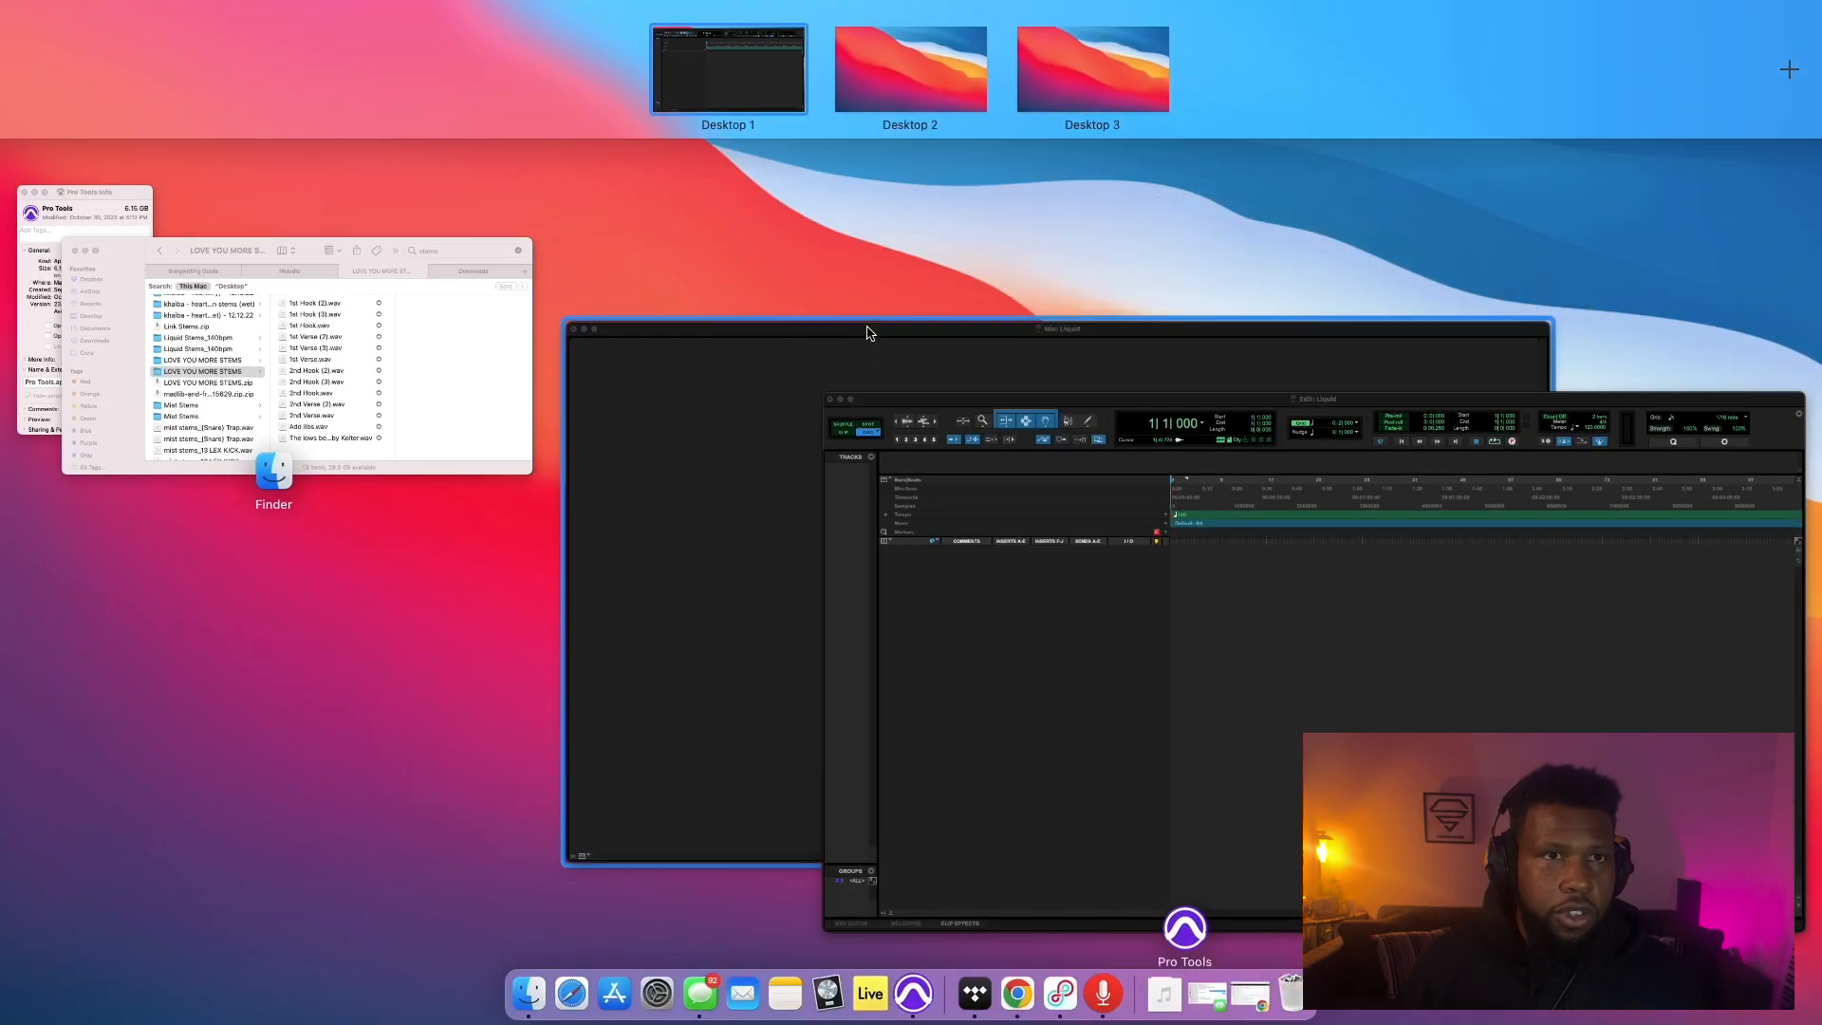
Switch to the Pro Tools Edit window and define two new audio tracks, the first stereo and the second mono
left_click(977, 516)
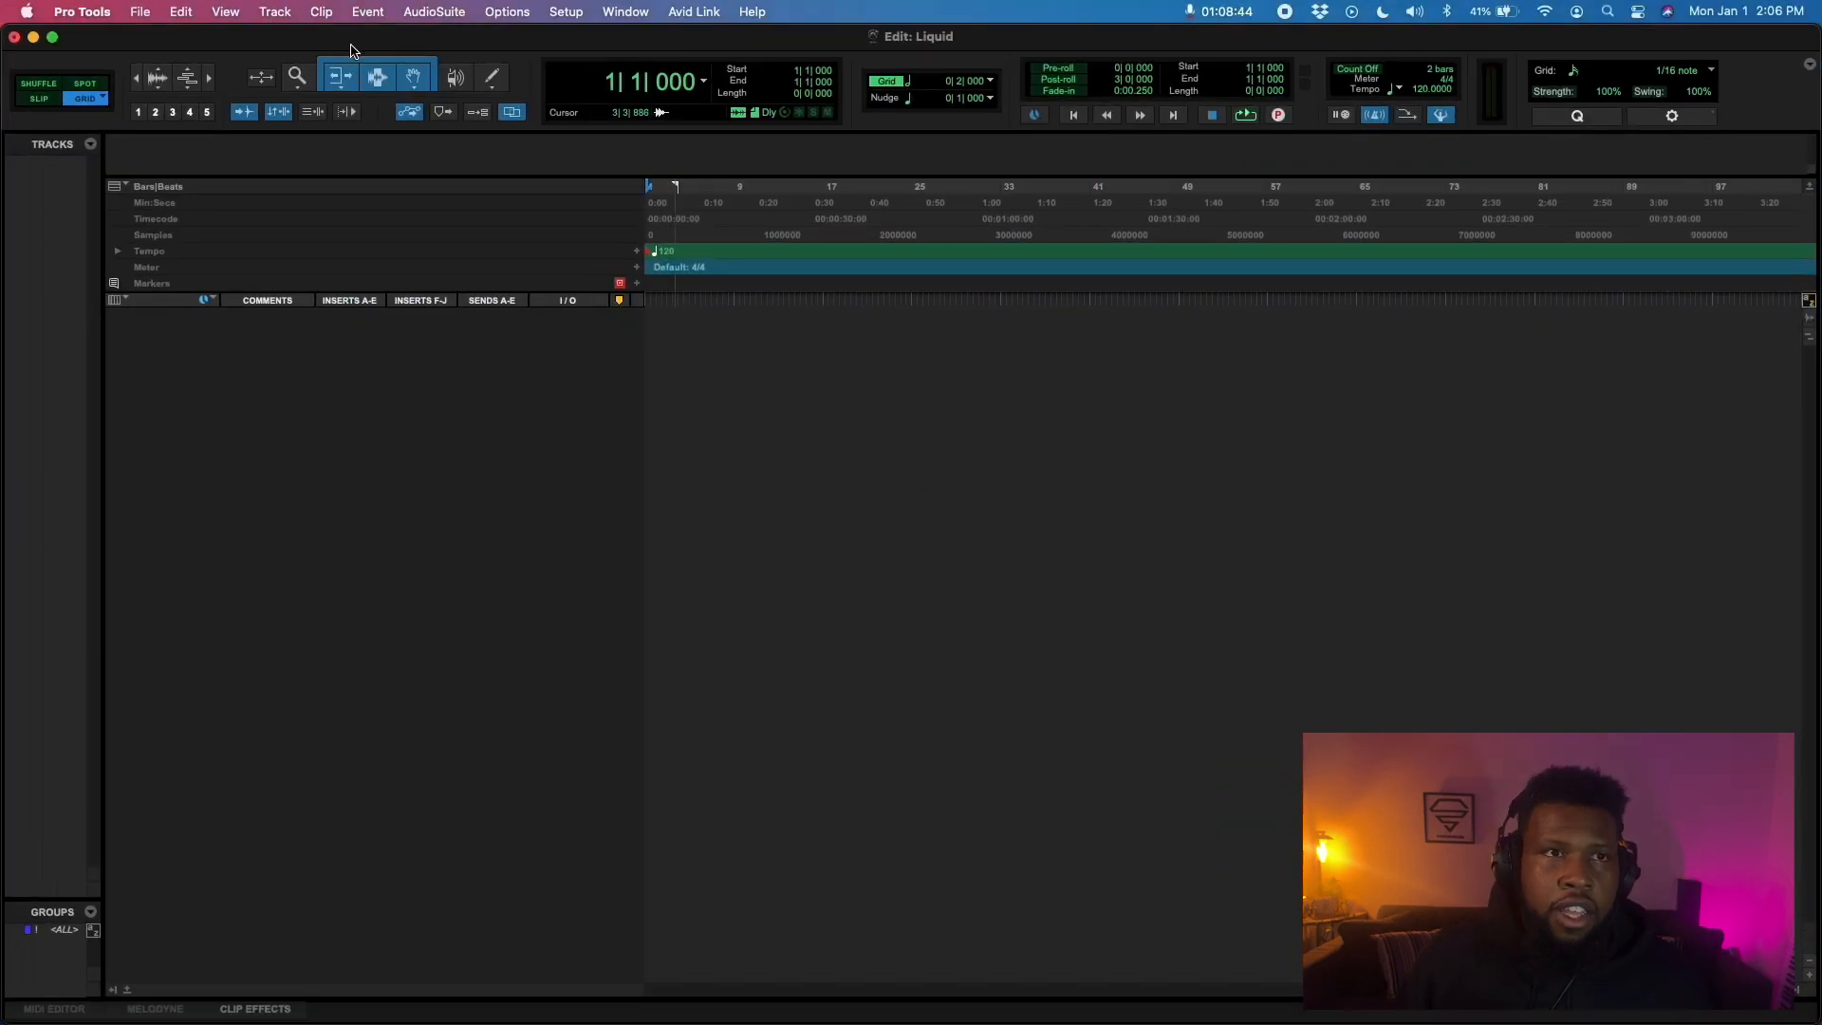
left_click(274, 11)
left_click(275, 40)
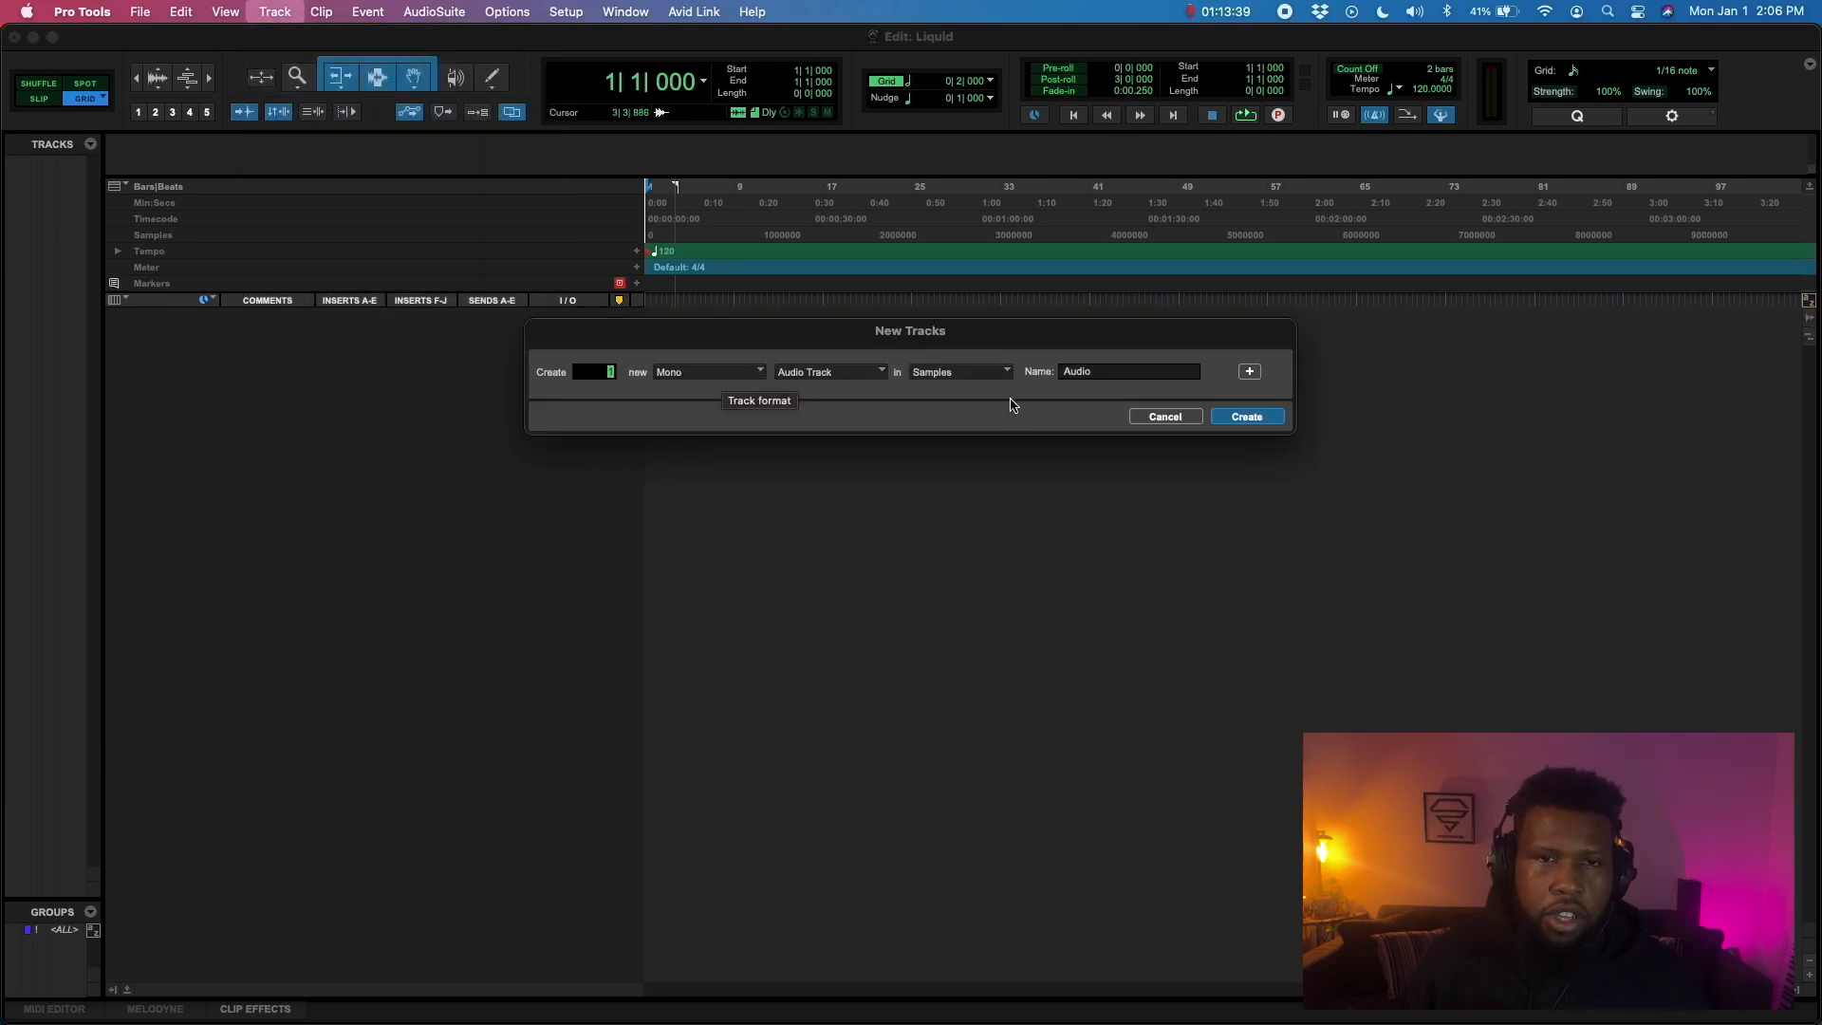
left_click(1250, 371)
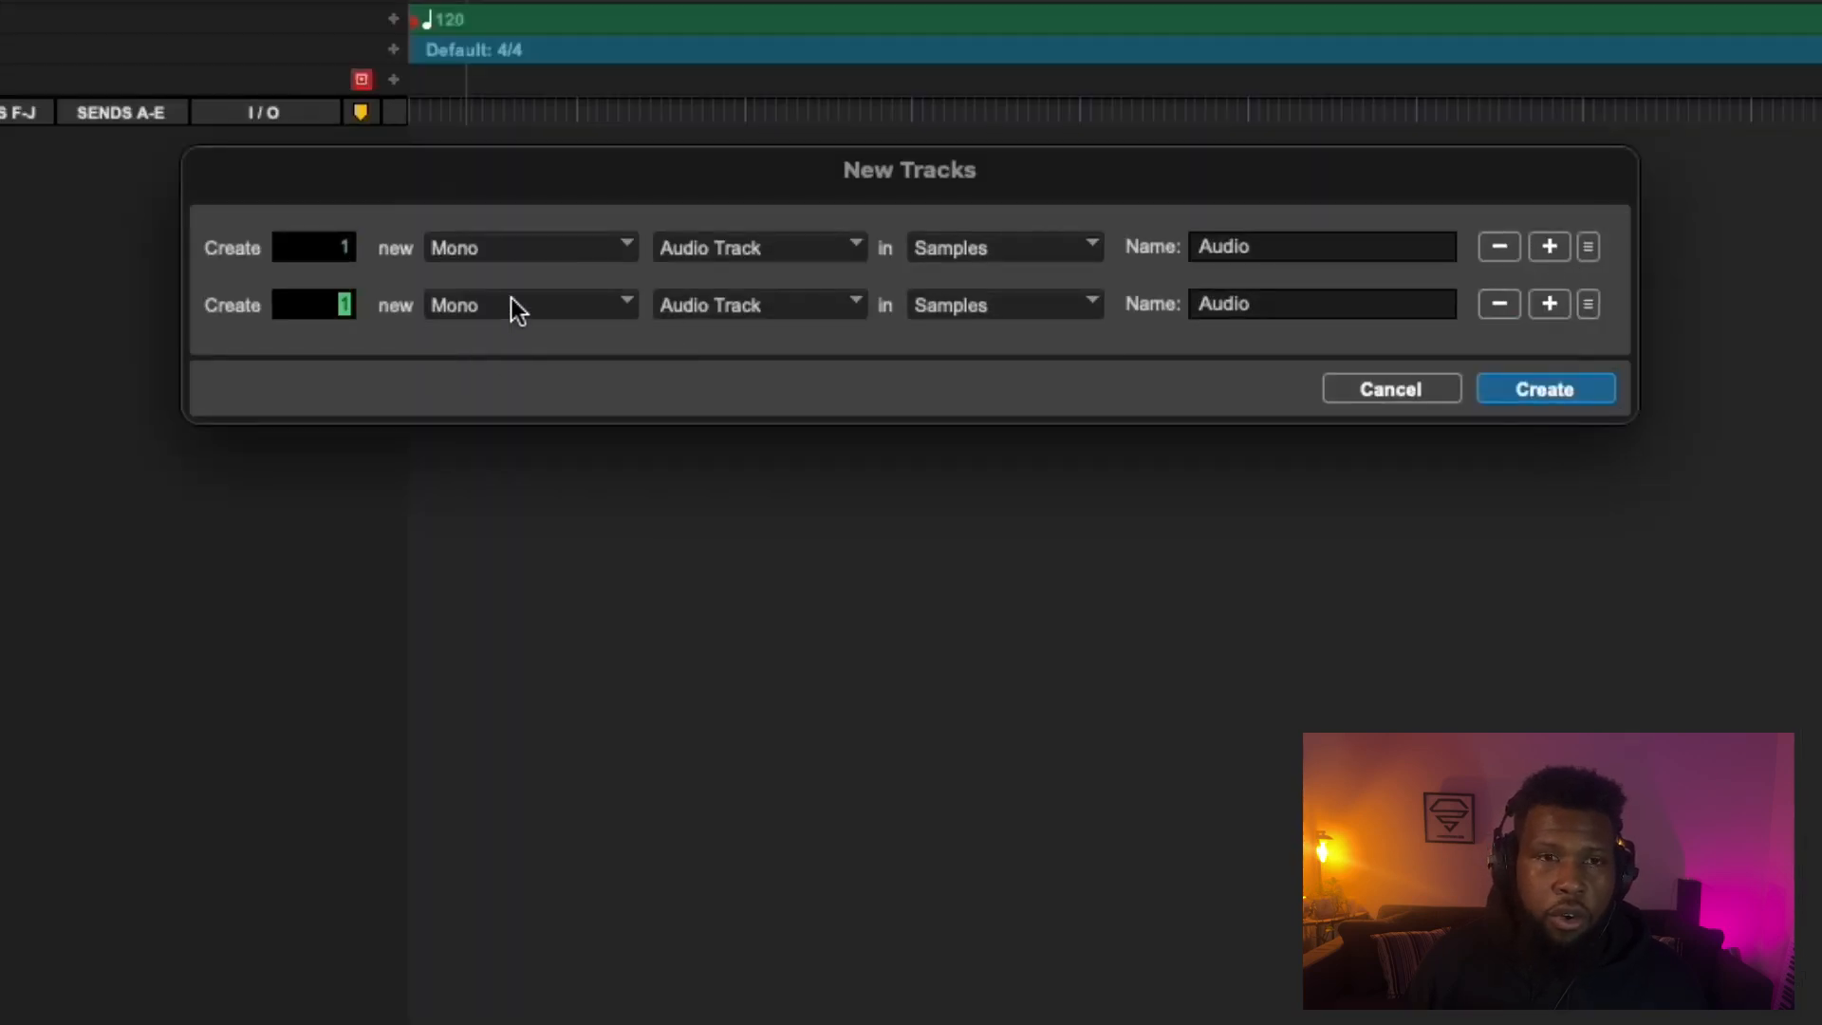
left_click(511, 304)
left_click(498, 346)
left_click(463, 248)
left_click(497, 298)
left_click(531, 248)
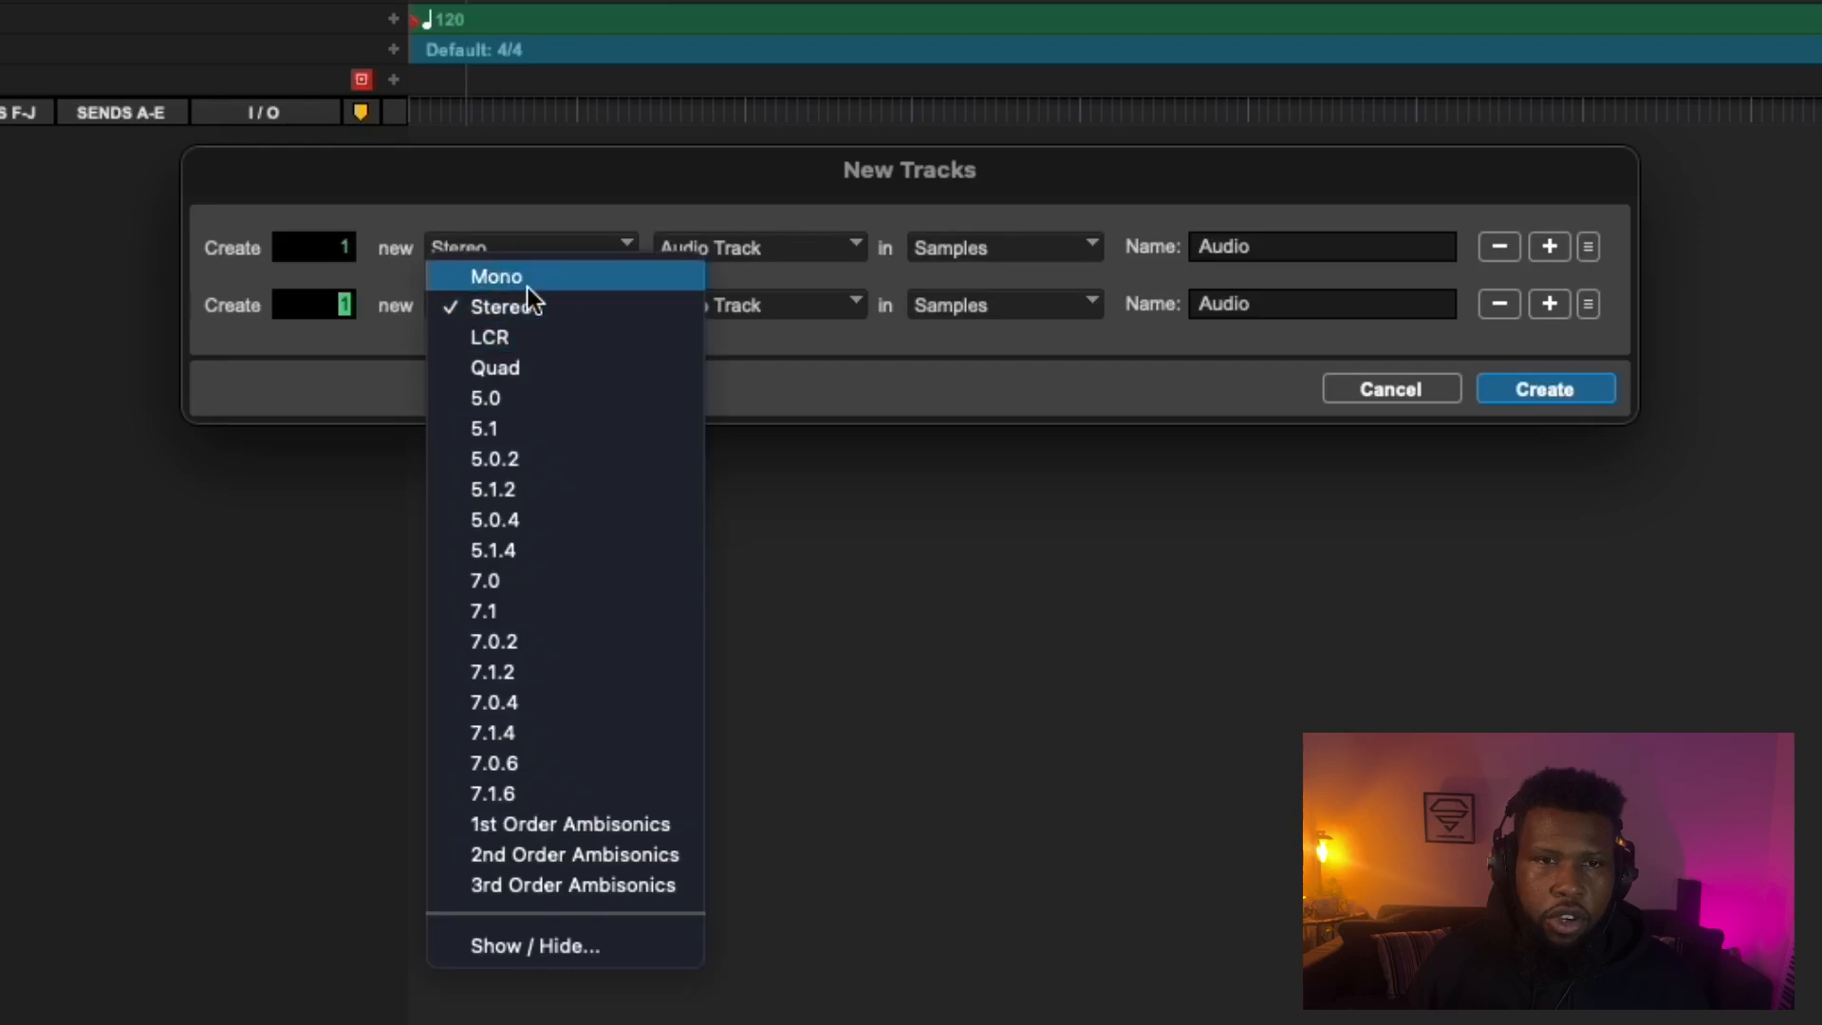
left_click(527, 286)
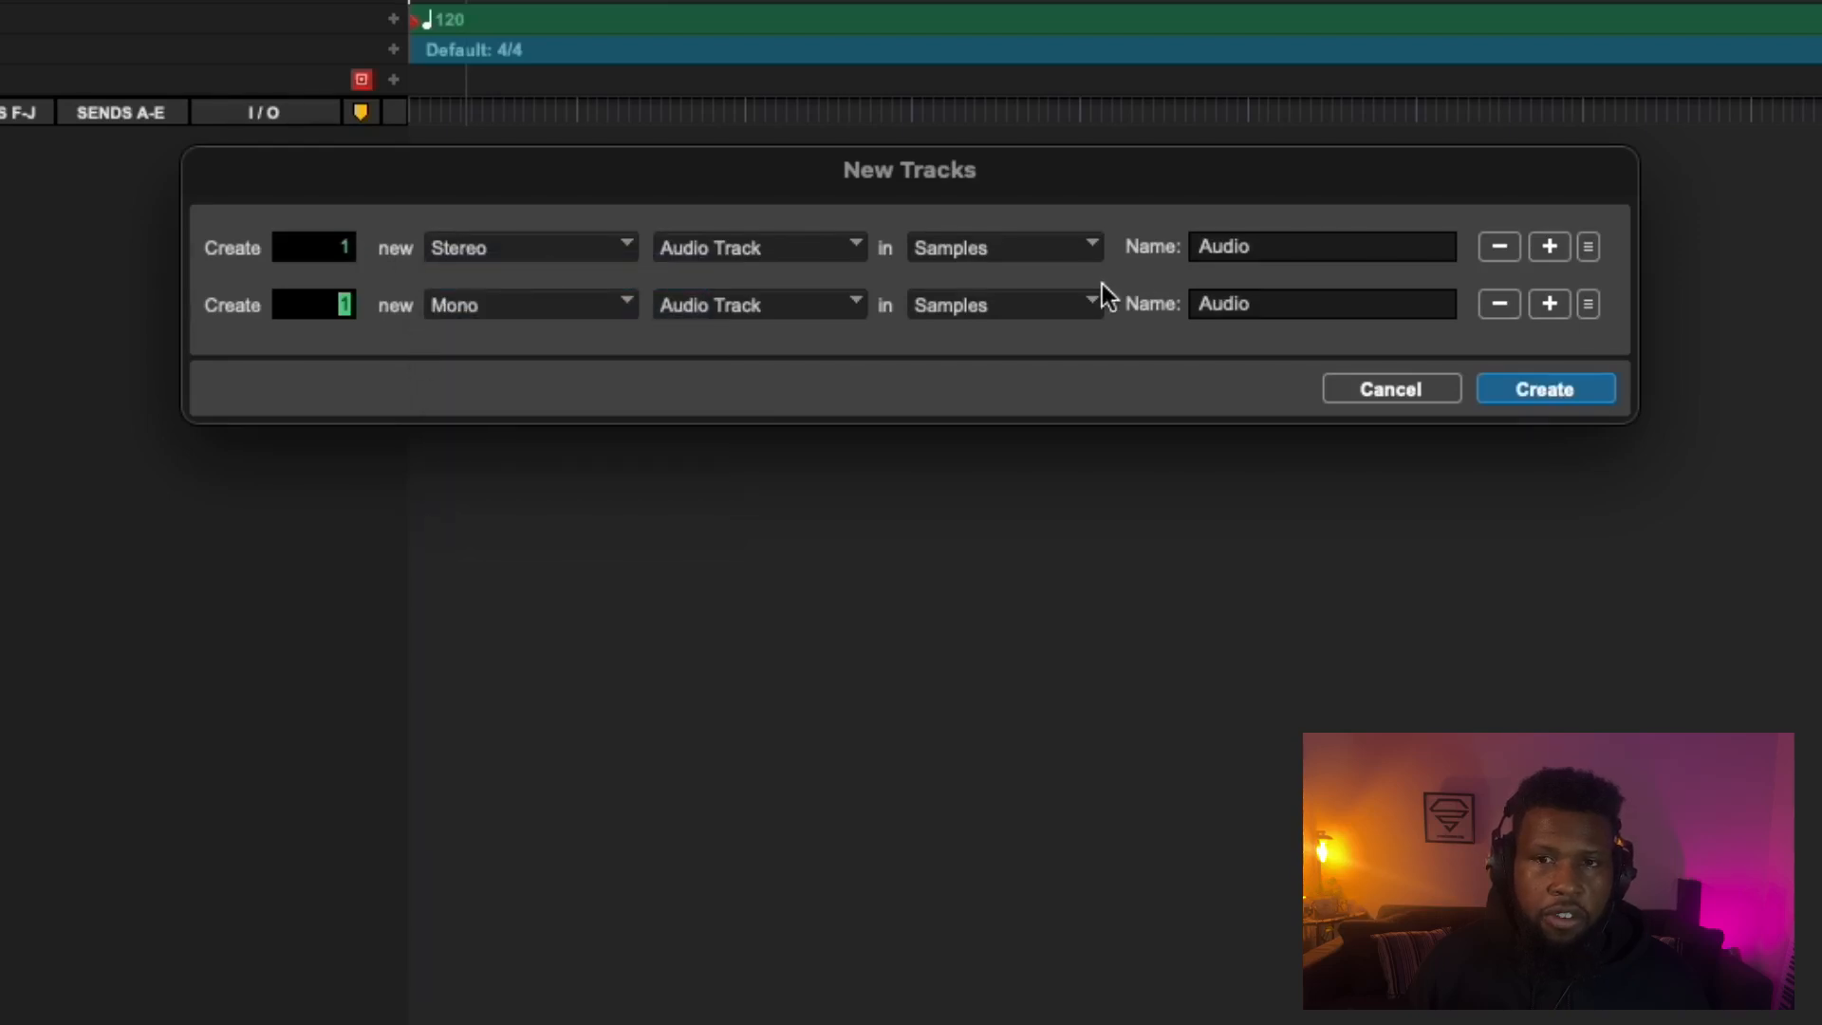
Name the new stereo audio track BEAT and the new mono audio track VOCAL
left_click_drag(1318, 248, 1134, 234)
type("BEAT")
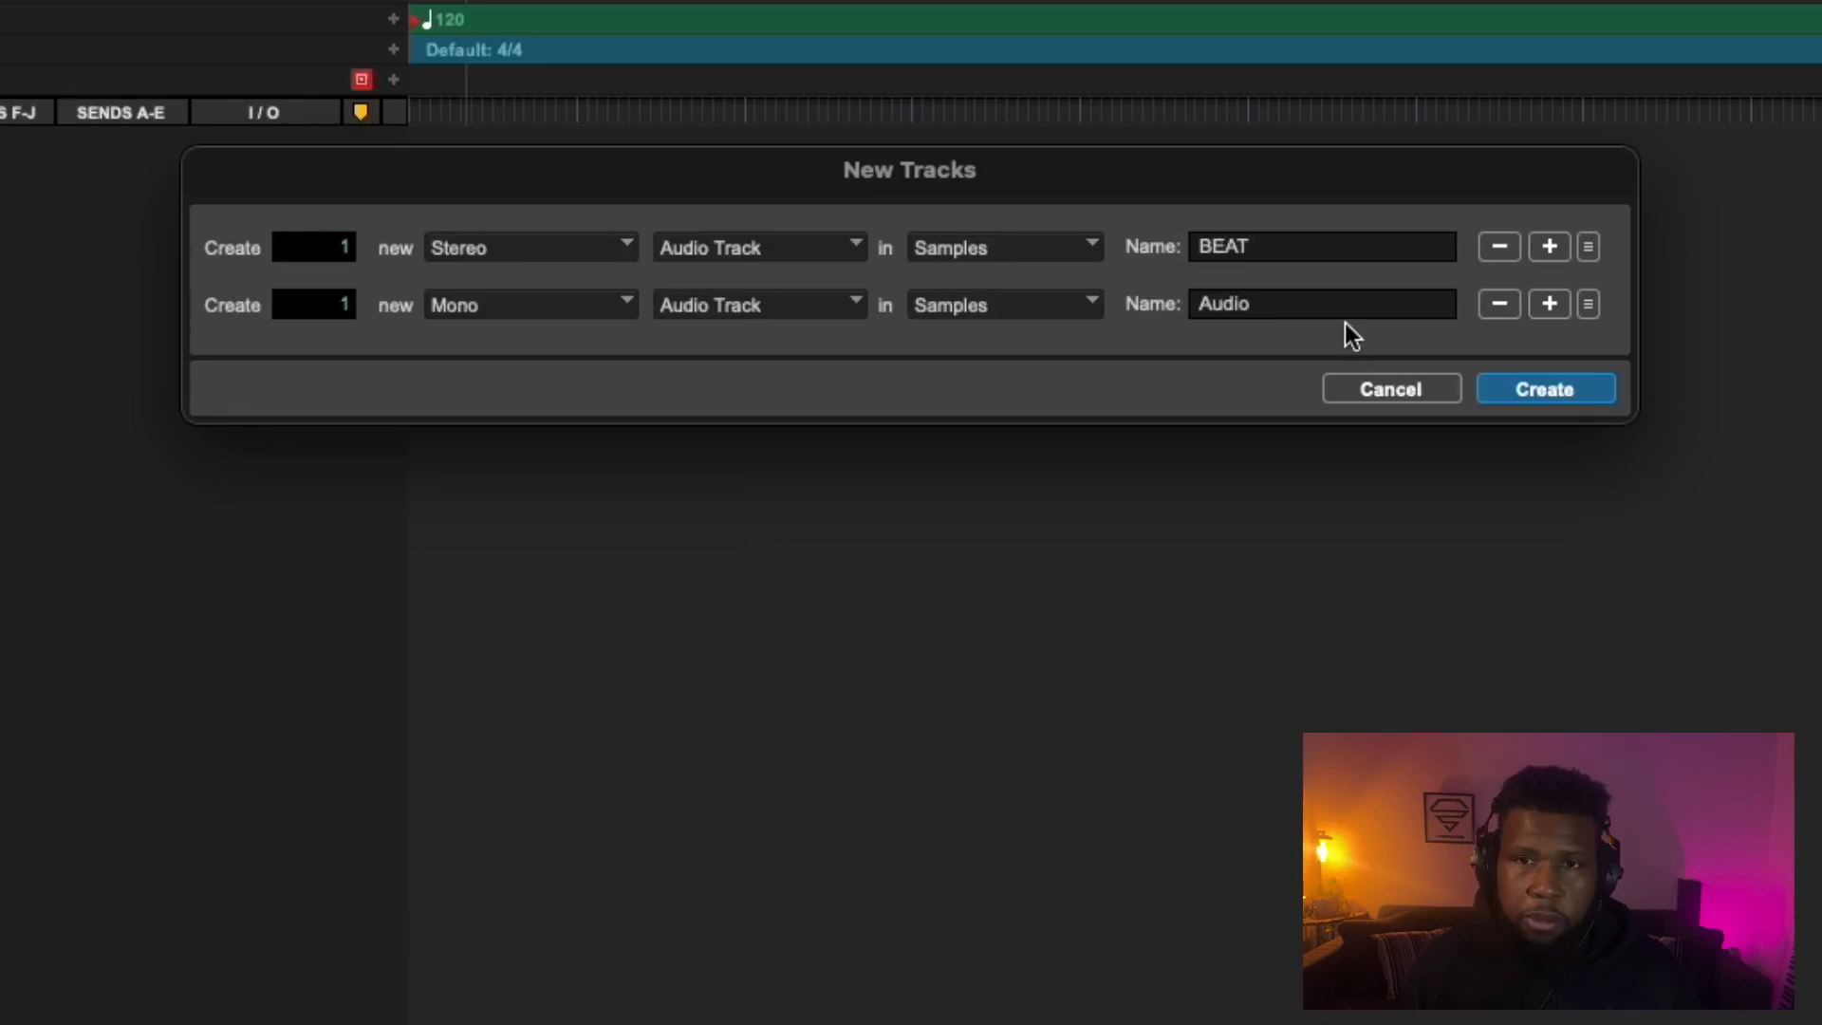
left_click_drag(1346, 305, 1153, 298)
type("V")
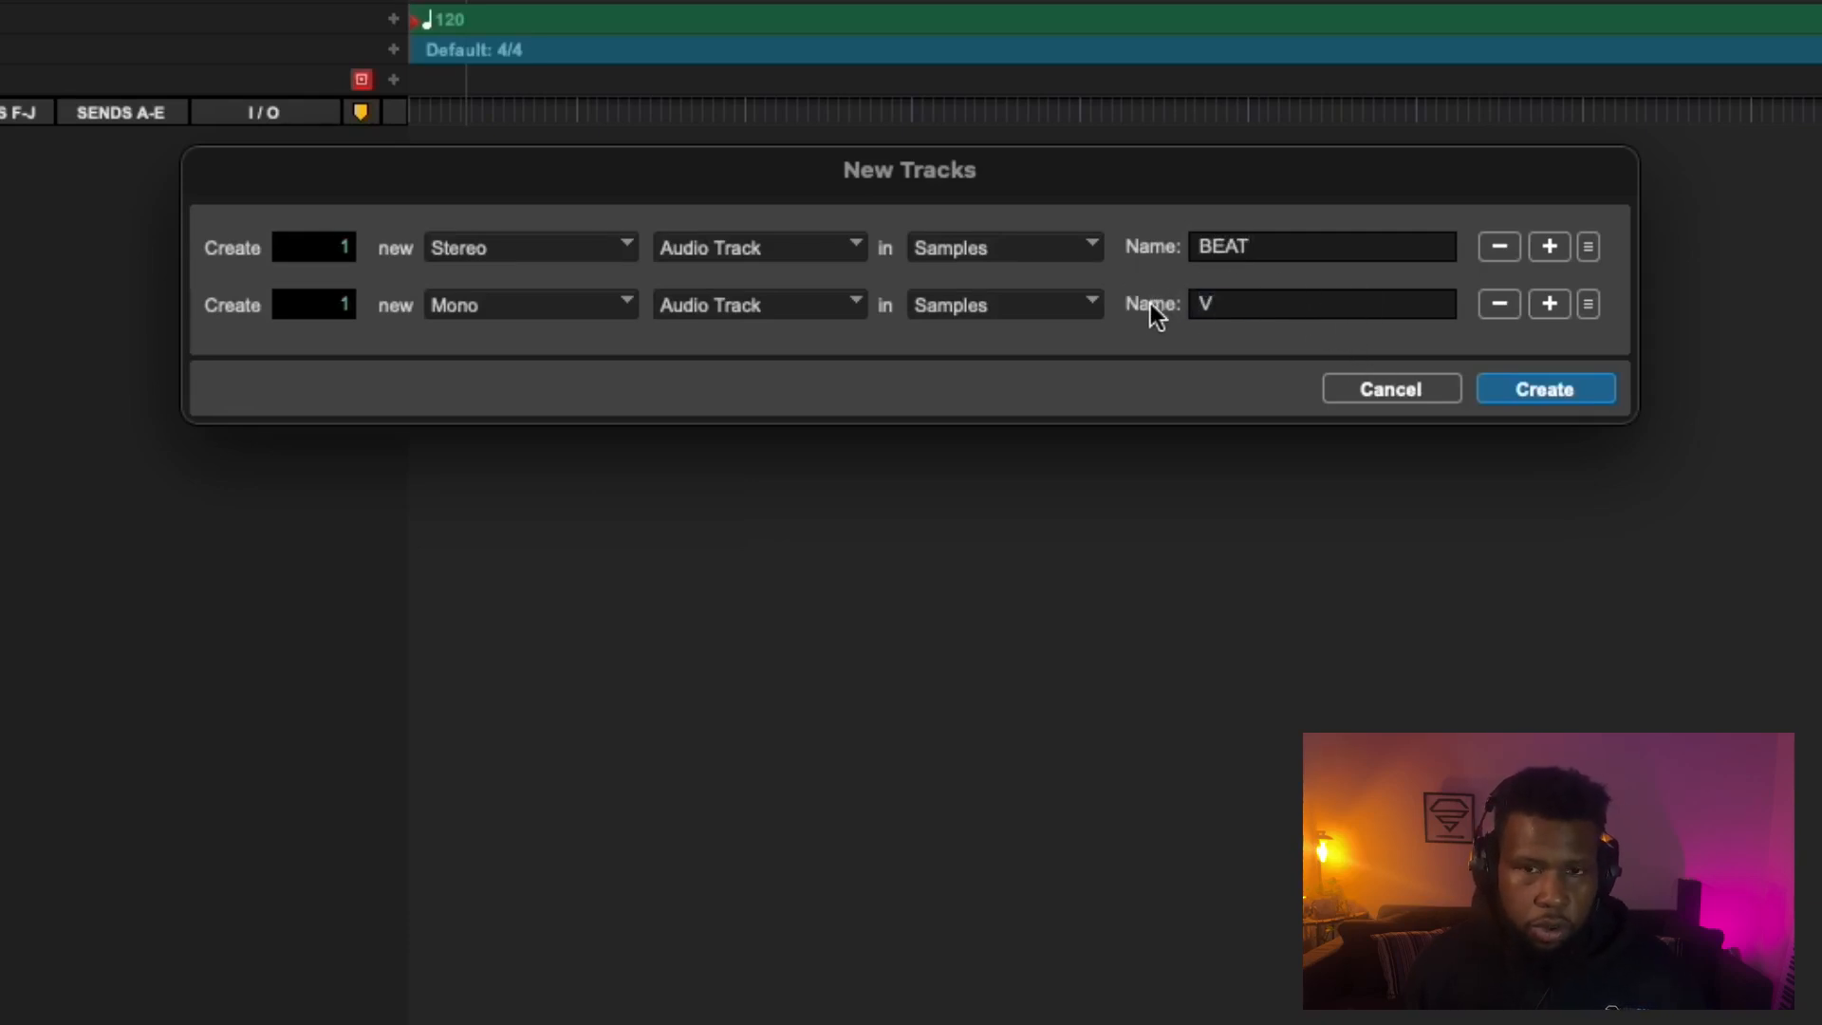
type("OCAL")
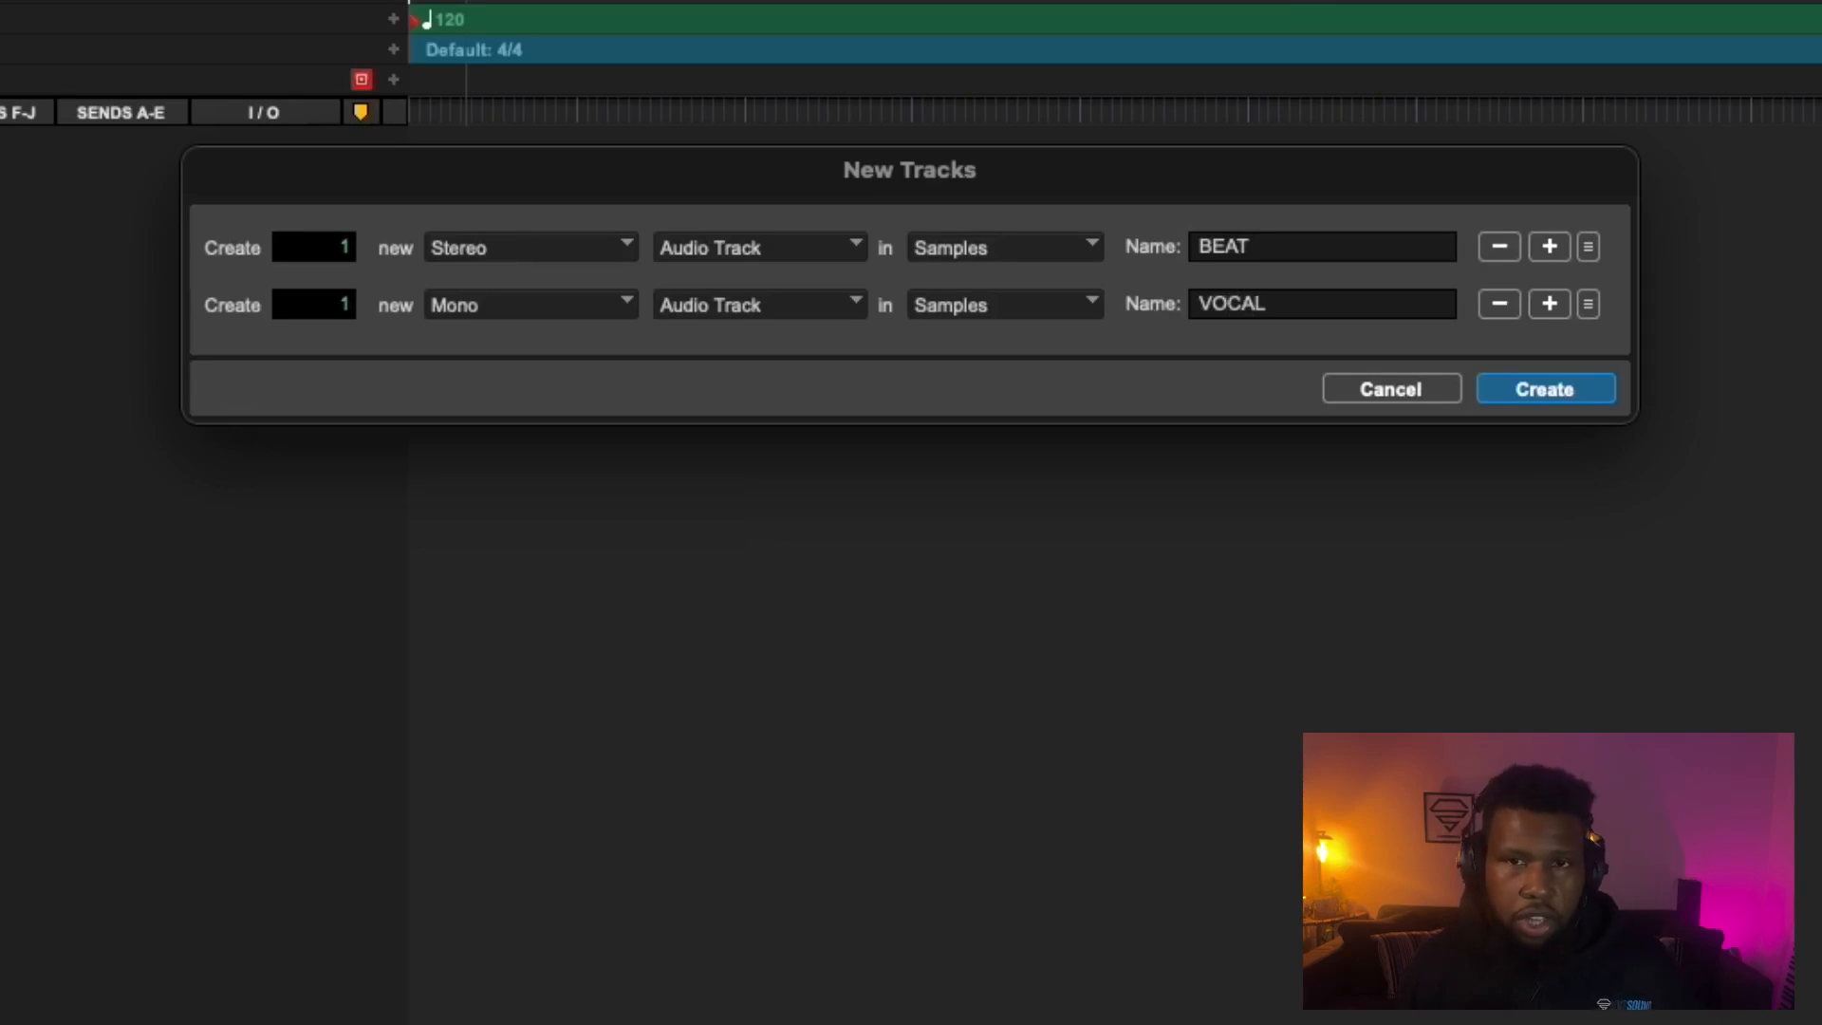
Add six stereo Aux Input tracks to the new-track list, plus one further row below them
left_click(1563, 305)
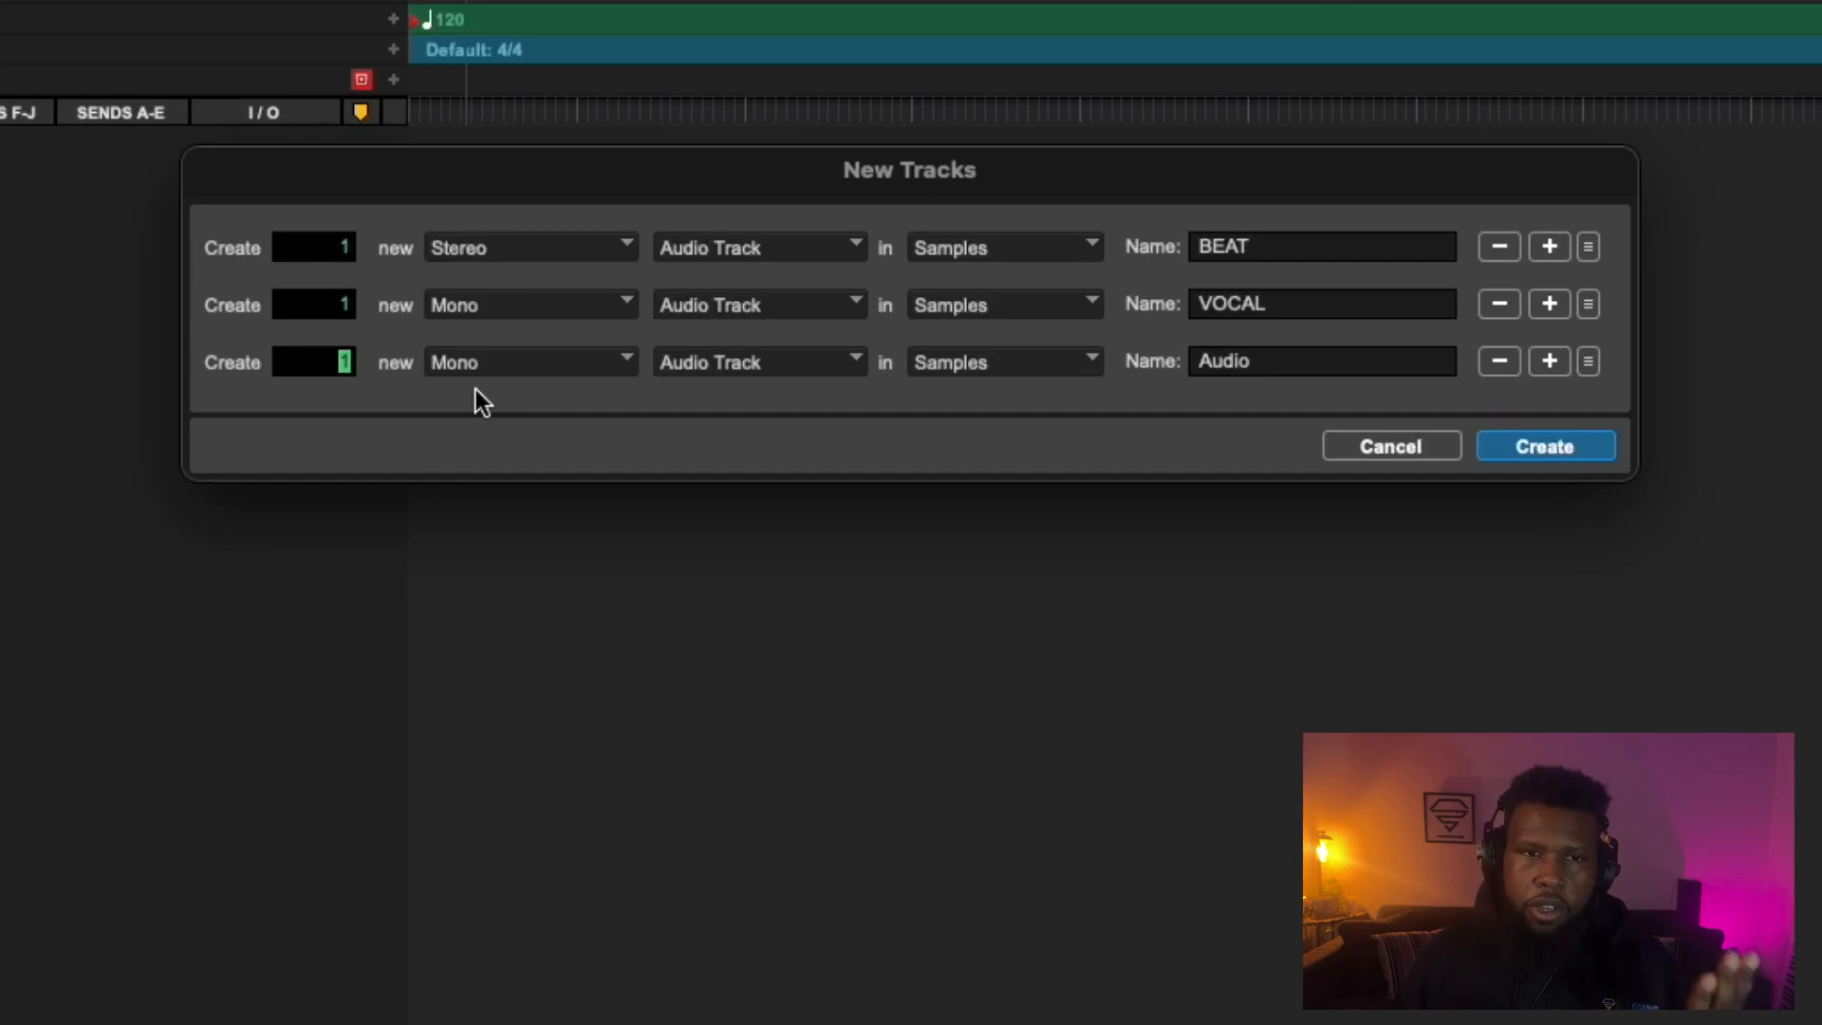
type("6")
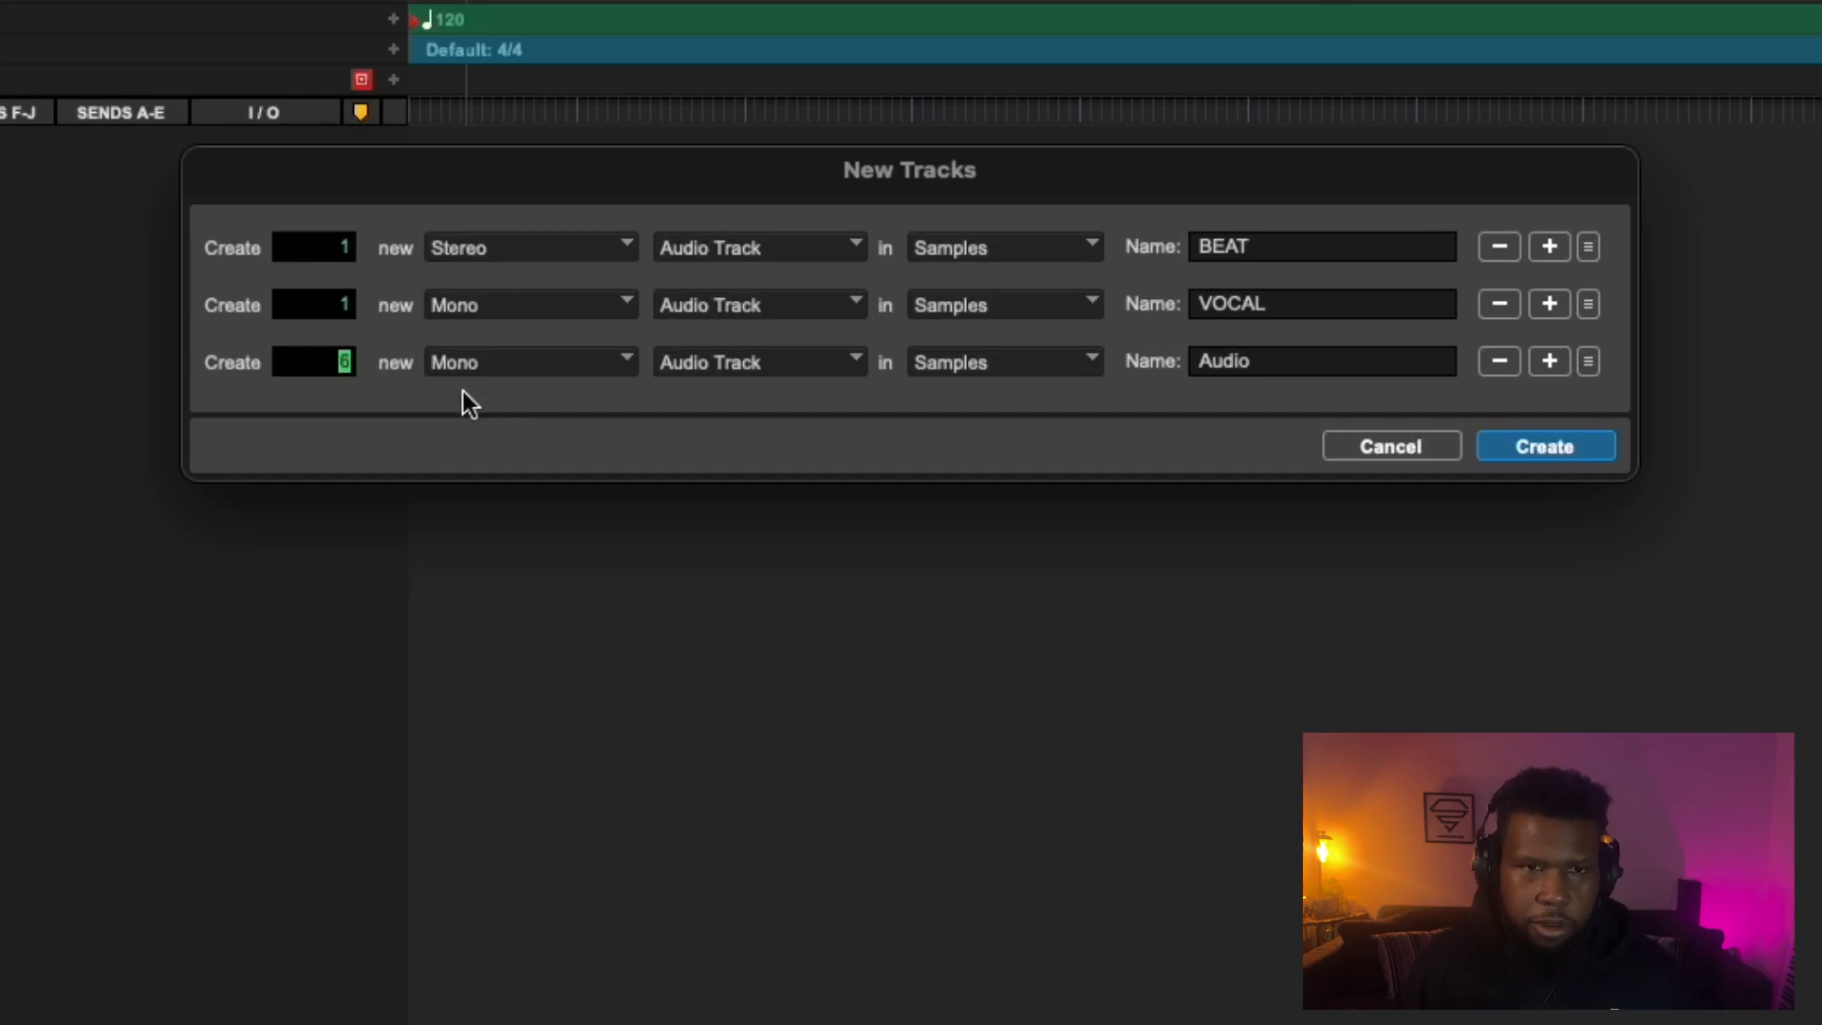
left_click(1550, 367)
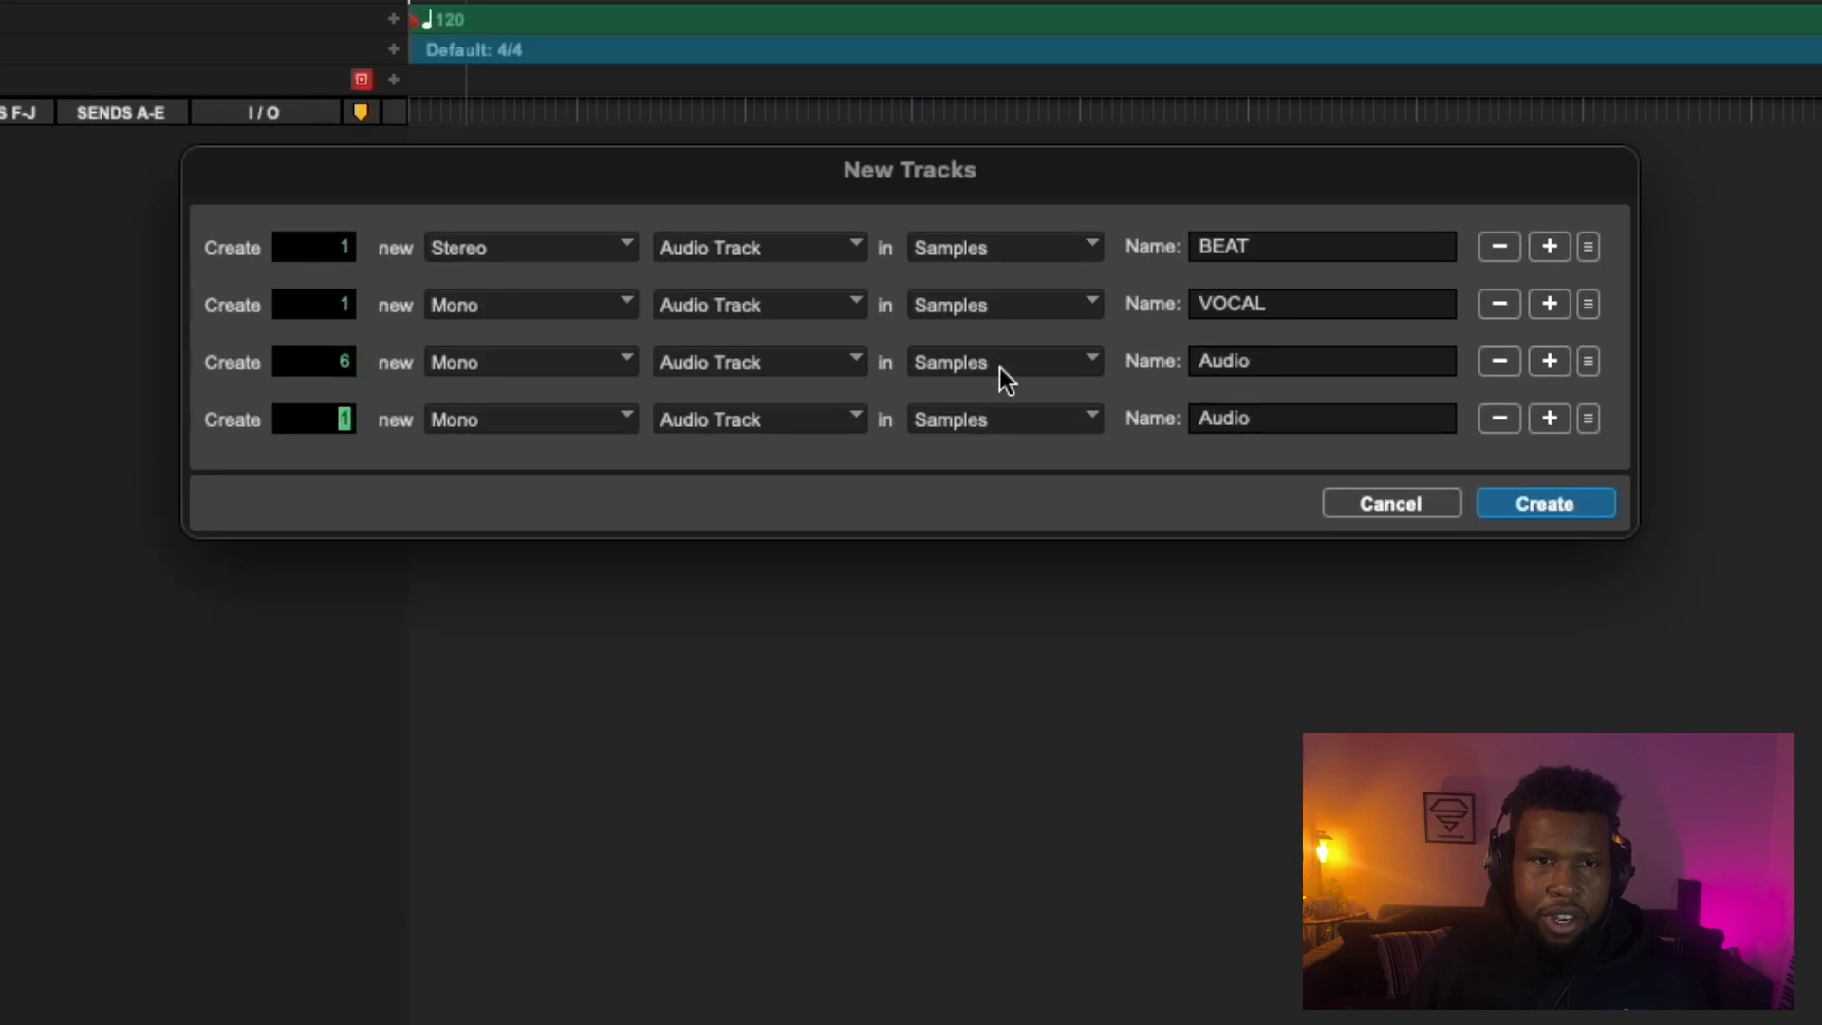
left_click(581, 367)
left_click(531, 402)
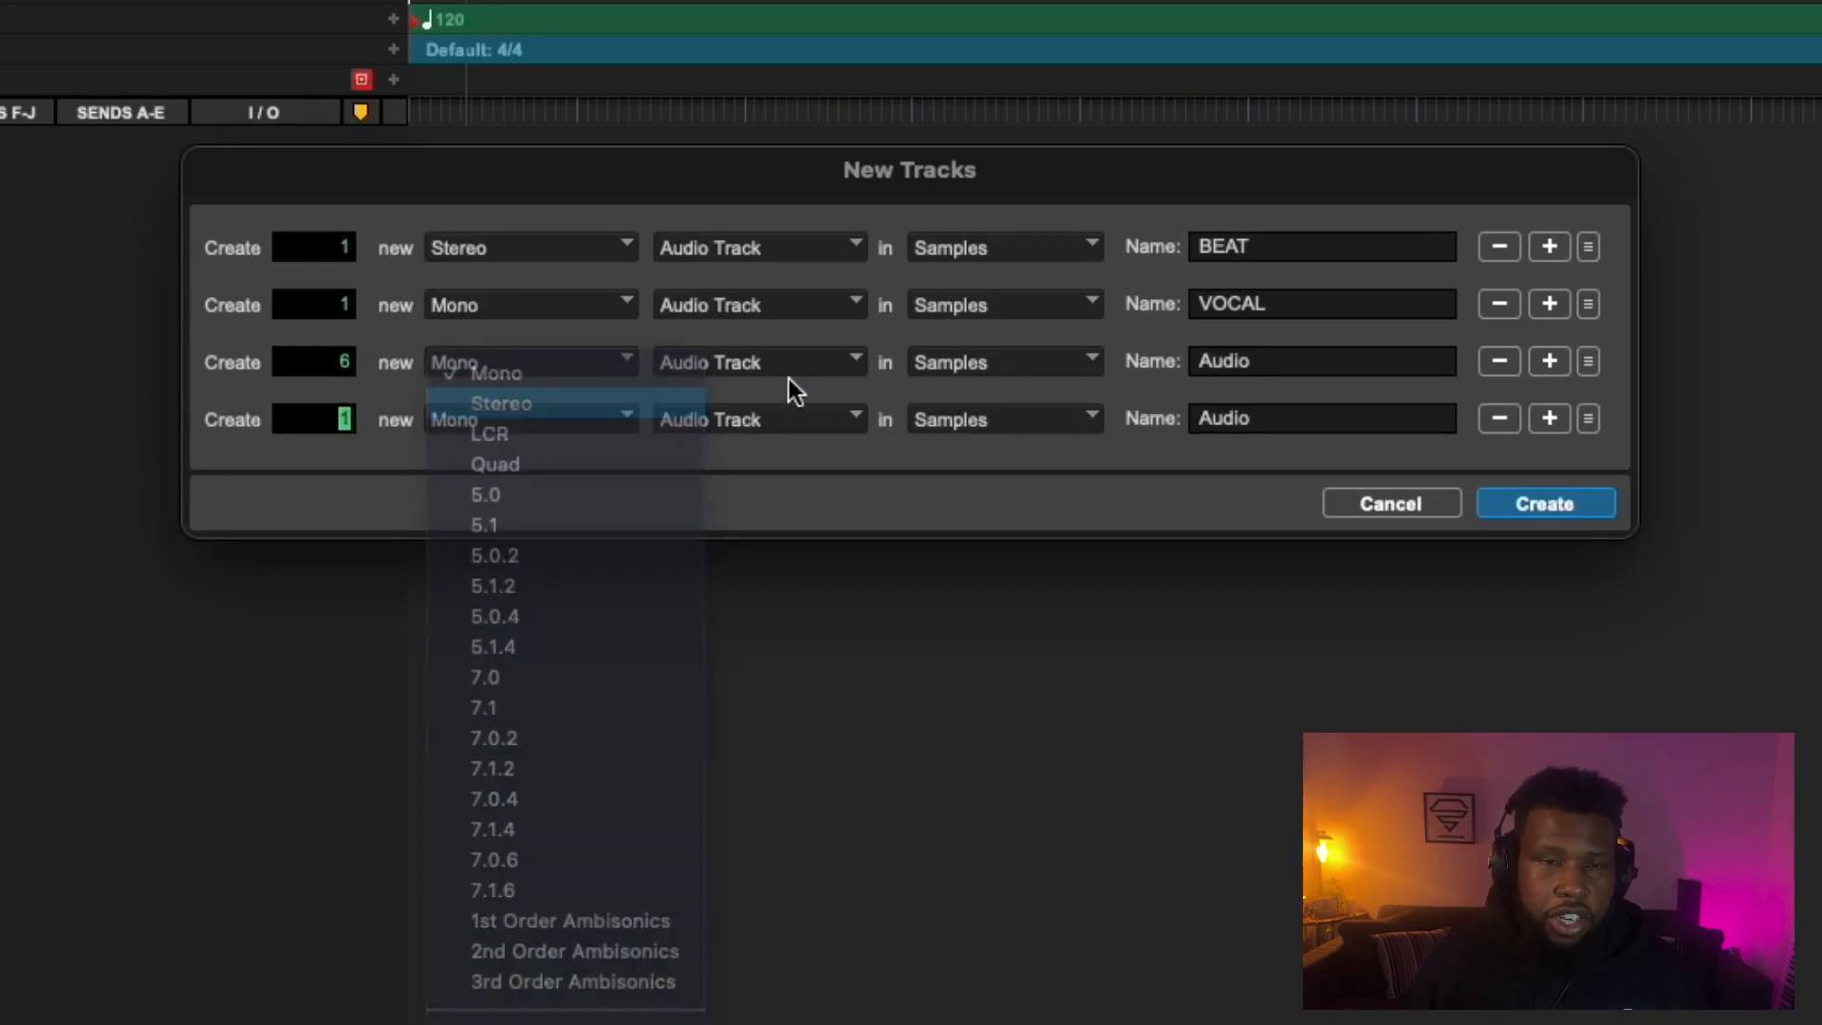
left_click(817, 361)
left_click(774, 395)
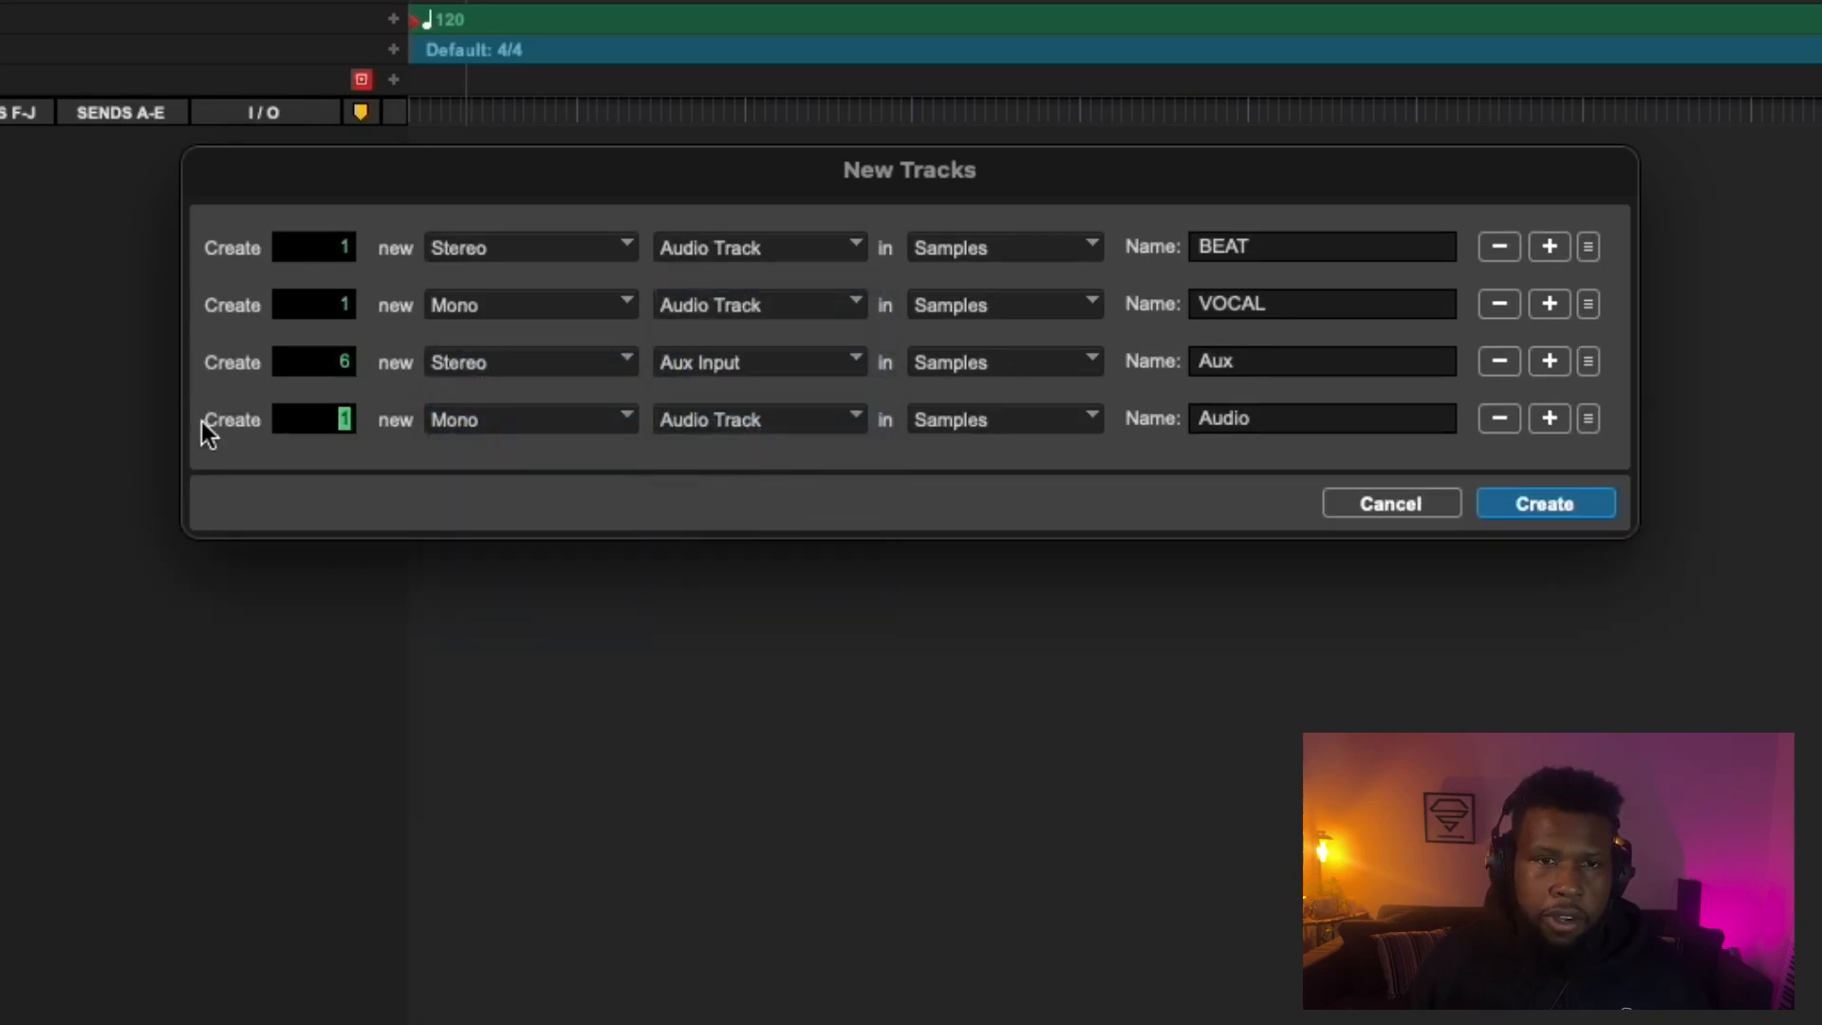
Set the last row to a stereo Master Fader and create all the listed tracks
left_click(492, 417)
left_click(522, 448)
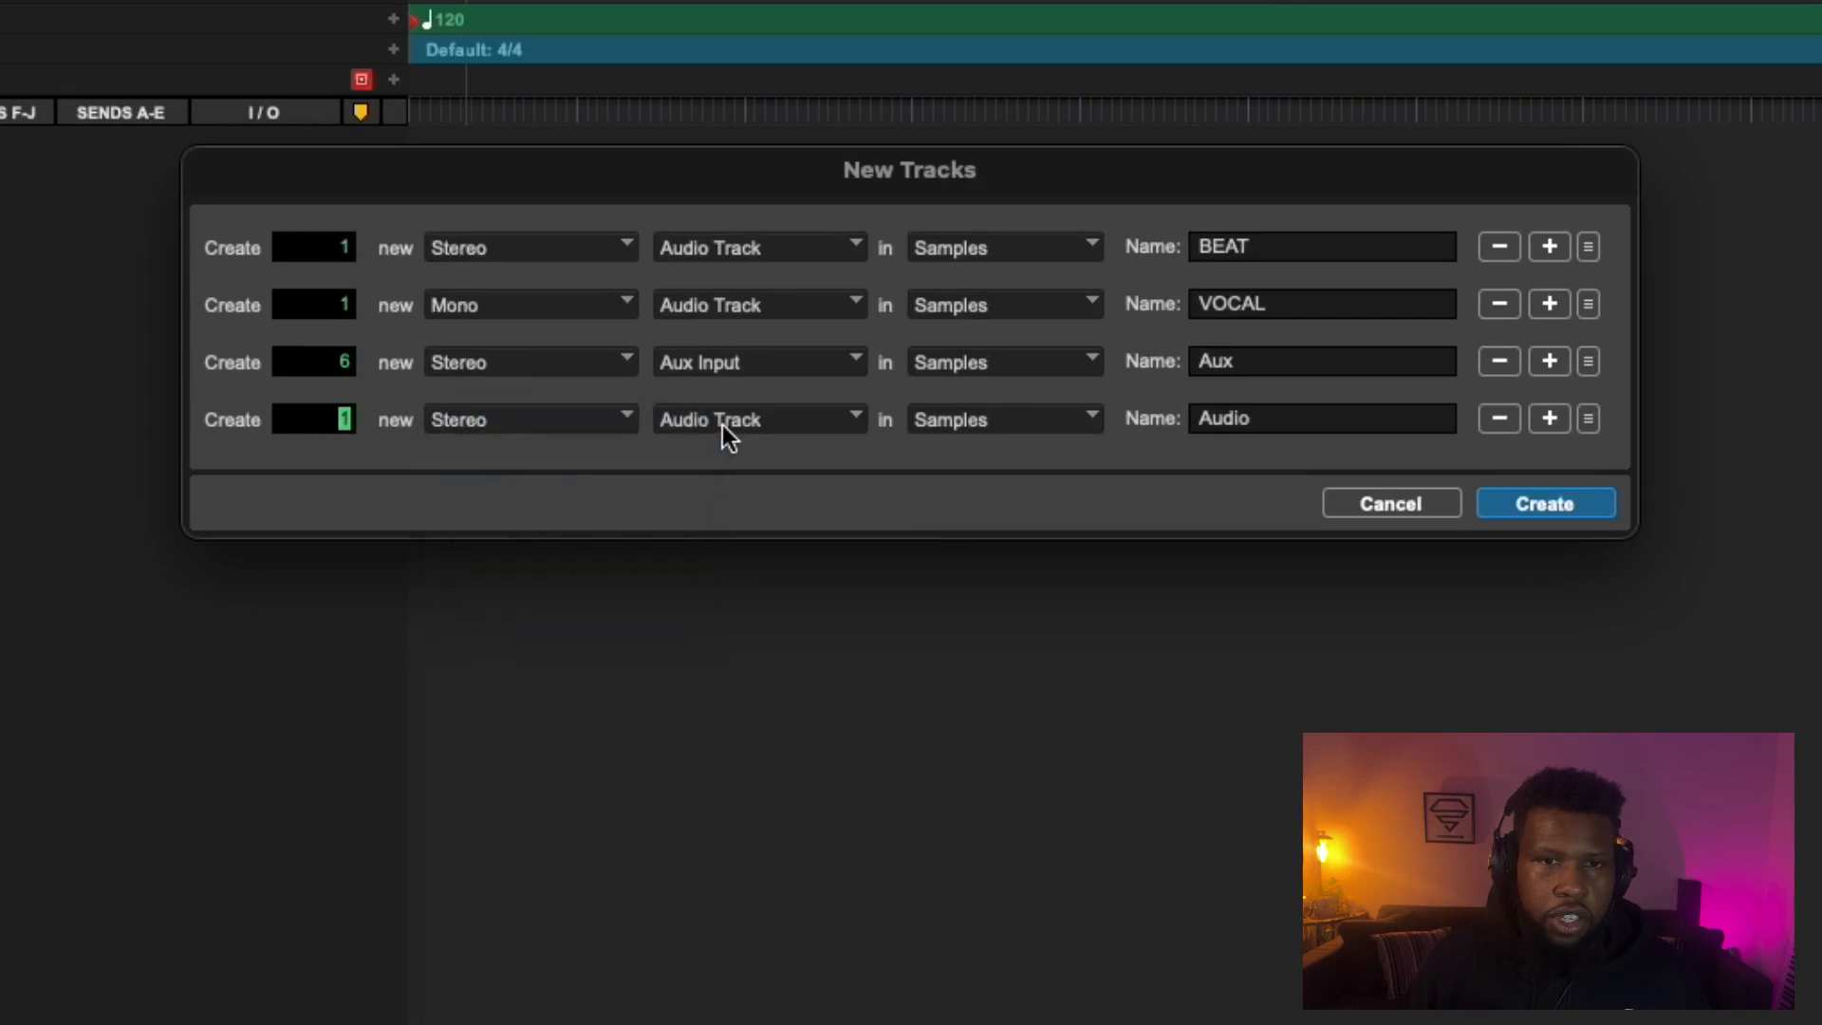
left_click(721, 422)
left_click(765, 483)
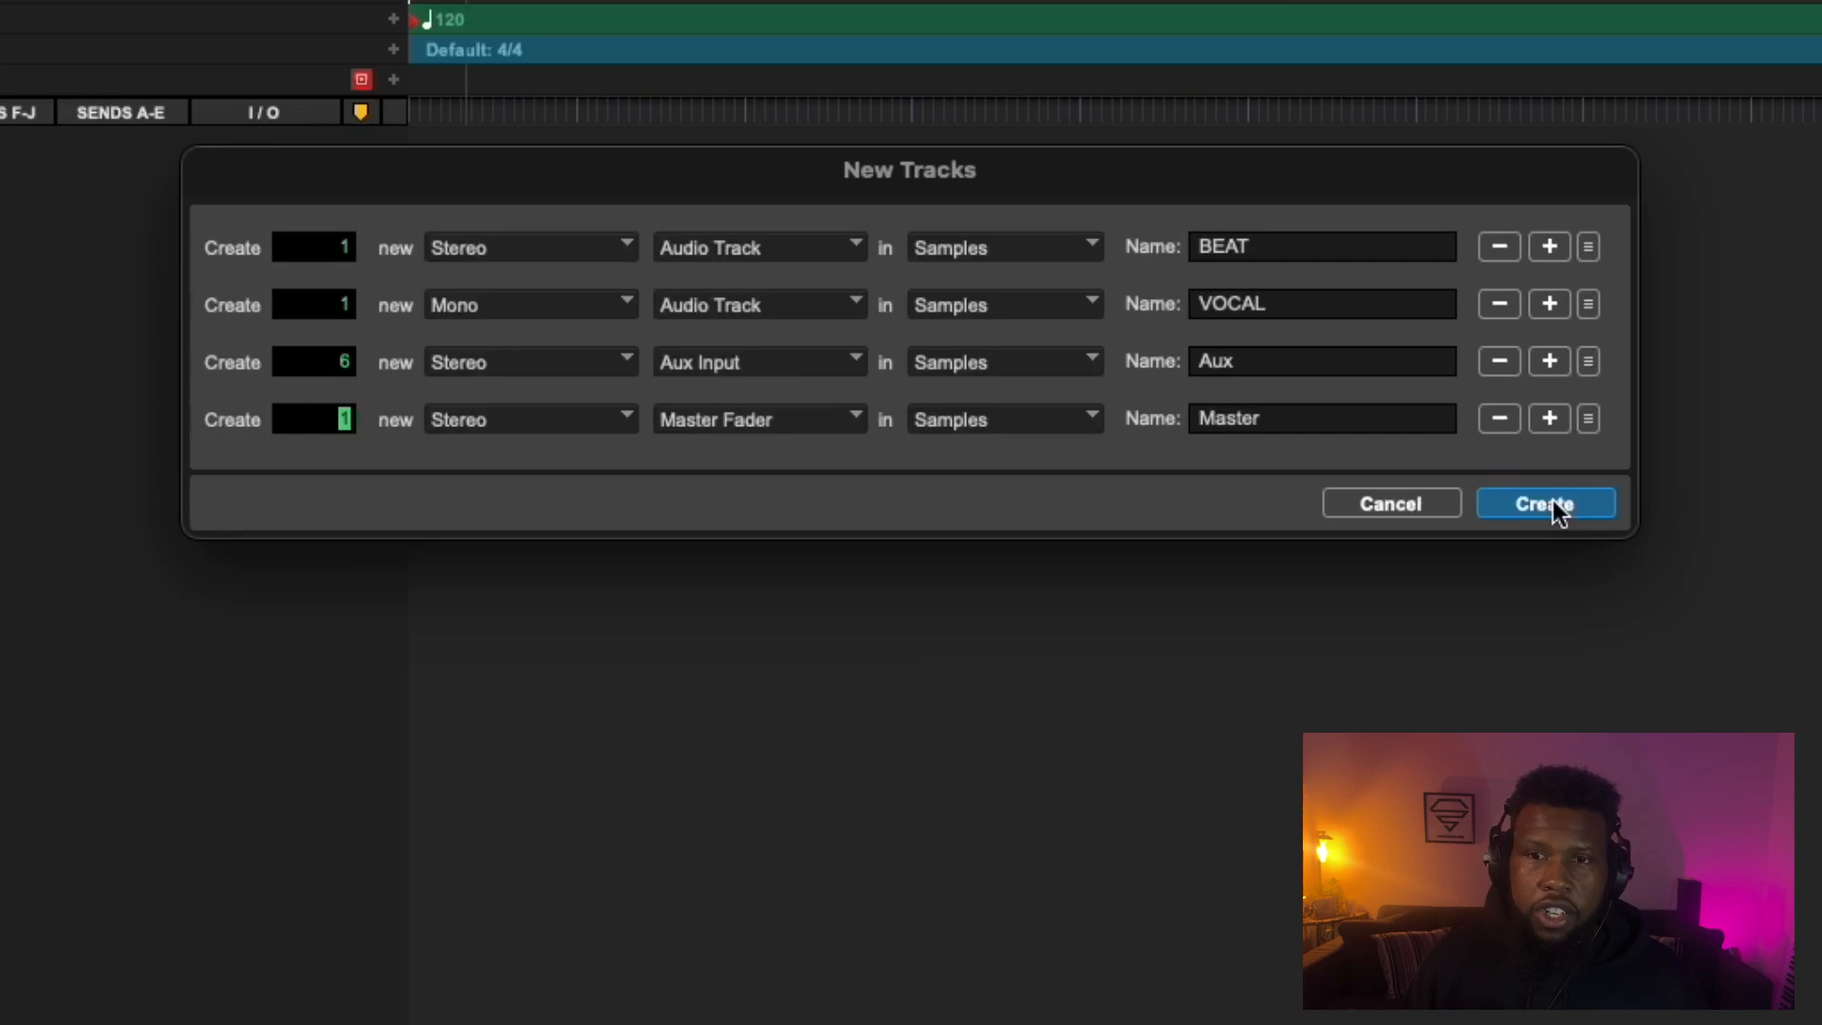
left_click(1553, 502)
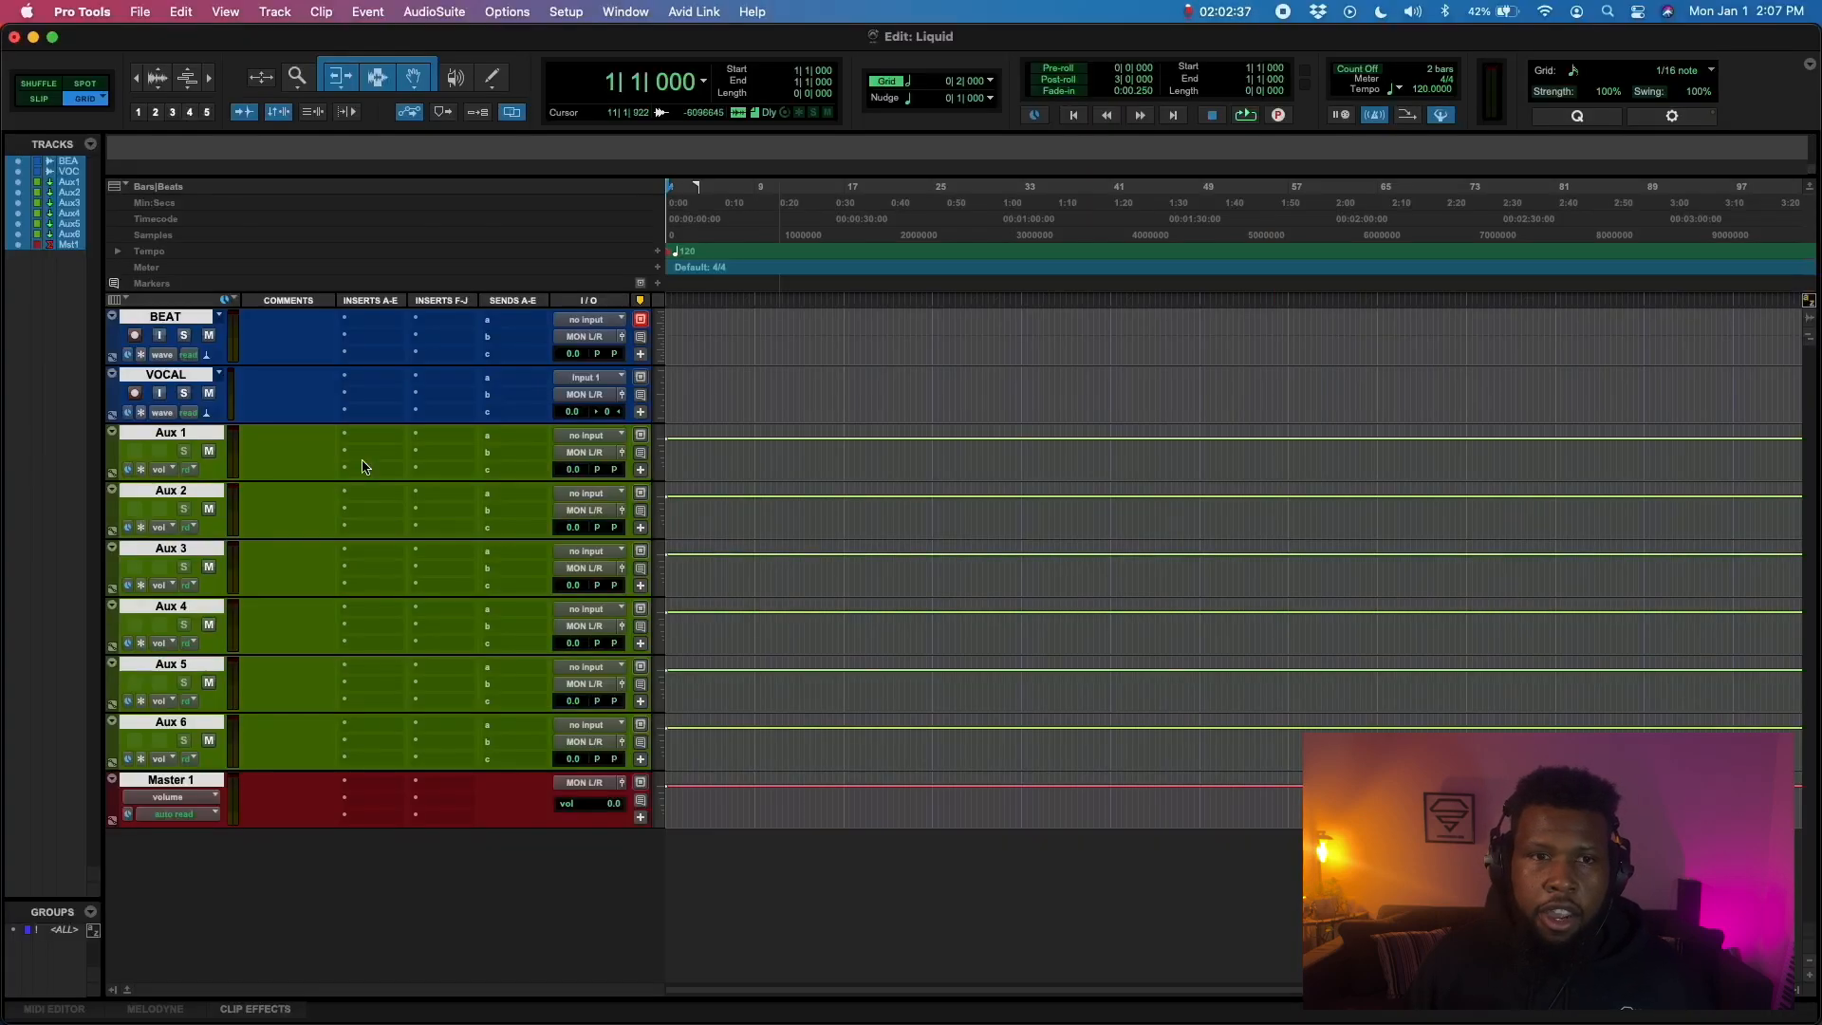
Switch to Finder and import BEAT_1.wav from the Liquid Stems_140bpm folder onto the BEAT track at the session start
left_click(749, 339)
mouse_move(570, 1019)
left_click(528, 994)
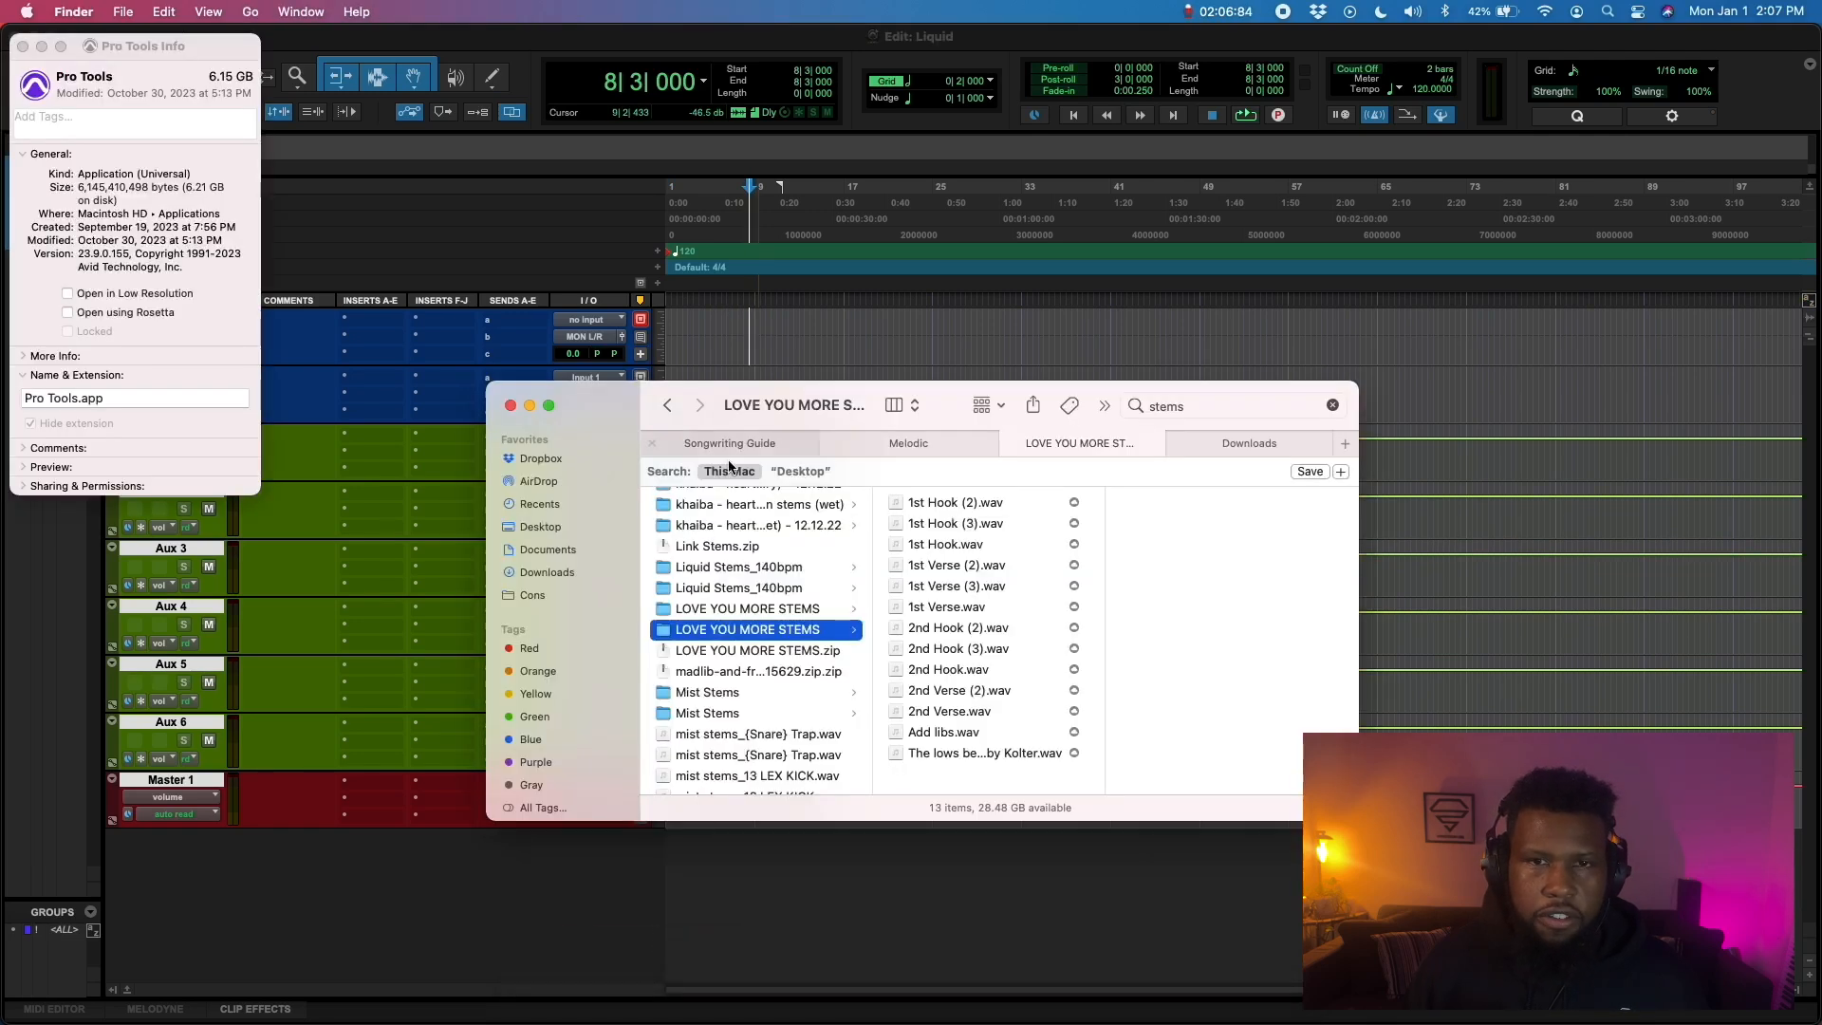
left_click(783, 569)
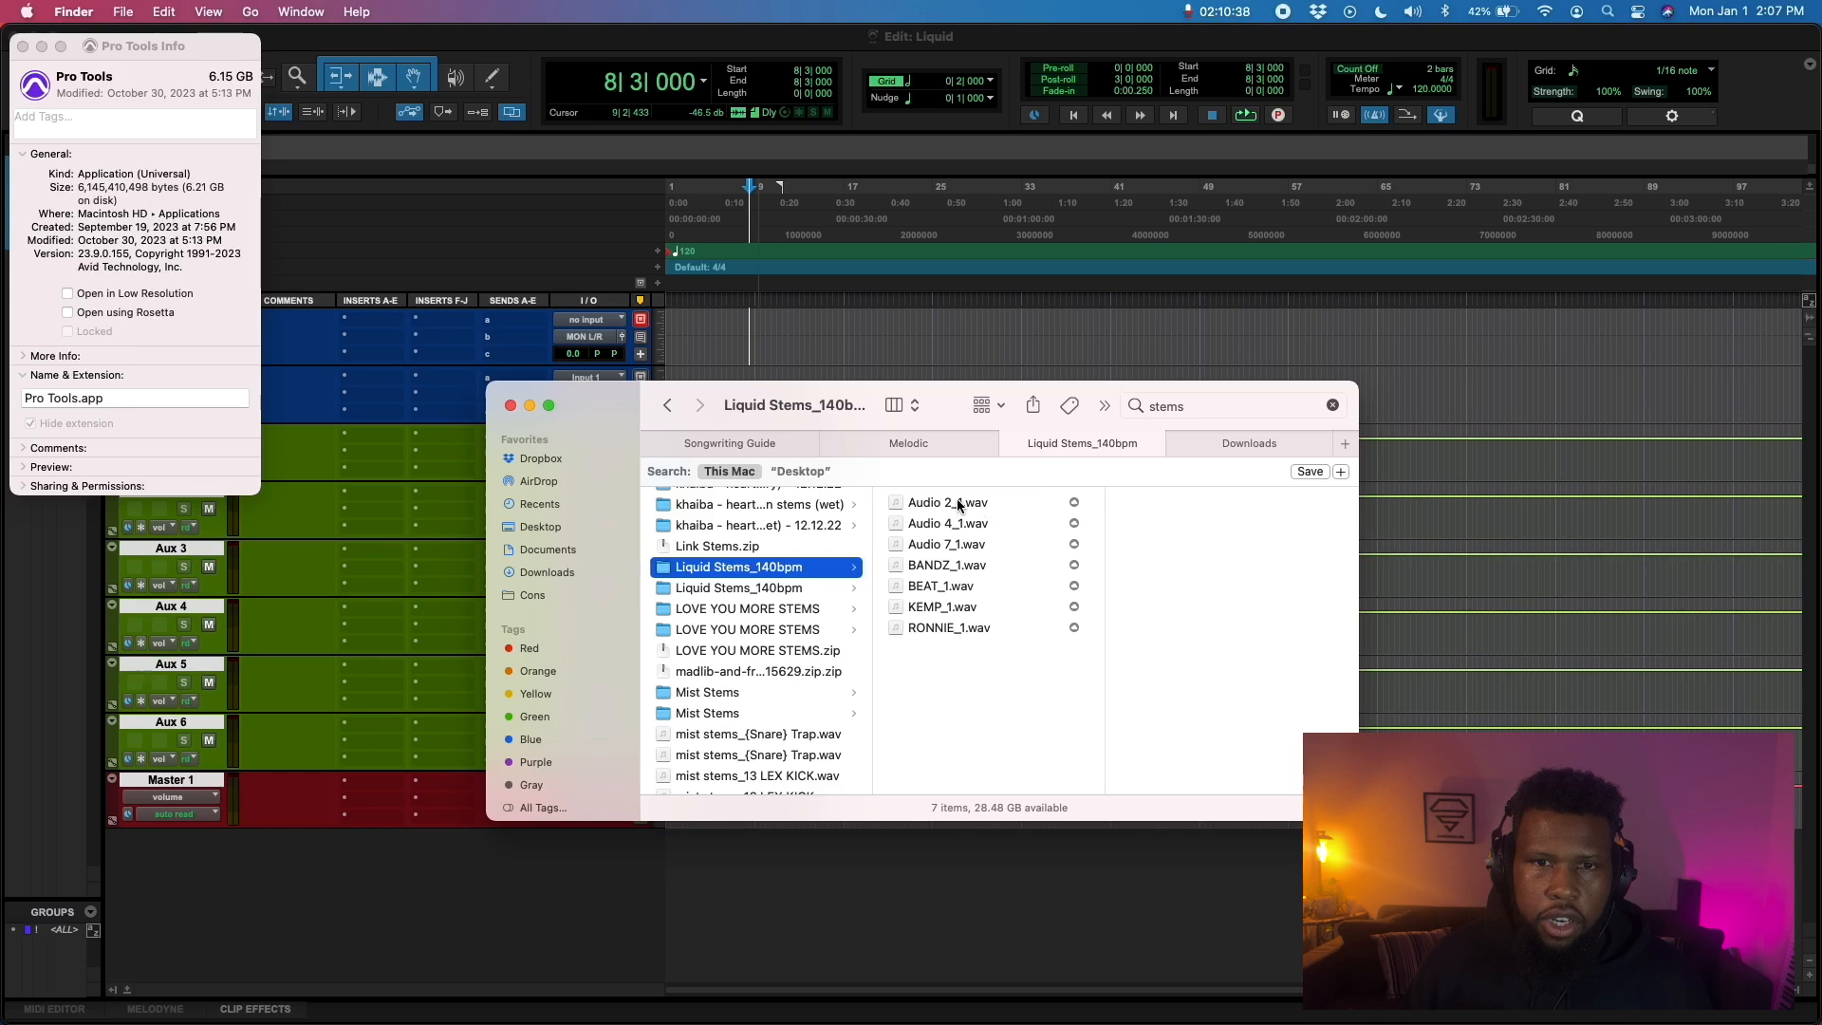
left_click_drag(935, 397, 1190, 427)
left_click_drag(1194, 617, 767, 350)
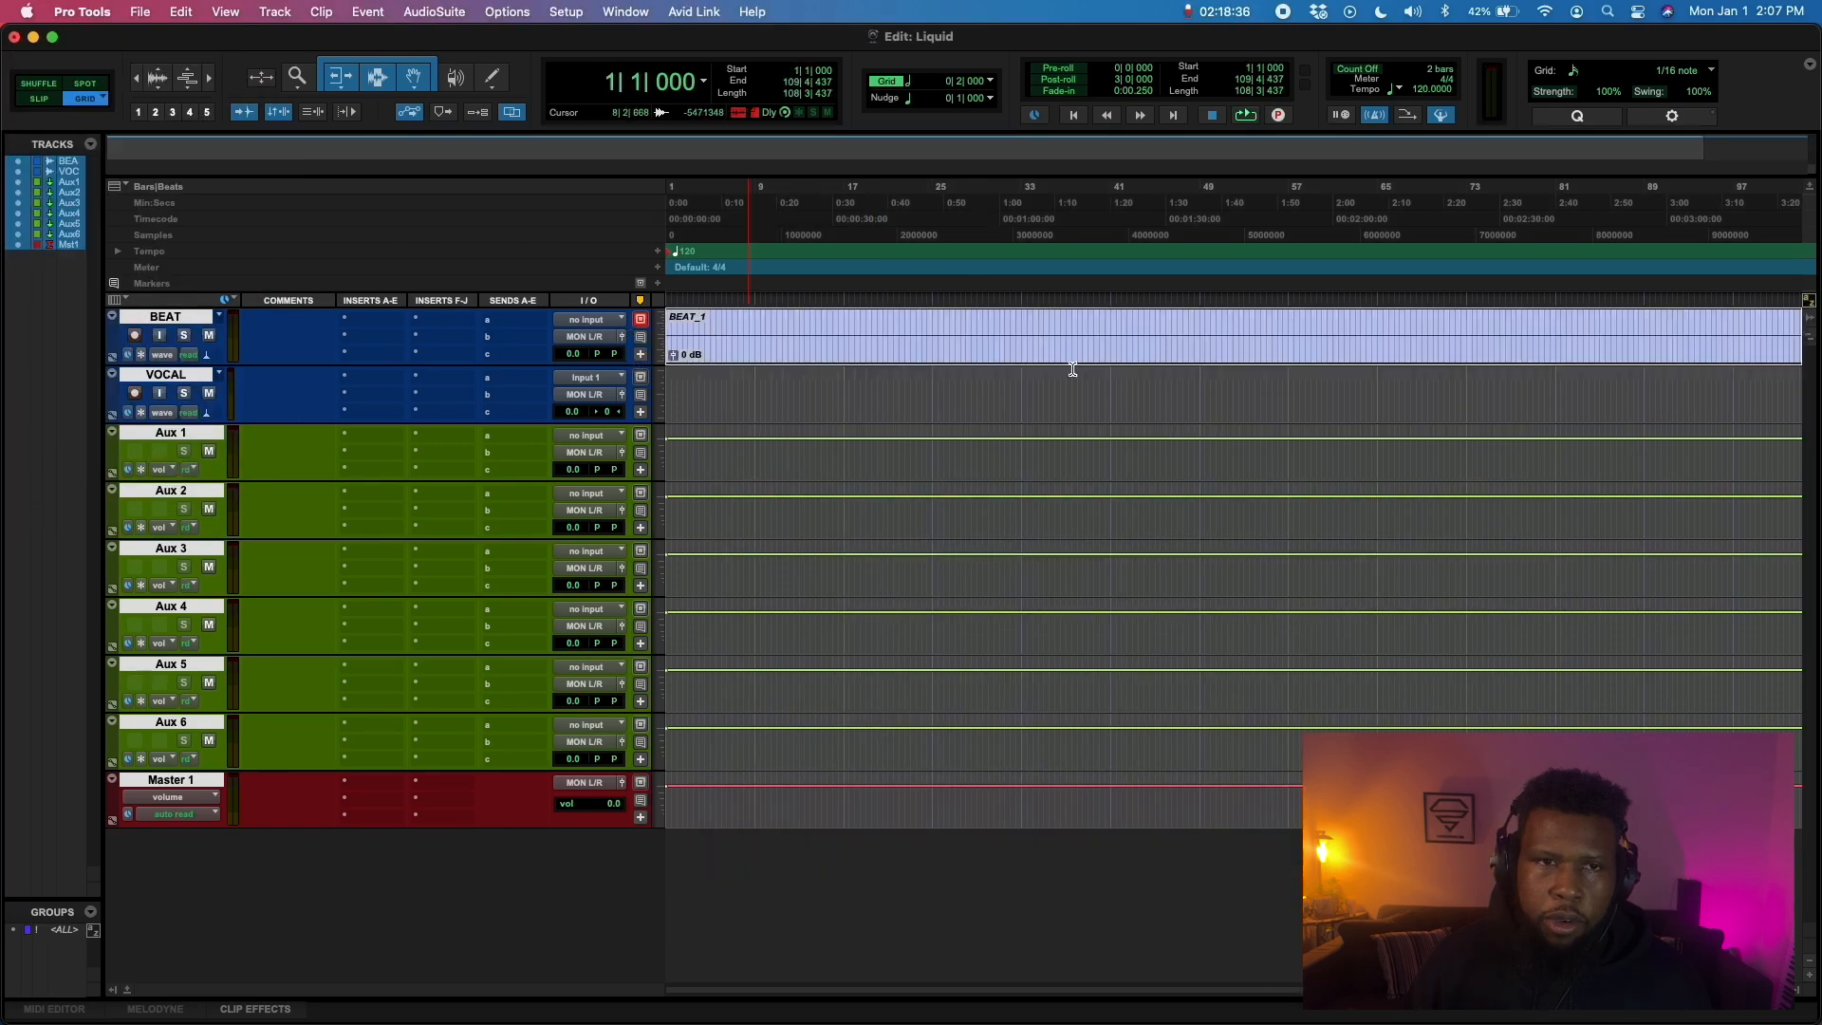
Switch back to Finder and import BANDZ_1.wav onto the VOCAL track at the session start
key("super+Tab")
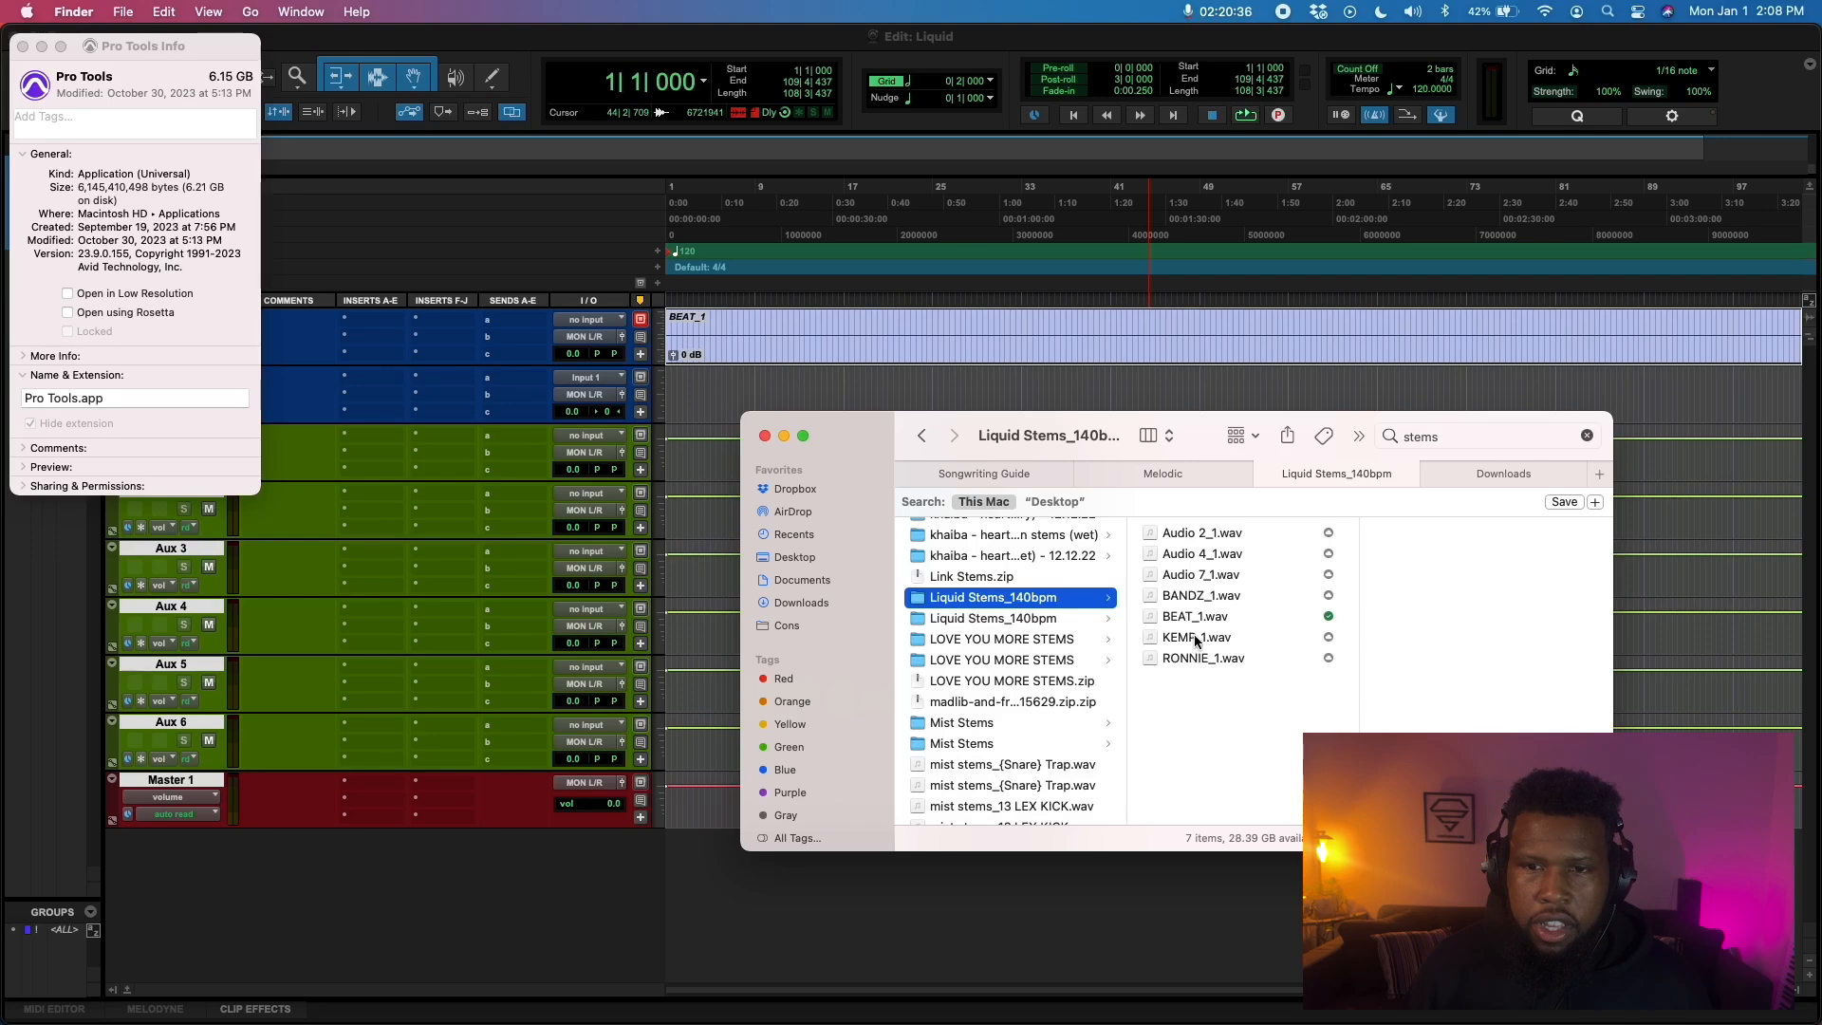
left_click(1184, 598)
left_click_drag(1183, 600, 755, 393)
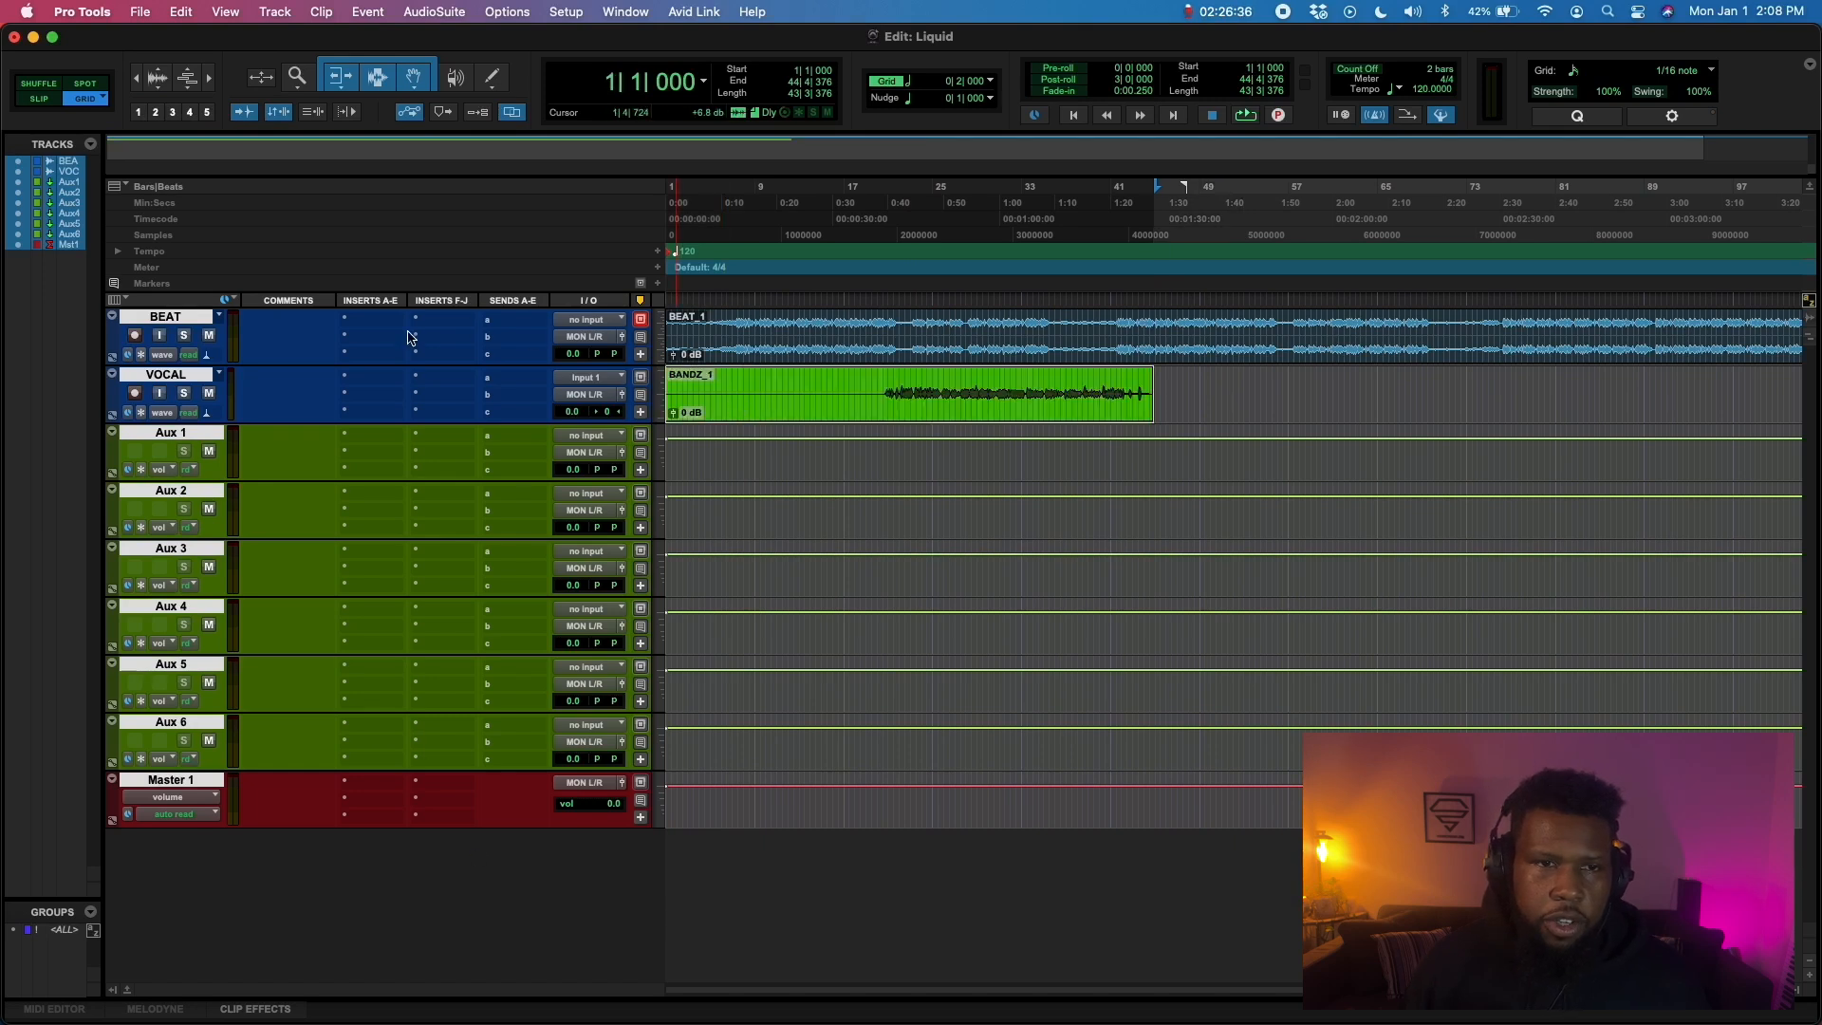
left_click(1186, 389)
Route the BEAT track's output to the stereo MUSIC BUS
left_click(572, 339)
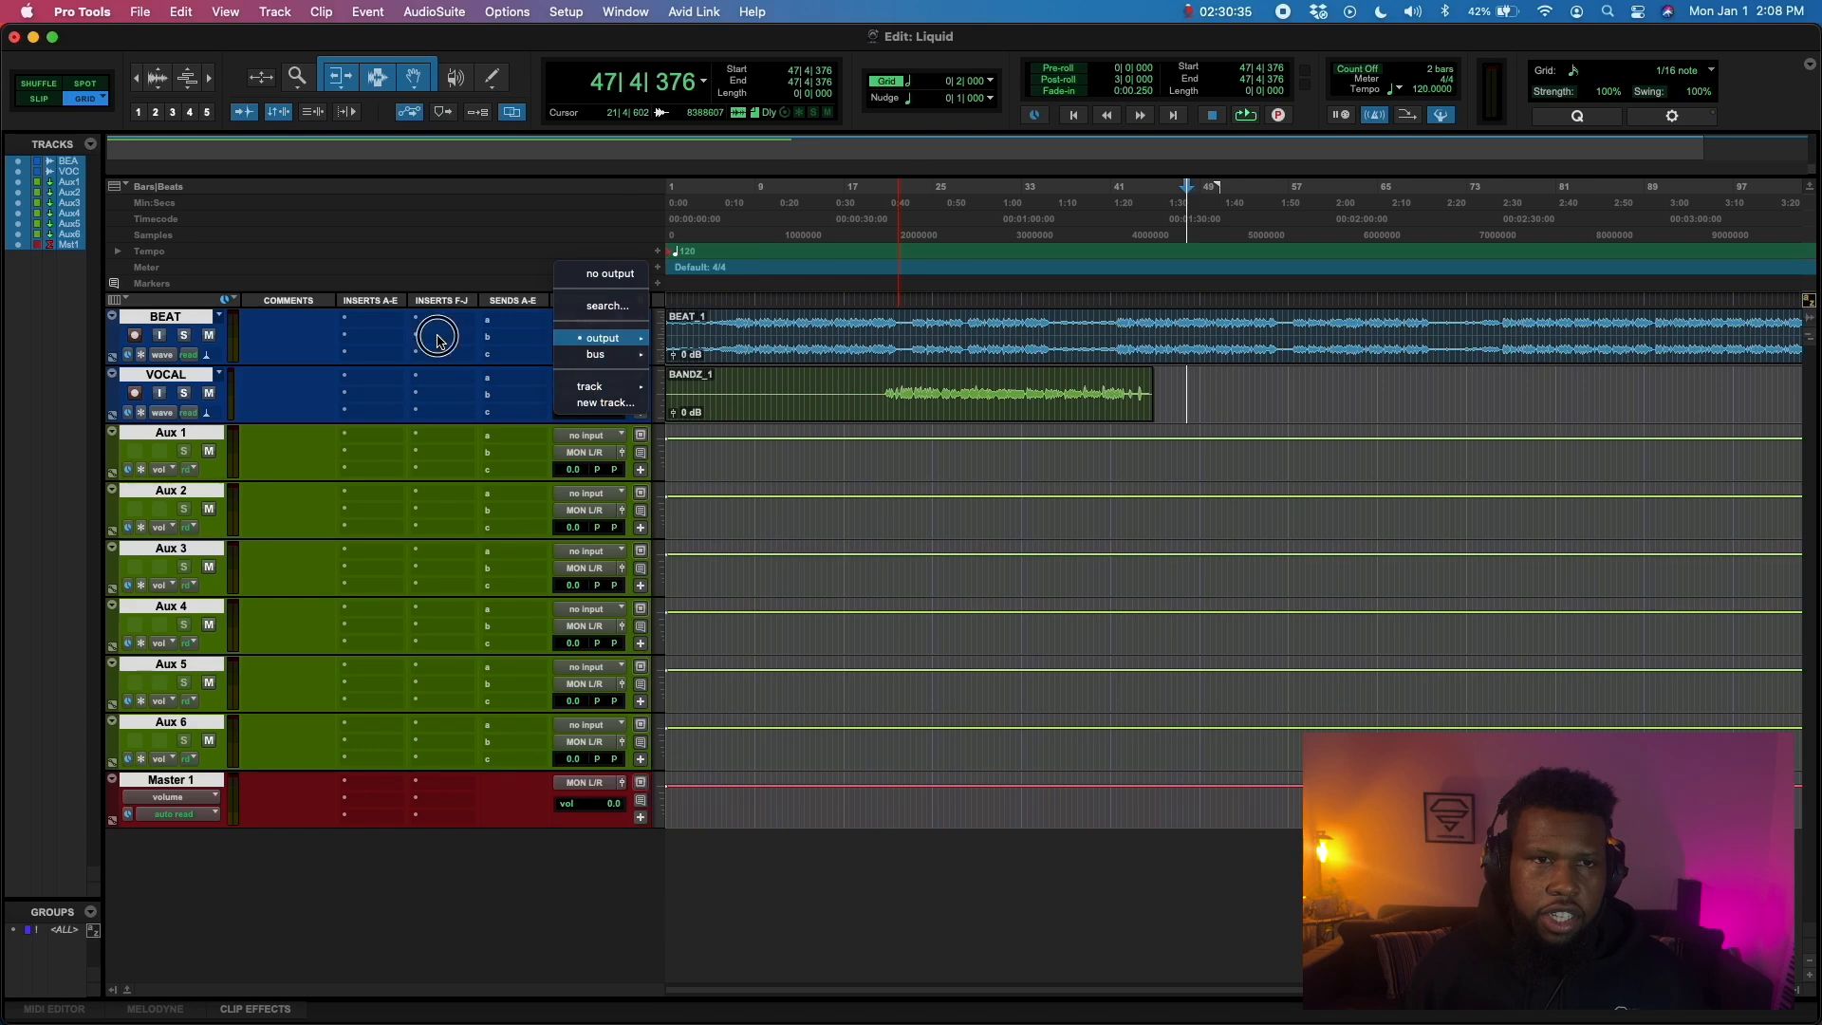
left_click(438, 337)
left_click(621, 339)
left_click(622, 337)
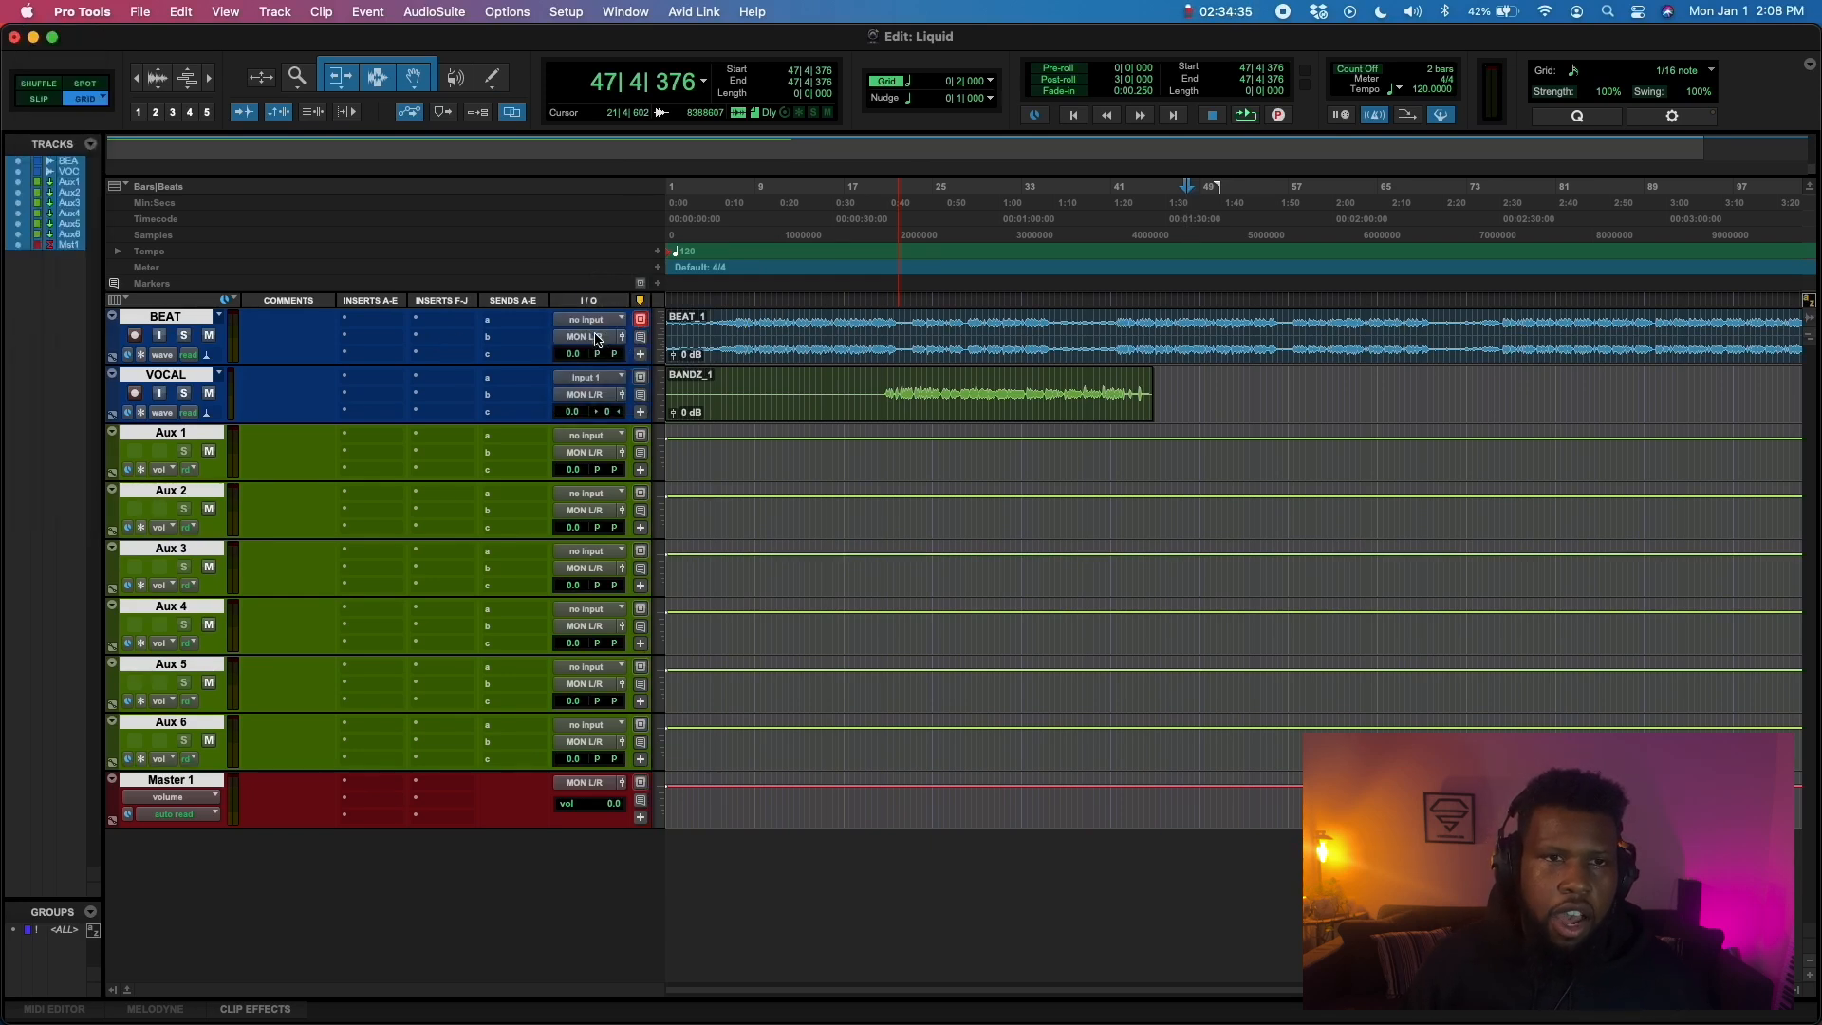
left_click(596, 340)
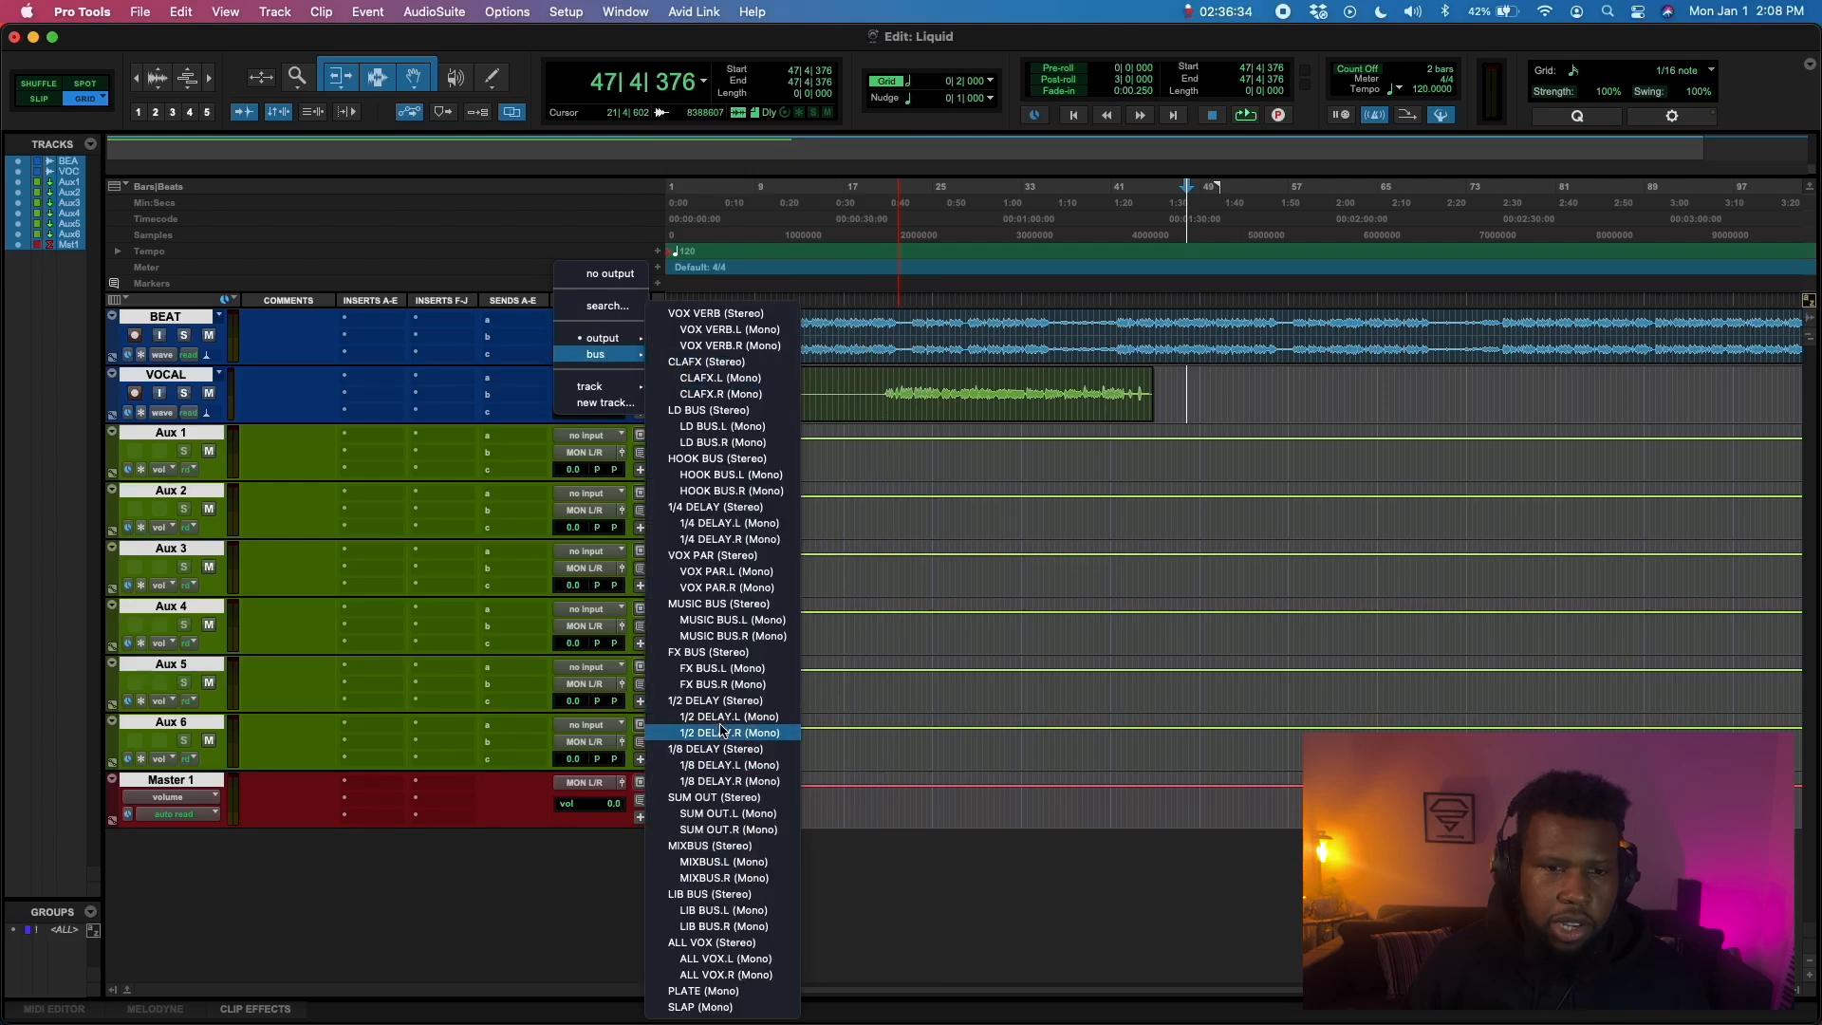
left_click(721, 604)
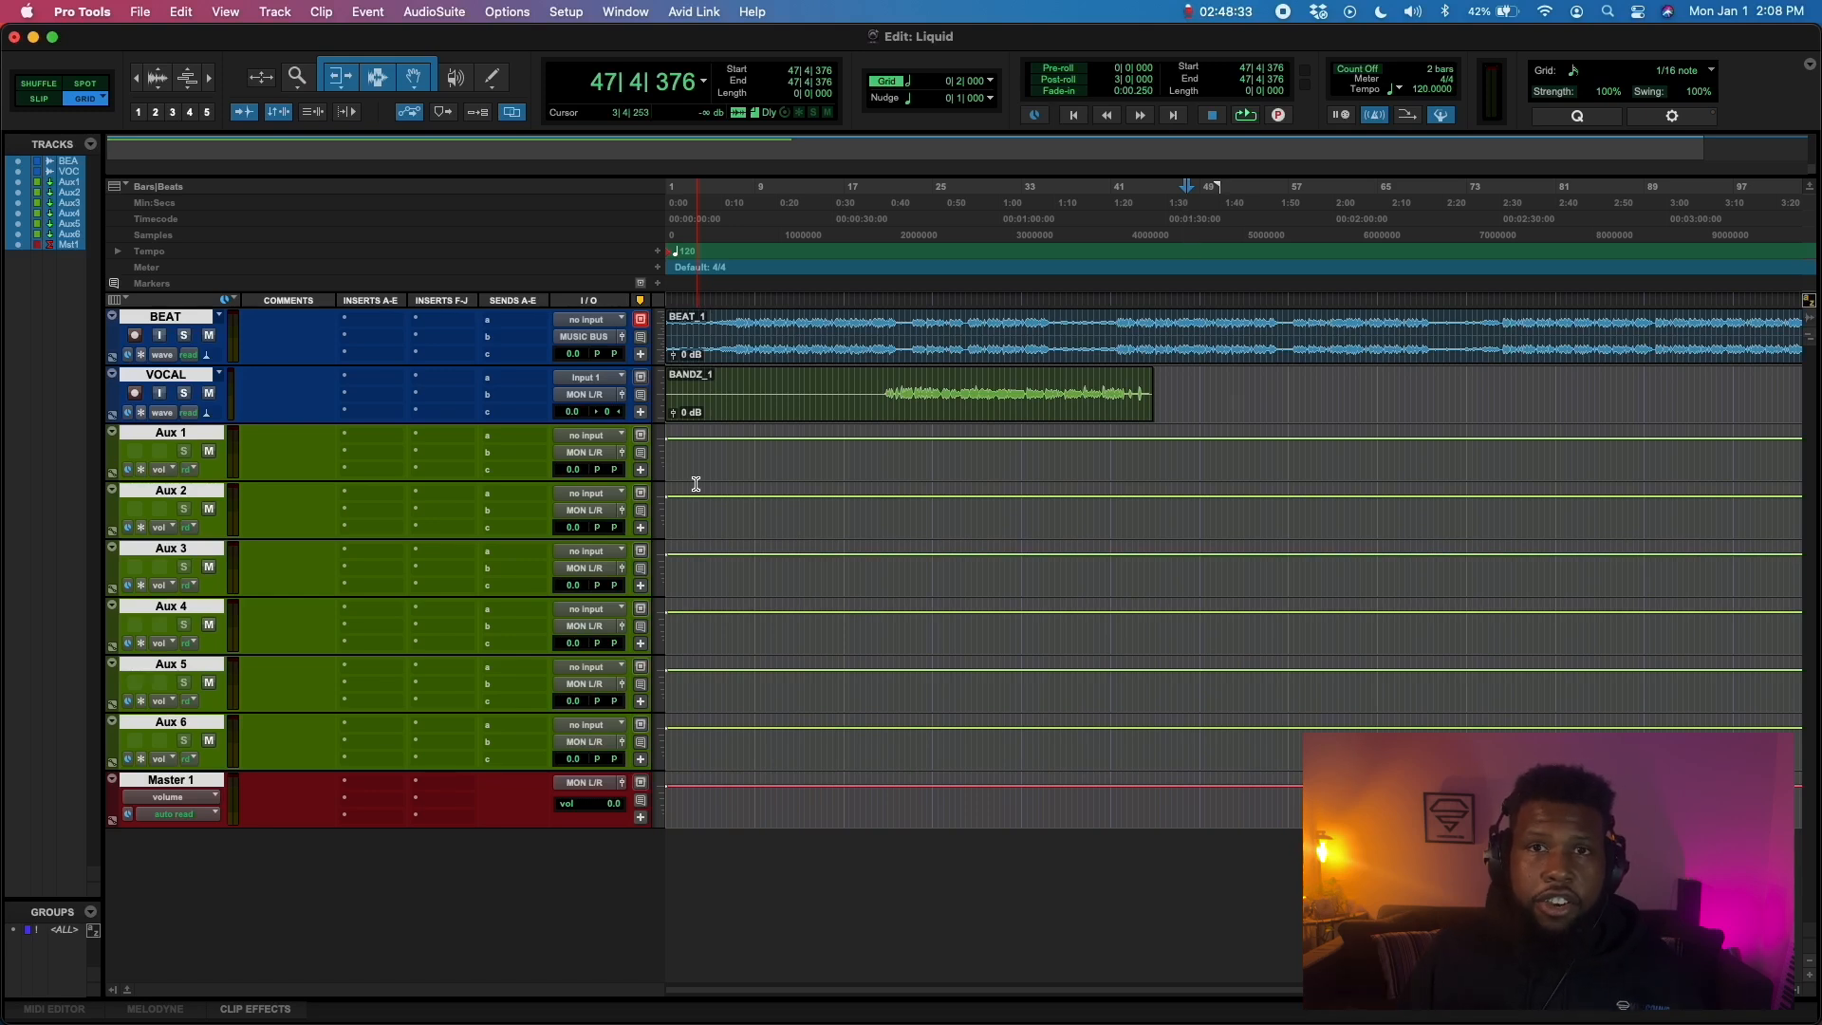
Route the VOCAL track's output to the stereo LD BUS
left_click(594, 396)
mouse_move(597, 413)
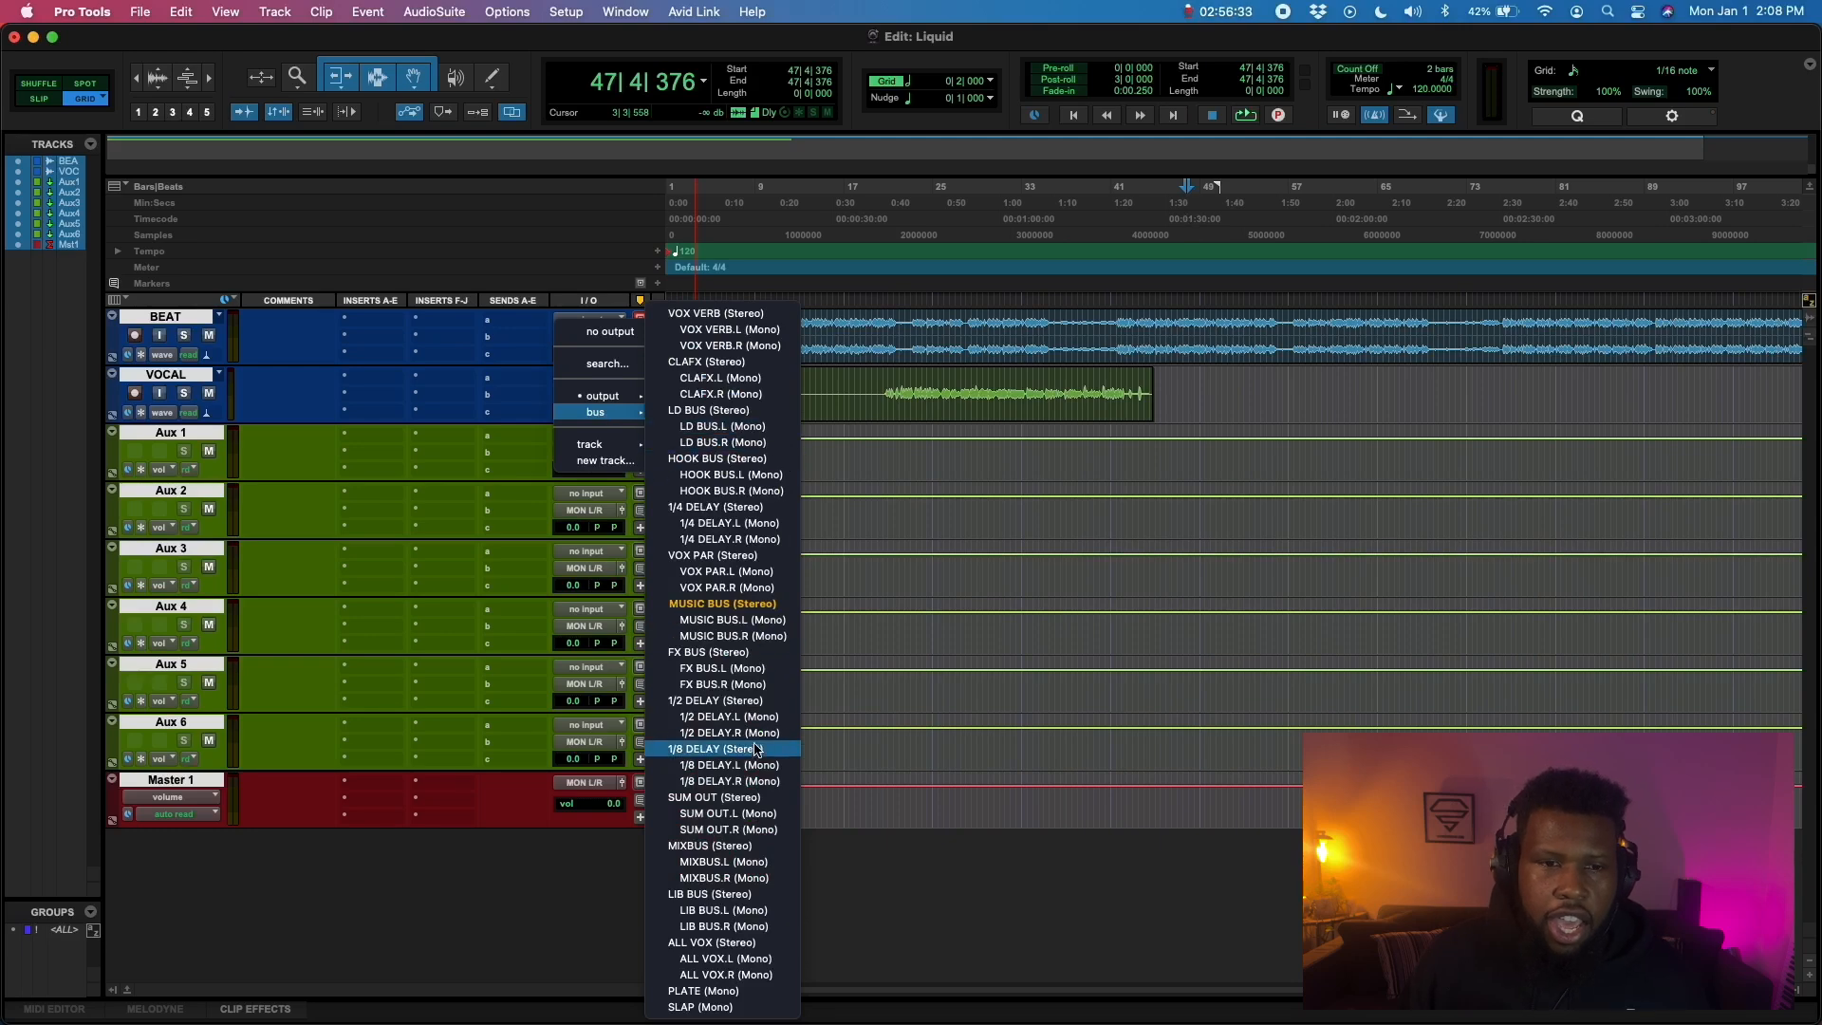
left_click(711, 410)
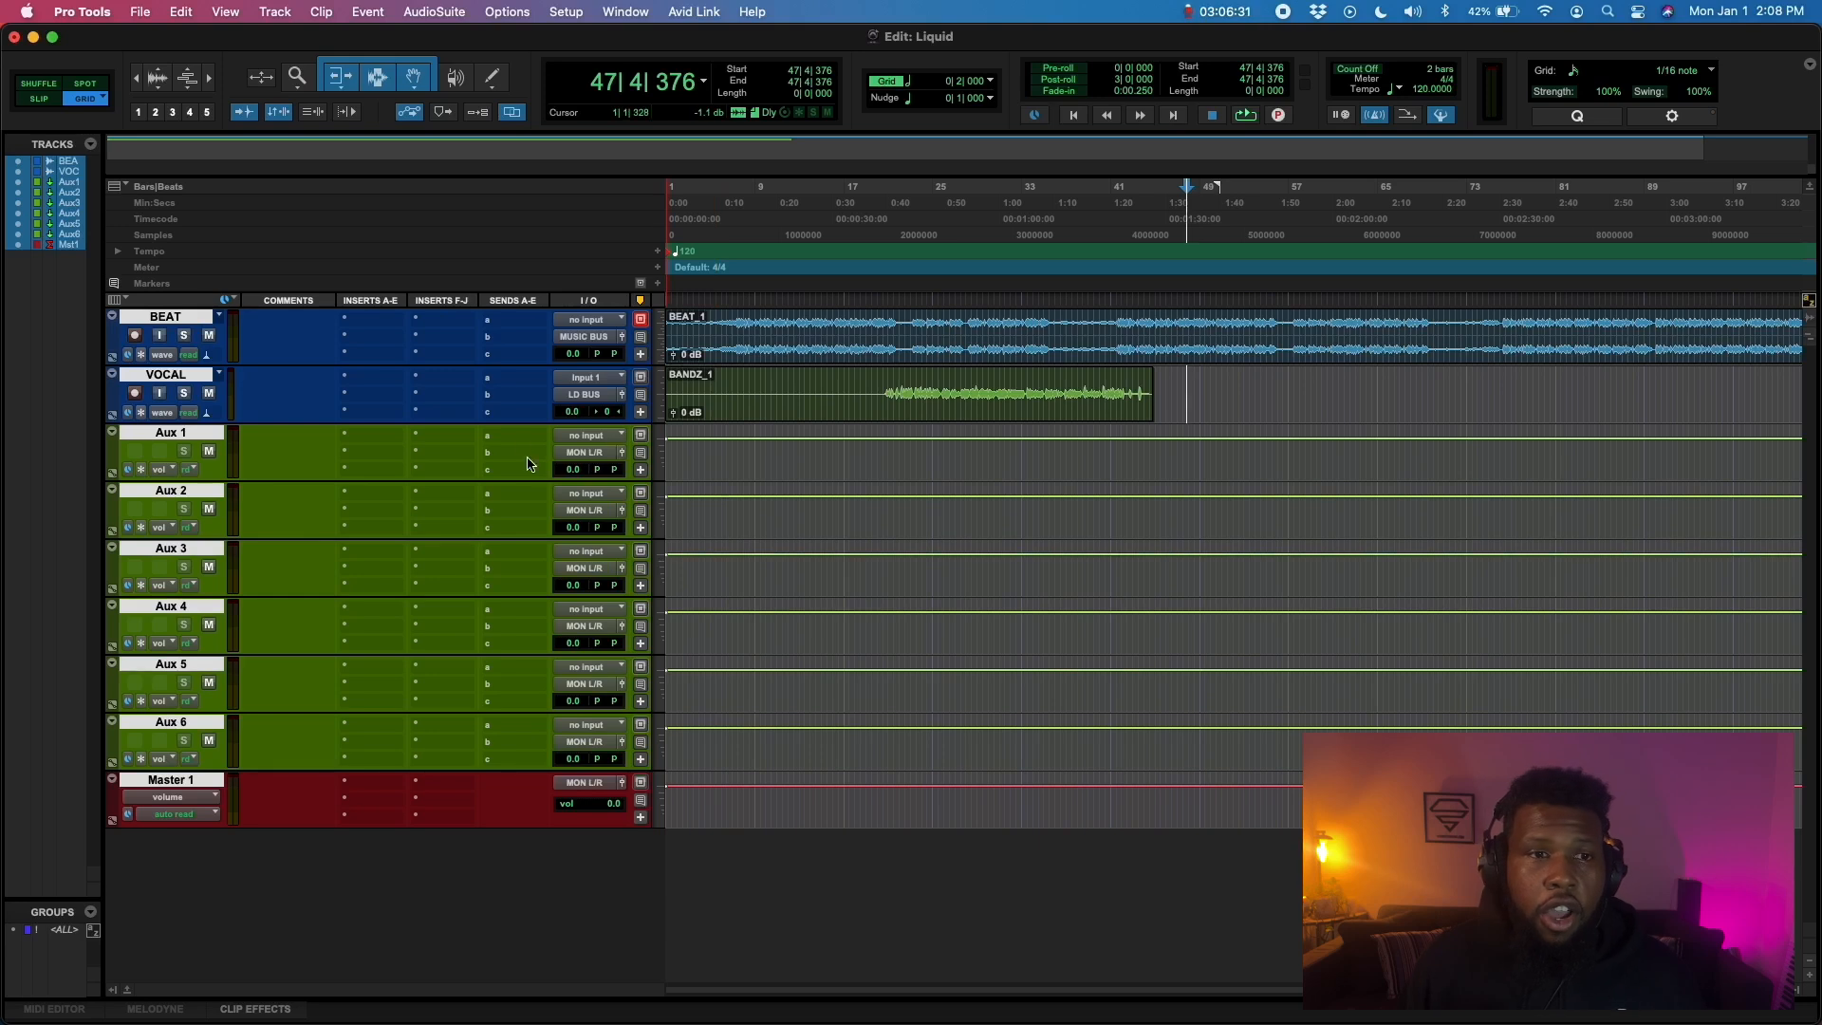
Set the input of Aux 1 to the stereo LD BUS
left_click(590, 439)
left_click(604, 454)
left_click(603, 458)
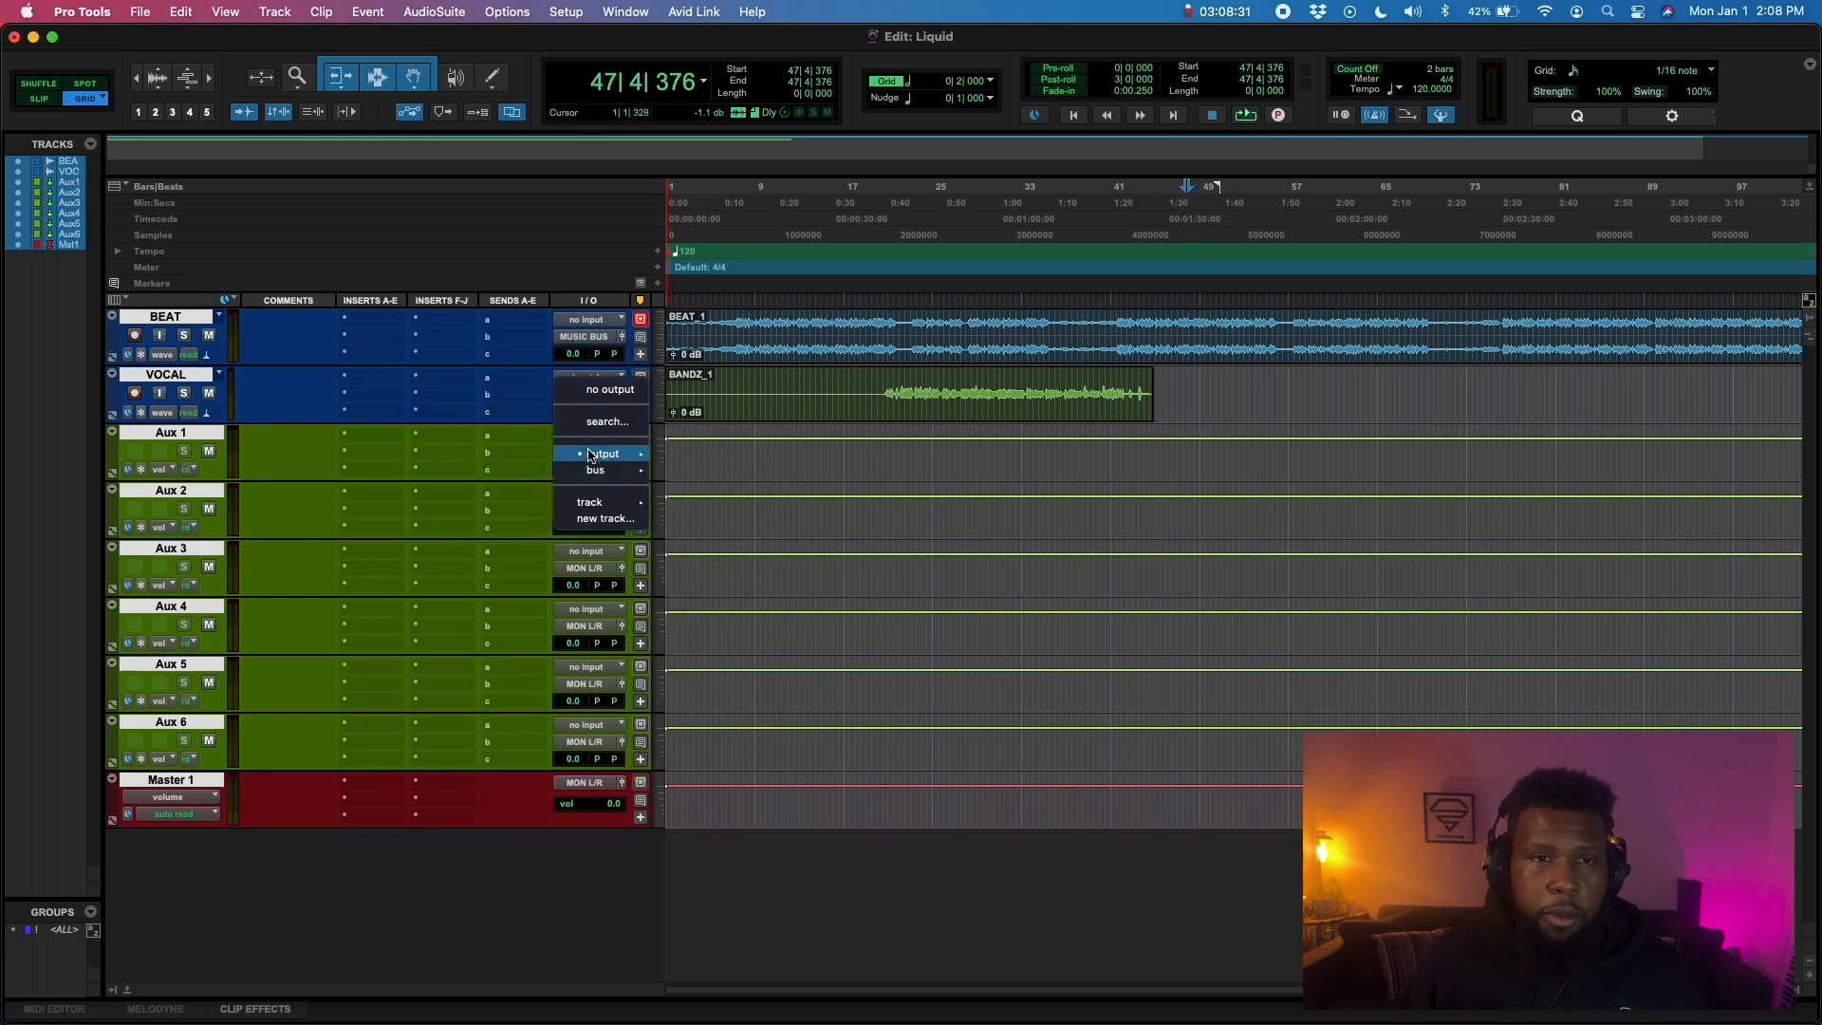
mouse_move(603, 459)
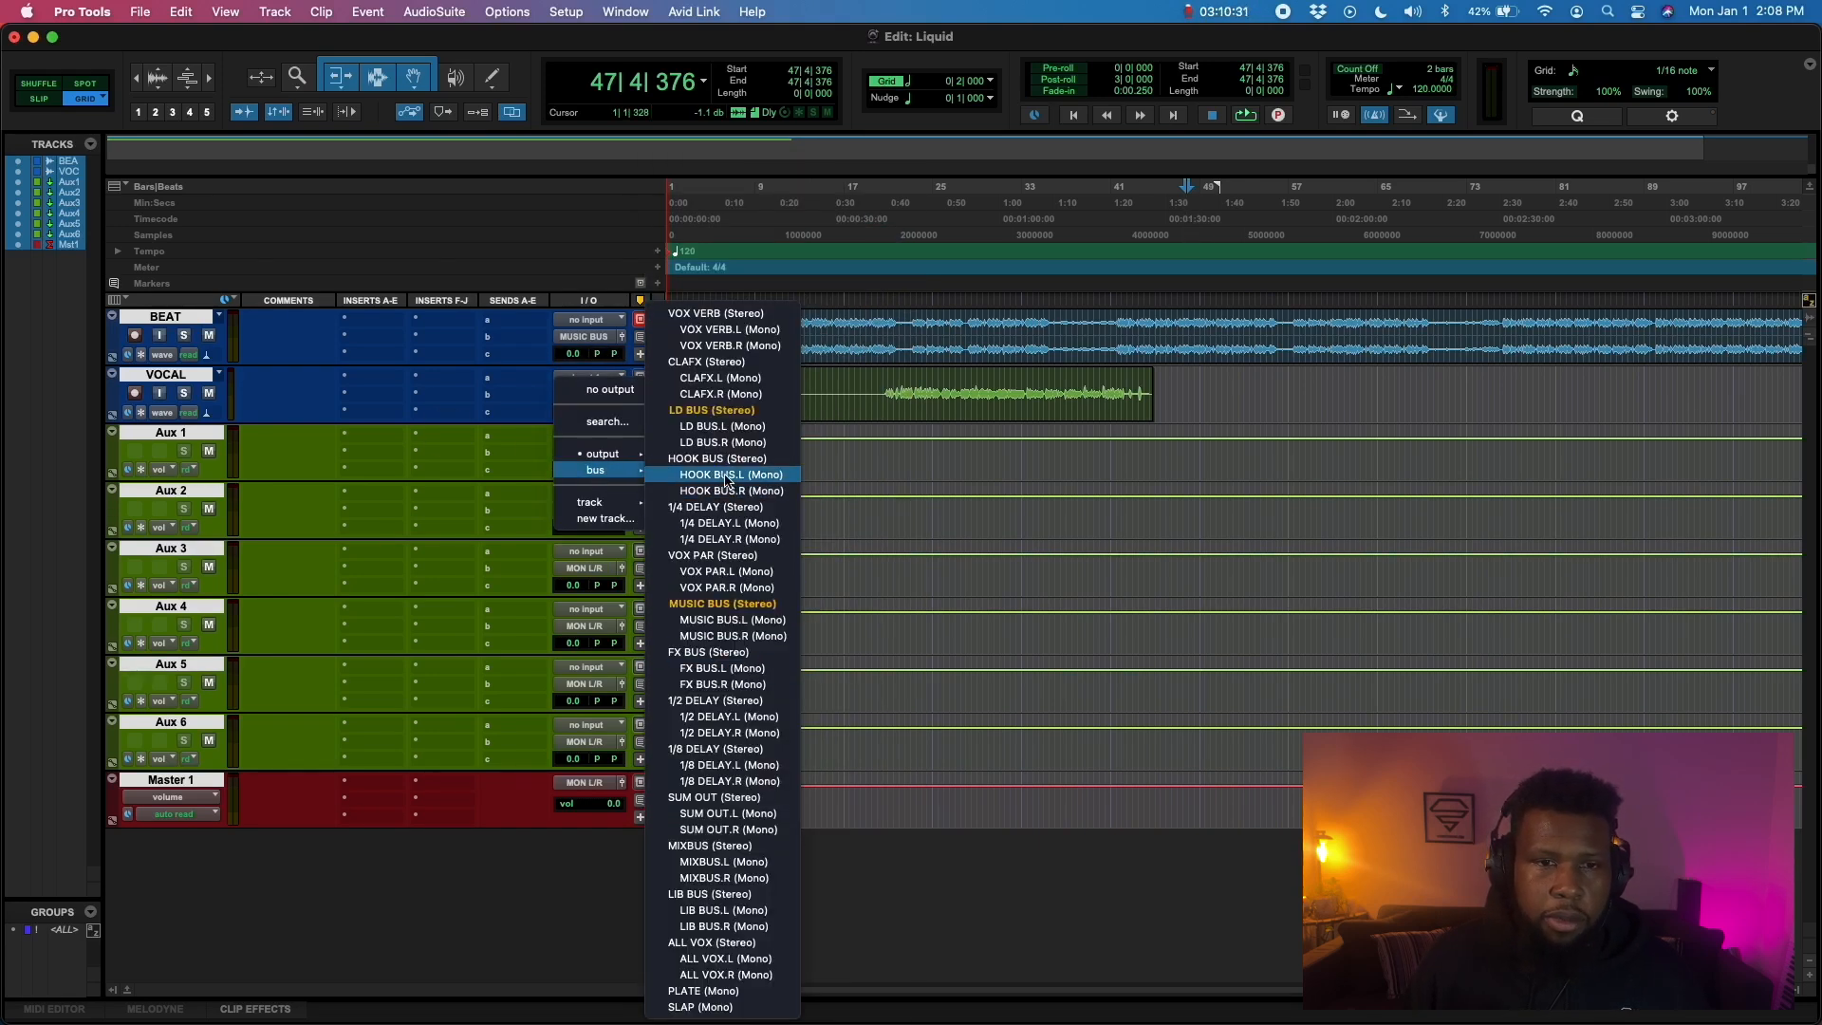
left_click(425, 446)
left_click(588, 435)
mouse_move(604, 436)
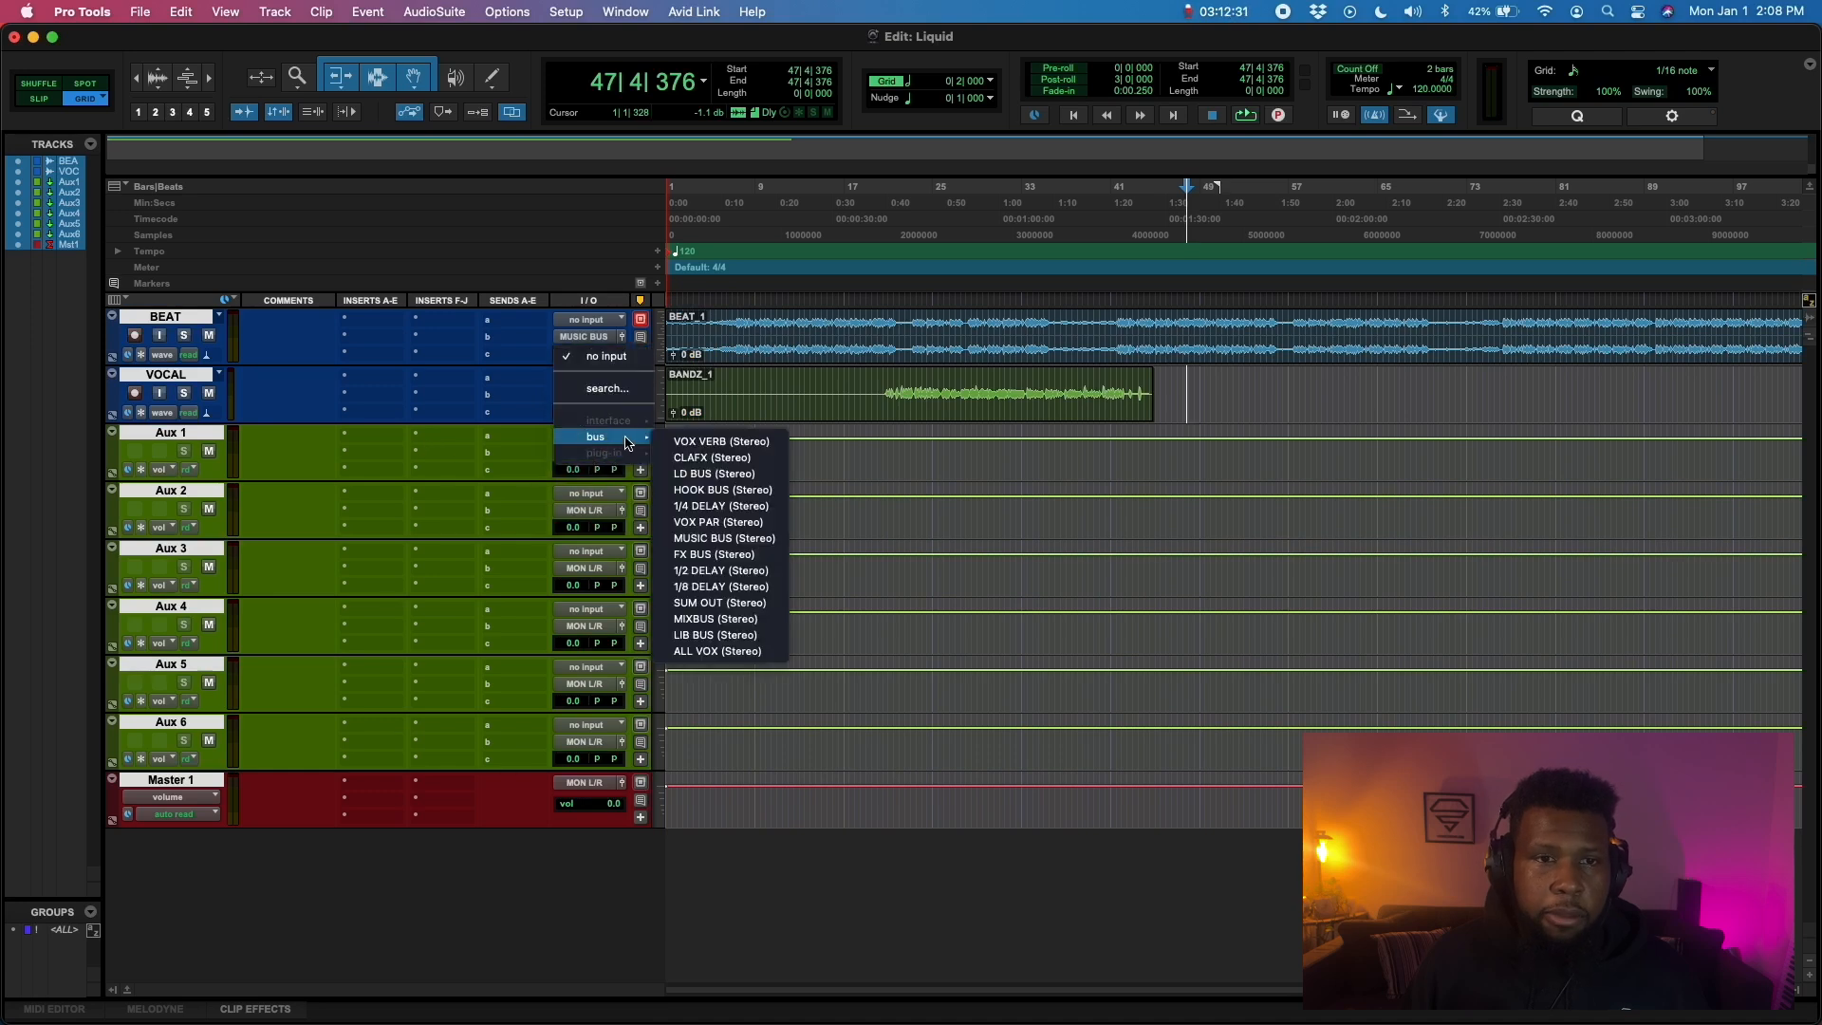
left_click(720, 474)
Set the input of Aux 2 to the stereo MUSIC BUS
left_click(588, 493)
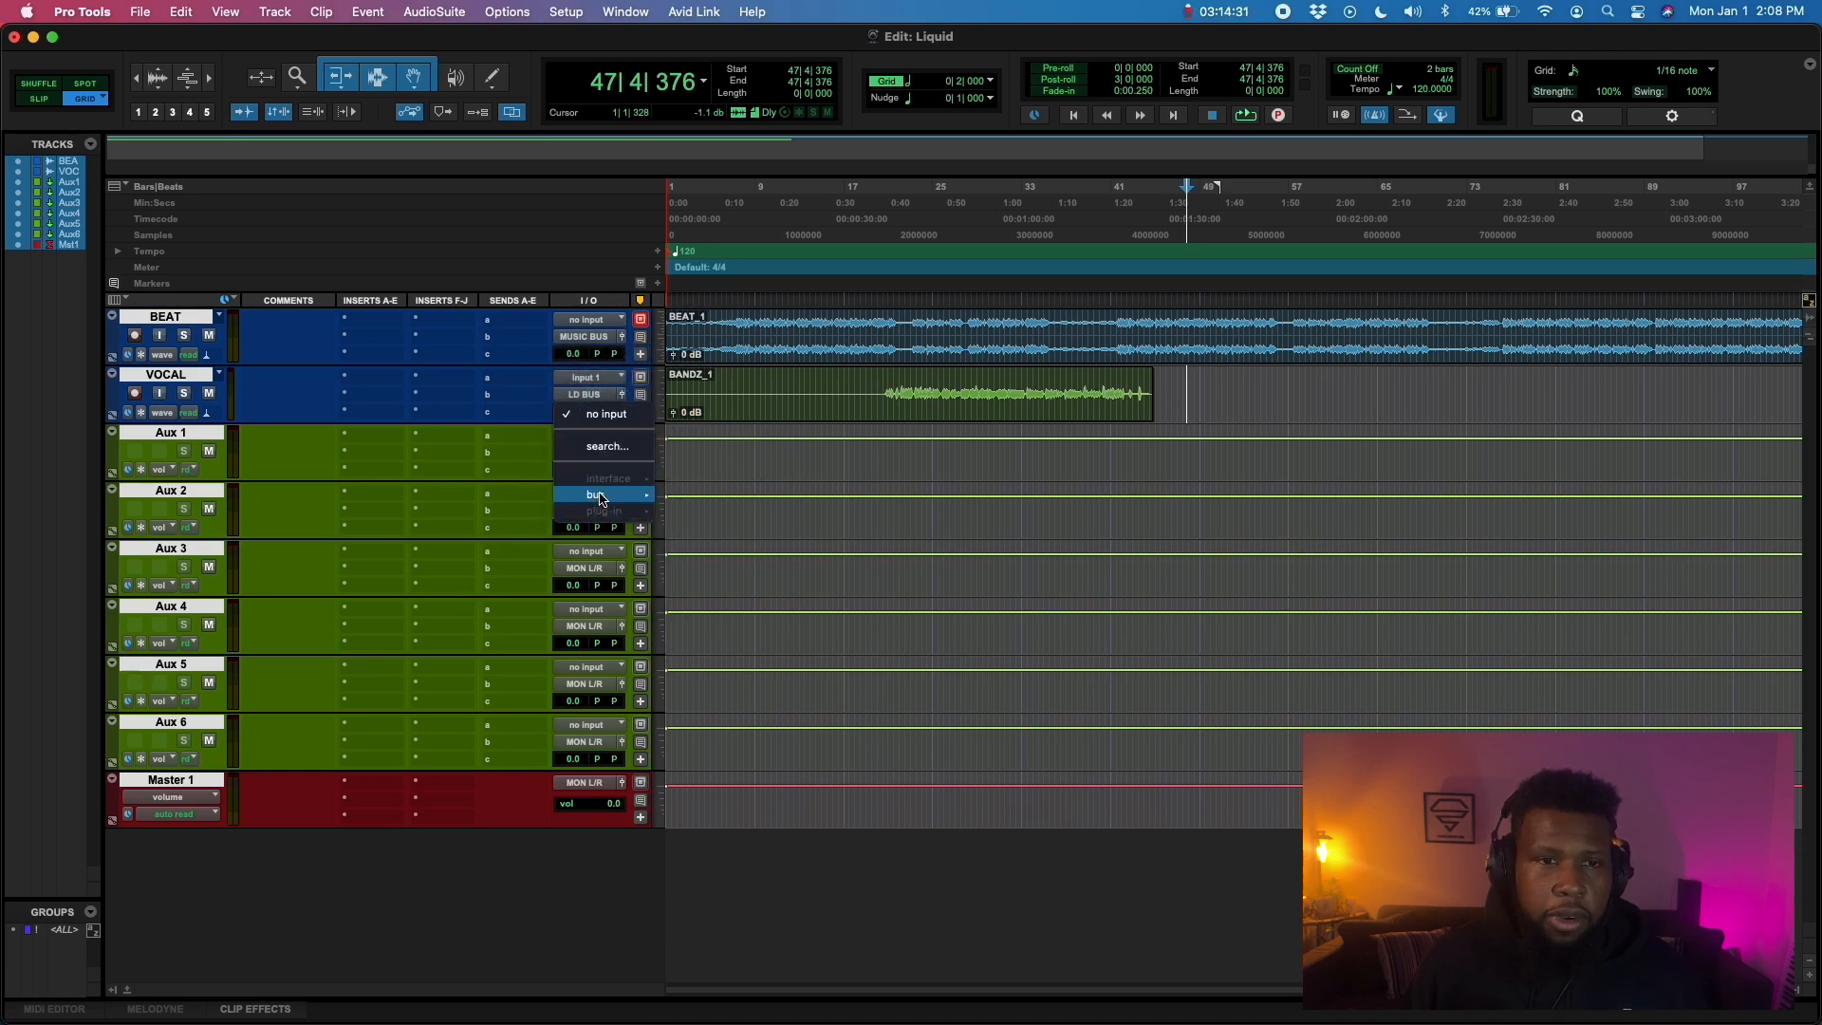
mouse_move(637, 495)
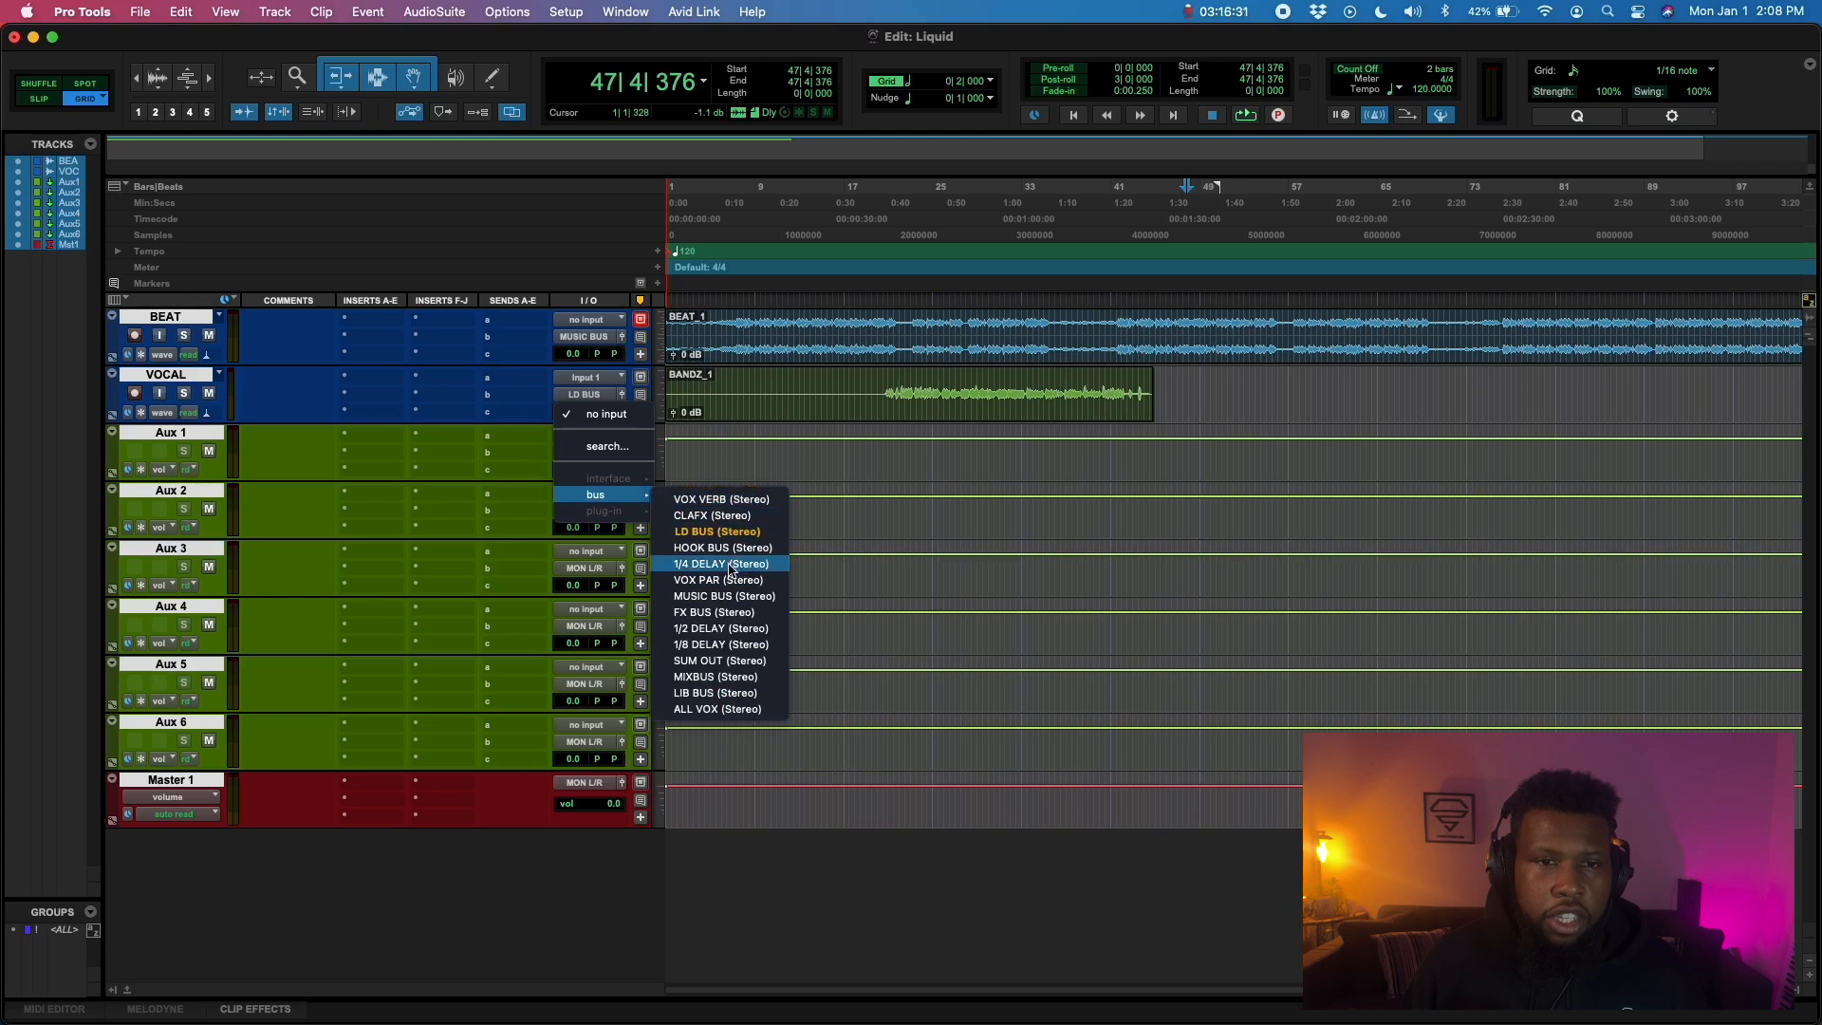
left_click(737, 599)
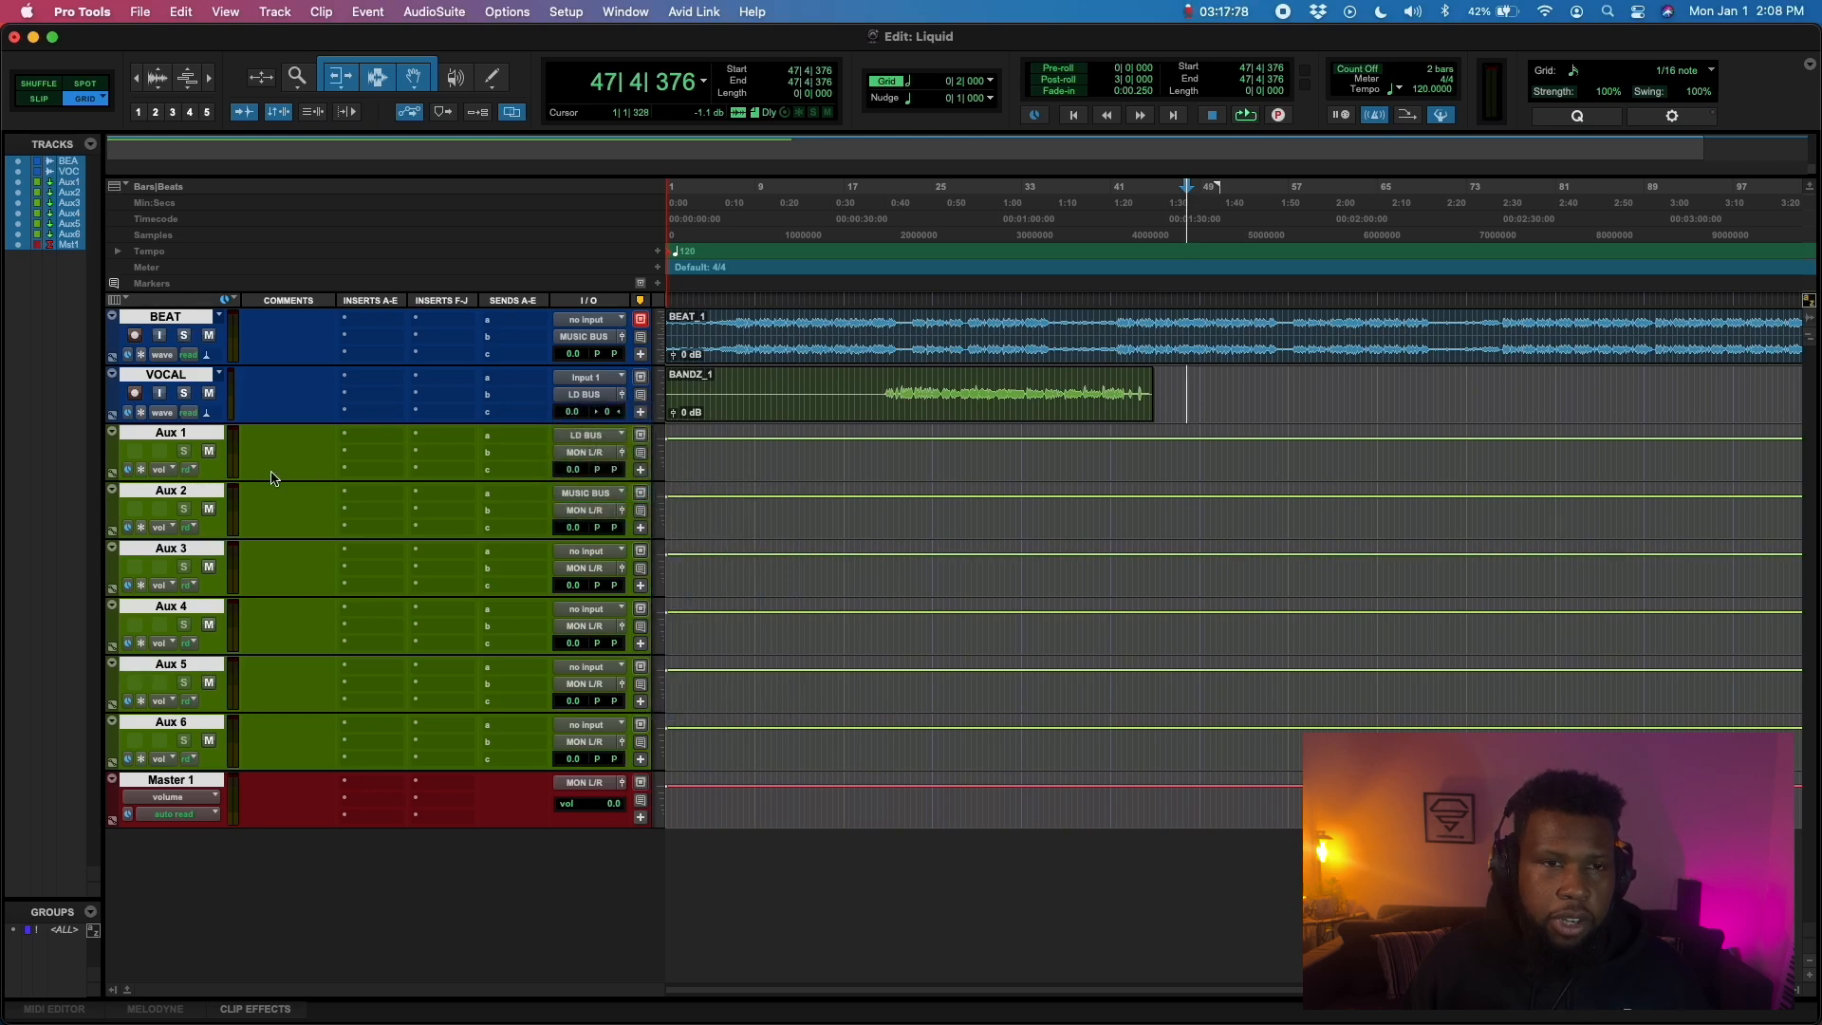
Reorder the aux tracks so Aux 1 and Aux 2 sit together between Aux 5 and Aux 6
left_click(190, 439)
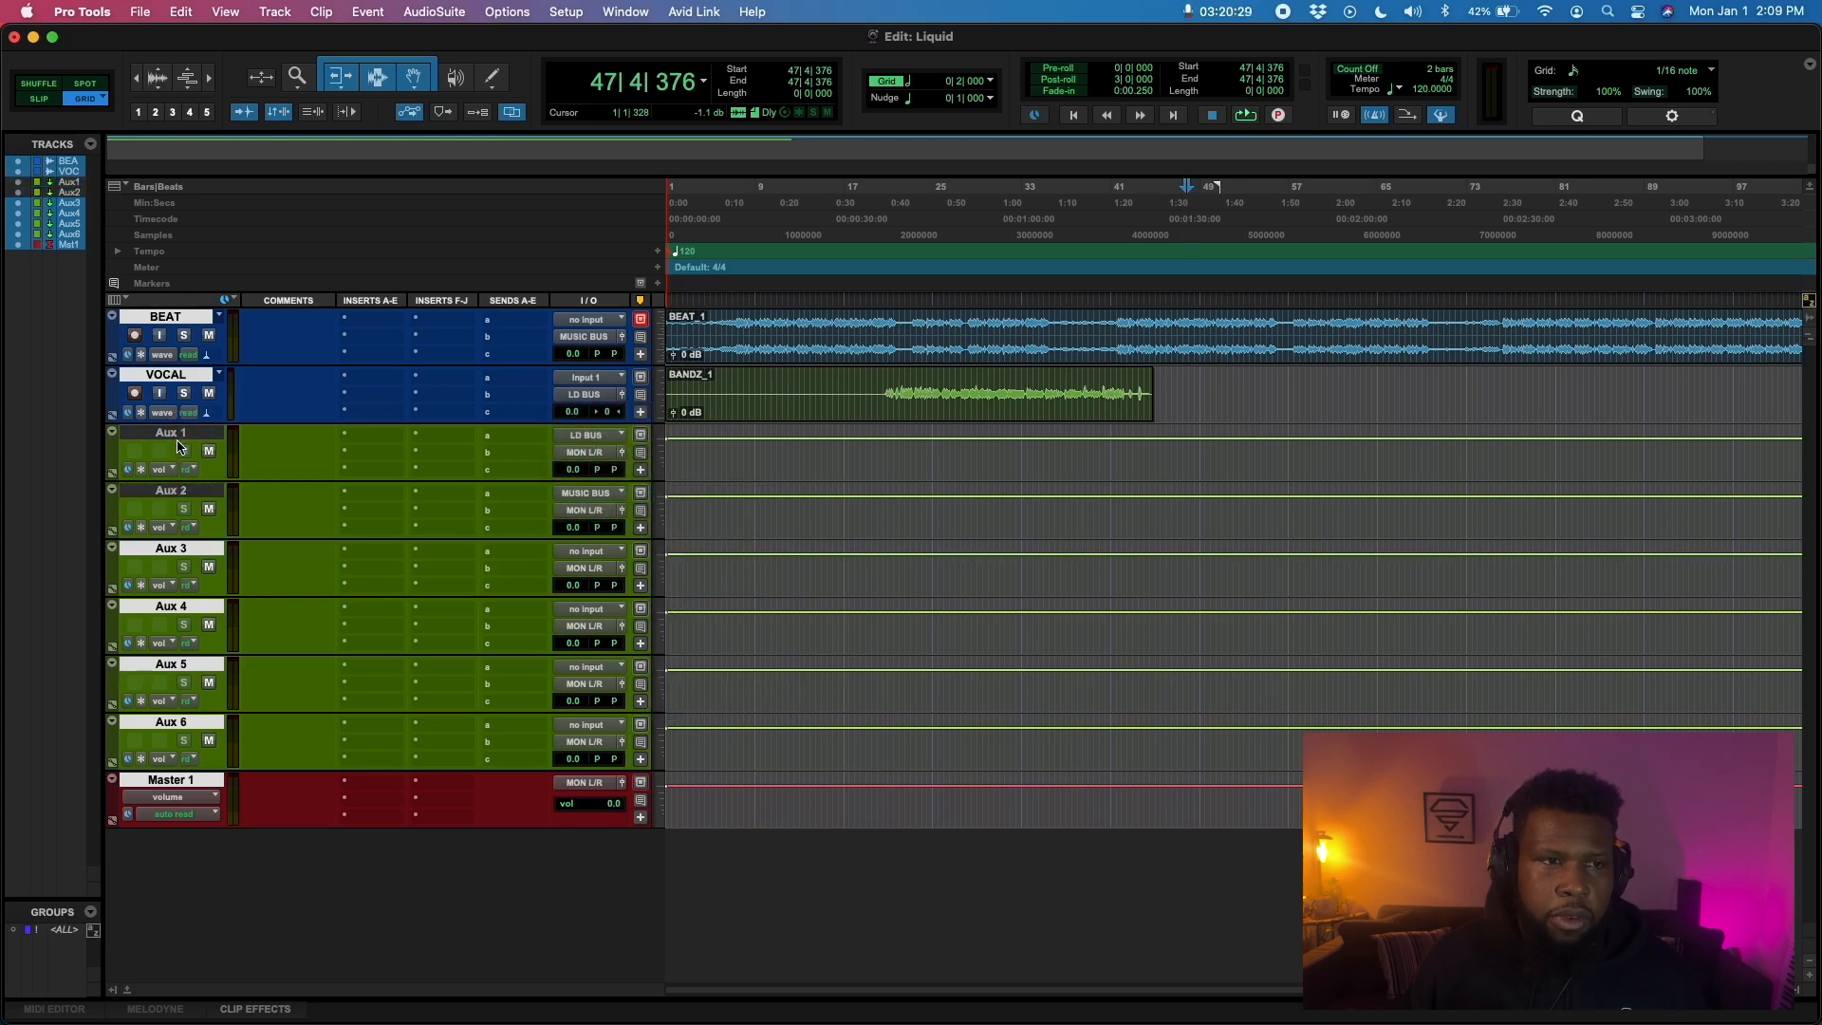
left_click(169, 491, "shift")
left_click_drag(169, 491, 153, 764)
left_click_drag(175, 607, 267, 766)
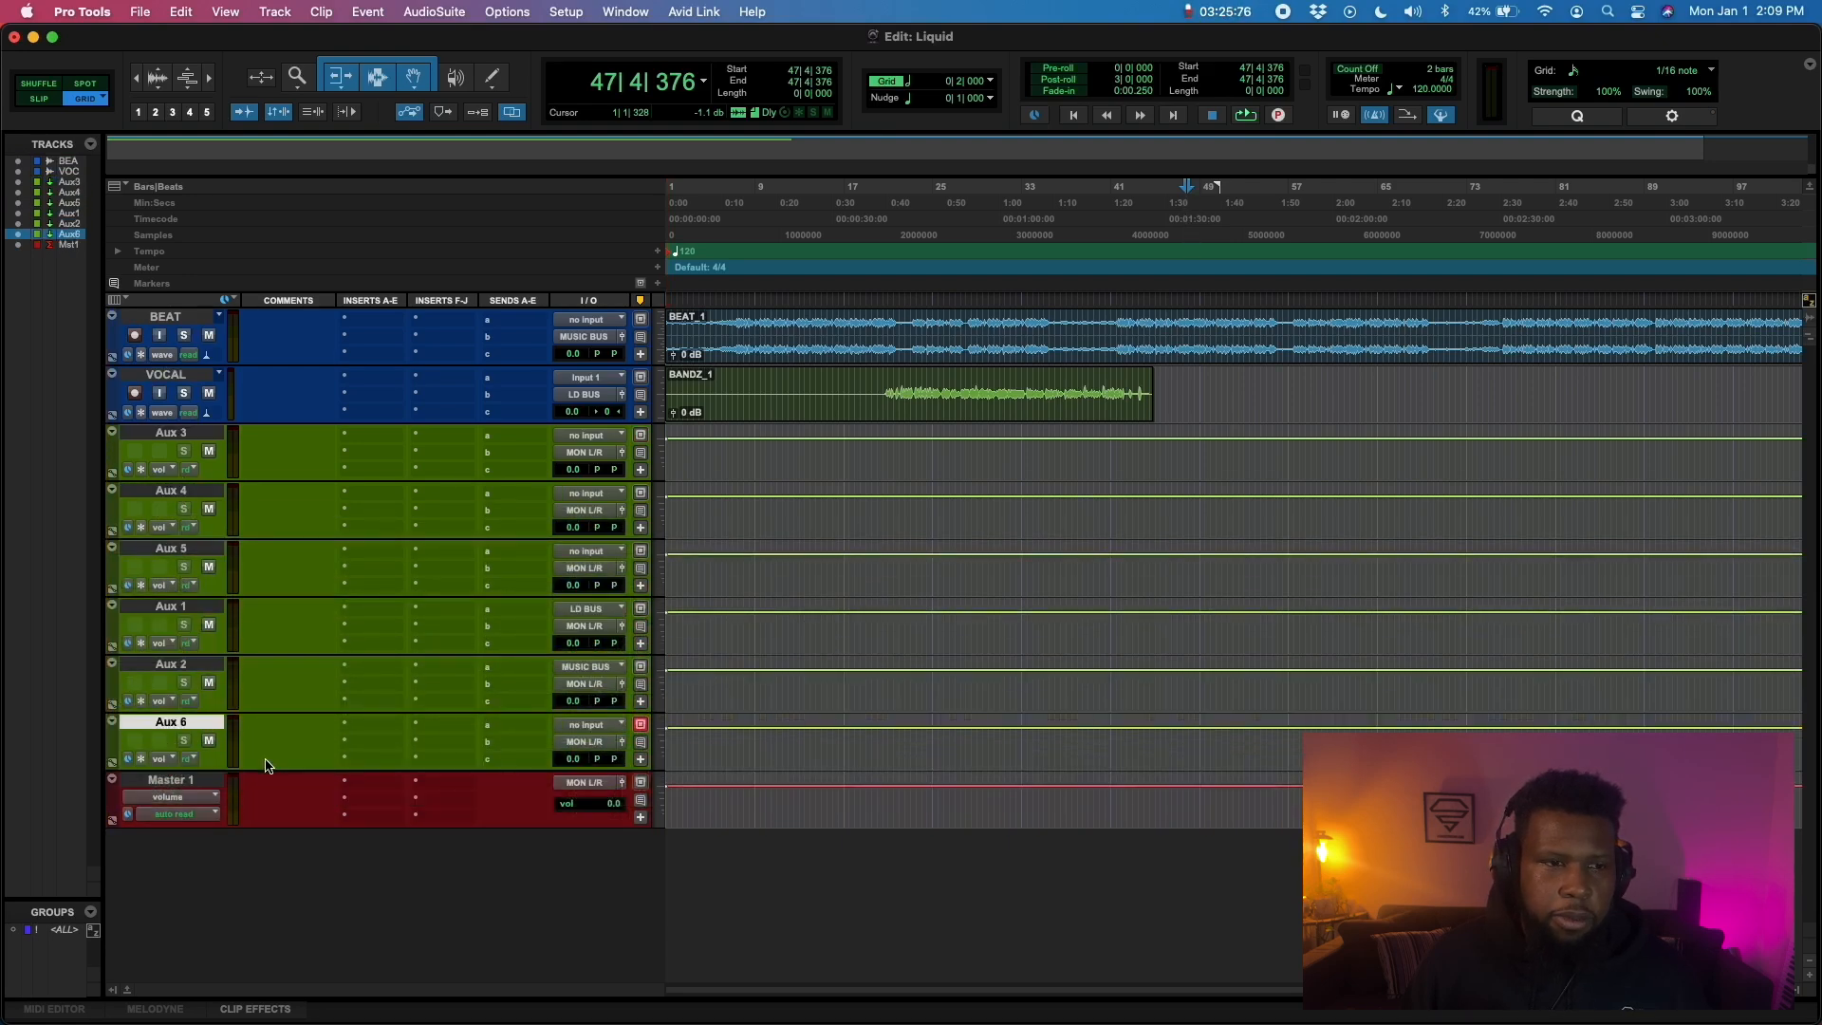
Set the input of Aux 6 to the stereo MIXBUS
left_click(576, 733)
mouse_move(594, 729)
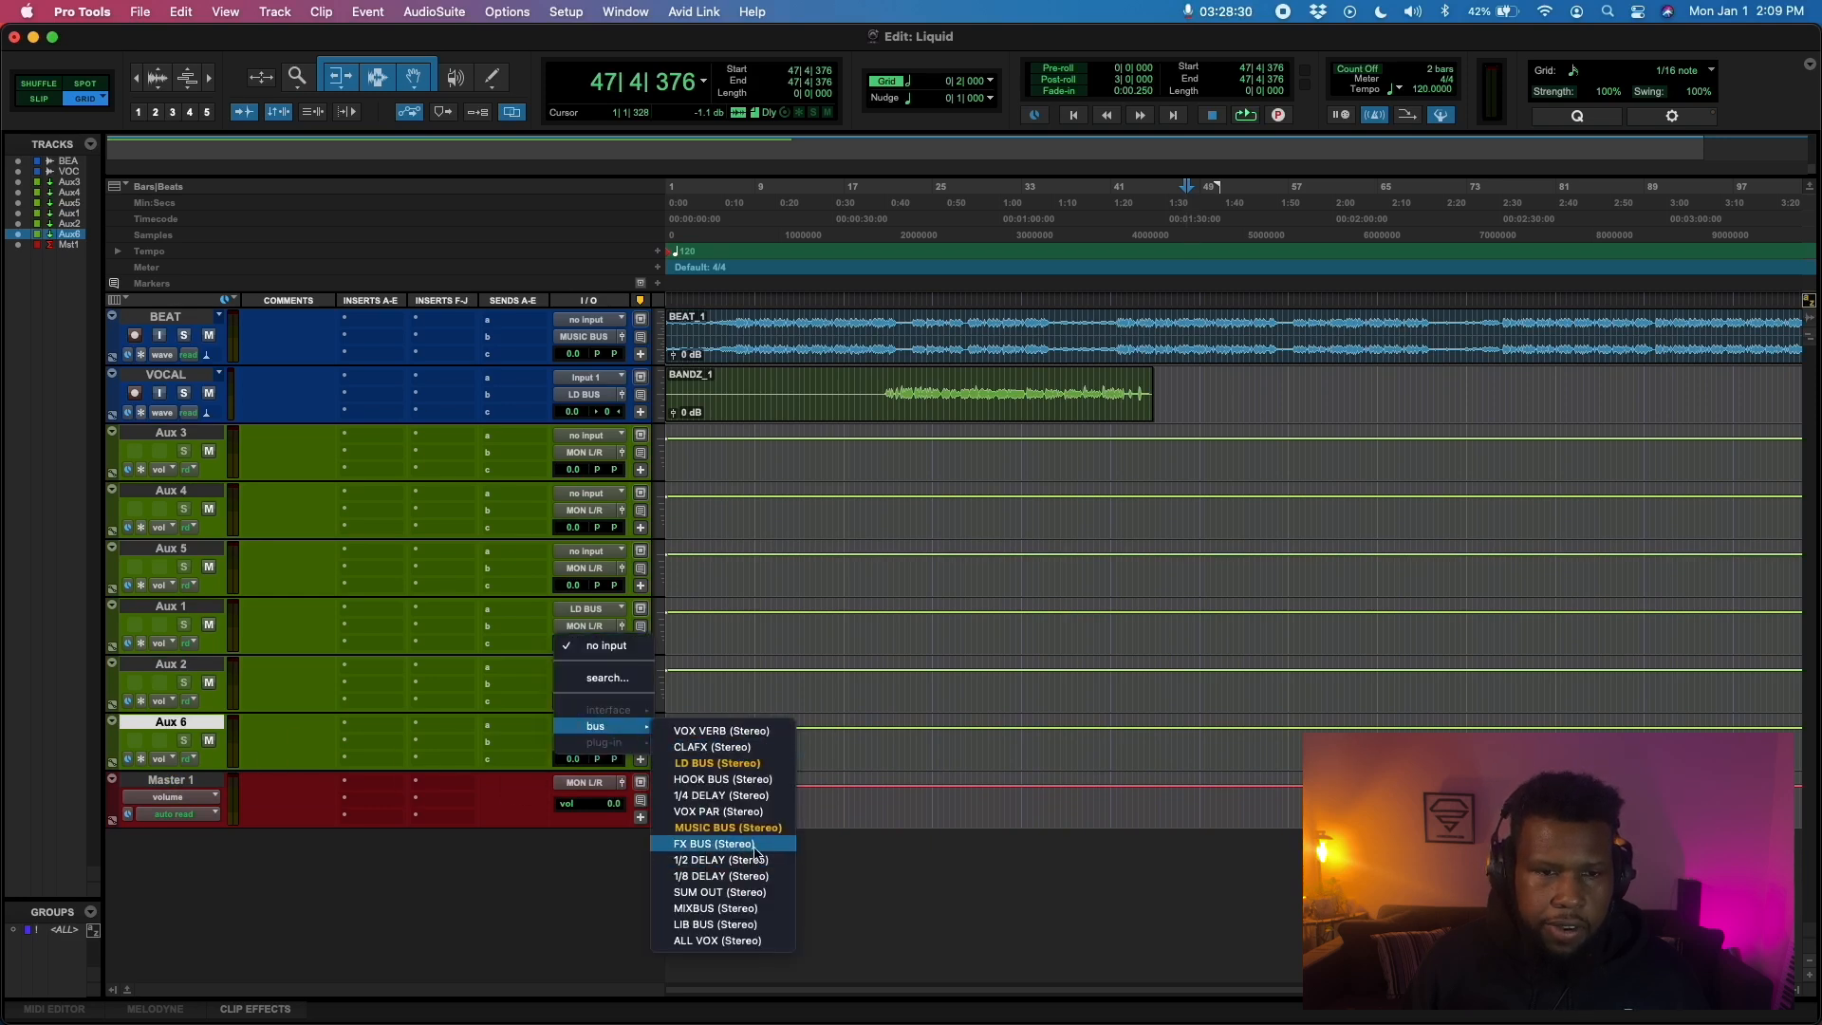
left_click(736, 909)
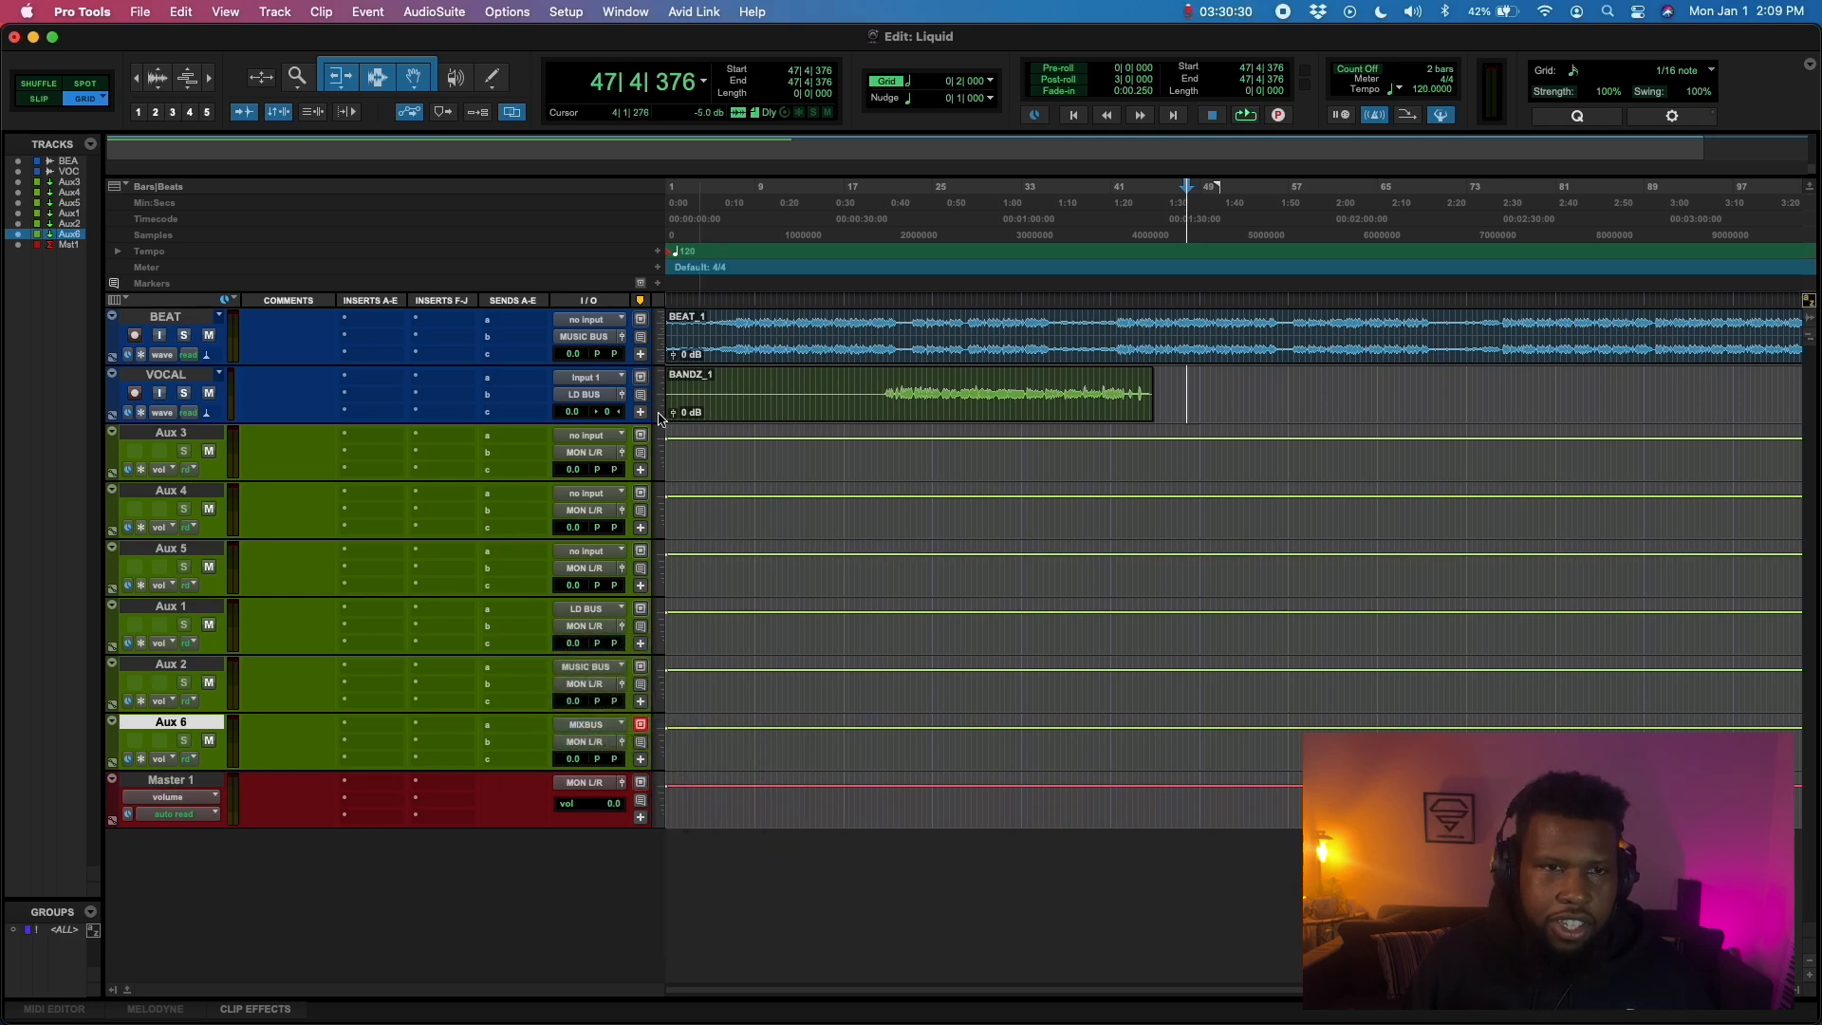
Route the outputs of Aux 1 and Aux 2 to the stereo MIXBUS
left_click(598, 628)
mouse_move(598, 643)
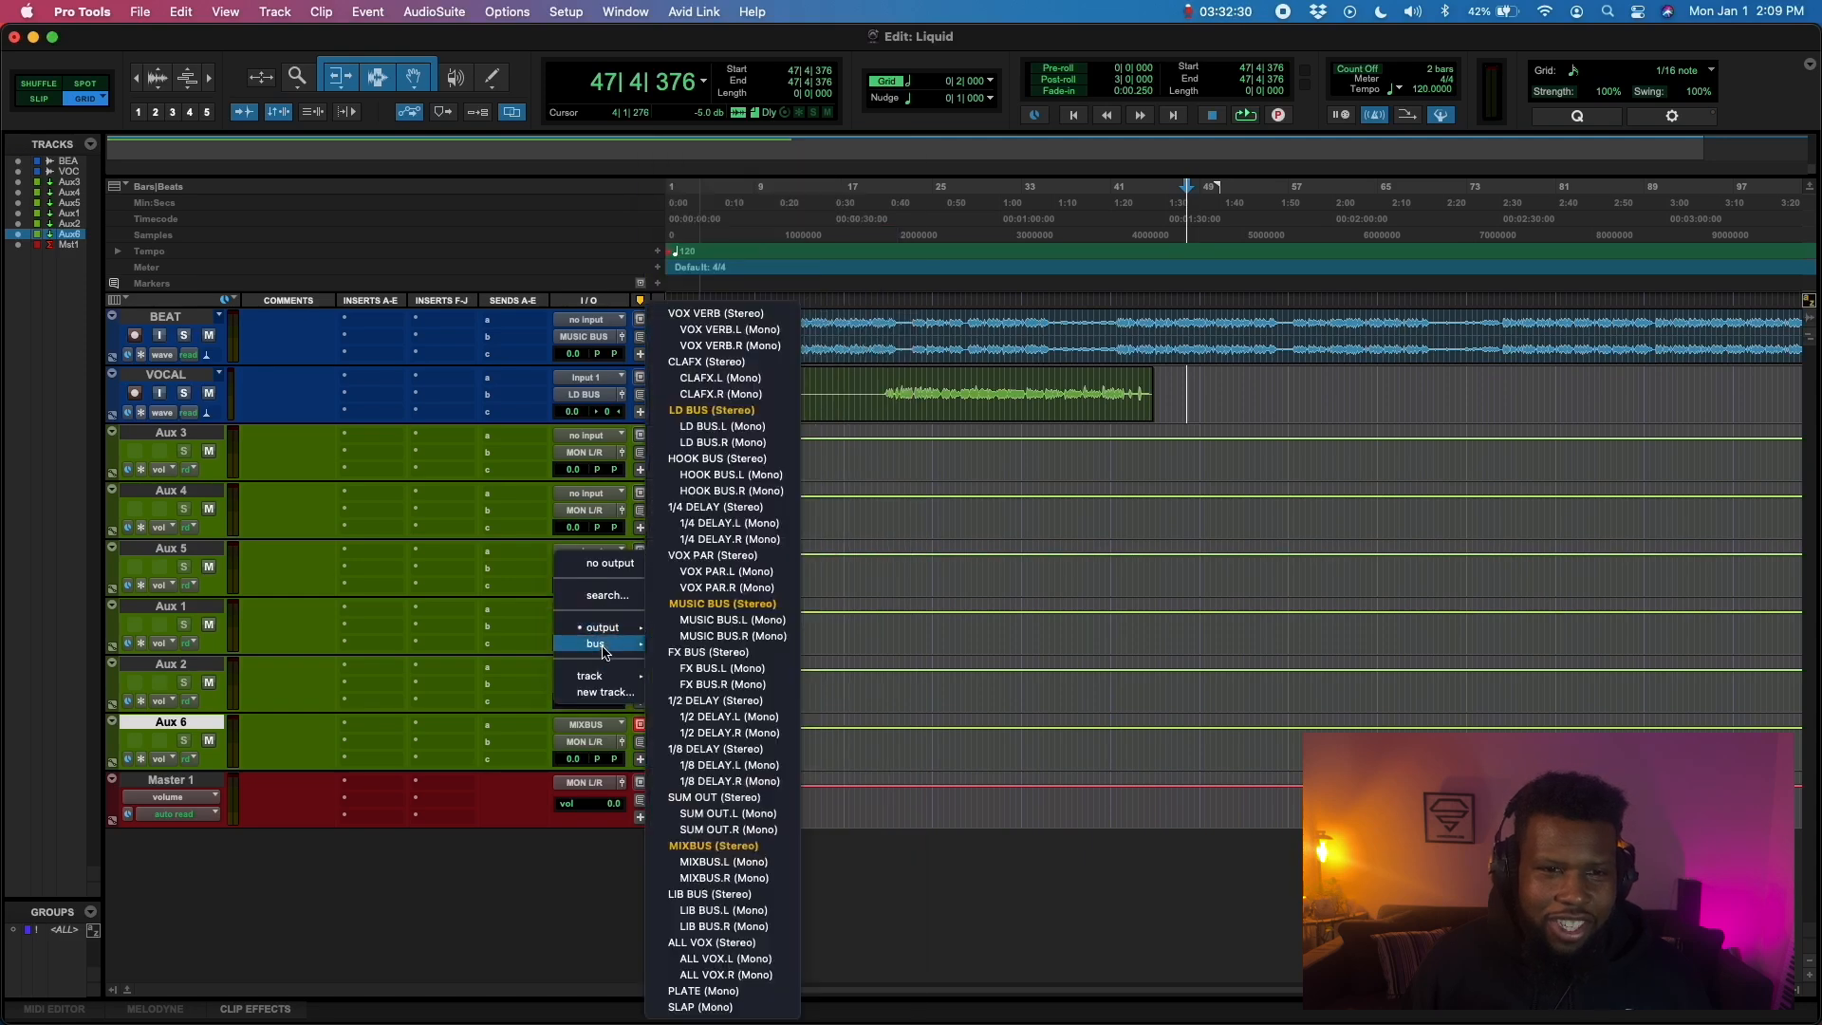
left_click(694, 845)
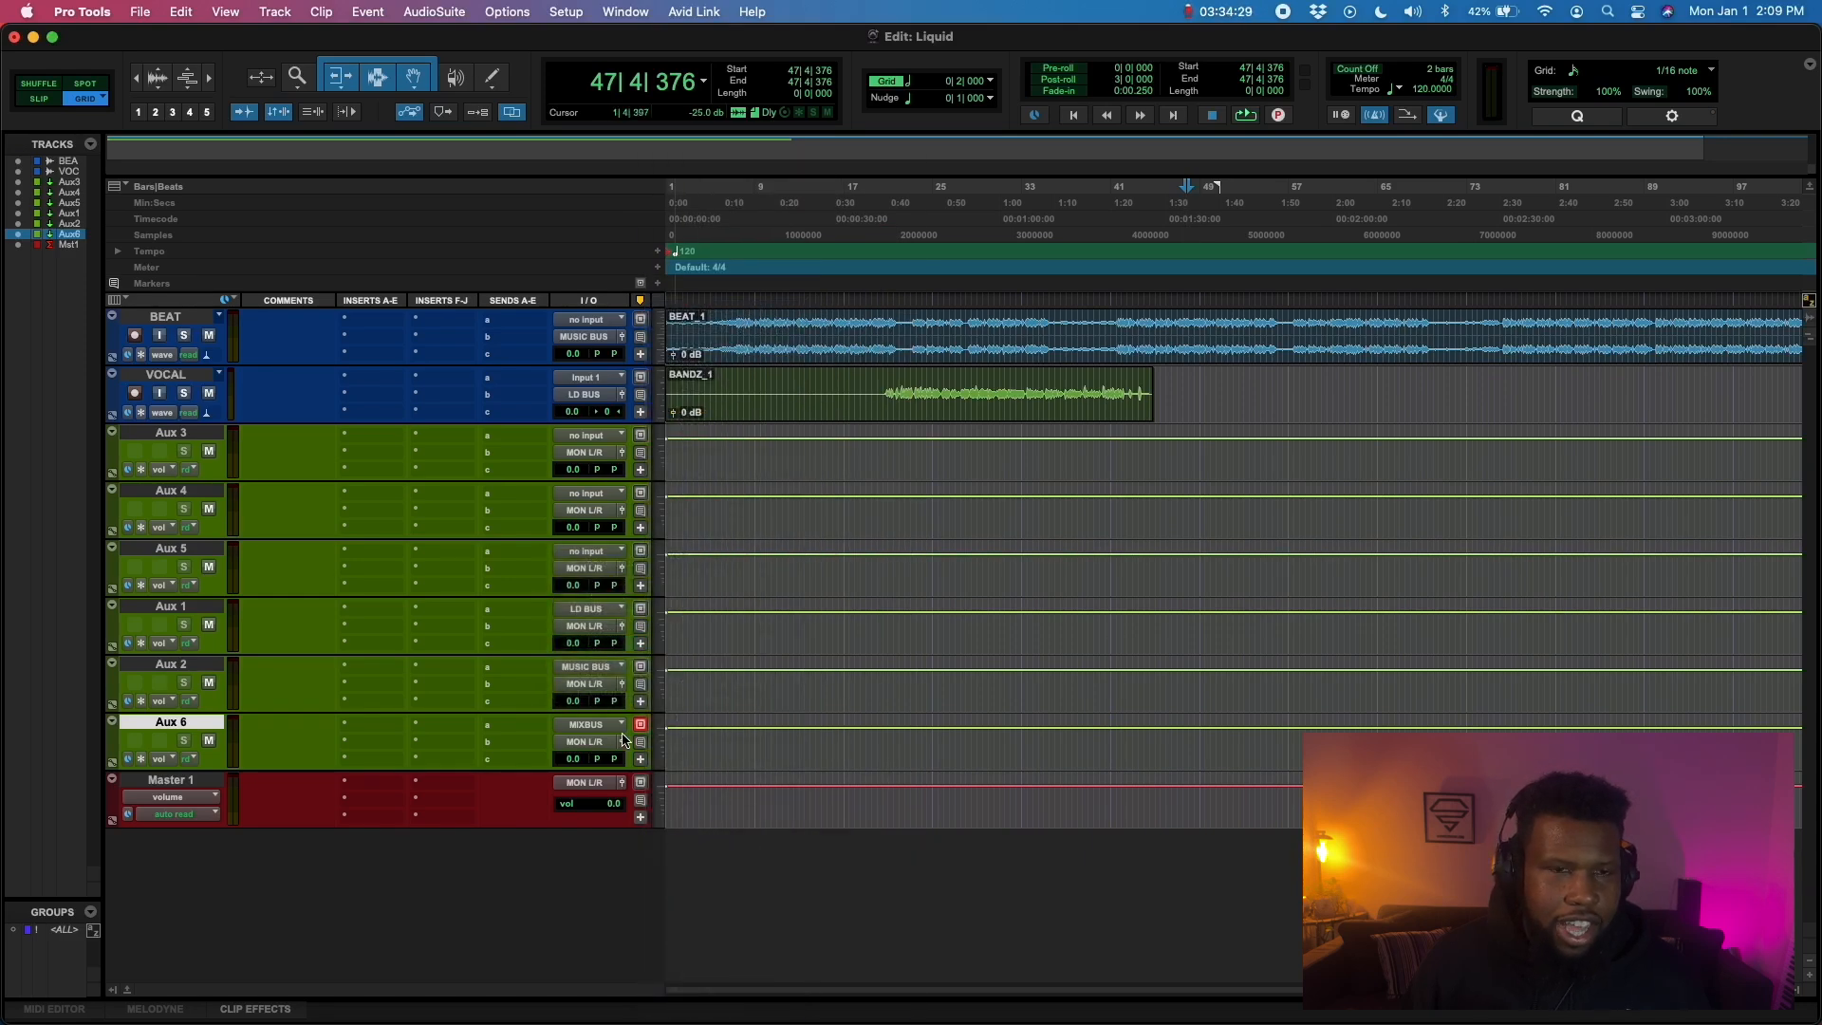
left_click(600, 684)
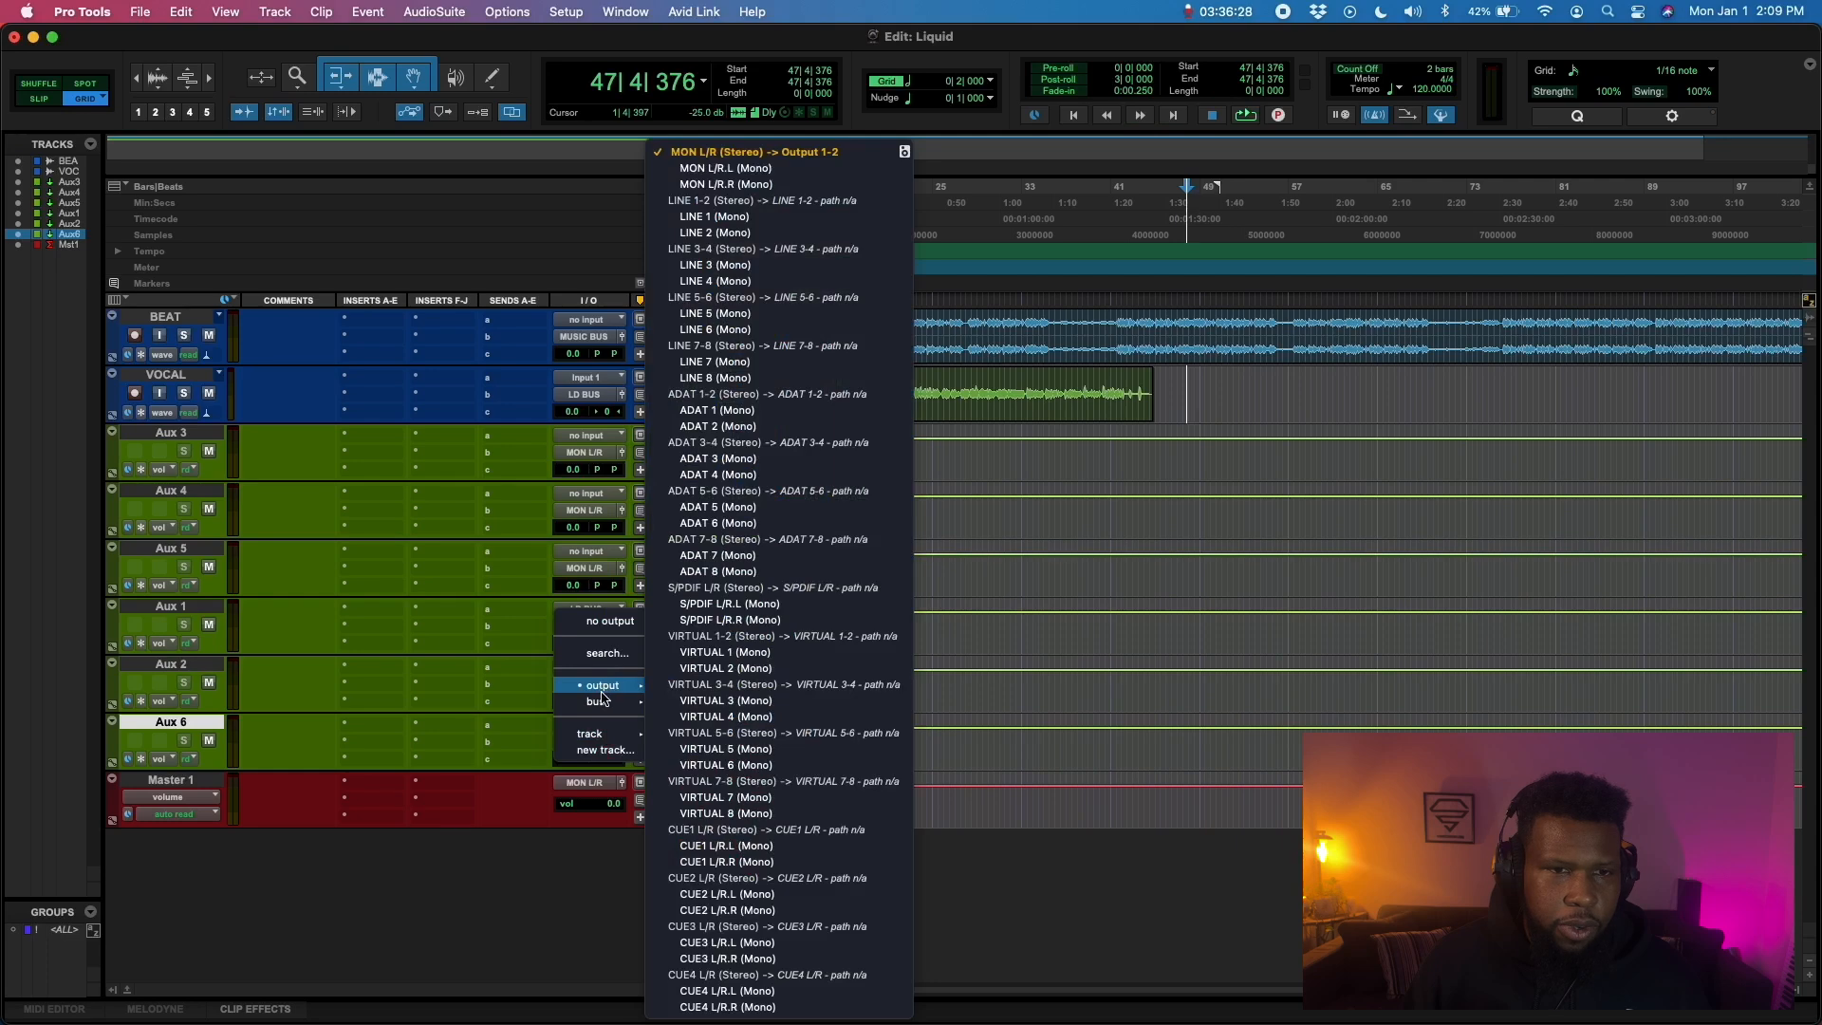
mouse_move(608, 712)
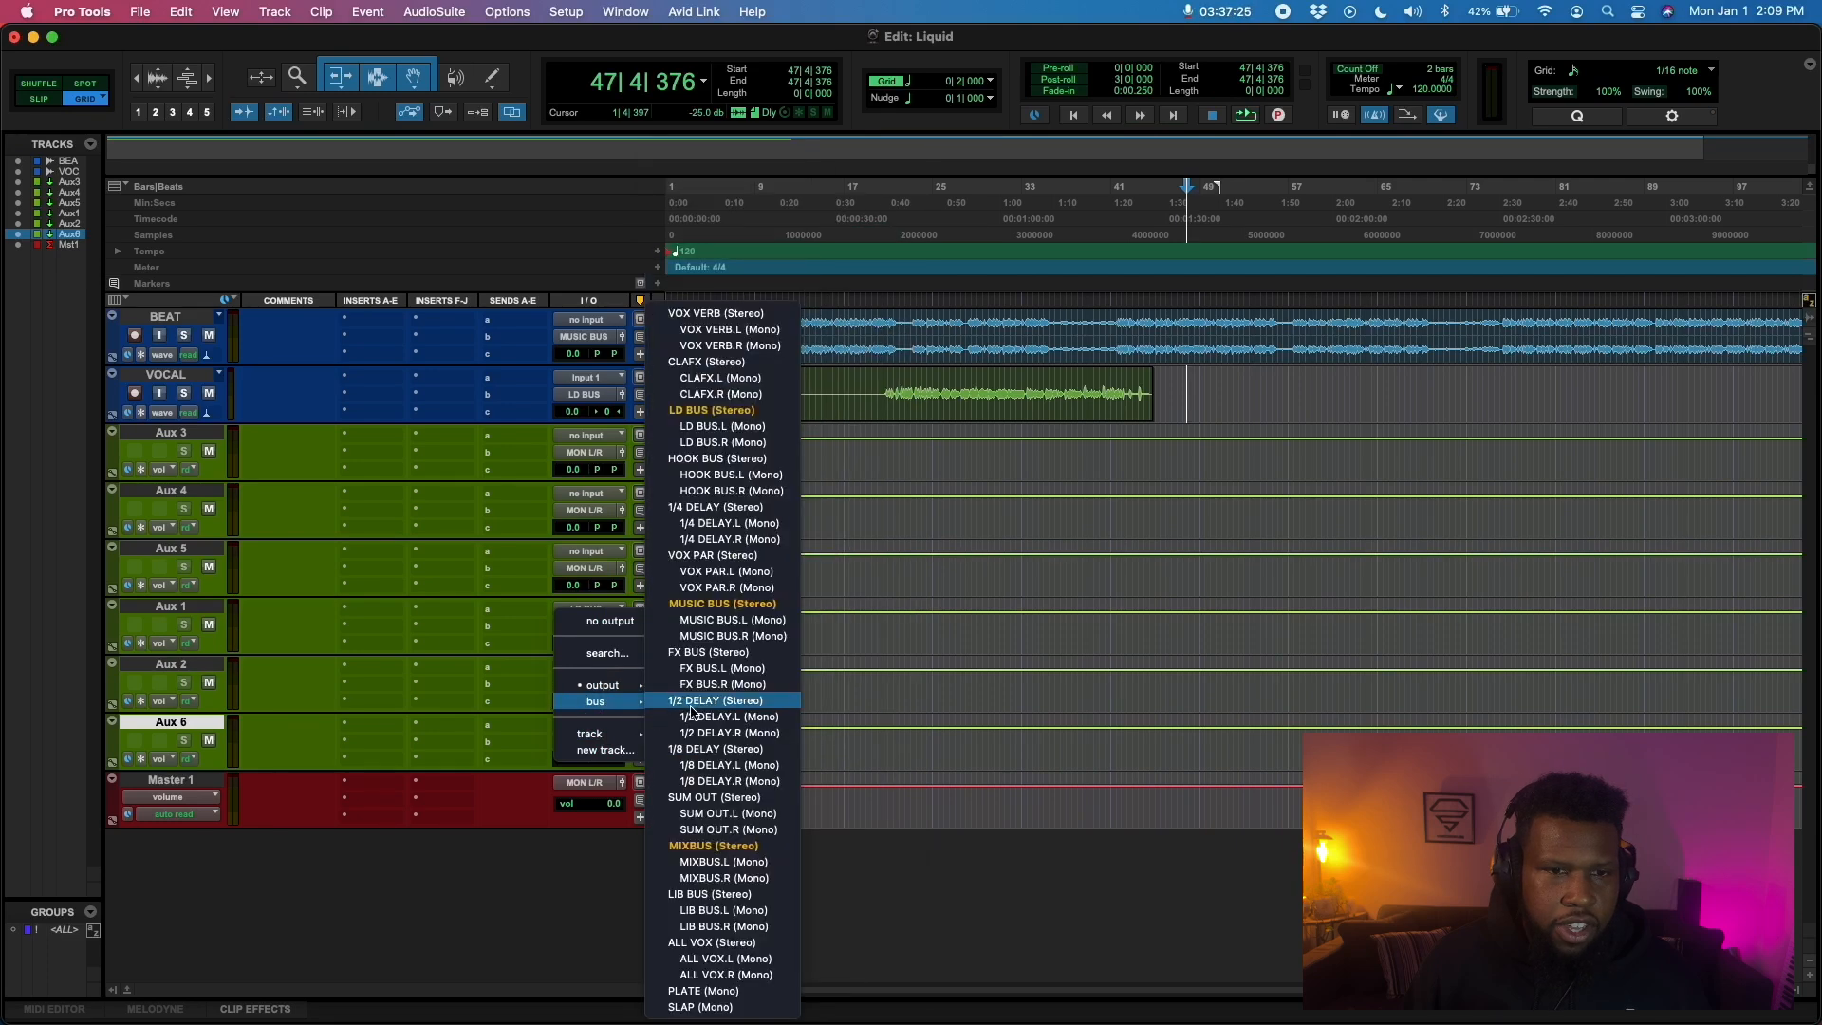
left_click(729, 849)
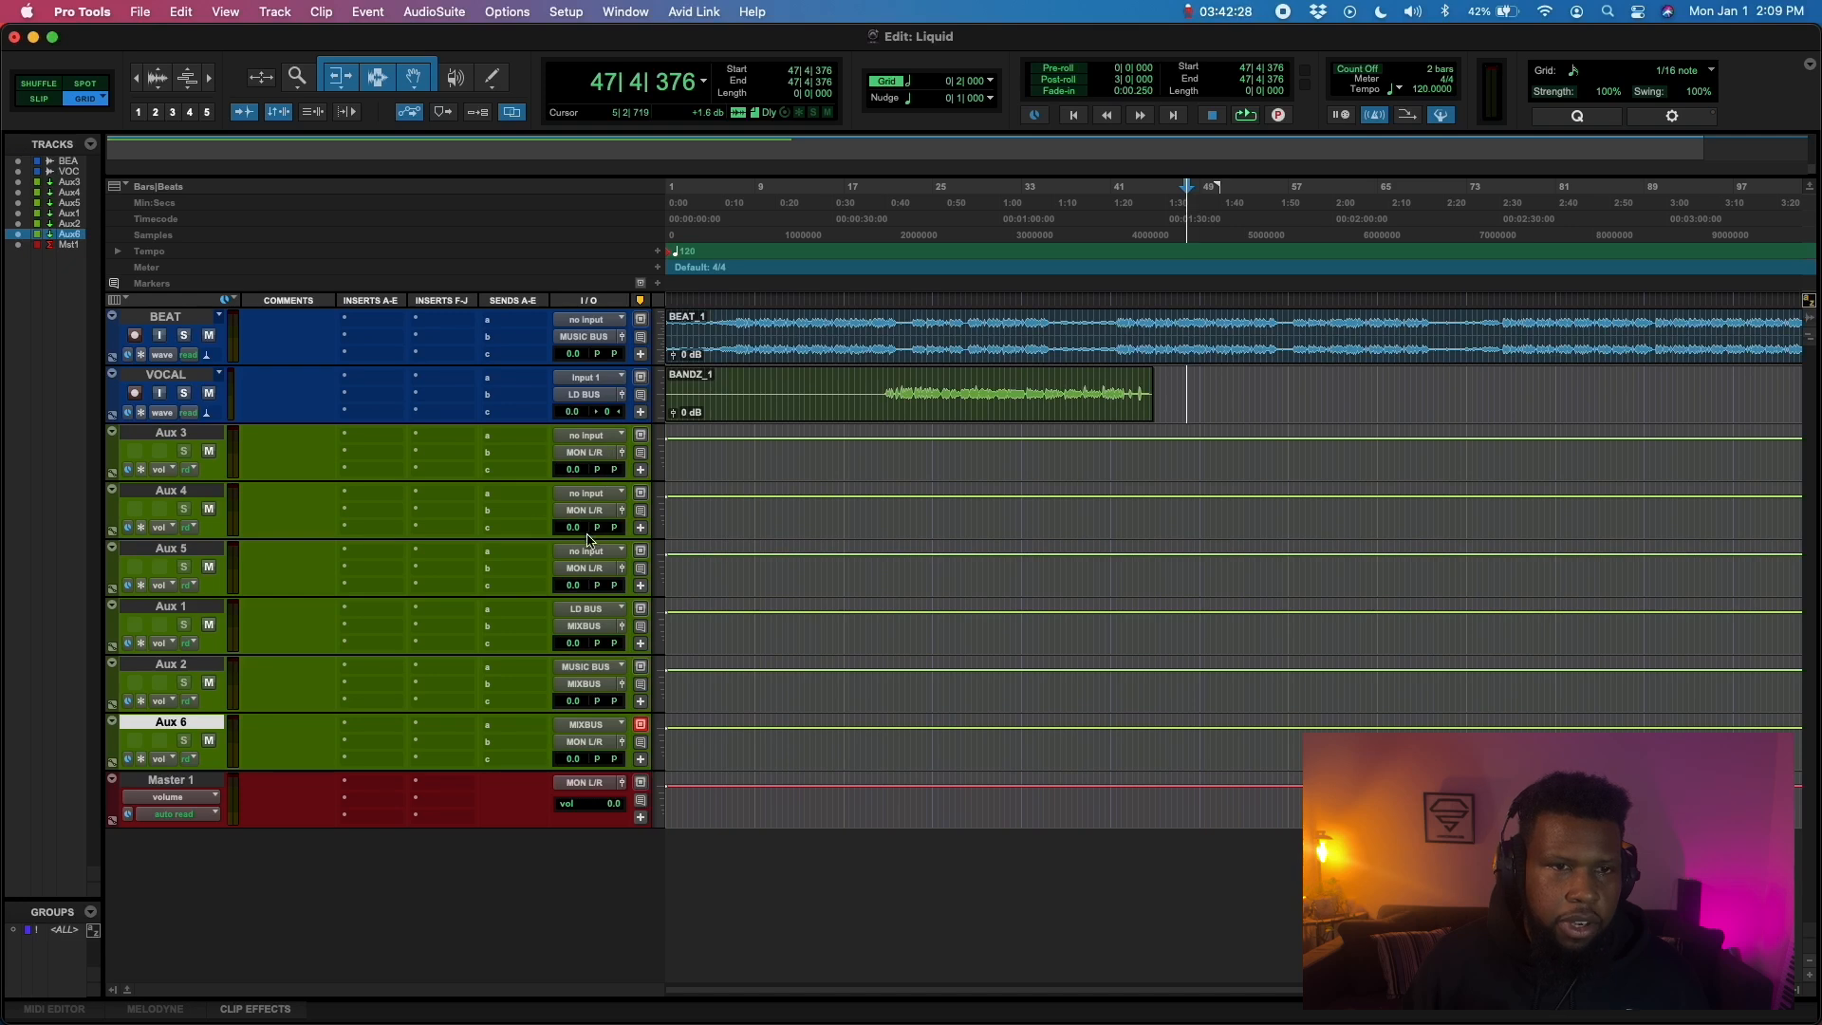
Route Aux 3's output to the stereo VOX VERB bus and Aux 4's output to the stereo 1/4 DELAY bus
left_click(604, 436)
left_click(546, 457)
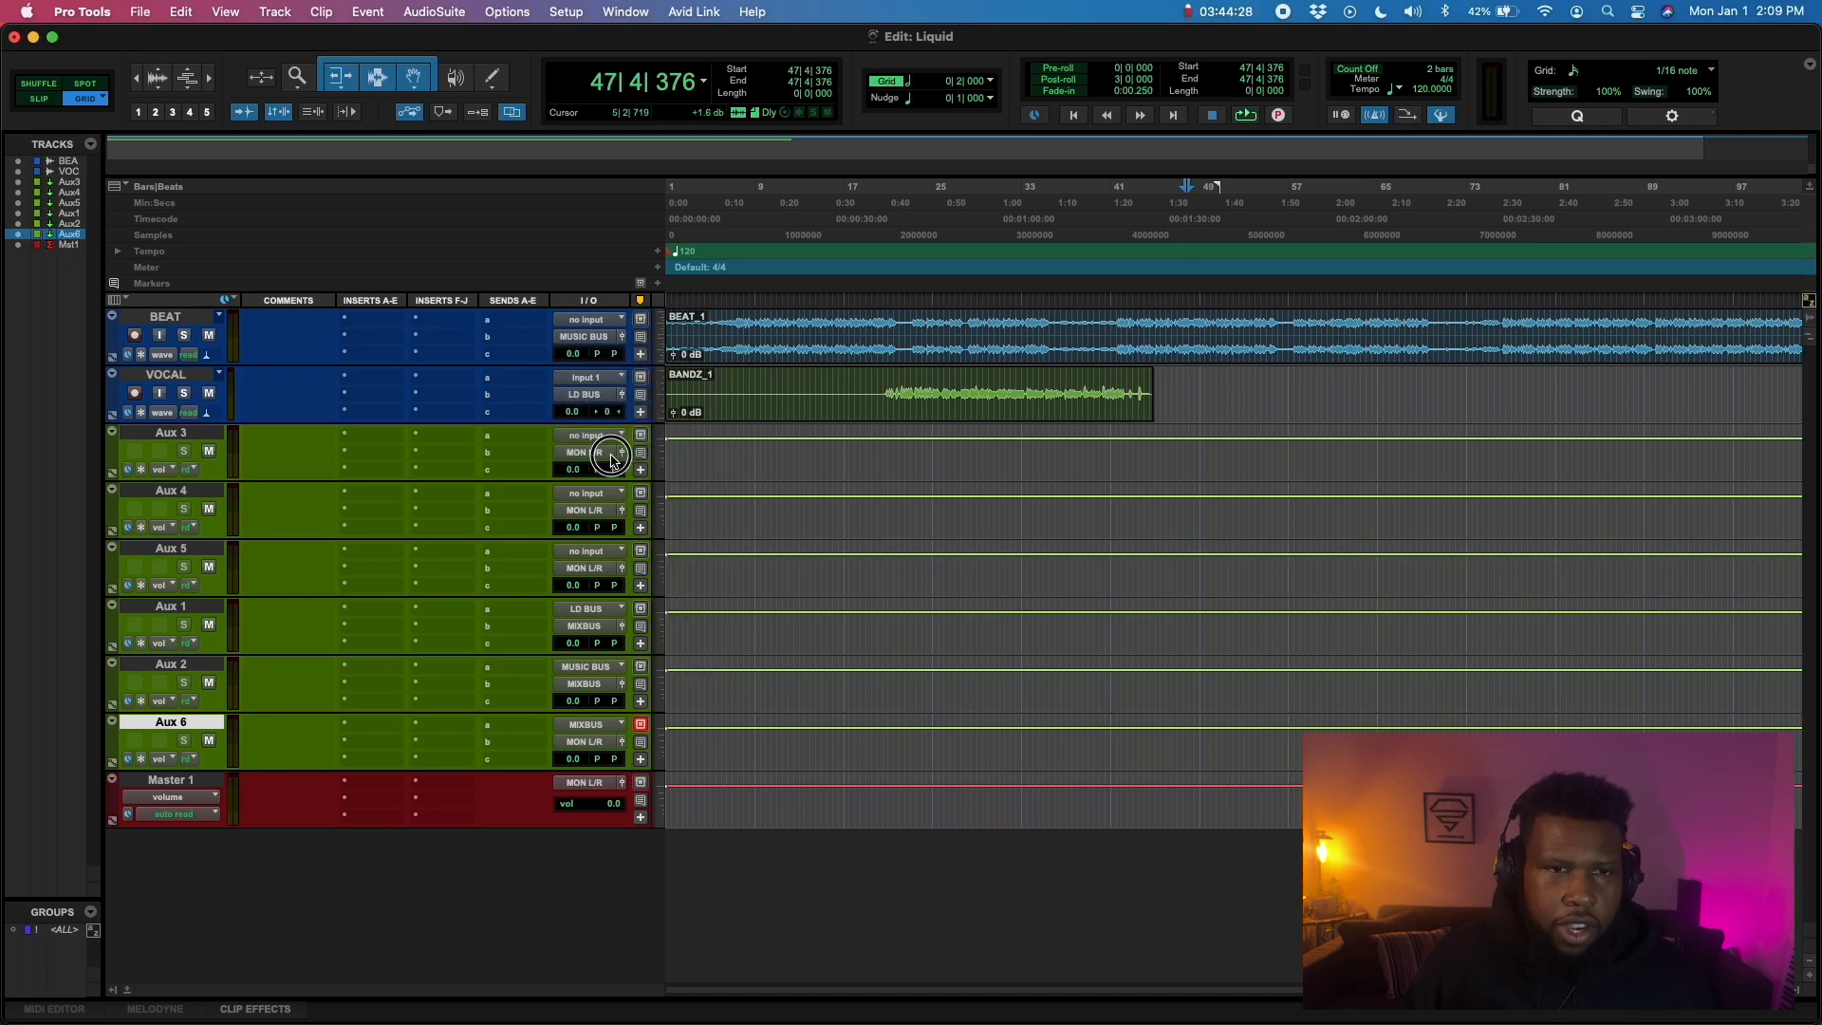
left_click(610, 454)
mouse_move(607, 469)
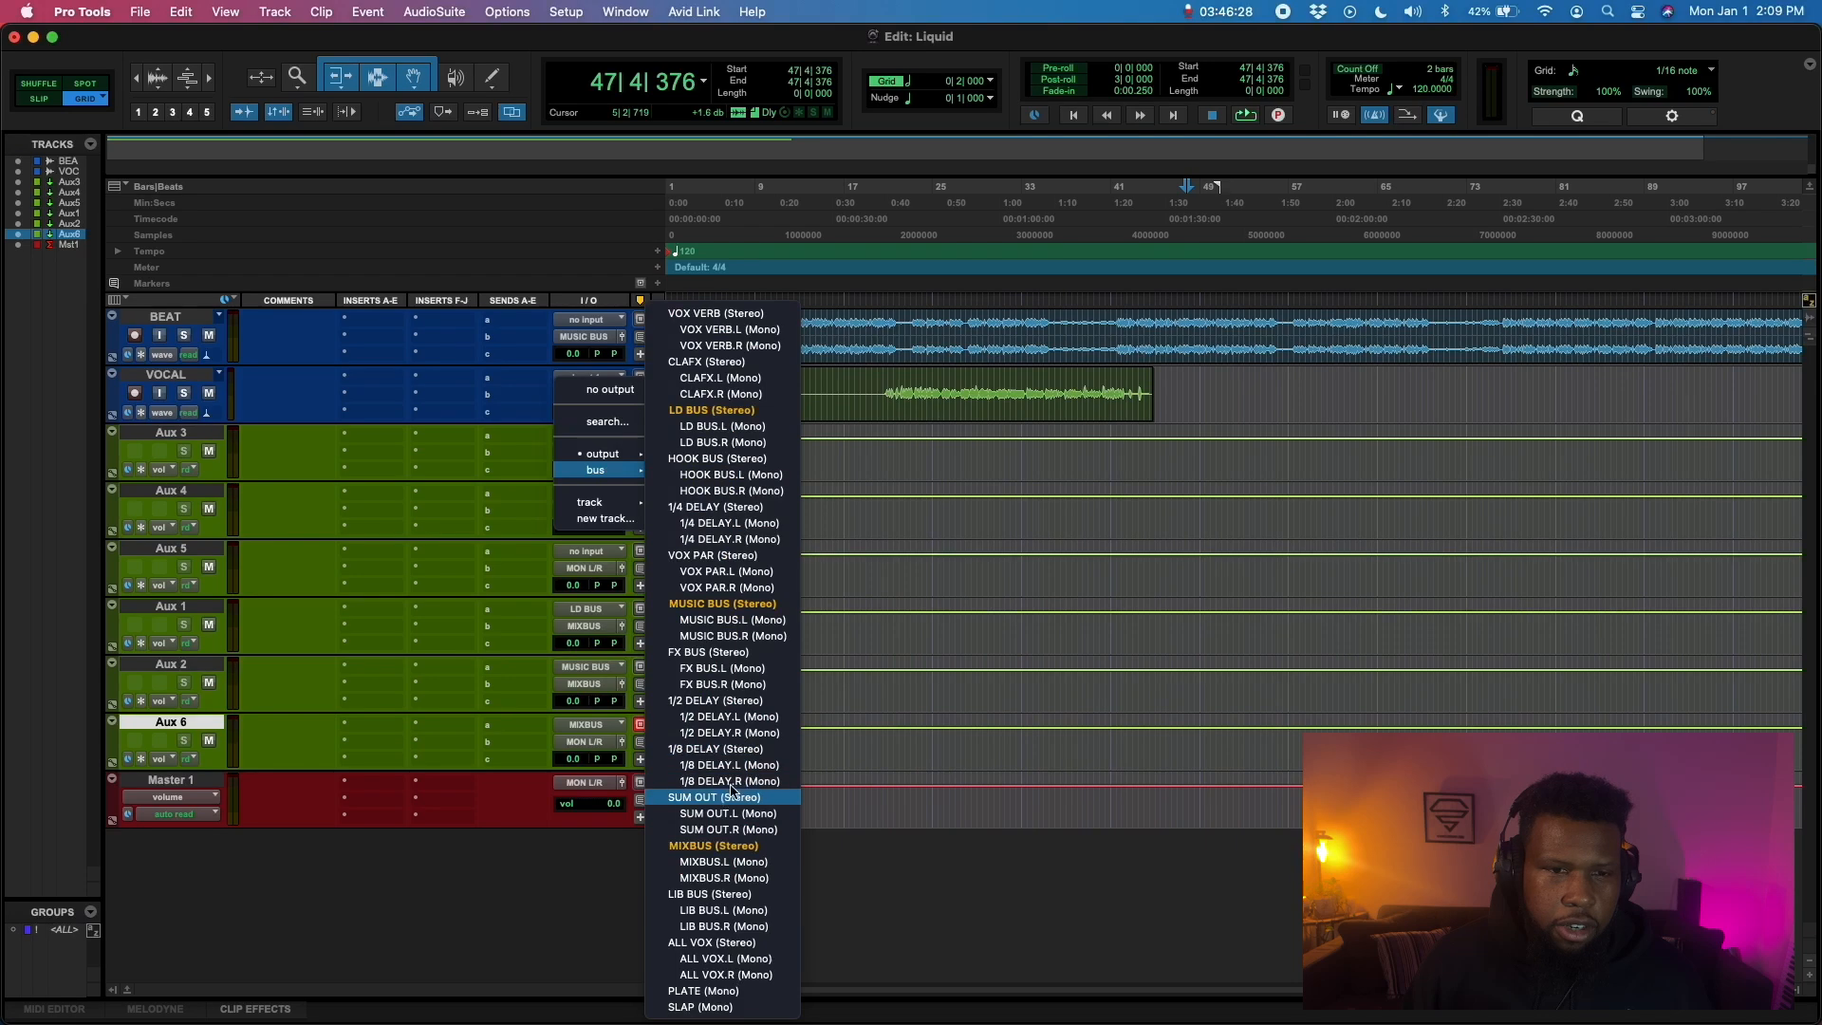
left_click(714, 314)
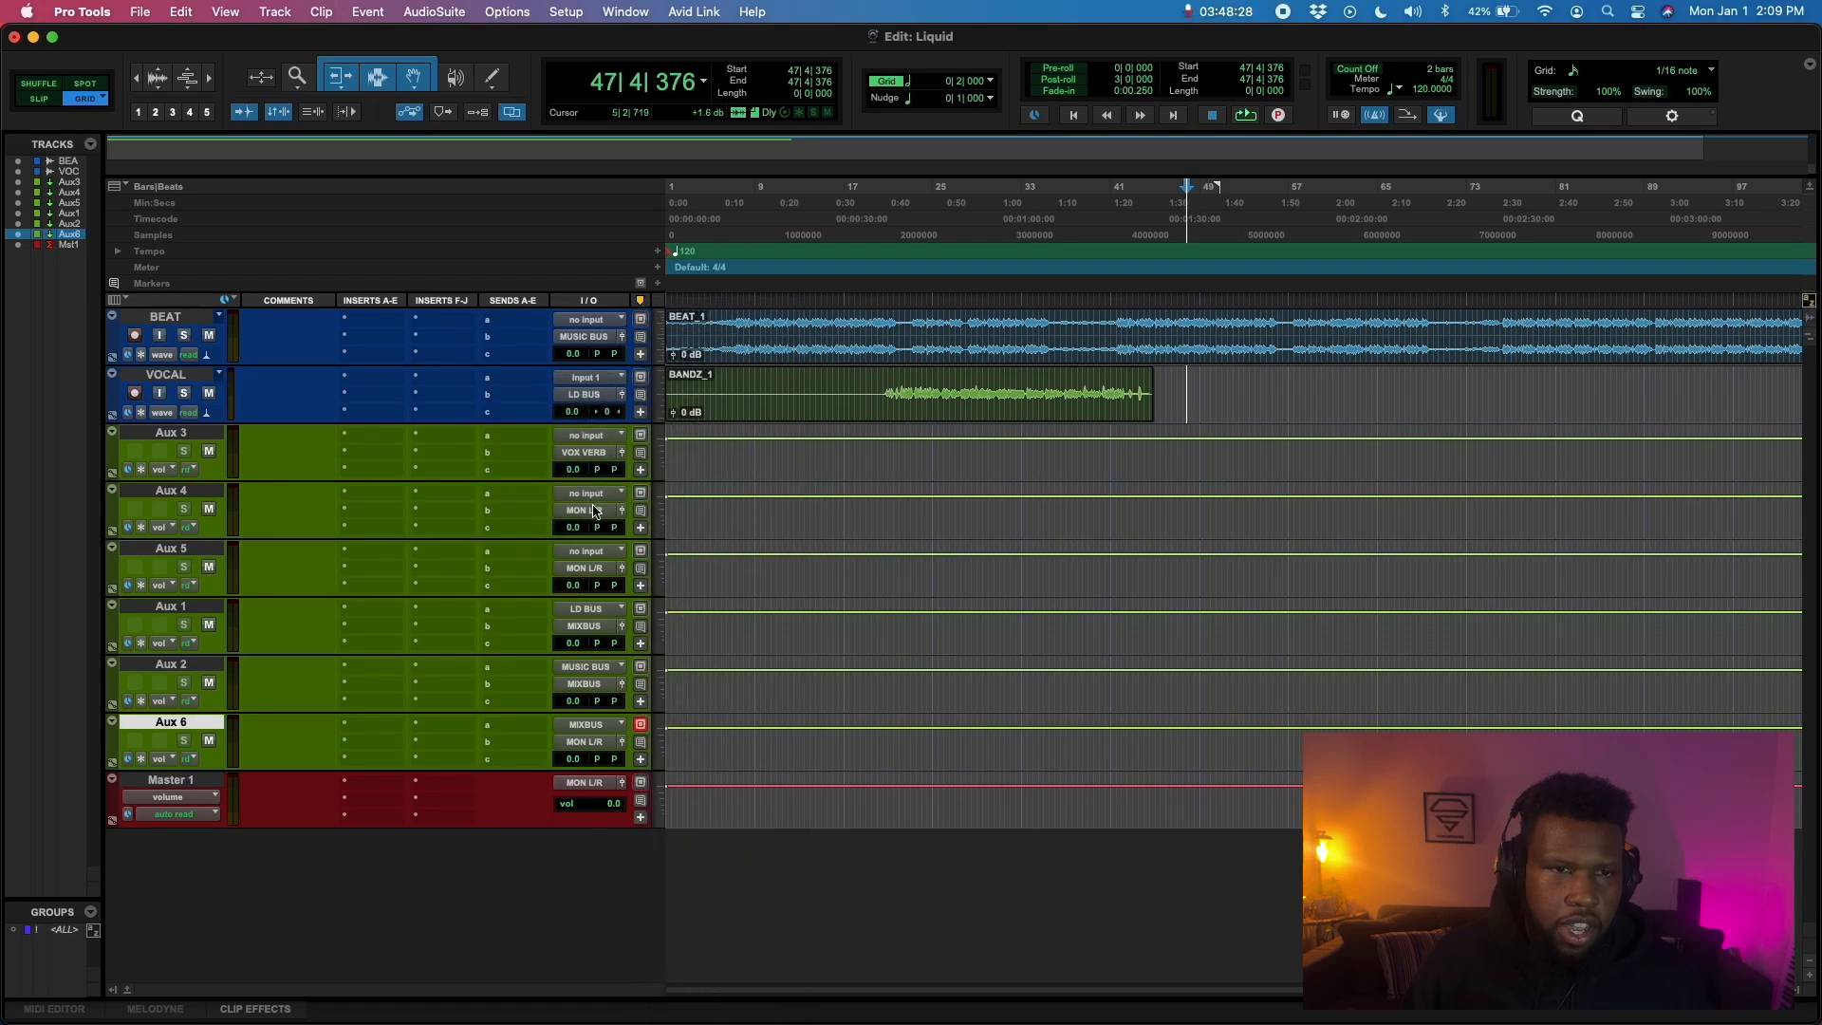
left_click(592, 510)
mouse_move(607, 527)
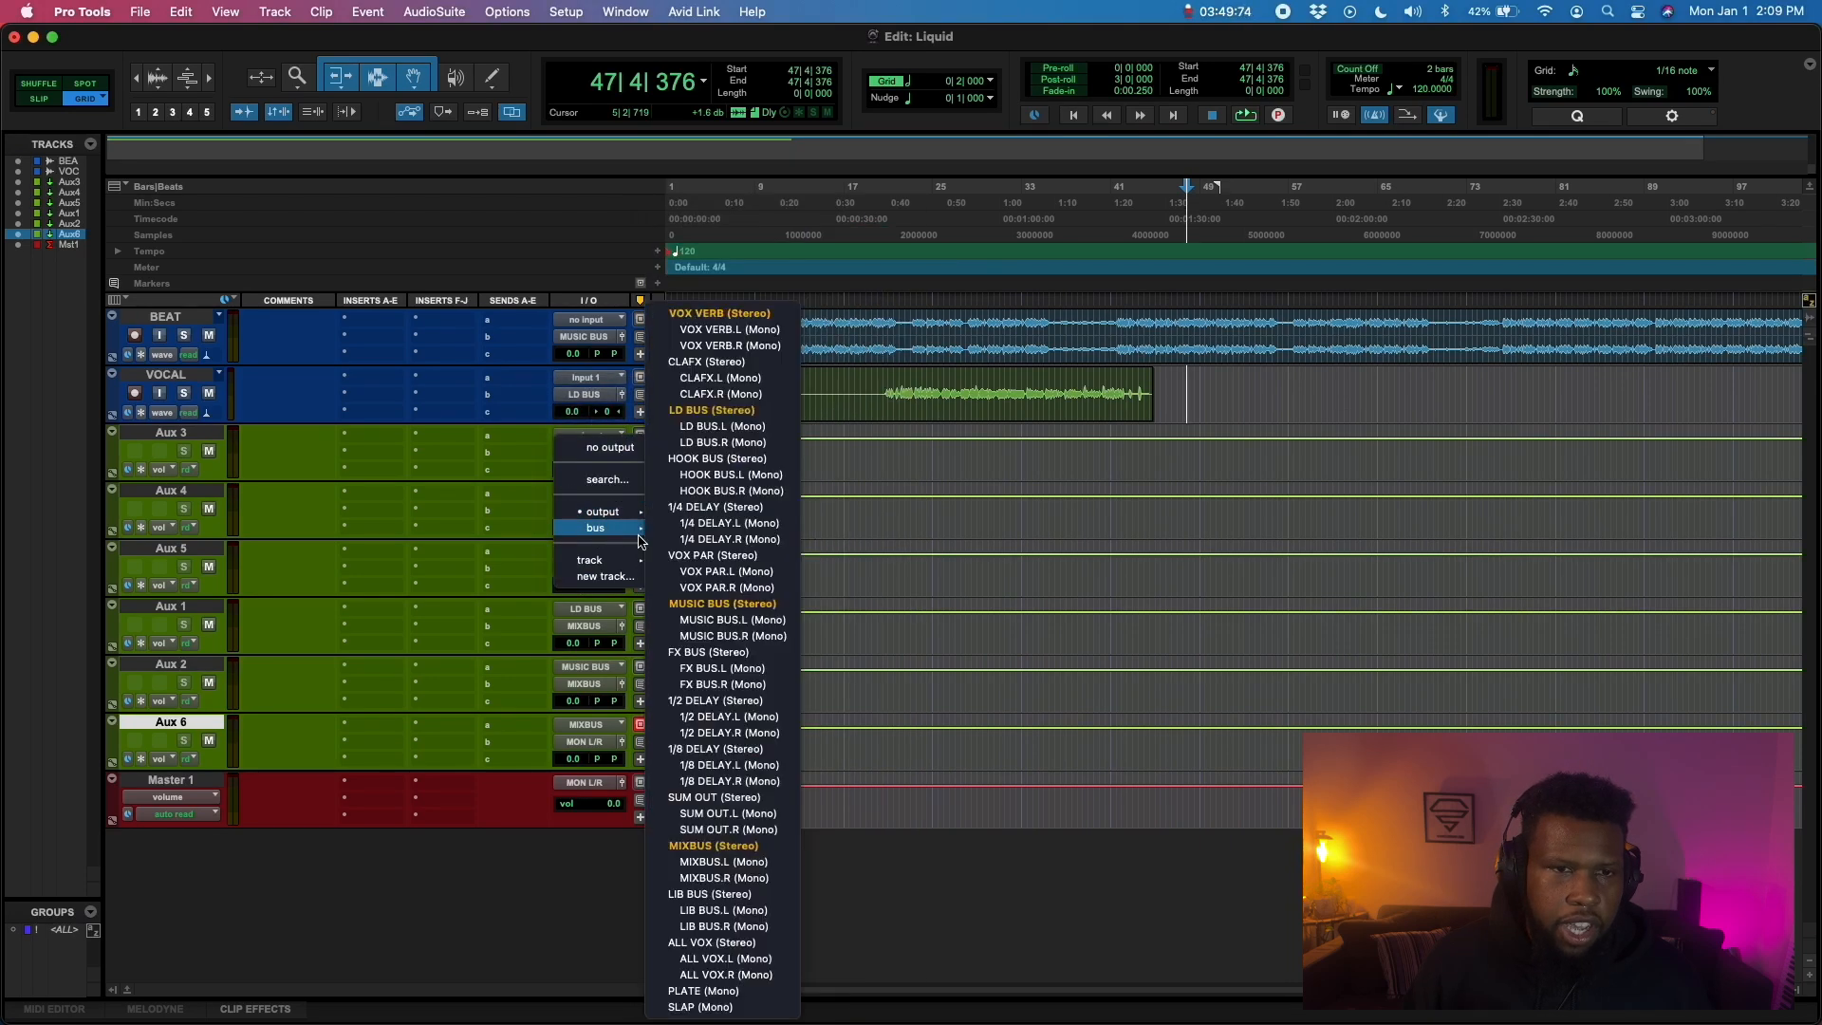
left_click(718, 507)
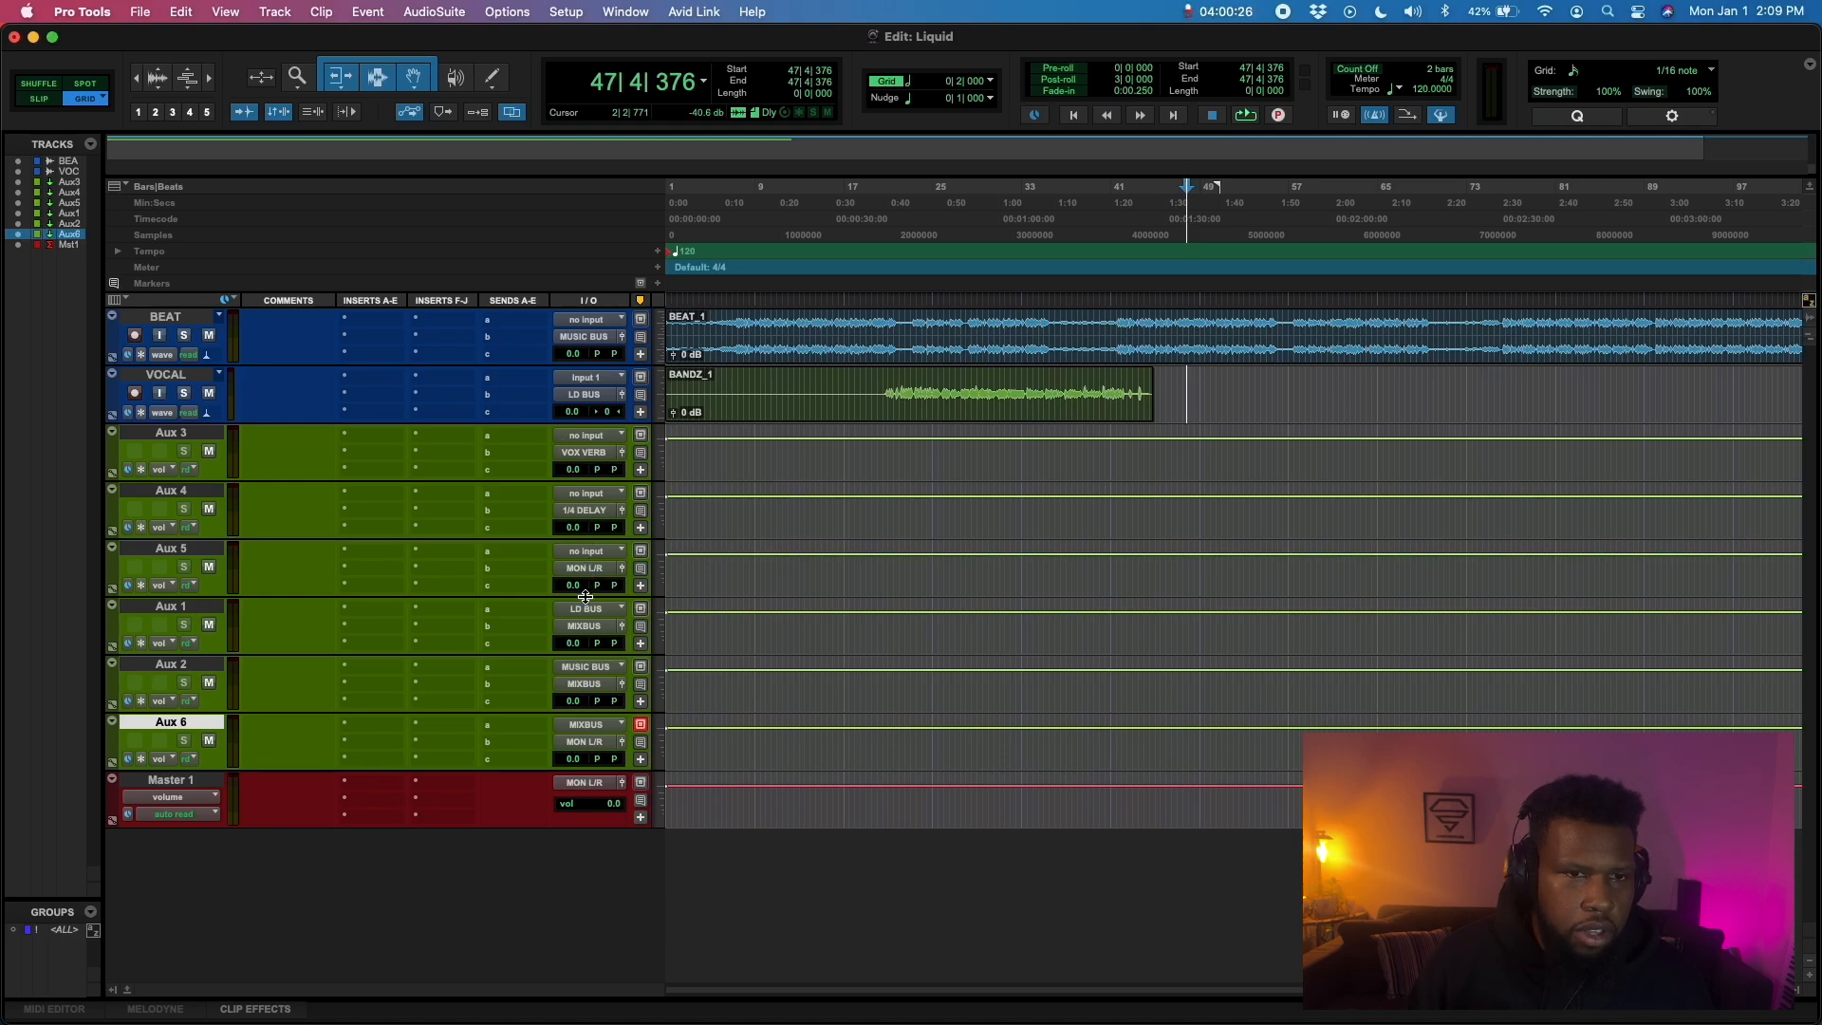
left_click(586, 551)
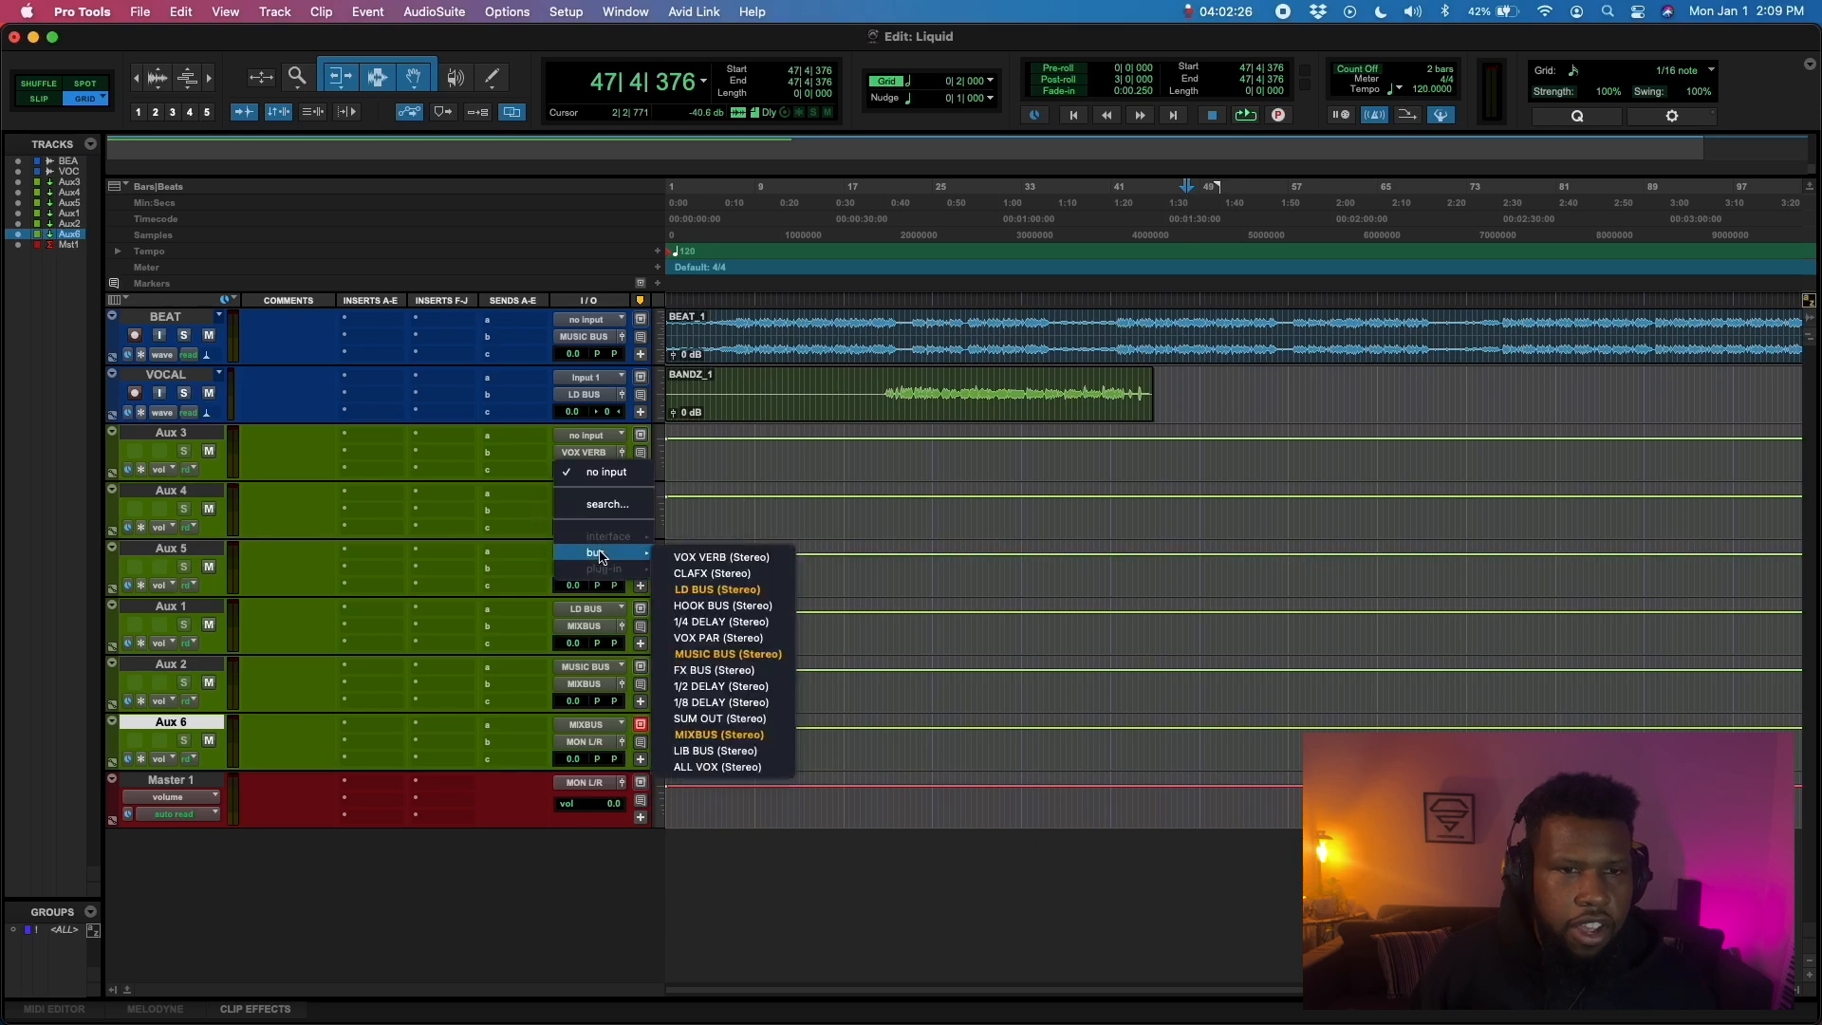
left_click(516, 562)
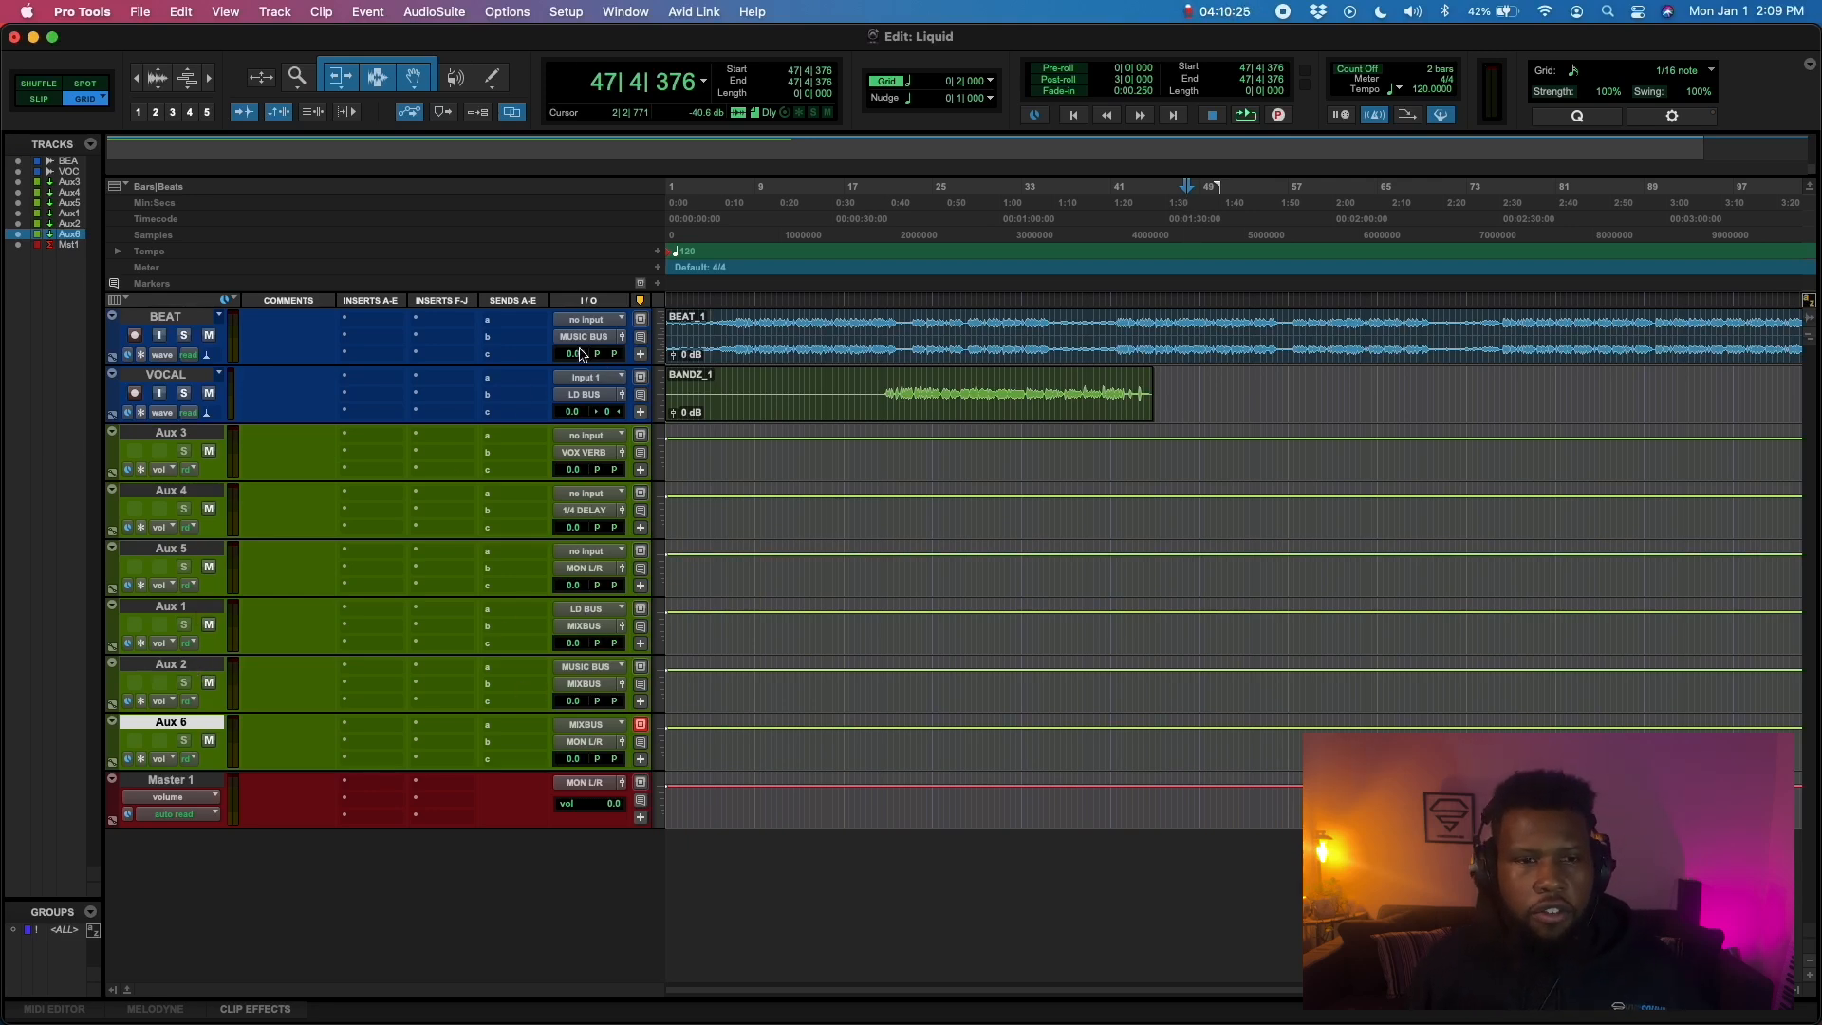
left_click(594, 500)
mouse_move(608, 503)
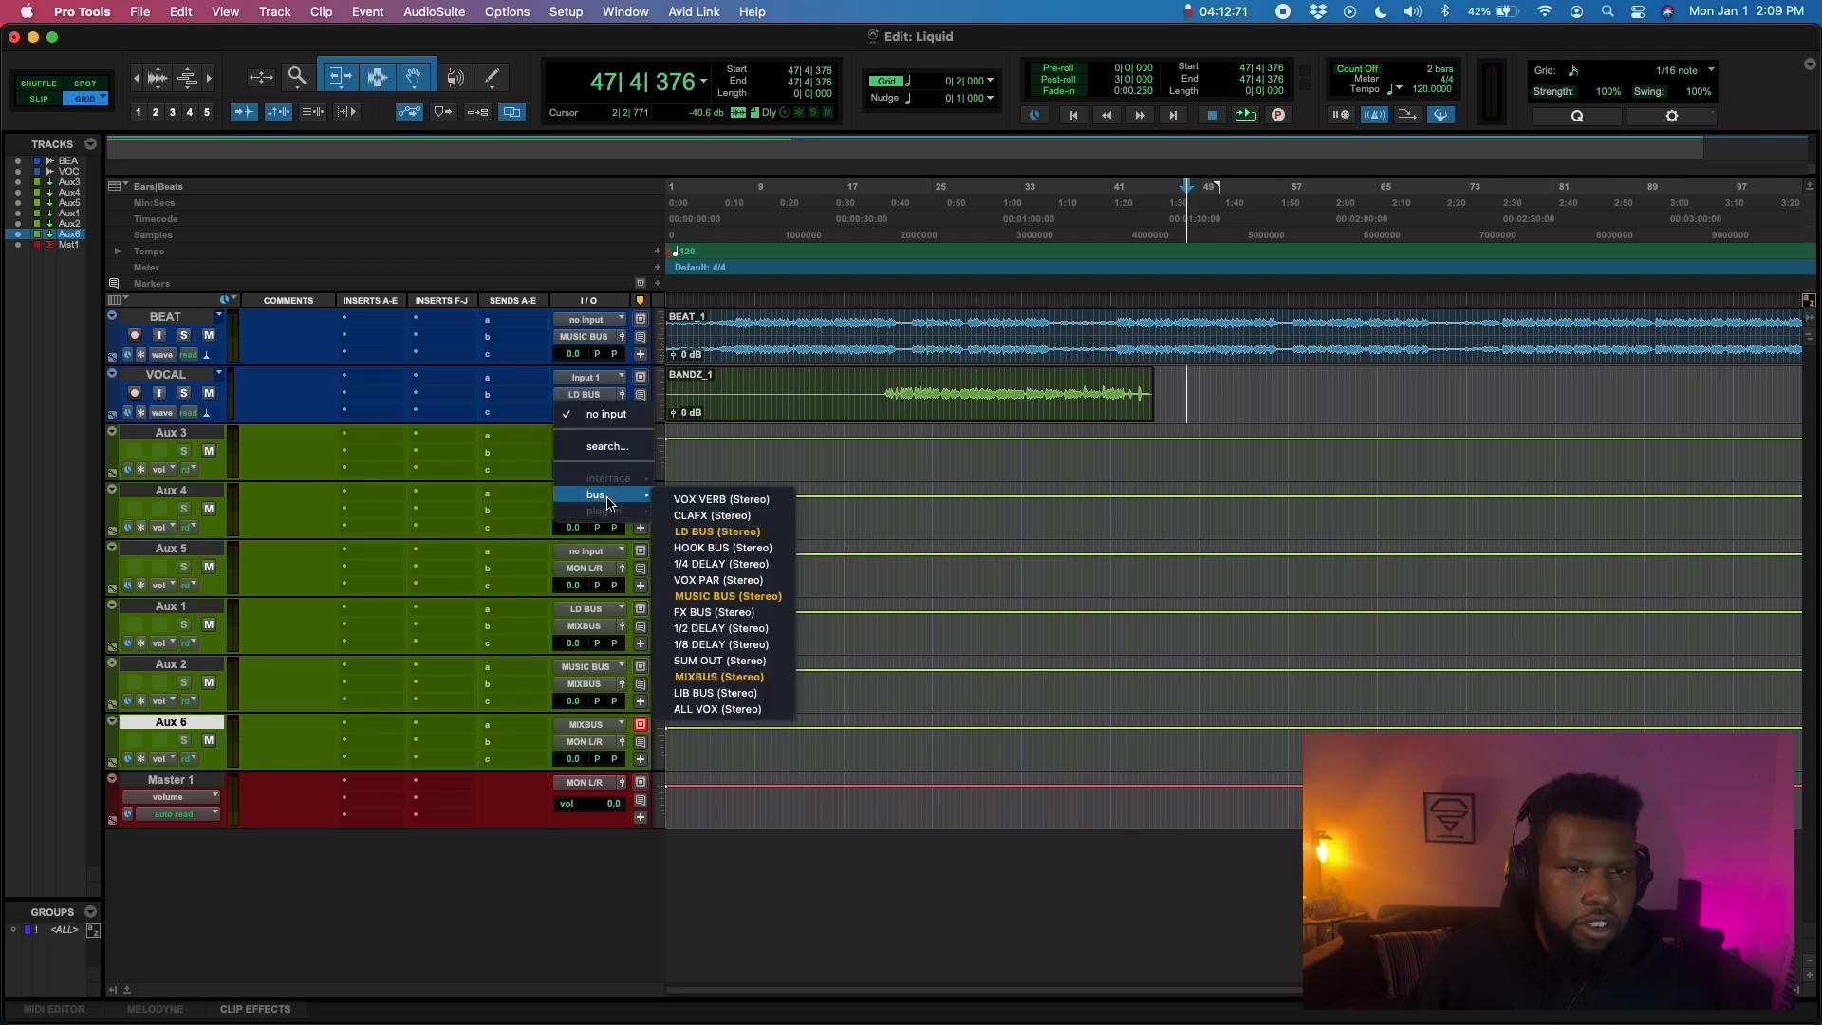
left_click(466, 503)
left_click(595, 493)
mouse_move(595, 495)
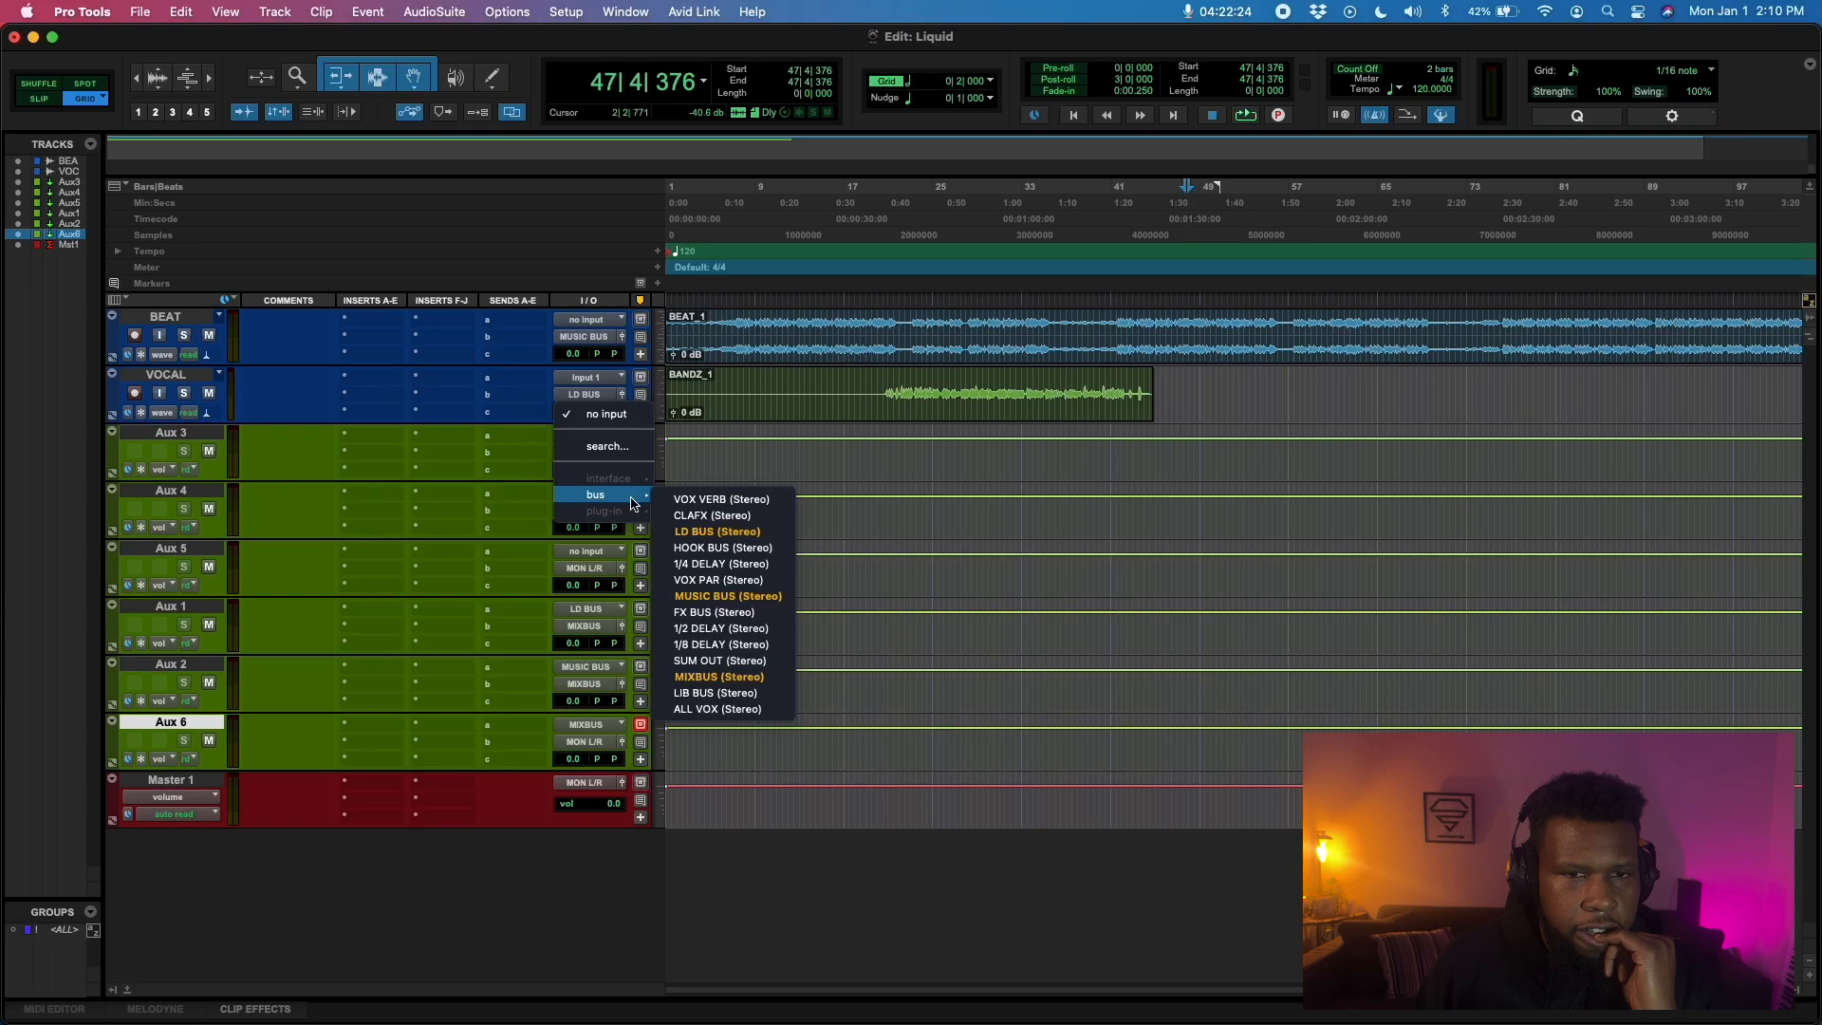
left_click(478, 463)
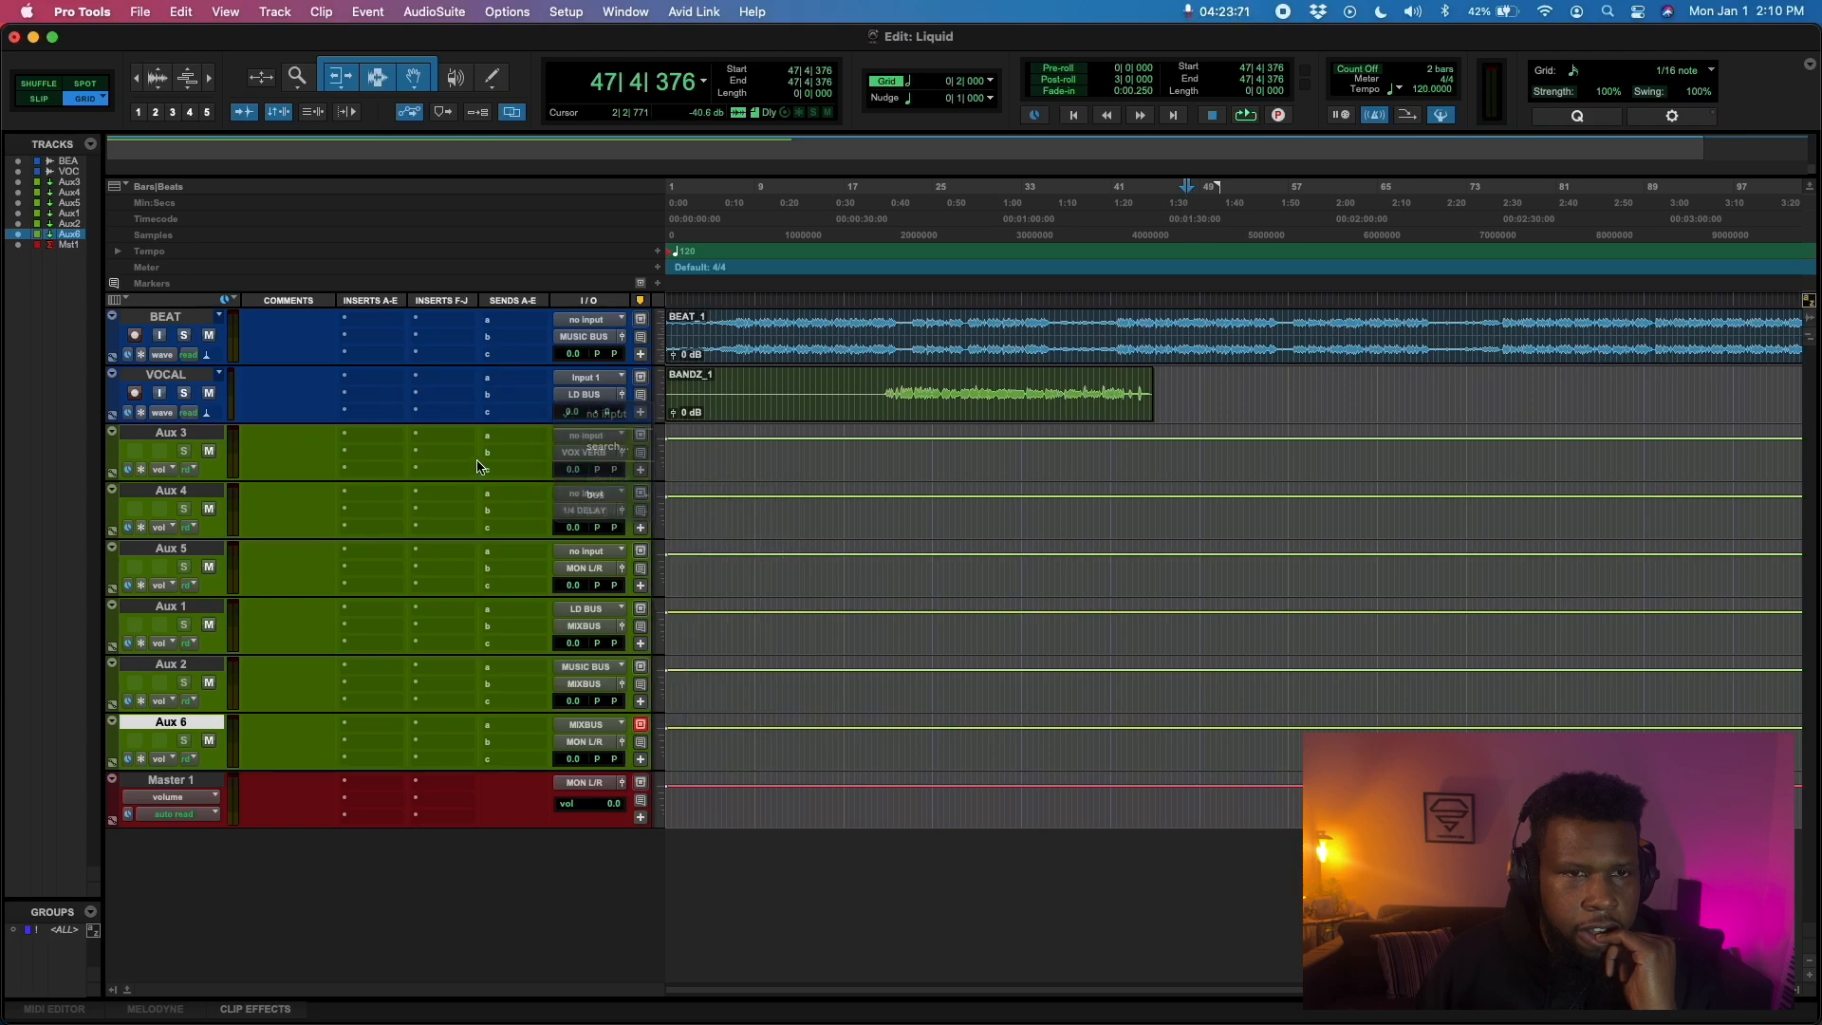
Assign send c of the VOCAL track to the stereo VOX PAR bus
left_click(521, 416)
mouse_move(579, 429)
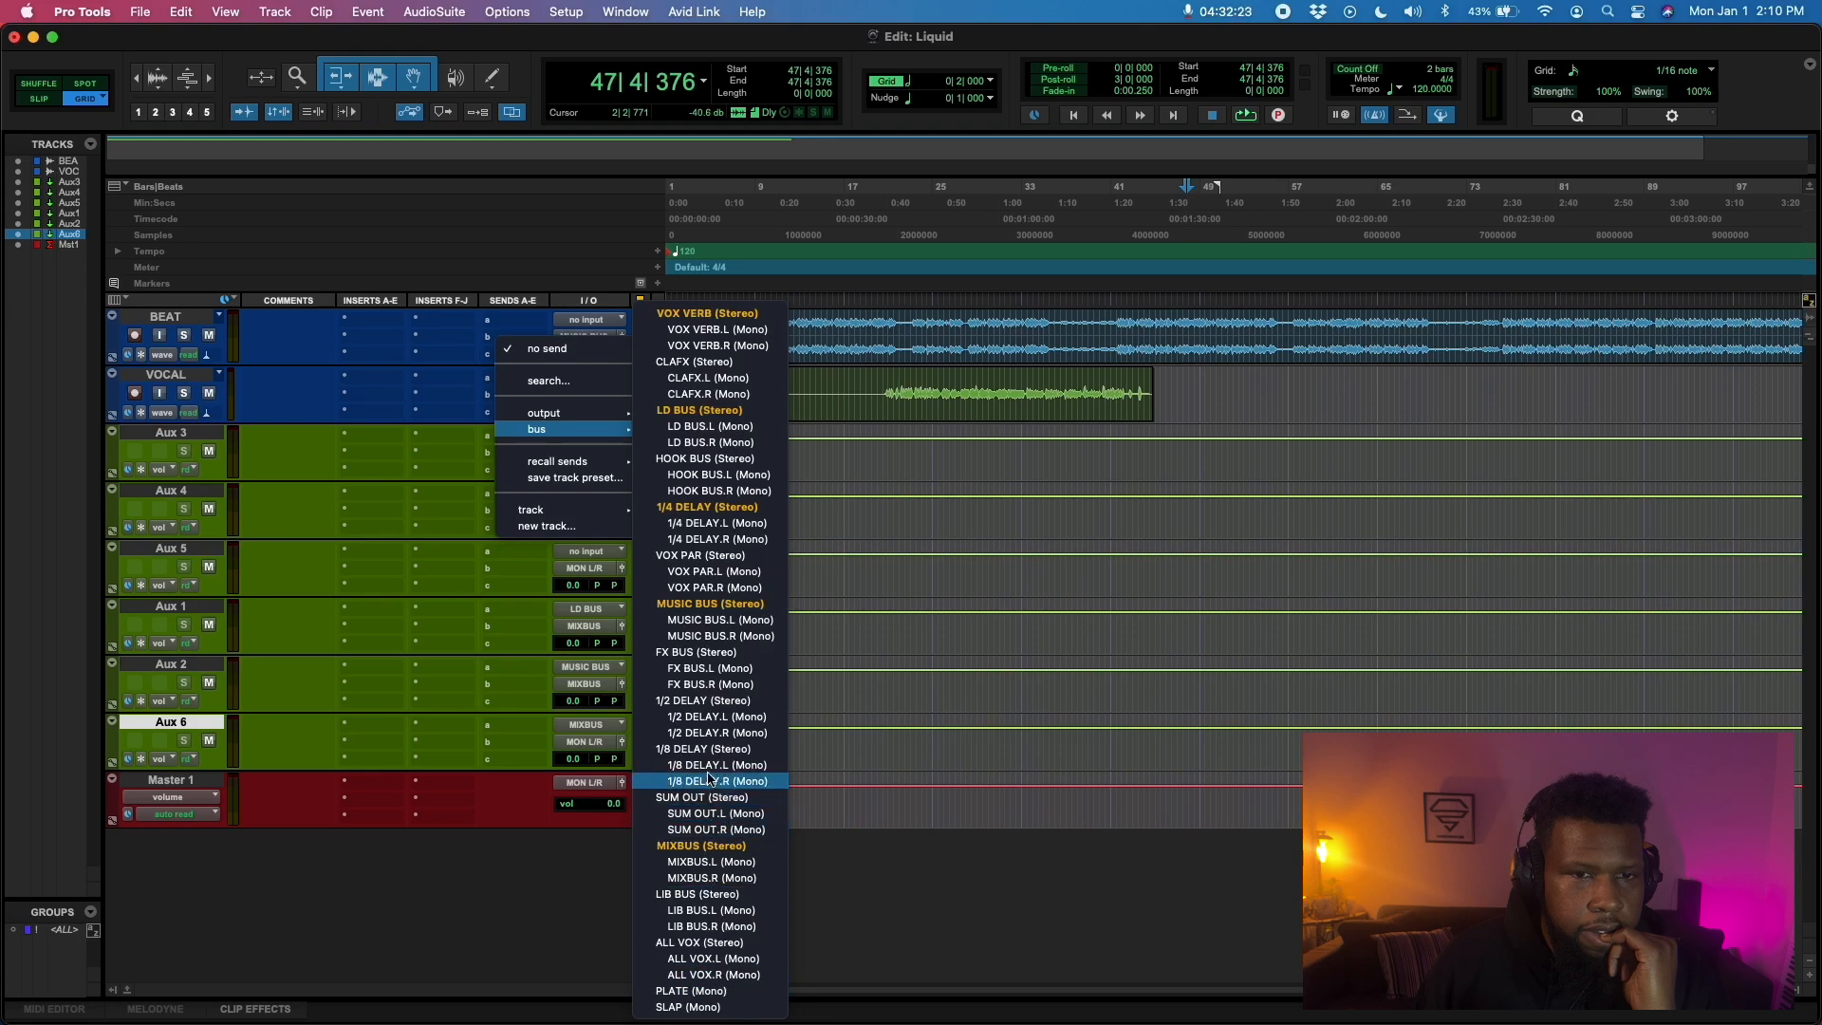
left_click(713, 561)
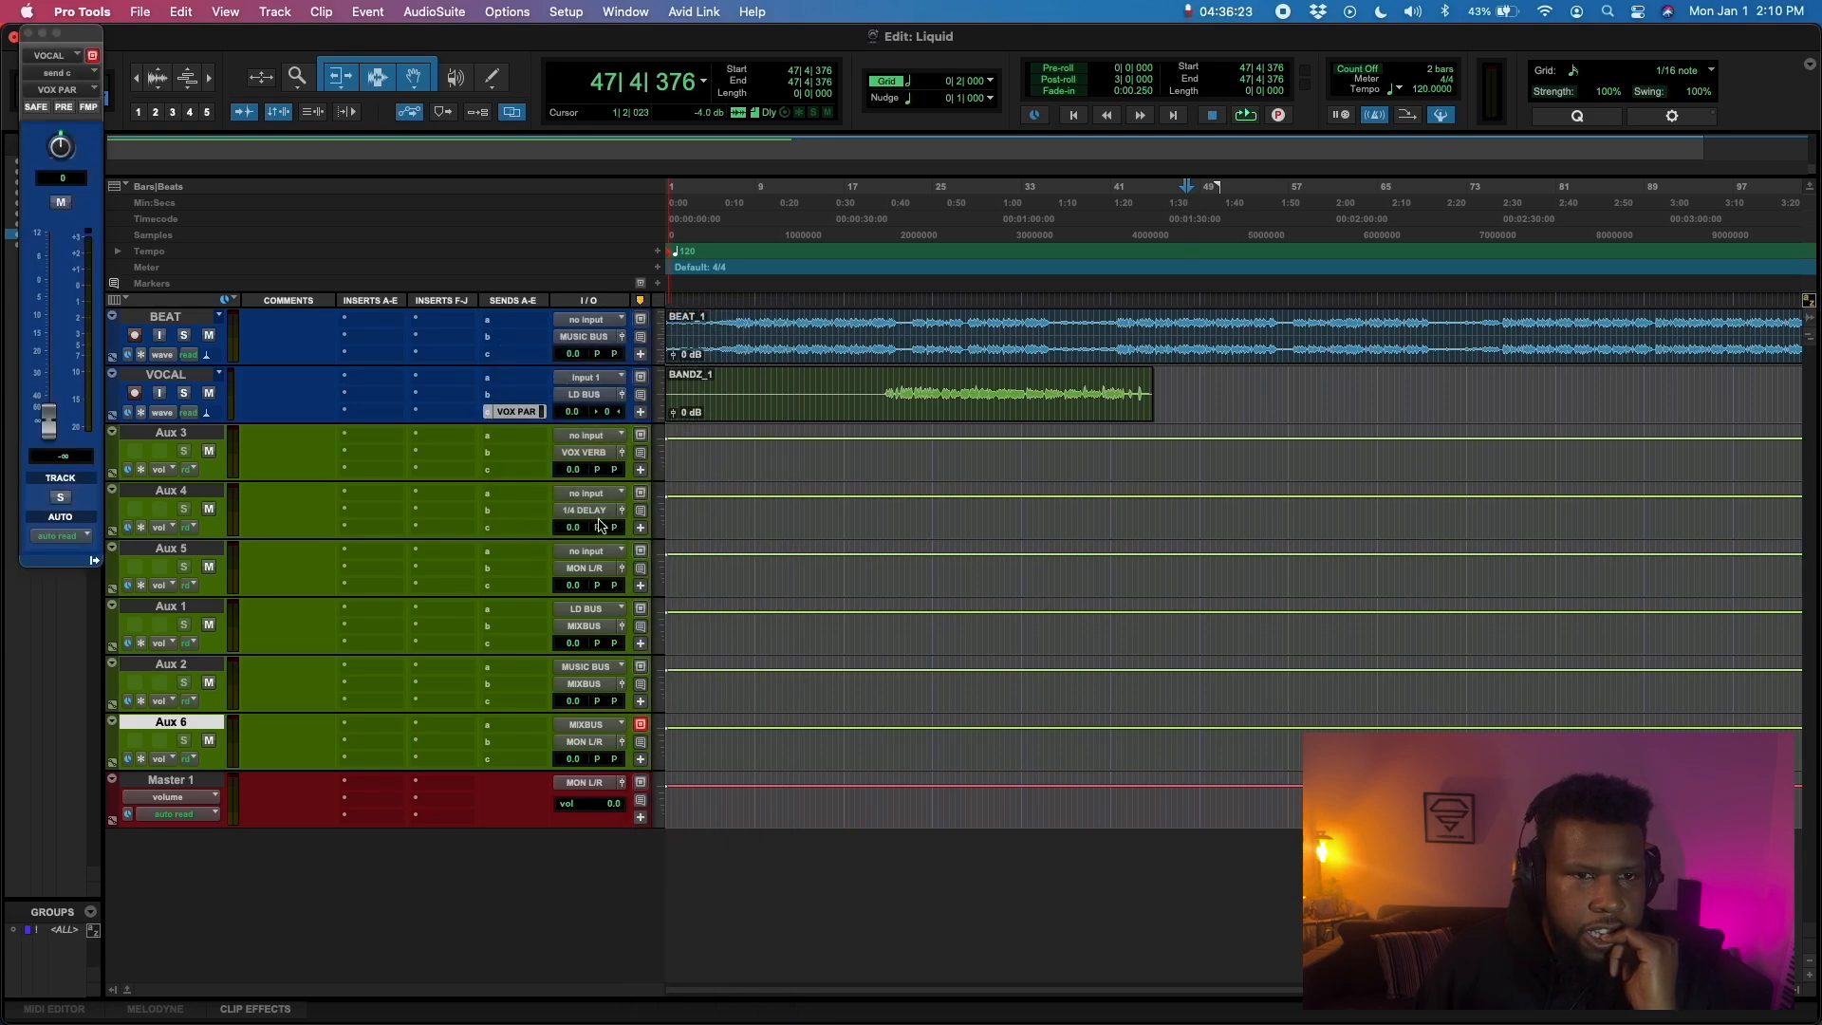
Set the input of Aux 5 to the stereo VOX PAR bus
left_click(599, 558)
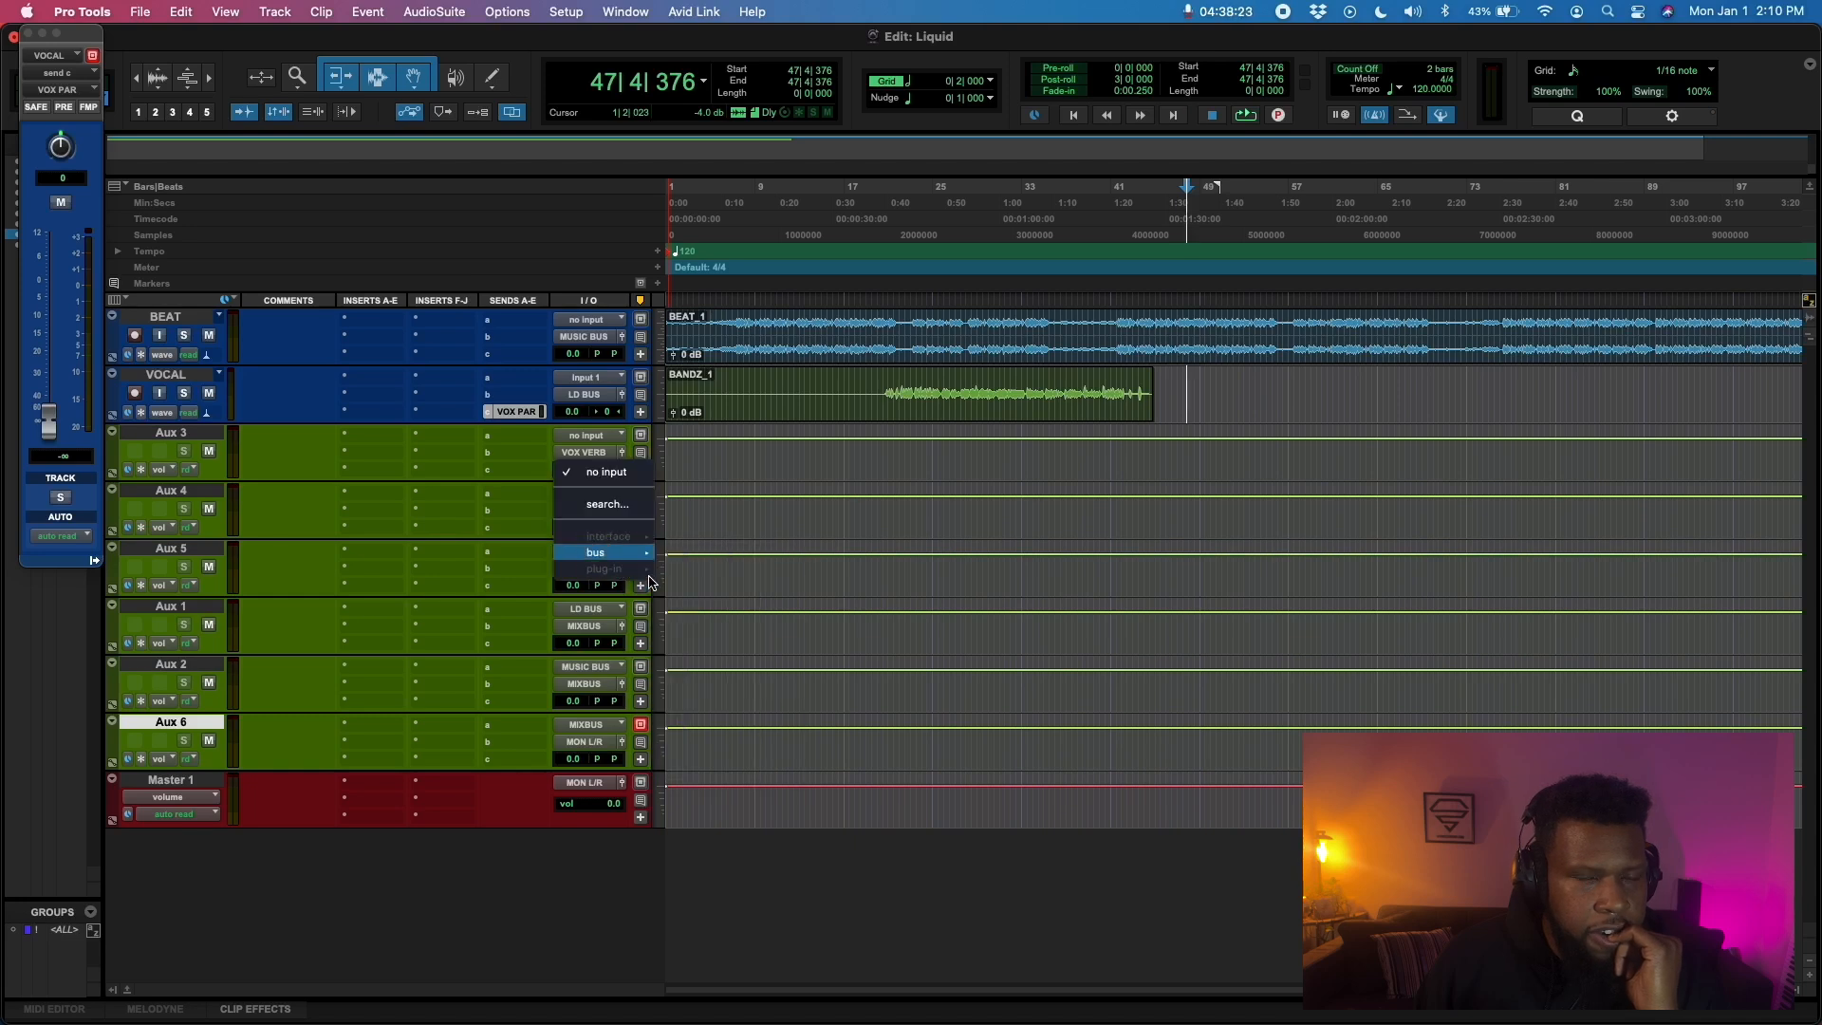
mouse_move(595, 561)
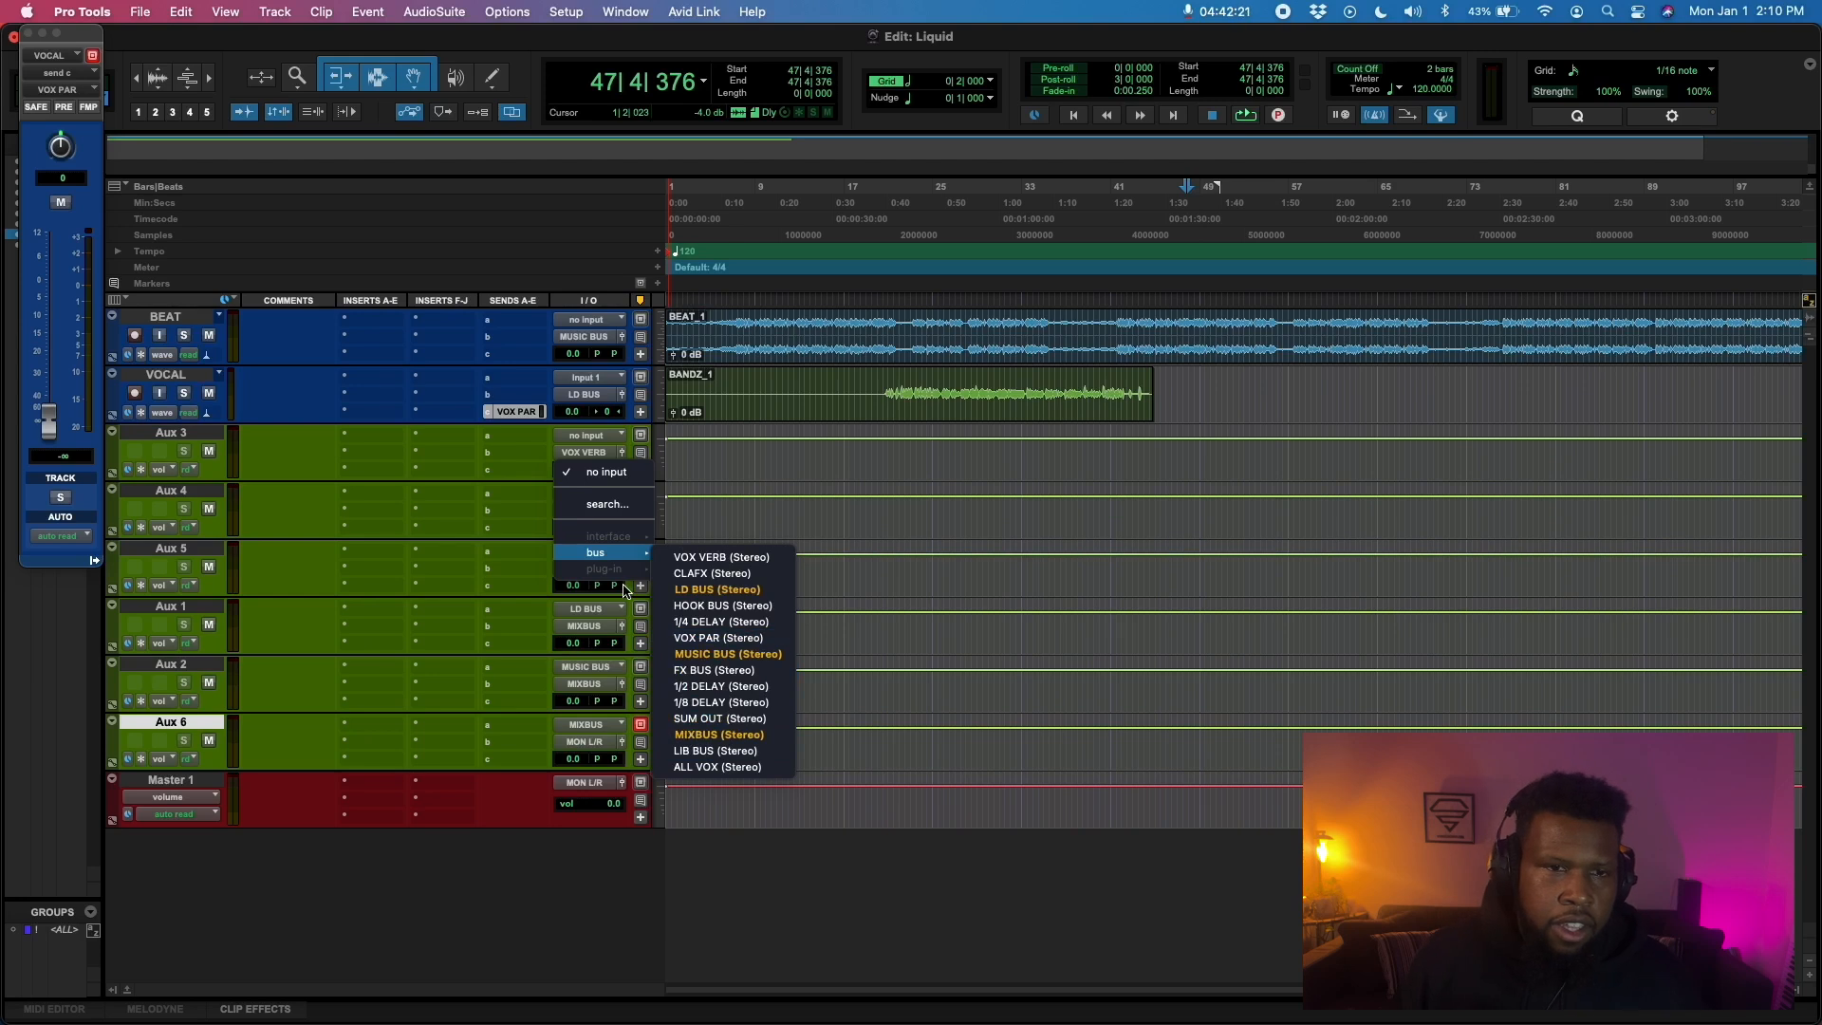
left_click(713, 637)
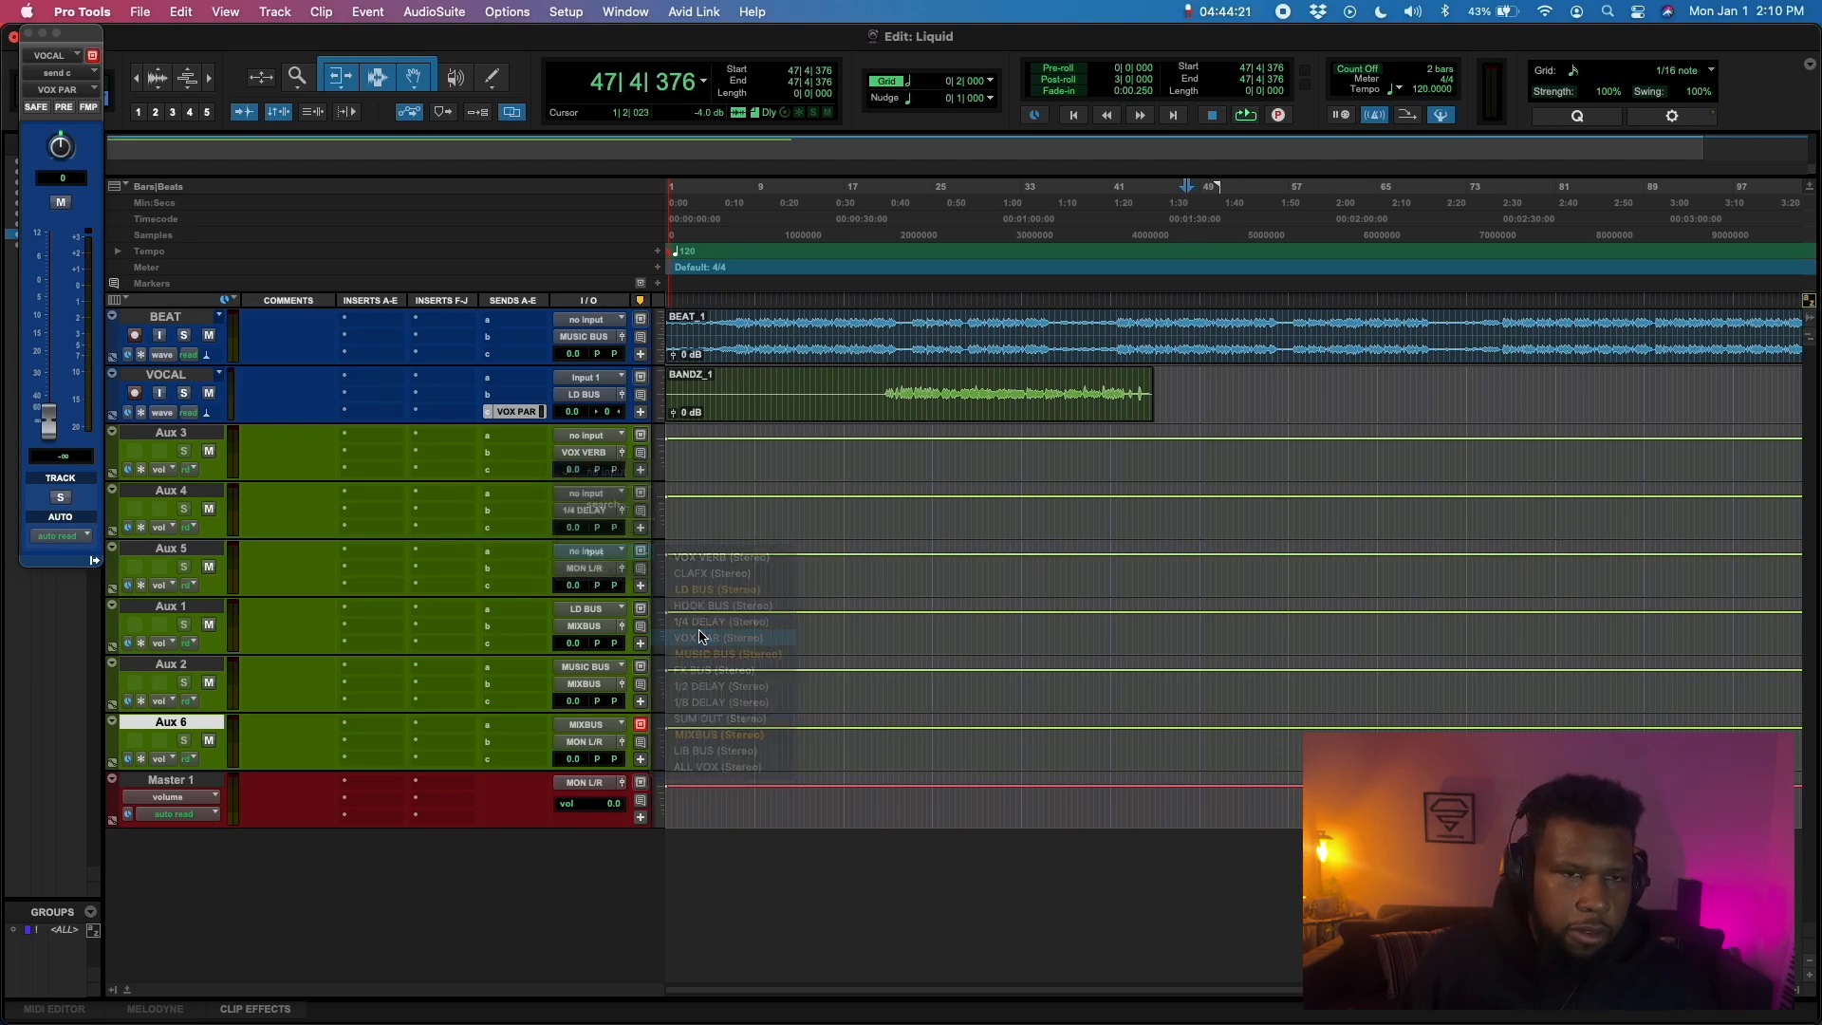
left_click(603, 493)
mouse_move(608, 496)
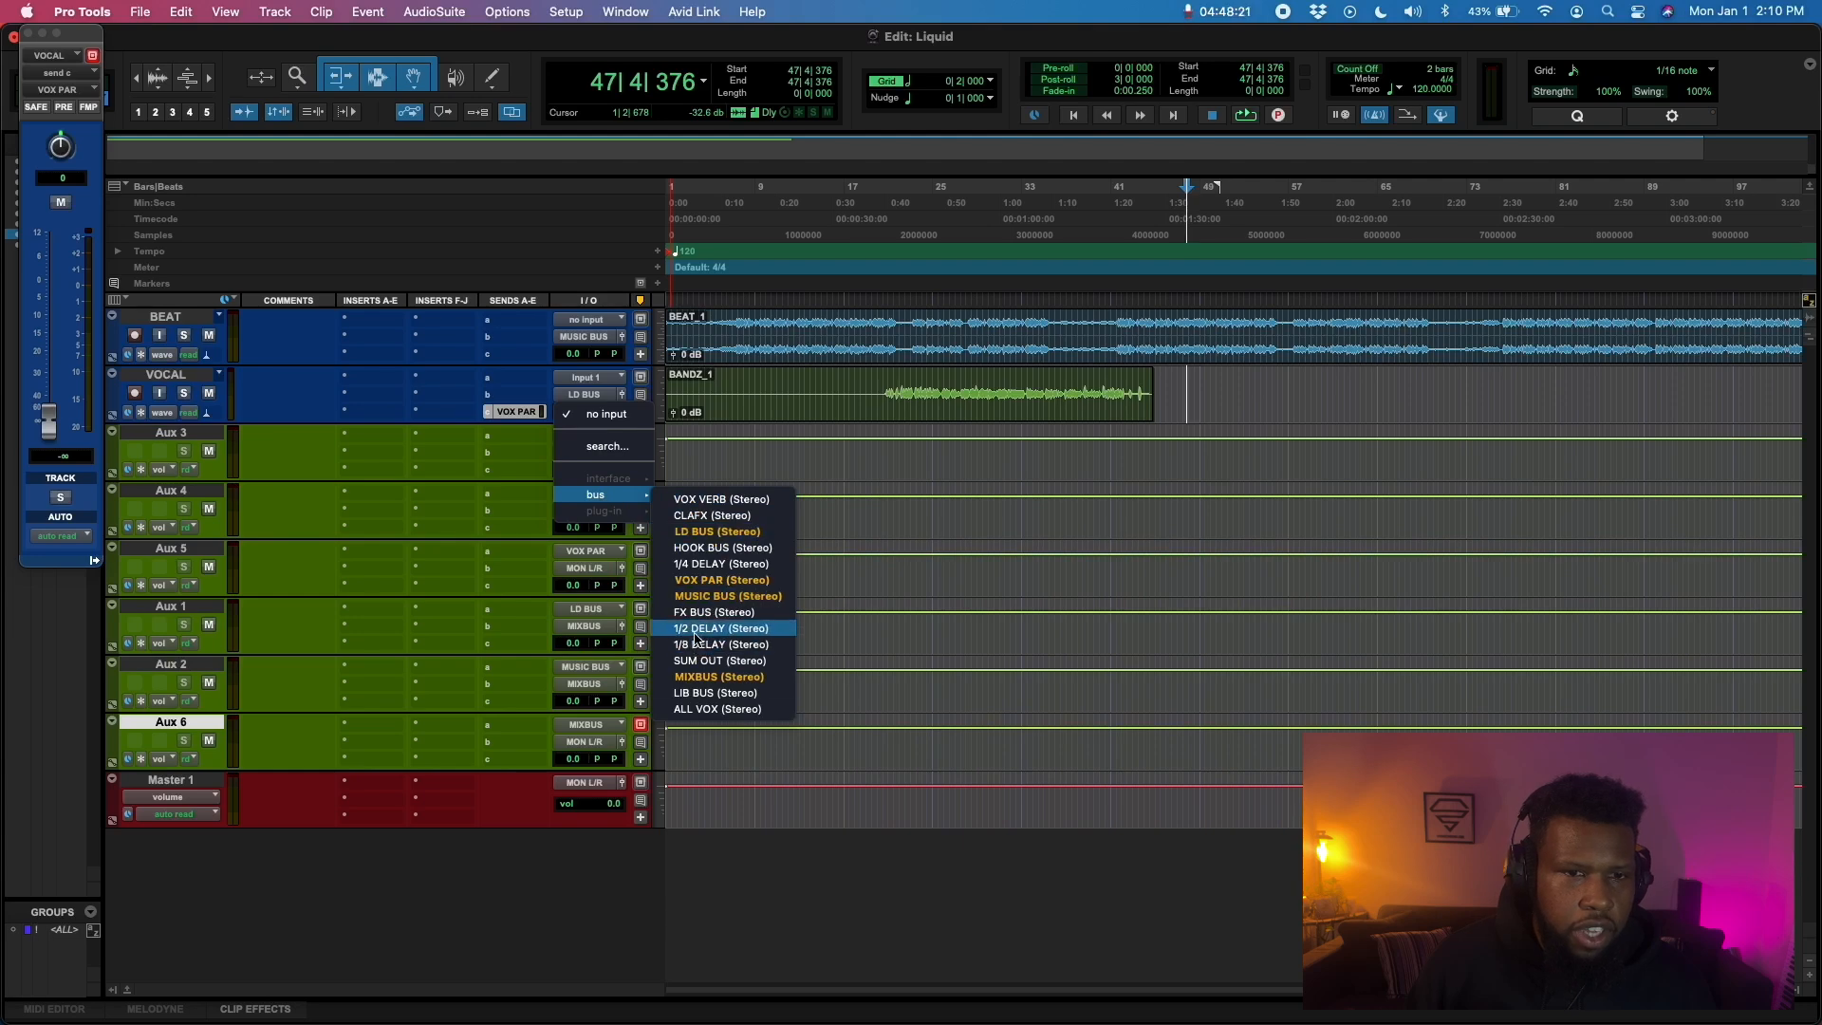
left_click(487, 586)
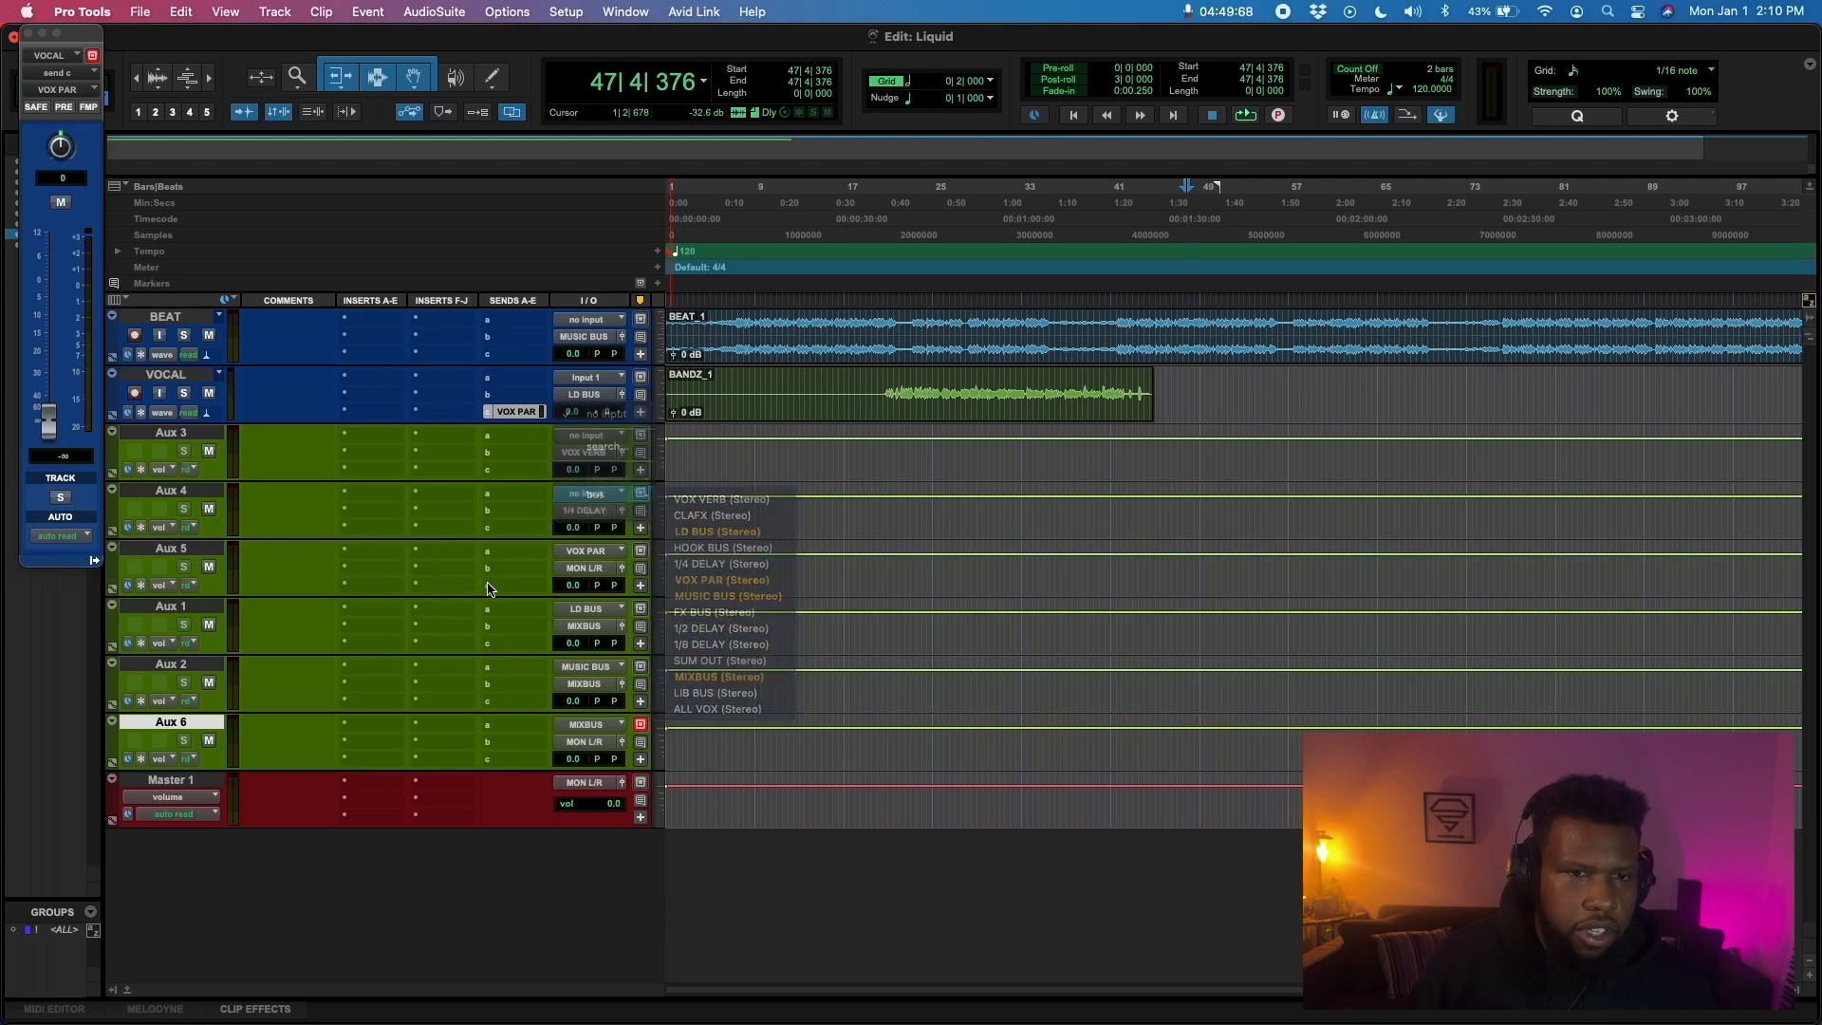
Change the outputs of Aux 4 and Aux 3 to the stereo MIXBUS
left_click(599, 511)
mouse_move(607, 528)
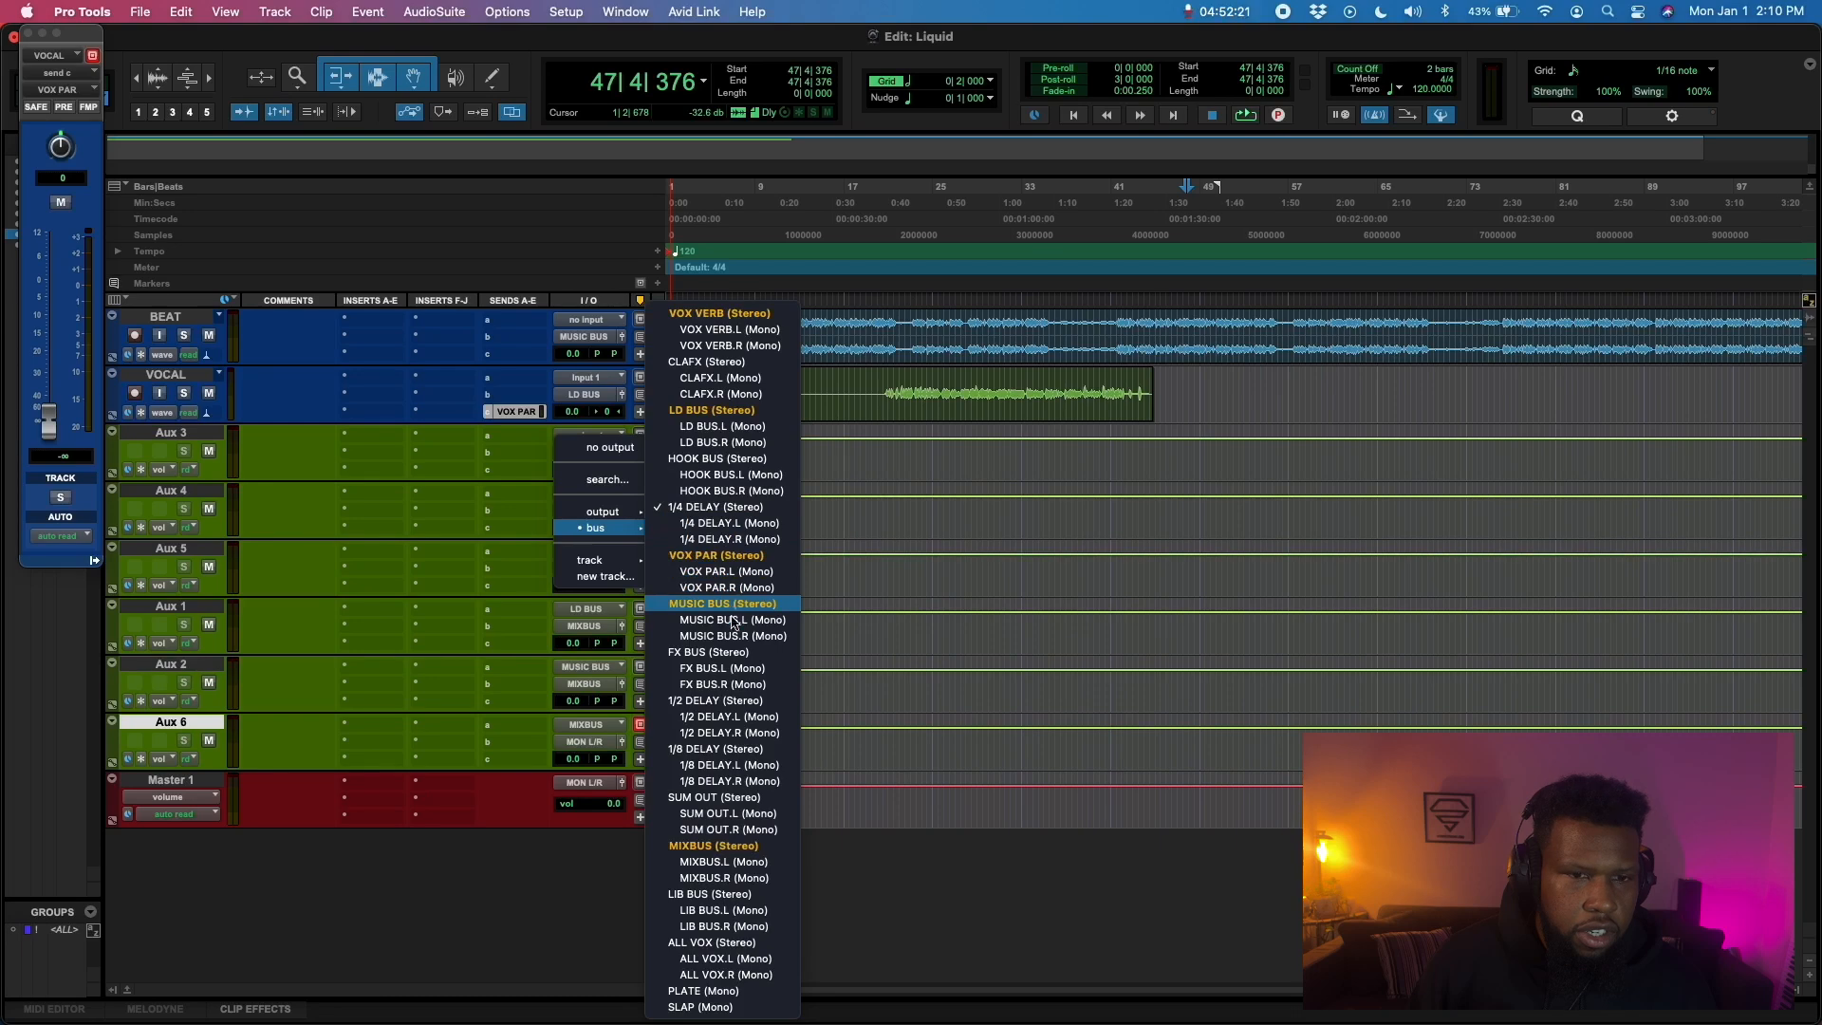
left_click(722, 845)
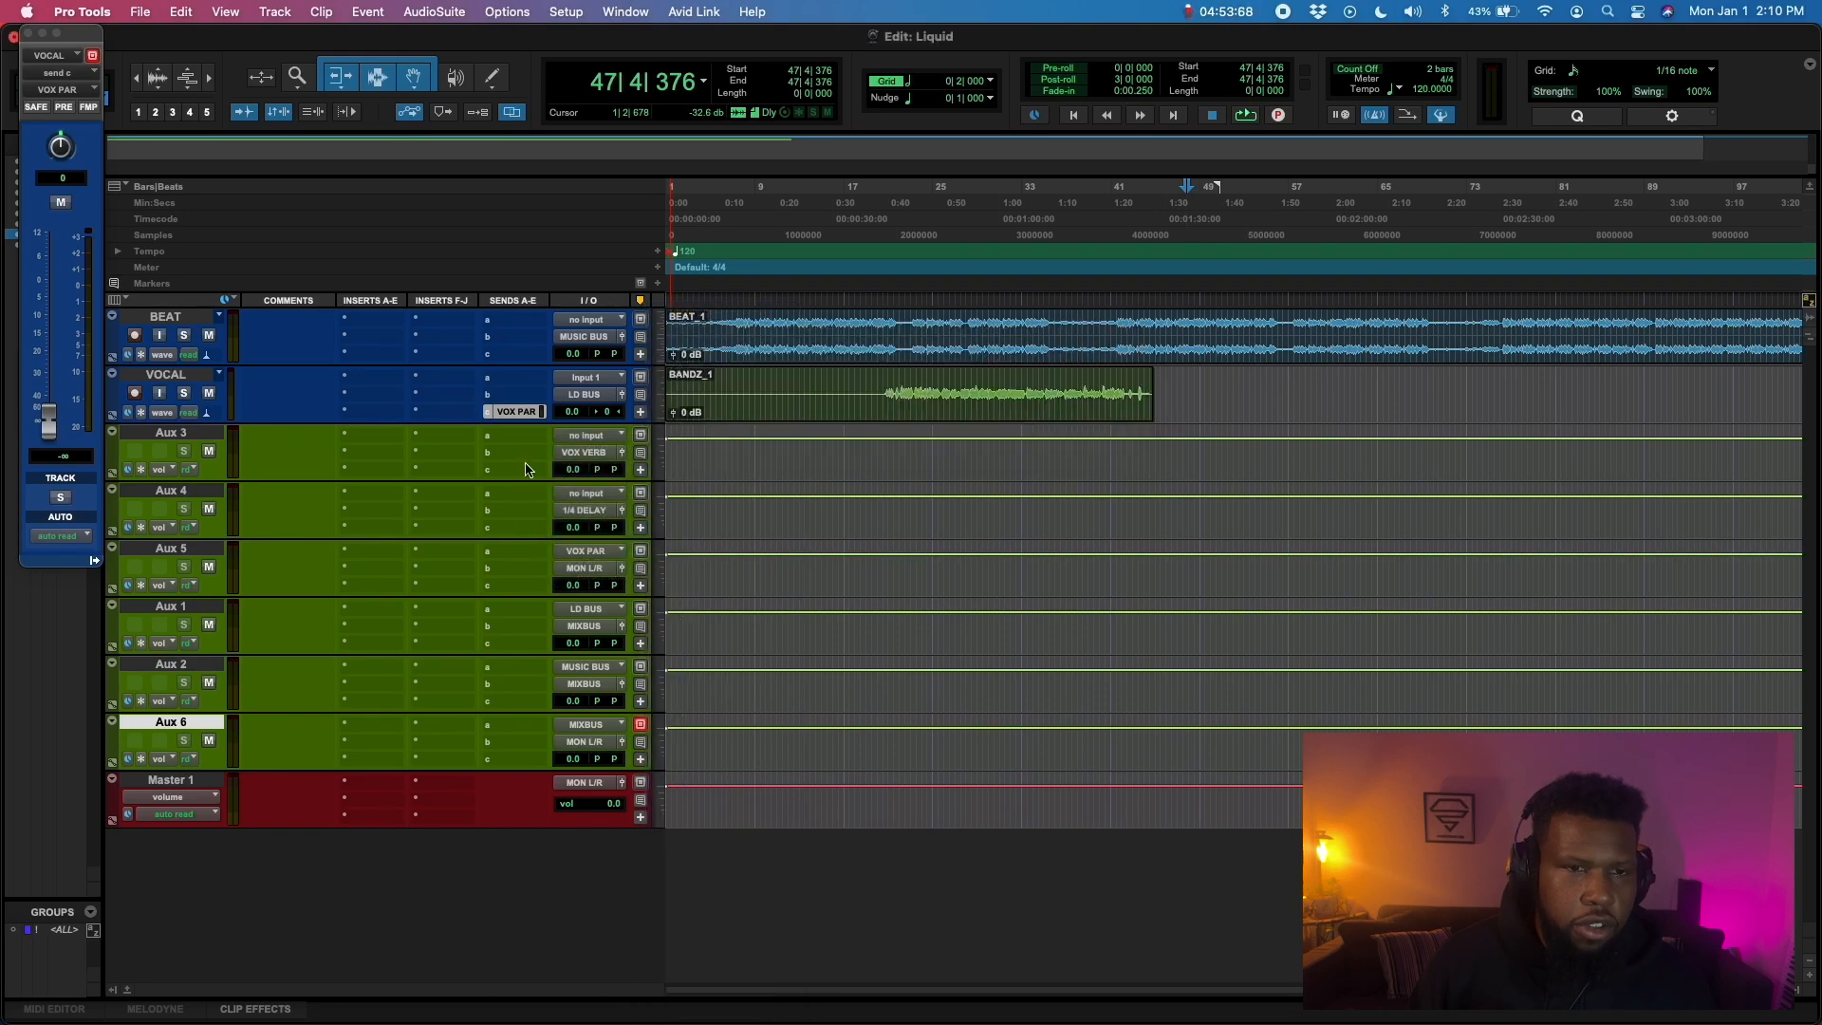
left_click(577, 460)
mouse_move(596, 478)
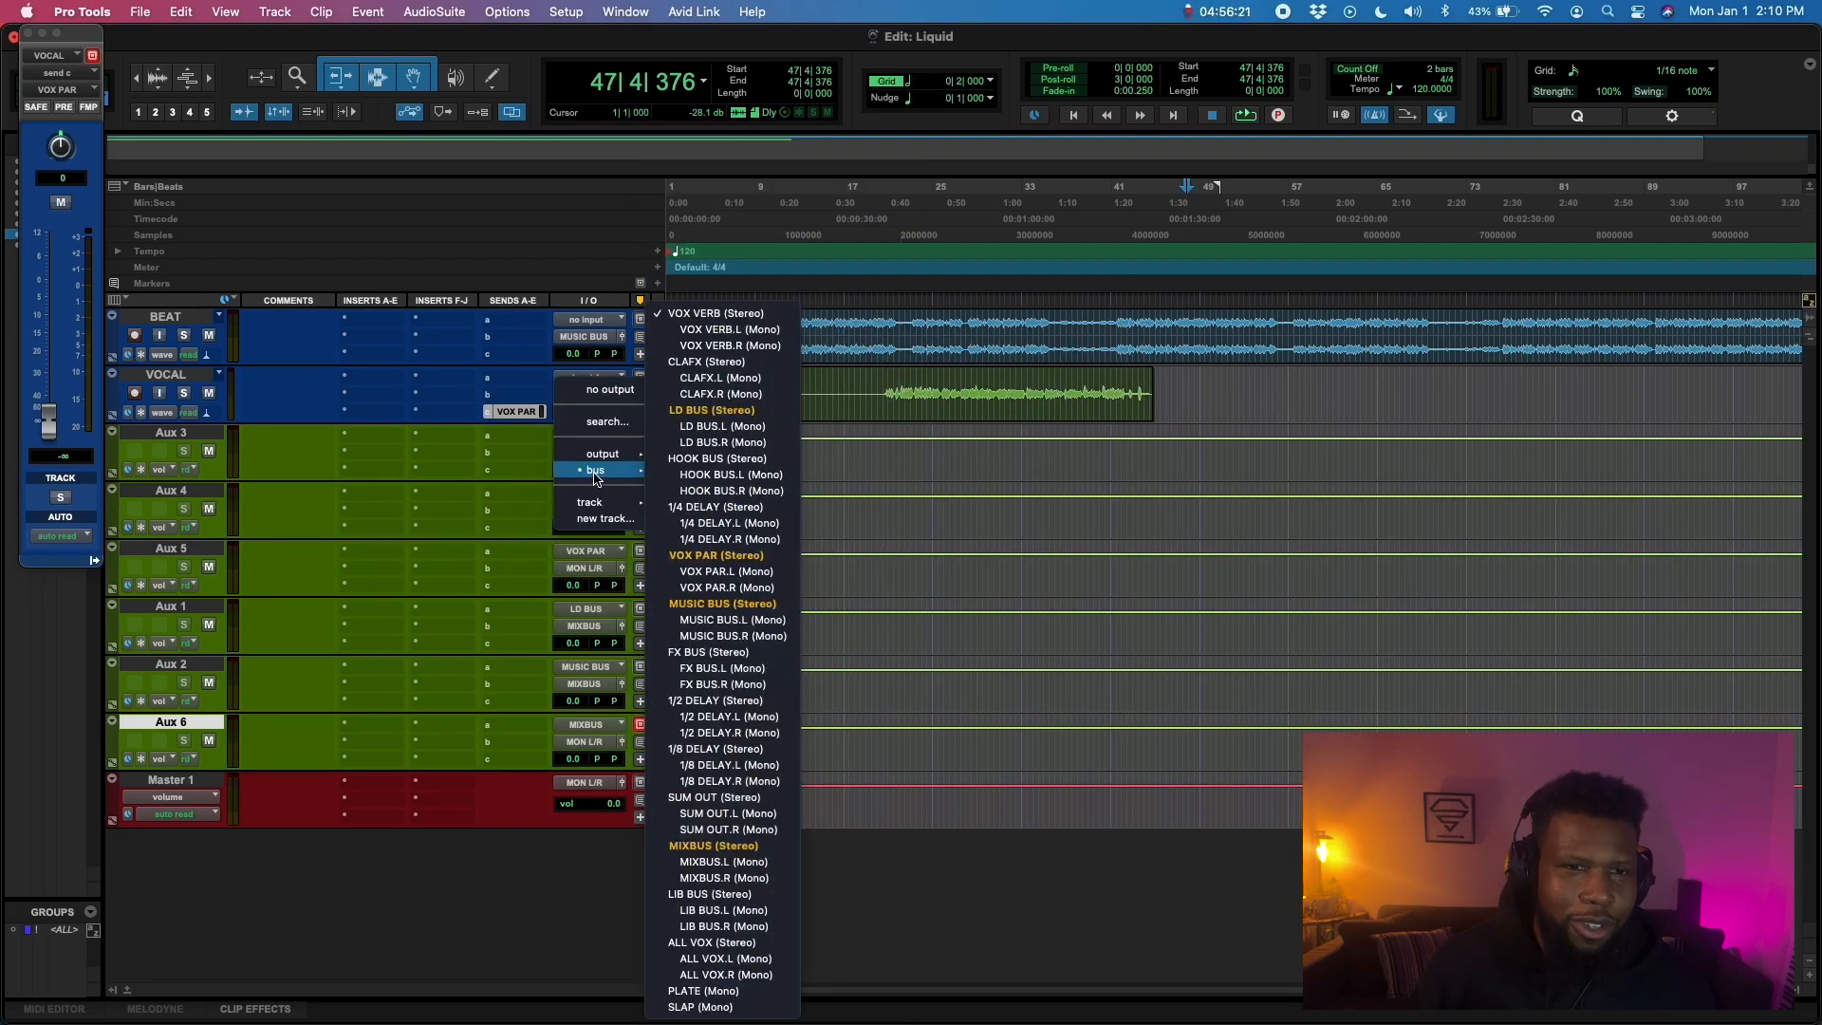
key("Escape")
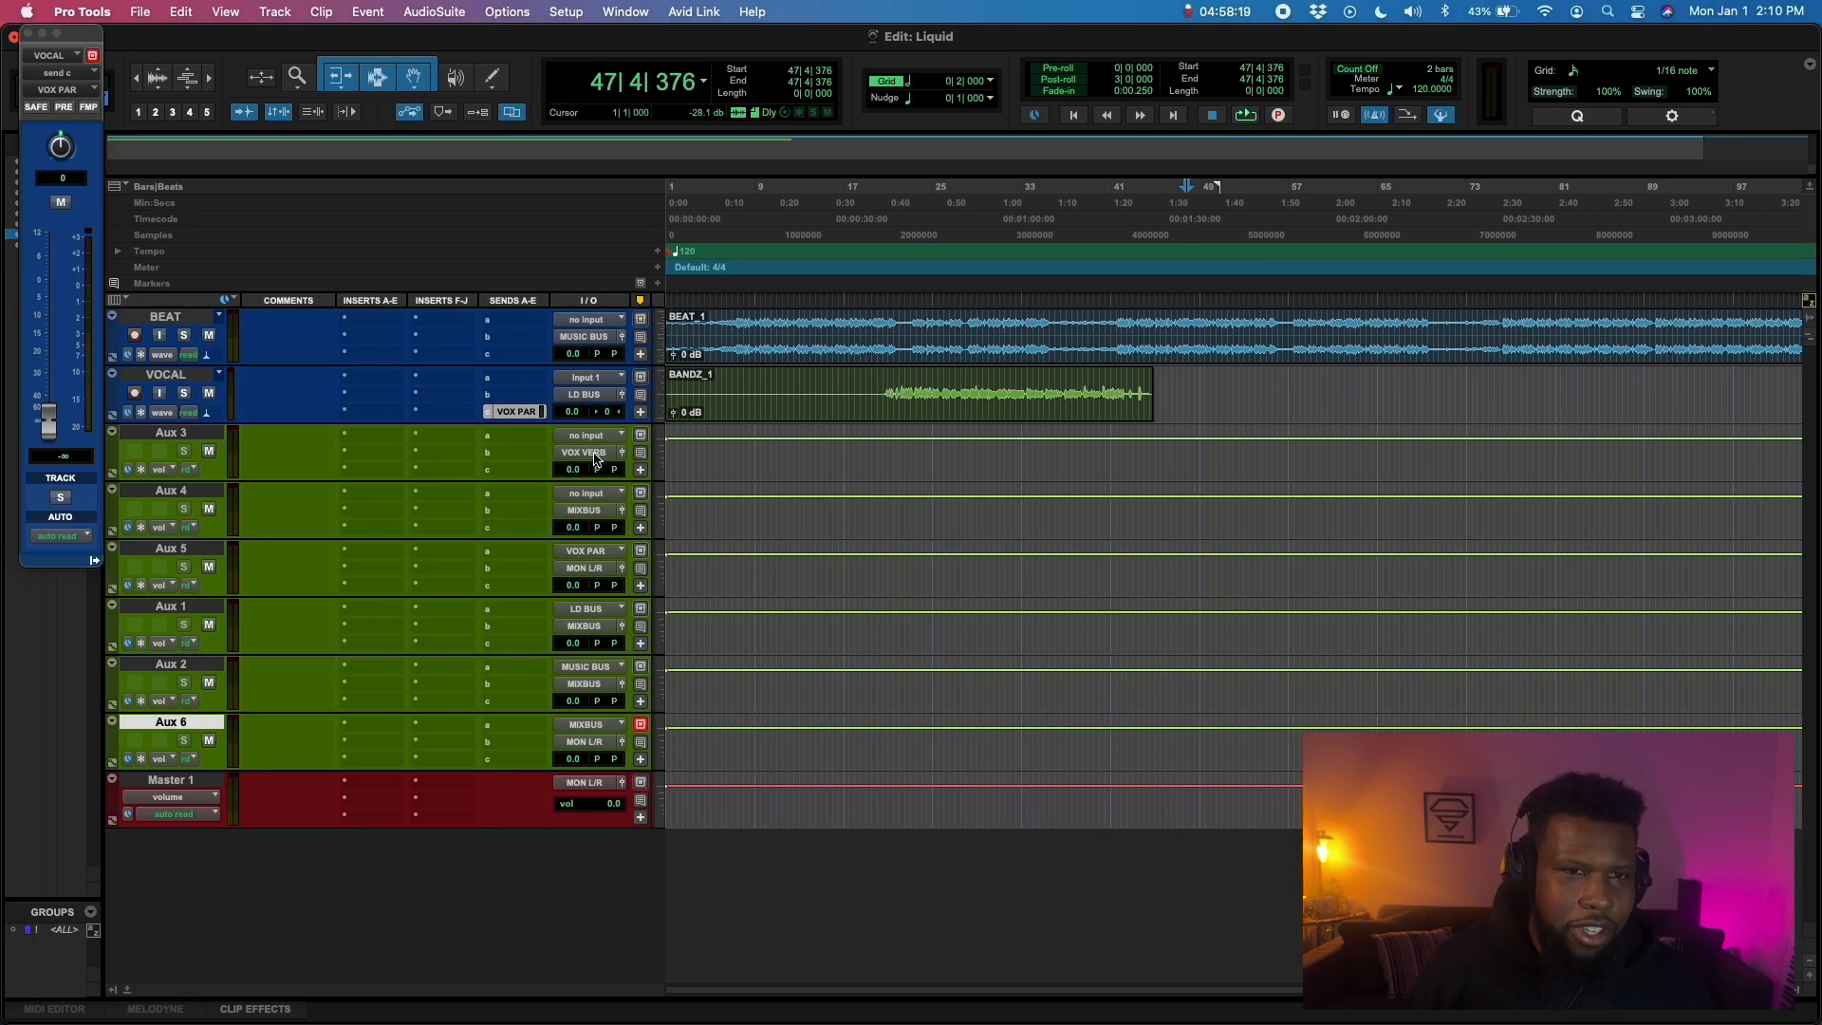
left_click(596, 455)
mouse_move(597, 470)
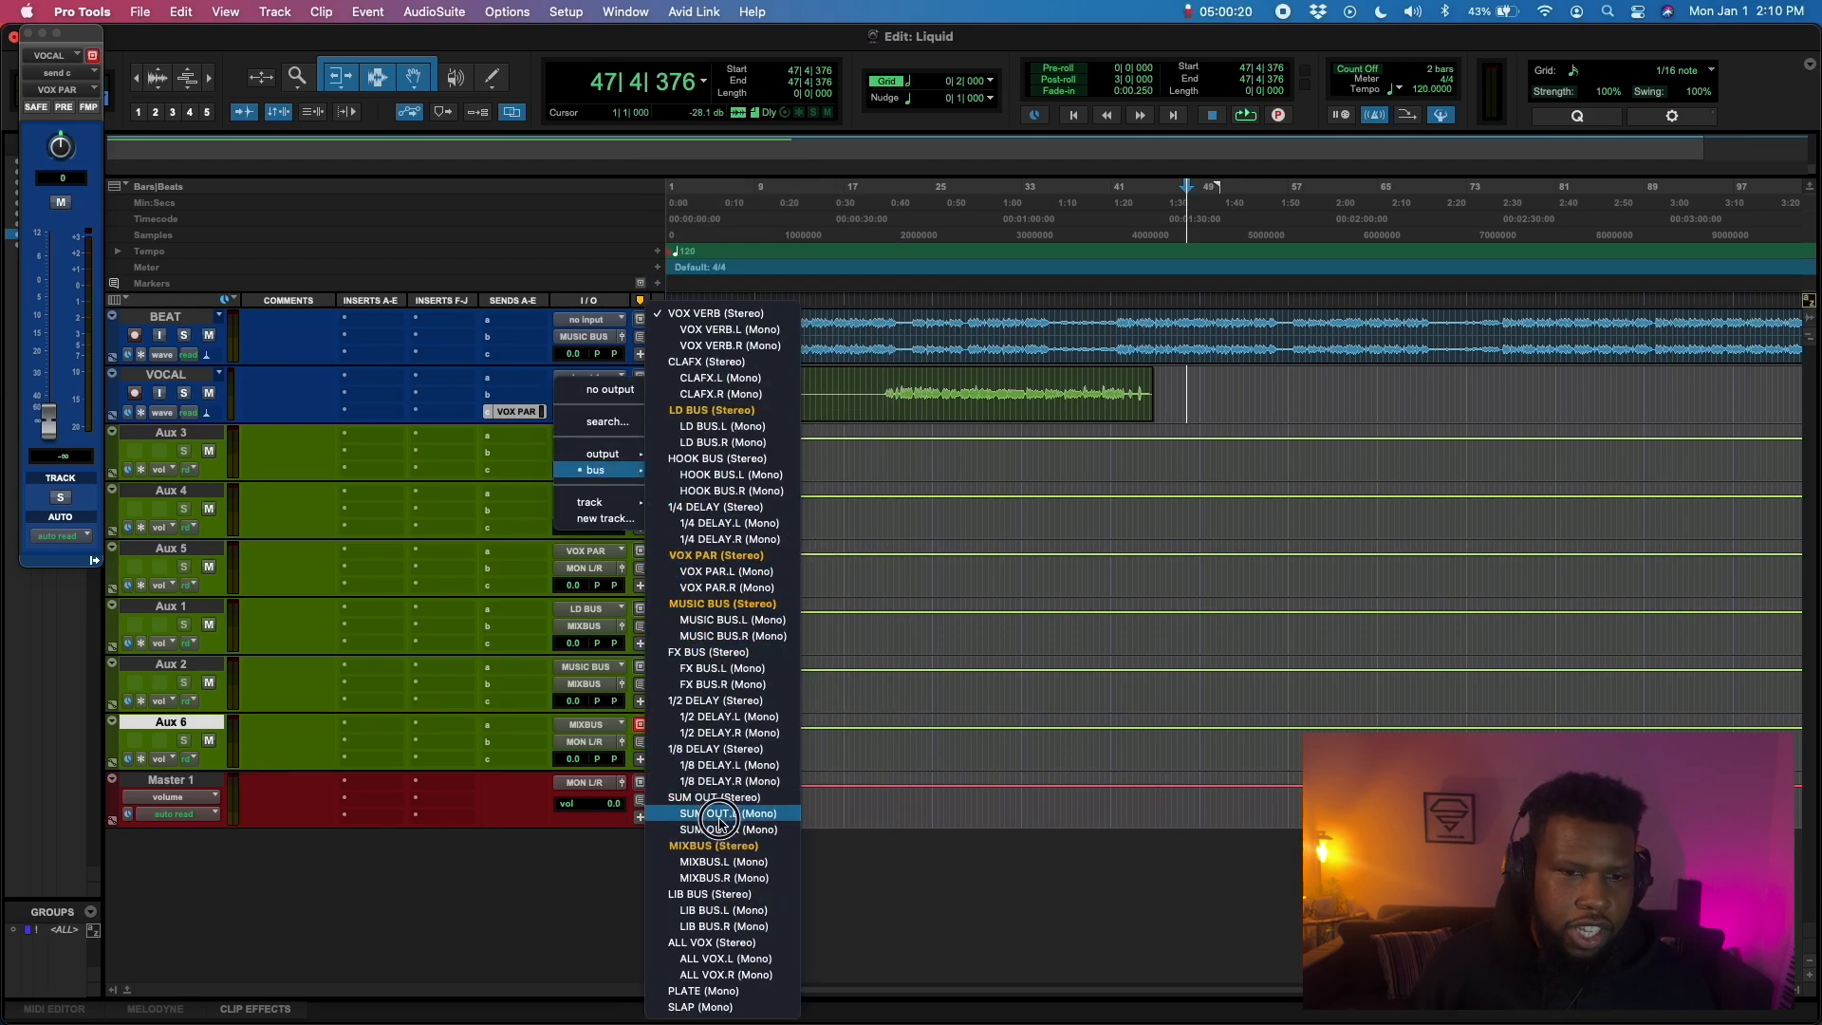
key("Escape")
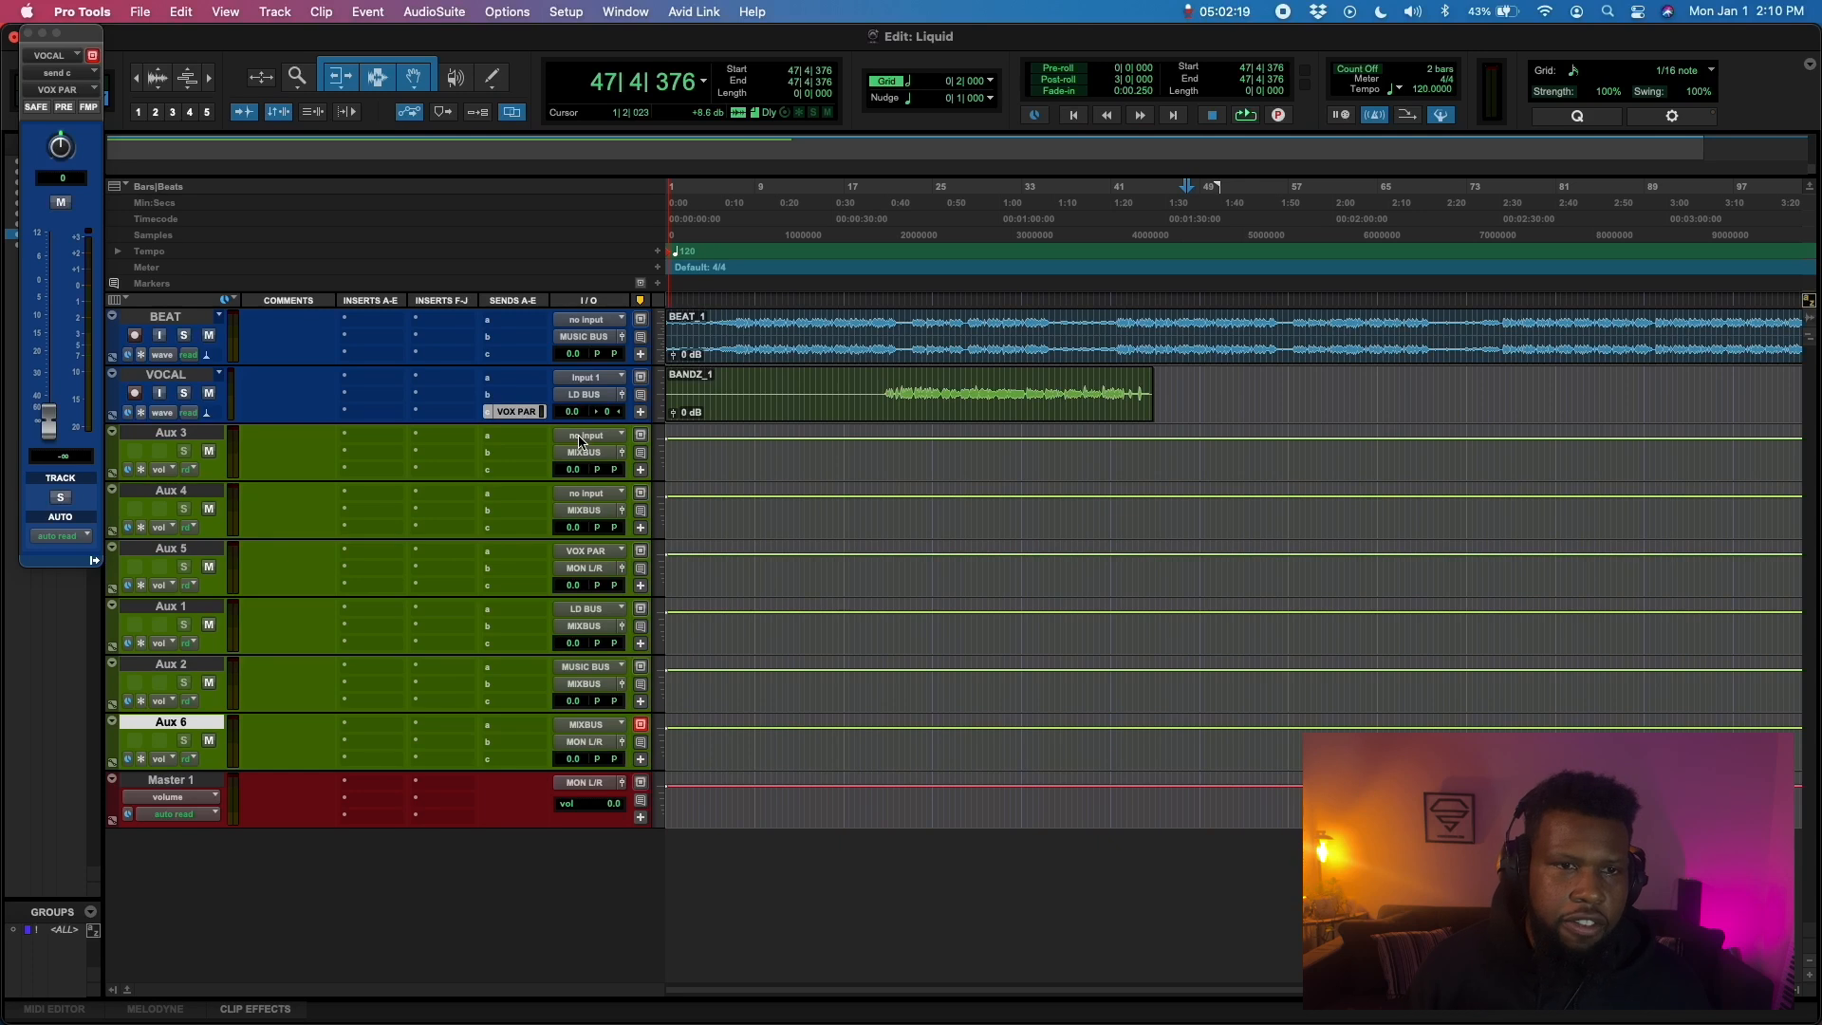
Set Aux 3's input to the stereo VOX VERB bus and Aux 4's input to the stereo 1/4 DELAY bus
left_click(580, 438)
mouse_move(580, 441)
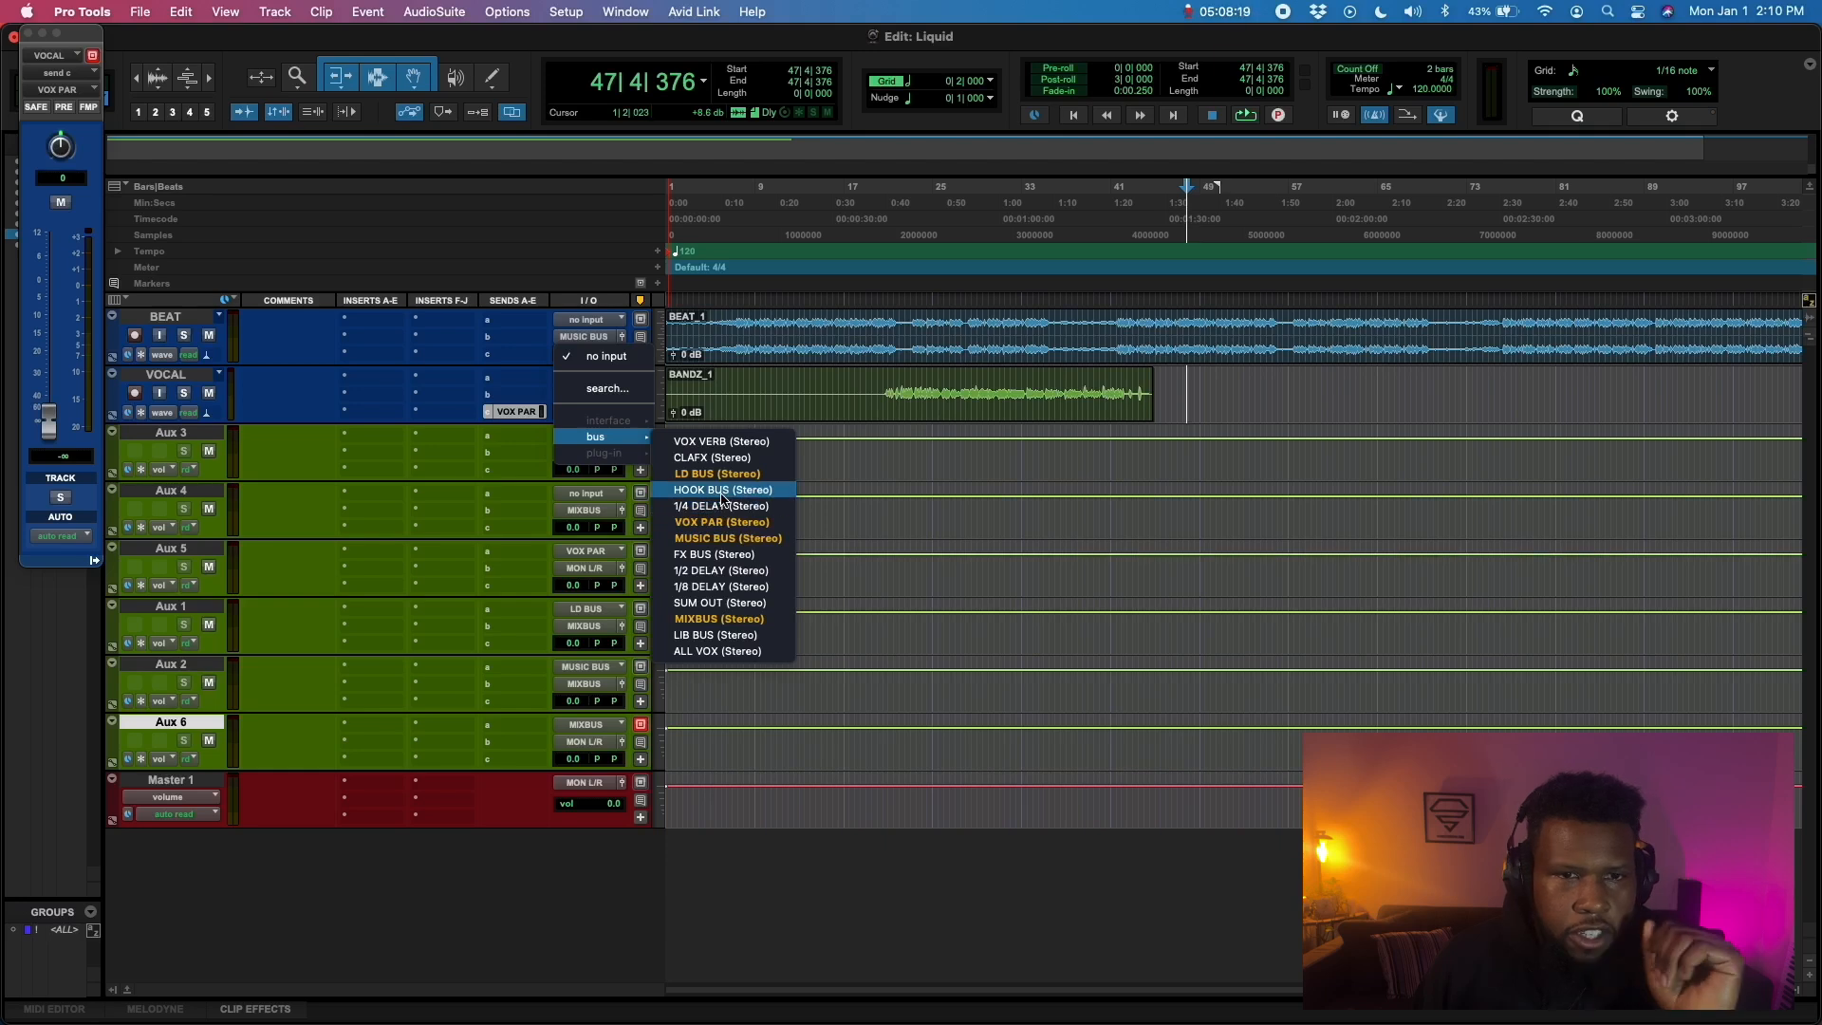
left_click(719, 442)
left_click(587, 493)
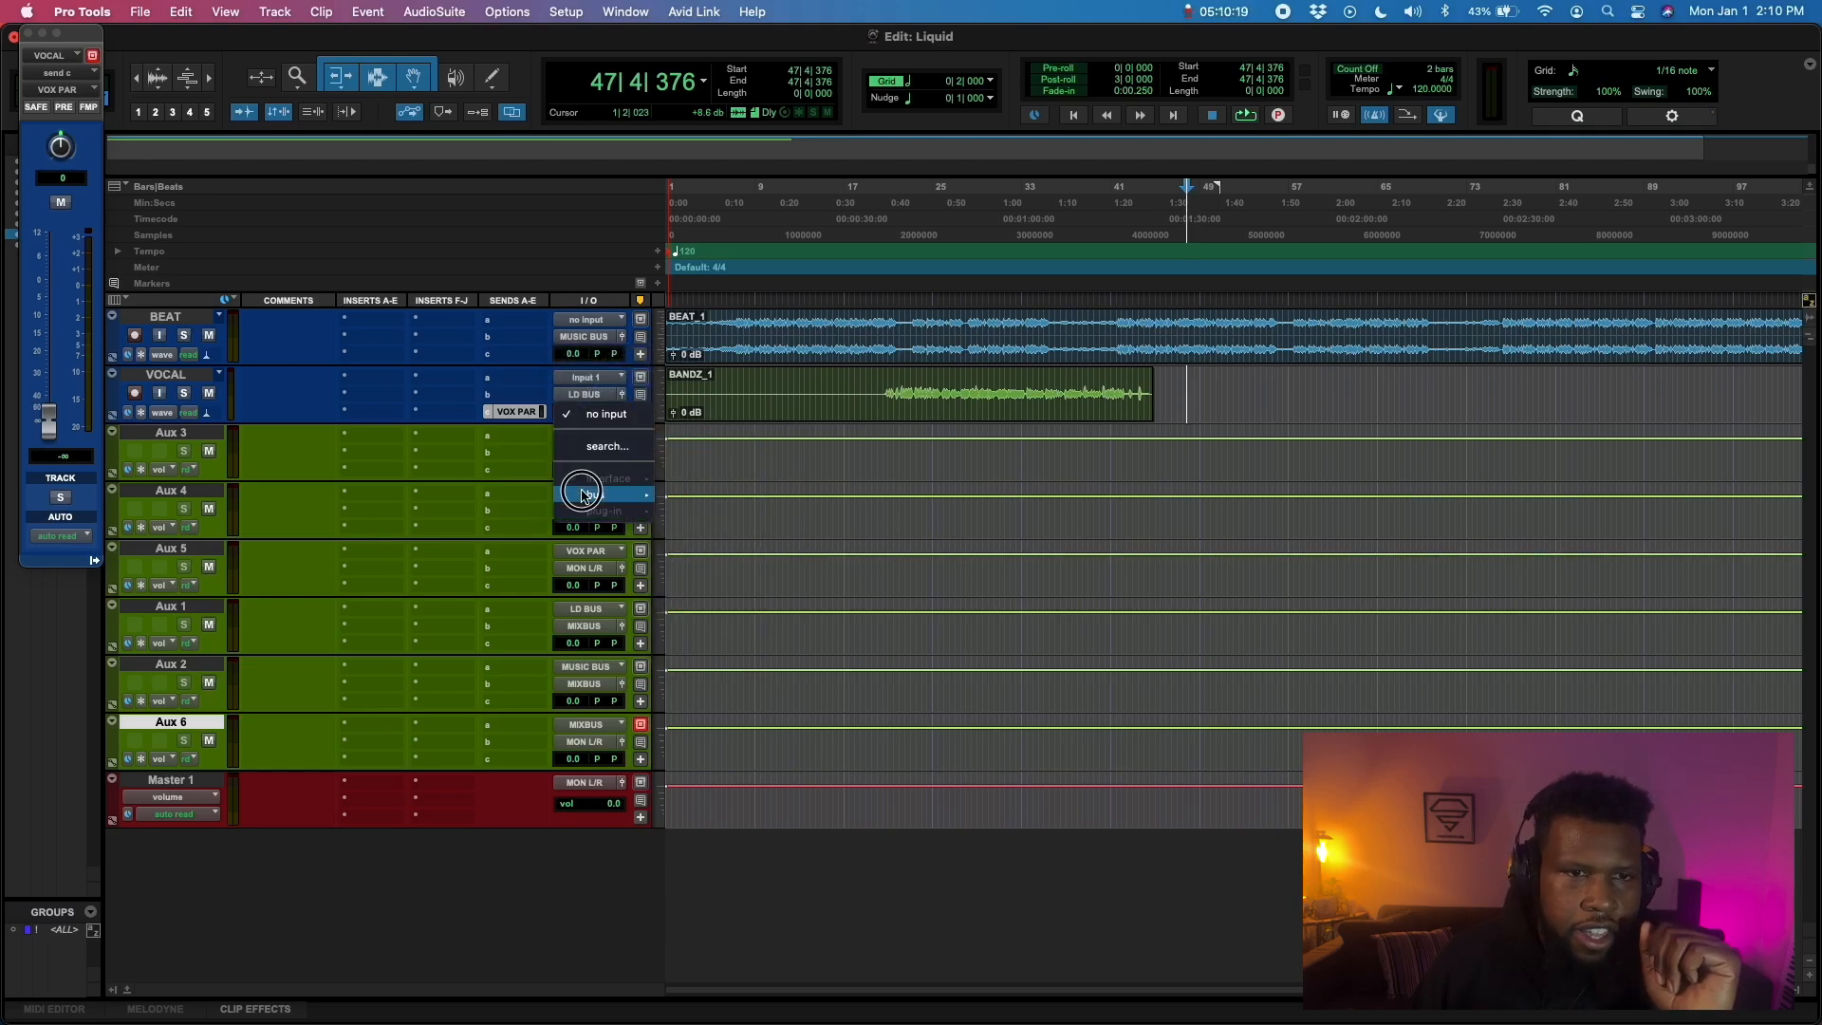
mouse_move(607, 494)
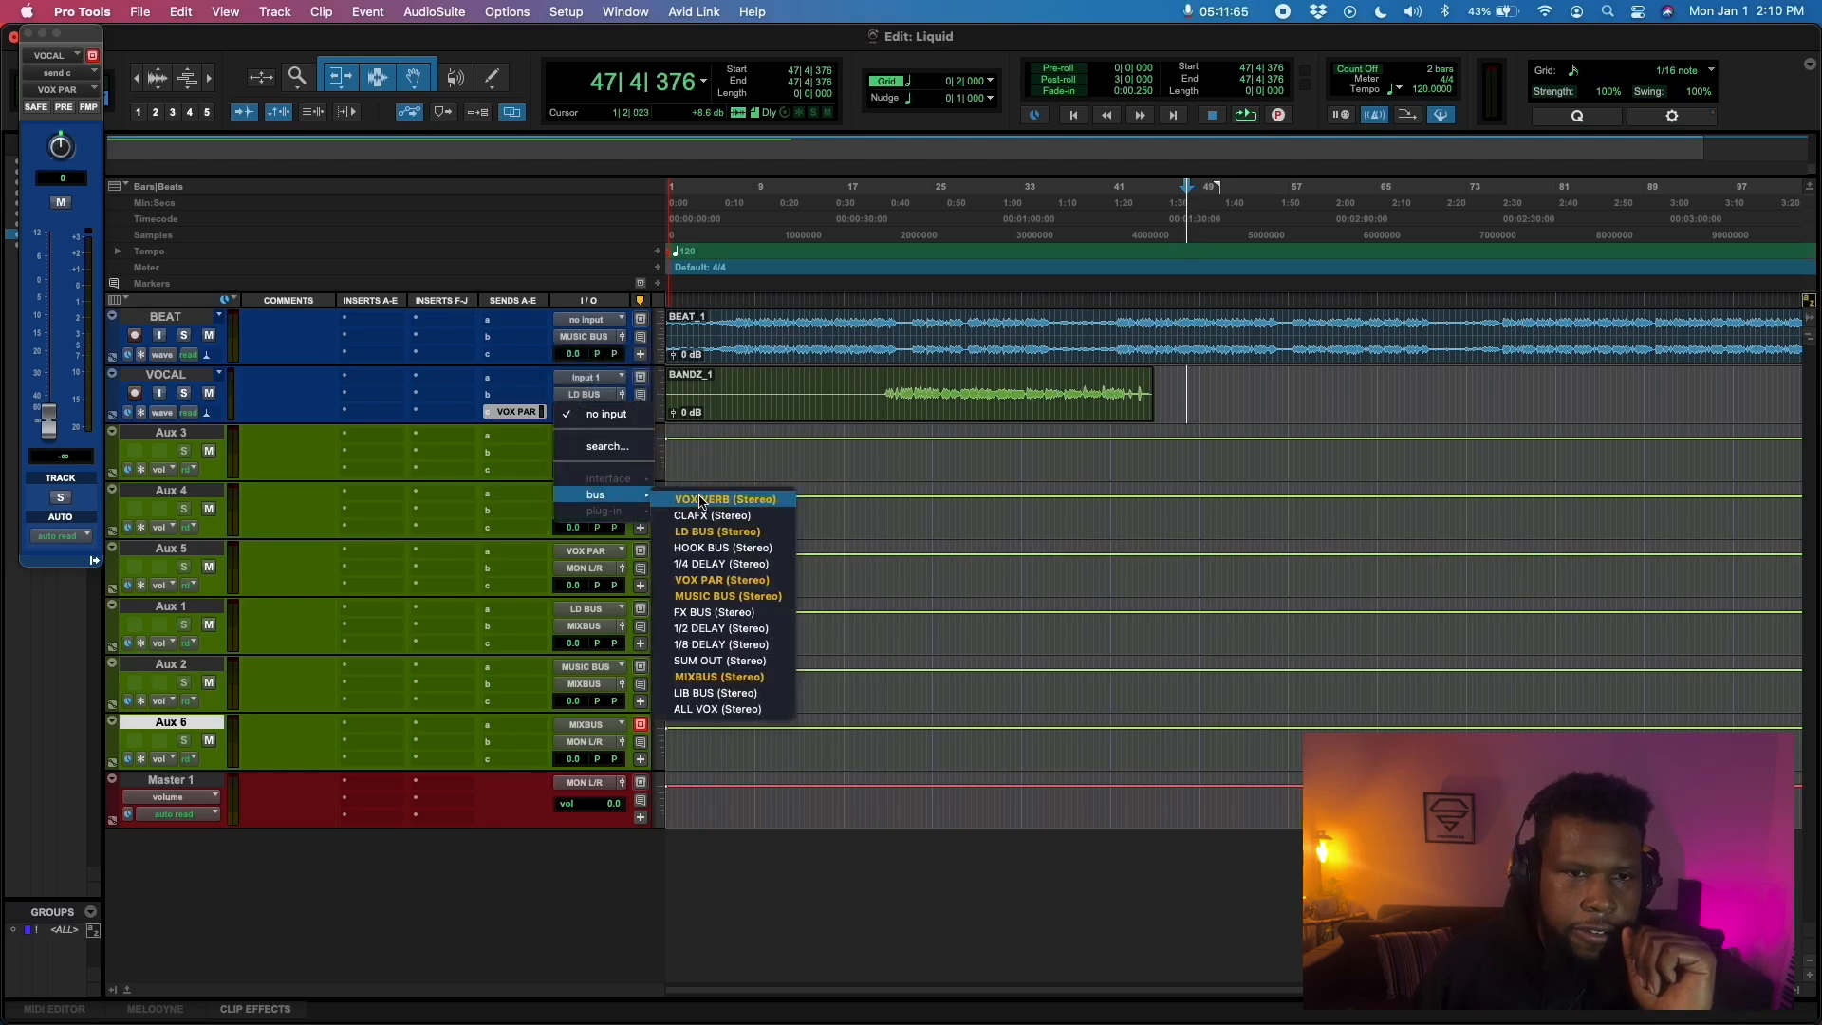
left_click(716, 566)
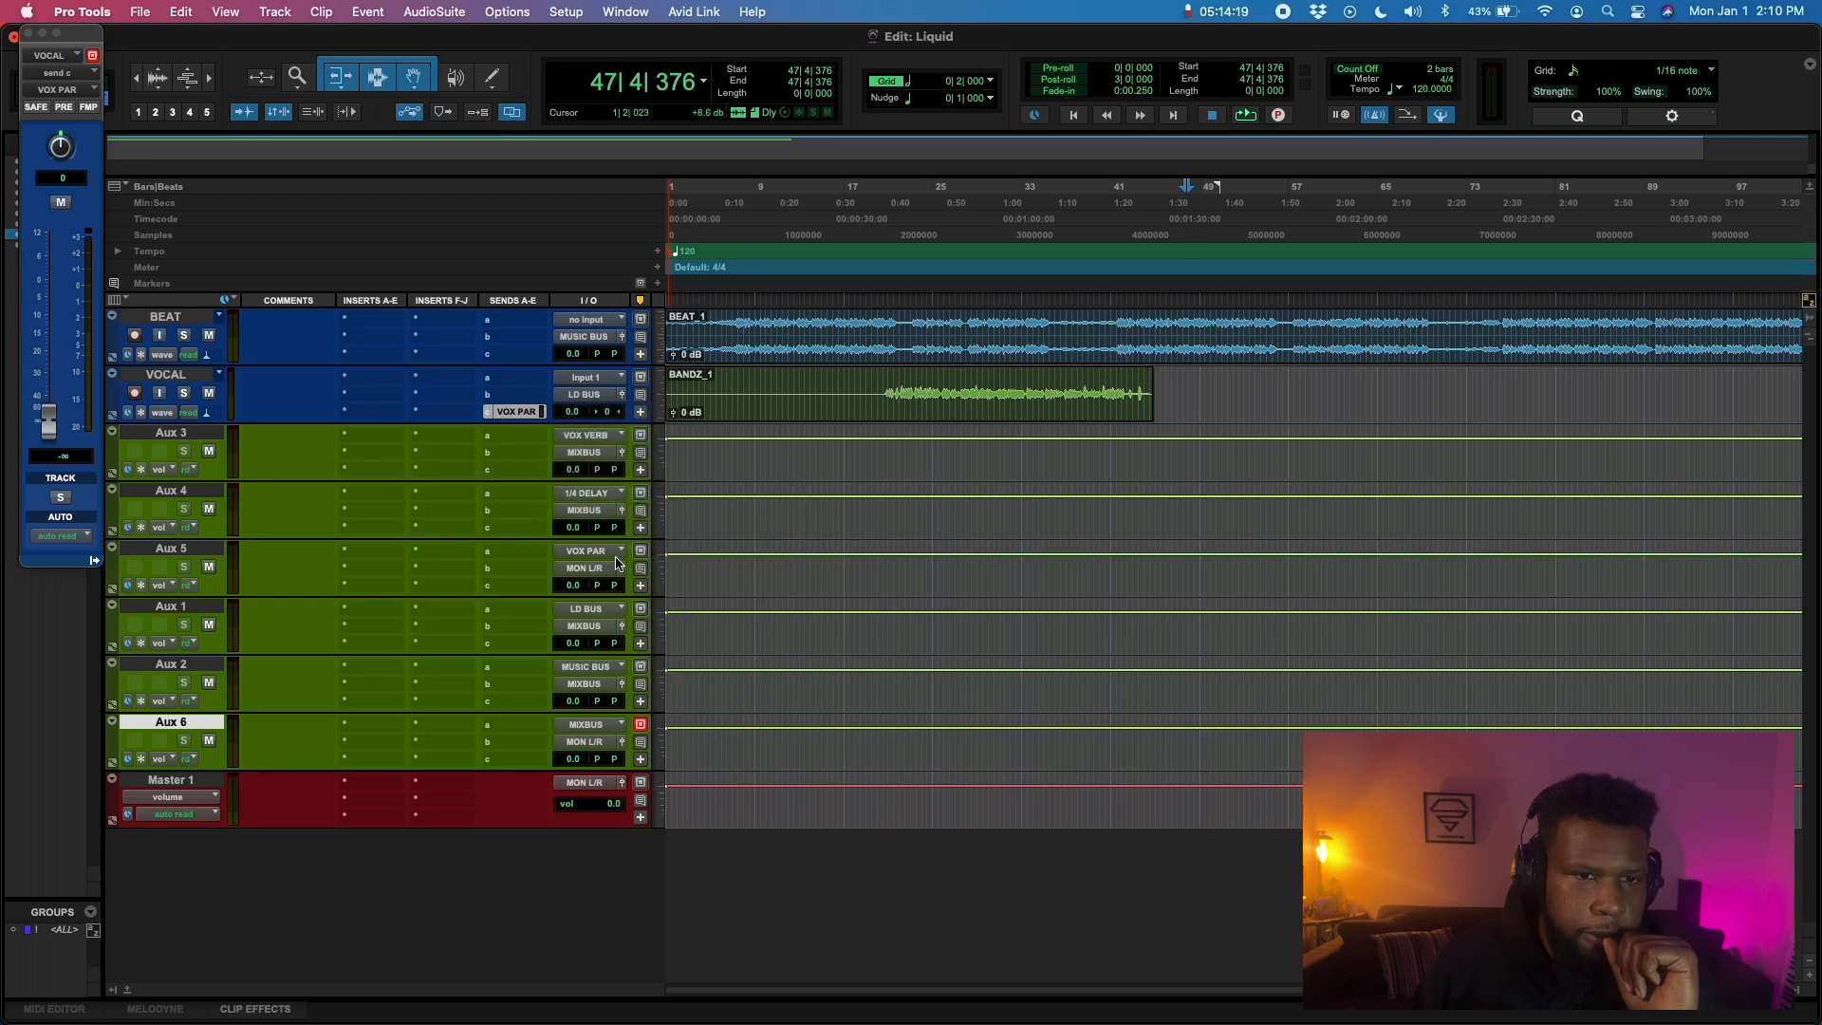
Set the output of Aux 5 to the stereo ALL VOX bus
left_click(617, 556)
mouse_move(602, 589)
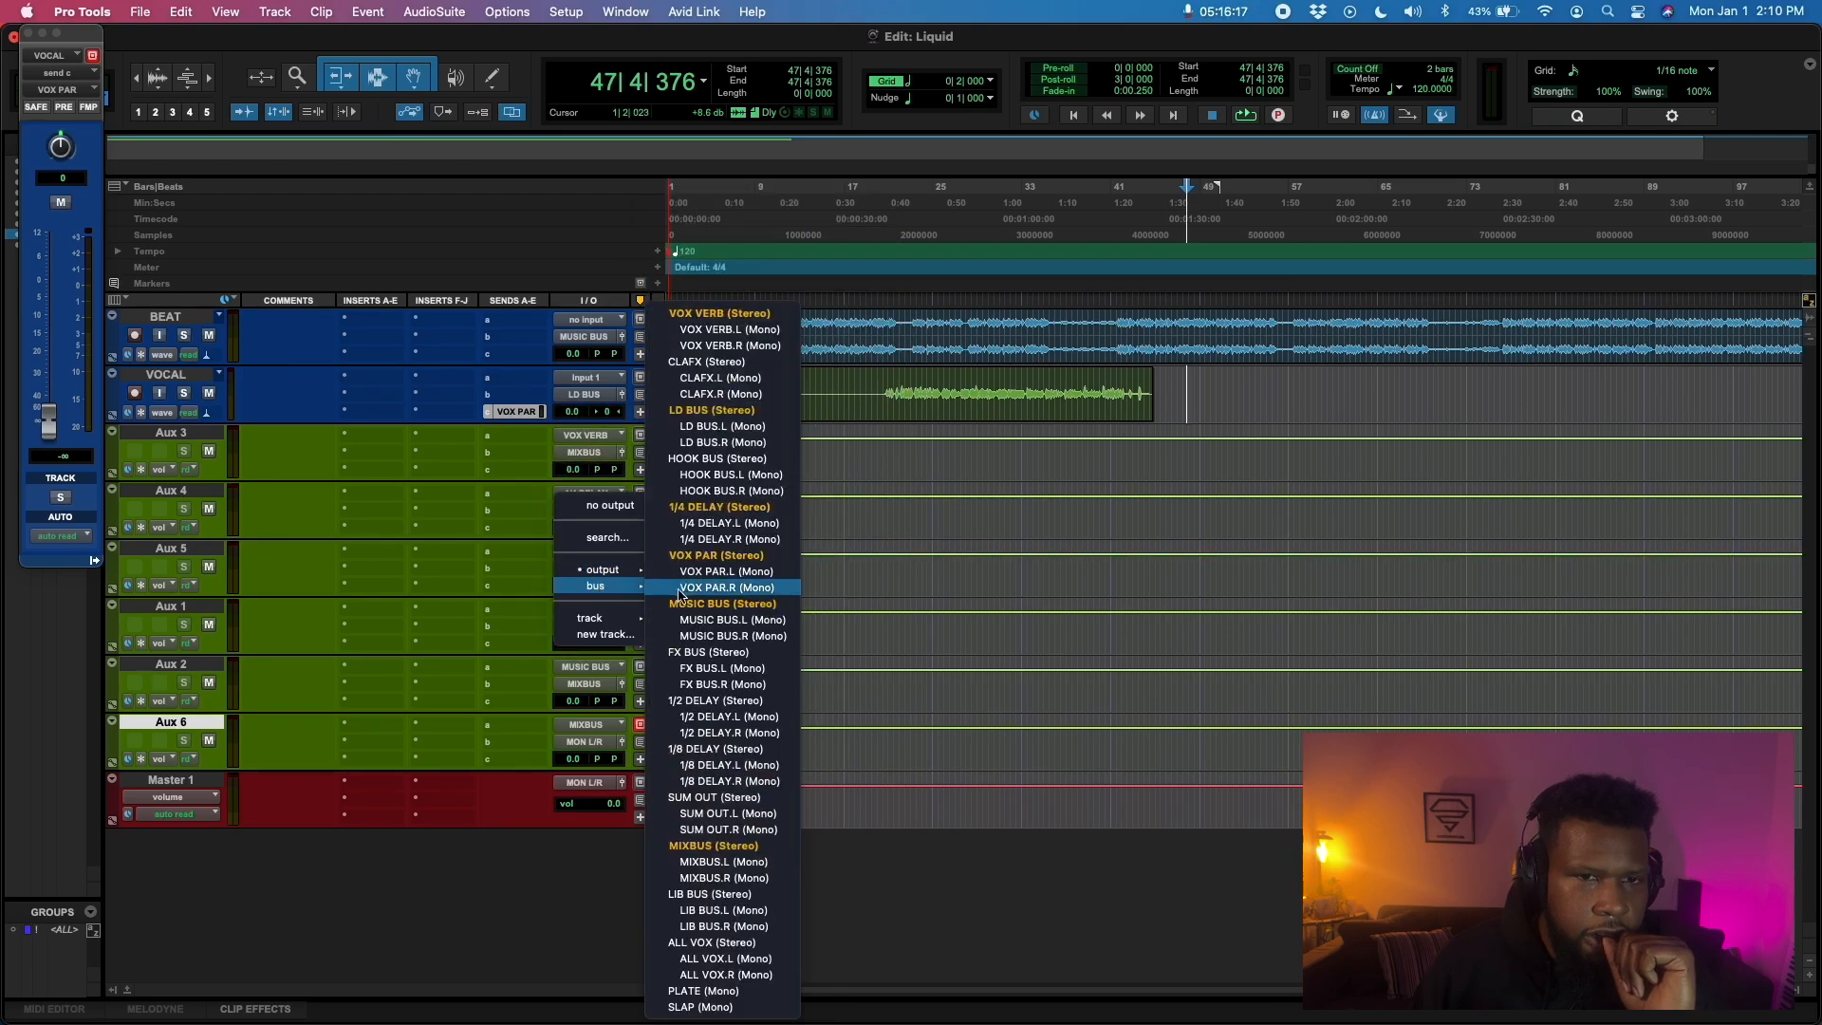
left_click(702, 942)
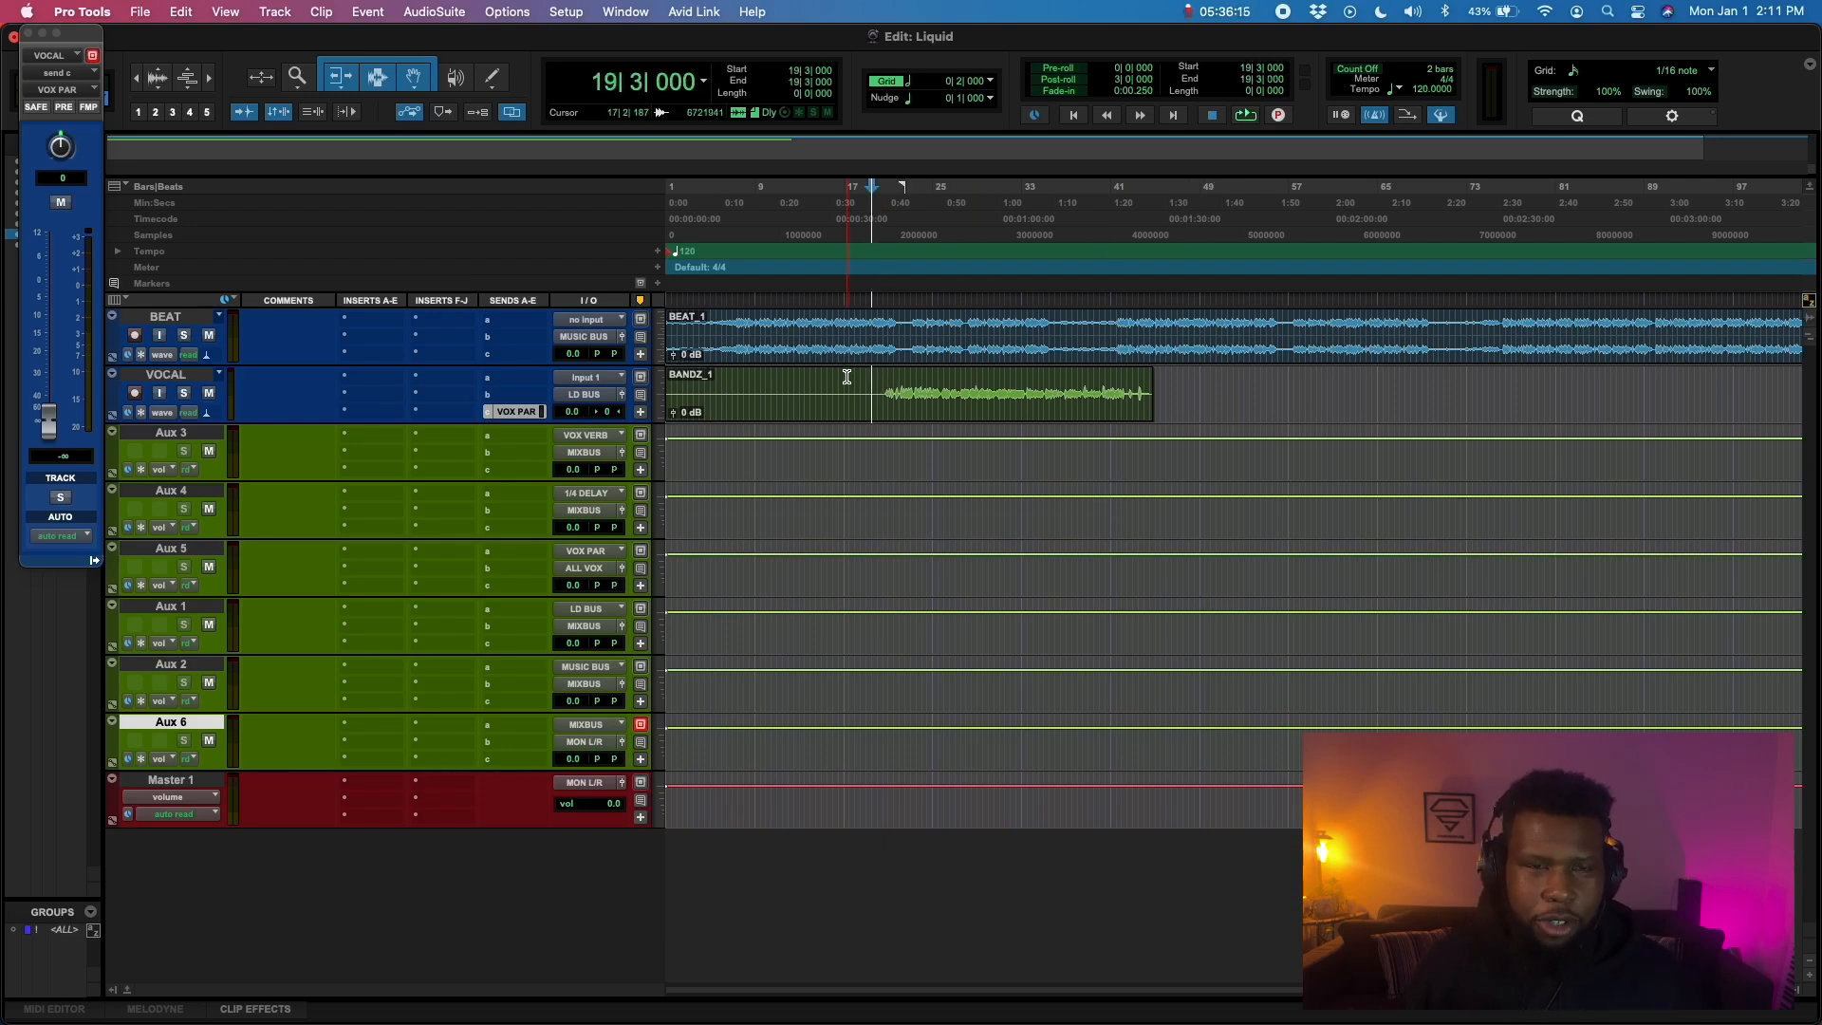
Play the session from bar 19 and insert MetaTune (mono) in the first insert slot of the VOCAL track
key("super+]")
key("super+]")
key("space")
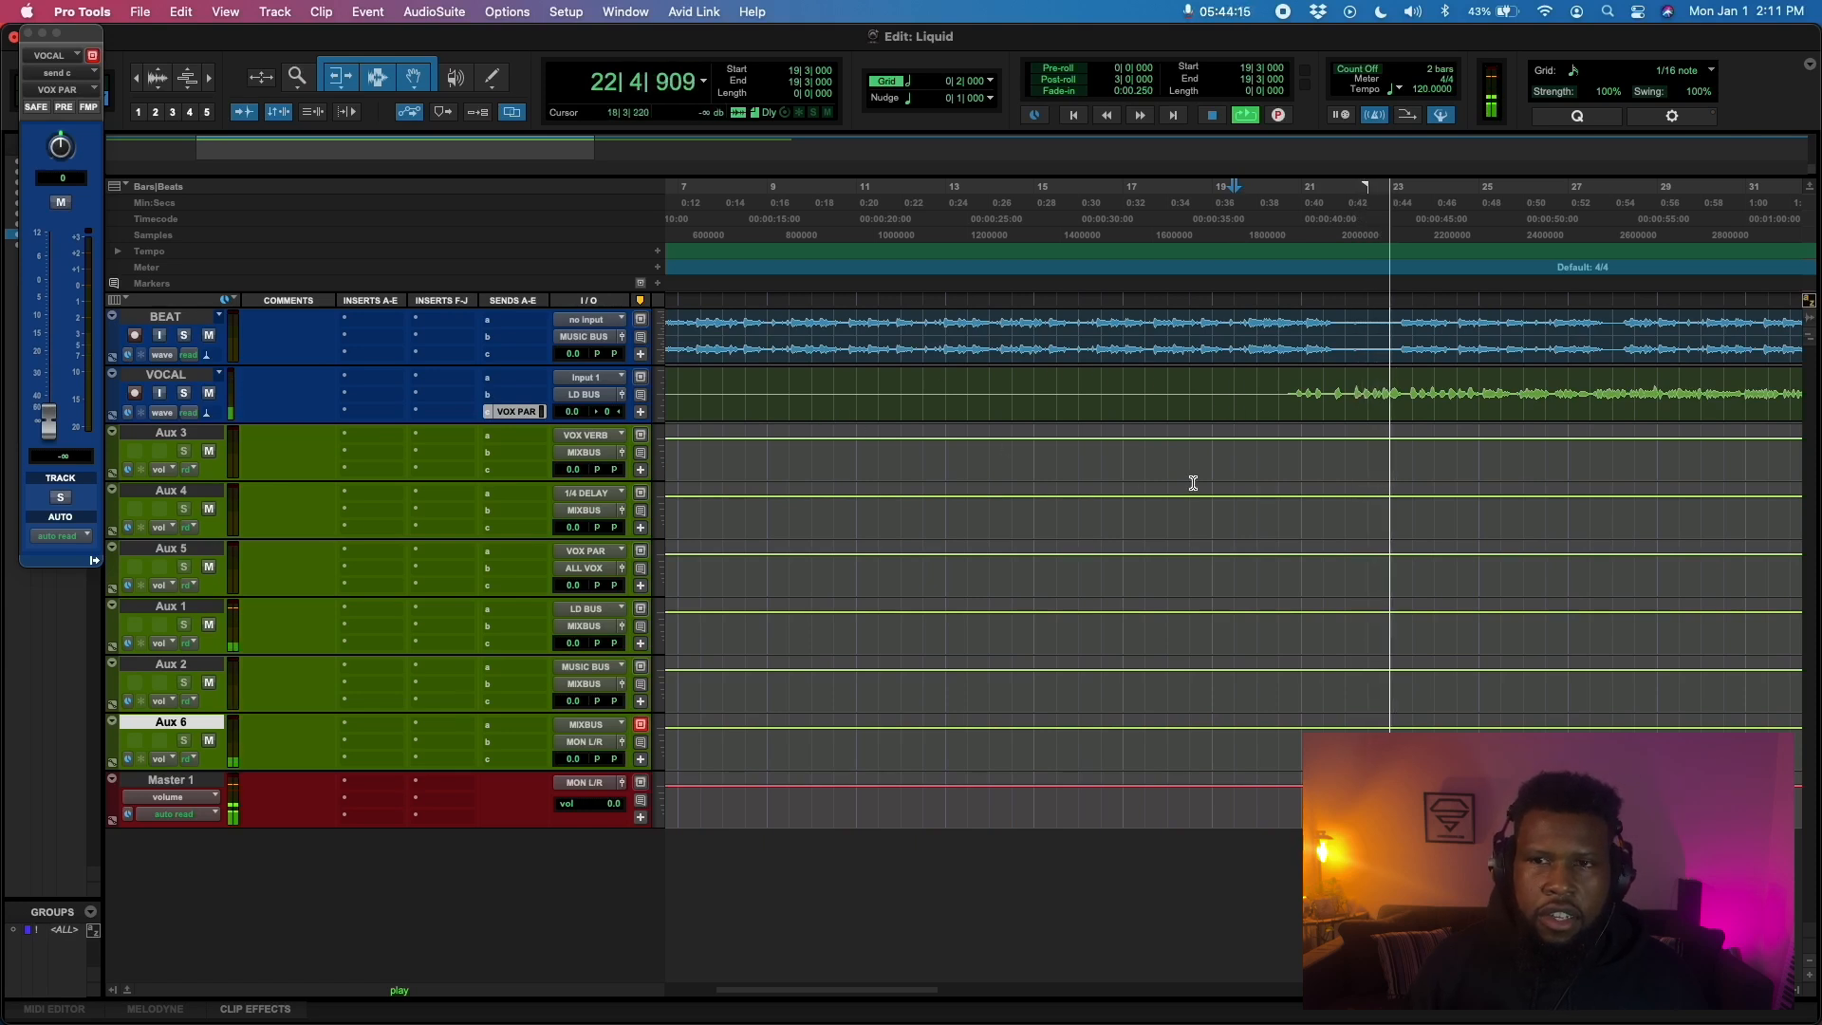
left_click(375, 387)
type("meta")
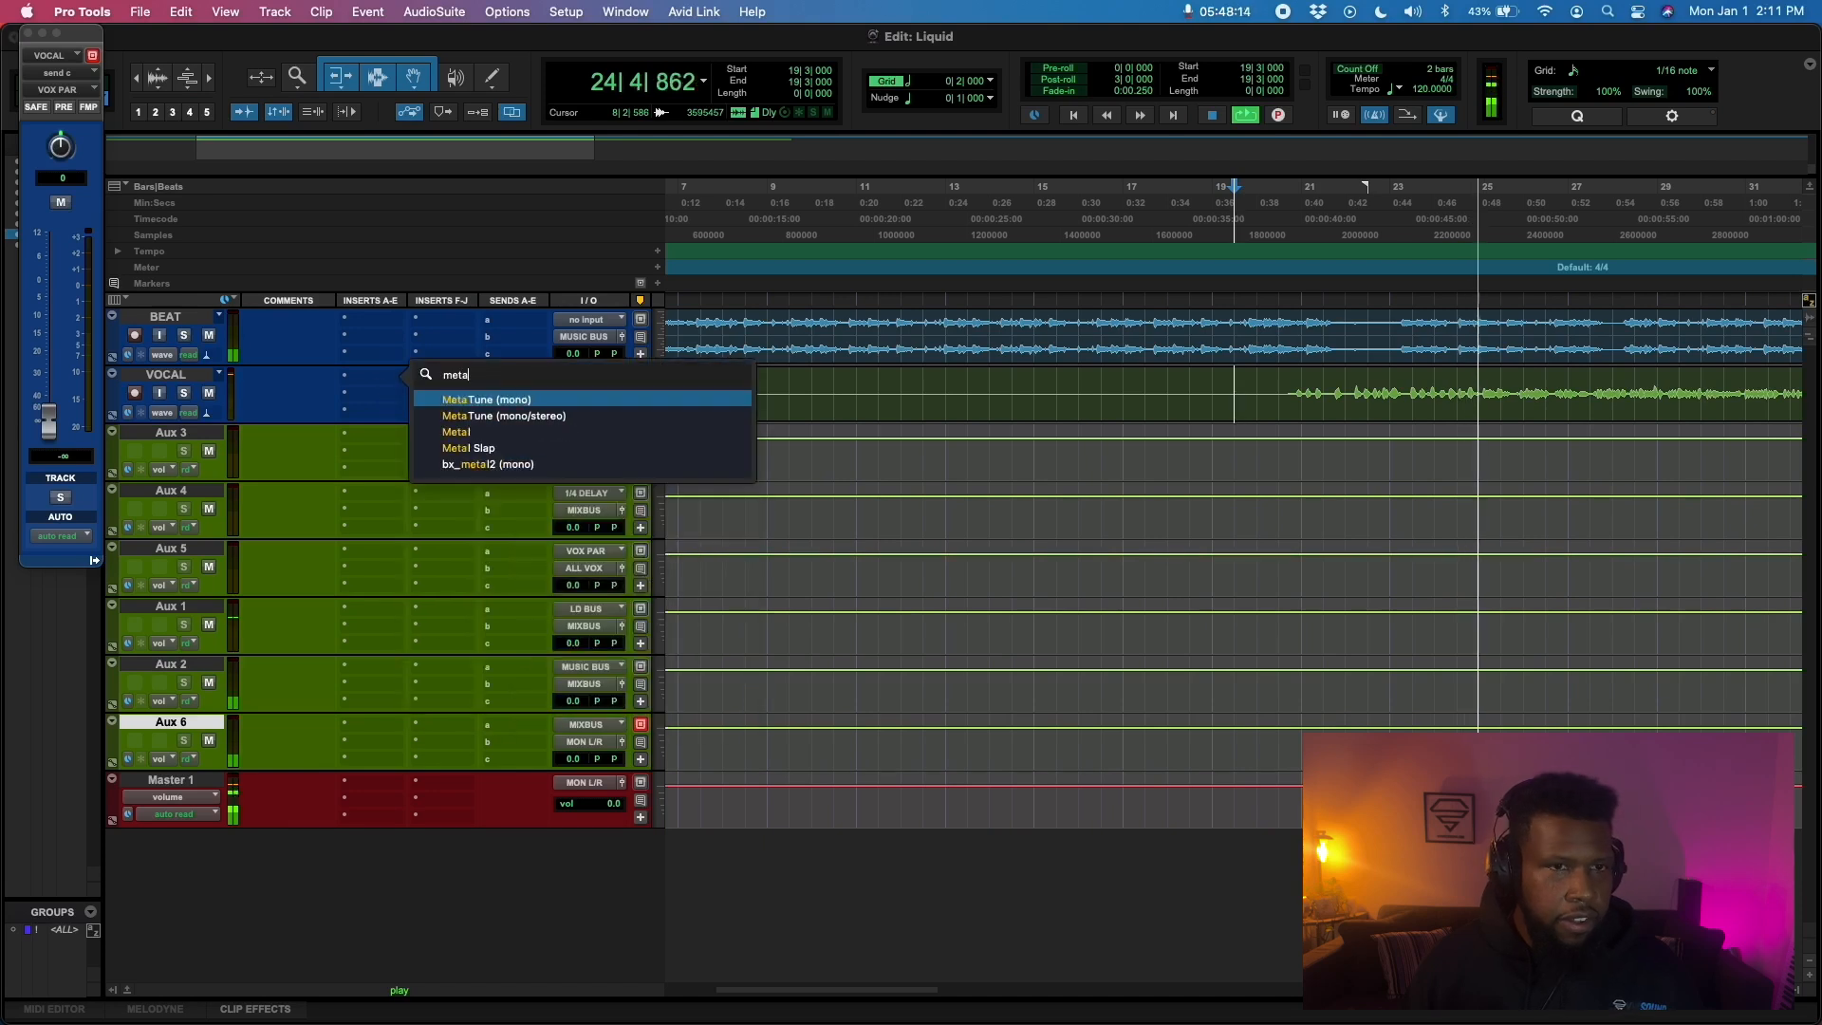
left_click(552, 399)
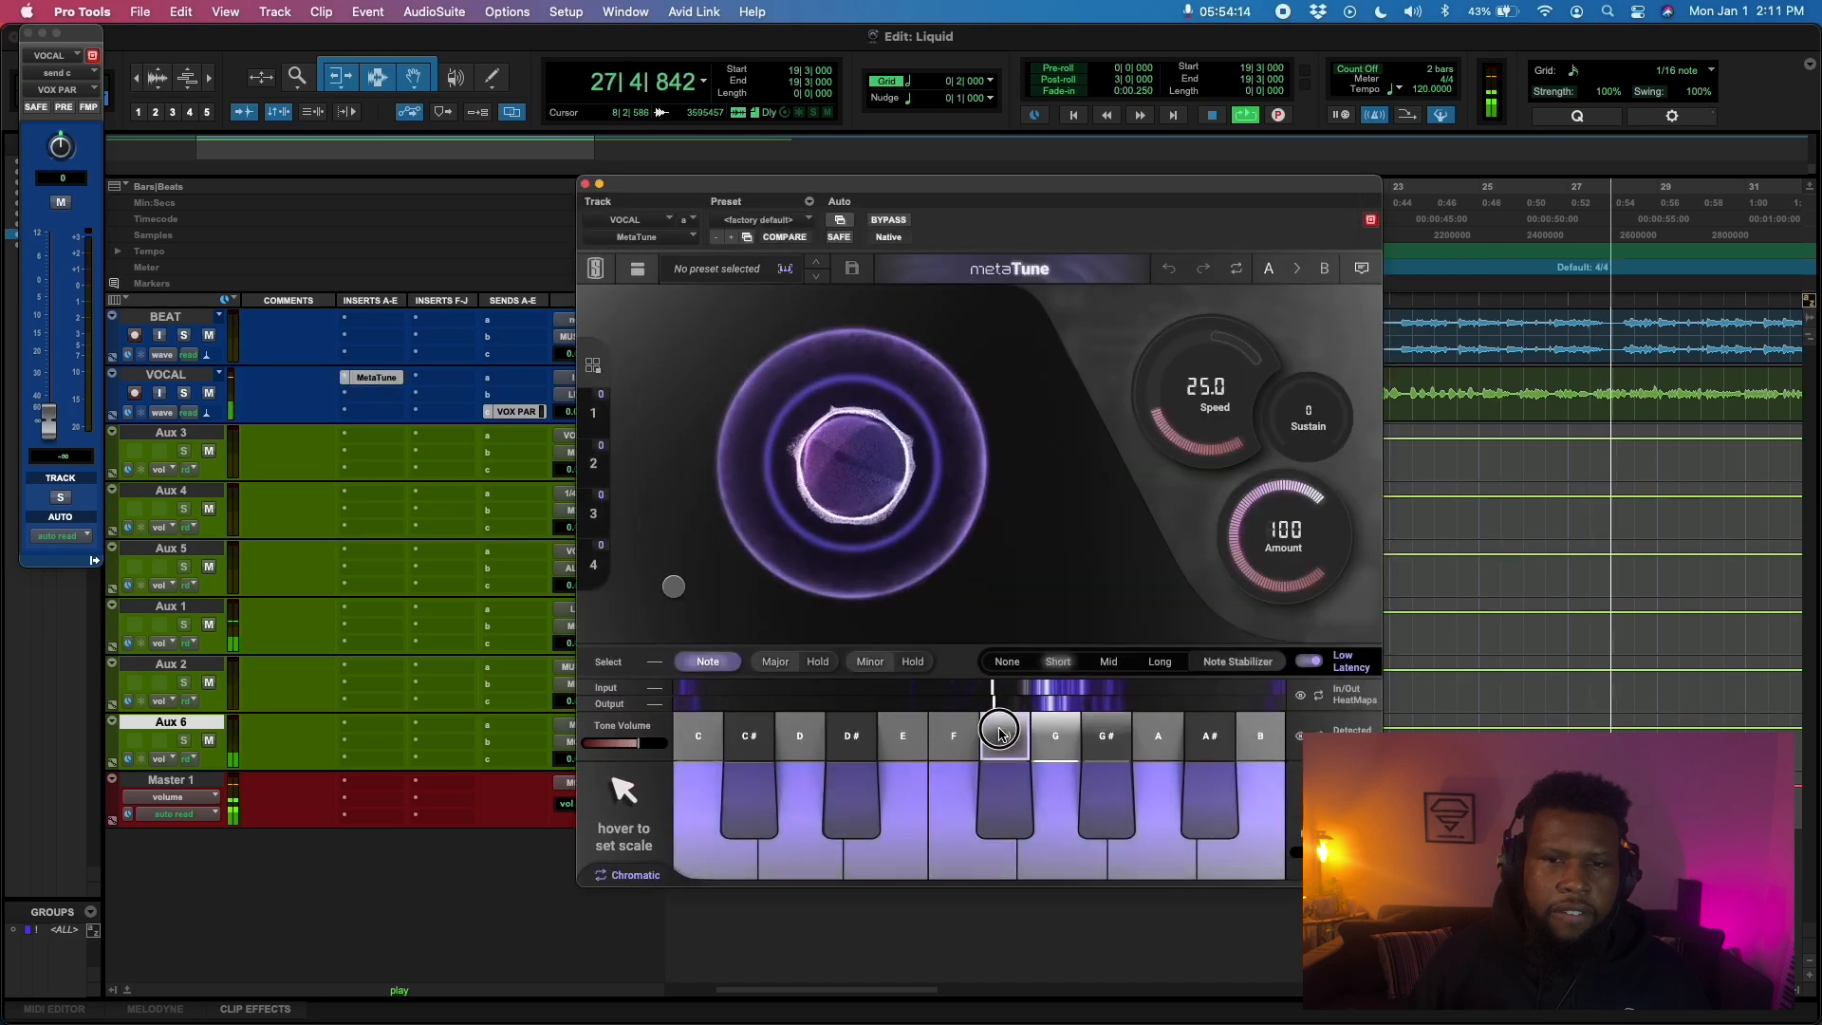
Find the song's key against playback using MetaTune's note keyboard, and set its scale to C minor
key("space")
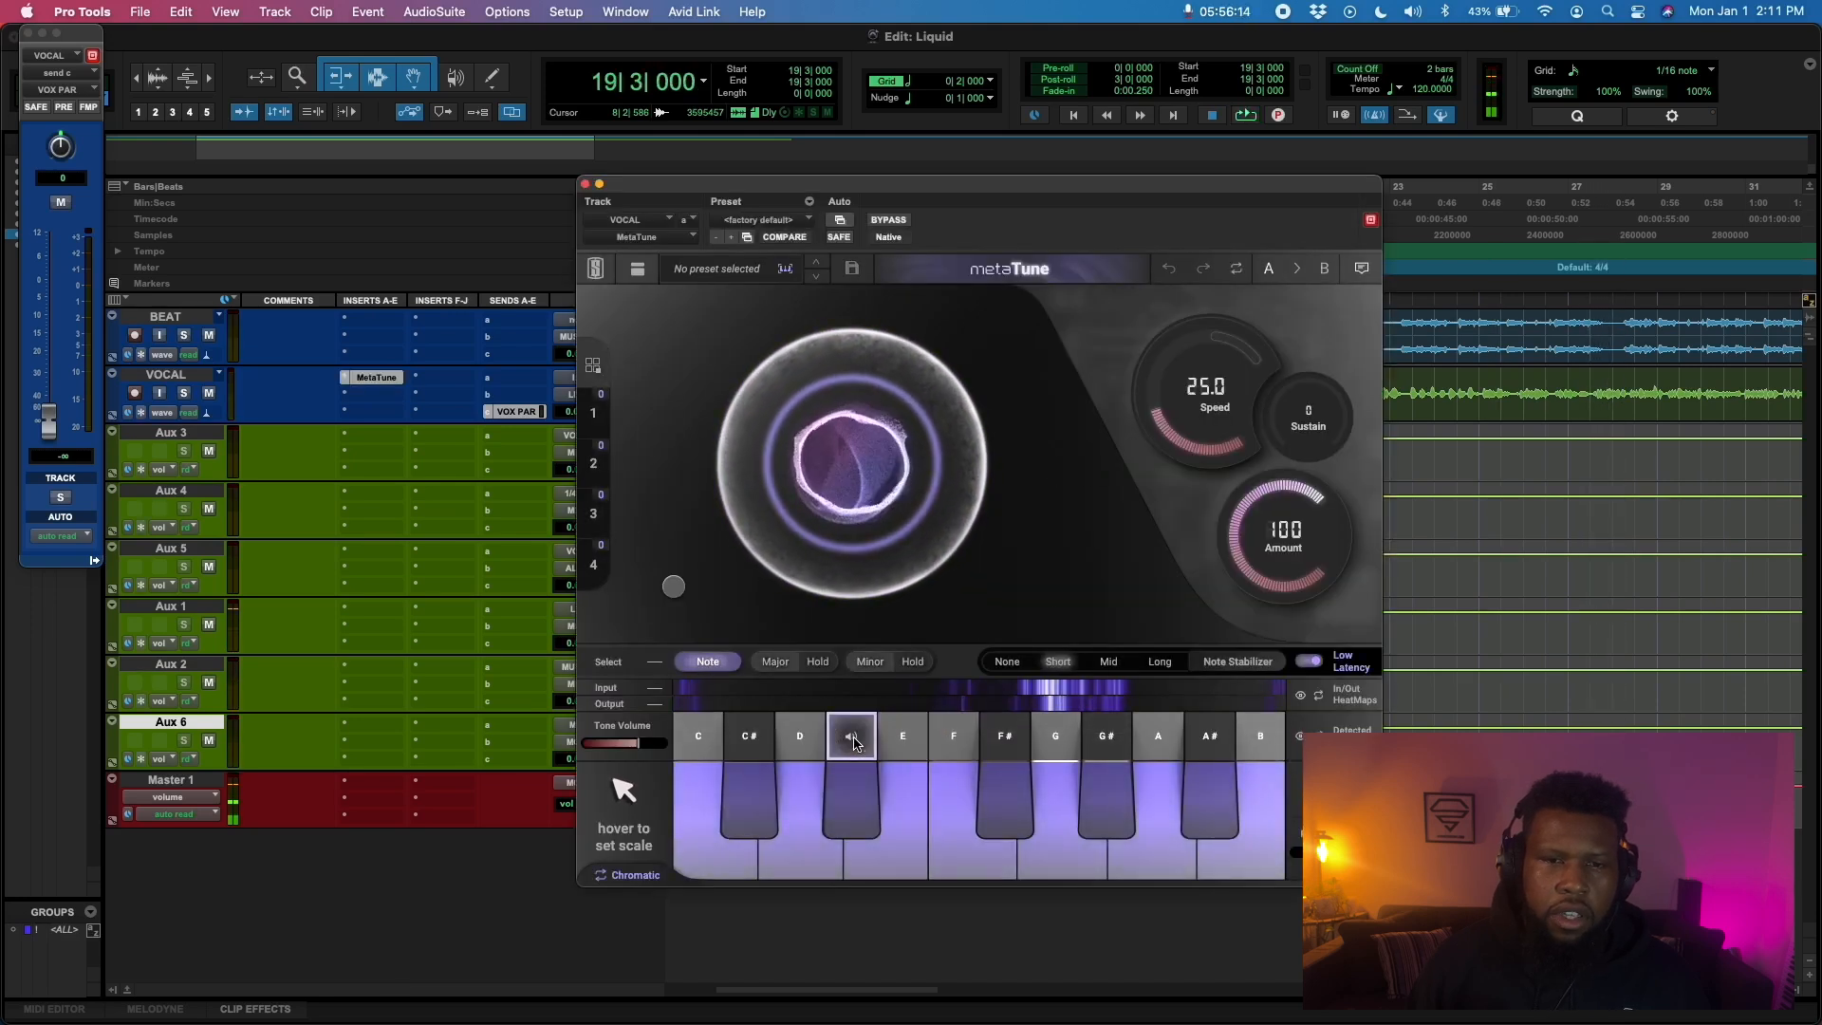
key("space")
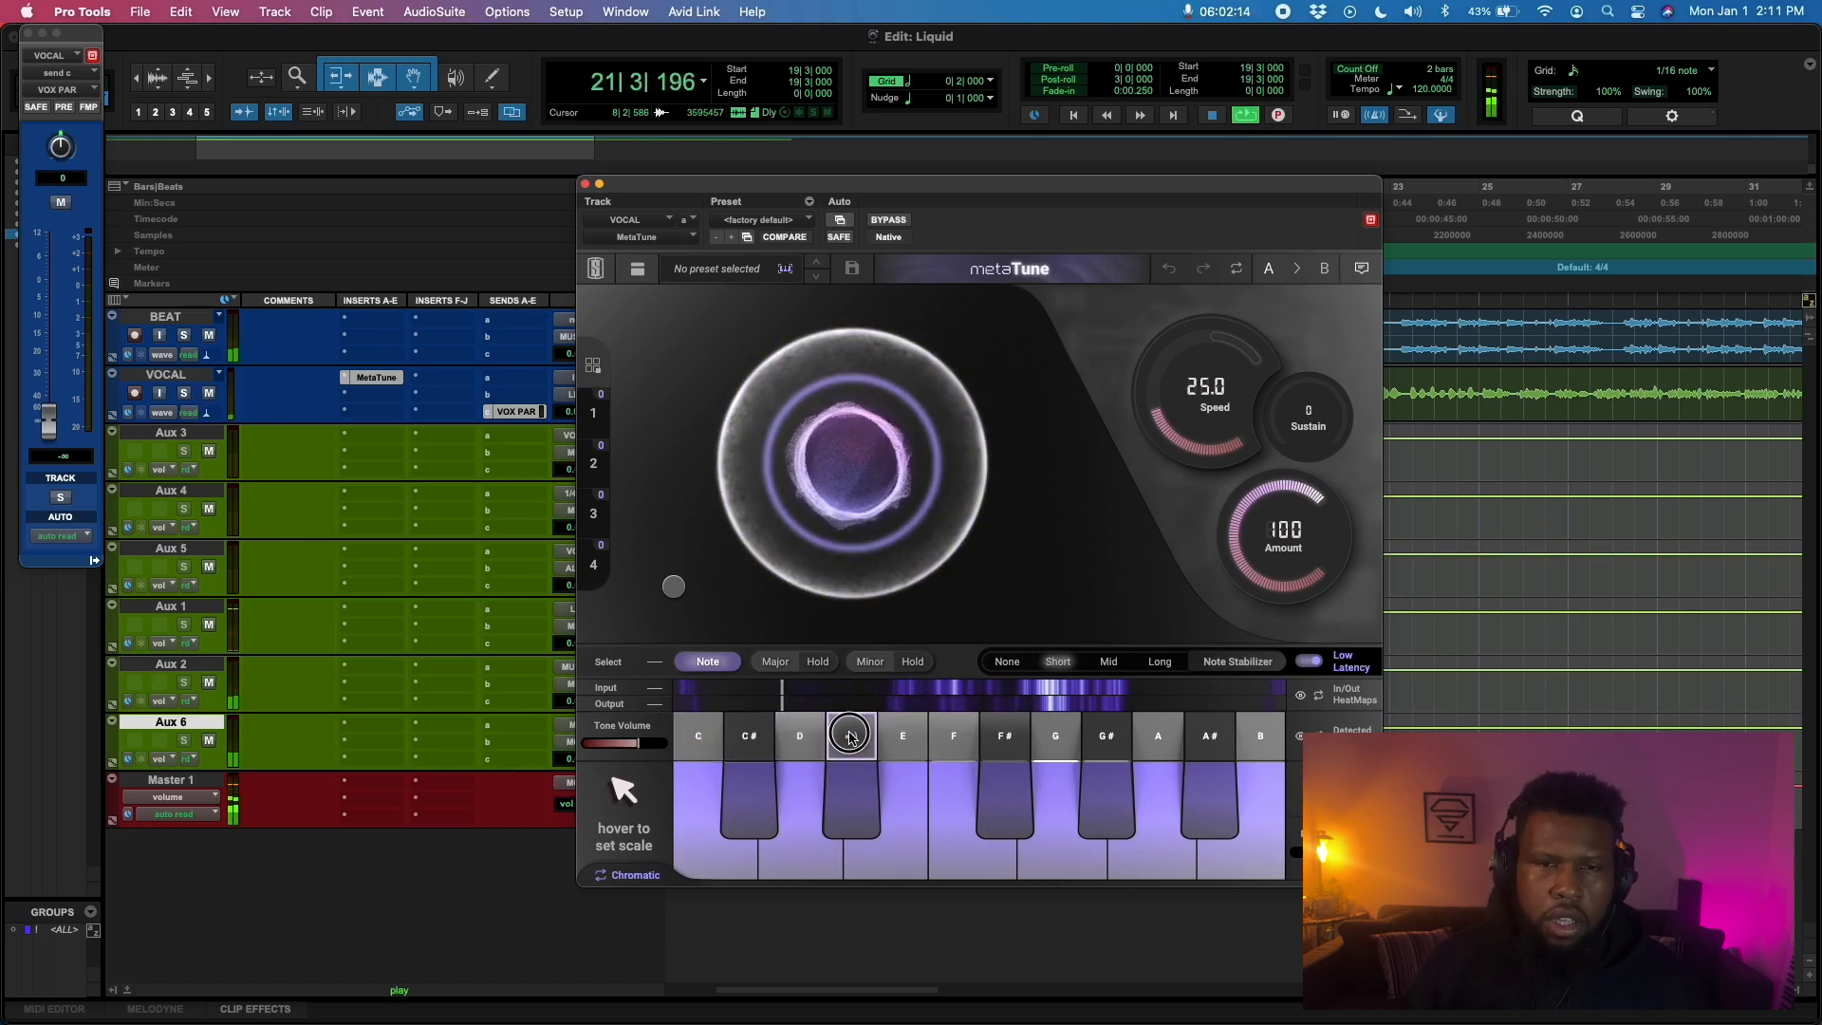
mouse_move(613, 802)
key("space")
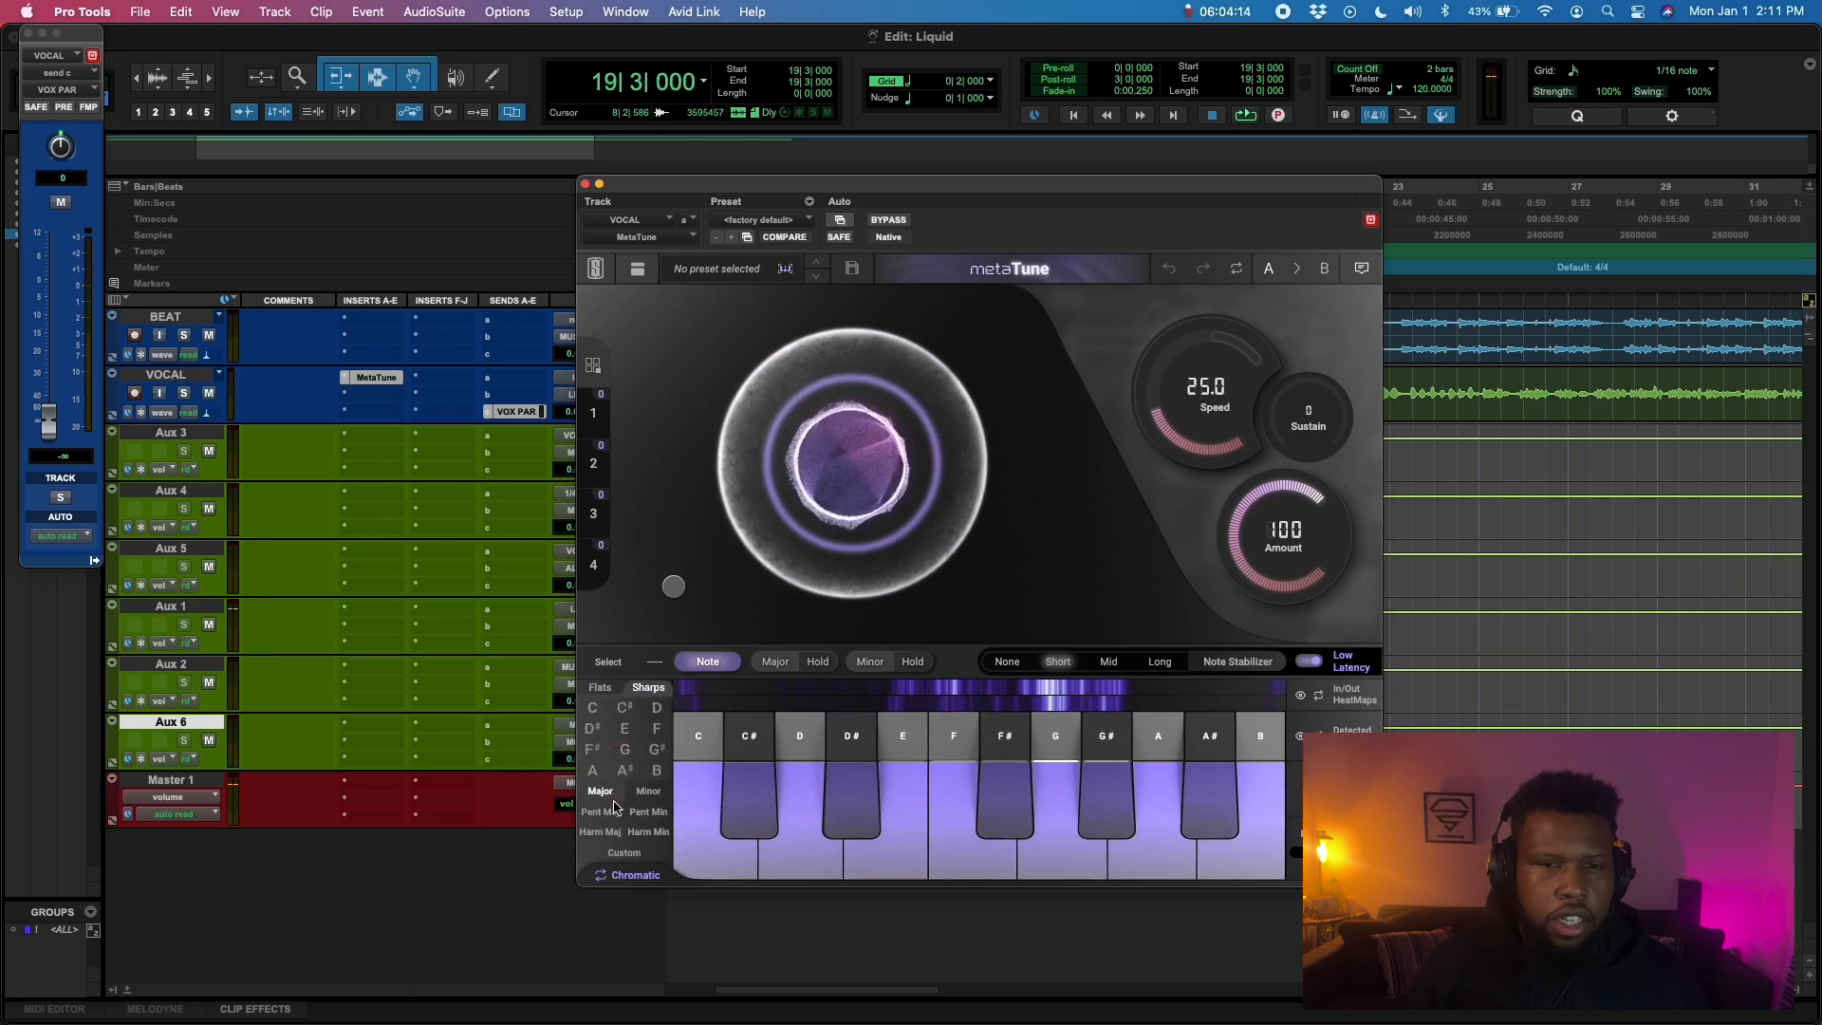
left_click(593, 709)
left_click(646, 791)
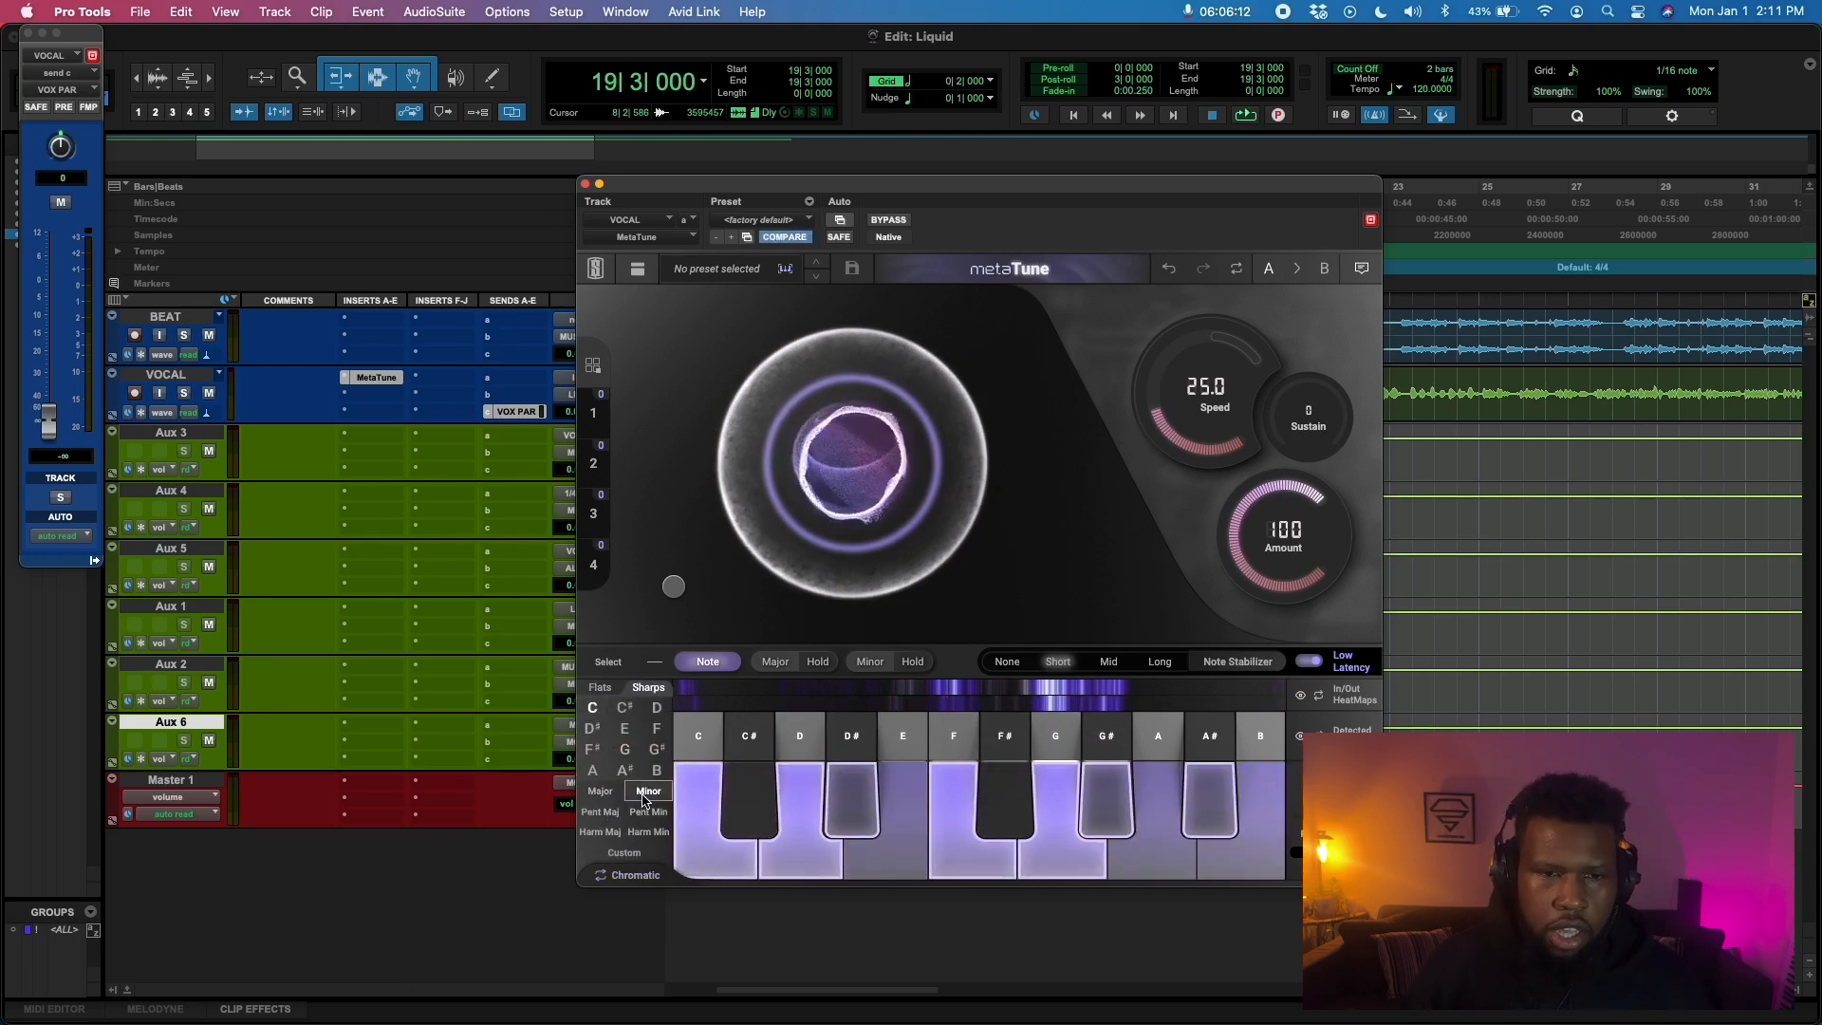
Lower MetaTune's Speed and raise Sustain to 40 while listening, and close the plug-in
key("space")
mouse_move(1199, 356)
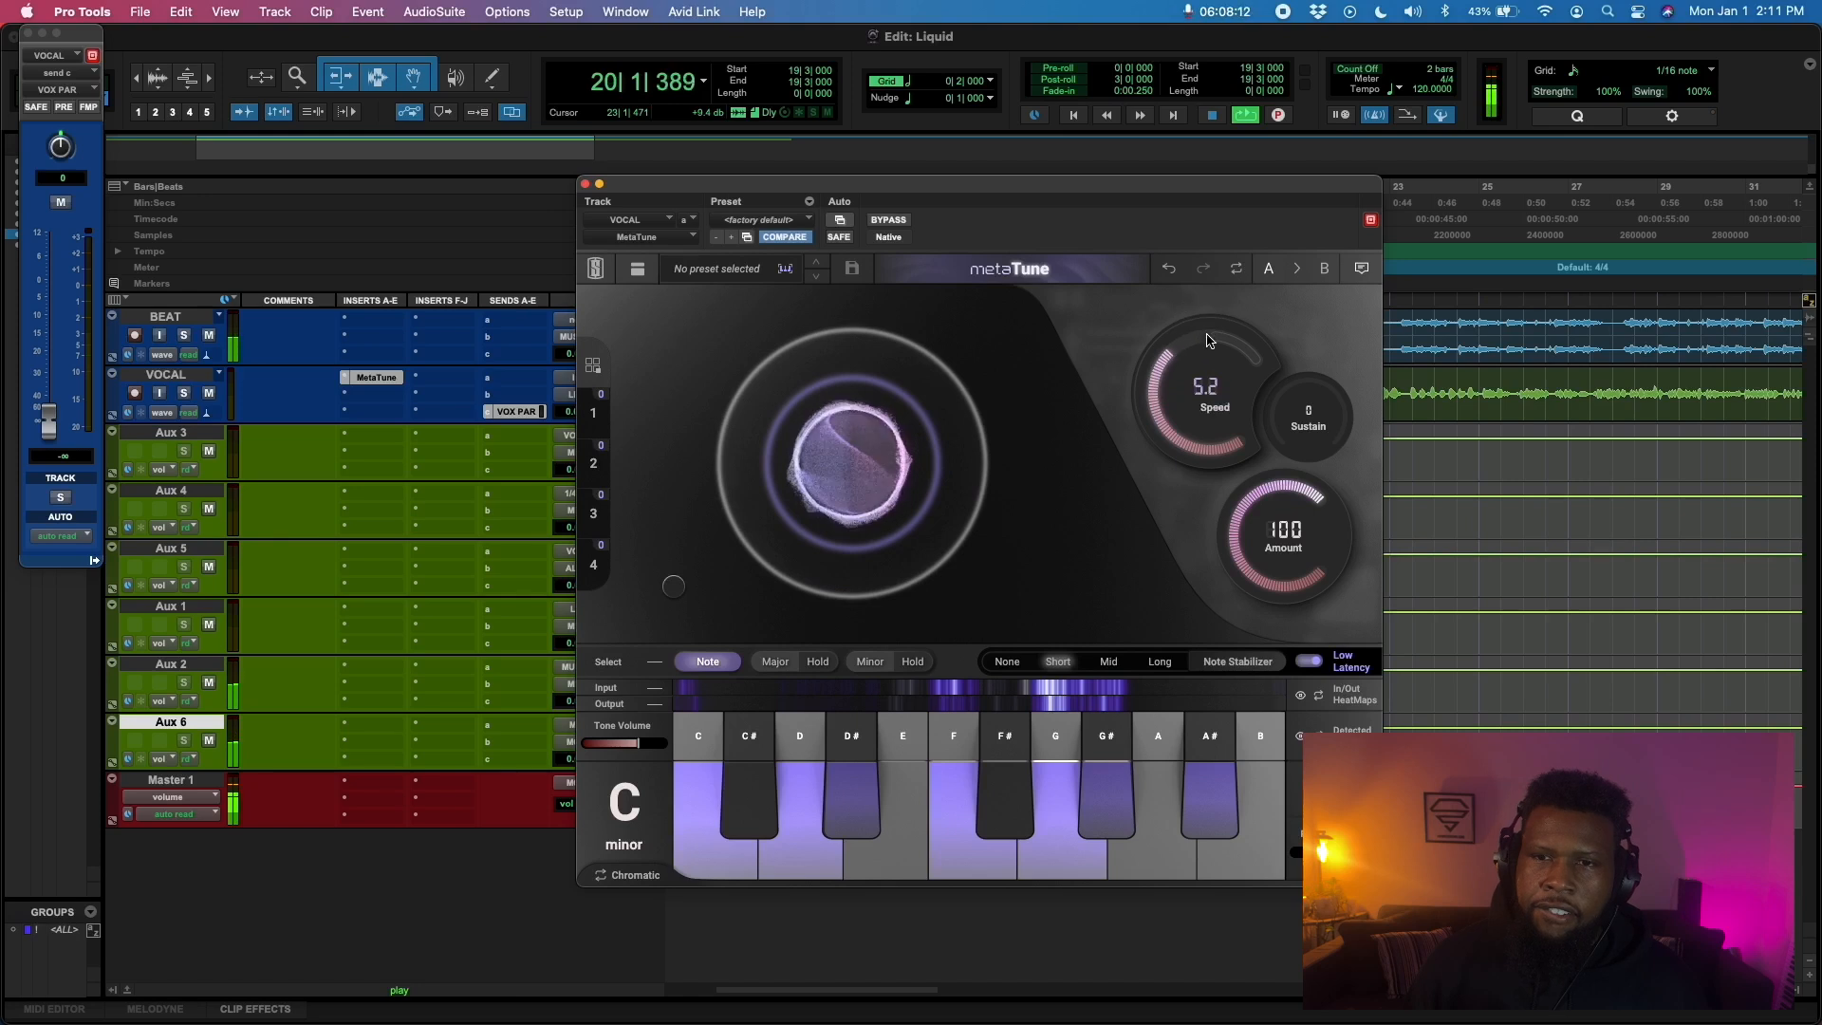
left_click_drag(1300, 328, 1300, 309)
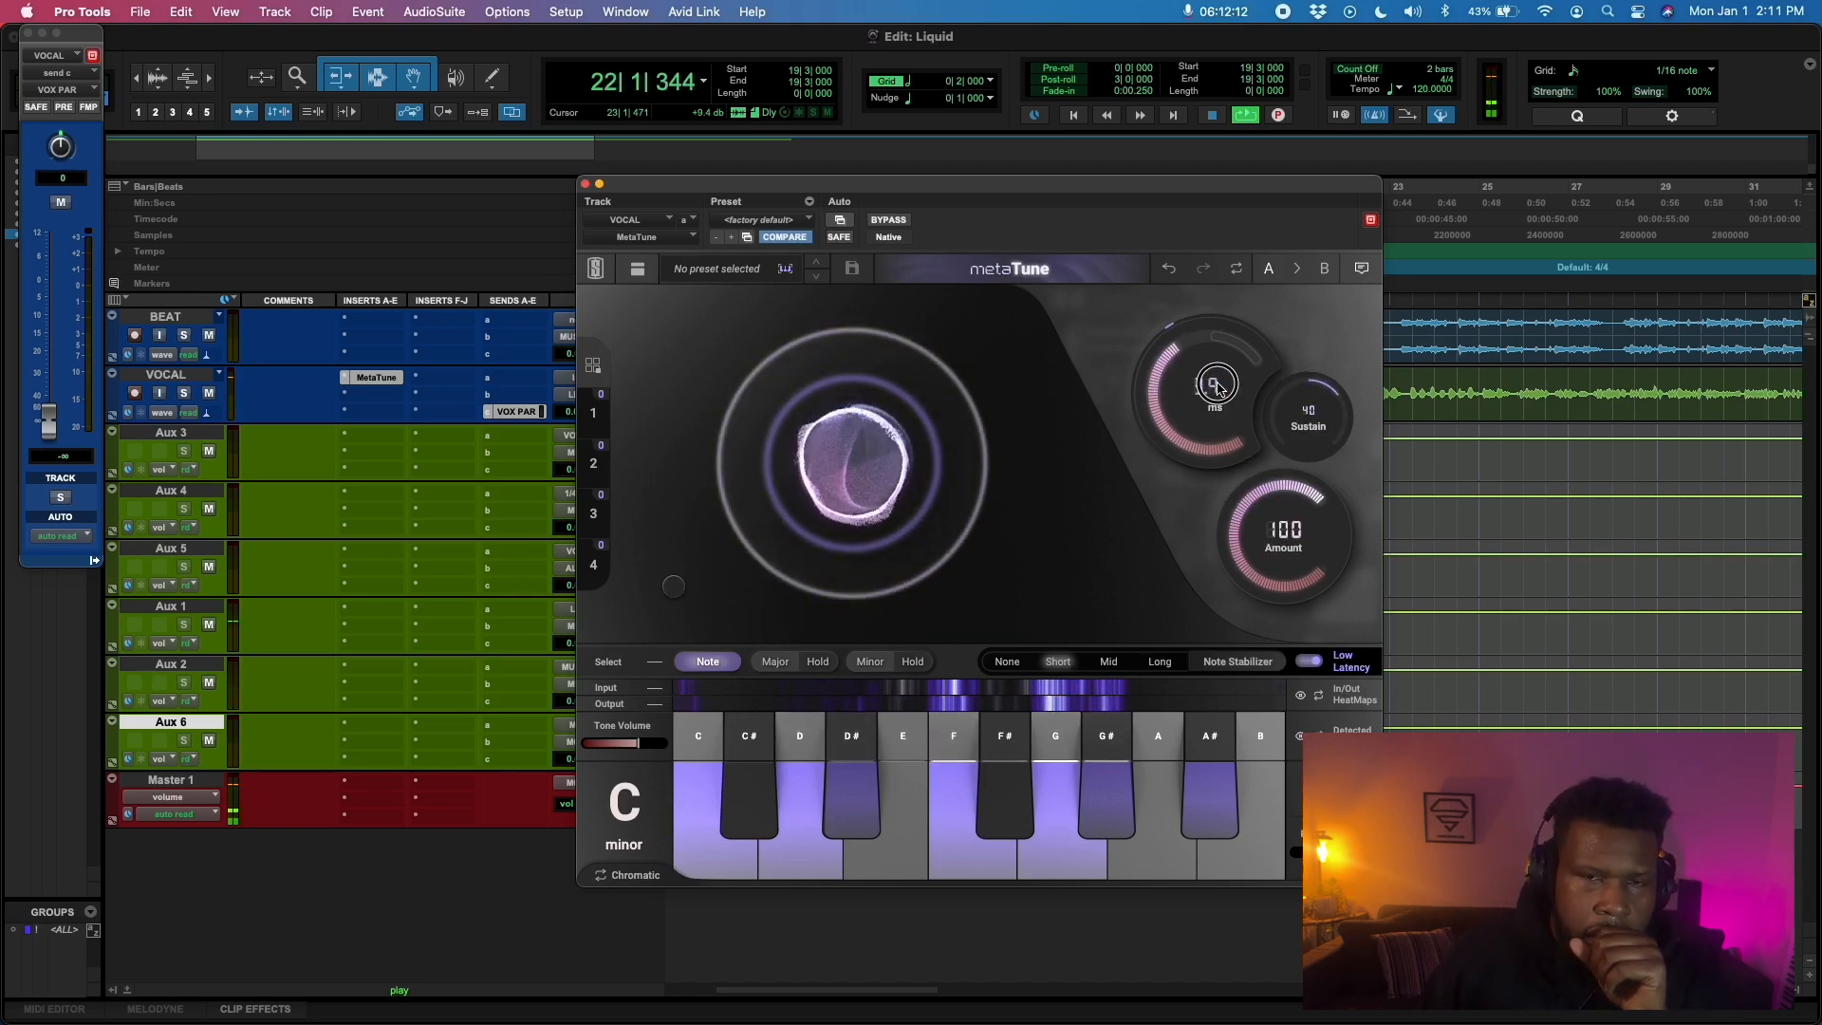
left_click(585, 183)
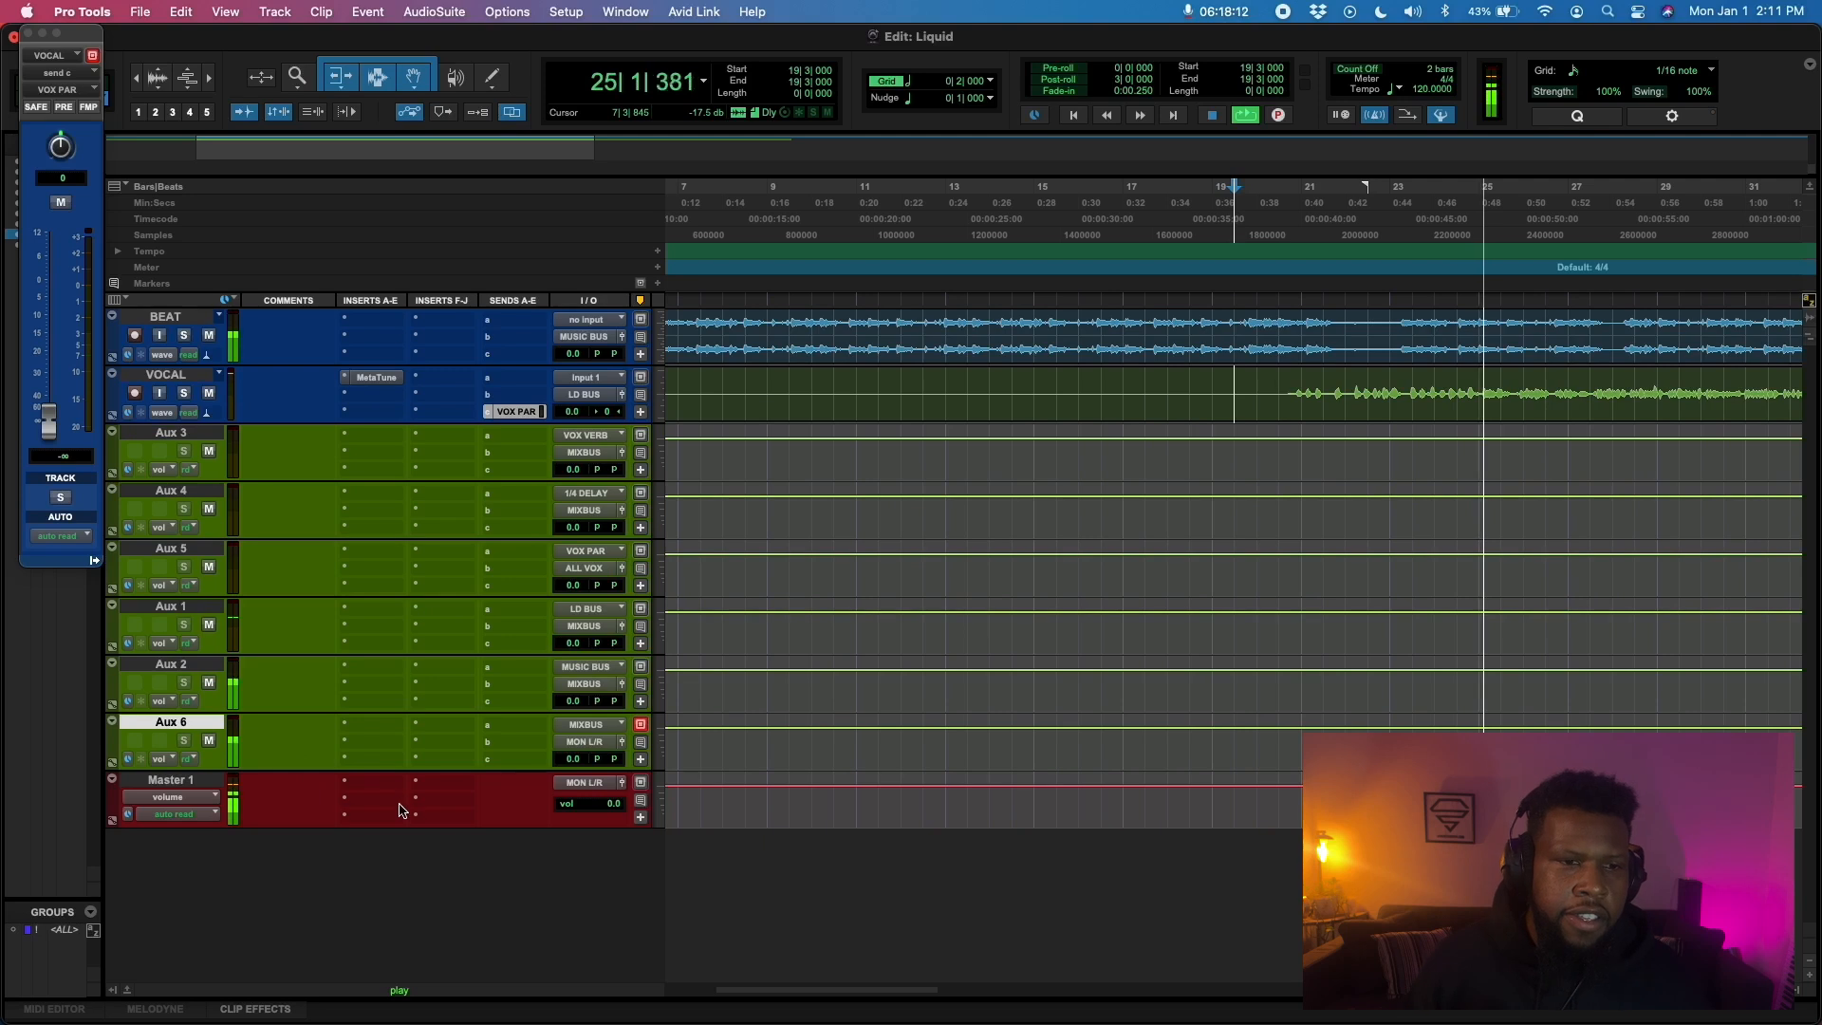
key("space")
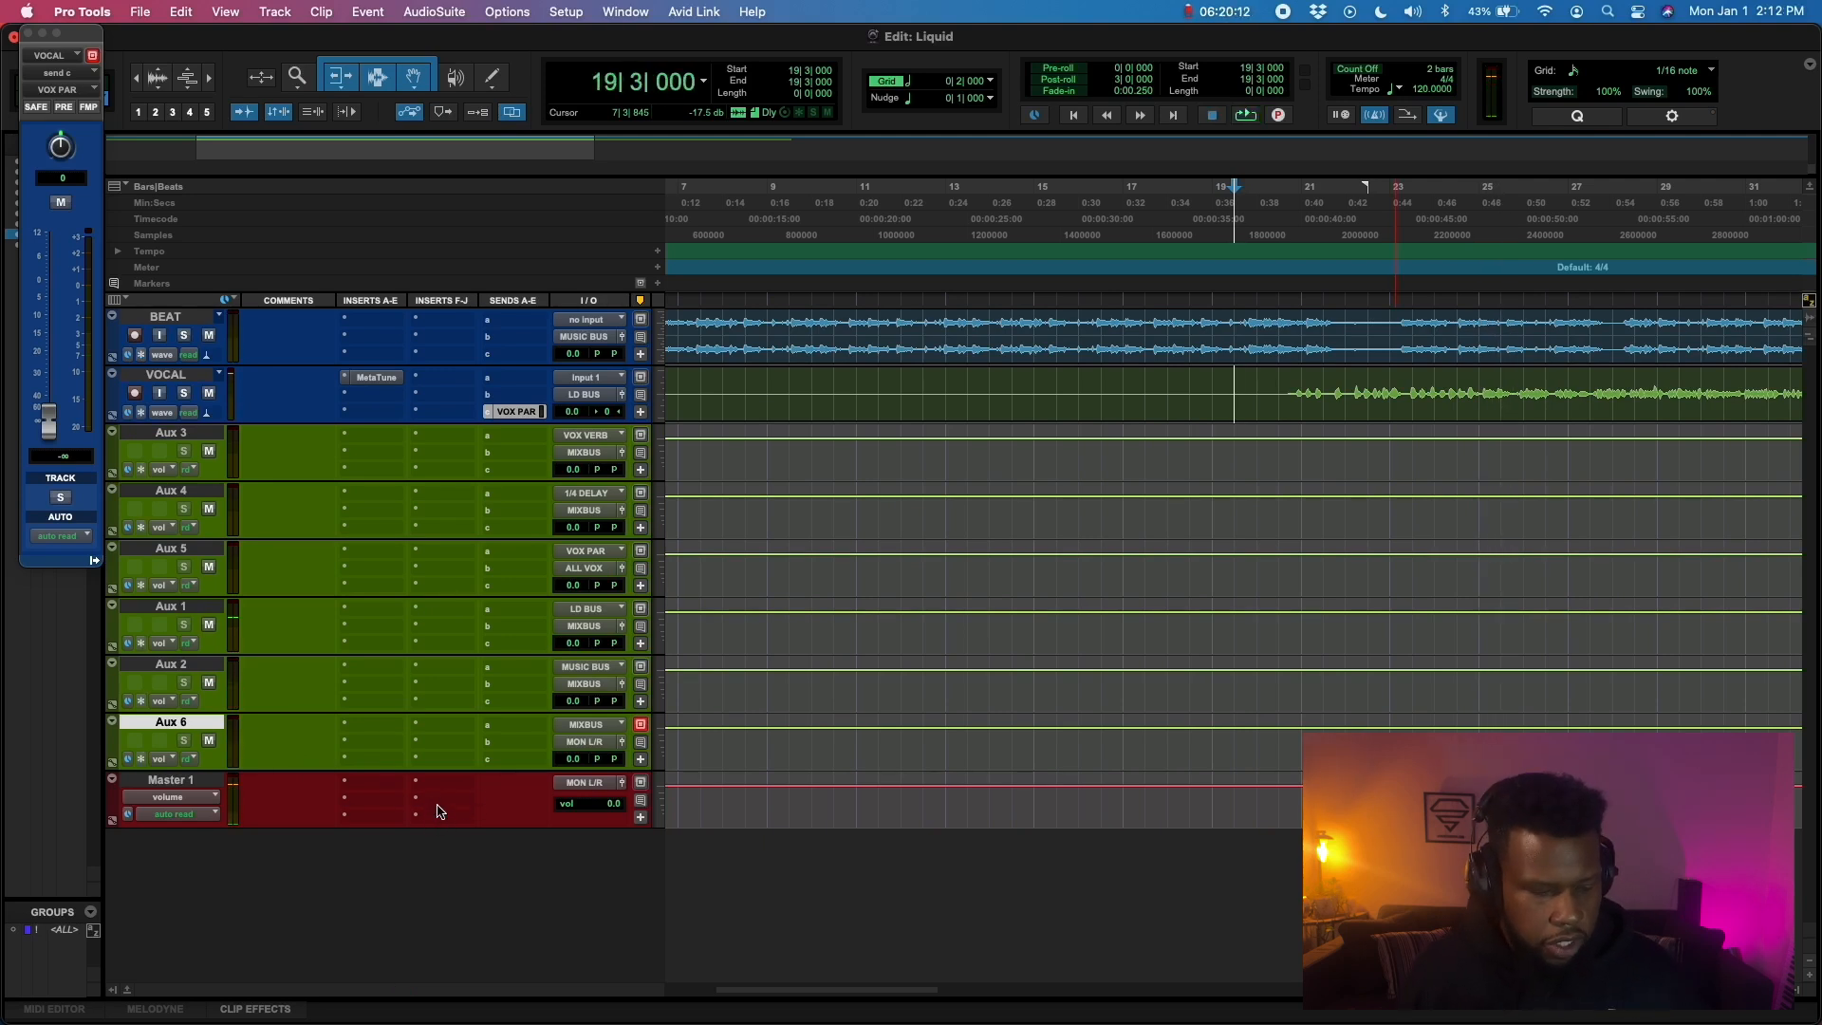
Insert Youlean Loudness Meter 2 (stereo) on Master 1 and measure the loudness of the playback
left_click(439, 812)
type("youlean")
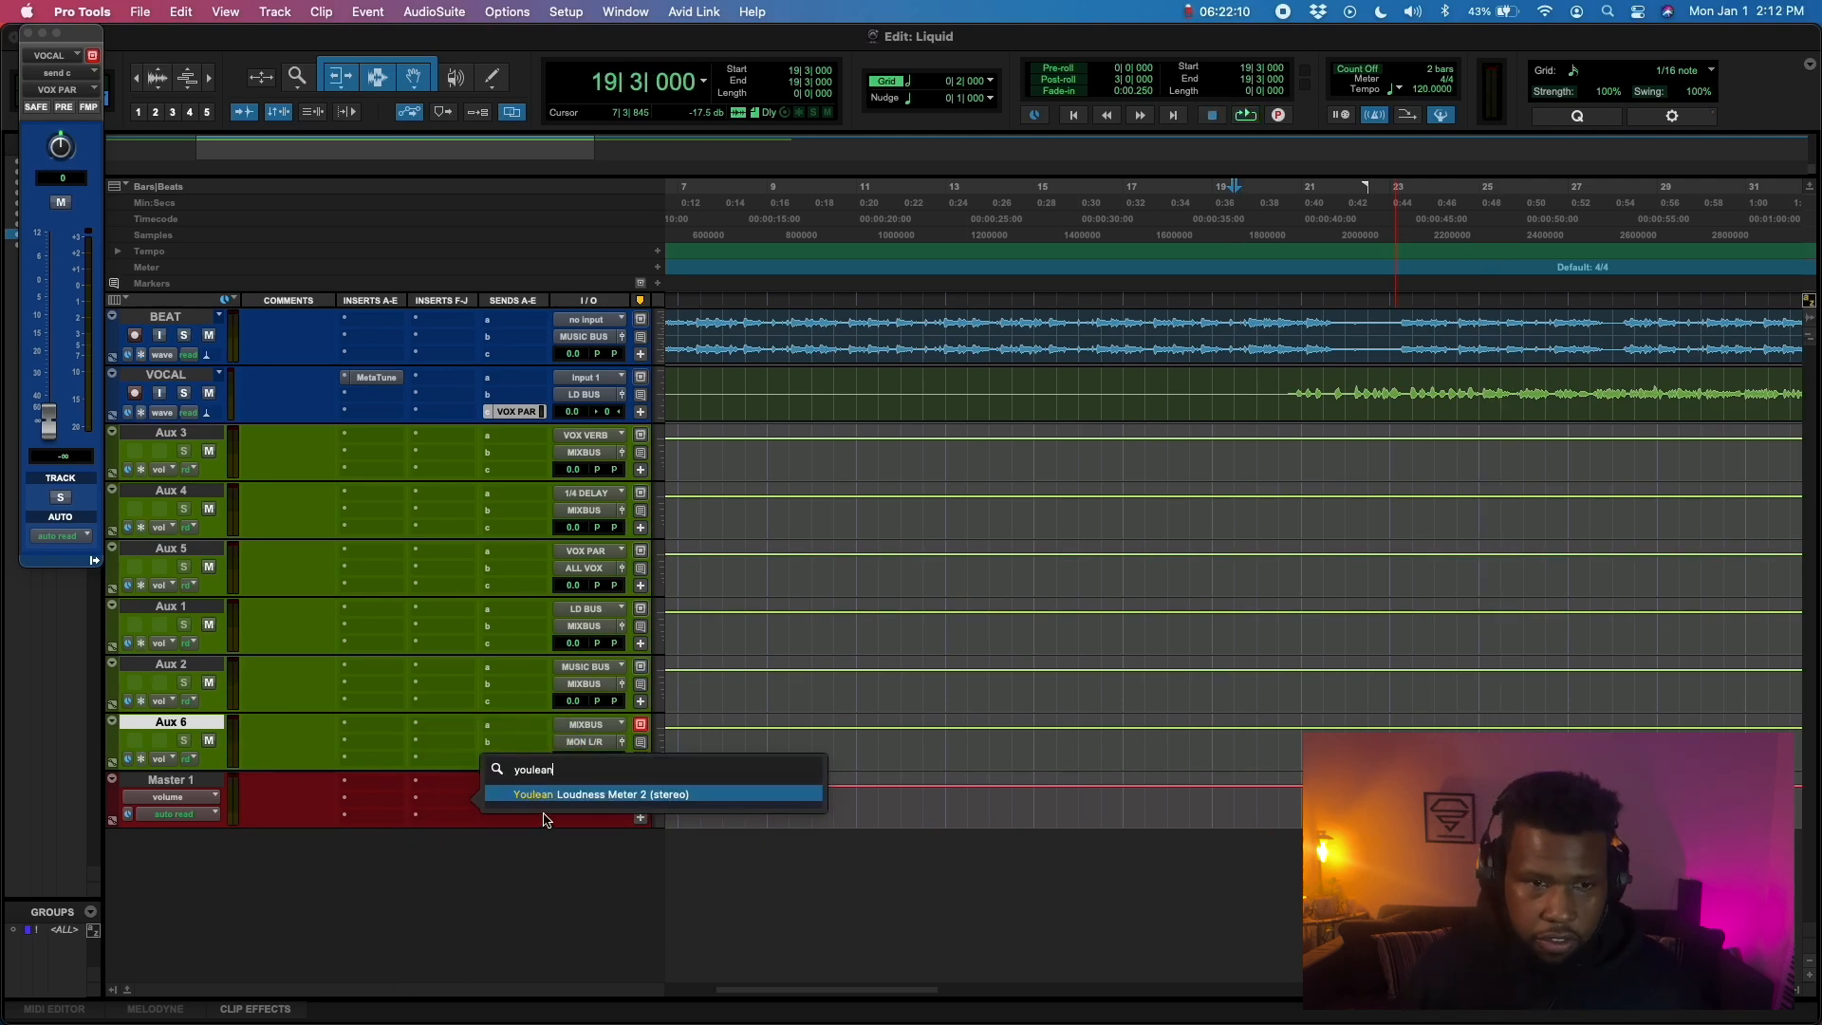
left_click(581, 794)
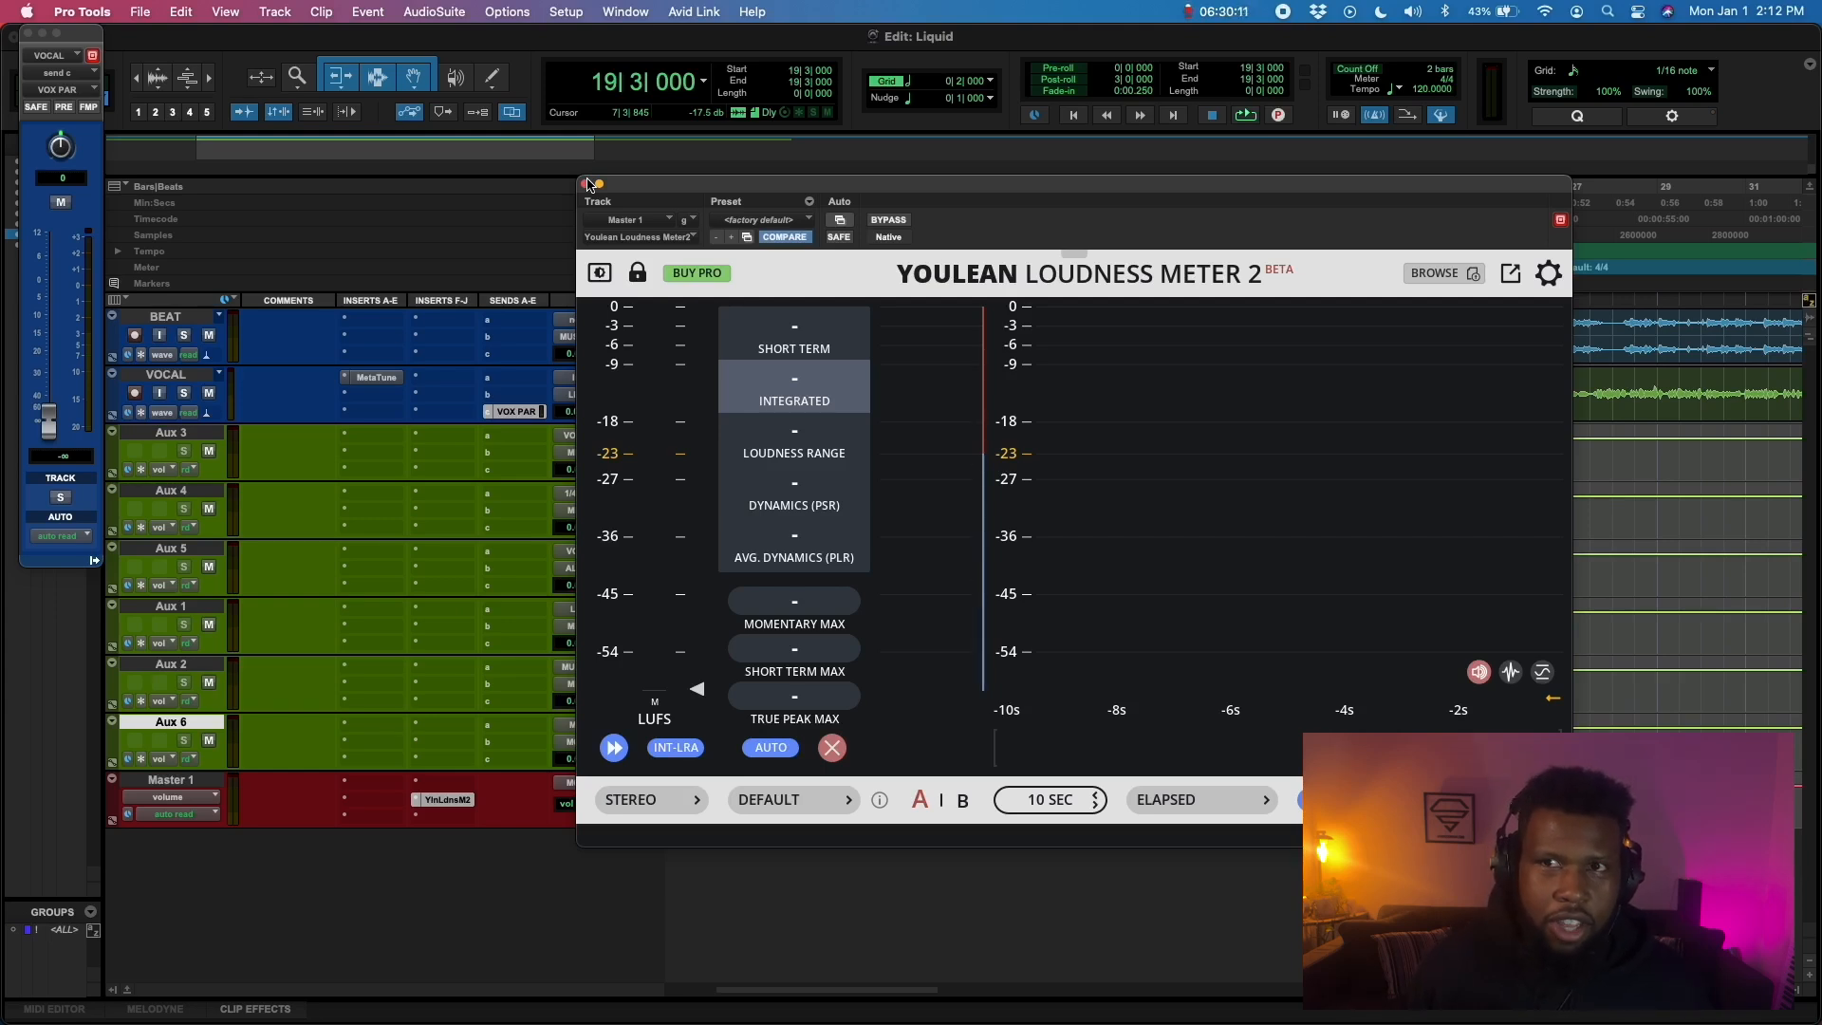
key("space")
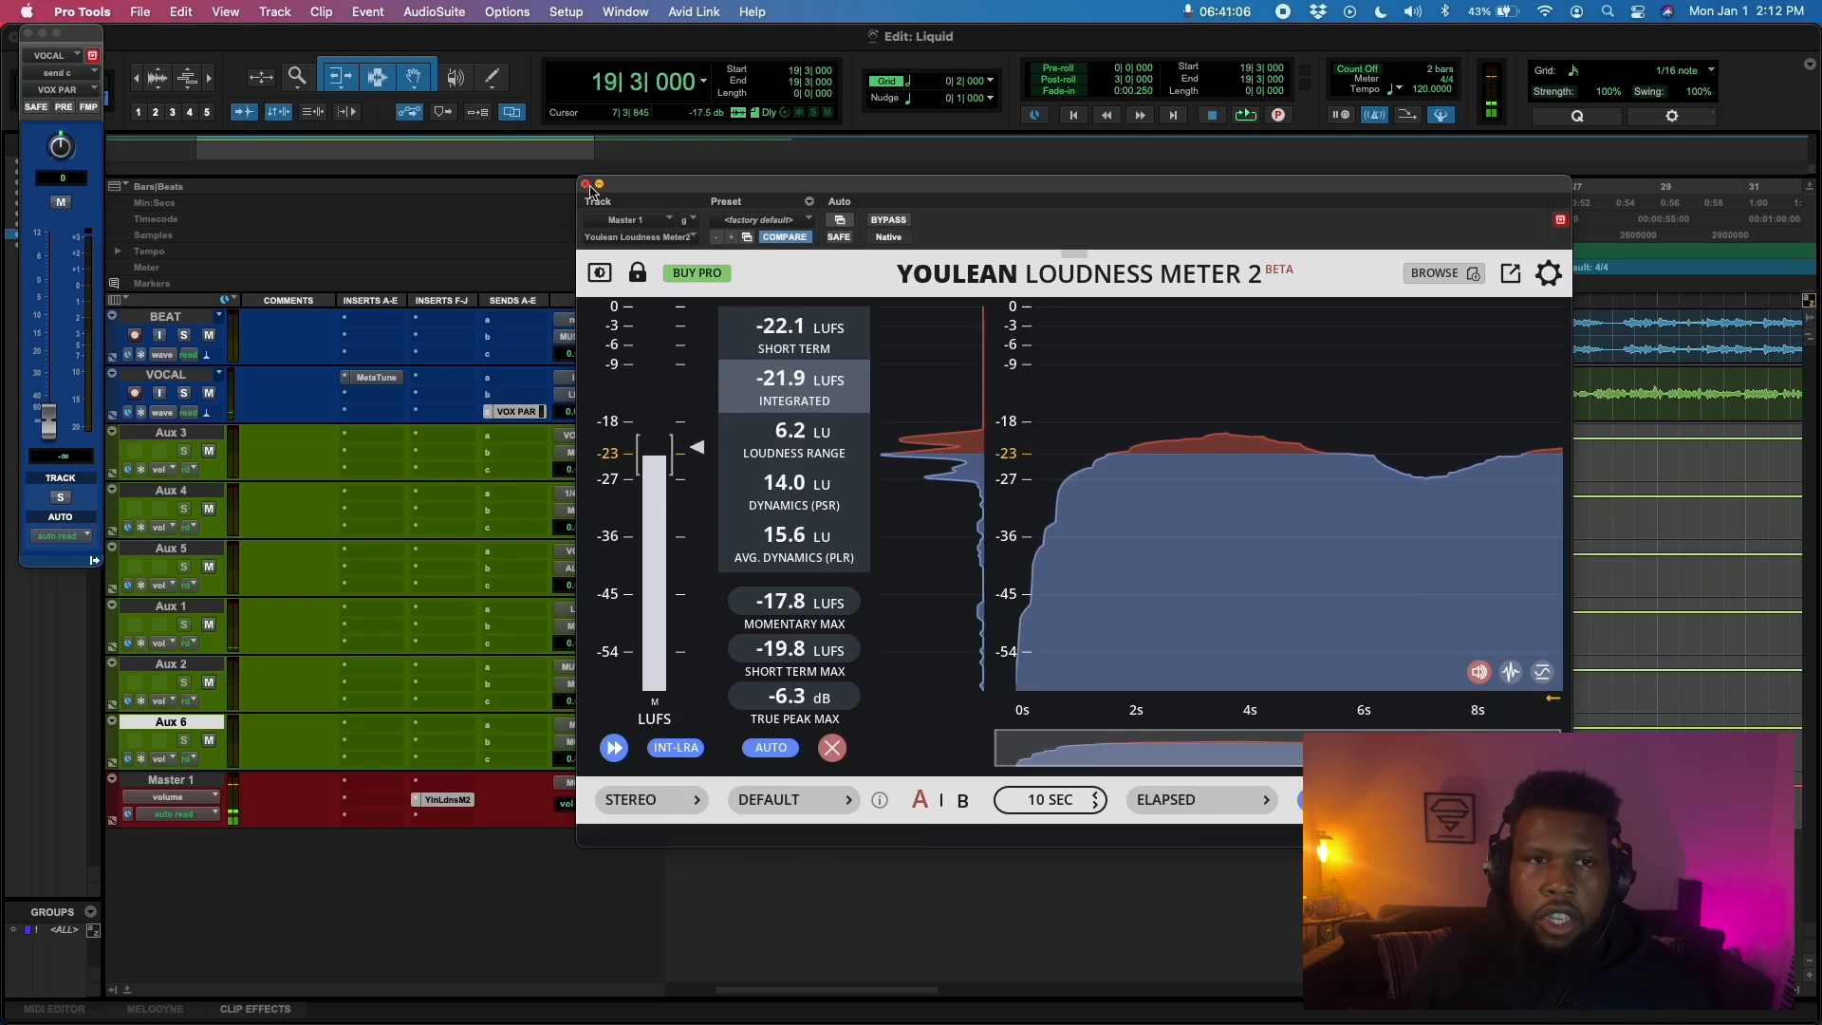
left_click(585, 183)
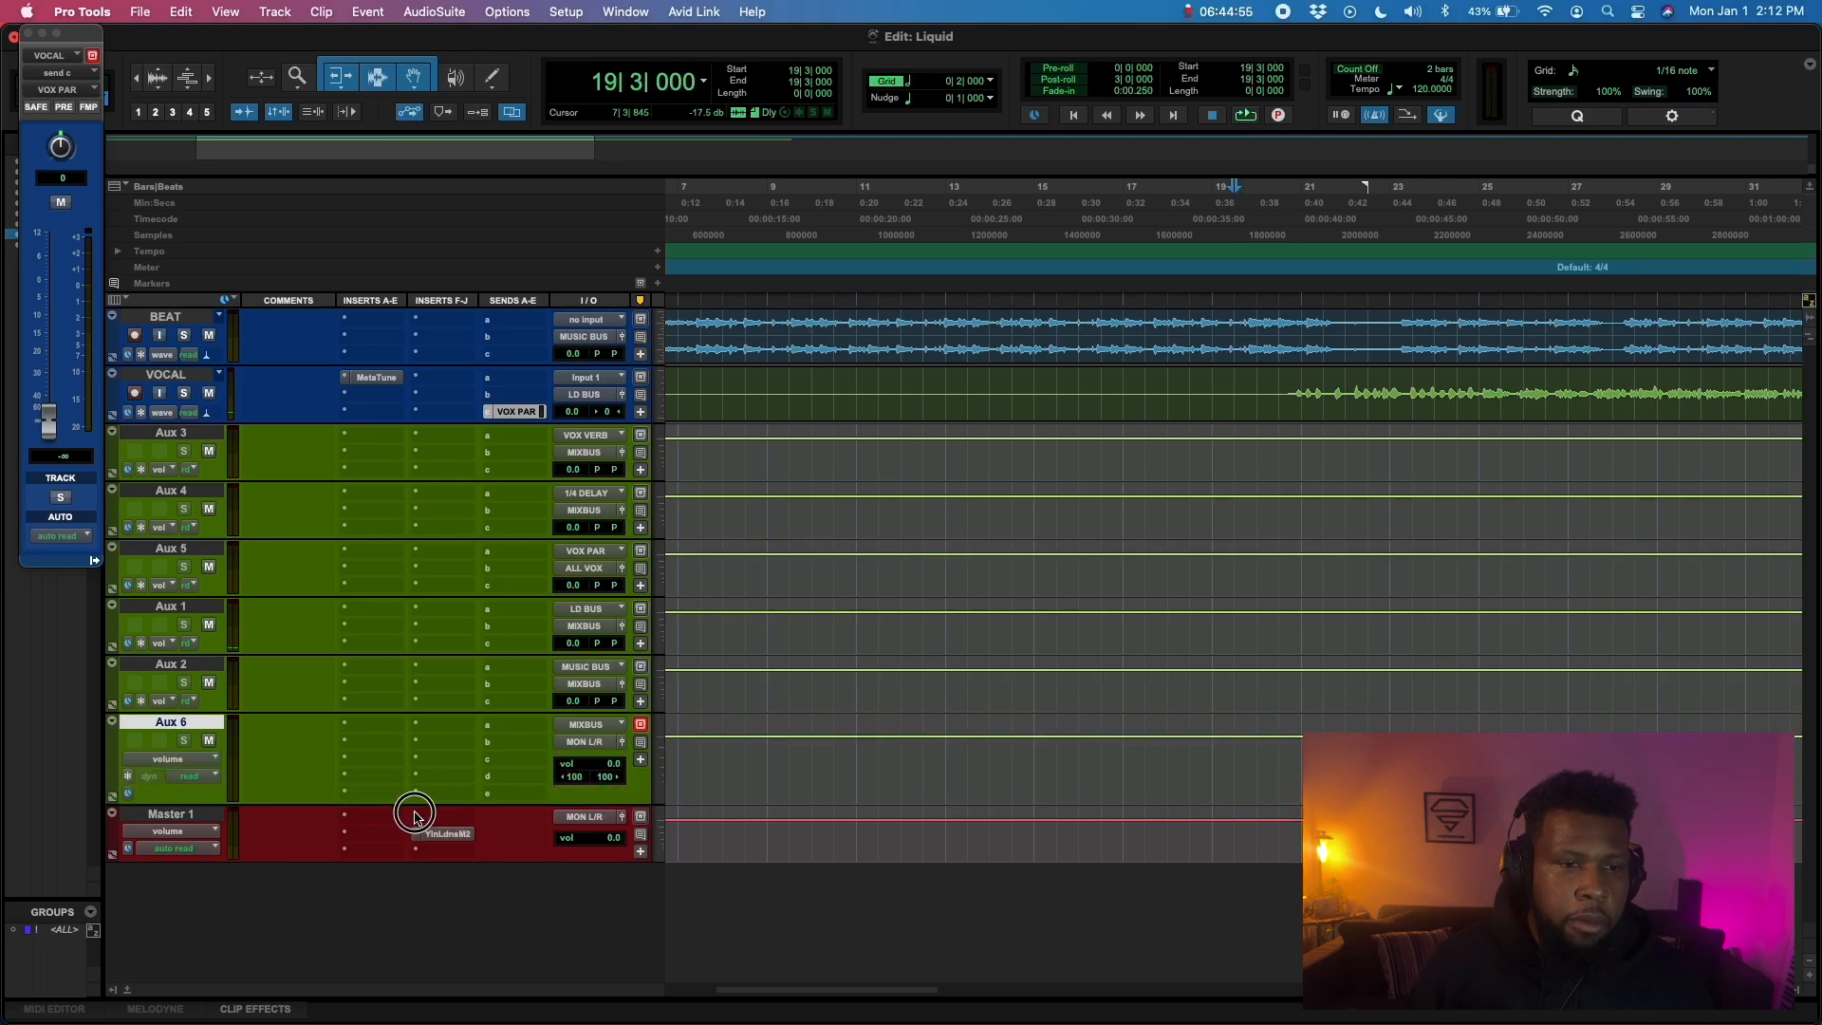
Increase the track height of Aux 6 to show all its insert slots
left_click_drag(406, 813, 420, 811)
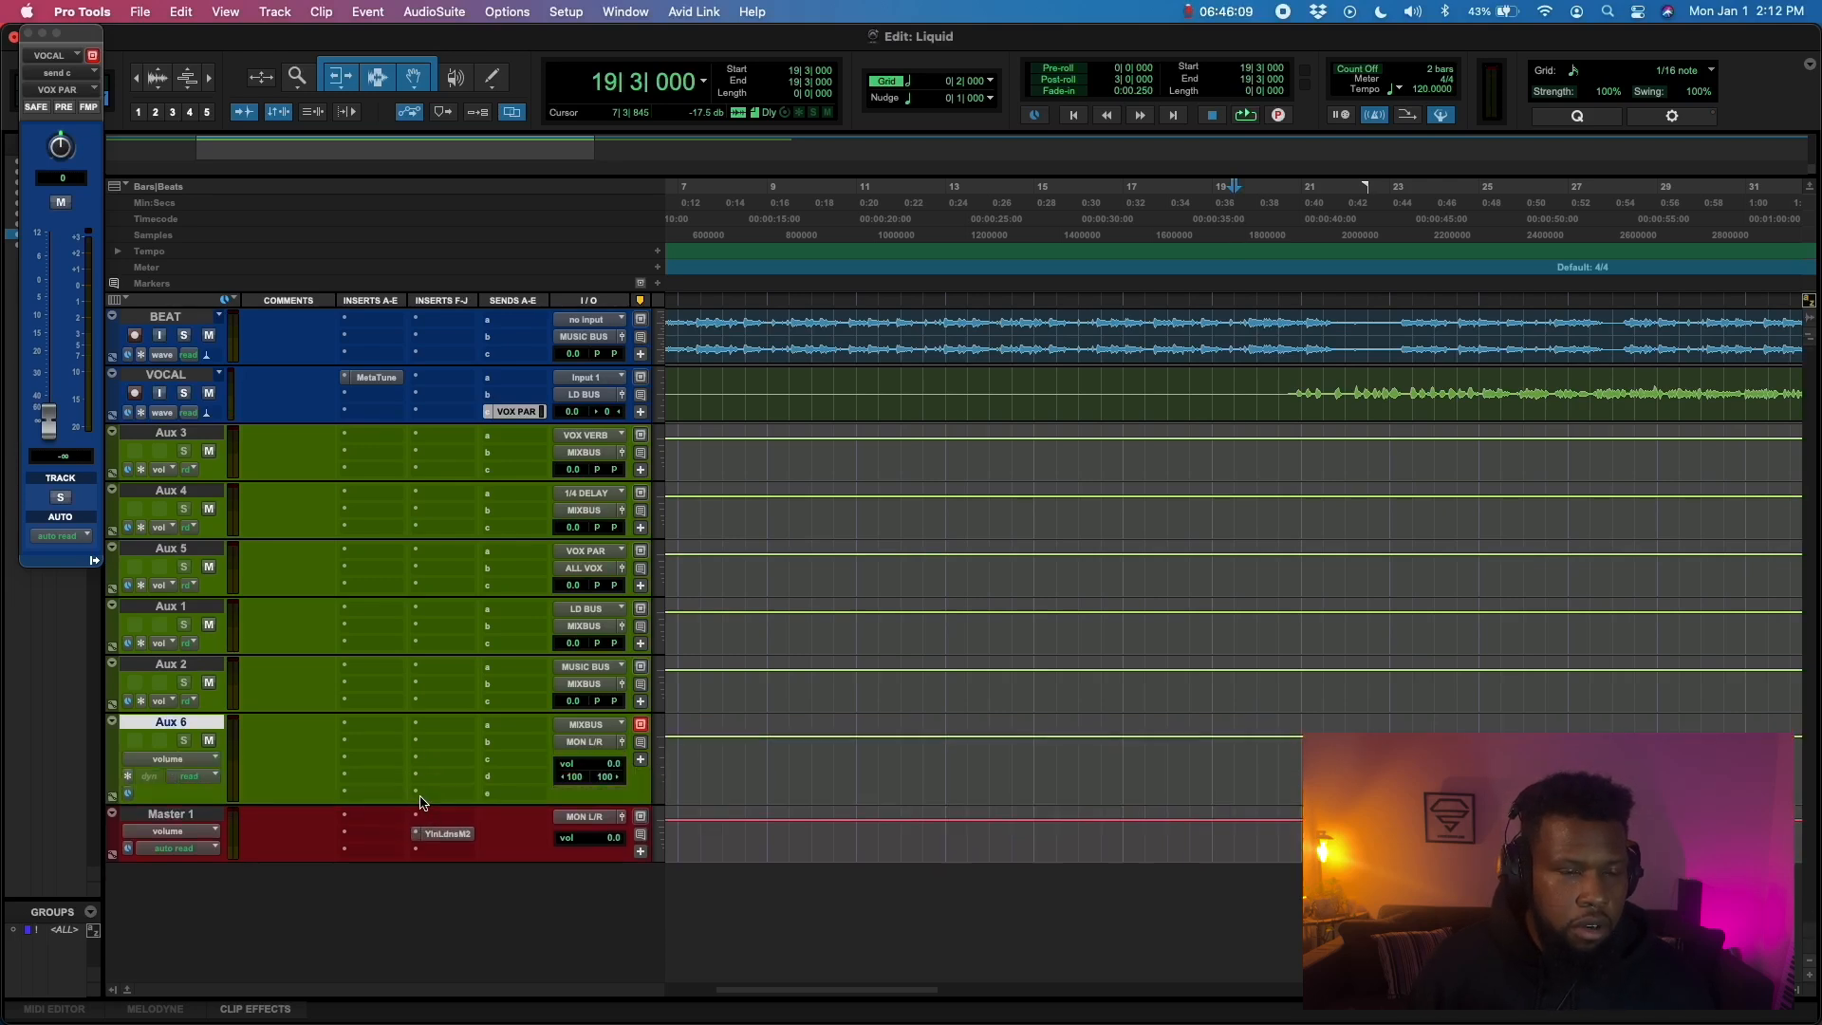
left_click(363, 744)
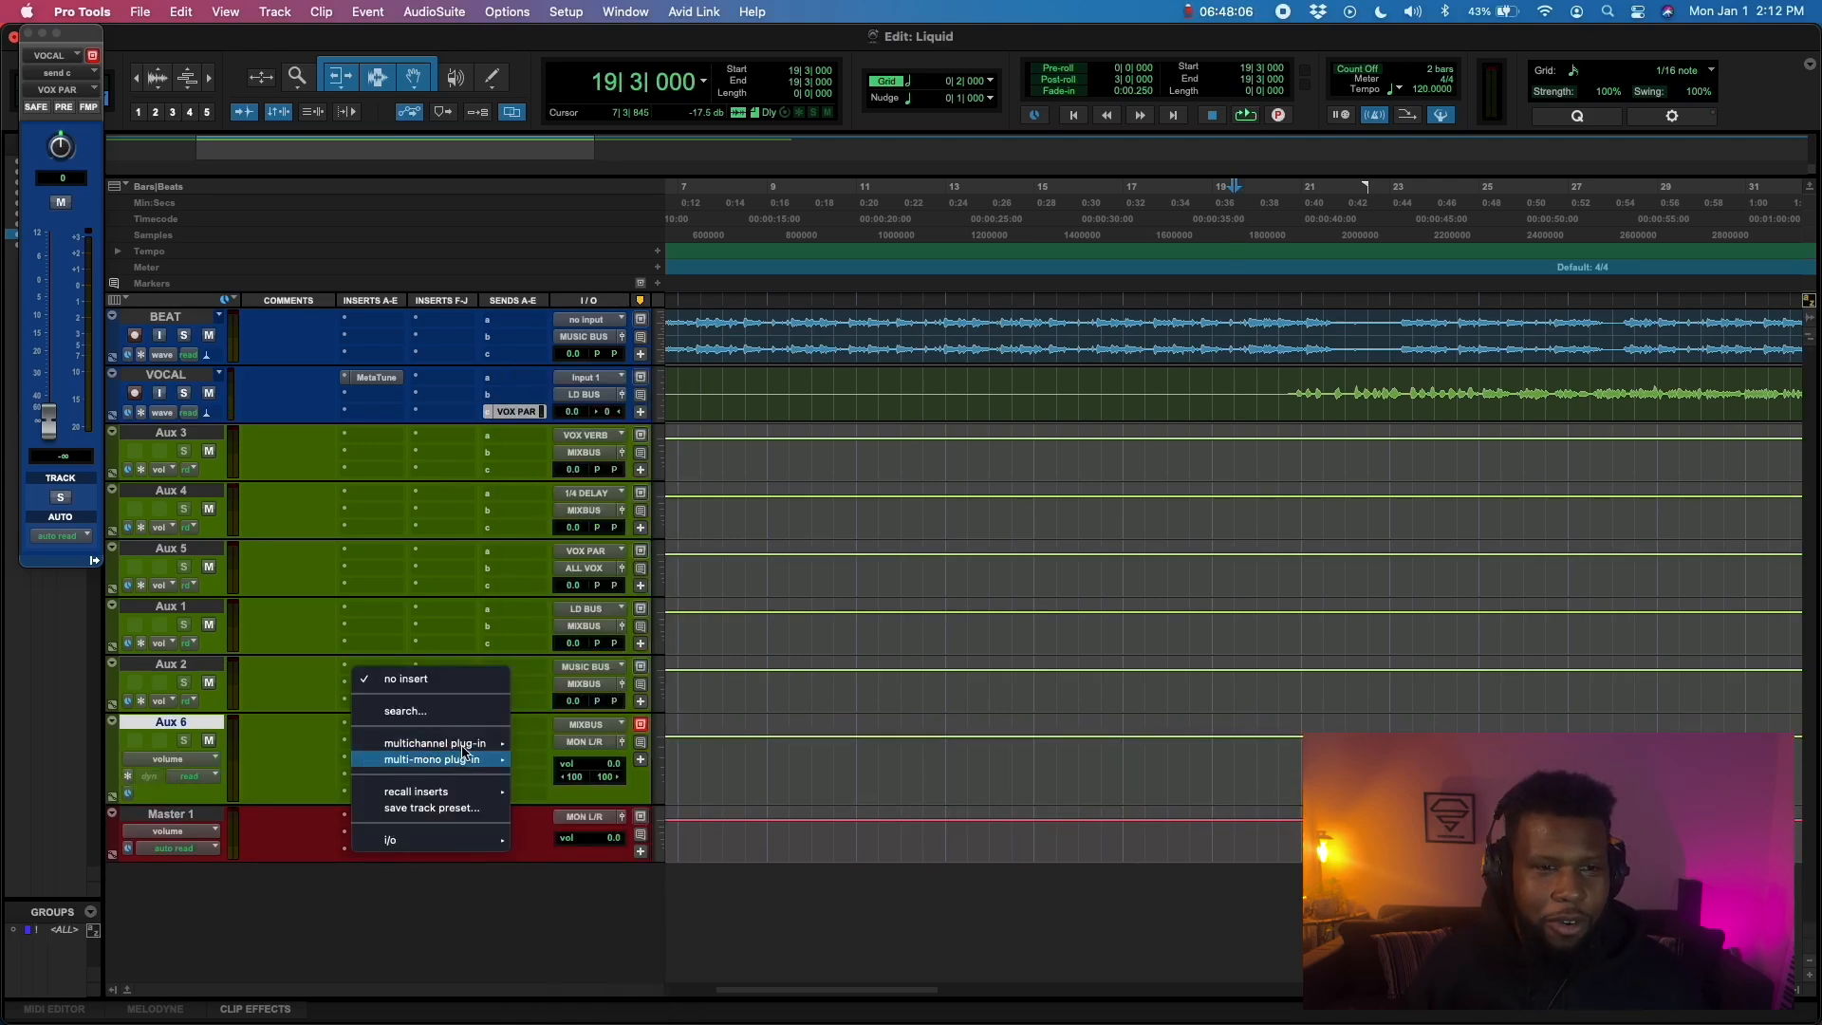
mouse_move(465, 747)
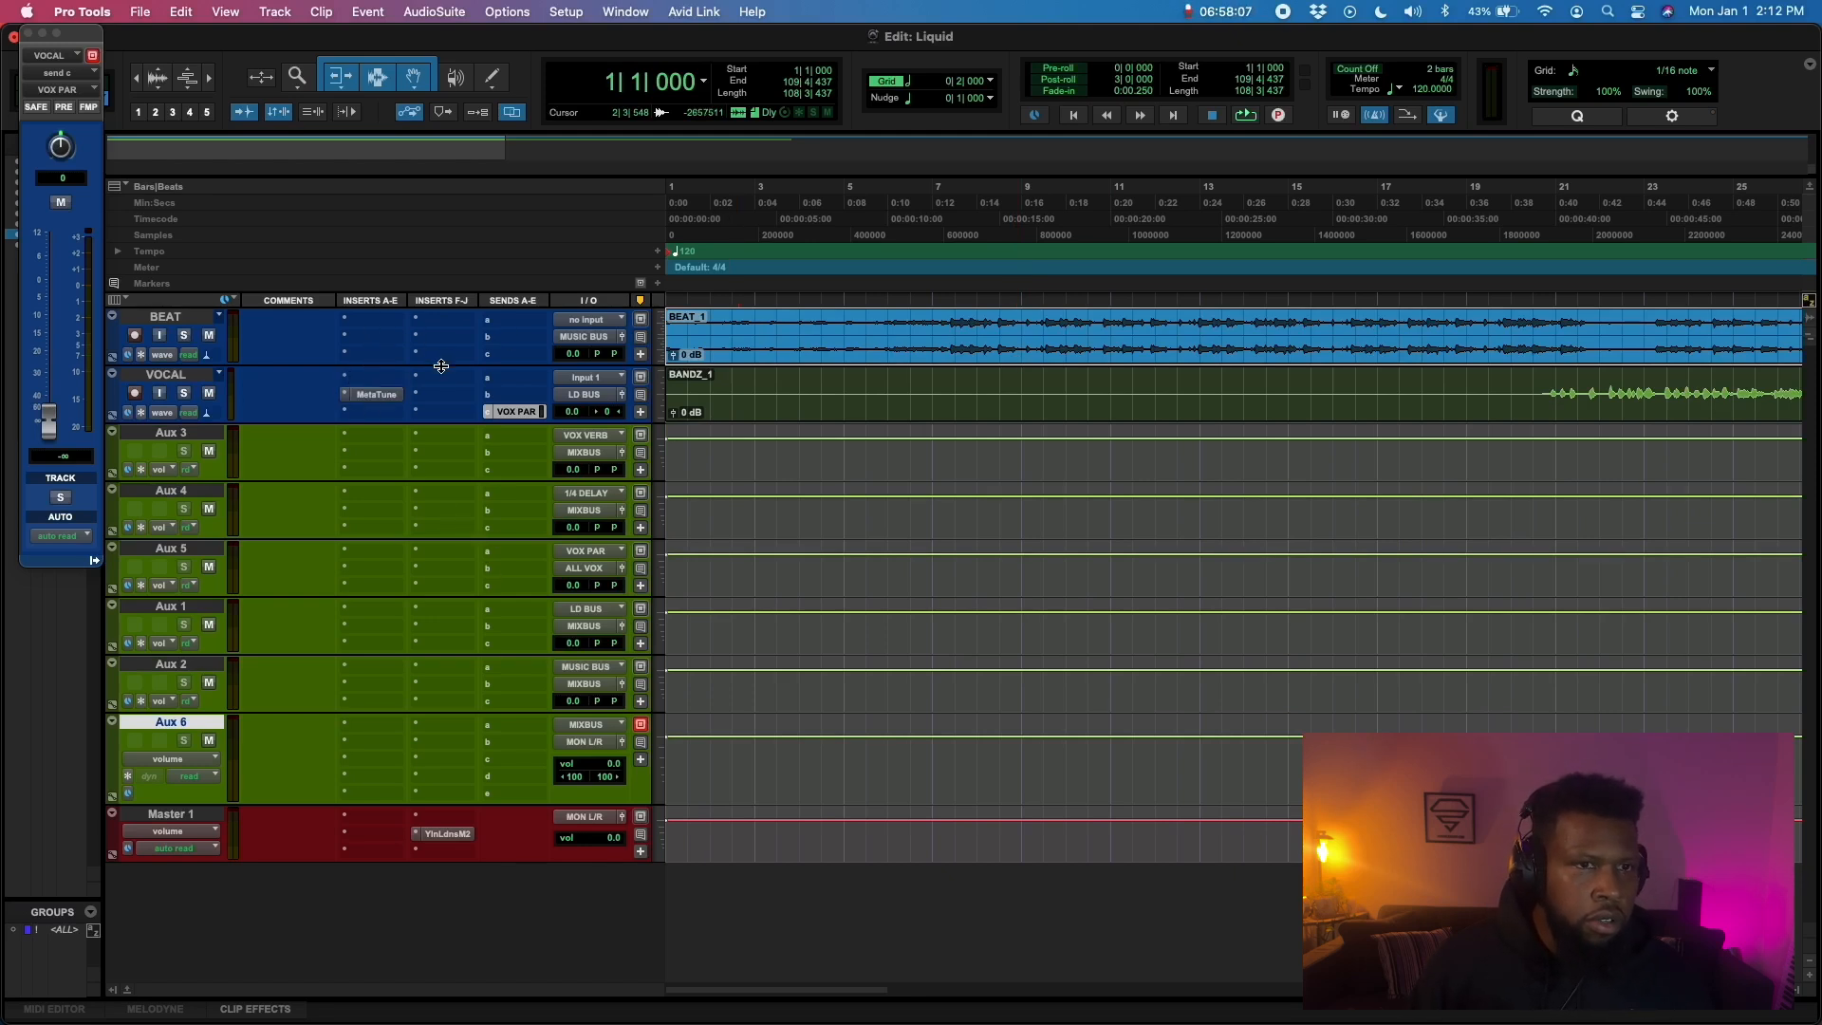
Insert a Trim plug-in in the second insert slot of the BEAT track and set its gain to +3.1 dB
left_click(380, 346)
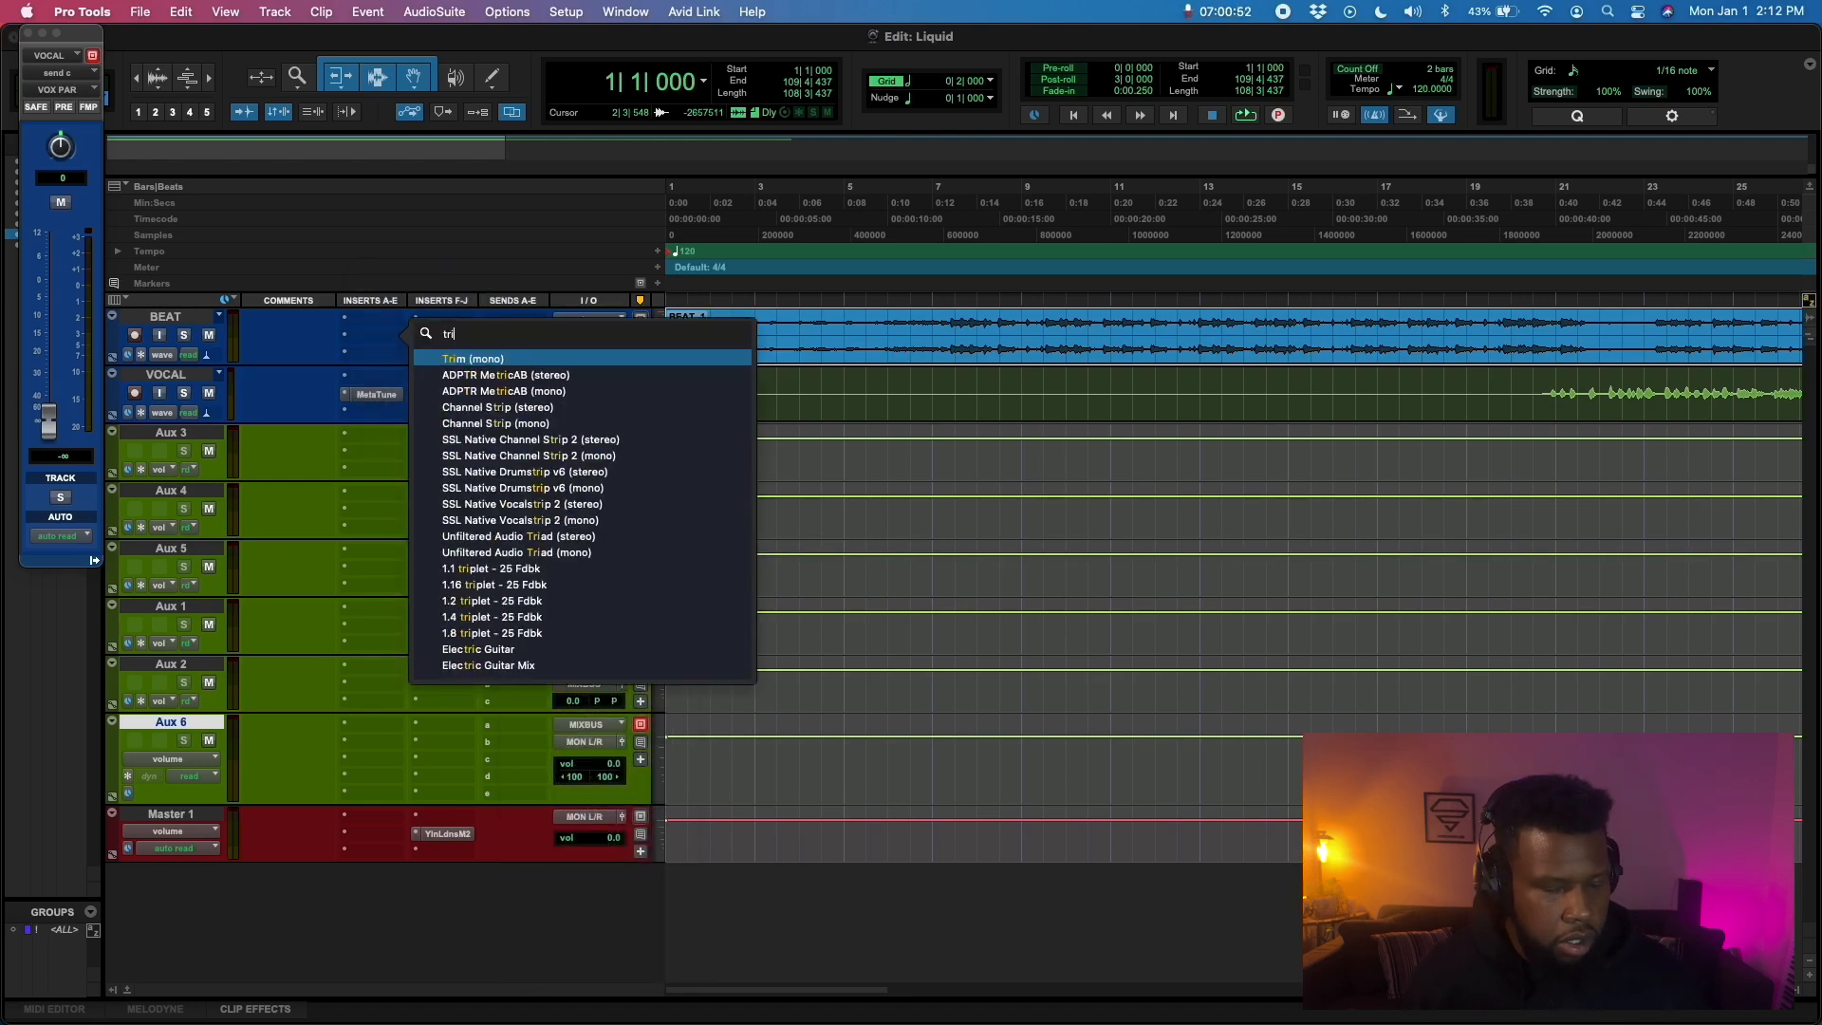
type("trim")
left_click(472, 358)
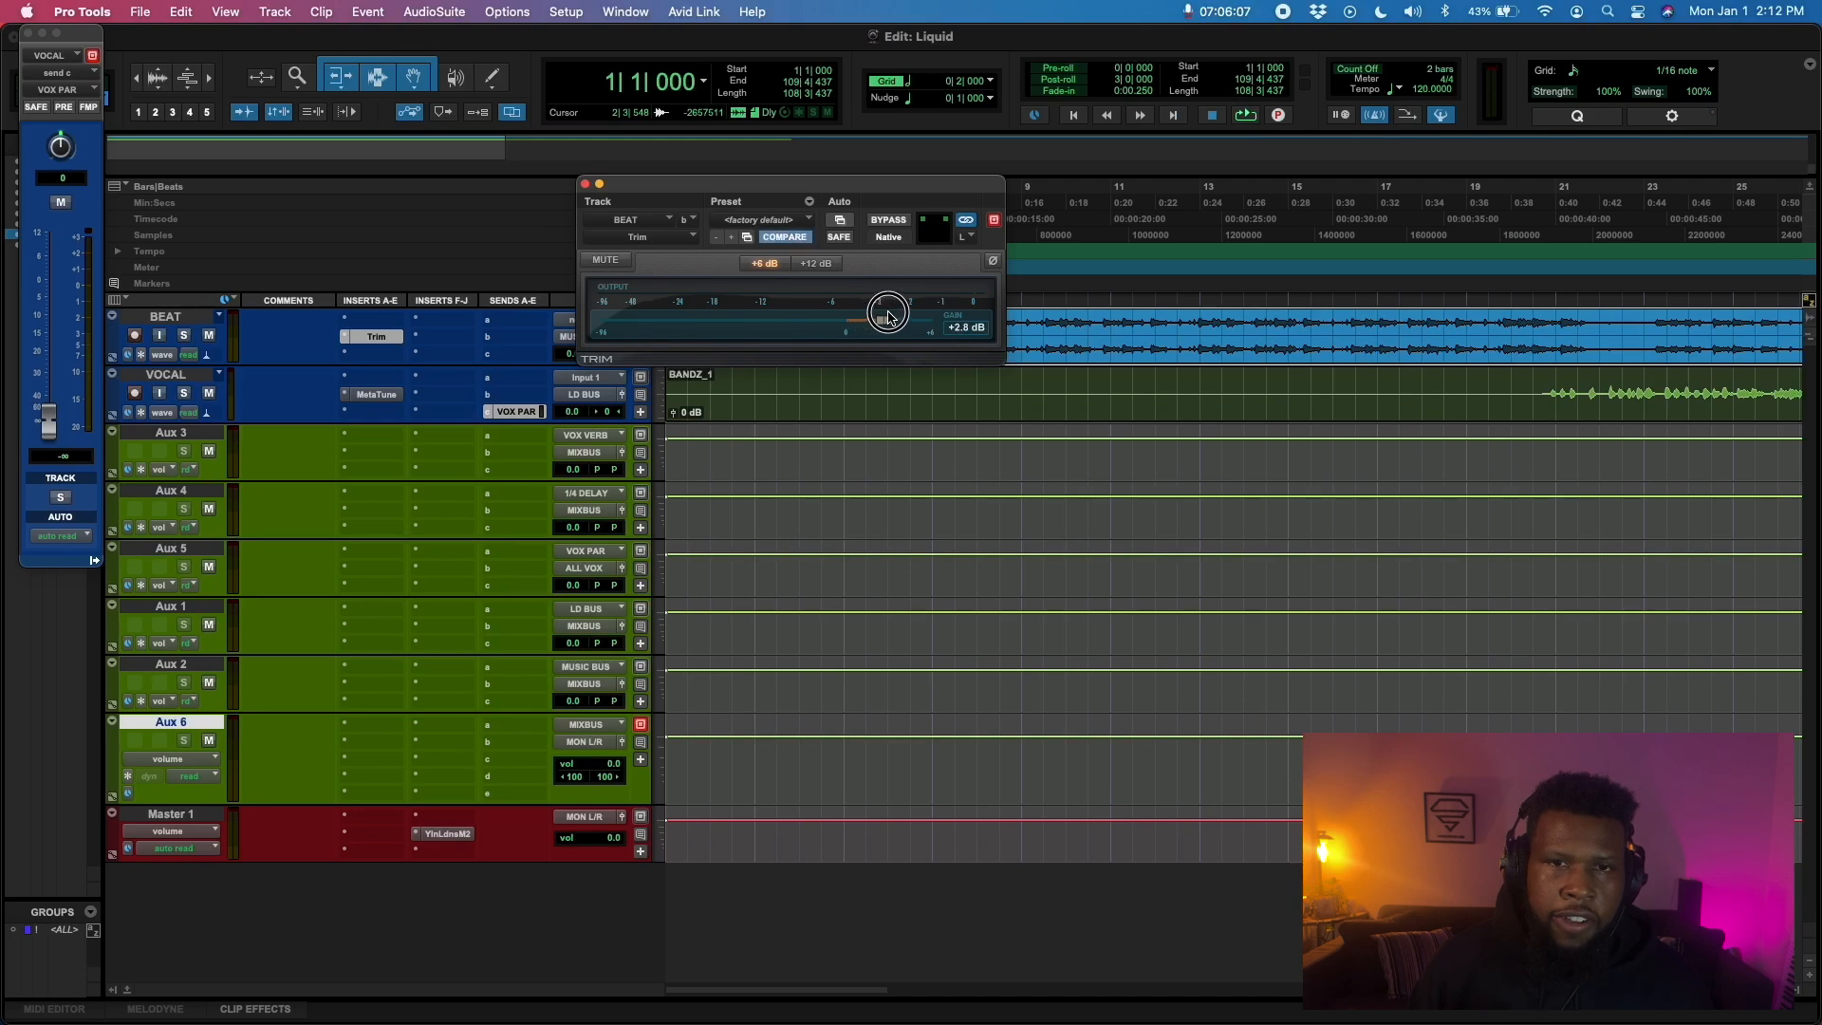
left_click_drag(891, 316, 892, 316)
Play from bar 20 and copy the Trim plug-in from BEAT to the first insert slot of VOCAL
key("space")
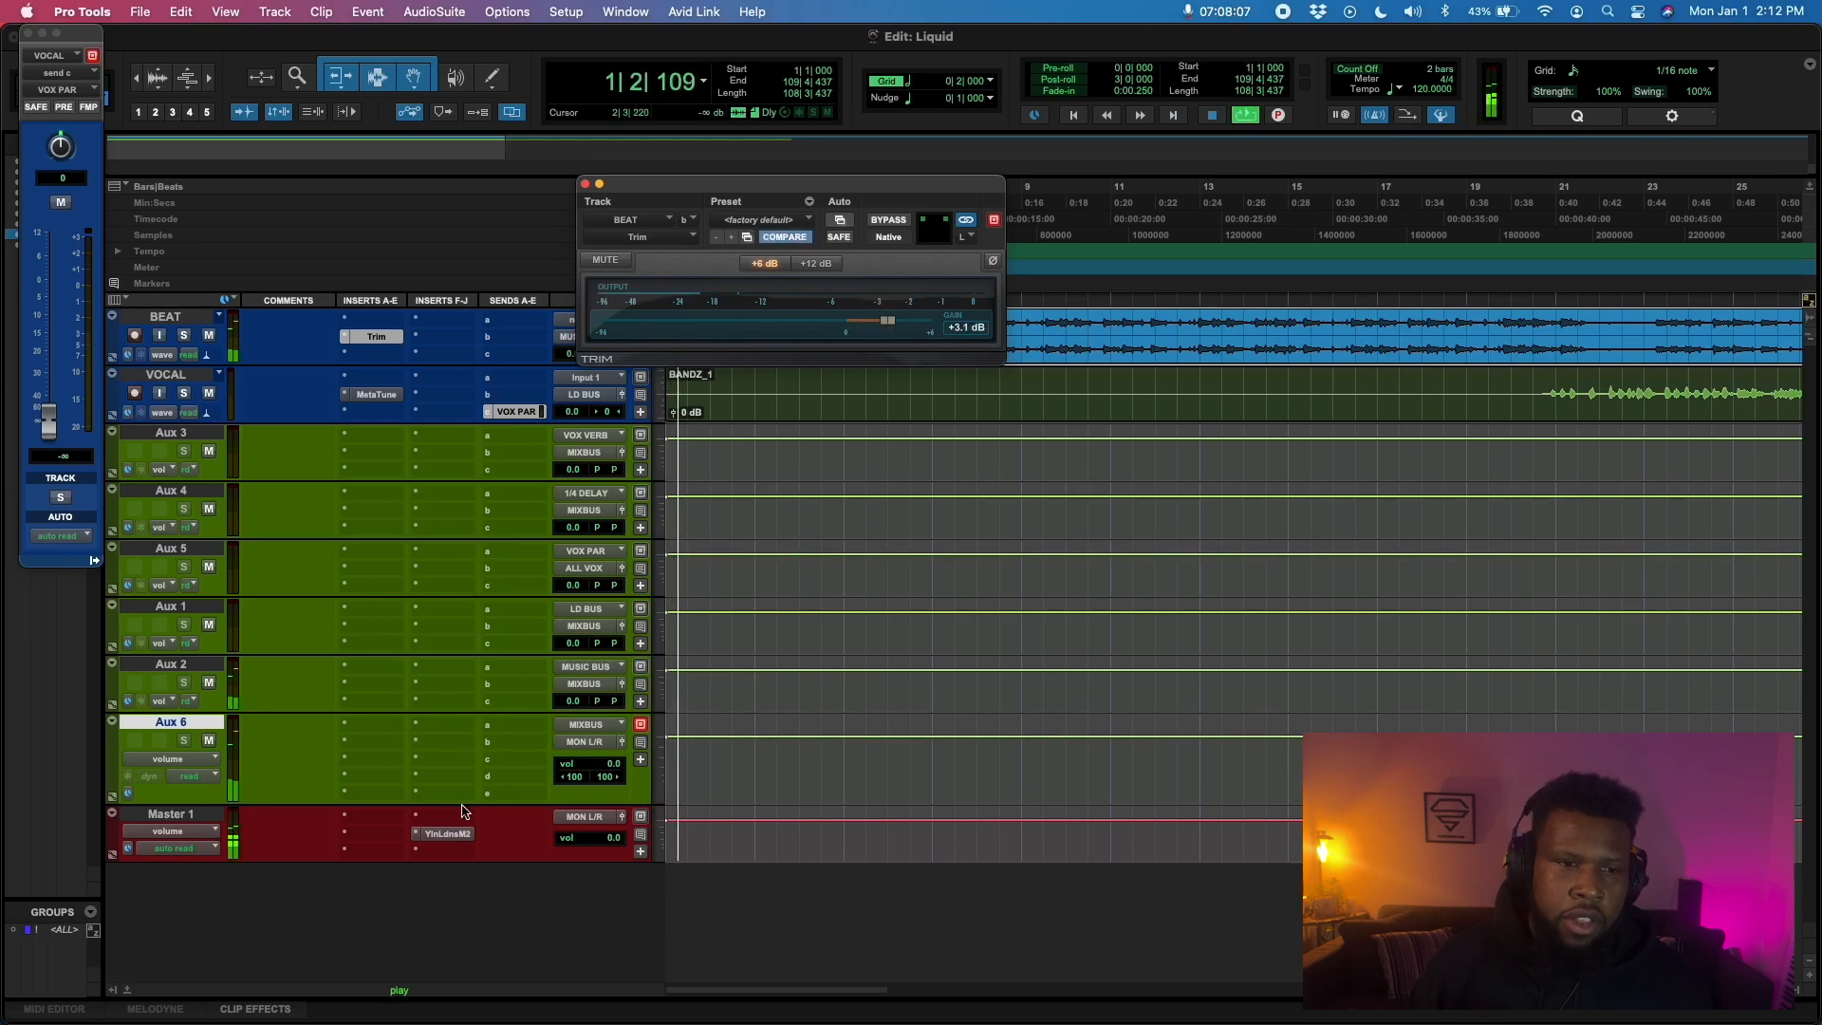
left_click(1533, 322)
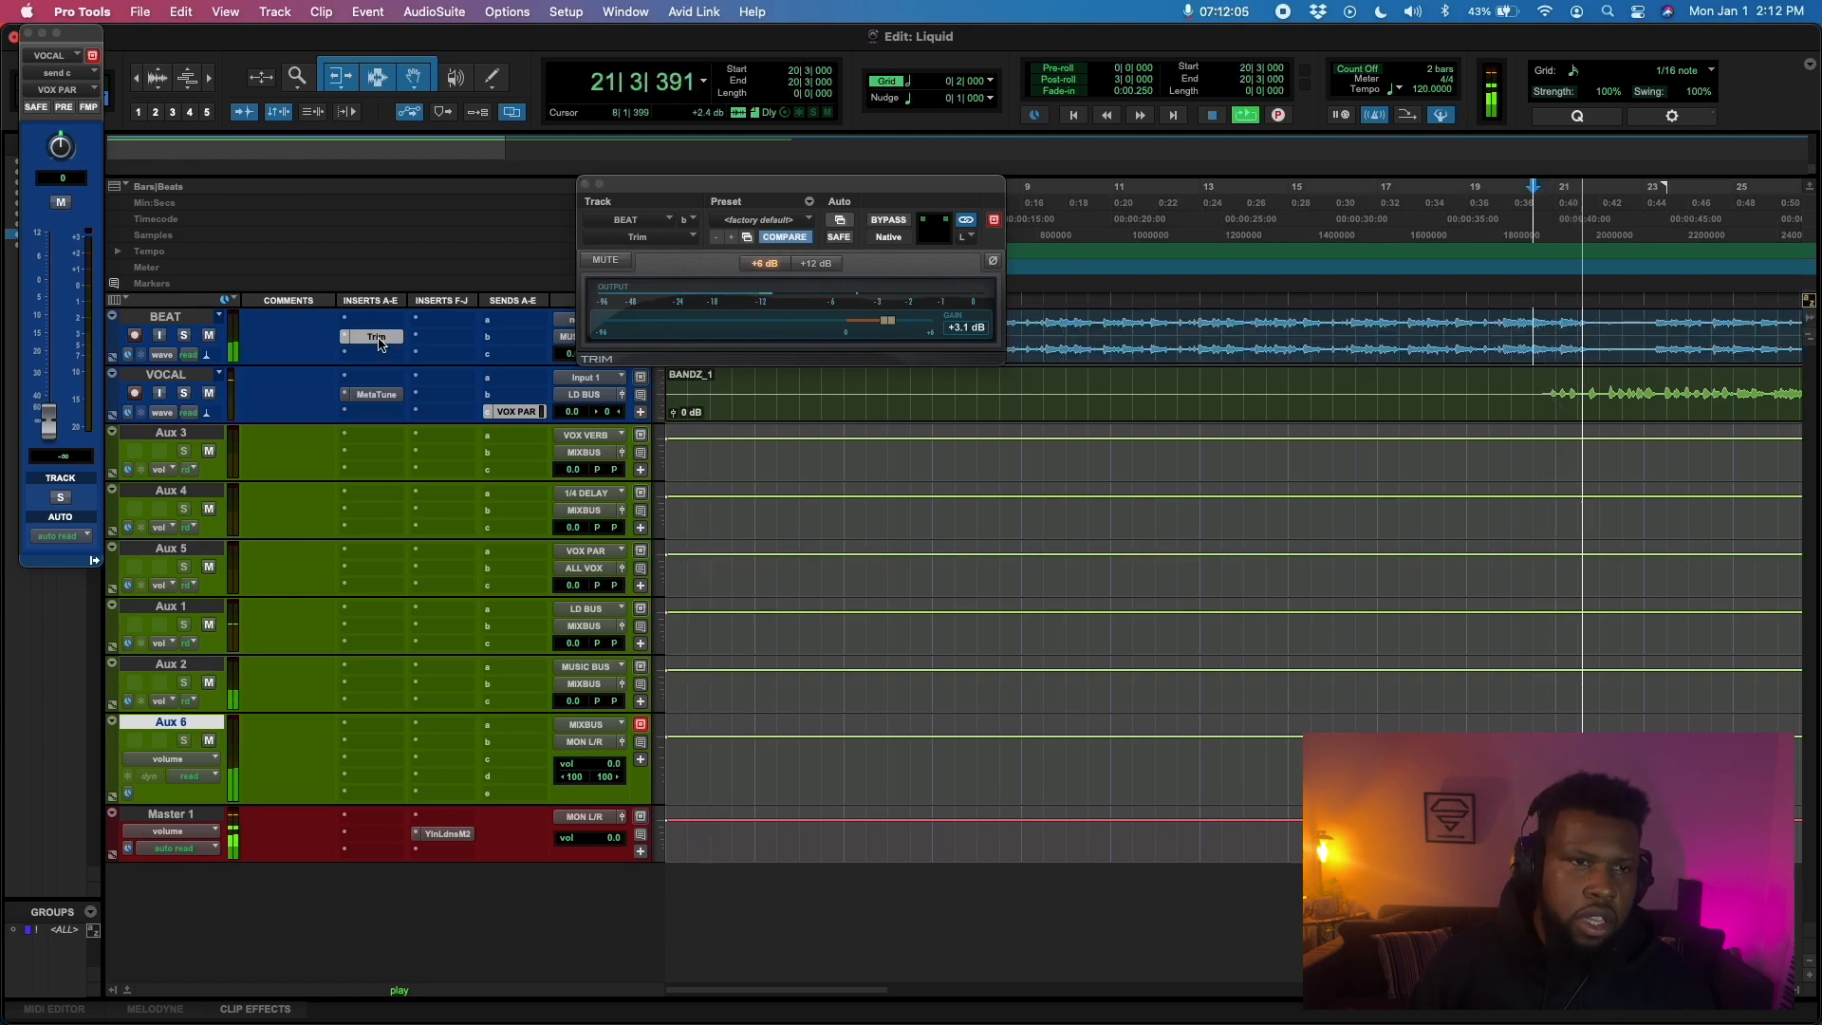
left_click_drag(379, 341, 376, 382)
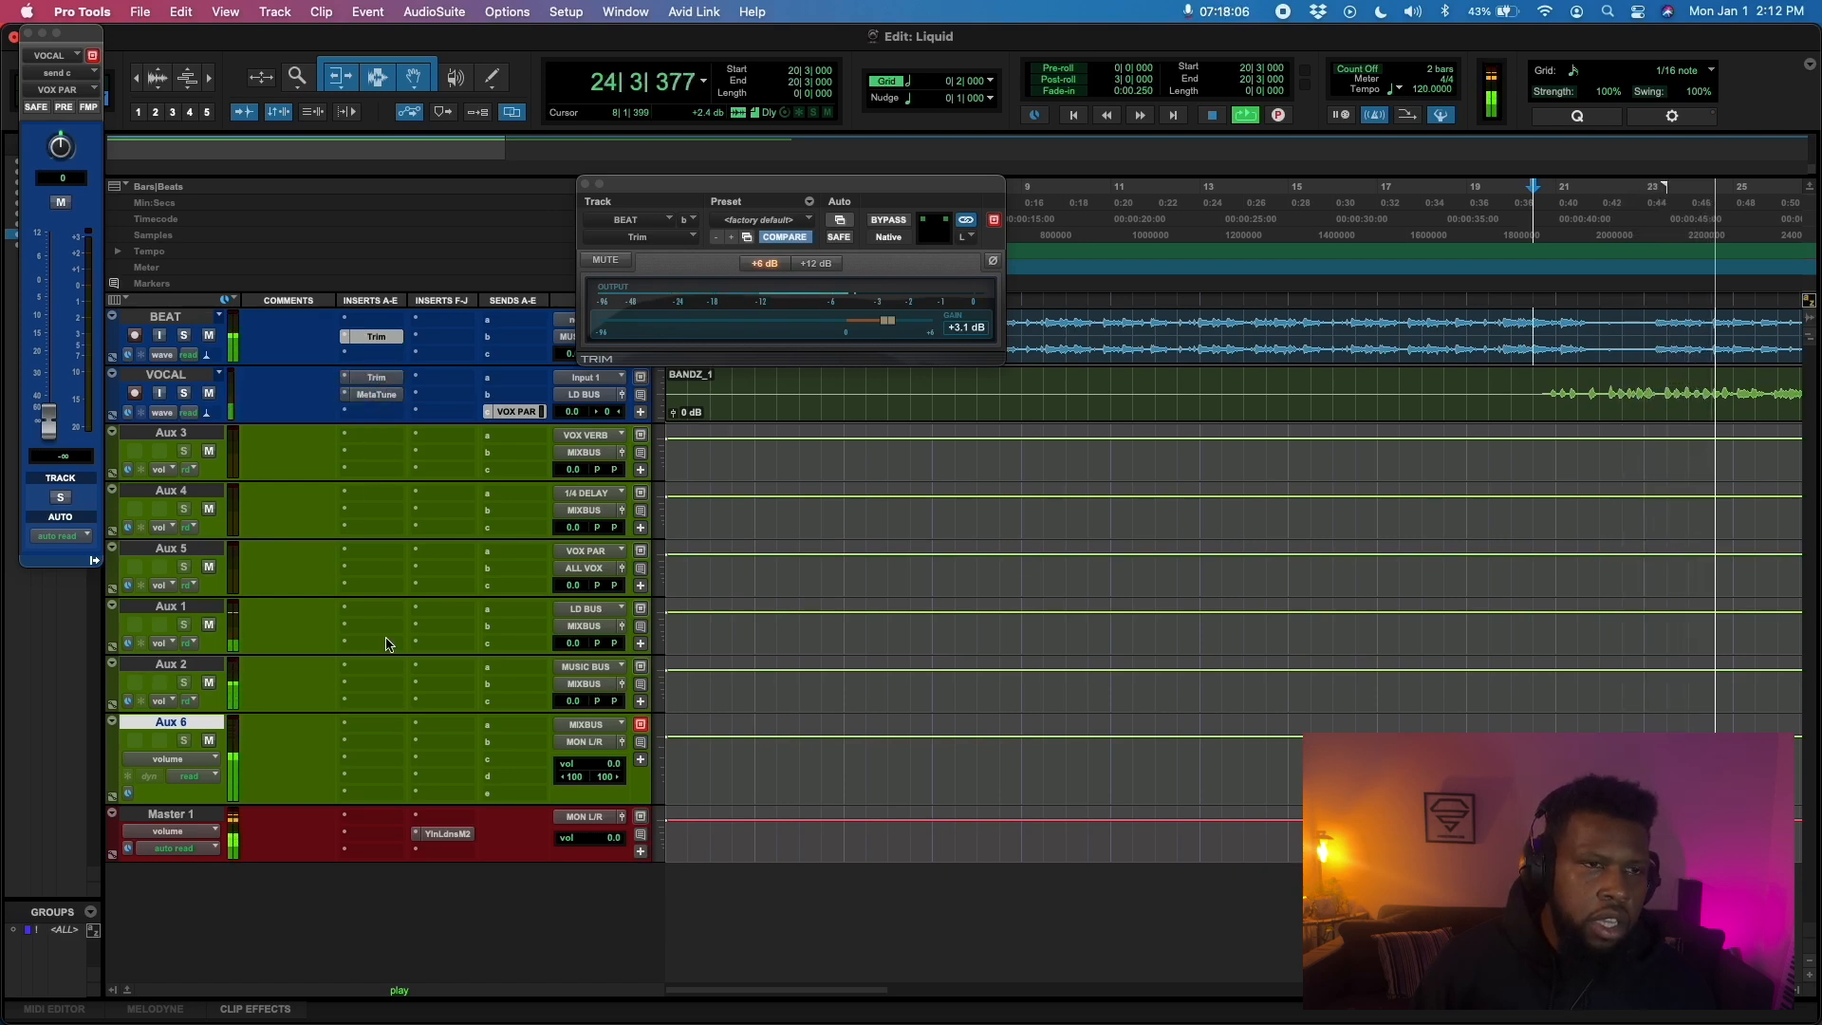
Check the trimmed mix's loudness in the loudness meter on Master 1, and stop playback
left_click(444, 834)
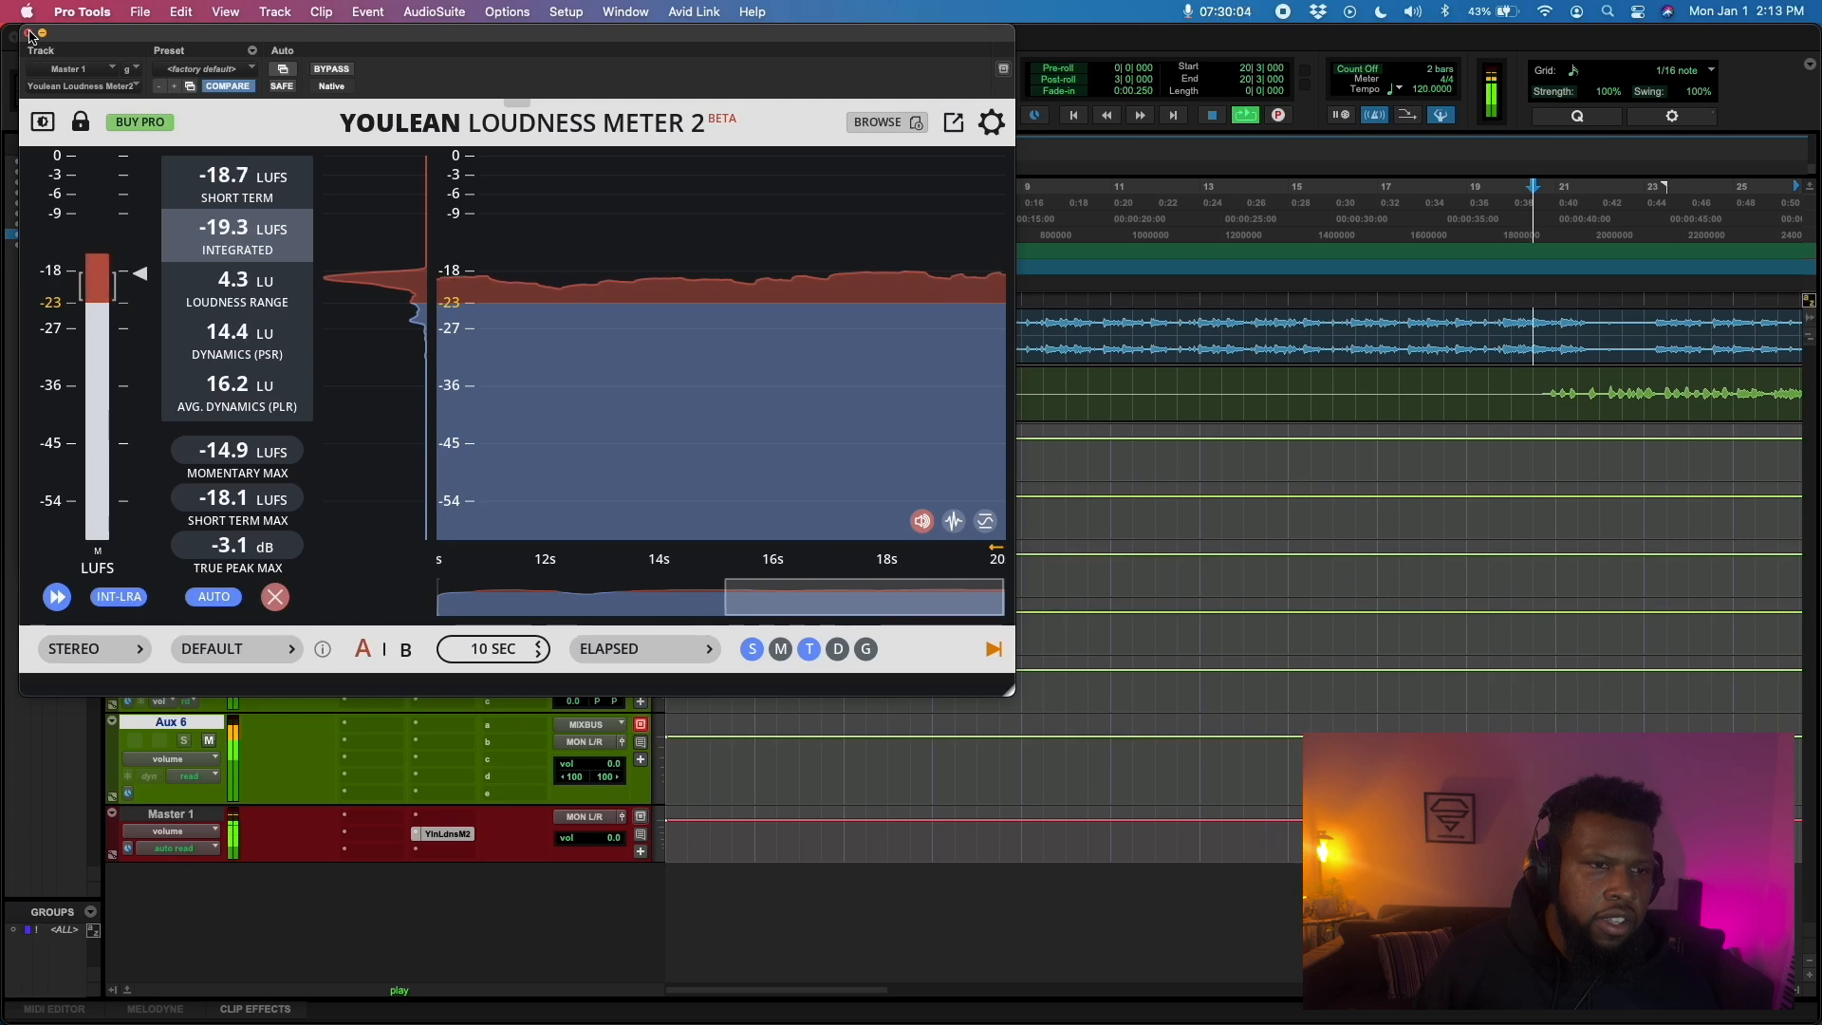
left_click(29, 34)
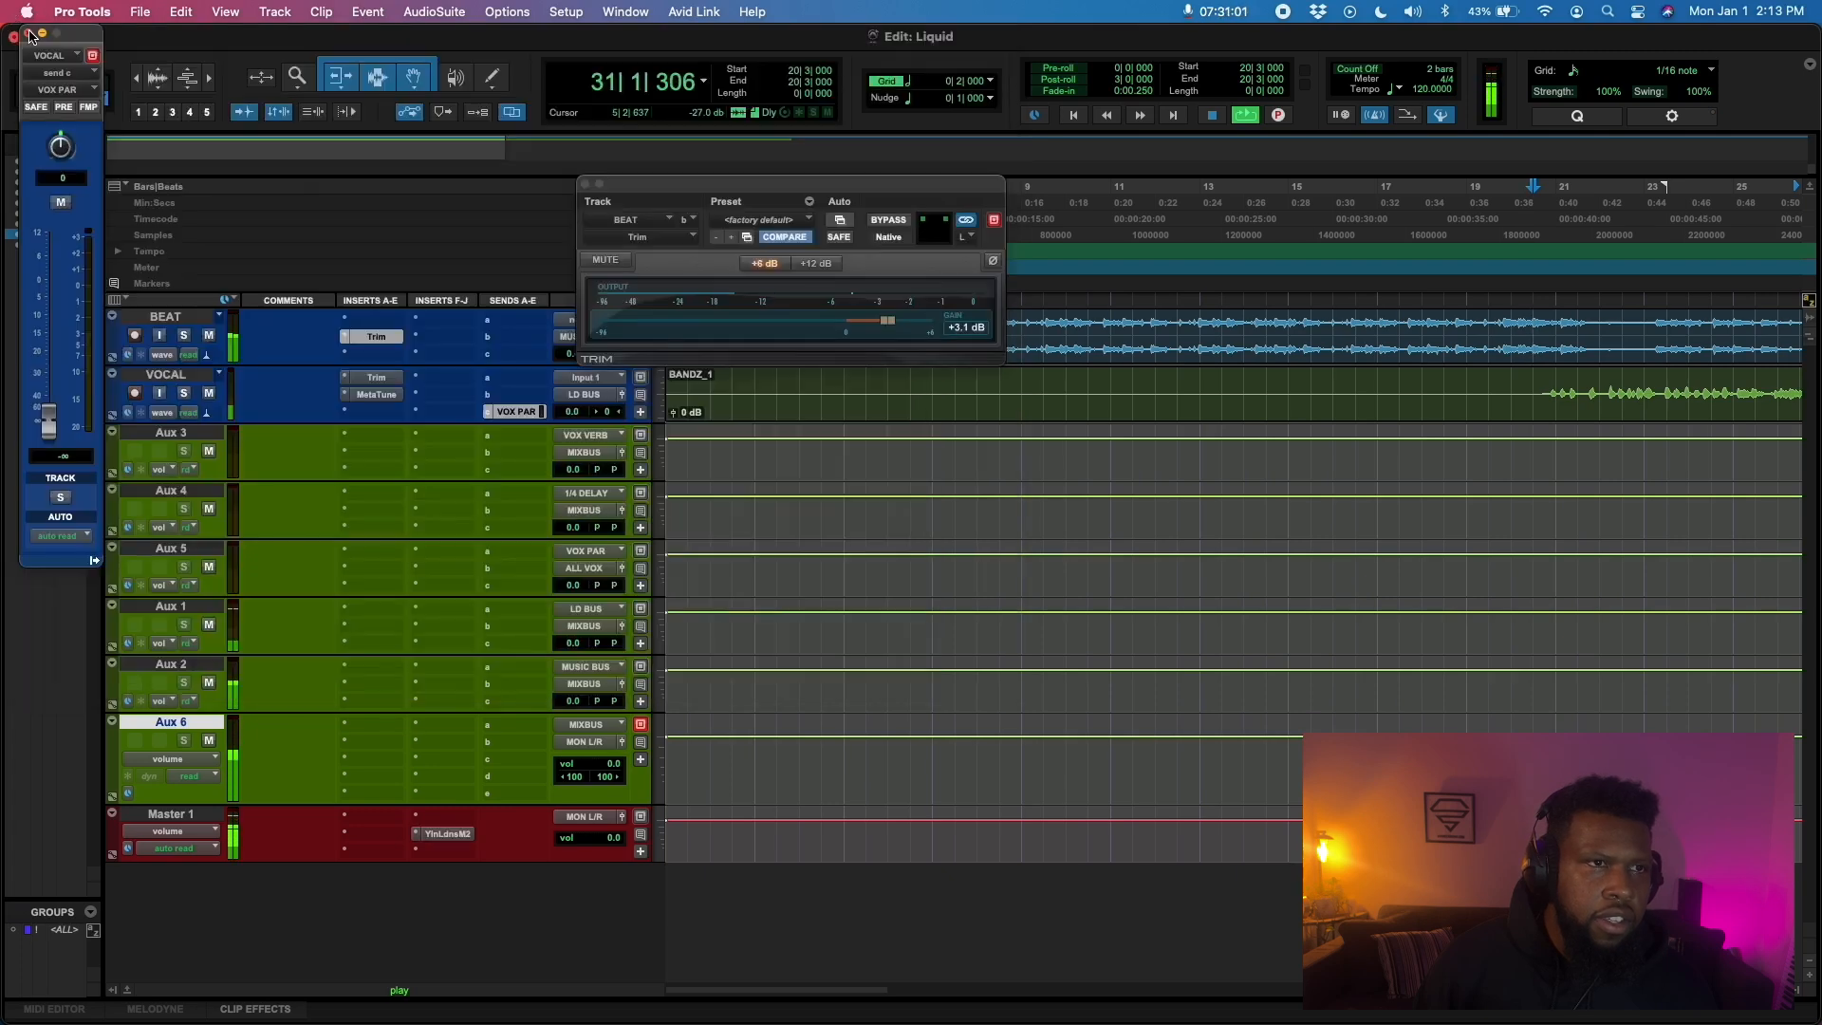
key("space")
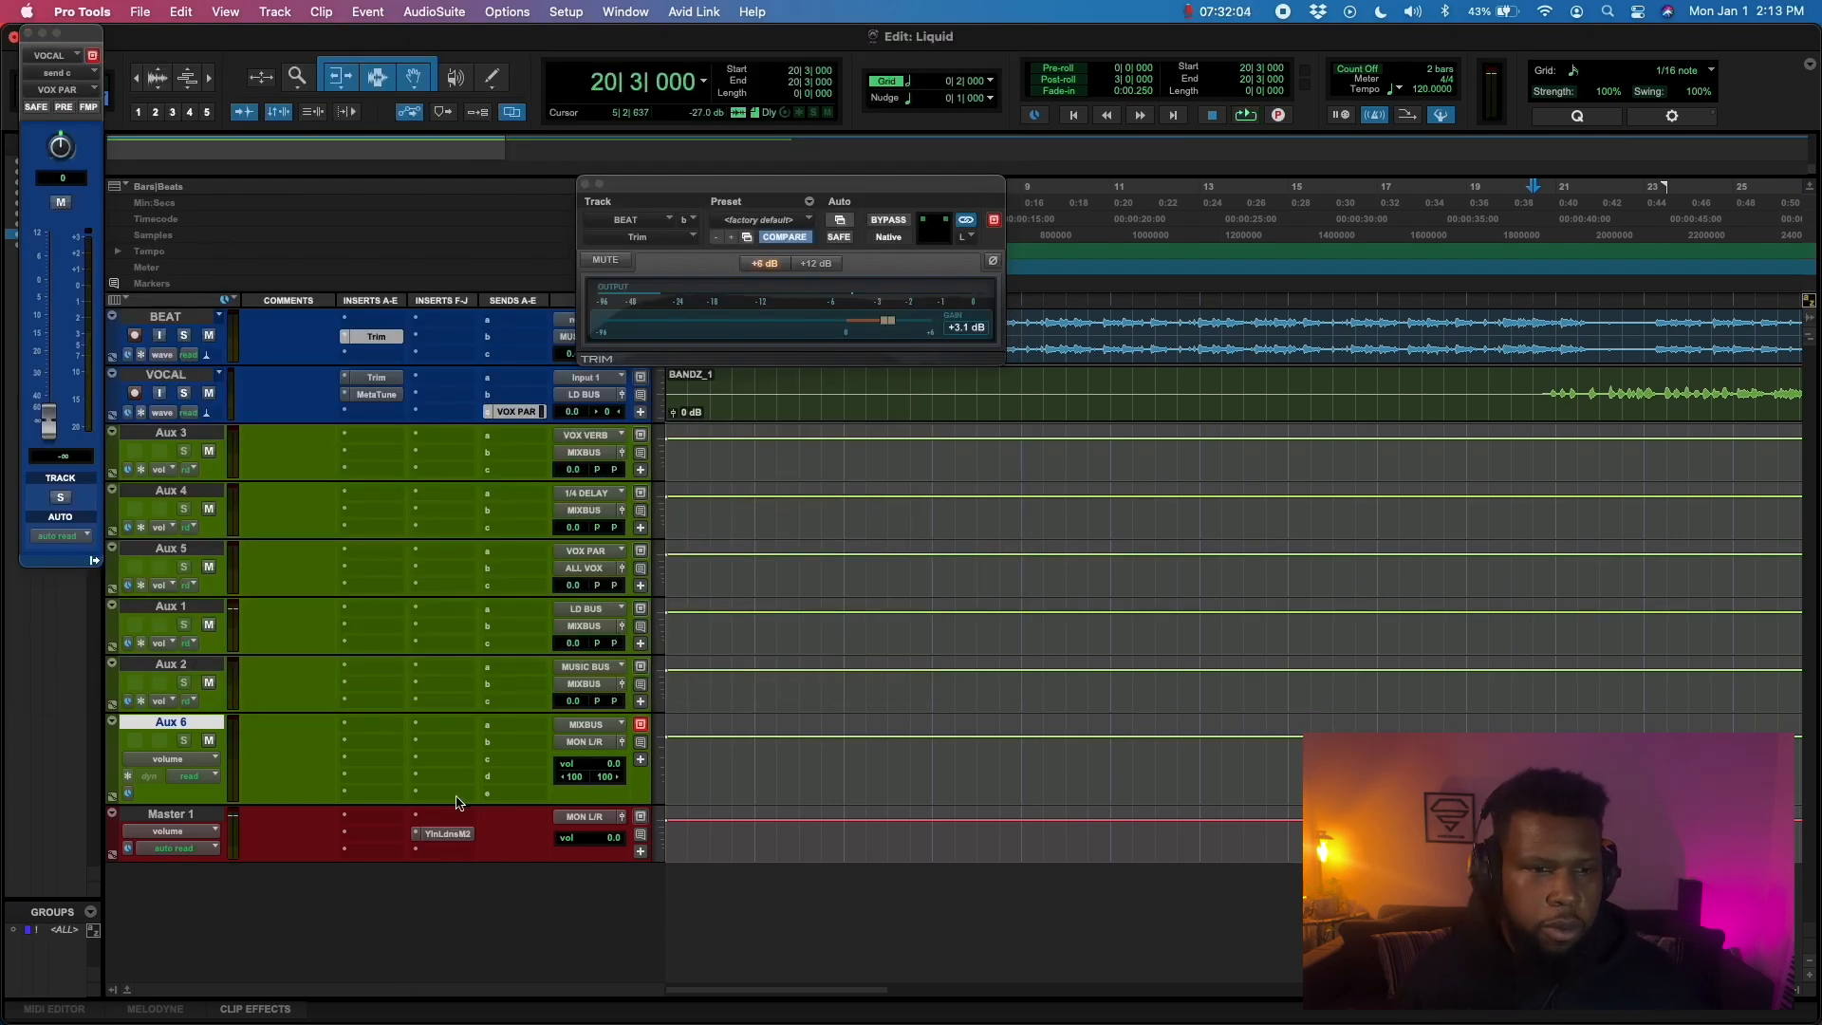
Insert the Initial Clipper plug-in in the last insert slot of Aux 6
left_click(459, 795)
type("ini")
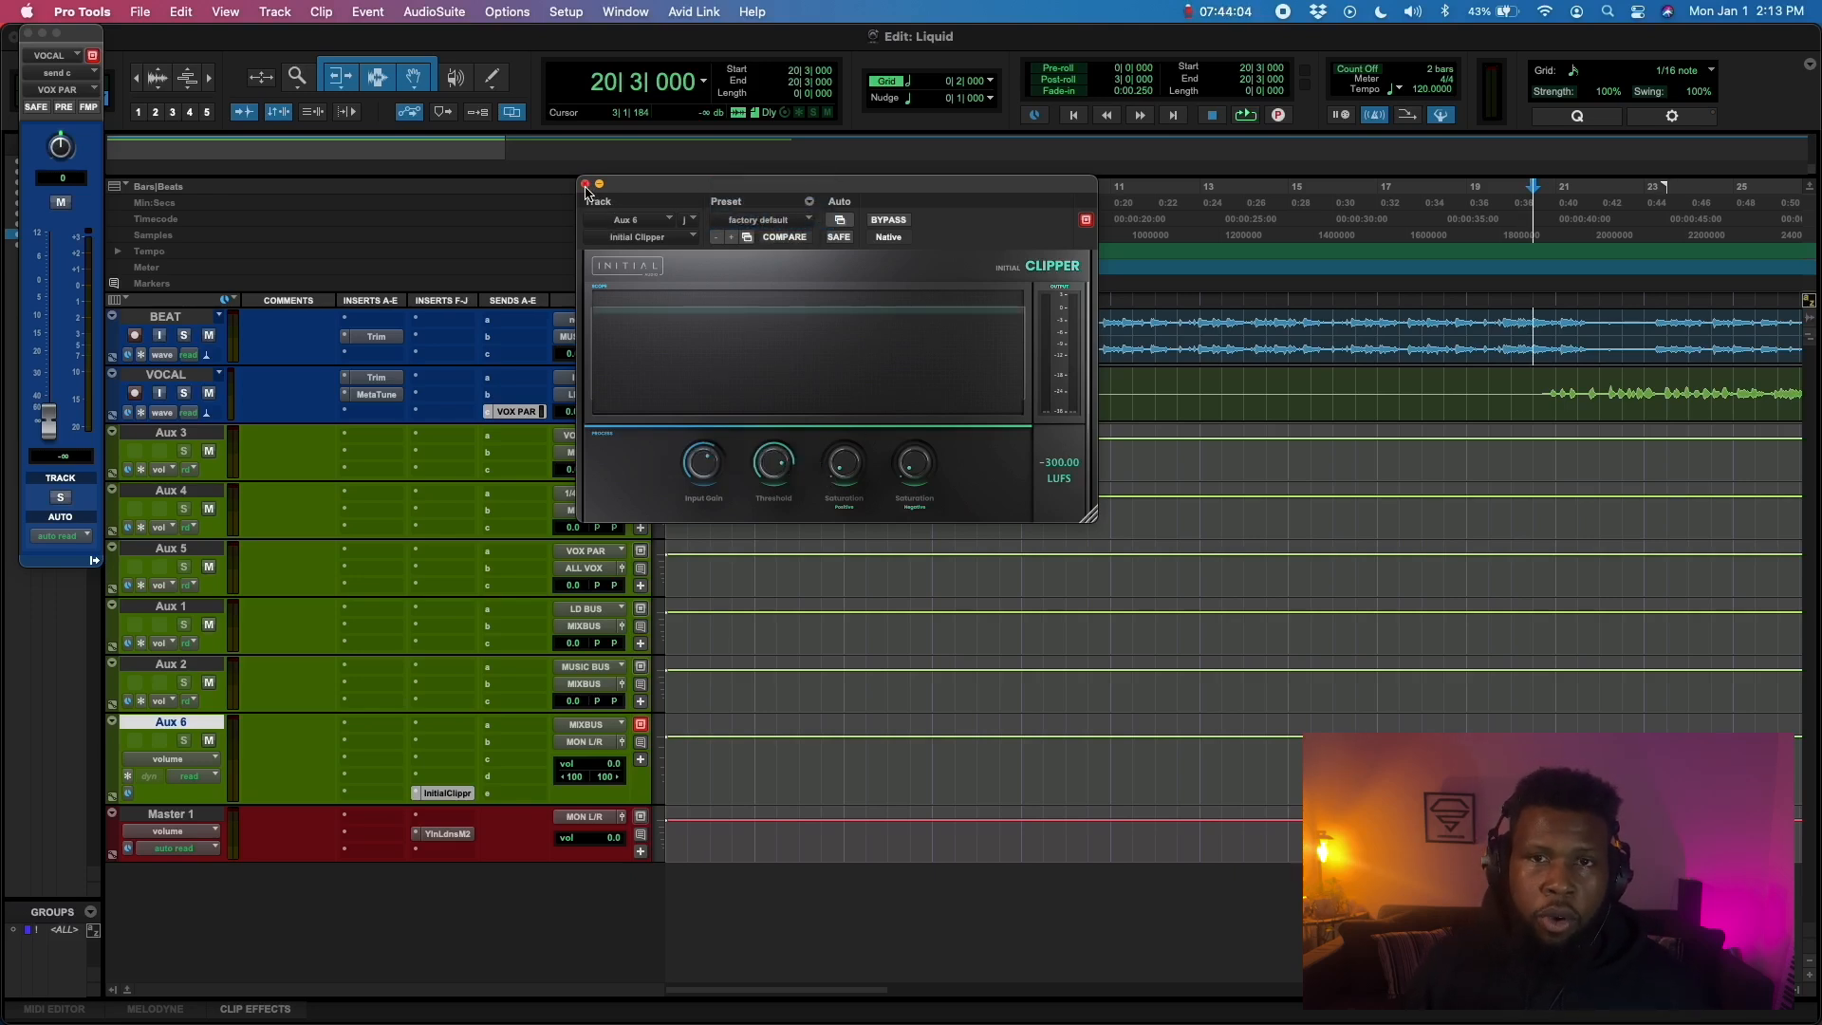
left_click(584, 184)
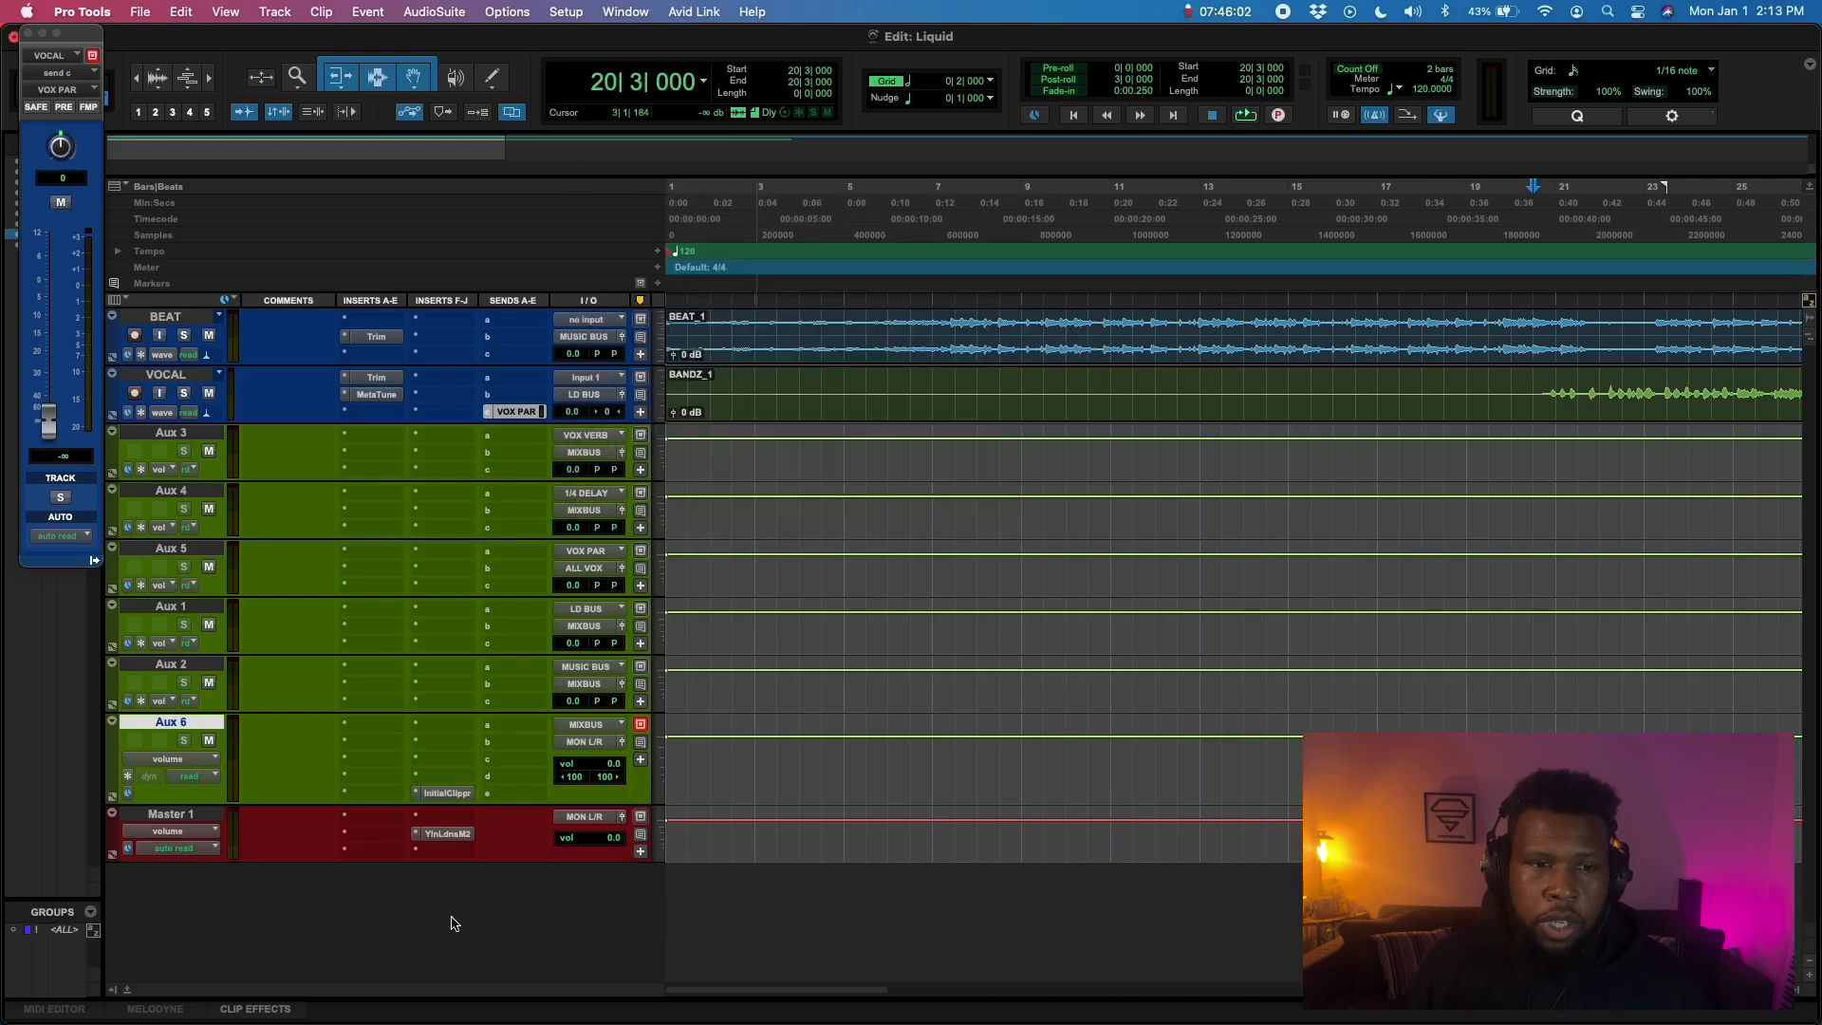
Play the mix through the clipper and check its loudness in Master 1's Youlean meter
key("space")
left_click(444, 835)
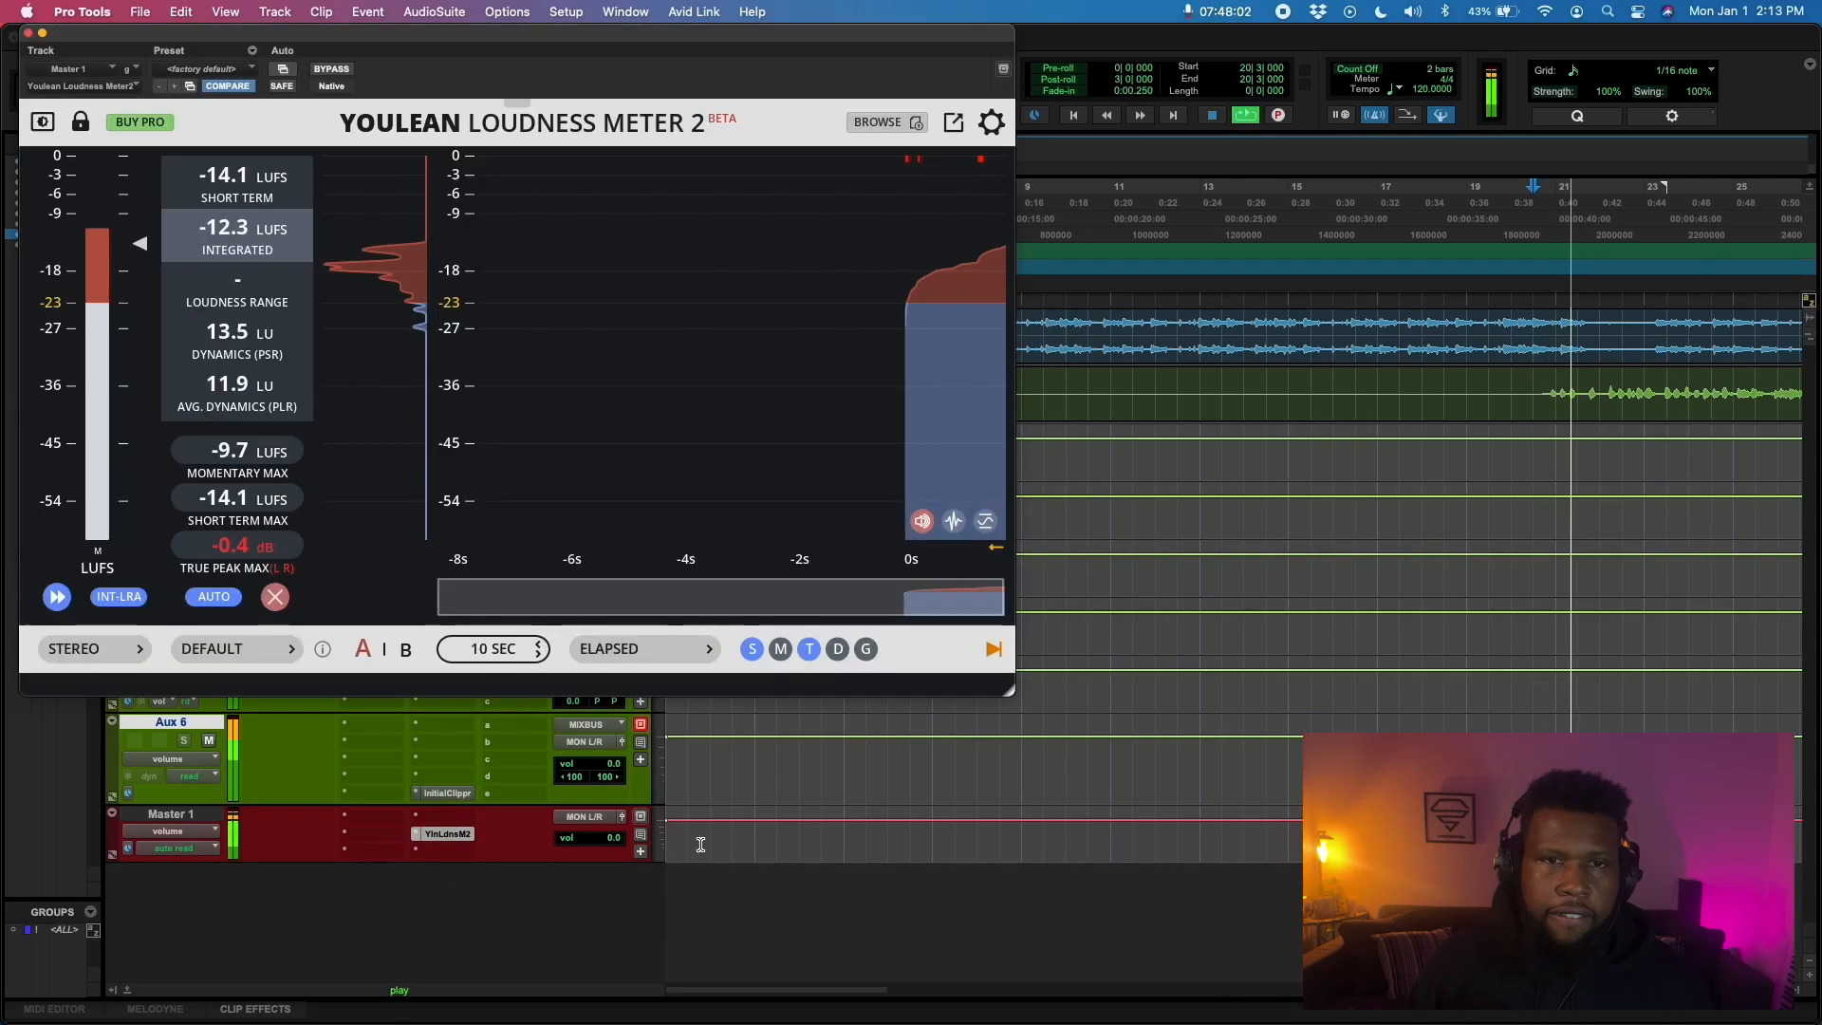
left_click_drag(351, 38, 764, 54)
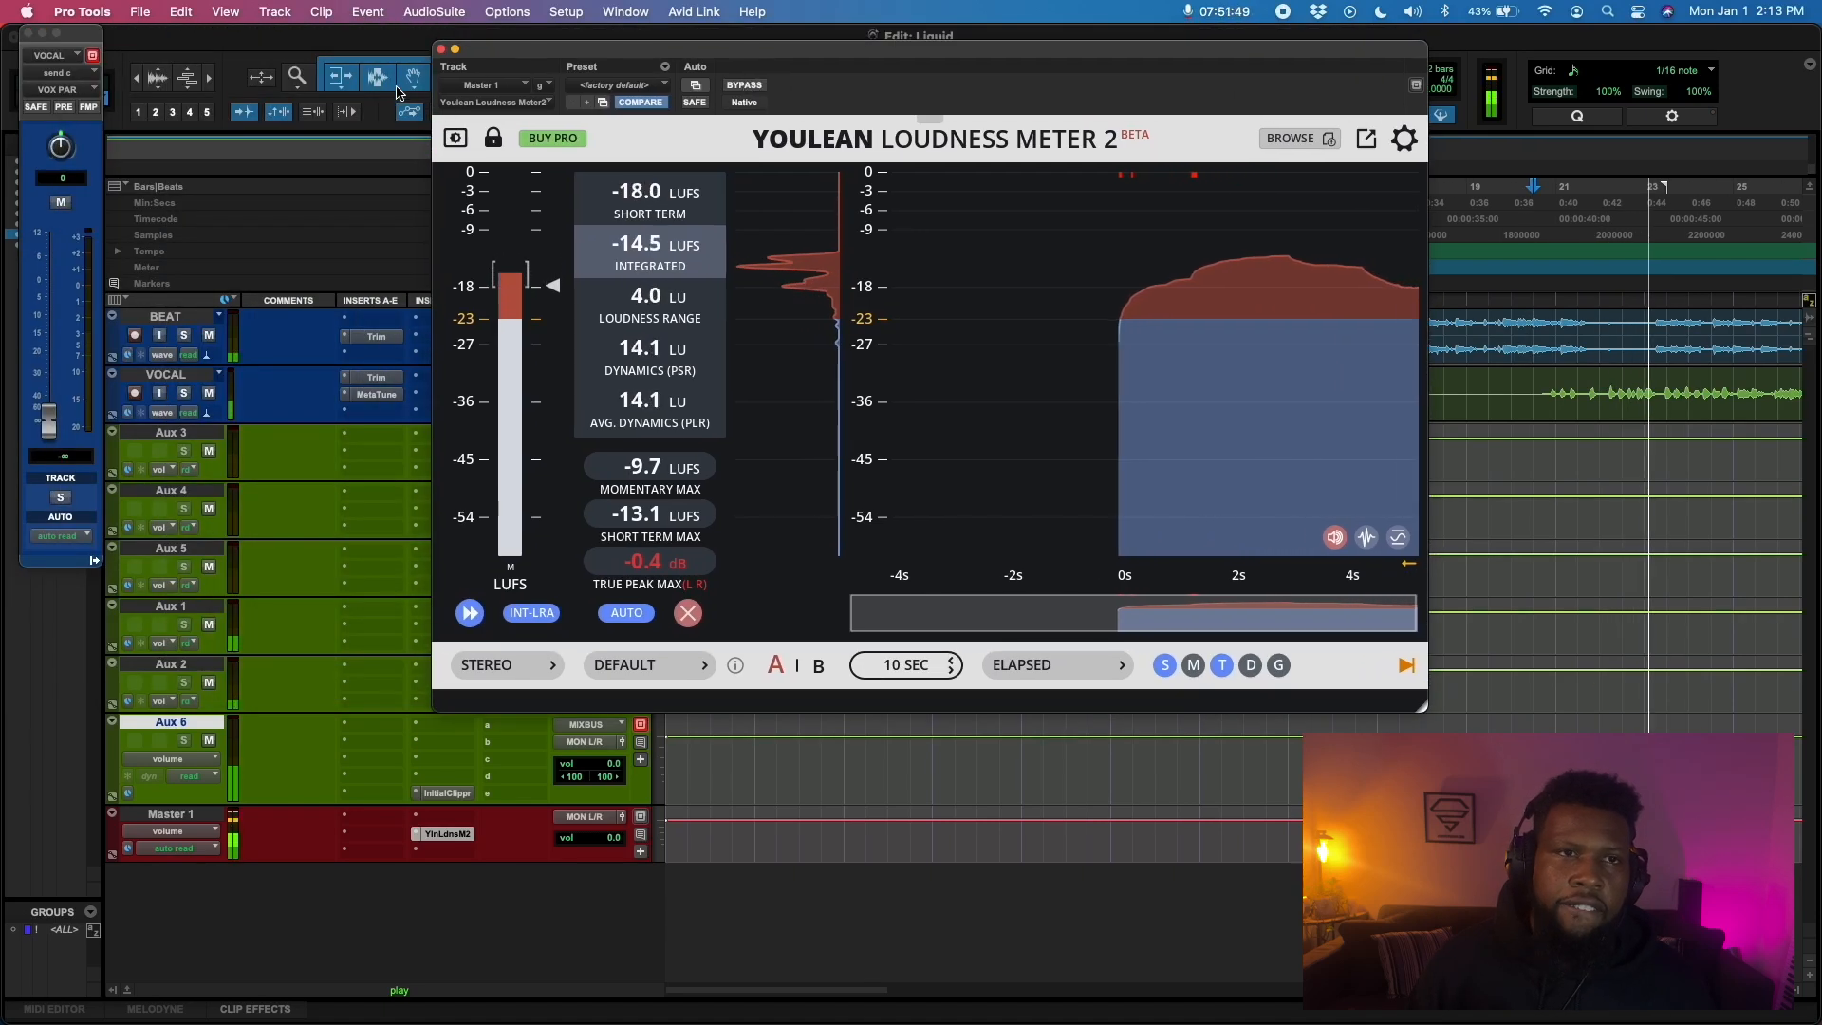
left_click(440, 49)
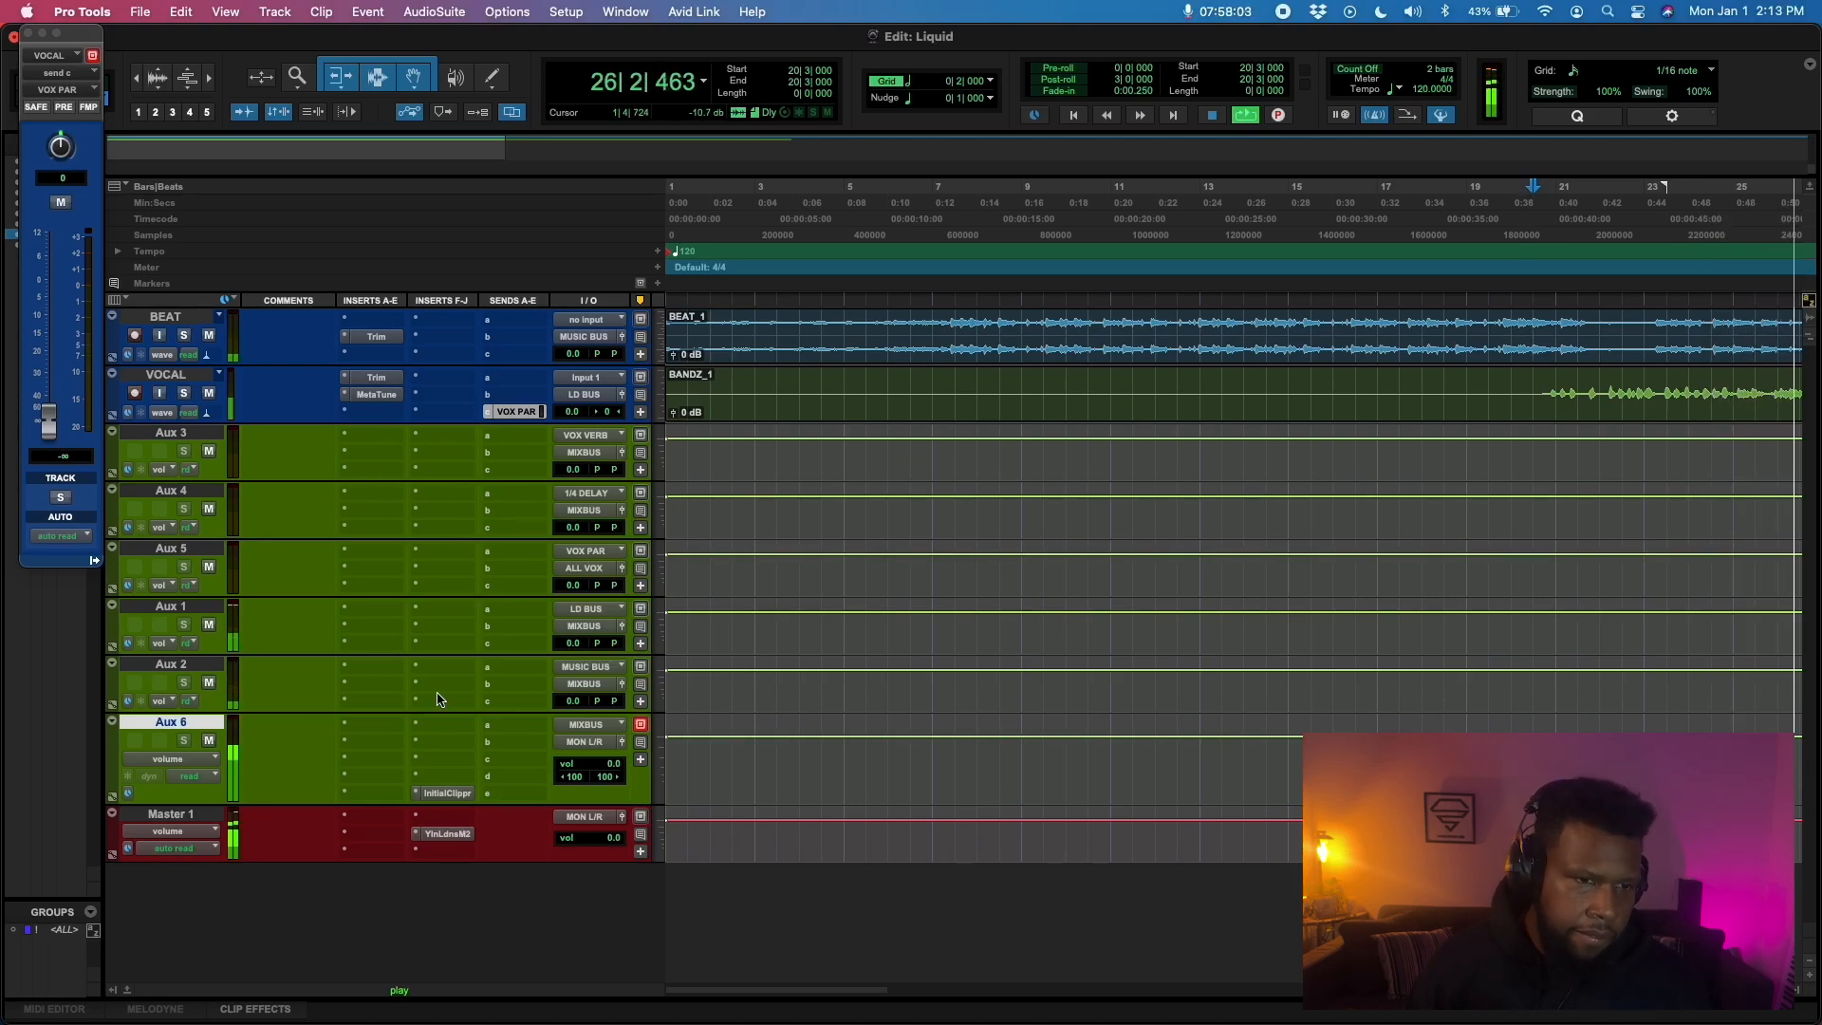
Insert the Channel Strip plug-in in the second insert slot of Aux 6, stop playback and reposition its window
left_click(371, 749)
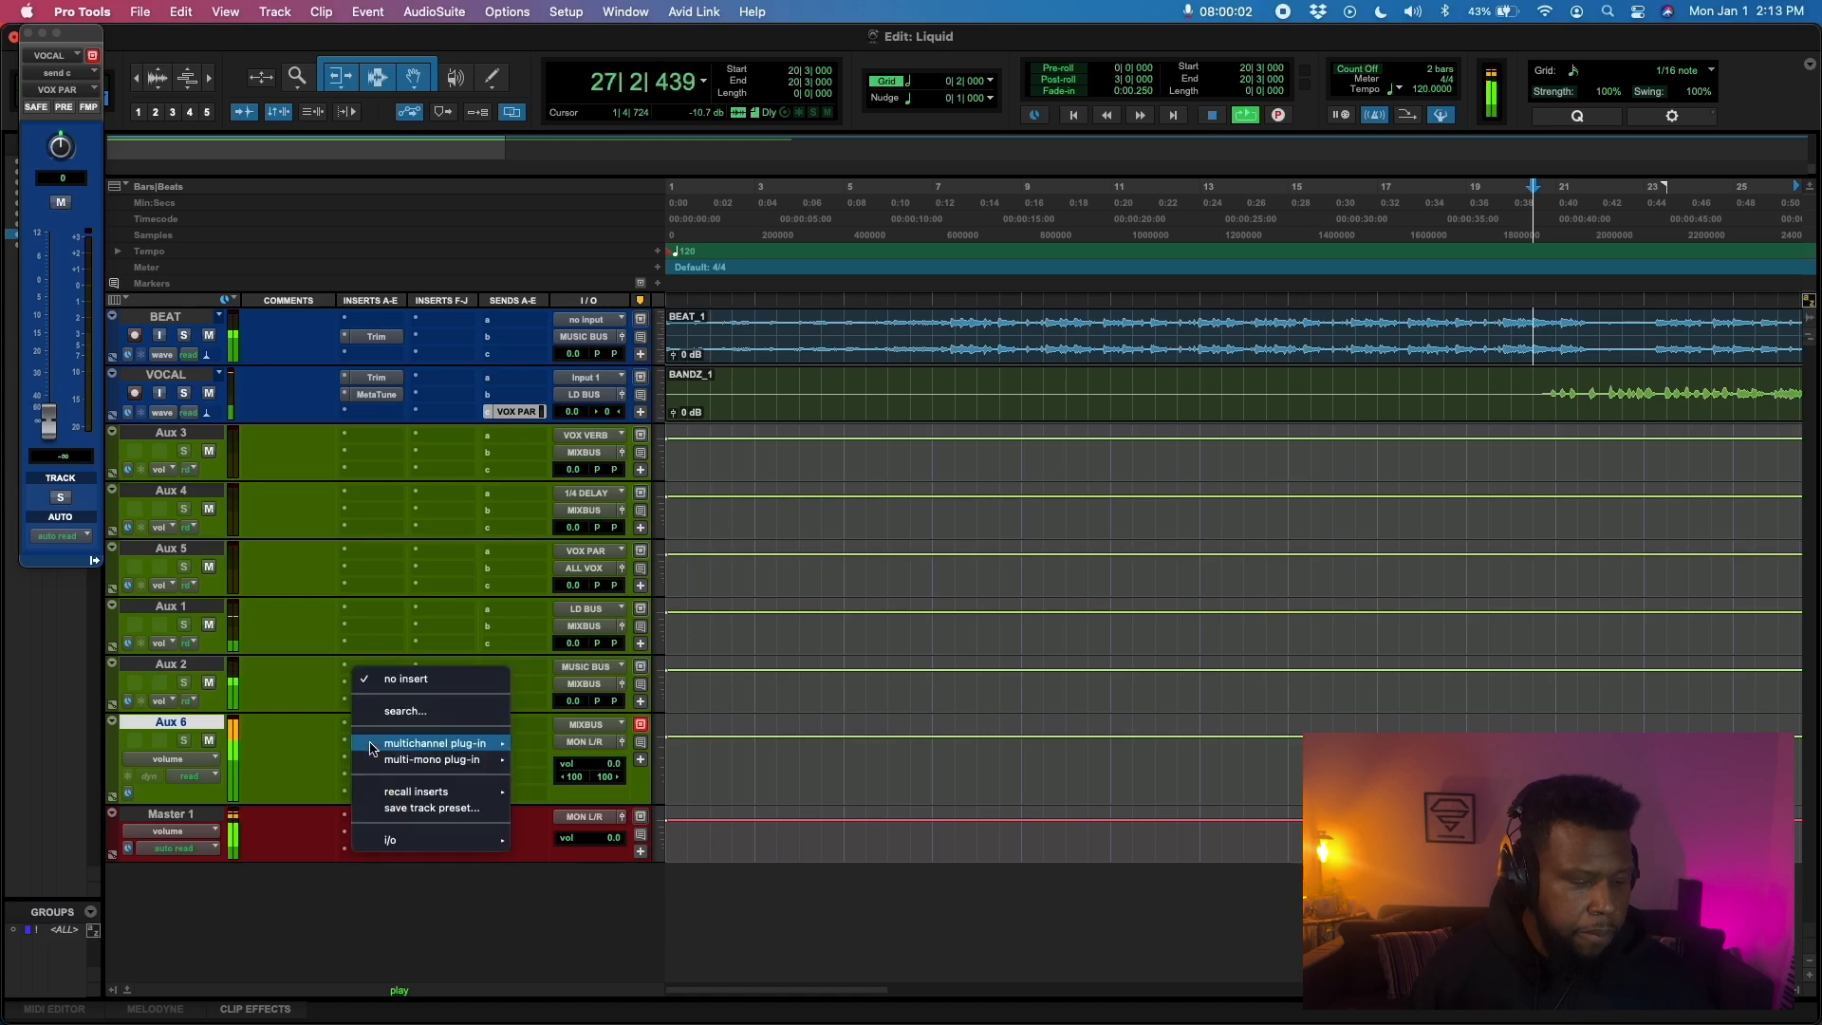
type("cha")
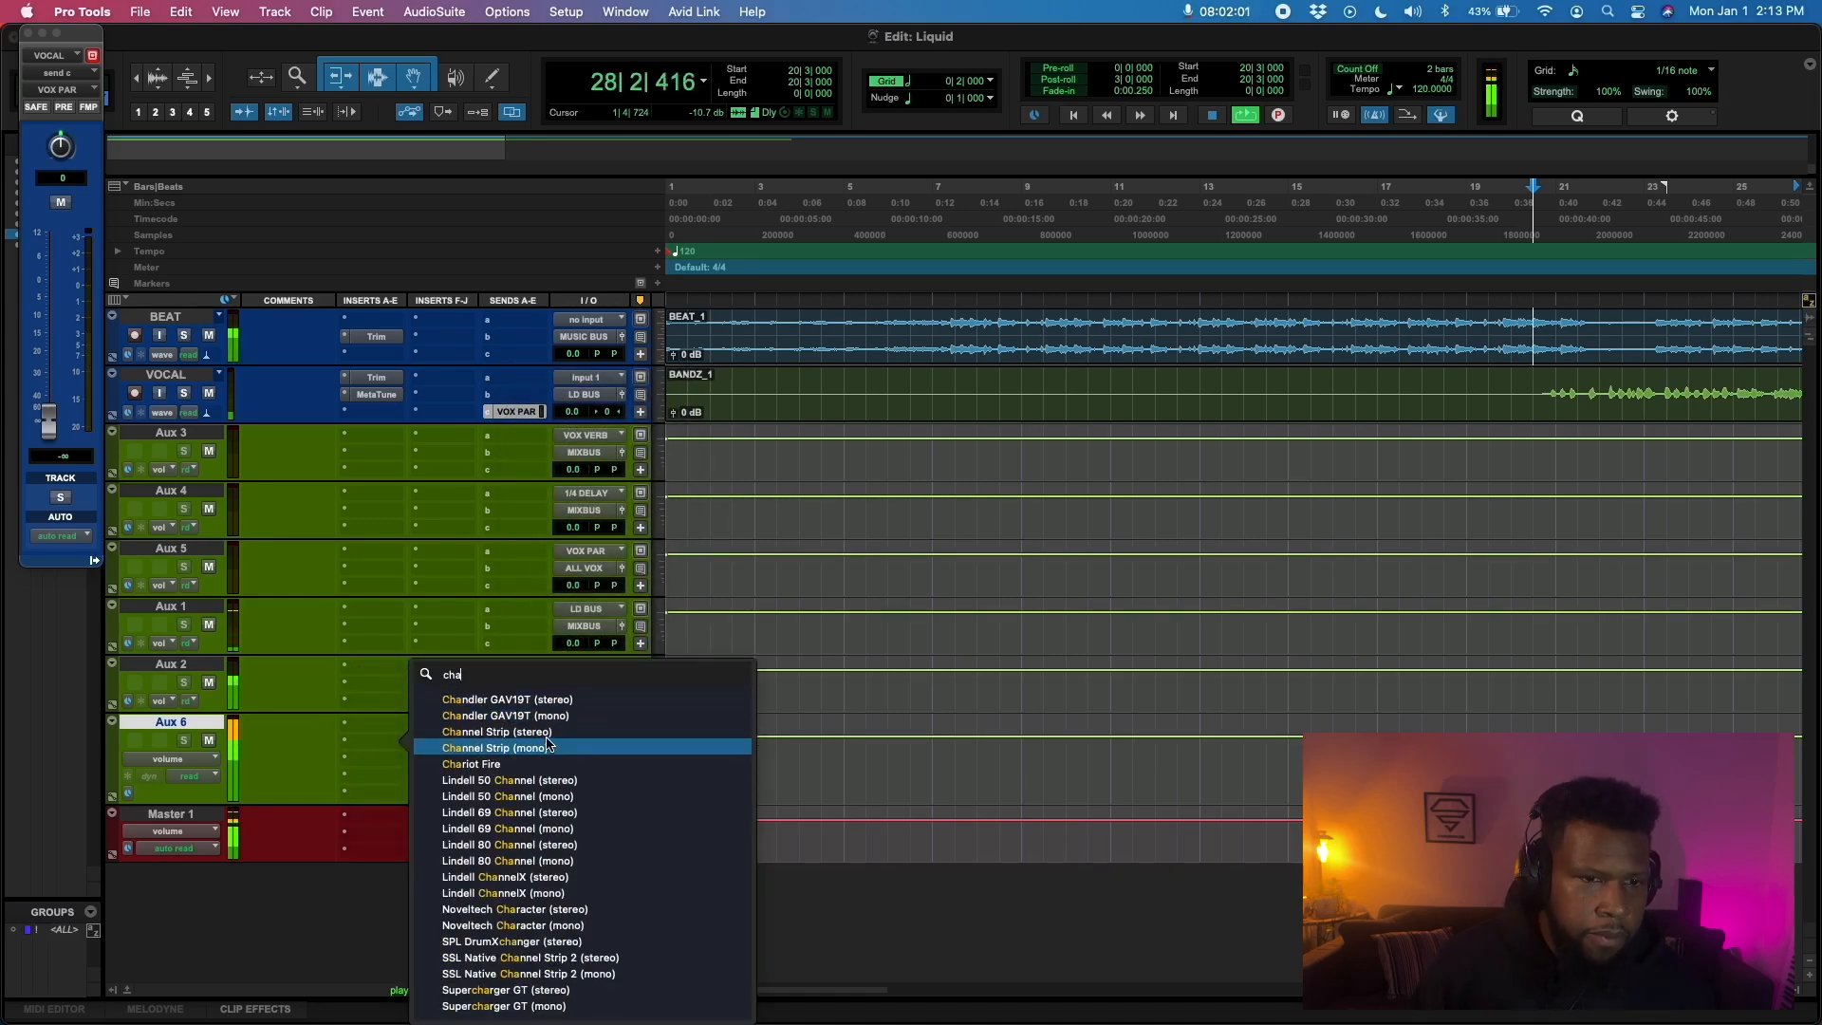
left_click(577, 748)
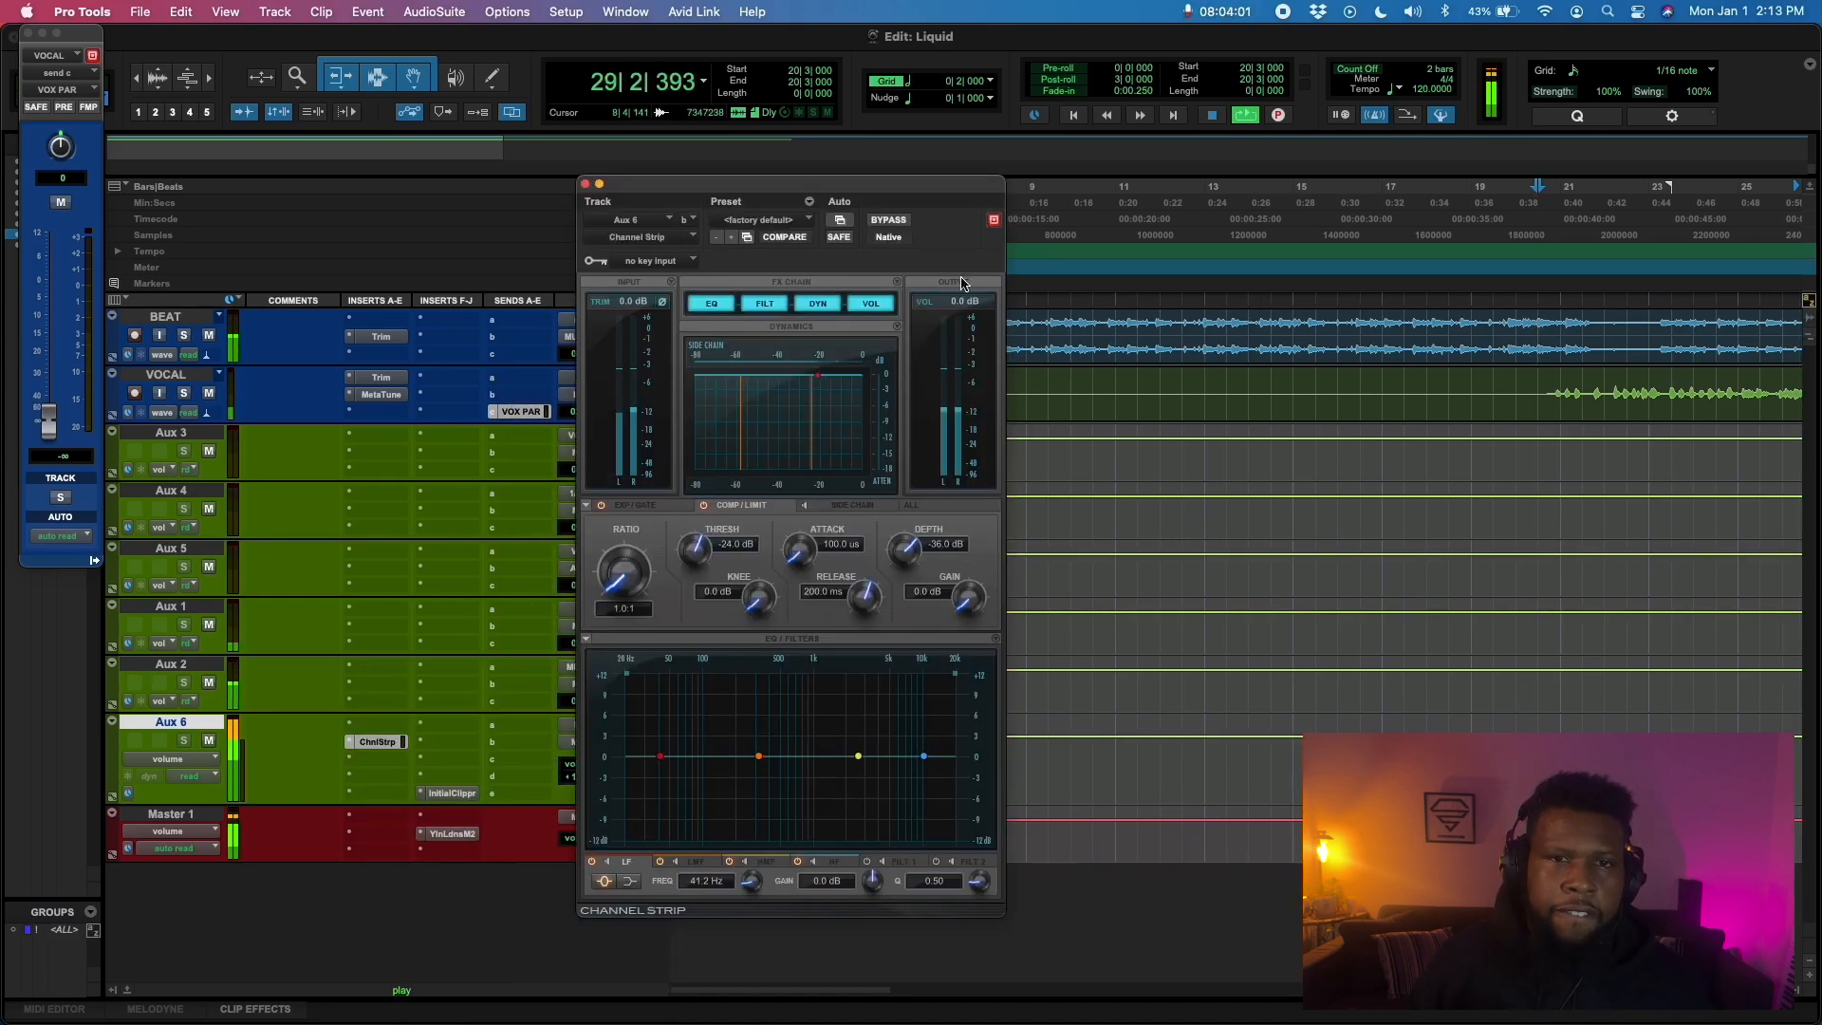
key("space")
left_click_drag(863, 183, 1174, 87)
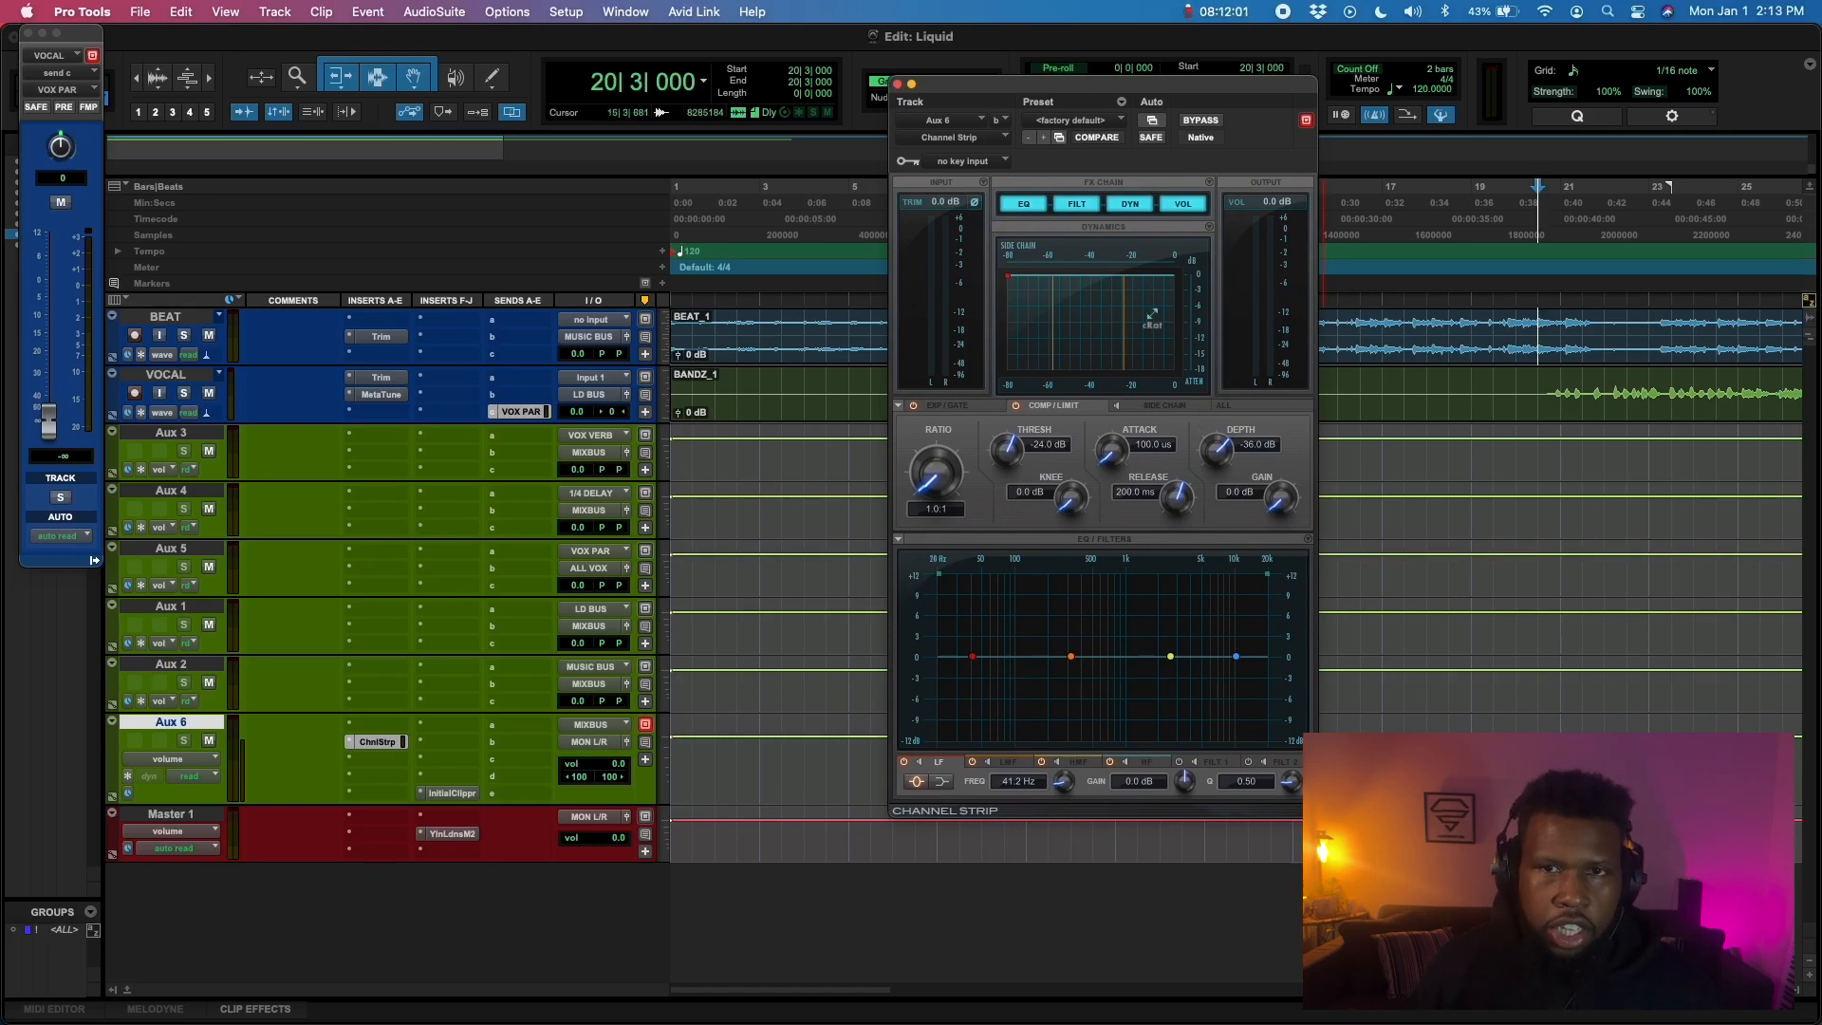
Open Master 1's Youlean loudness meter, move it clear of the Channel Strip, and start playback
left_click(452, 835)
left_click_drag(294, 38, 1821, 199)
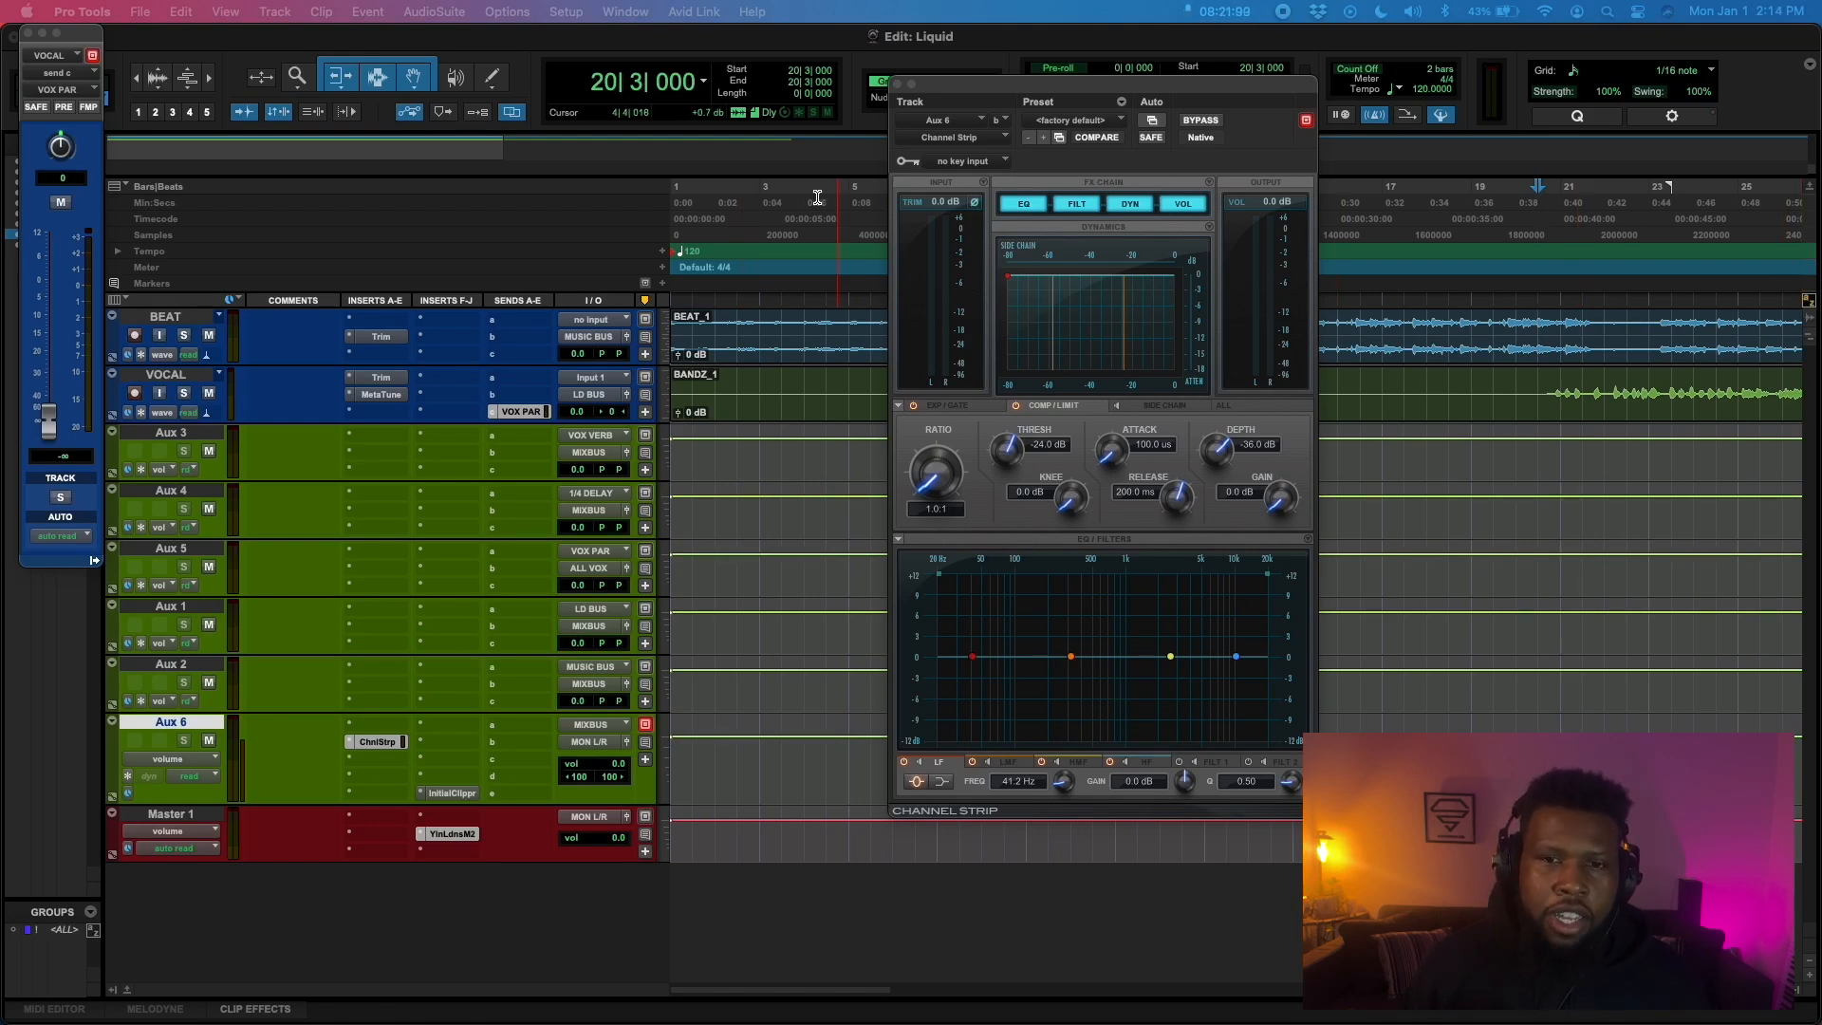
left_click(1148, 418)
key("space")
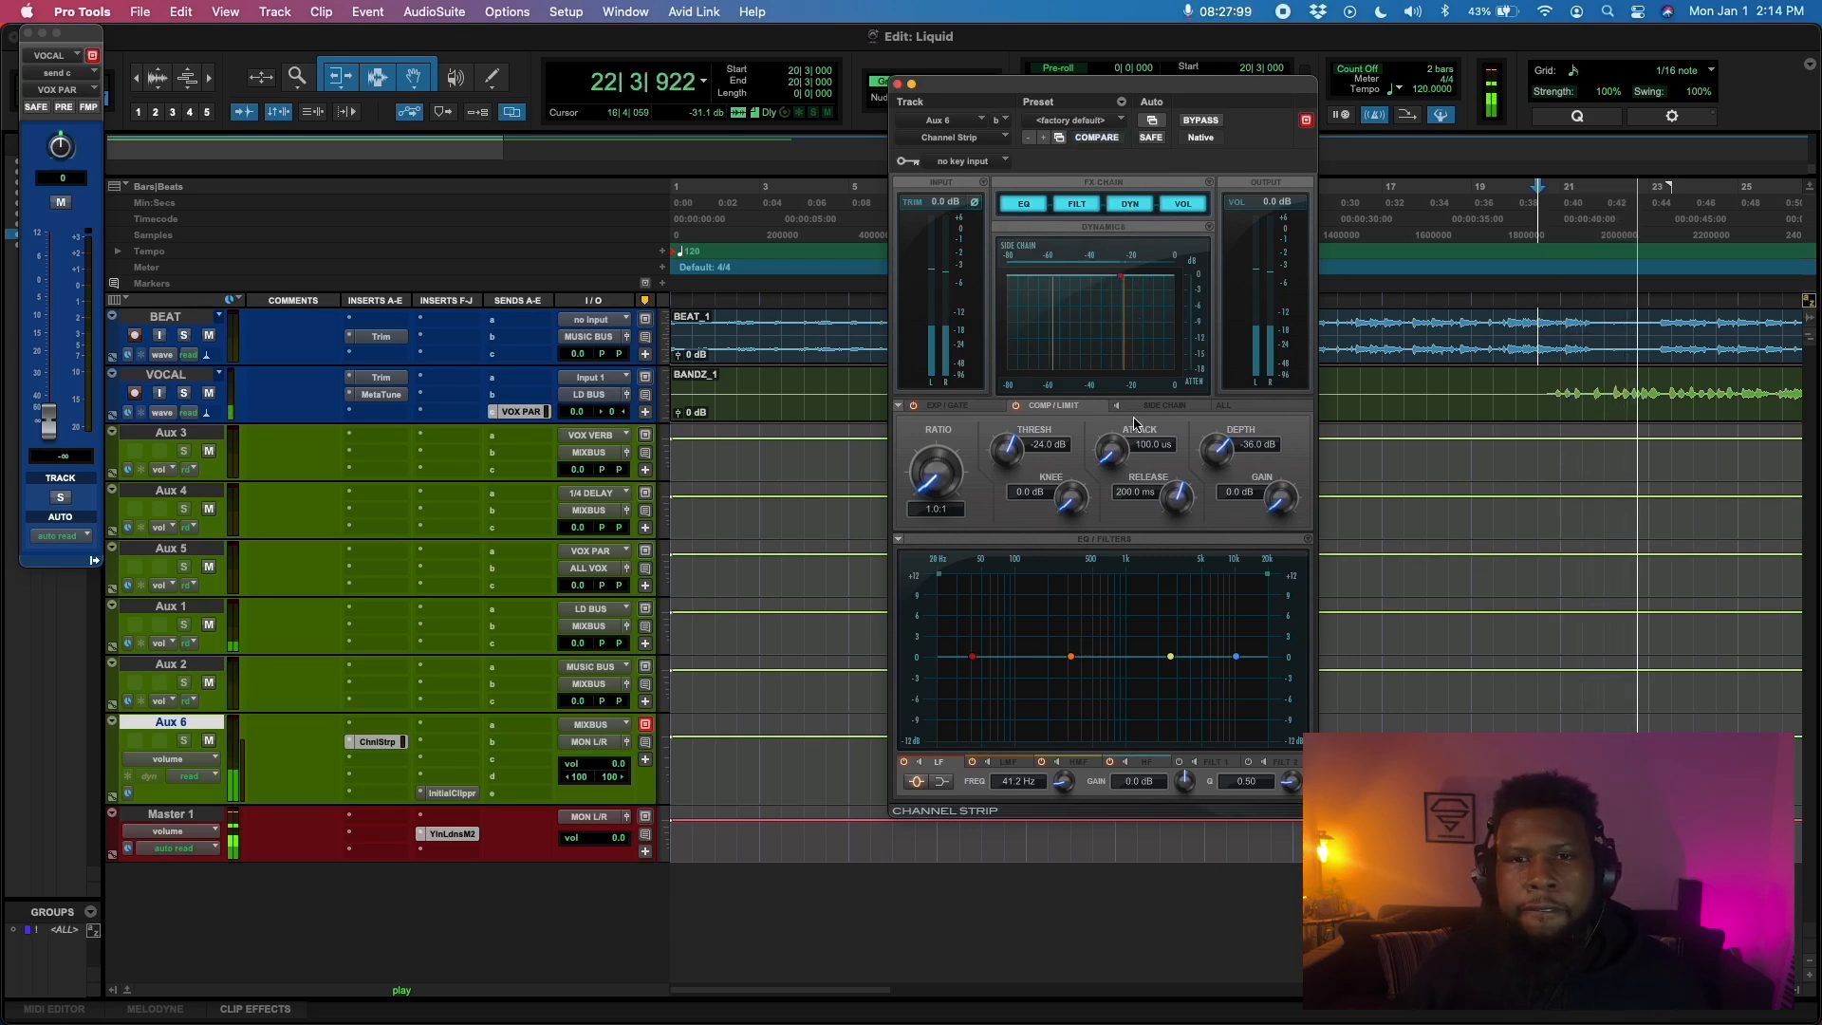
Set Aux 6's Channel Strip compressor to ratio 2.5:1, threshold -17.7 dB, knee 10.9 dB and attack 239.9 us, and stop playback
left_click_drag(937, 472, 945, 431)
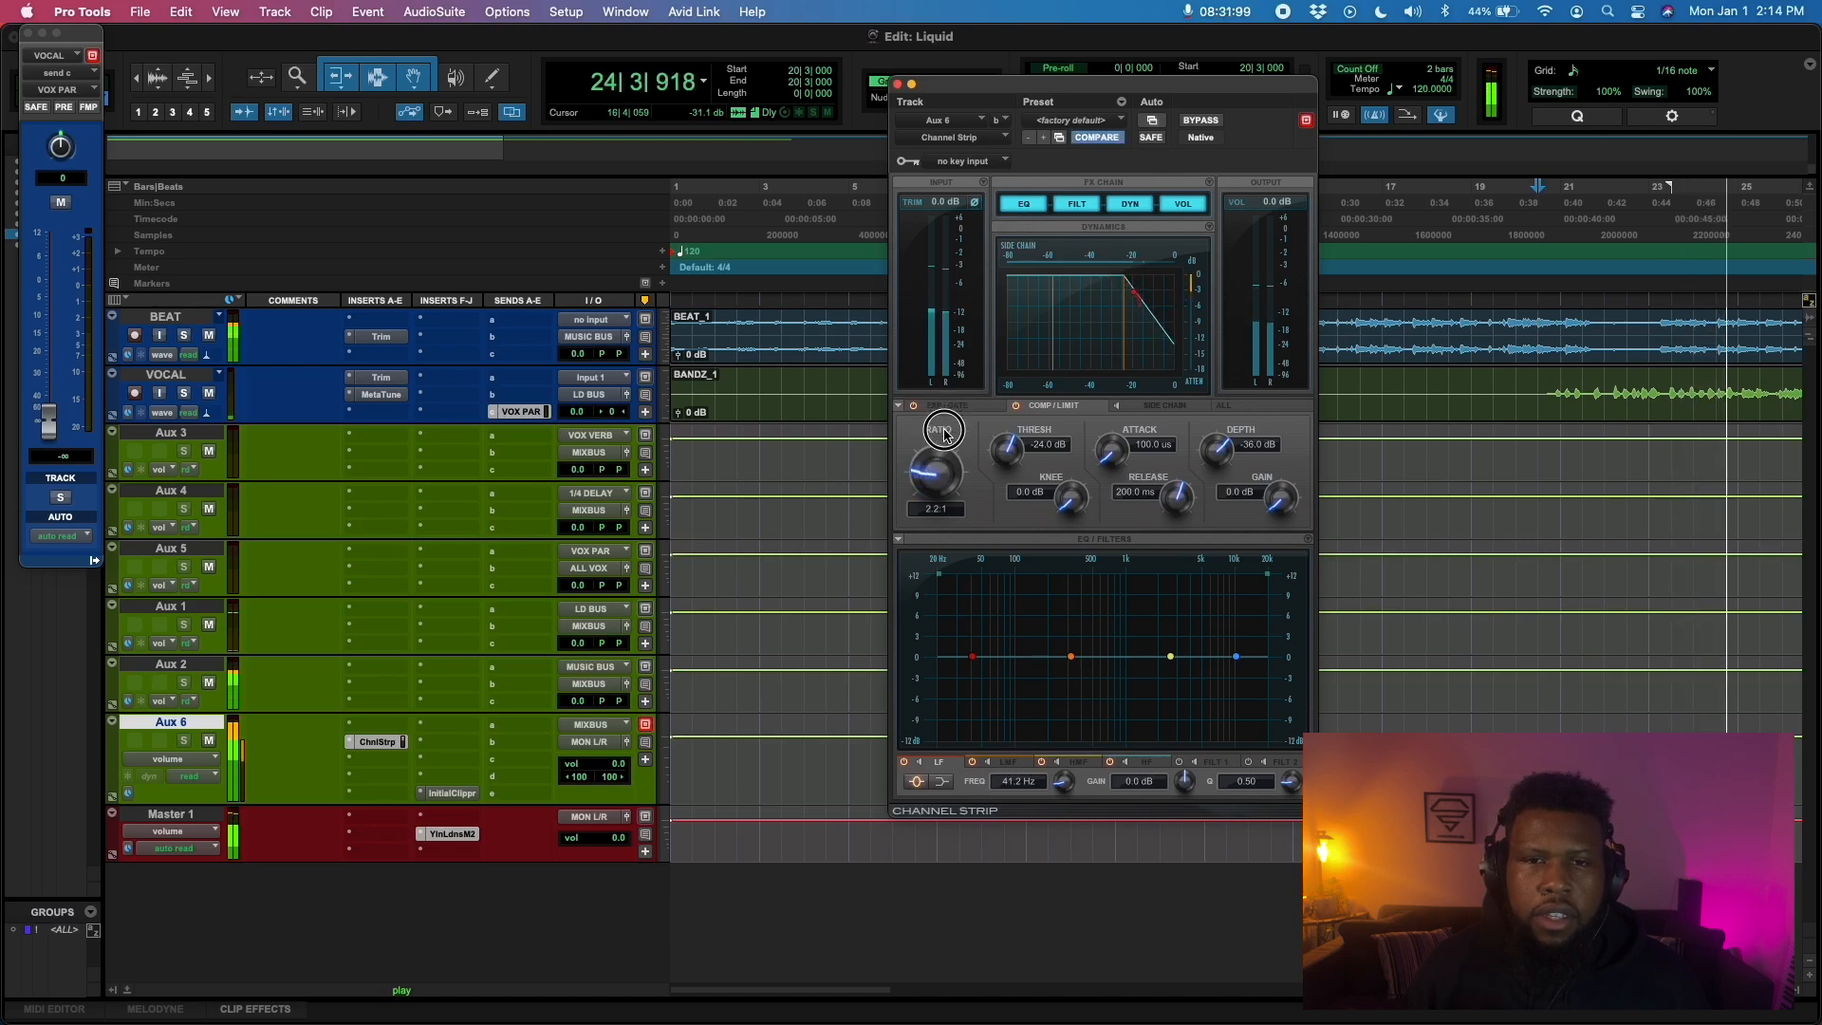
left_click_drag(1007, 449, 1012, 418)
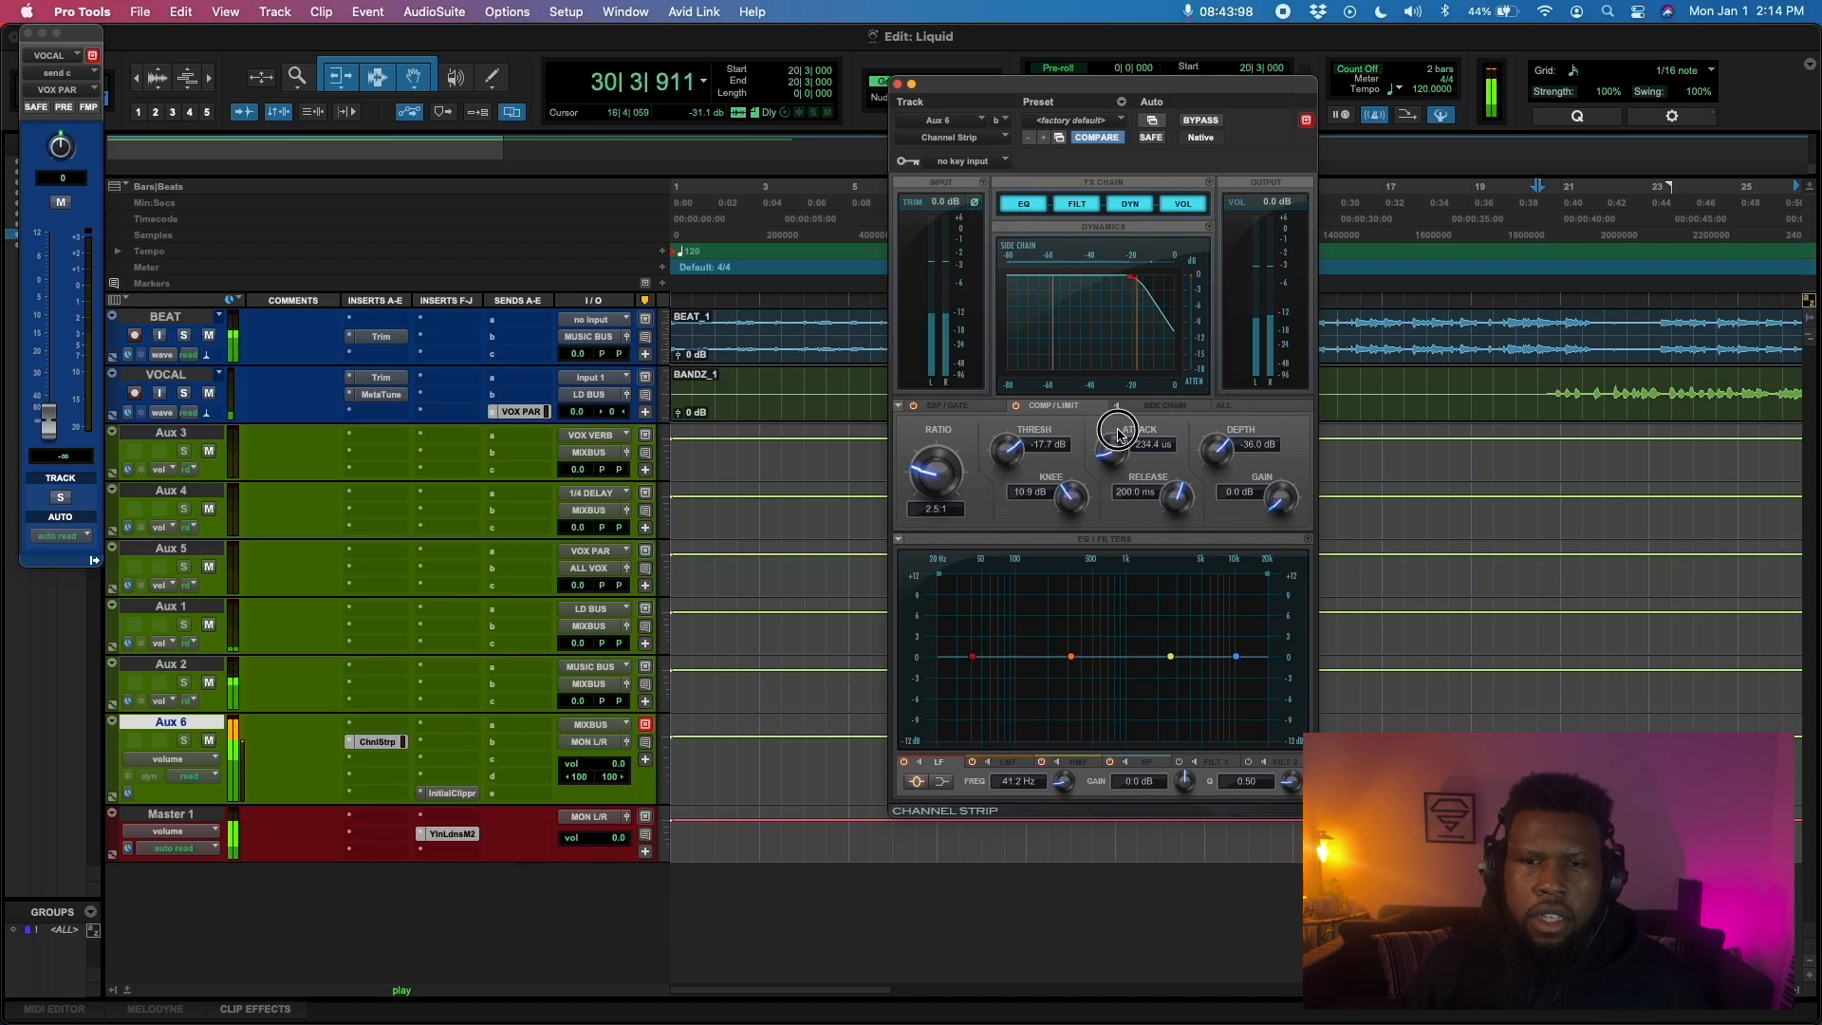
key("space")
Raise the compressor's makeup gain to about 3.5 dB and audition the compressed mix
left_click_drag(1273, 508, 1271, 475)
key("space")
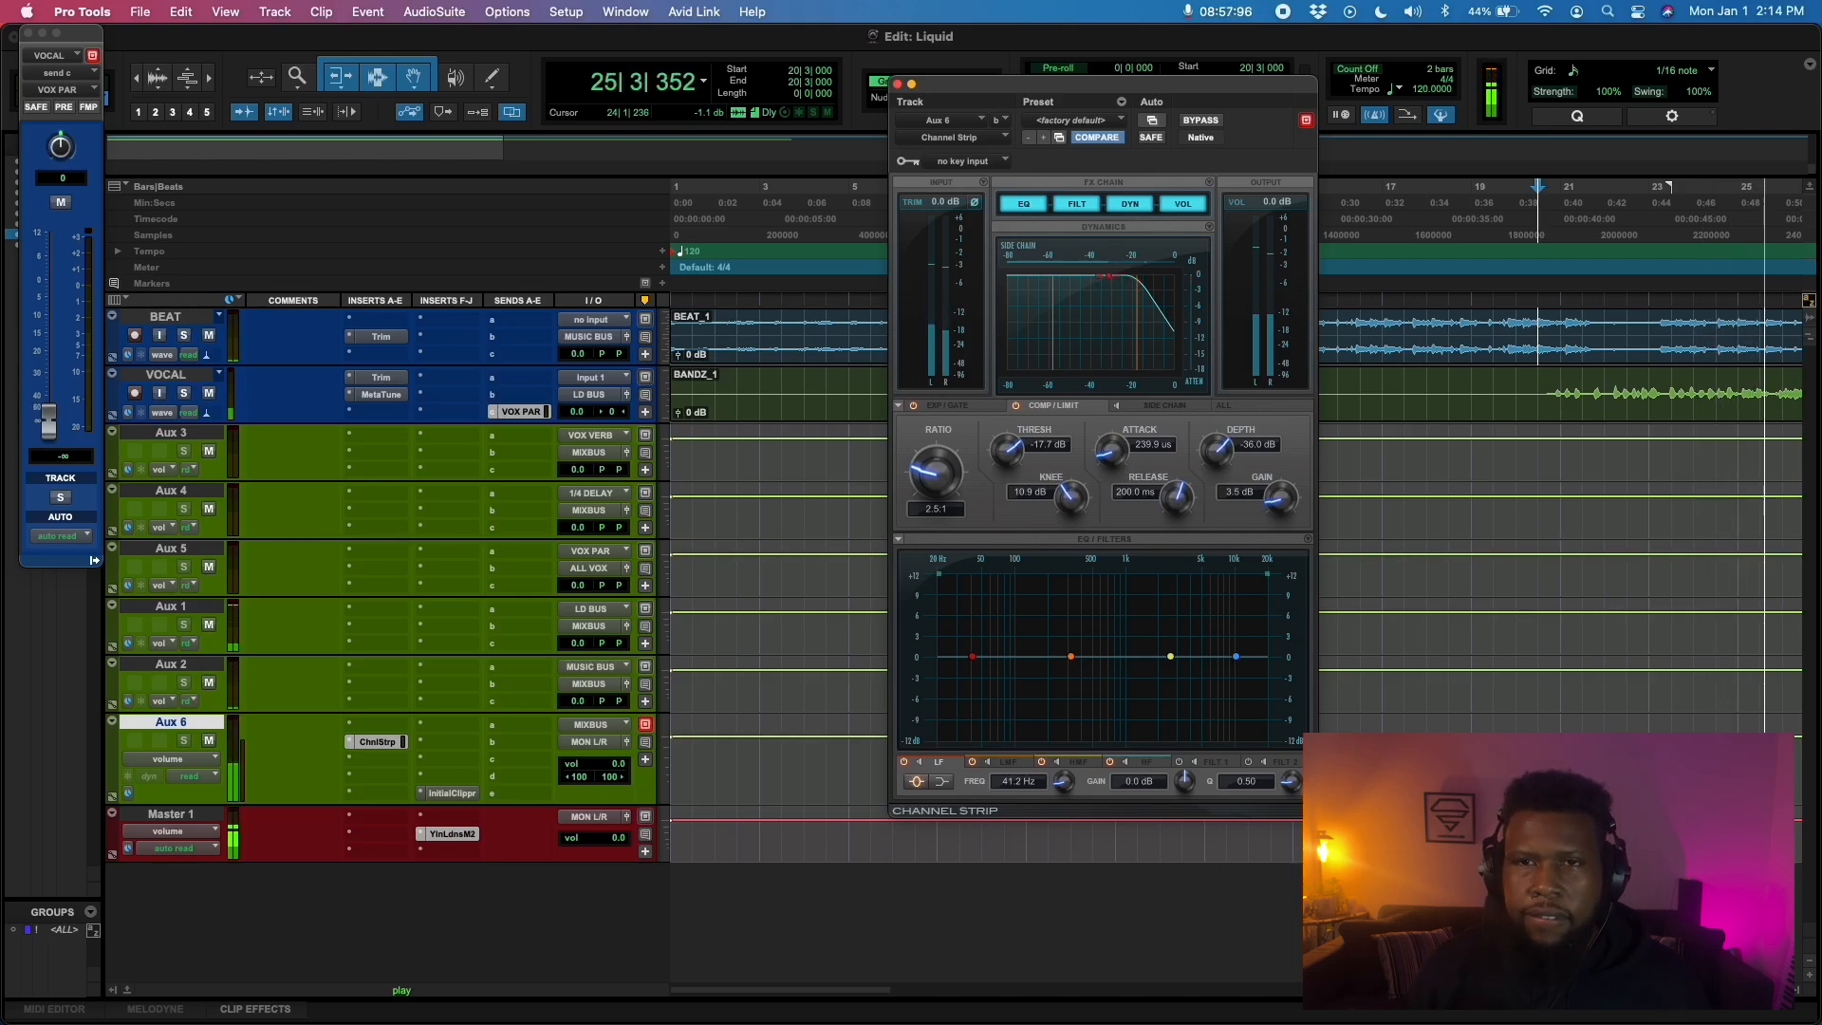
key("space")
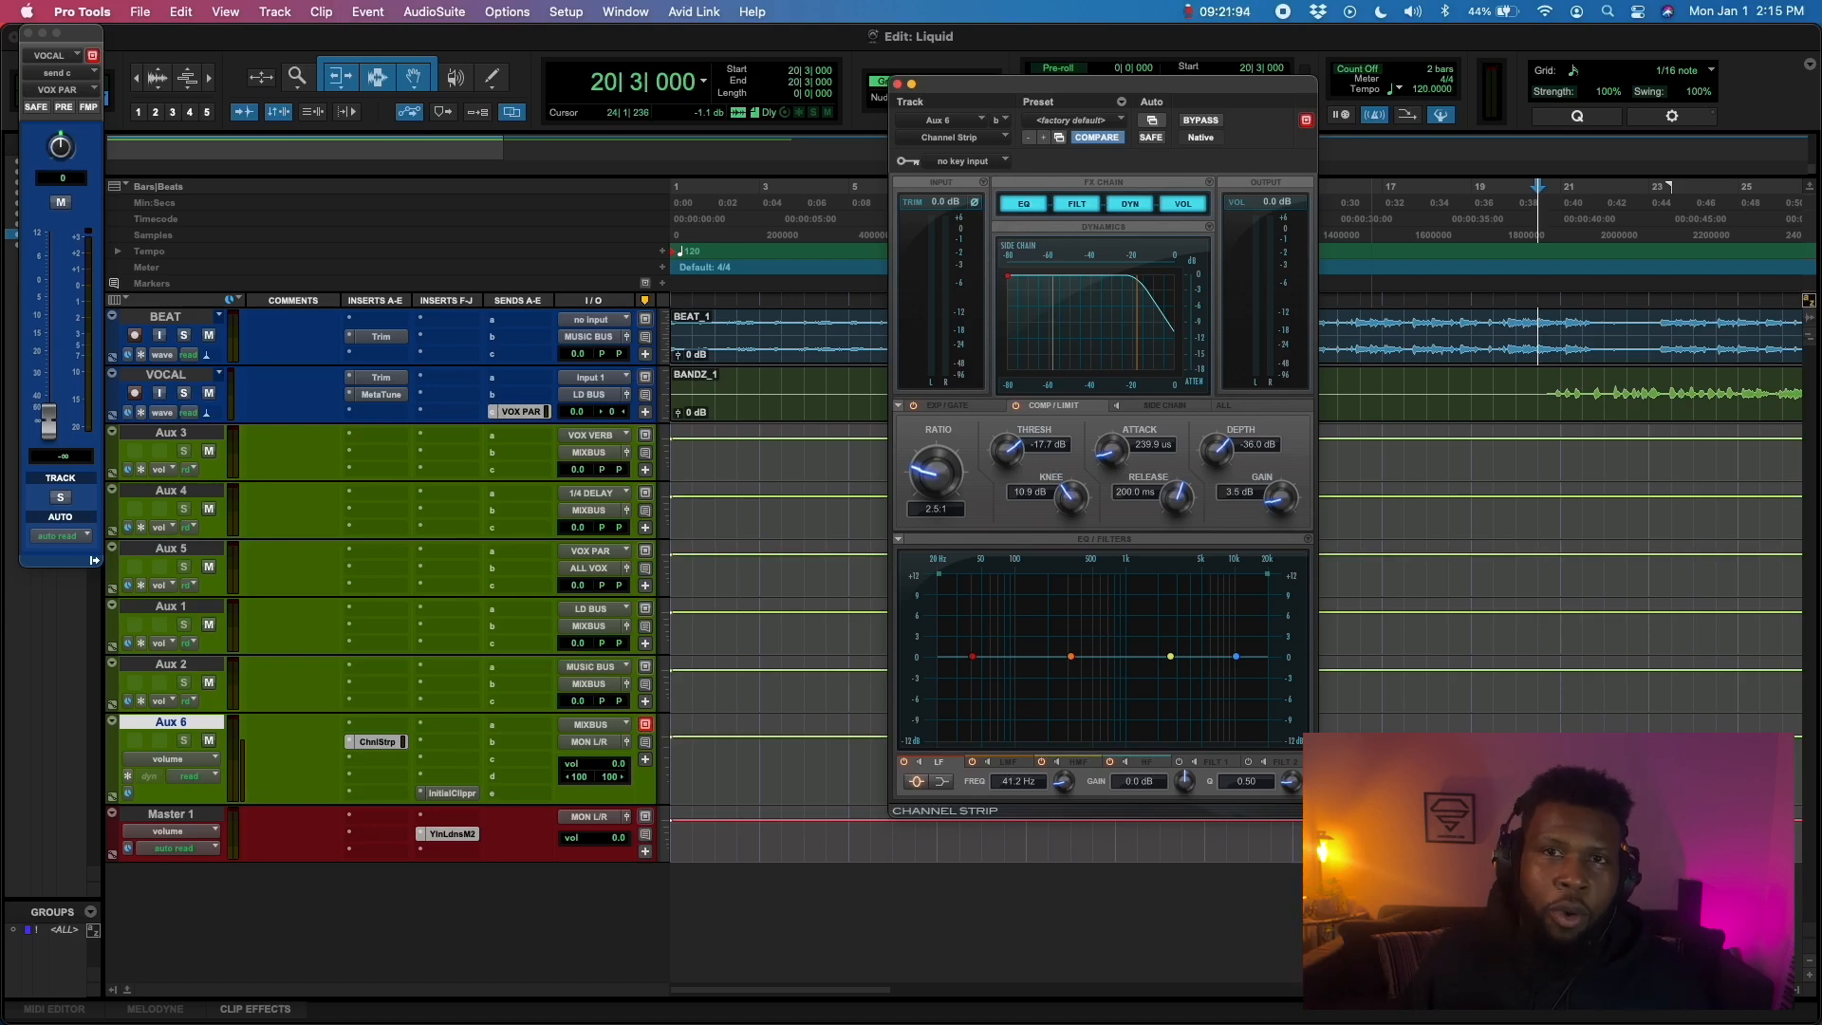
key("space")
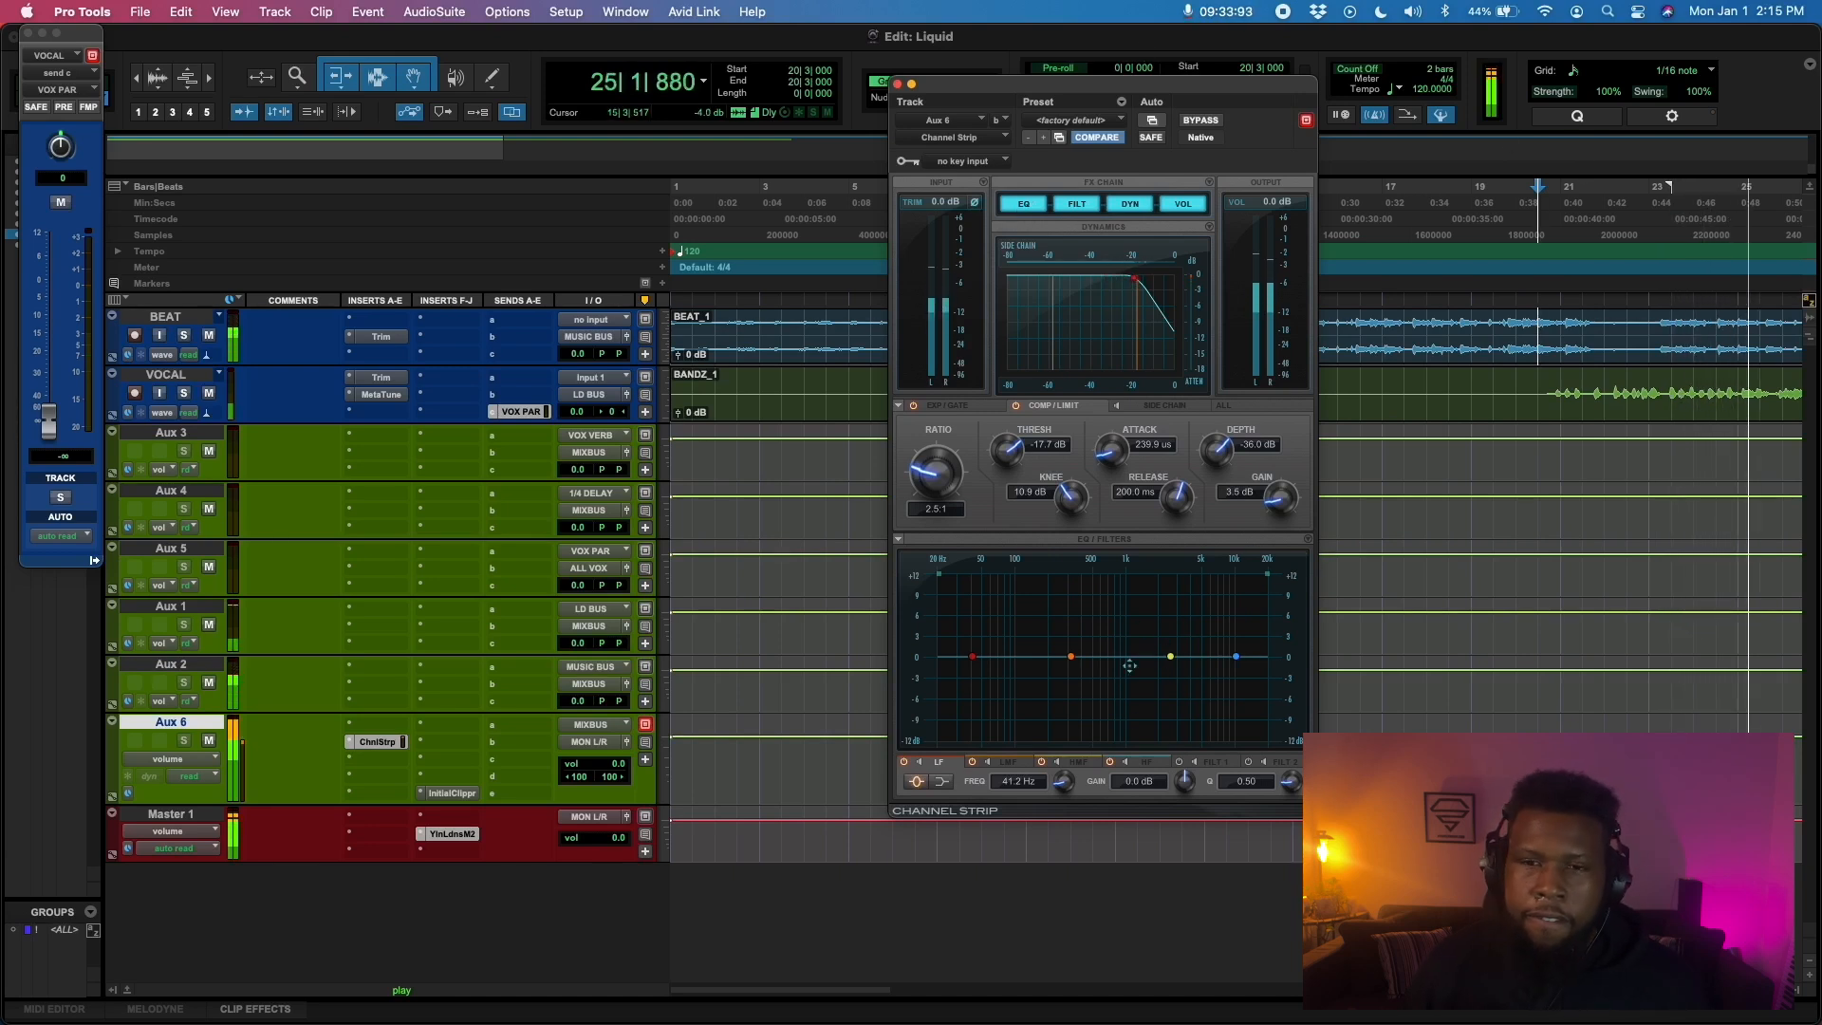
key("space")
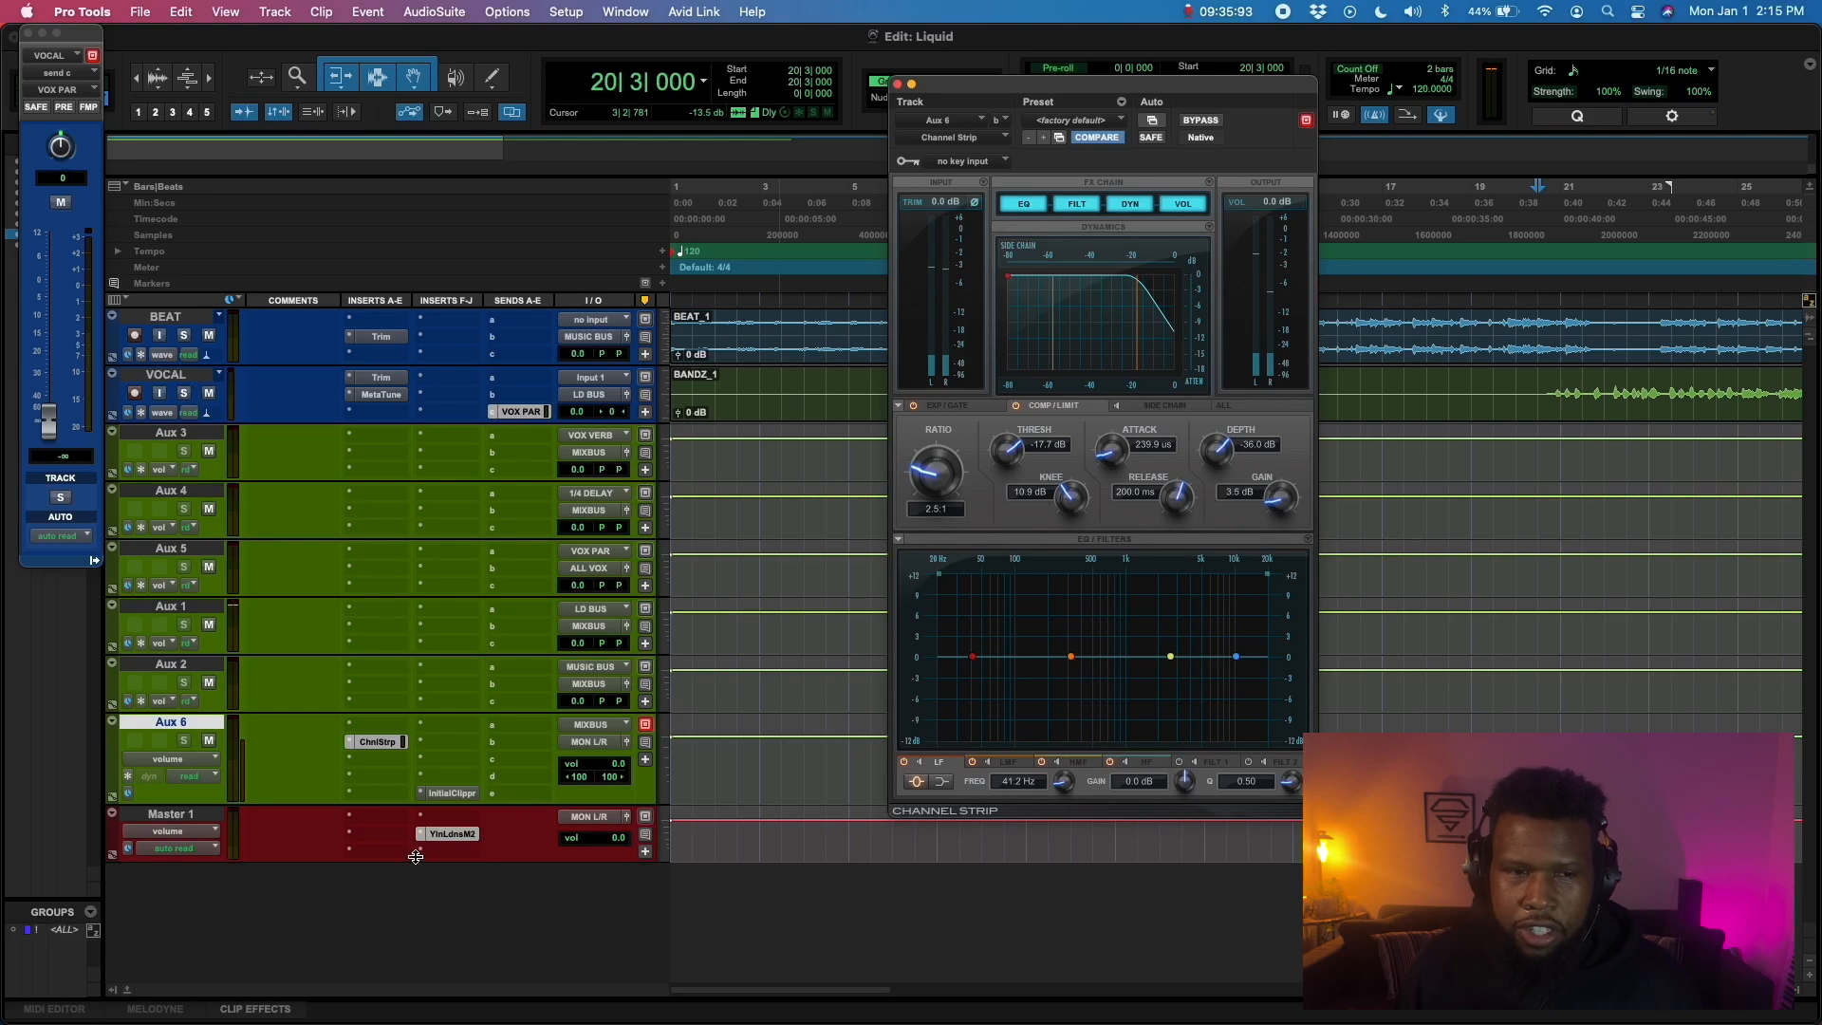
Insert Tonal Balance Control 2 (stereo) below Master 1's loudness meter, show its Fine view and reposition its window
left_click(438, 854)
mouse_move(449, 854)
type("tonal")
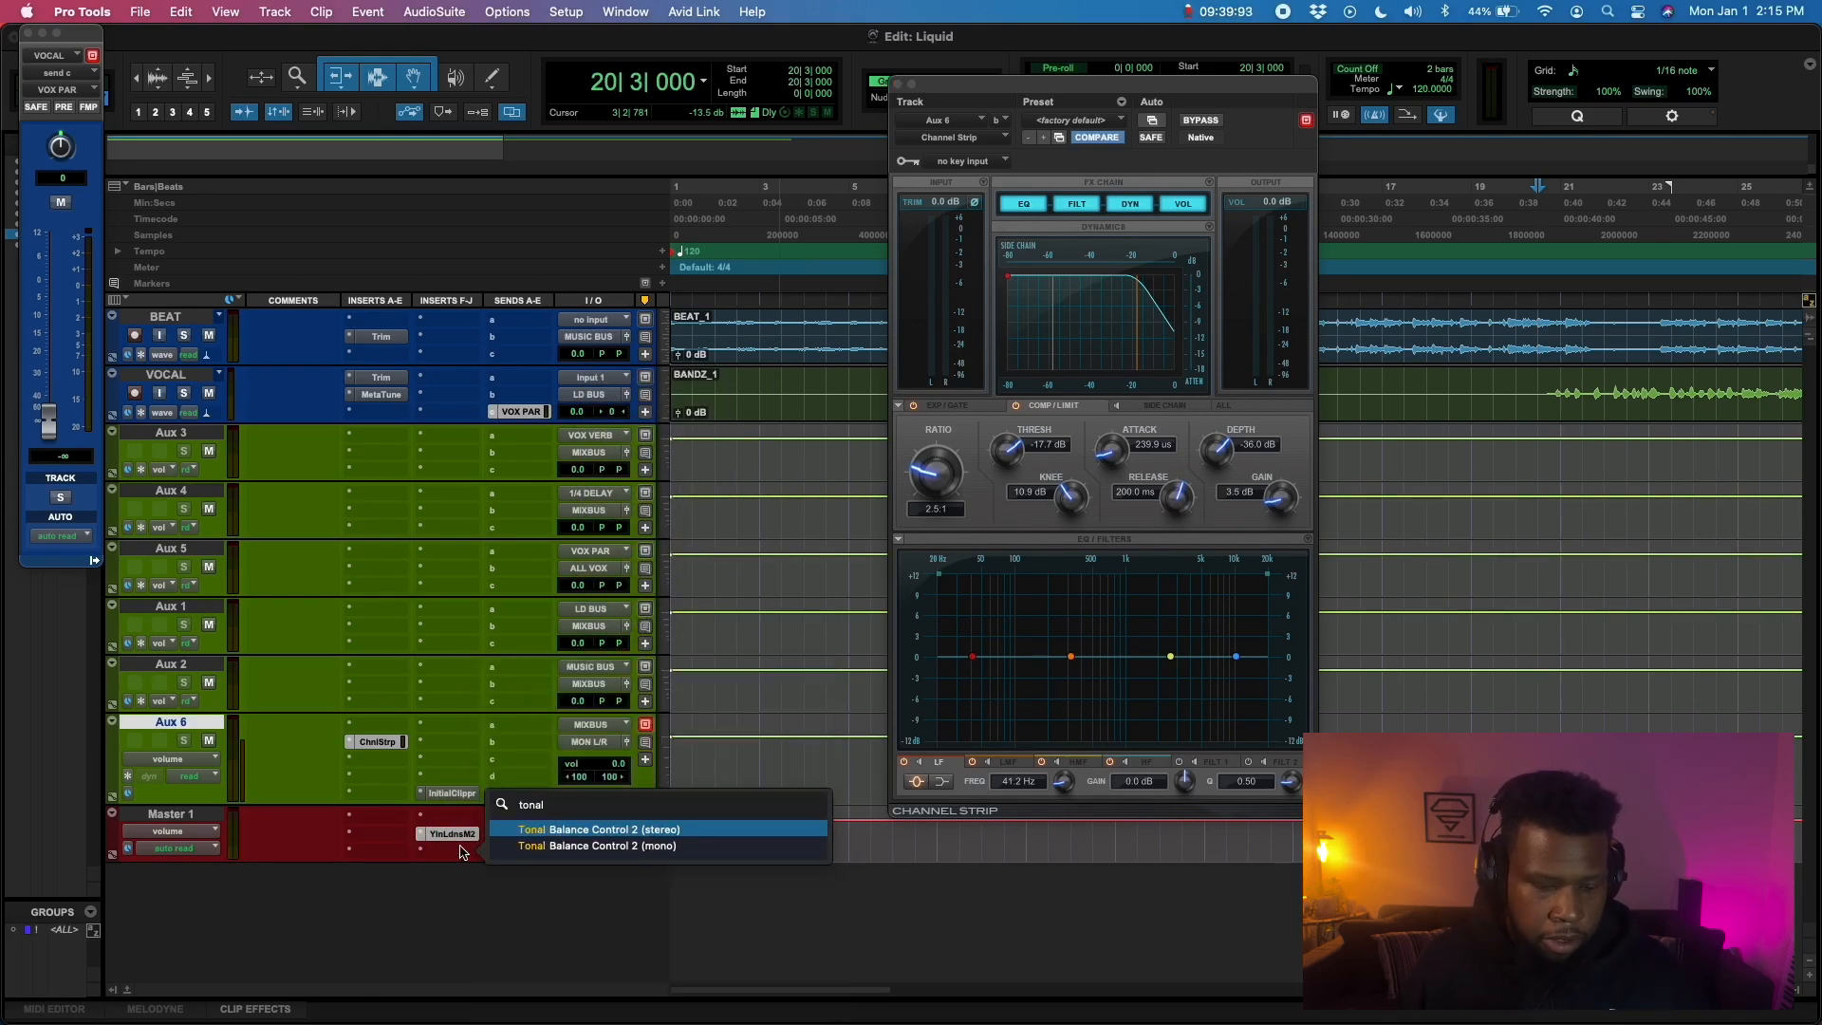
key("Return")
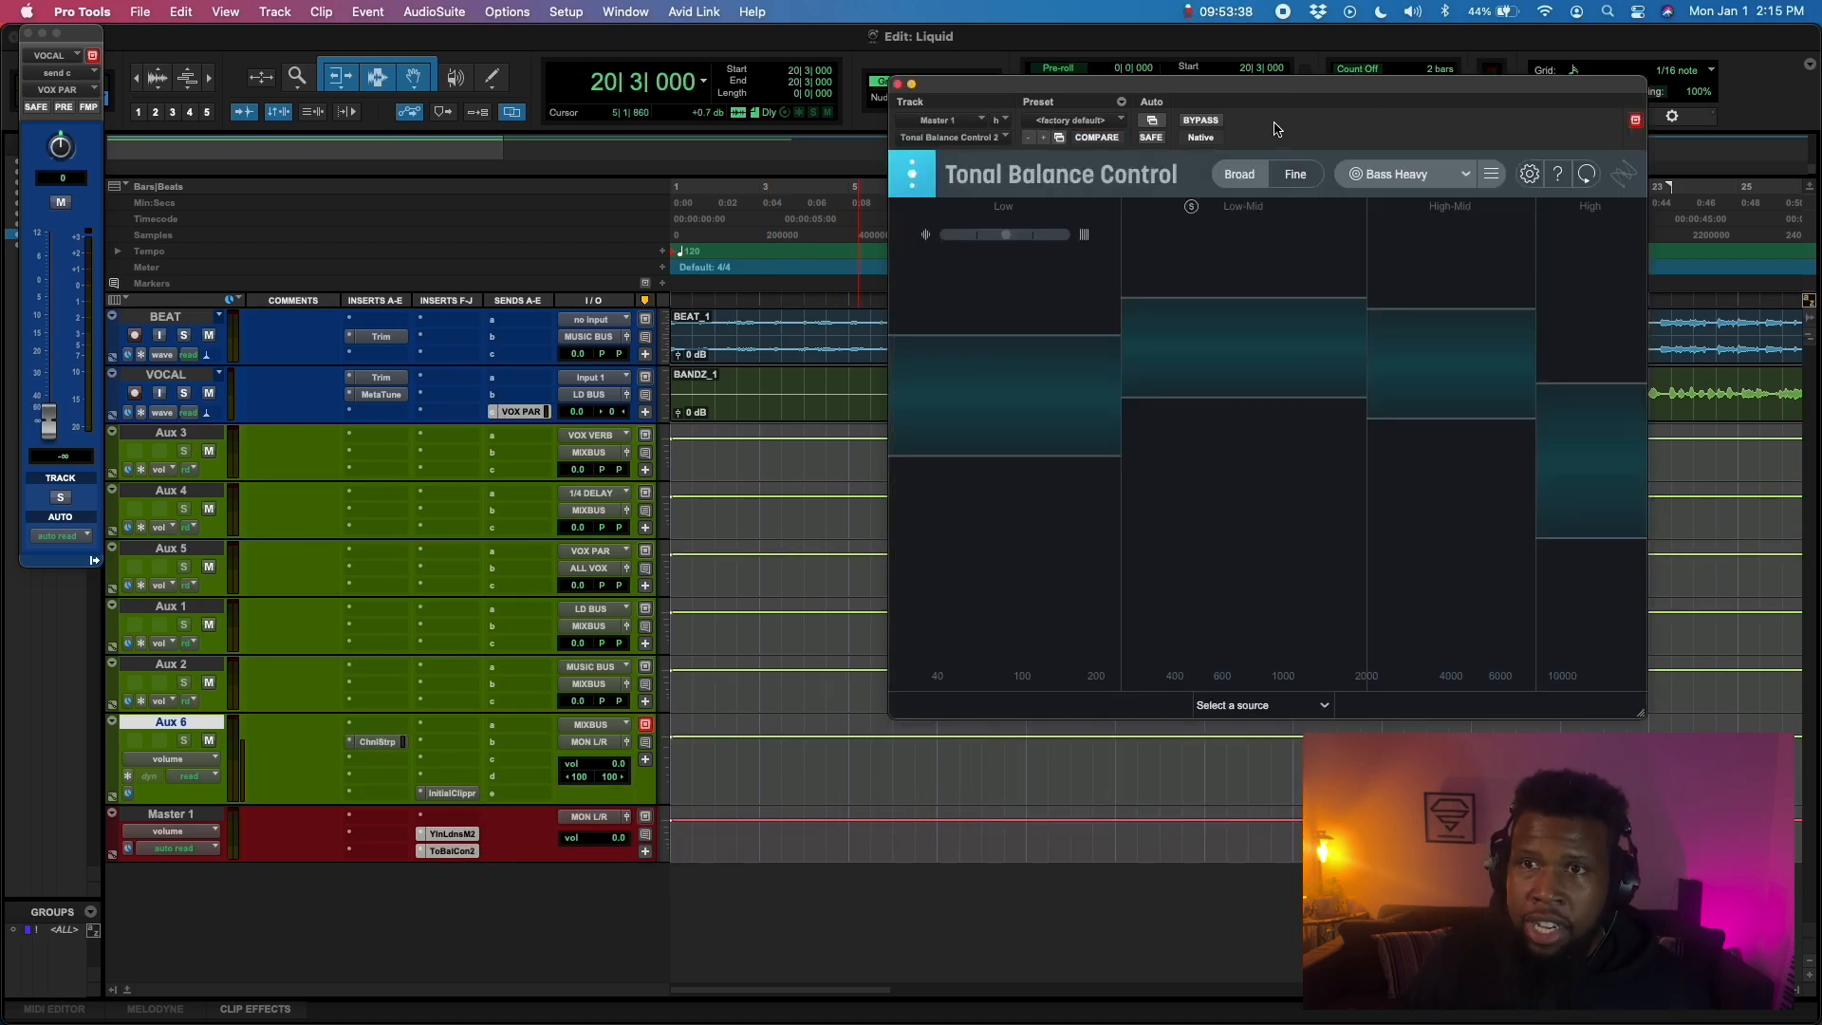
left_click_drag(1221, 98, 1085, 158)
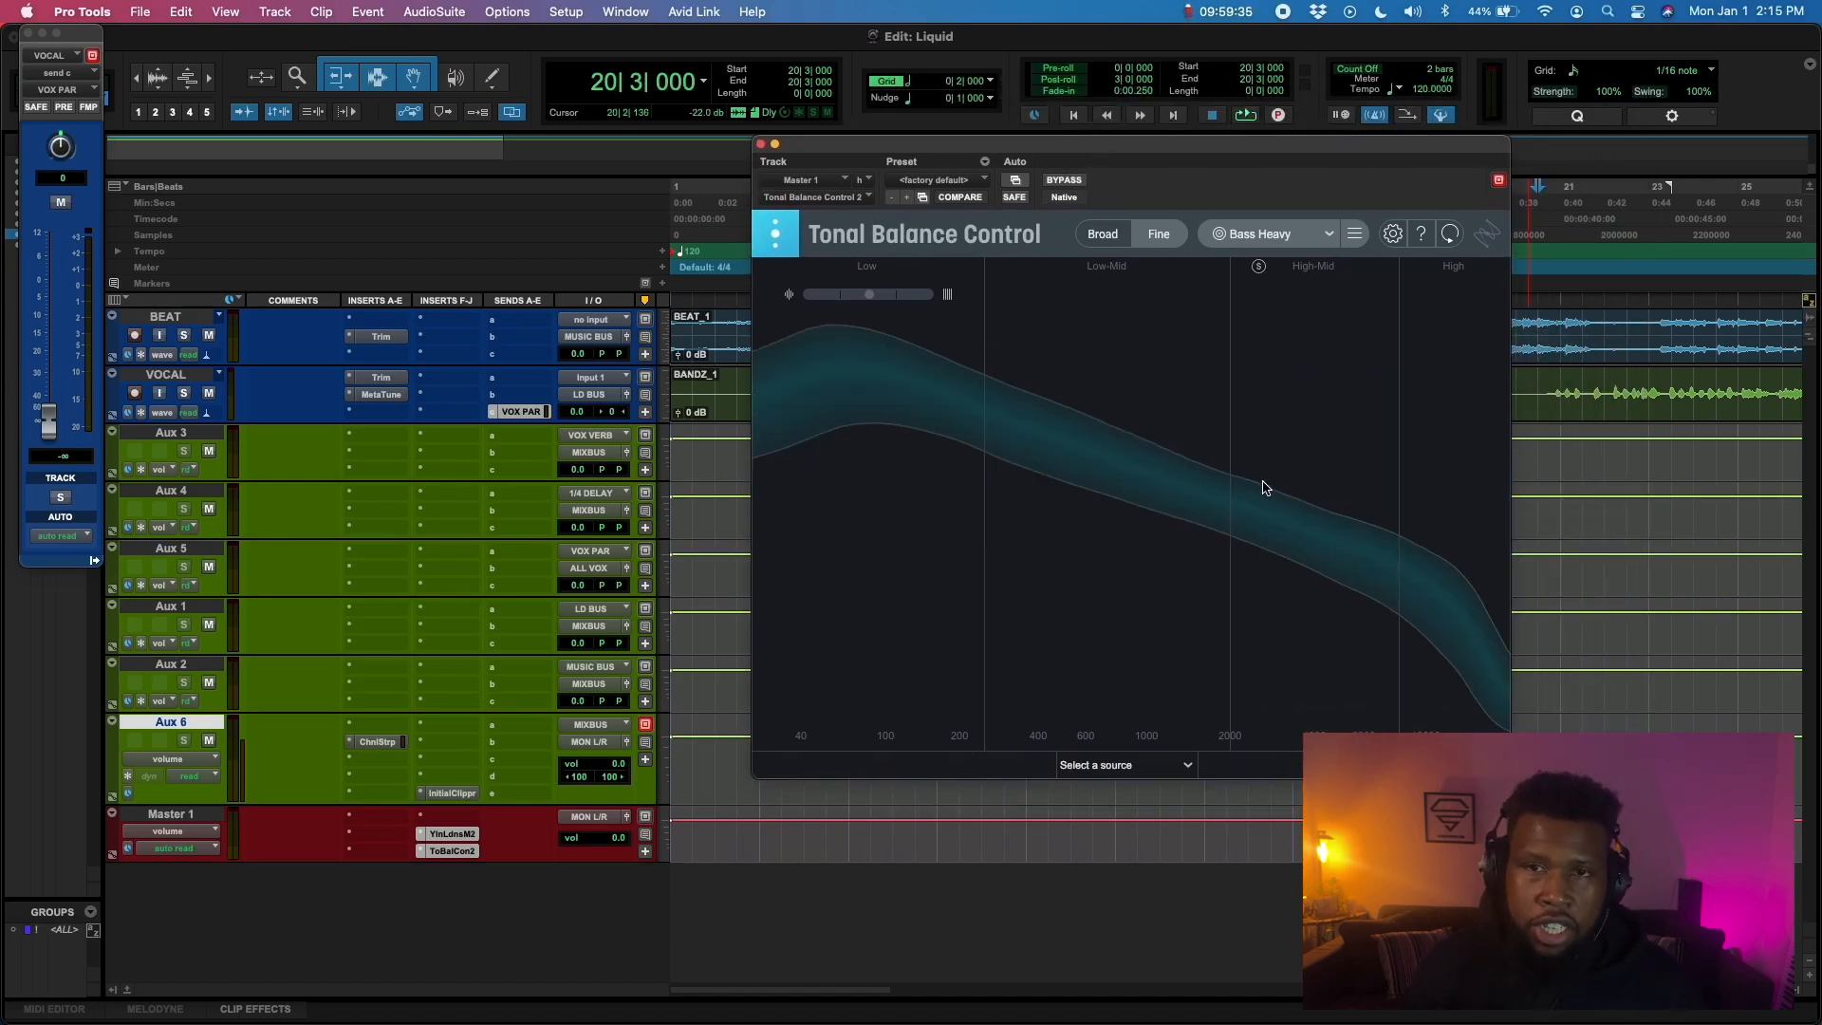
Play the mix to check its tonal balance against the Bass Heavy target, and close Tonal Balance Control
key("space")
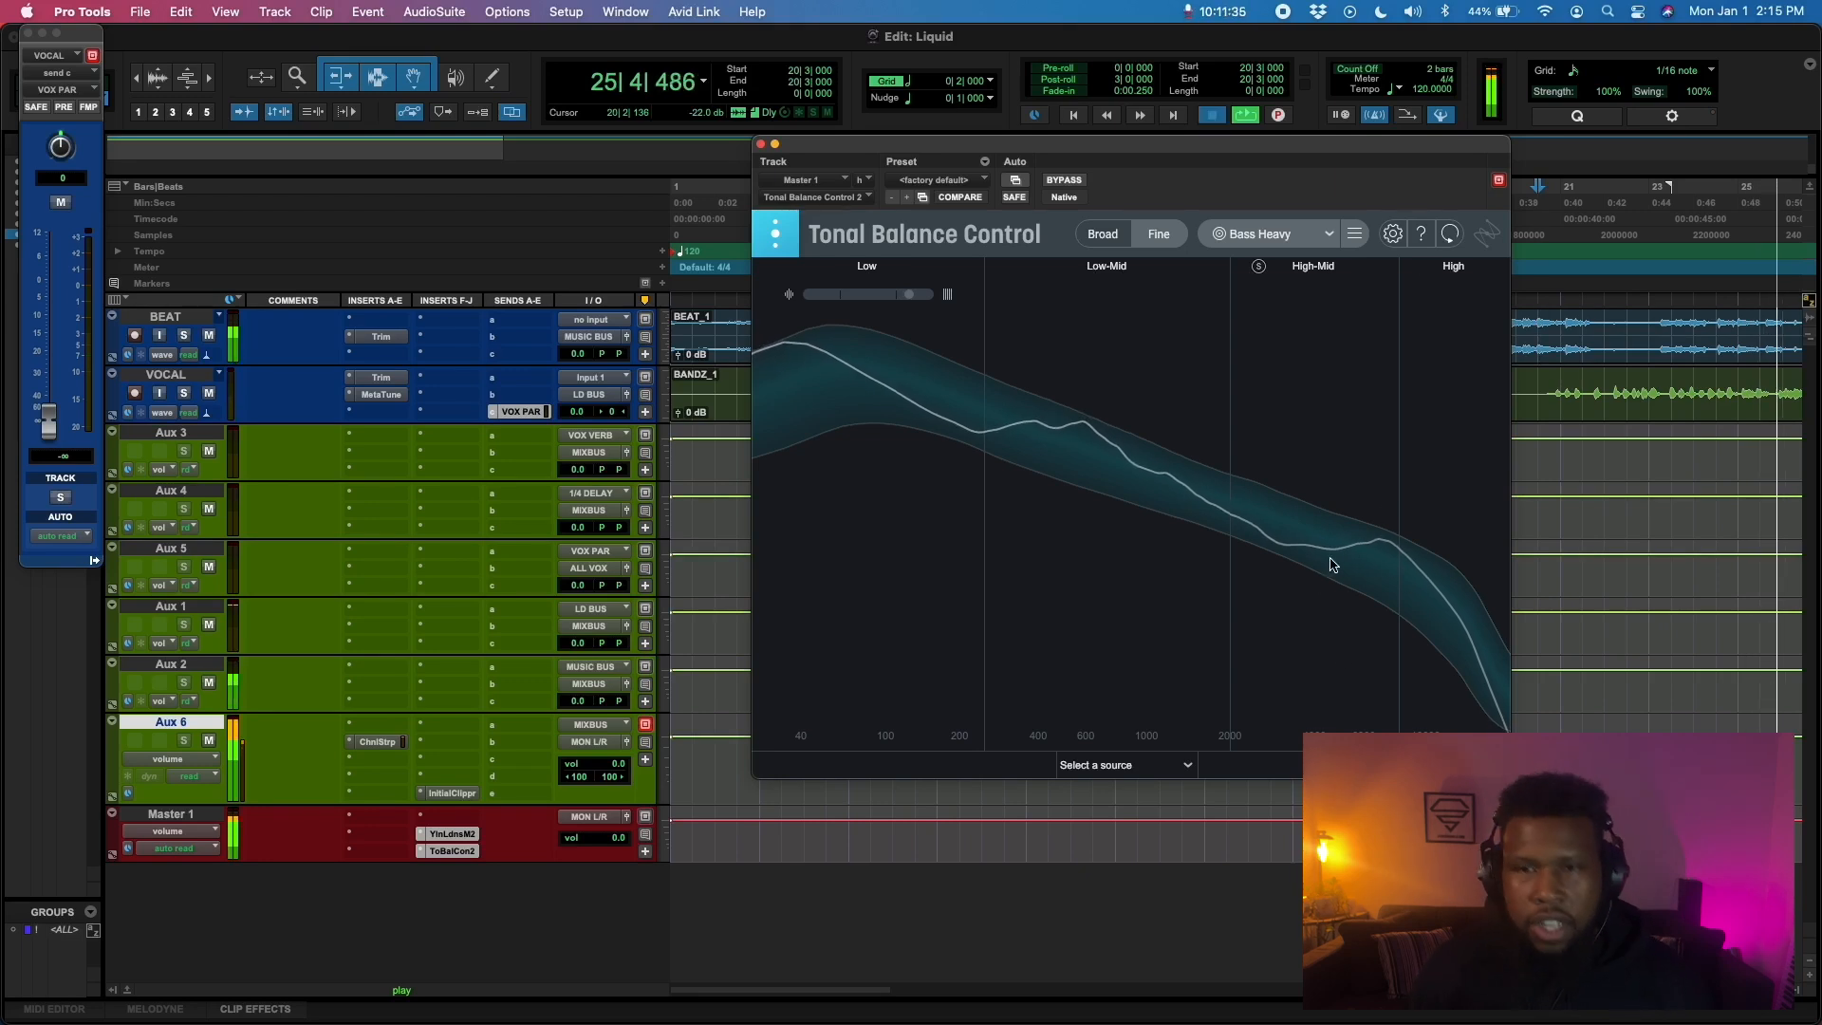
key("space")
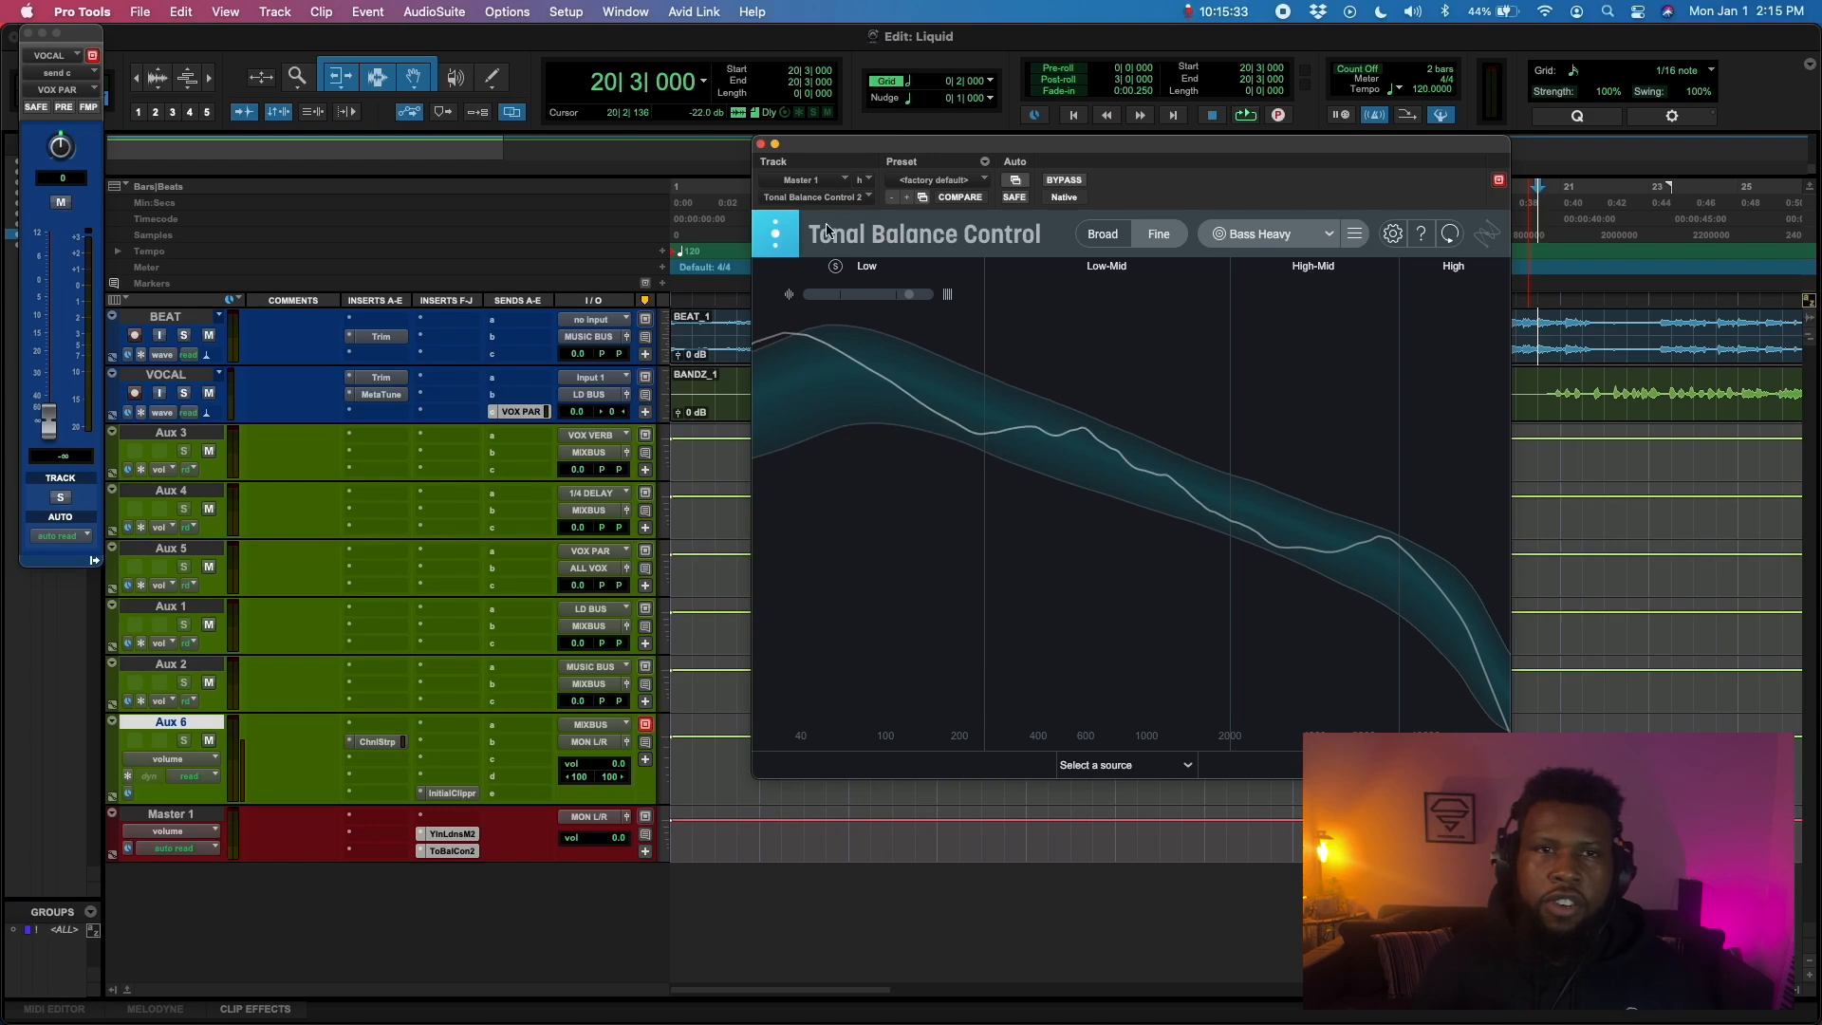
left_click(760, 143)
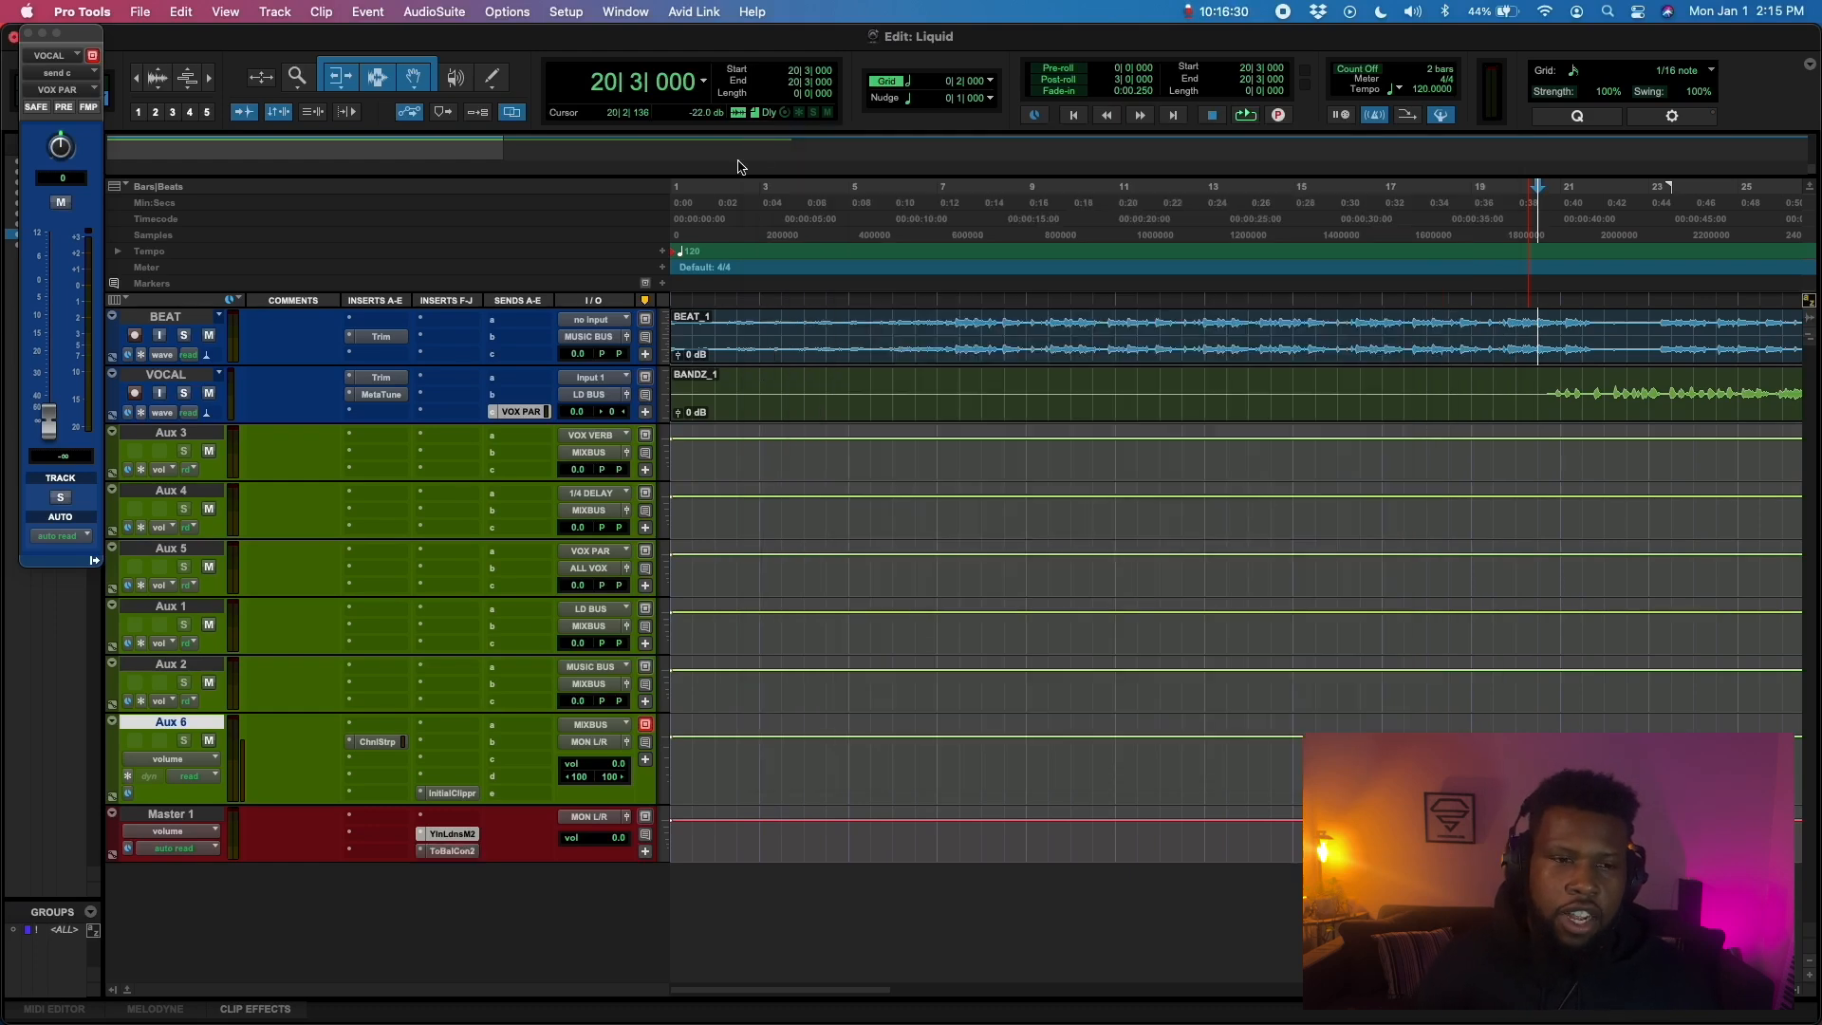
Cut the low-mid band of Aux 6's Channel Strip EQ by 3.1 dB at 509.3 Hz with Q 4.14
left_click(377, 743)
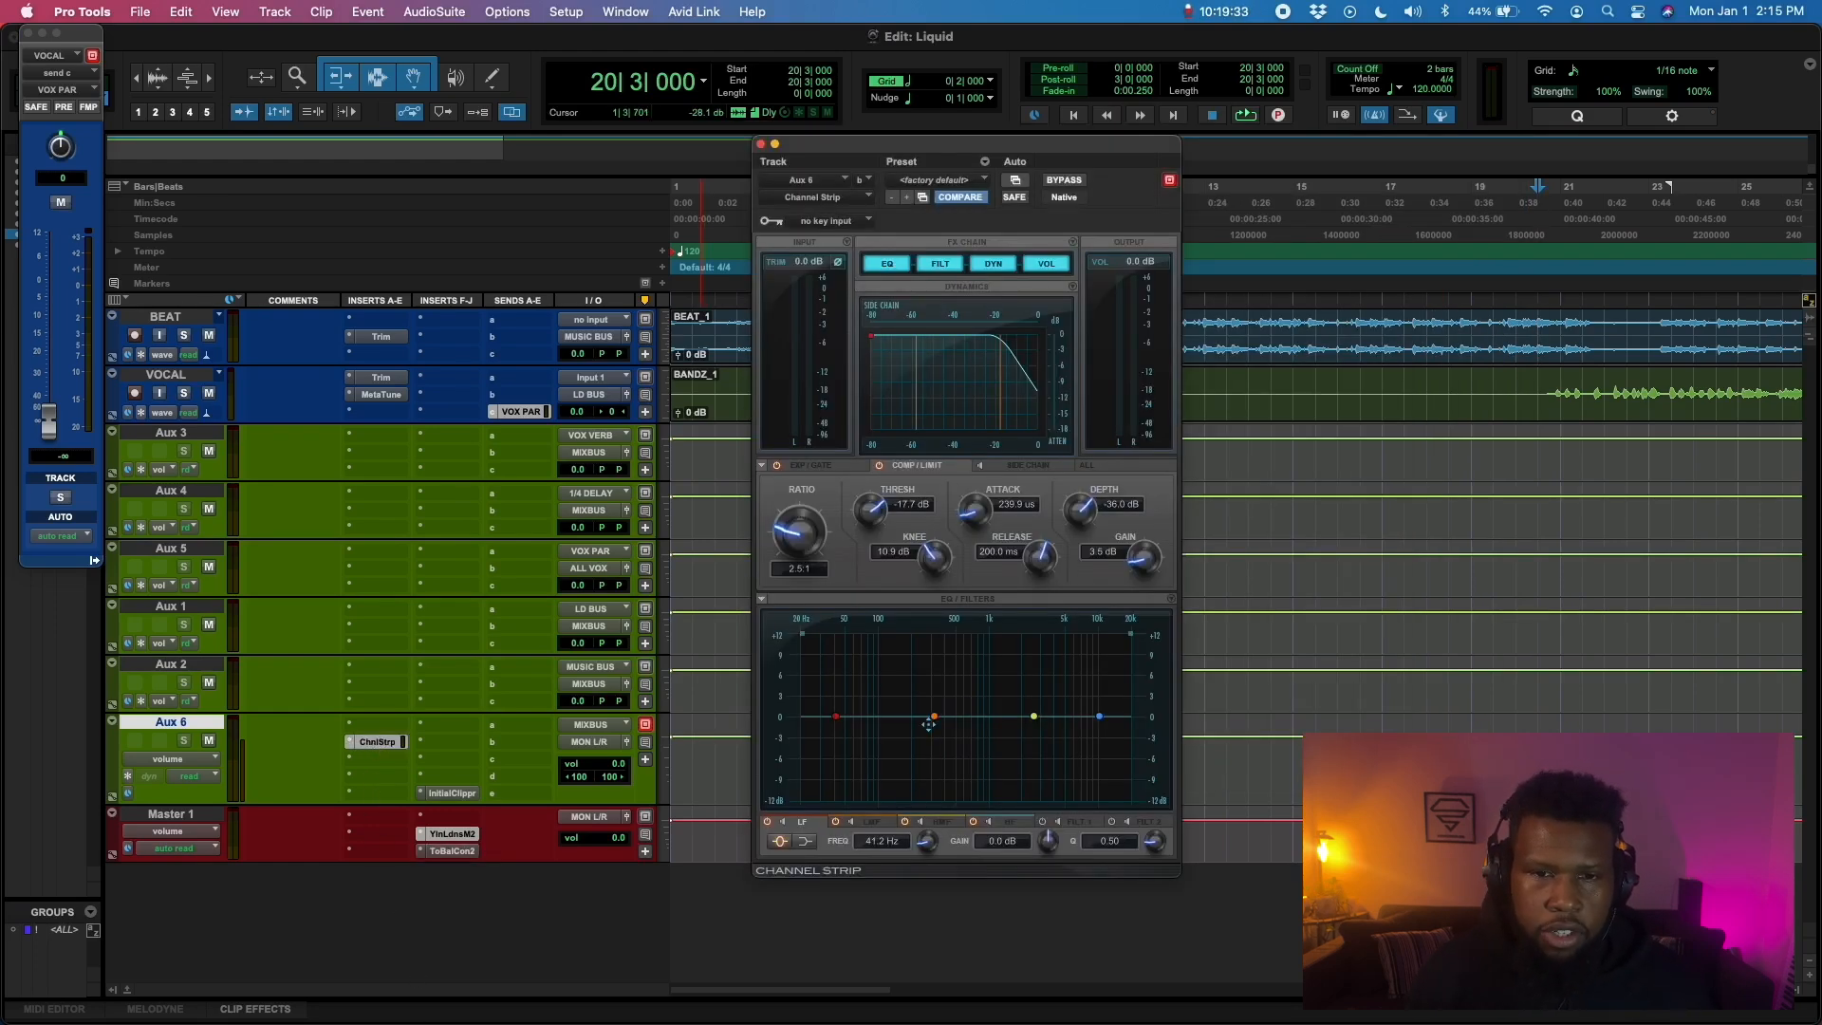
left_click_drag(935, 716, 955, 700)
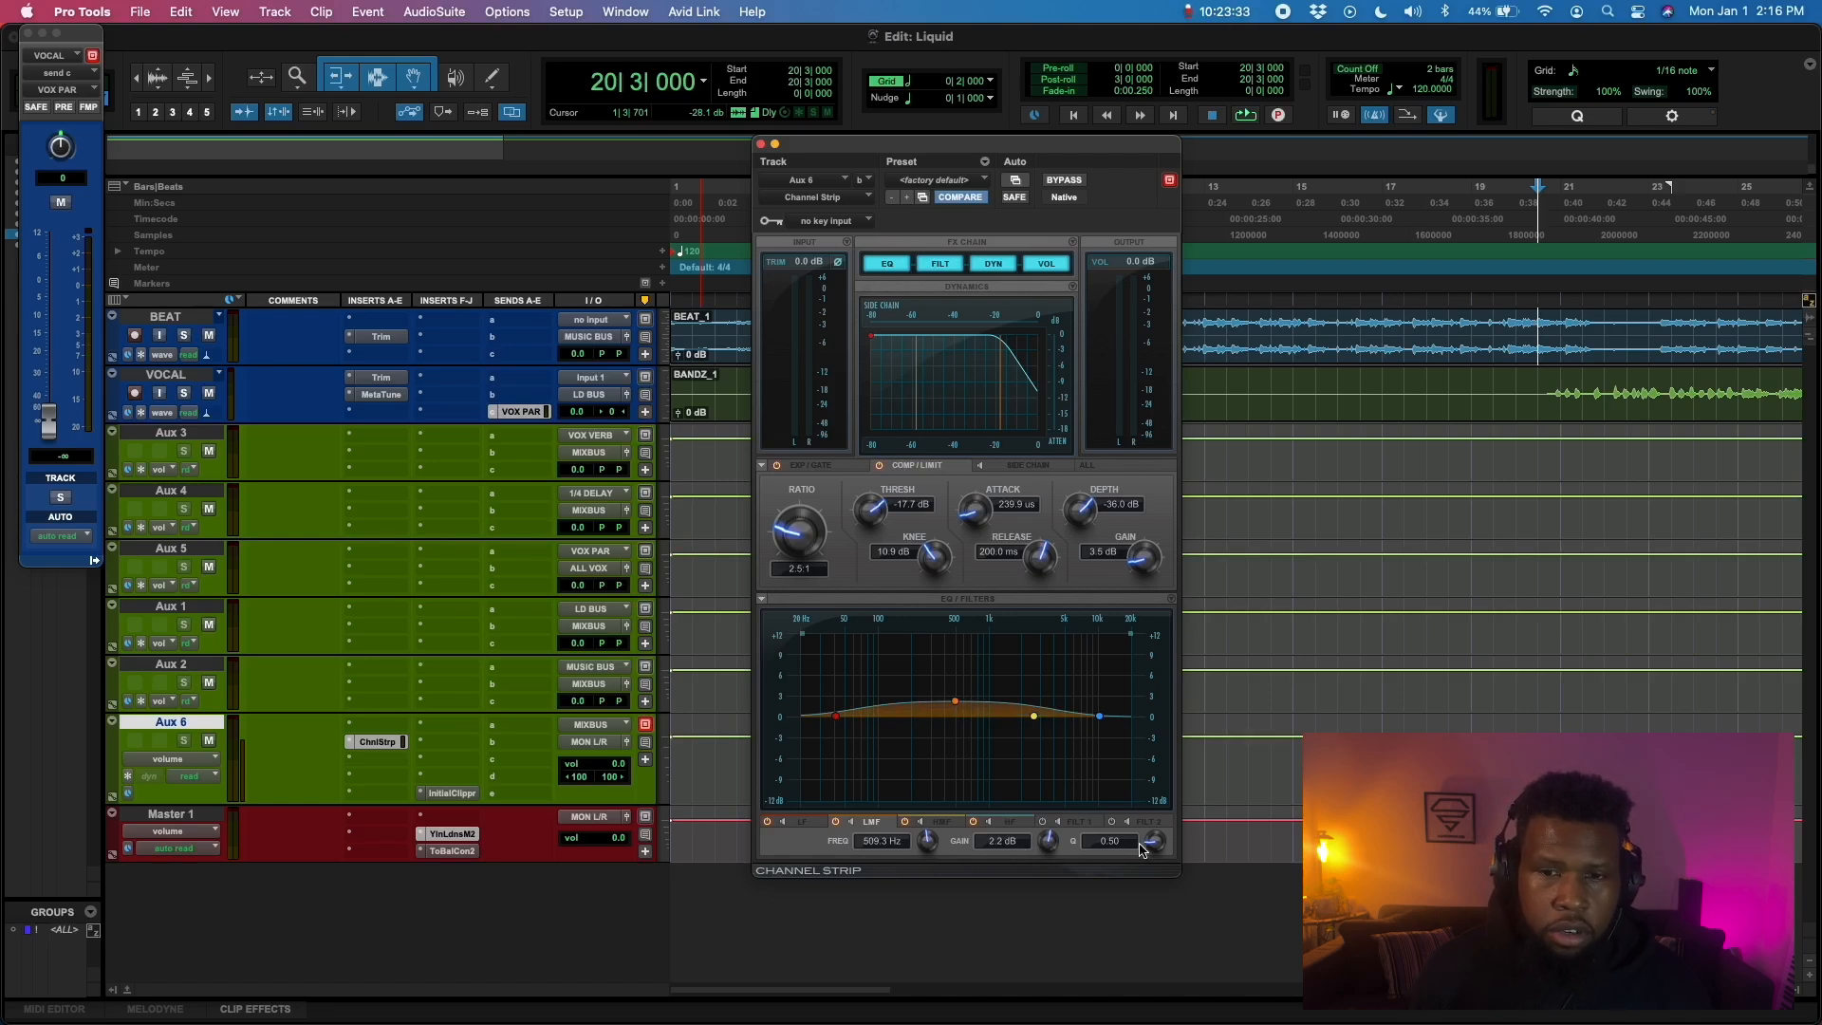
left_click_drag(1153, 841, 1151, 776)
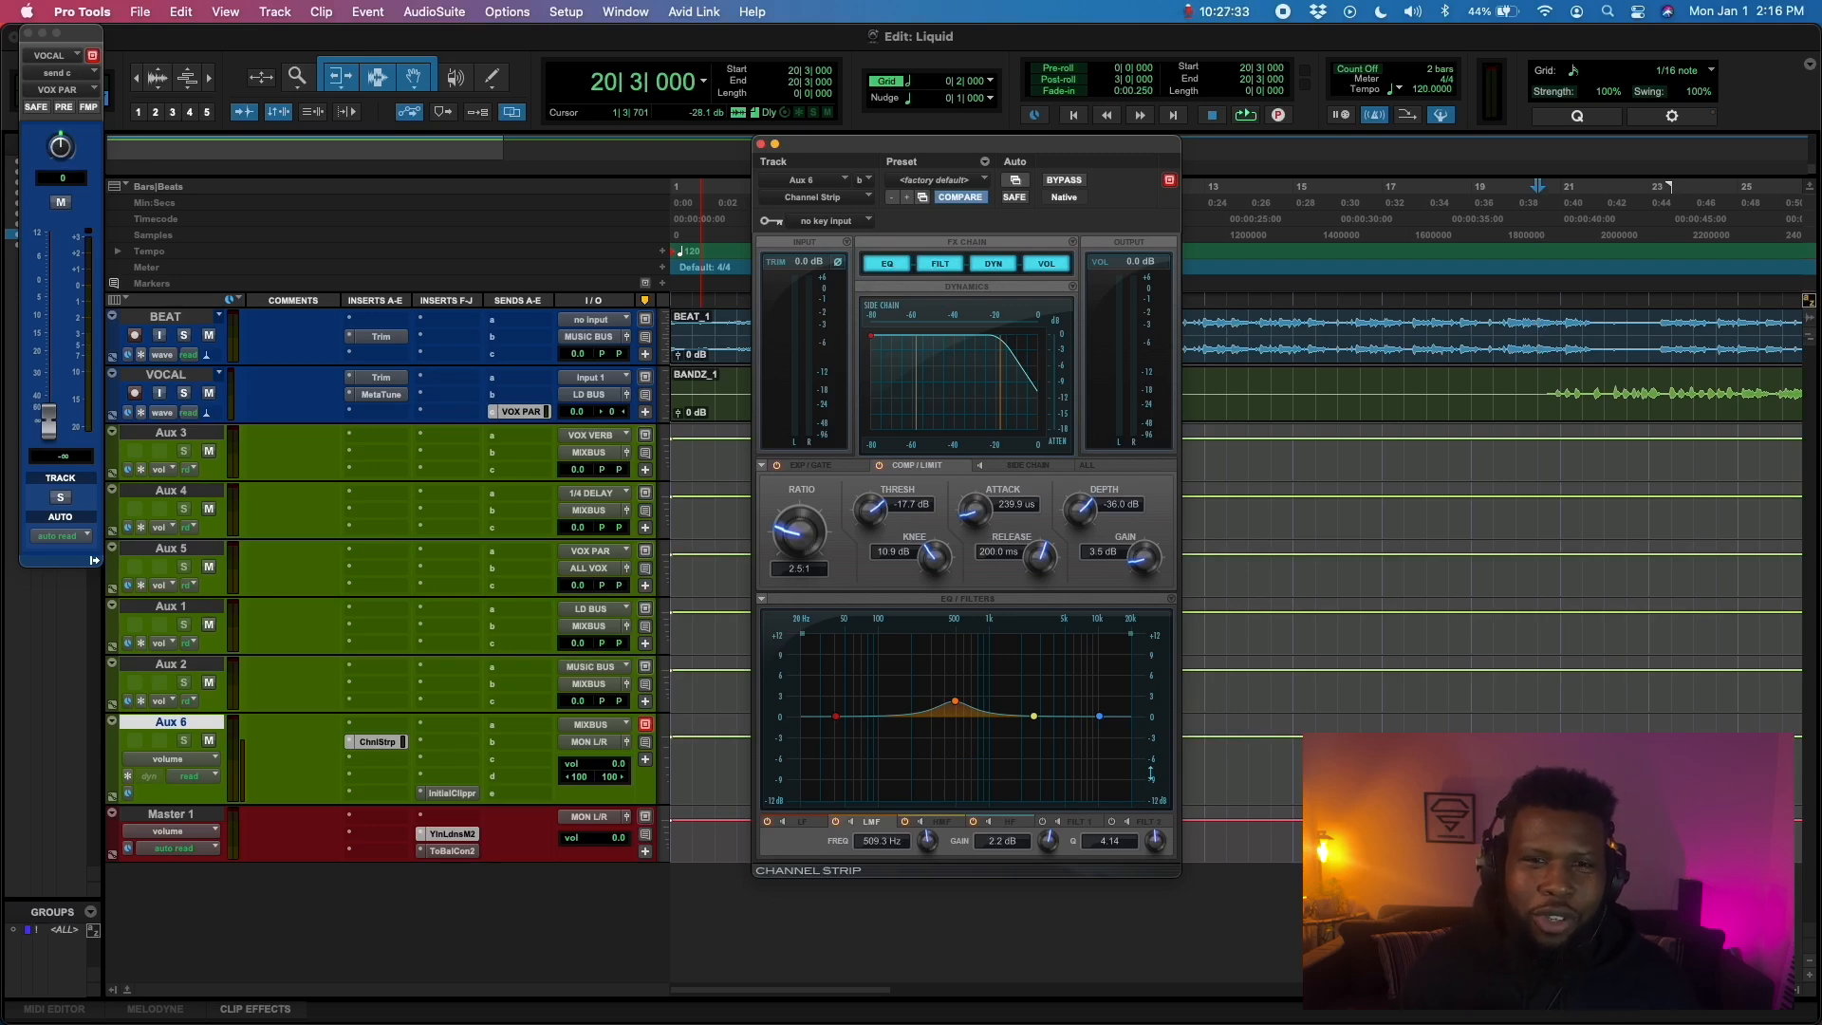
left_click_drag(1047, 841, 1040, 880)
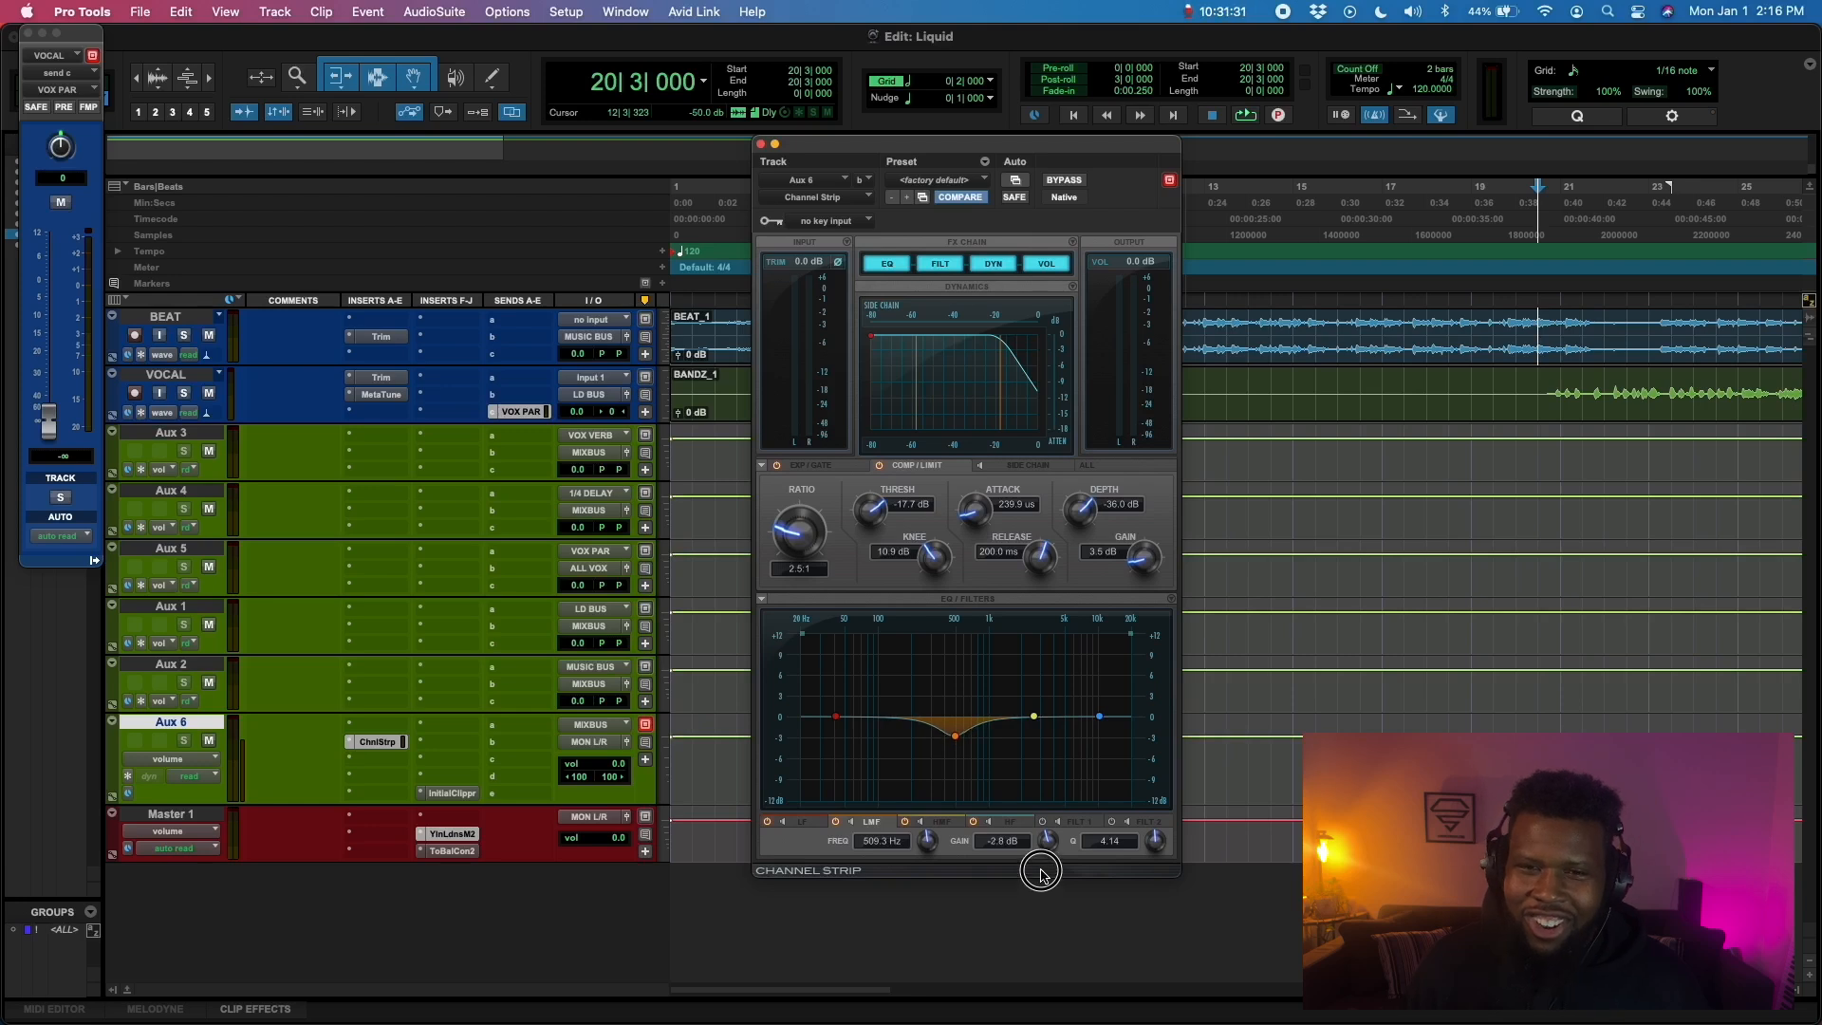
Play the mix and check the low-mid cut in Master 1's Tonal Balance Control, then move its window aside
key("space")
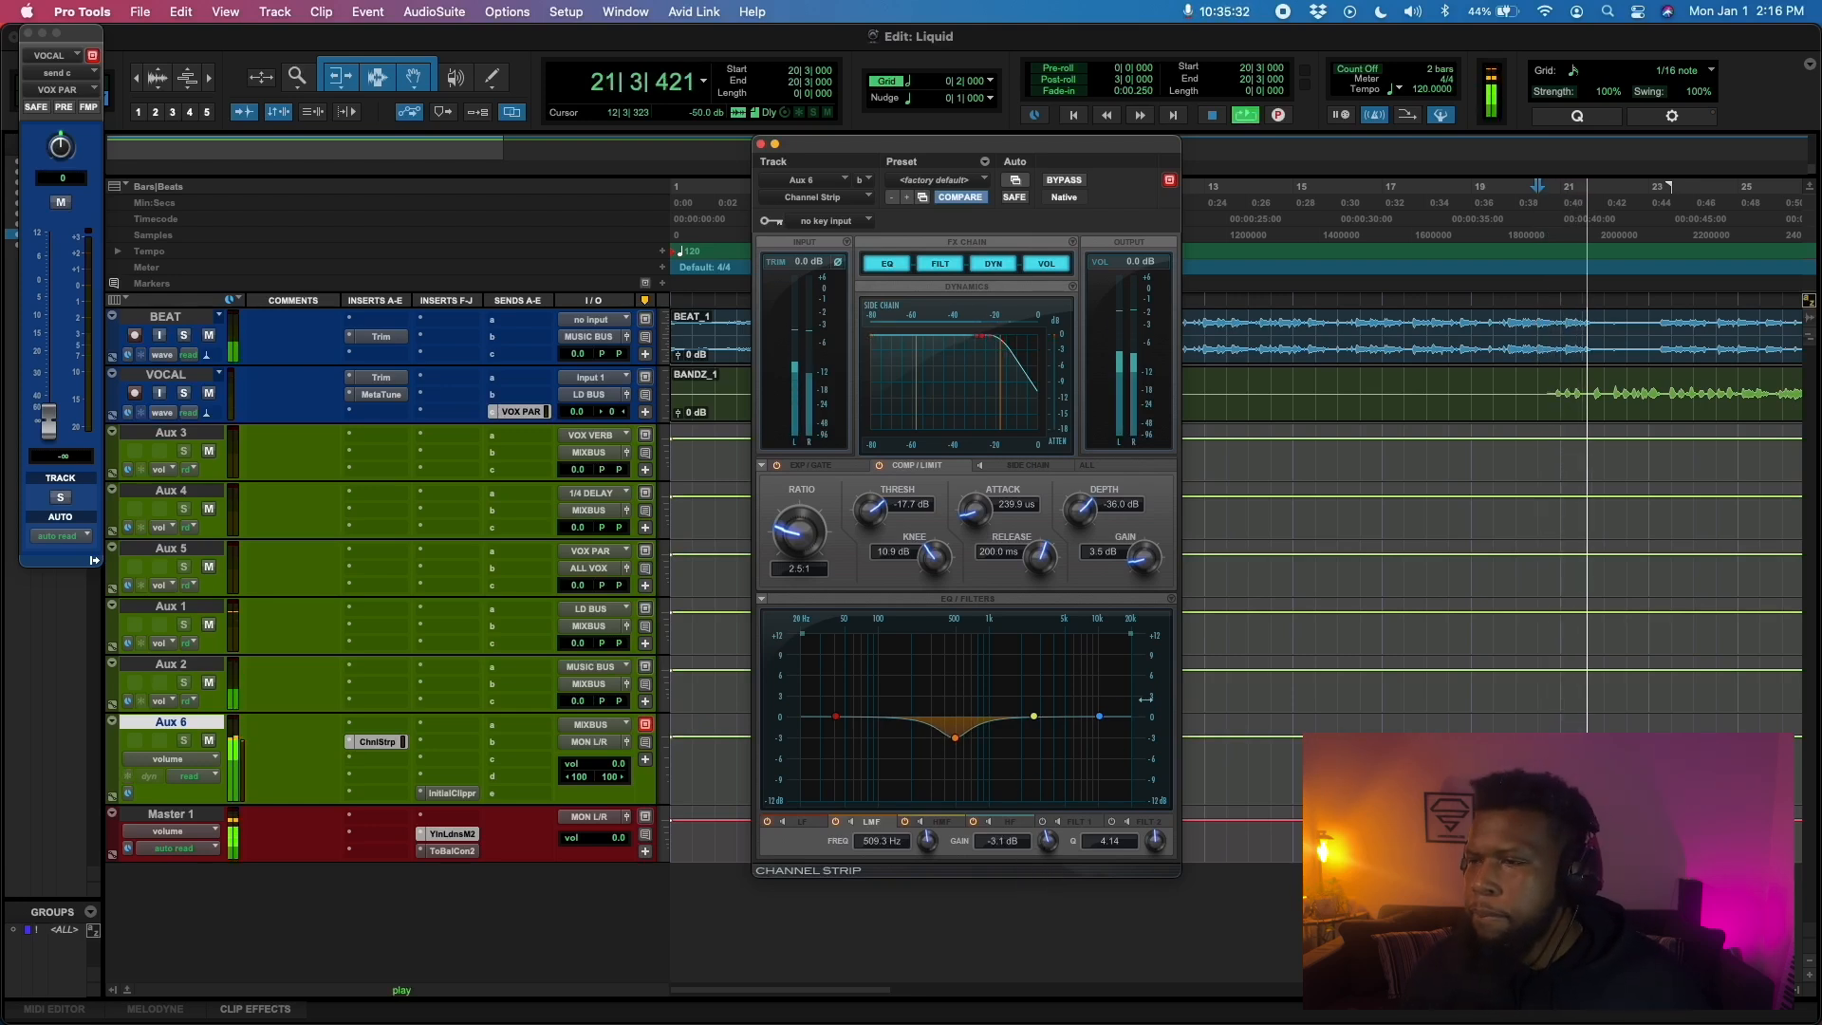
left_click(453, 850)
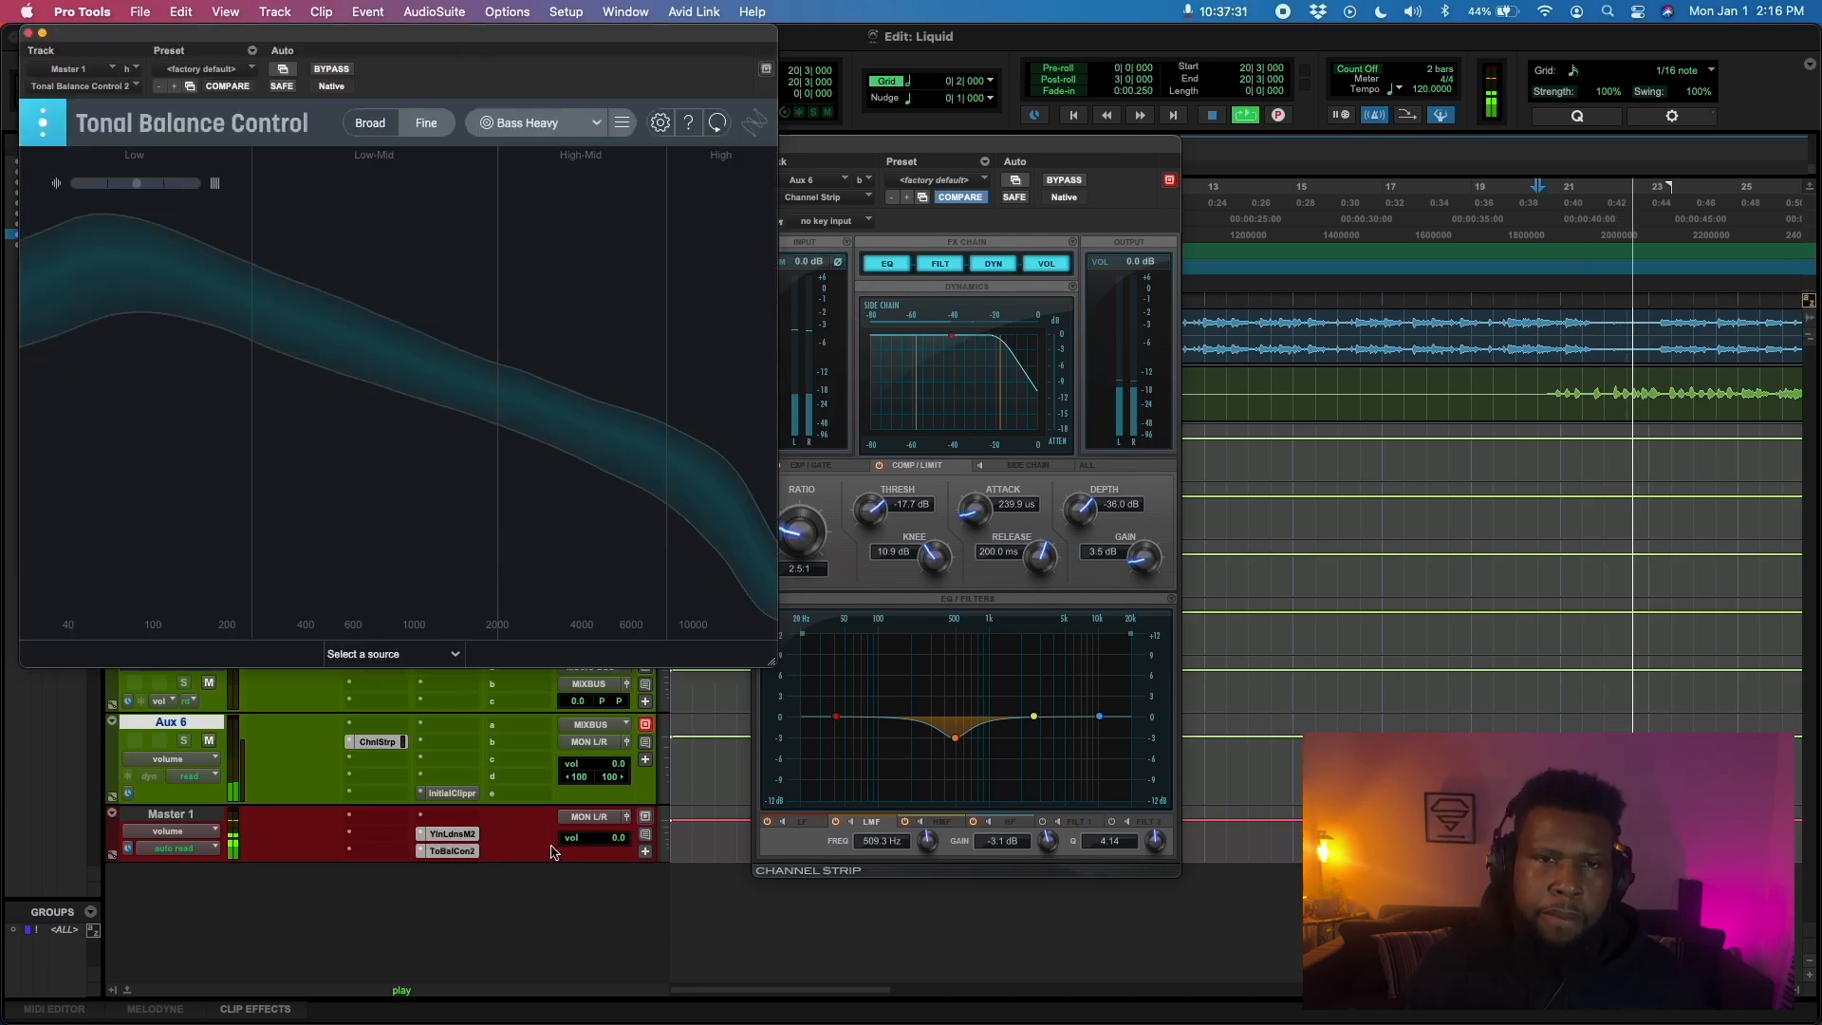
left_click_drag(448, 38, 1336, 76)
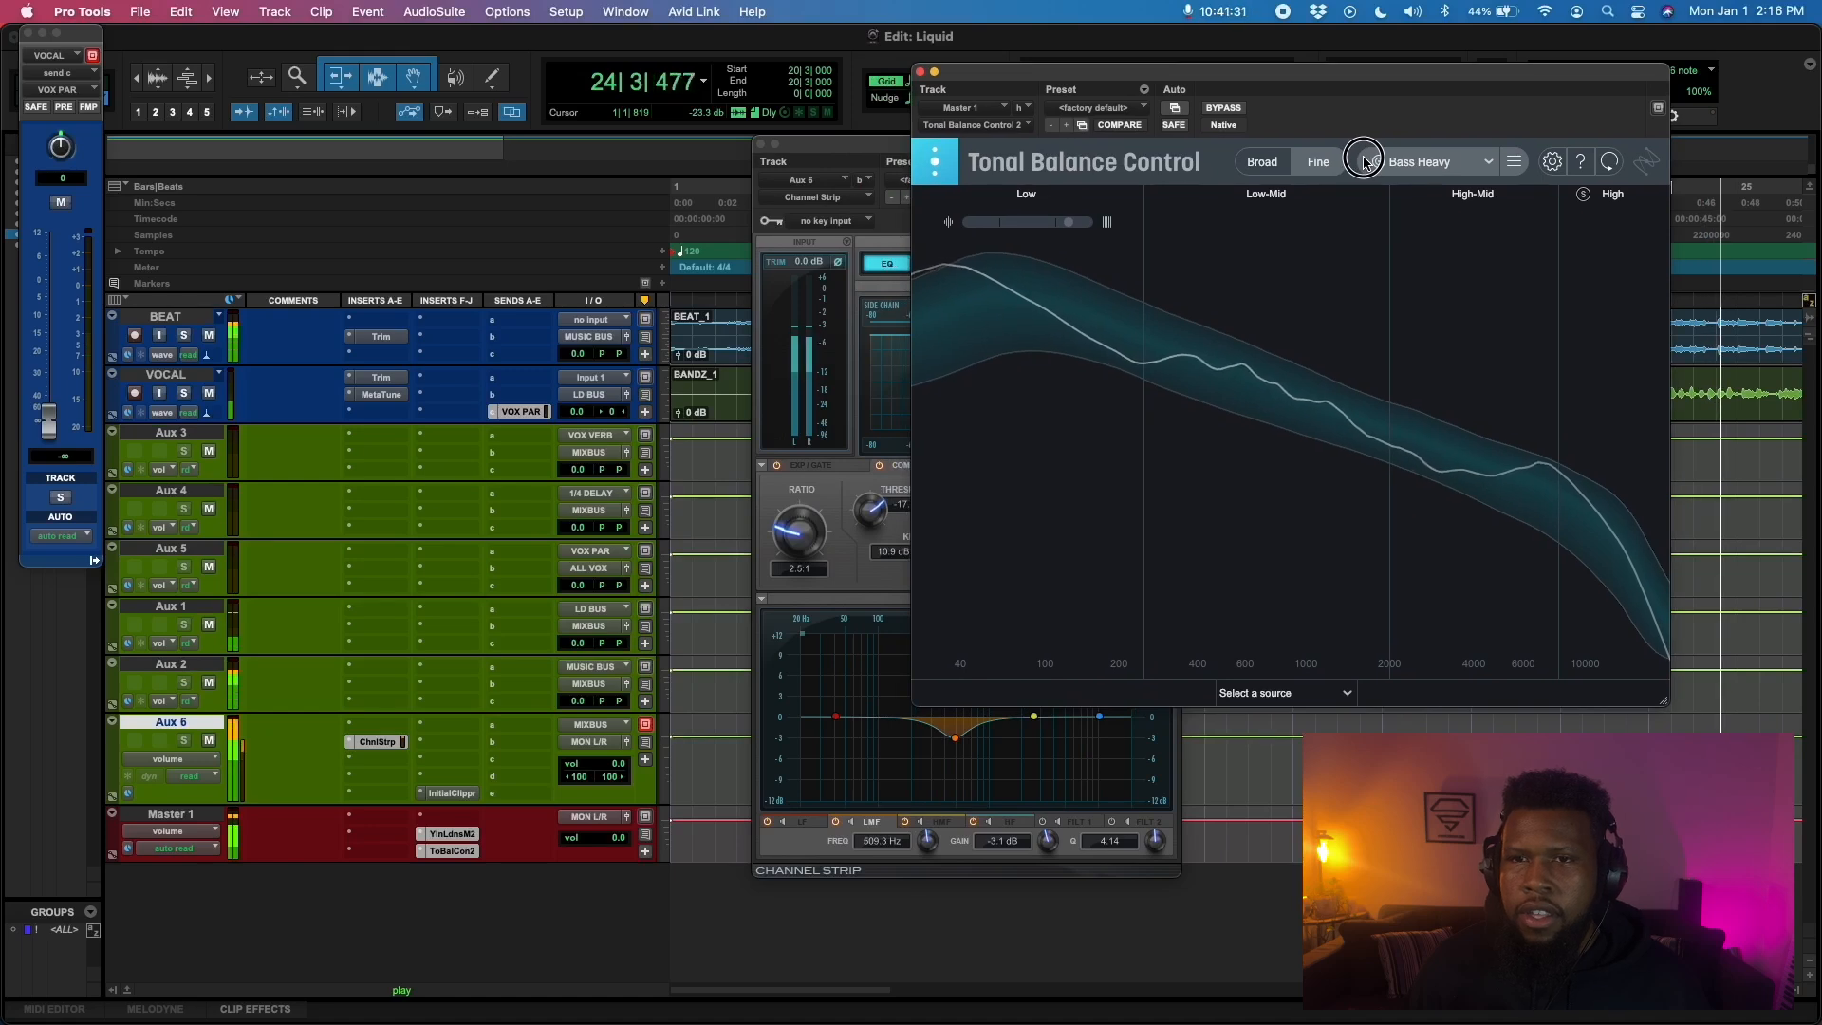
key("space")
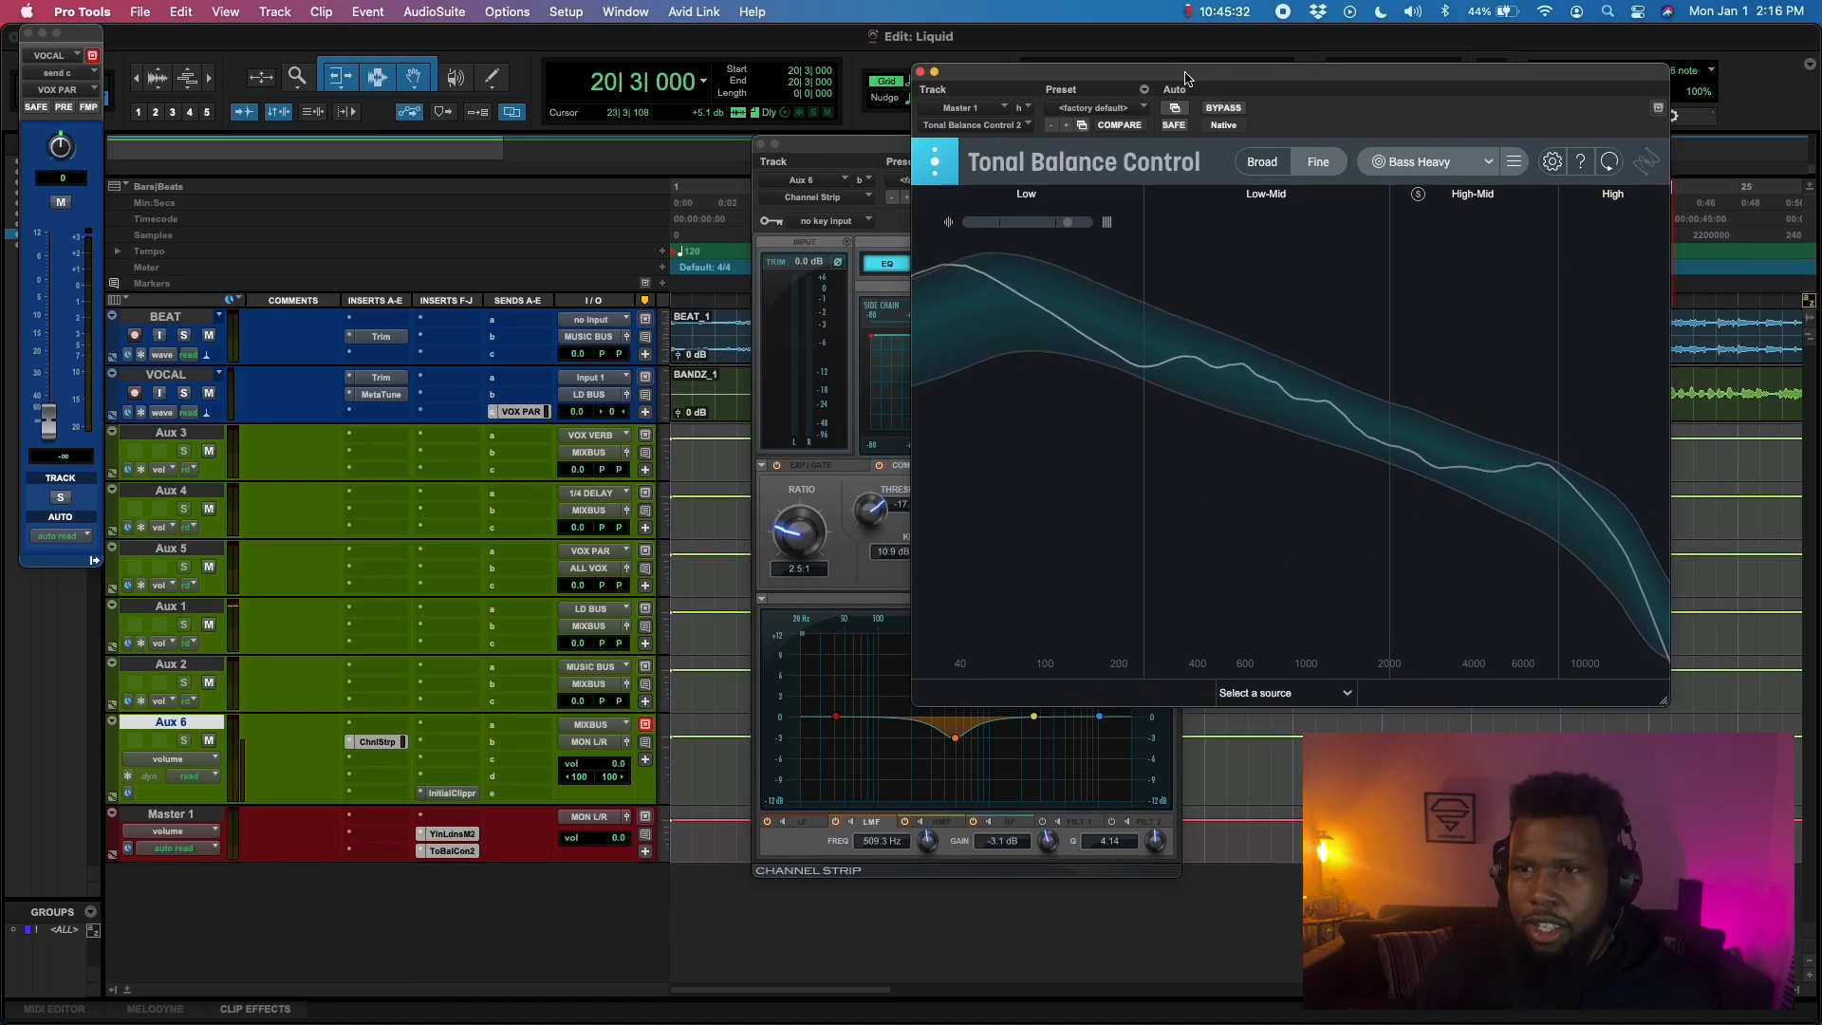
left_click_drag(1172, 80, 1613, 123)
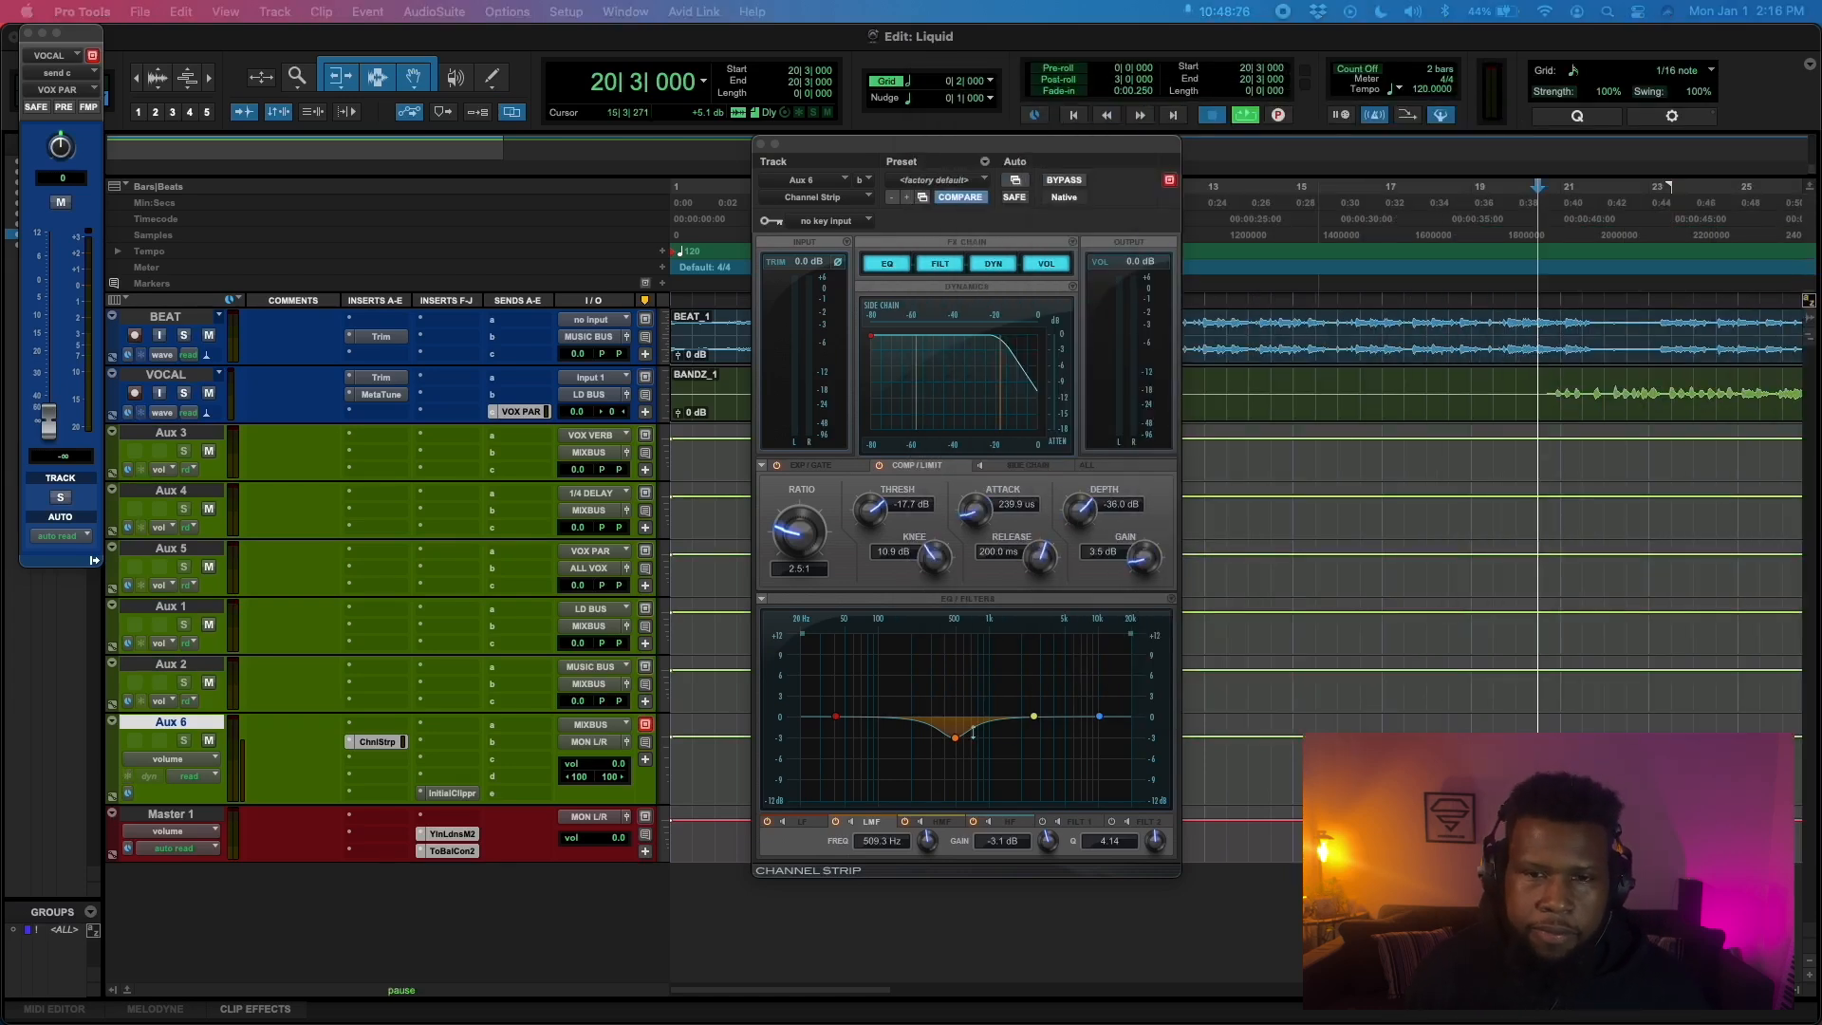
Shape the Channel Strip's high-mid EQ band during playback into a narrow 7.5 dB boost at 8.6 kHz with Q 6.49
key("space")
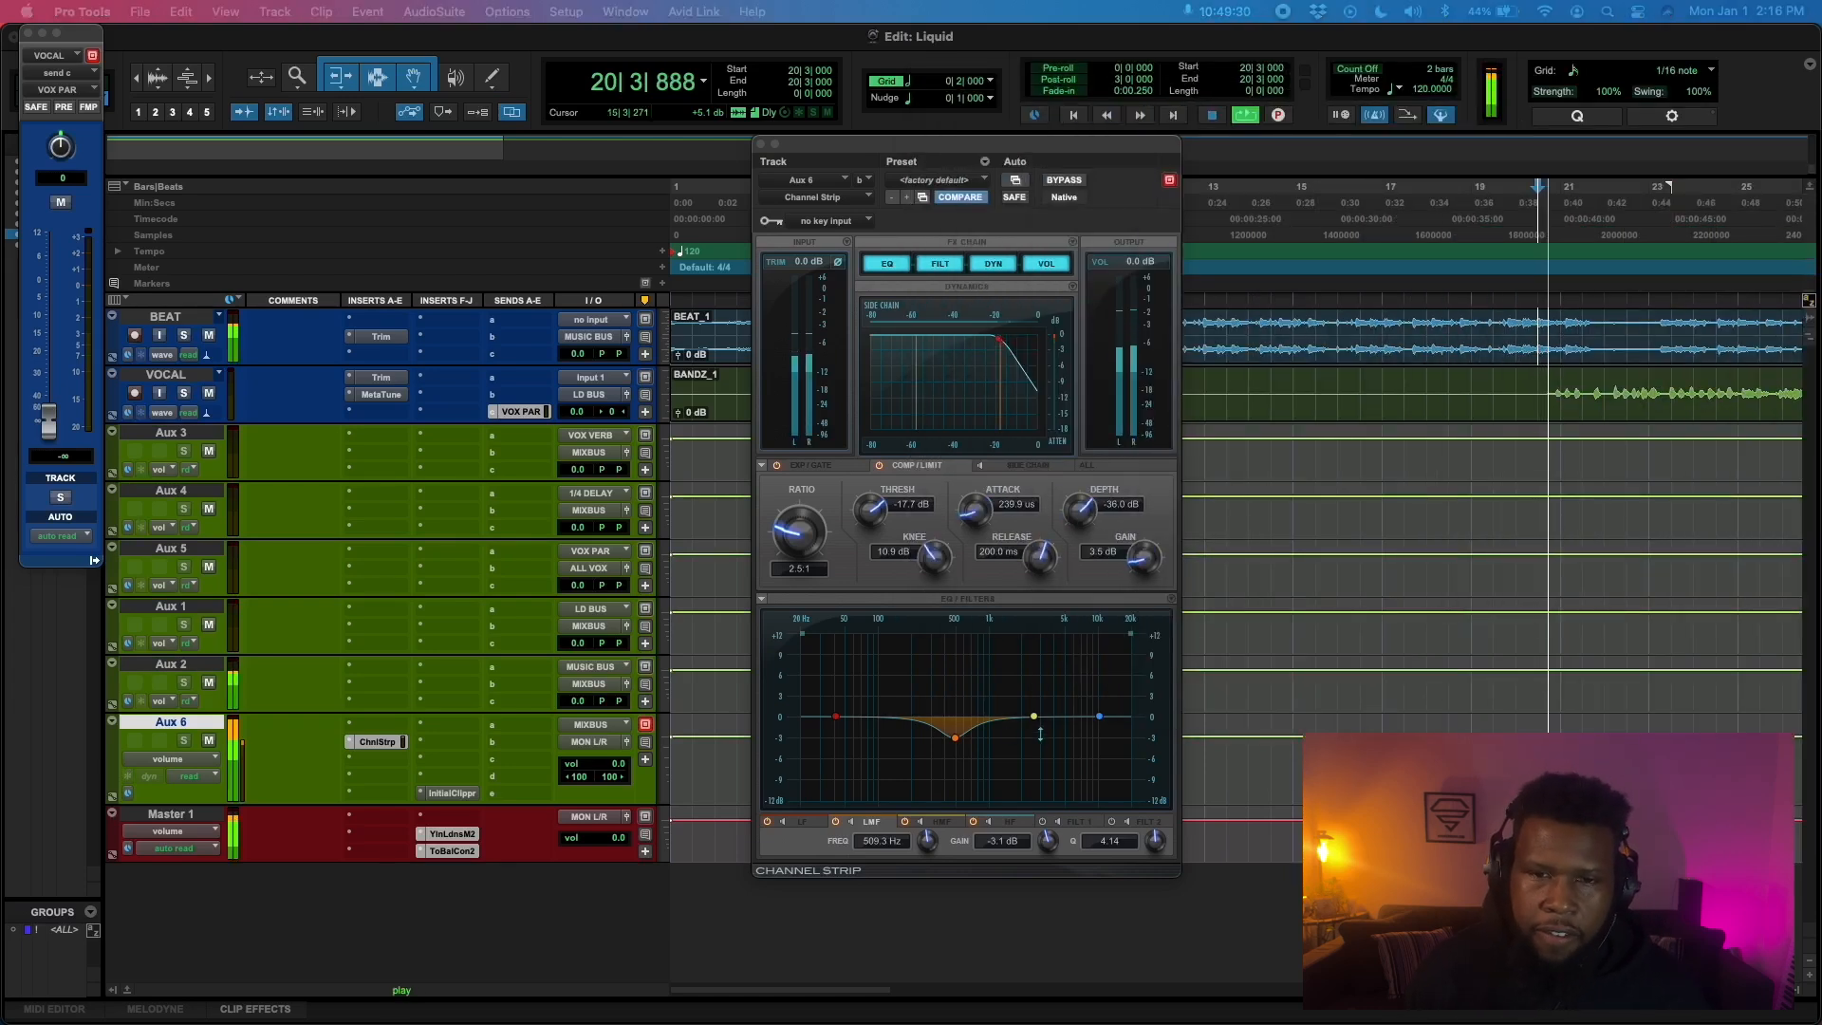
left_click_drag(1034, 715, 1086, 713)
left_click_drag(1151, 851, 1127, 737)
left_click_drag(1053, 844, 1020, 783)
left_click_drag(928, 844, 928, 841)
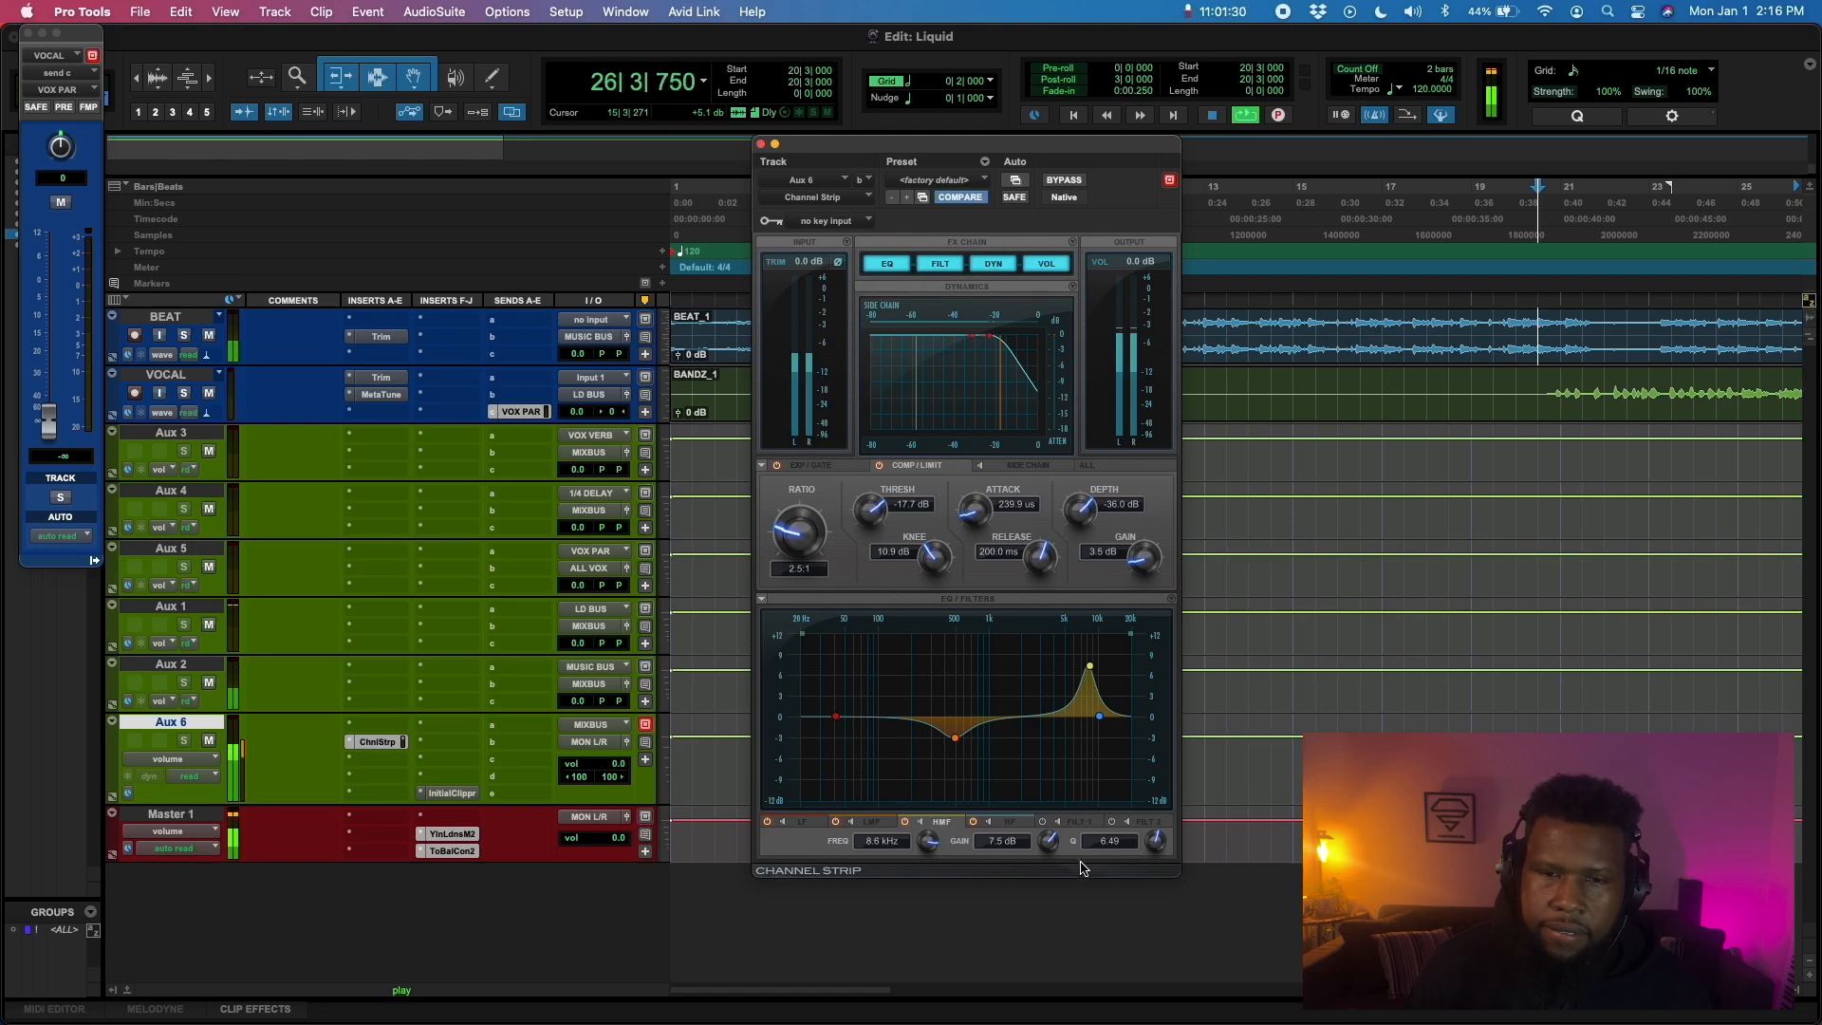
Set the high-mid band's gain to -2.5 dB, audition the cut, and close the Channel Strip
left_click_drag(1055, 844, 1041, 913)
key("space")
key("space")
left_click_drag(1047, 843, 1047, 851)
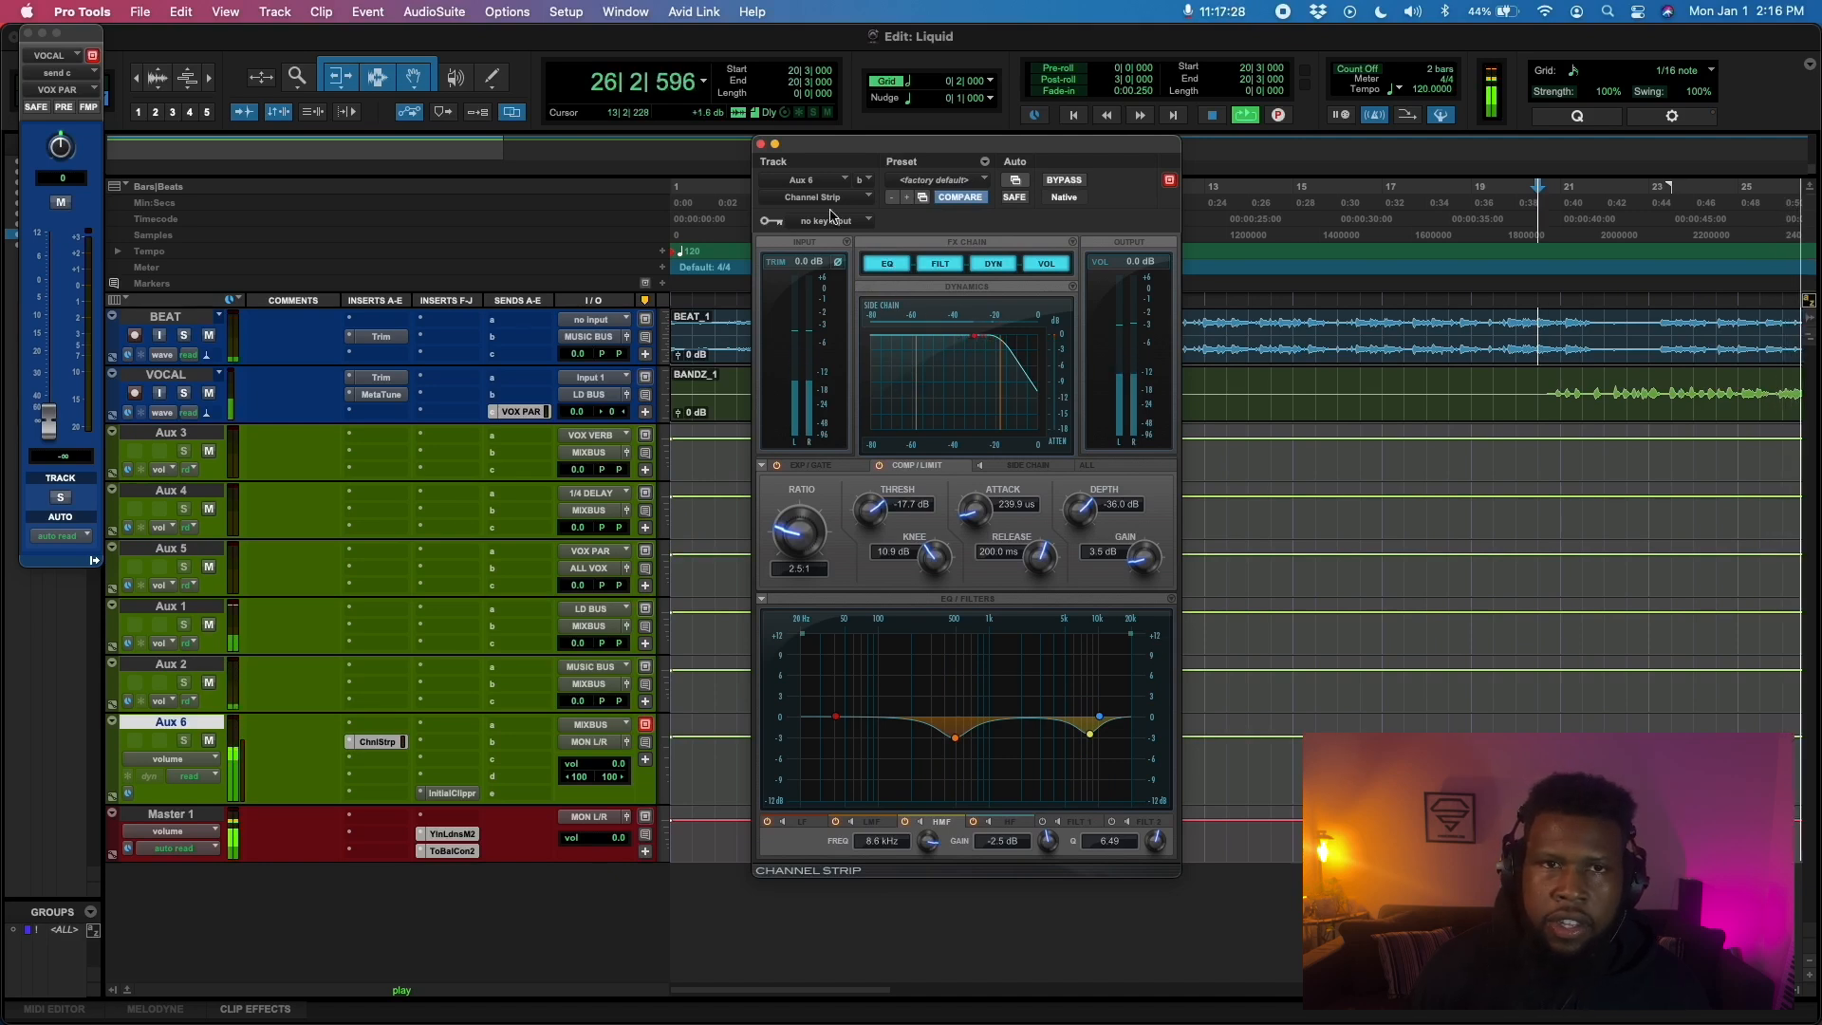
key("space")
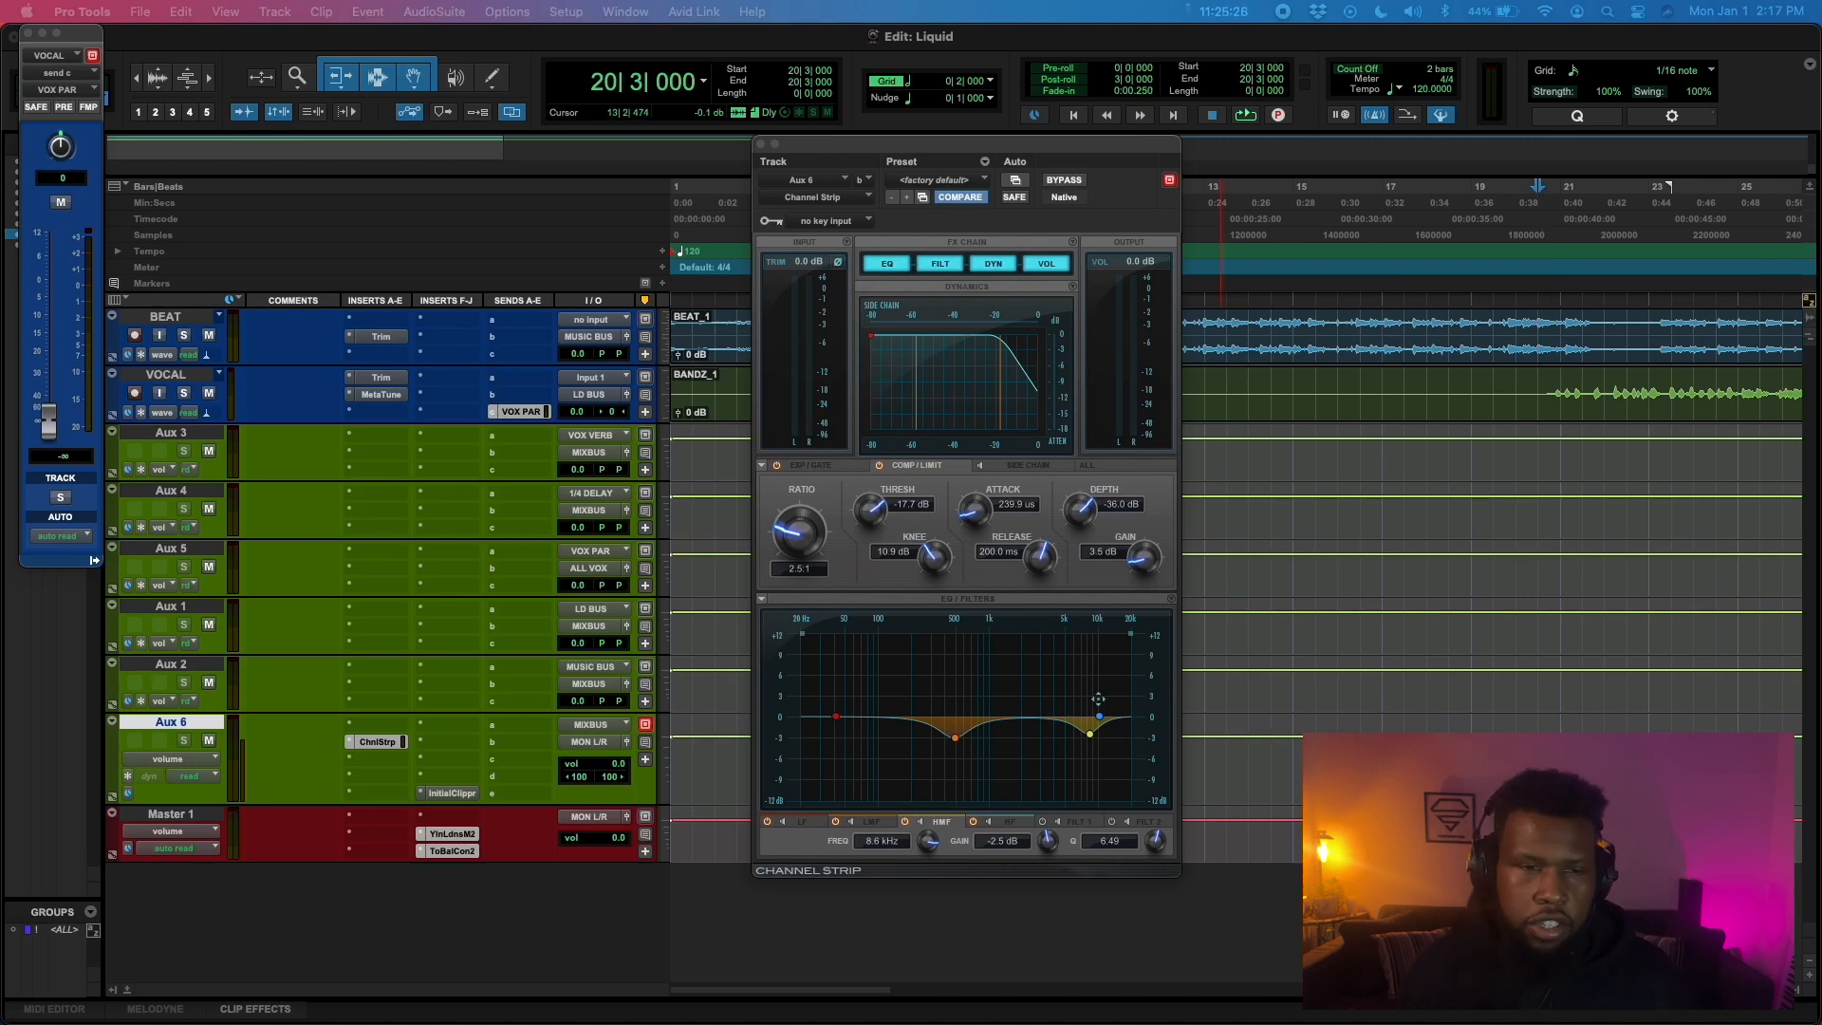
left_click(760, 146)
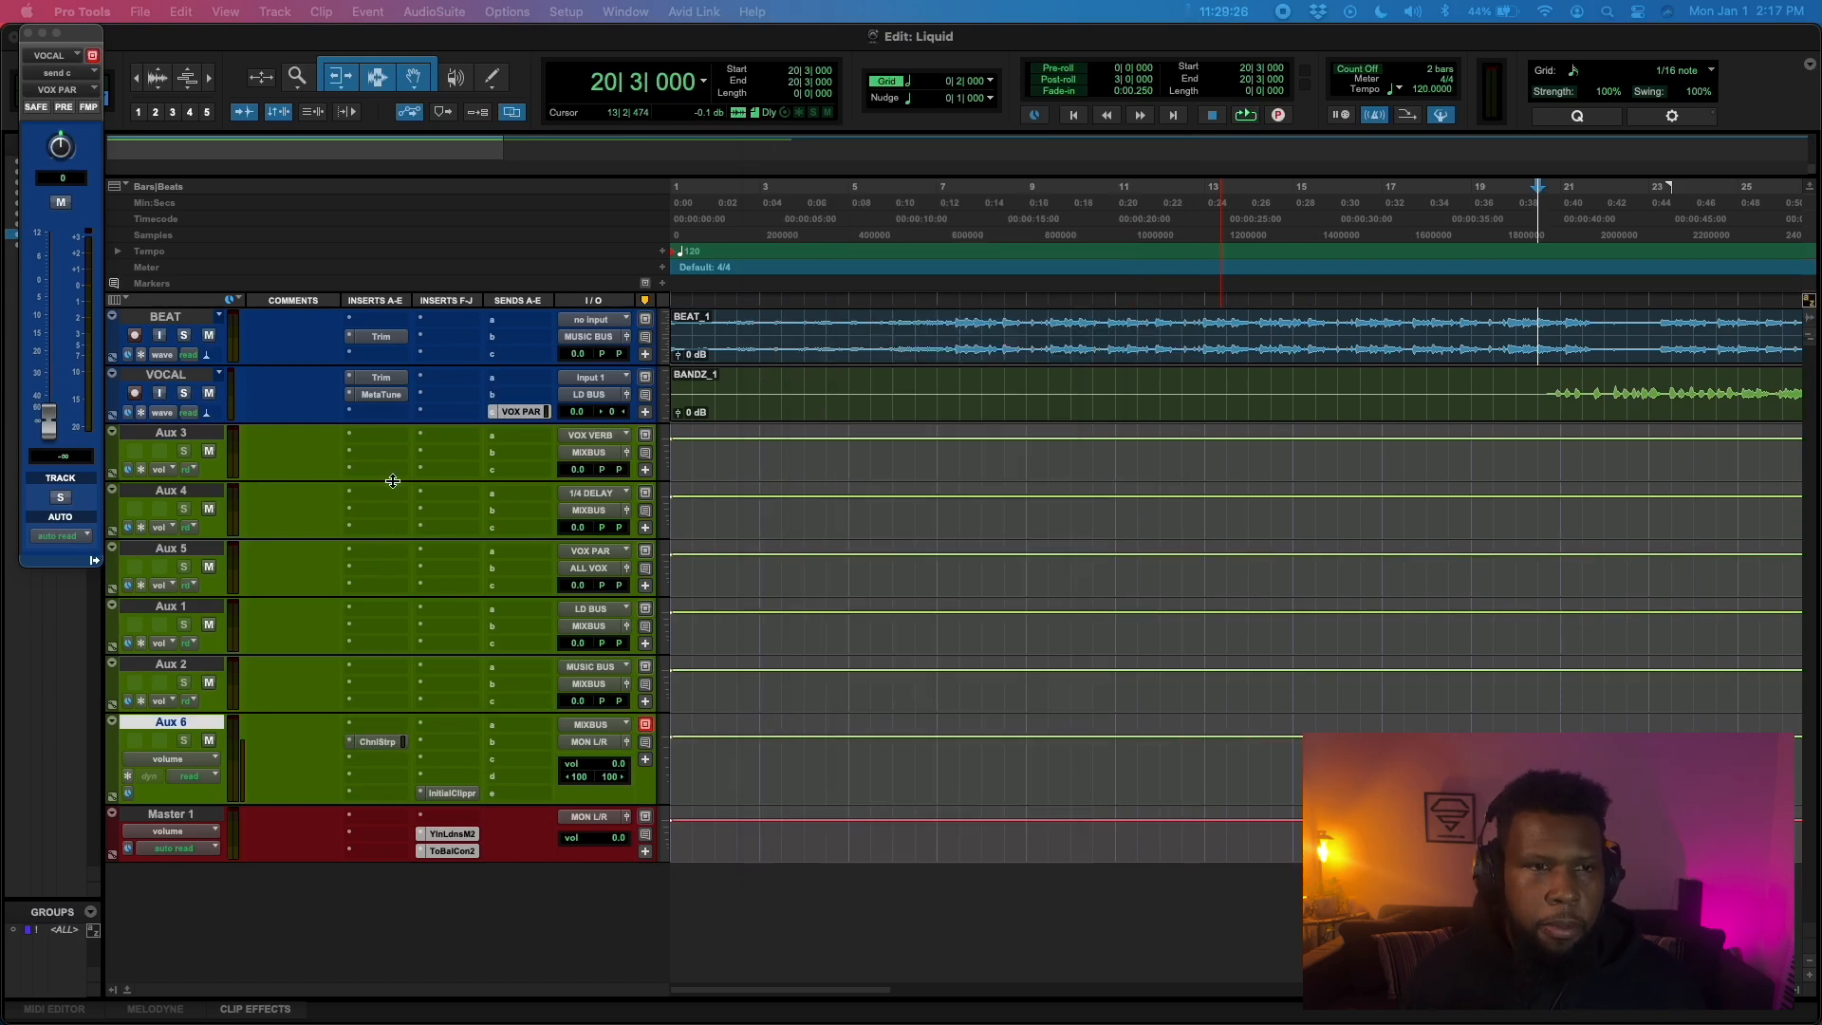
Insert the BF-76 compressor in the second insert slot of Aux 5
left_click(371, 575)
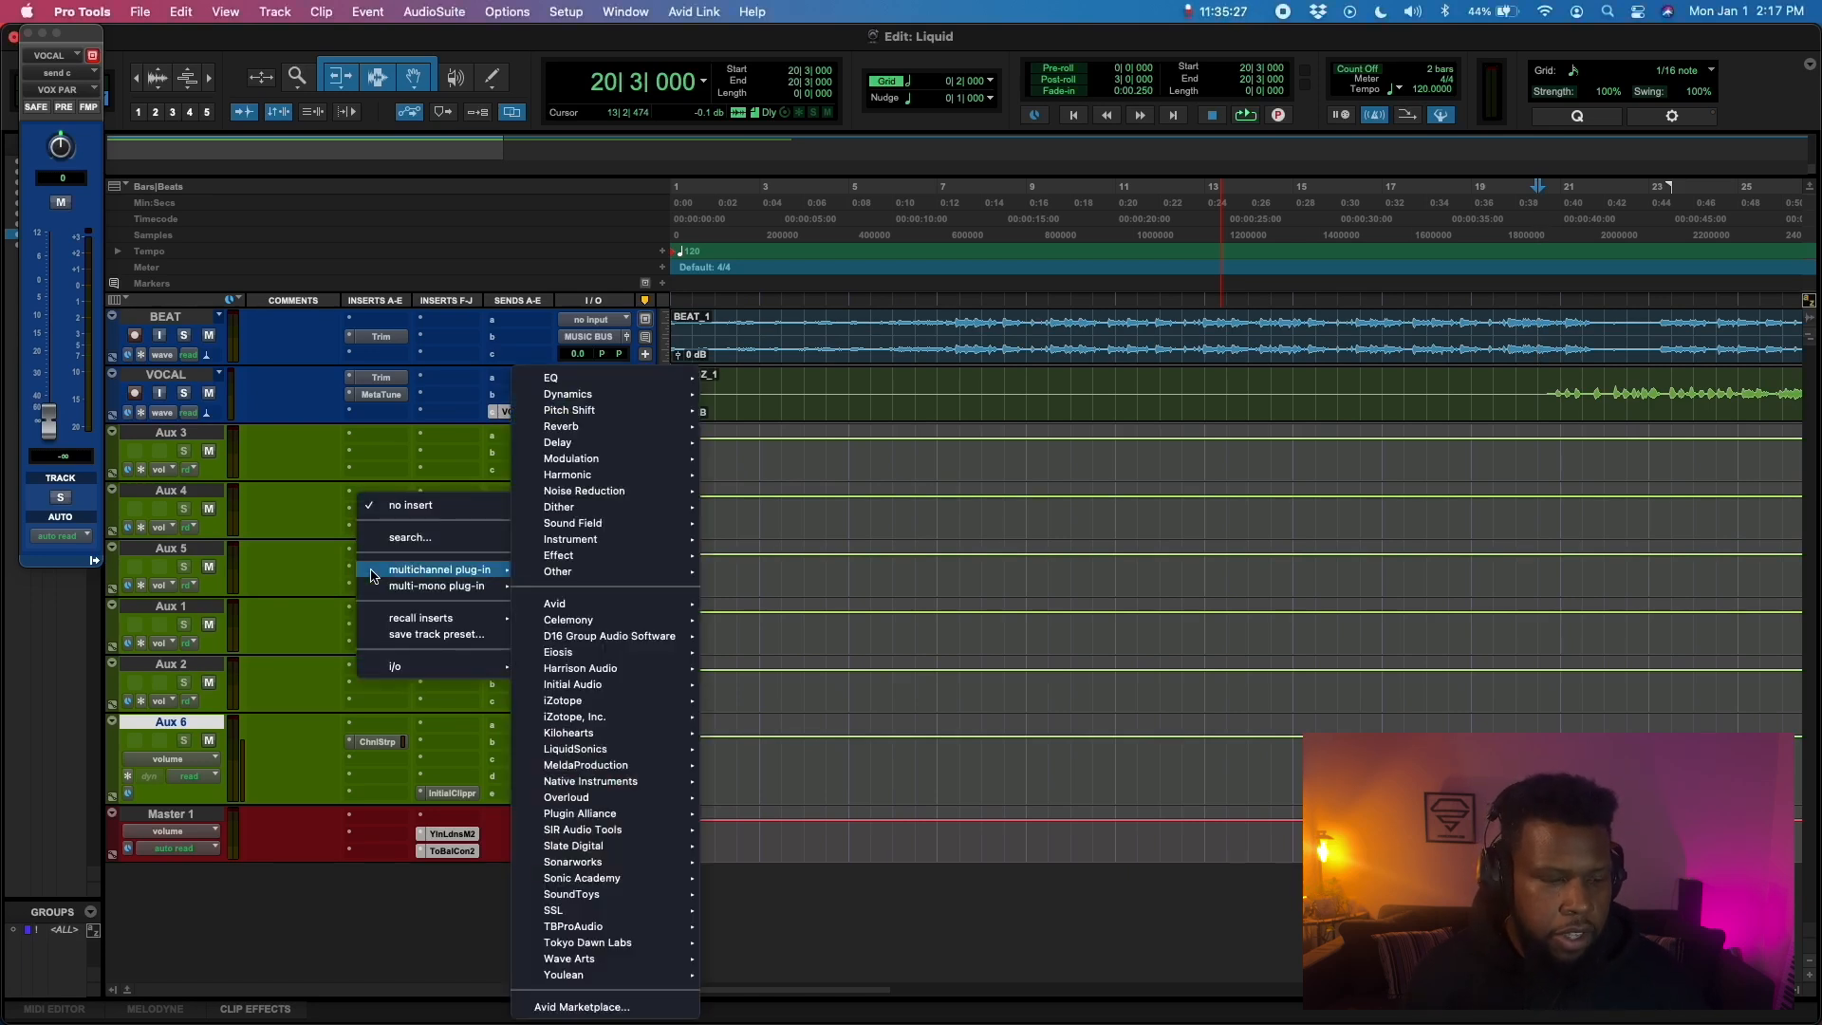
left_click(410, 537)
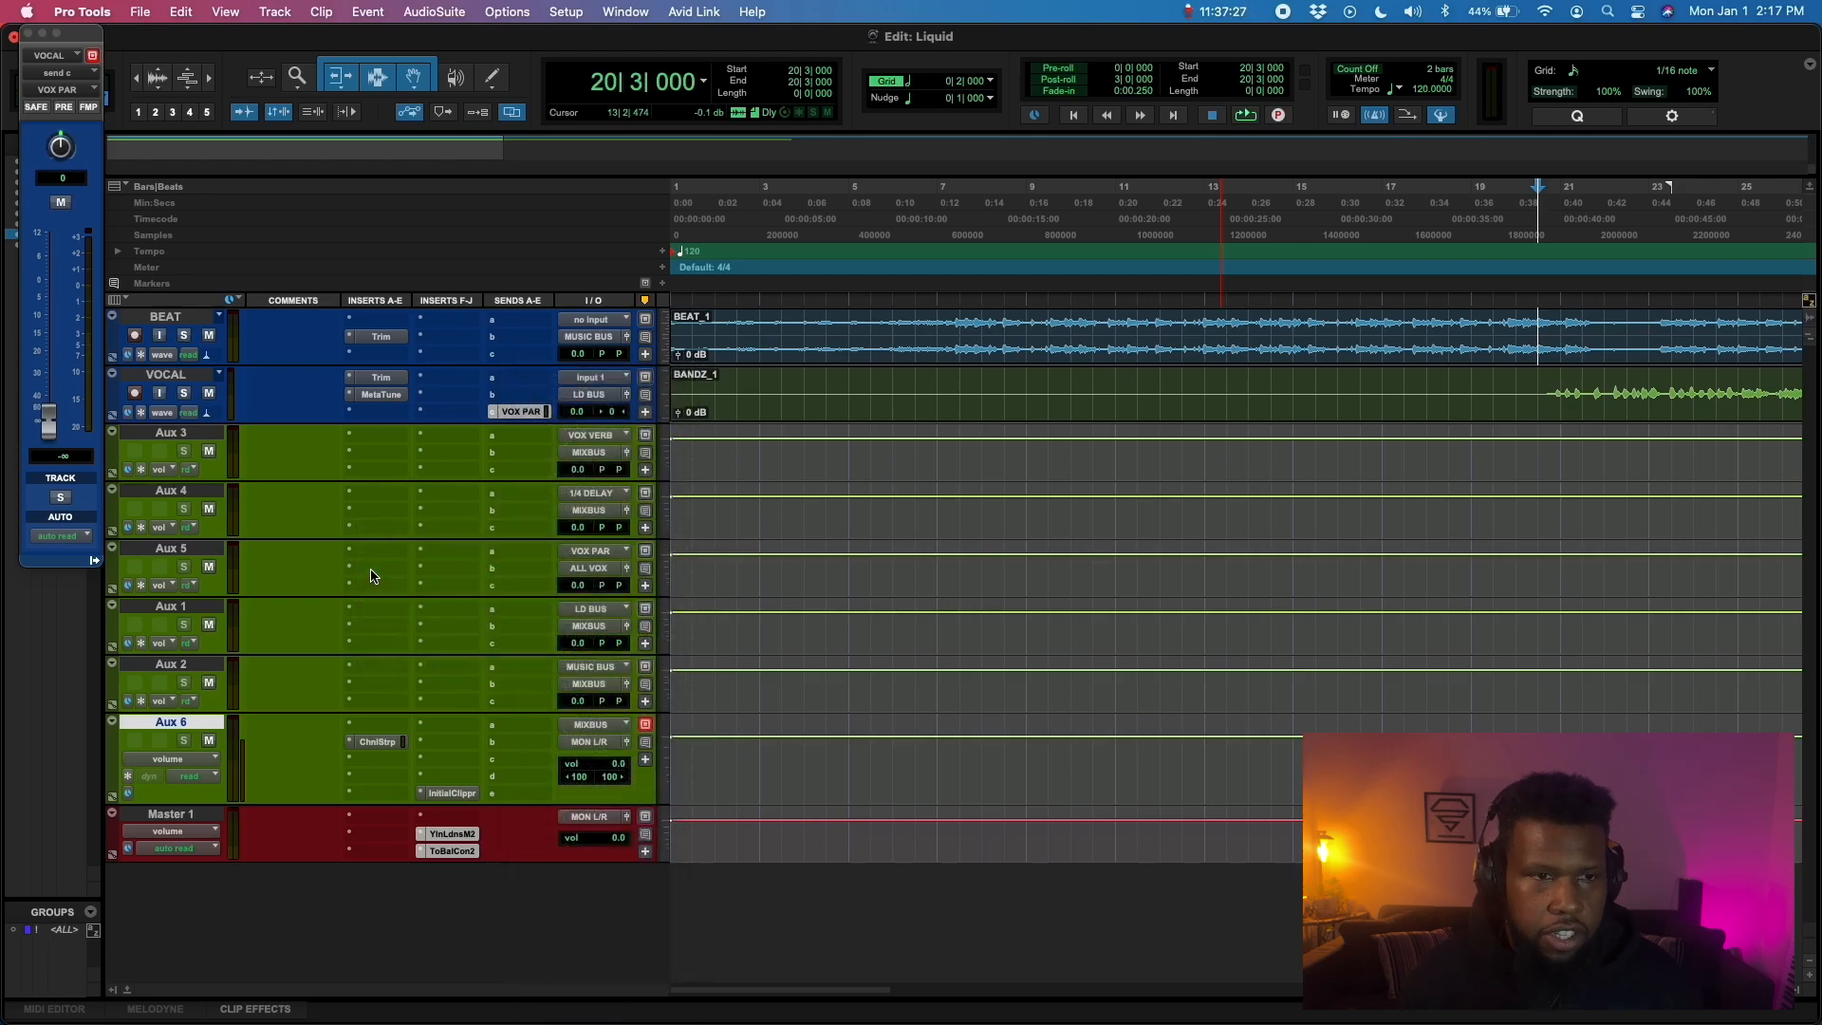
type("bf")
left_click(499, 590)
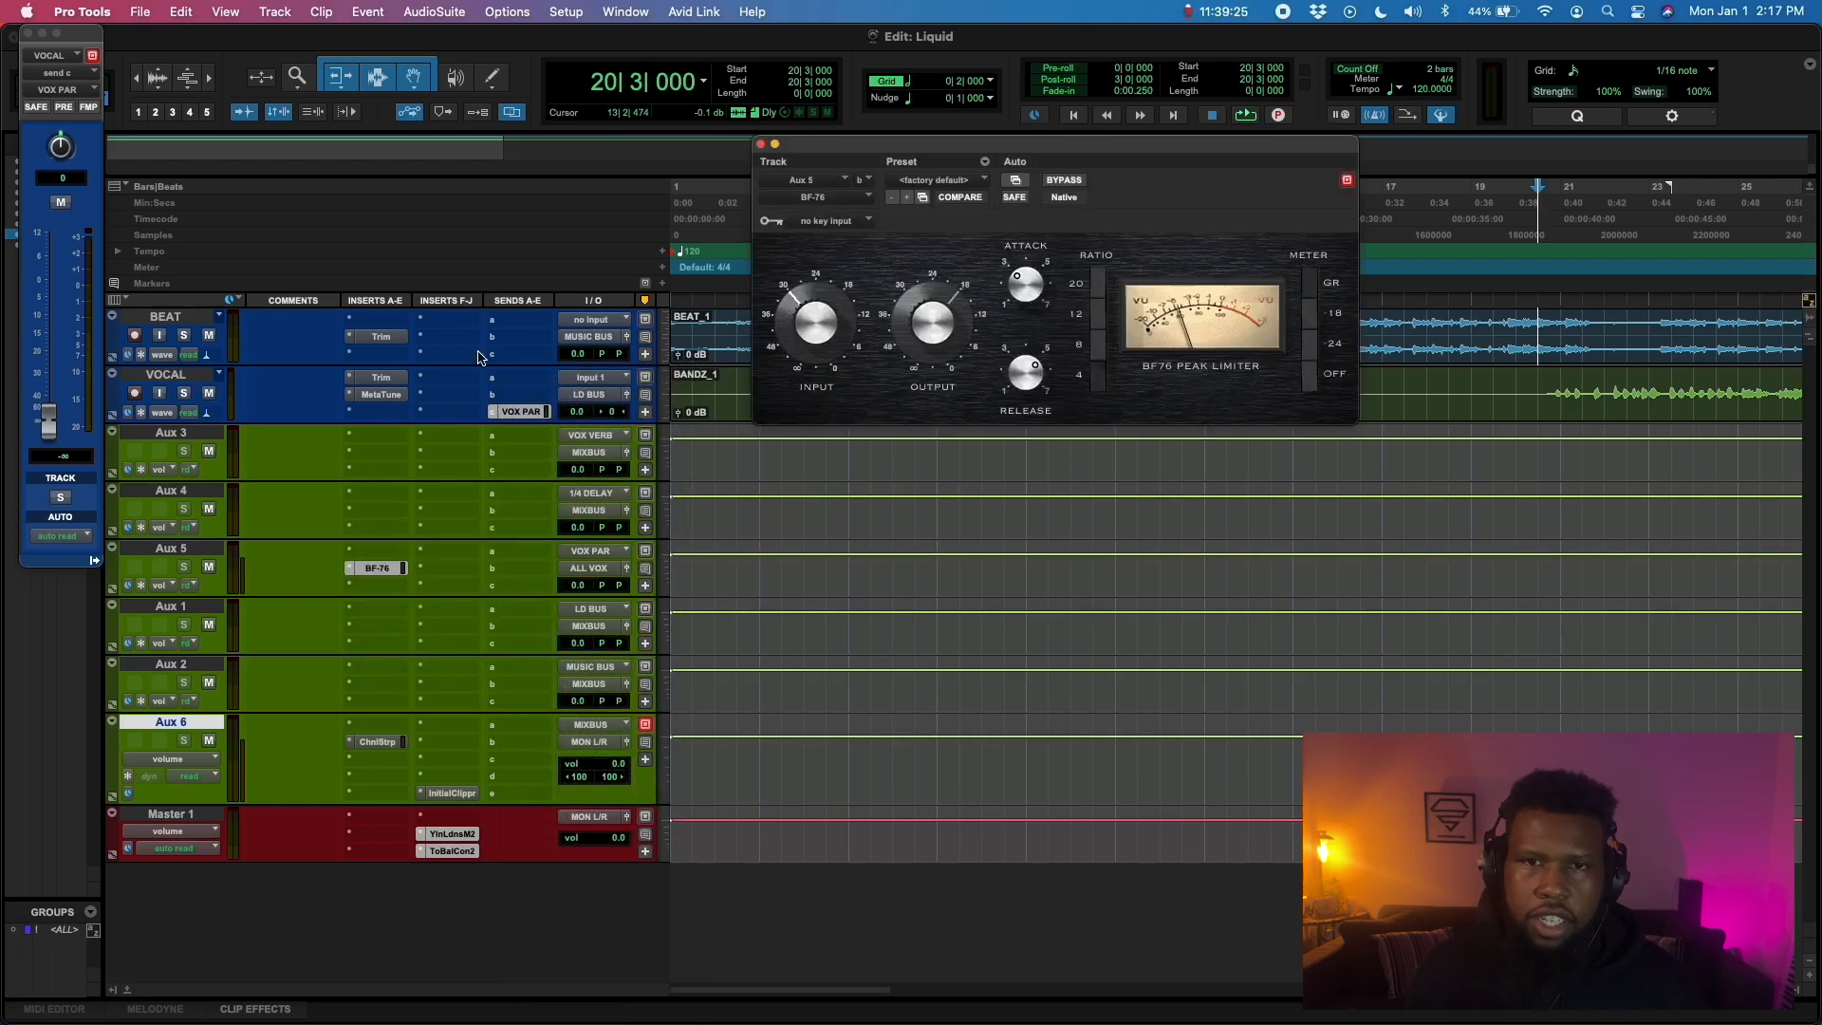
Turn the BF-76's release to its fastest setting and slow its attack, then start playback to check the compression
left_click_drag(1030, 379, 1065, 296)
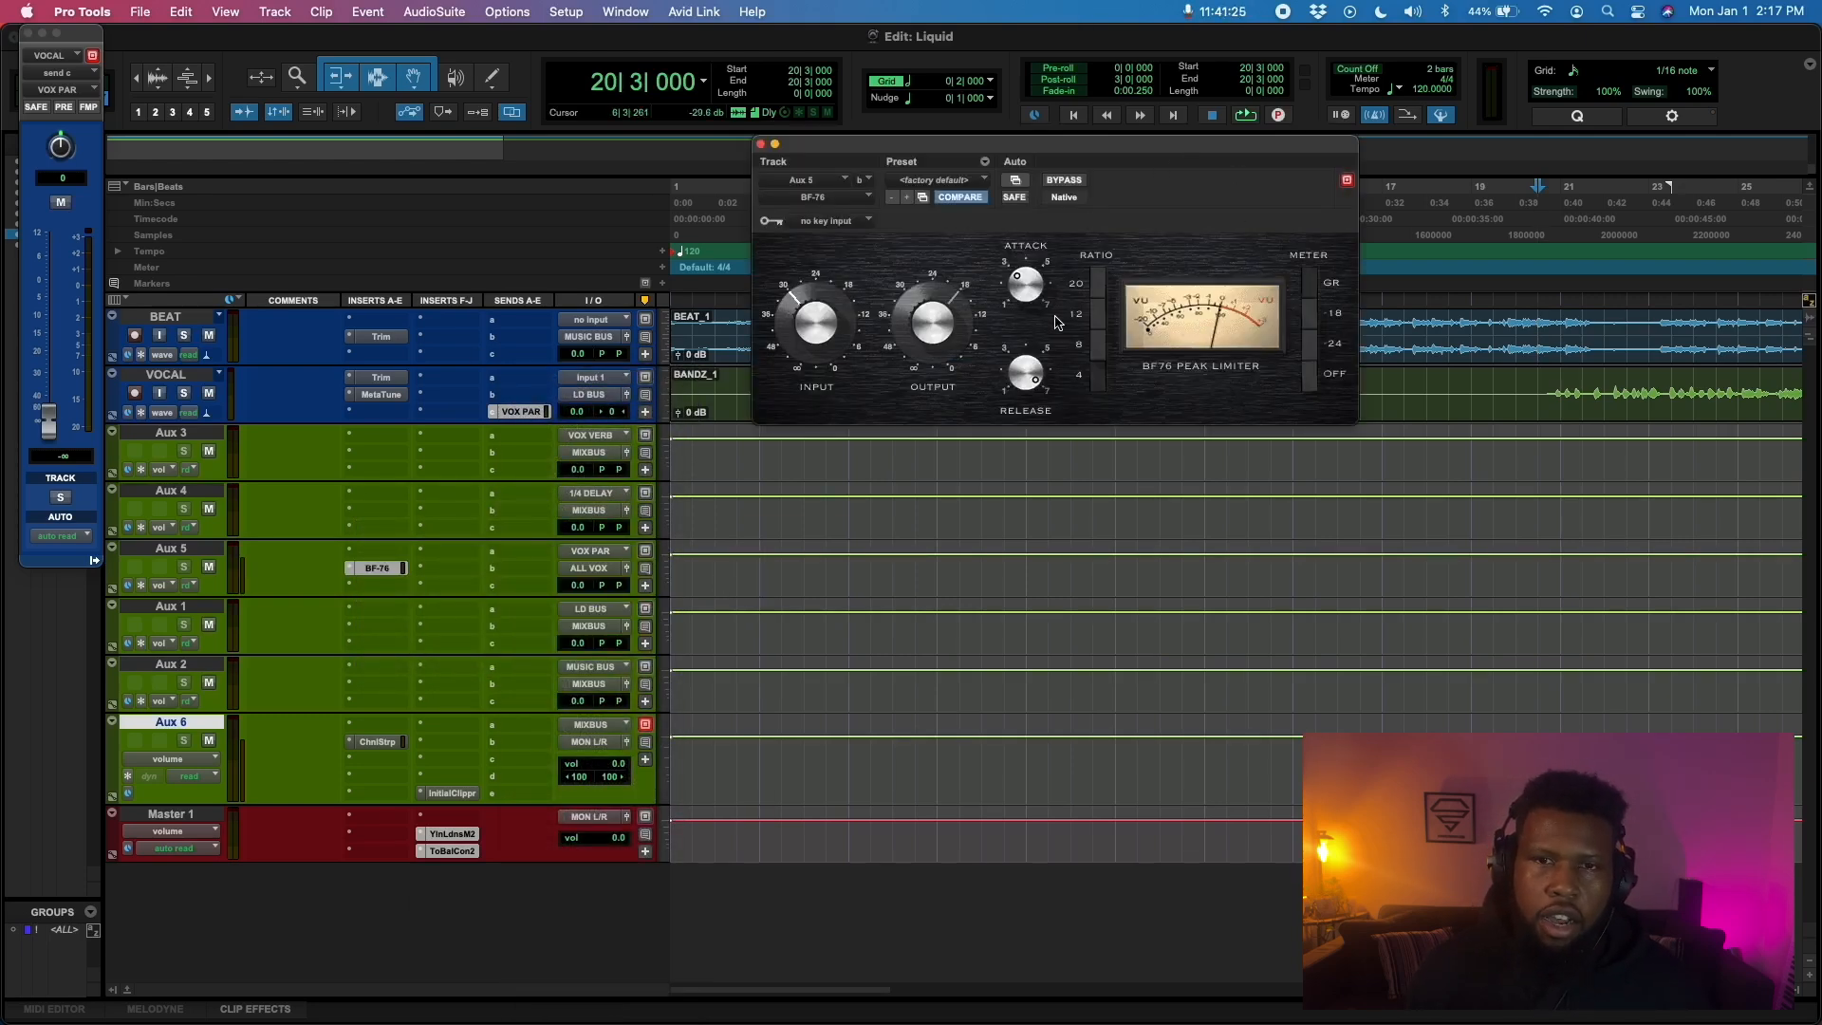
left_click_drag(1026, 372, 1027, 208)
left_click_drag(1019, 281, 965, 483)
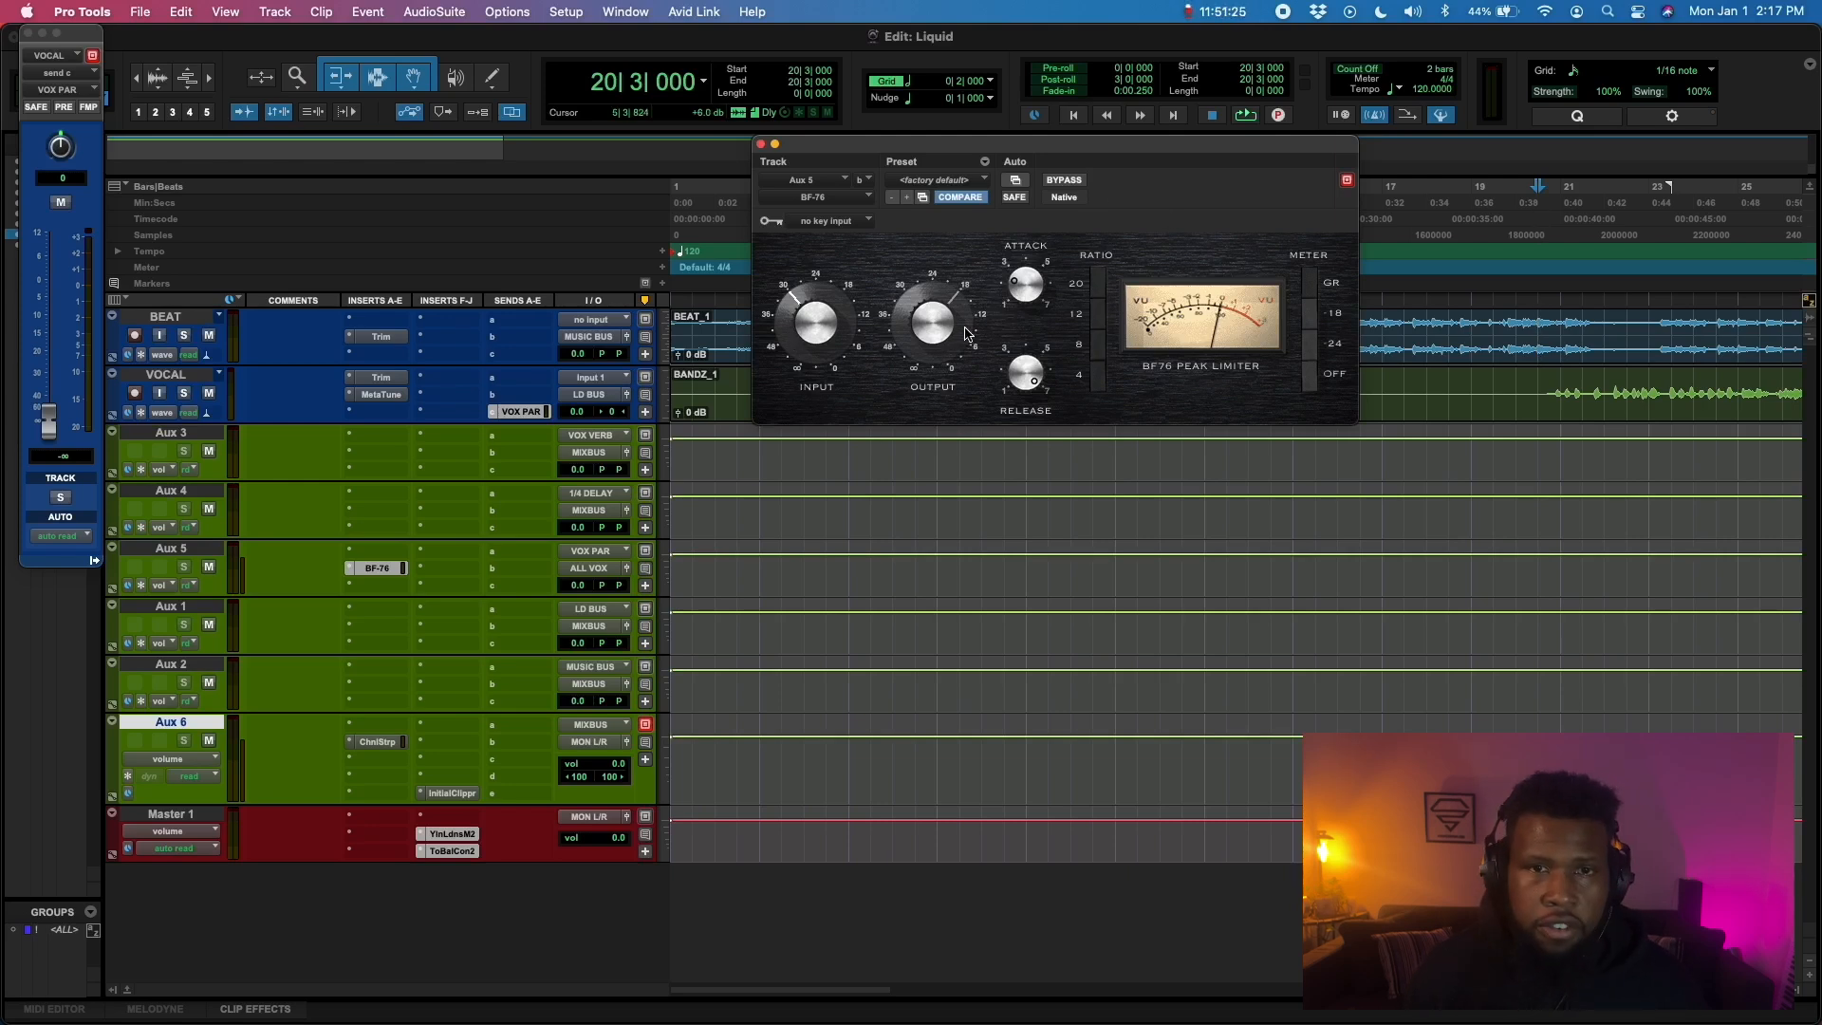
key("space")
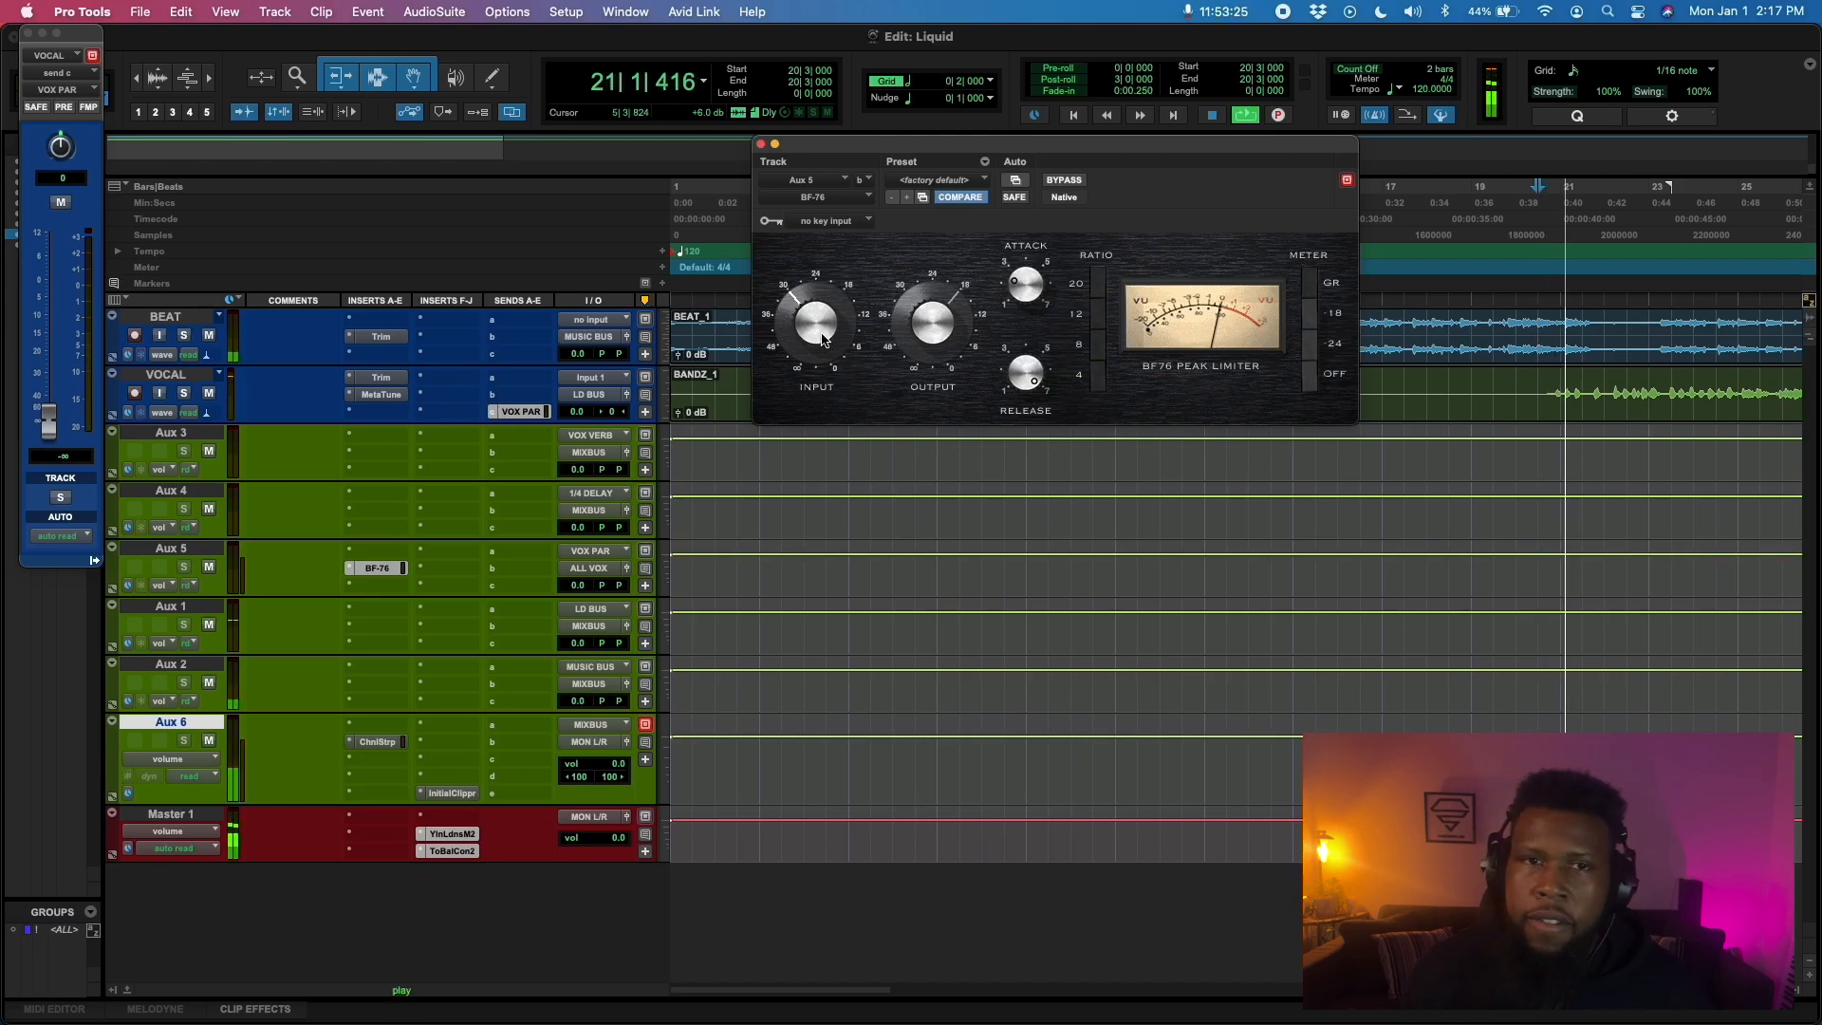
left_click(823, 289)
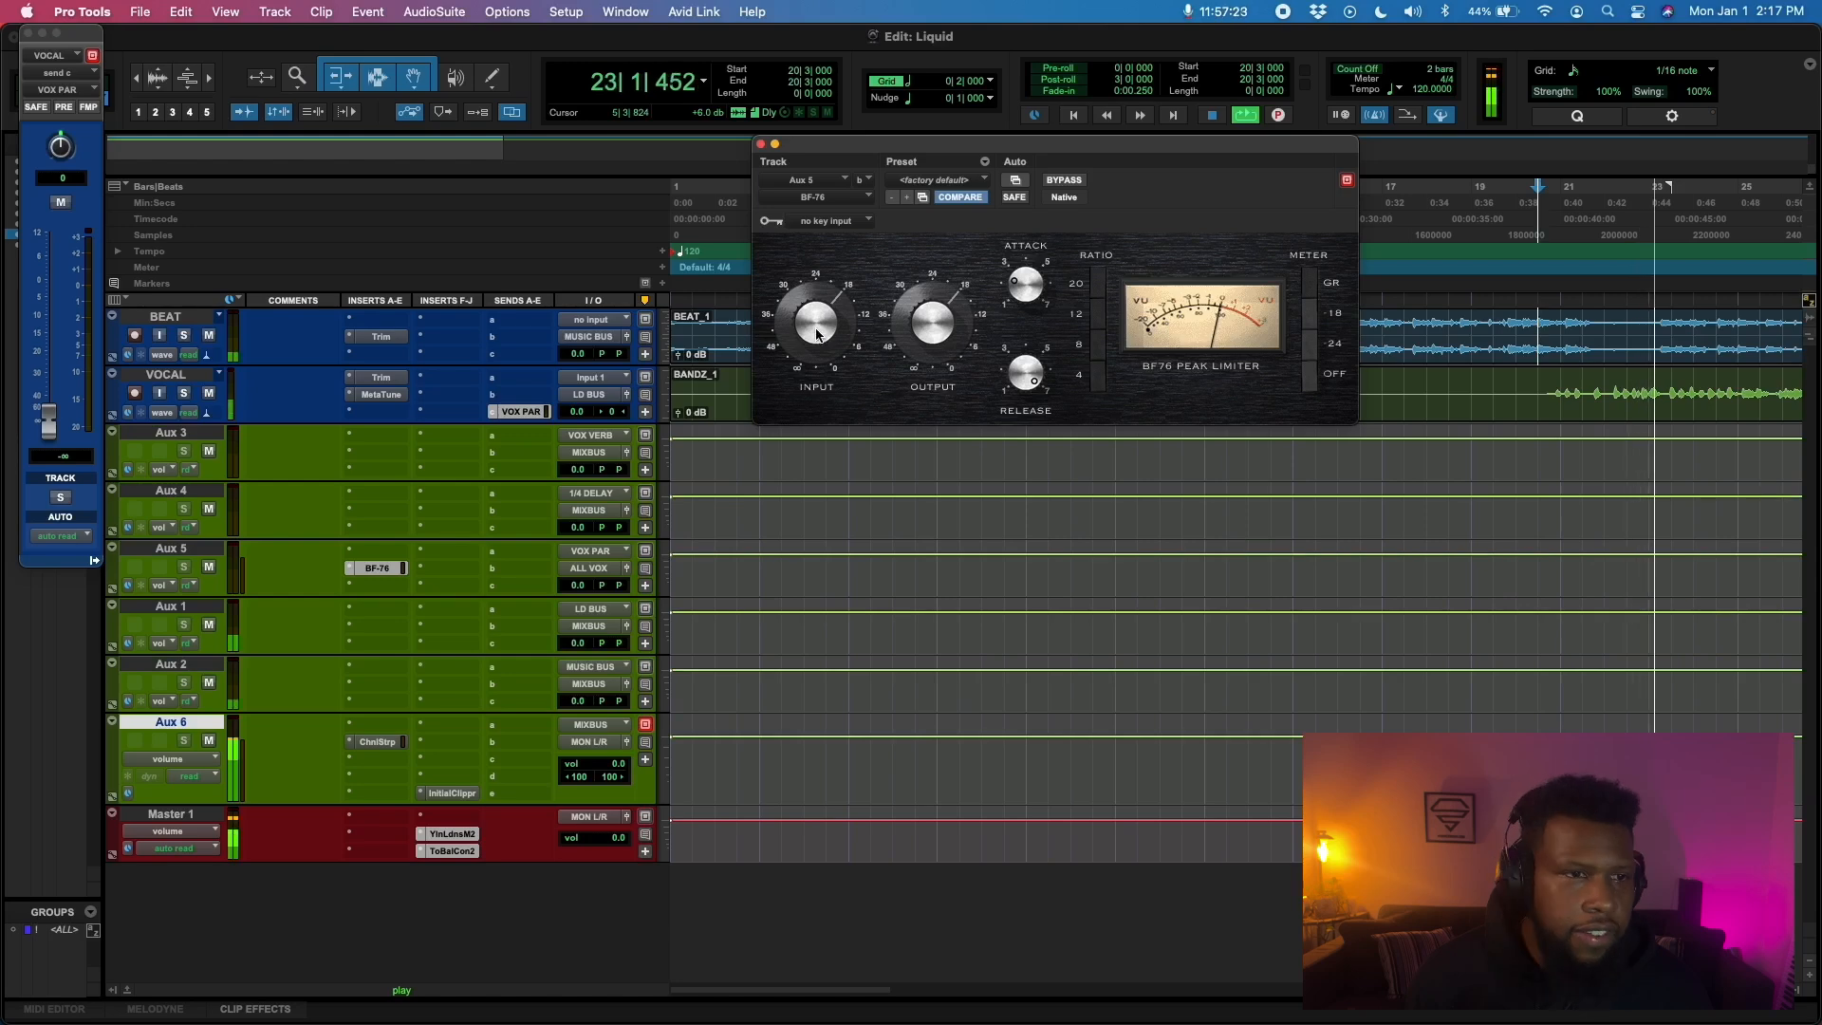
left_click(519, 412)
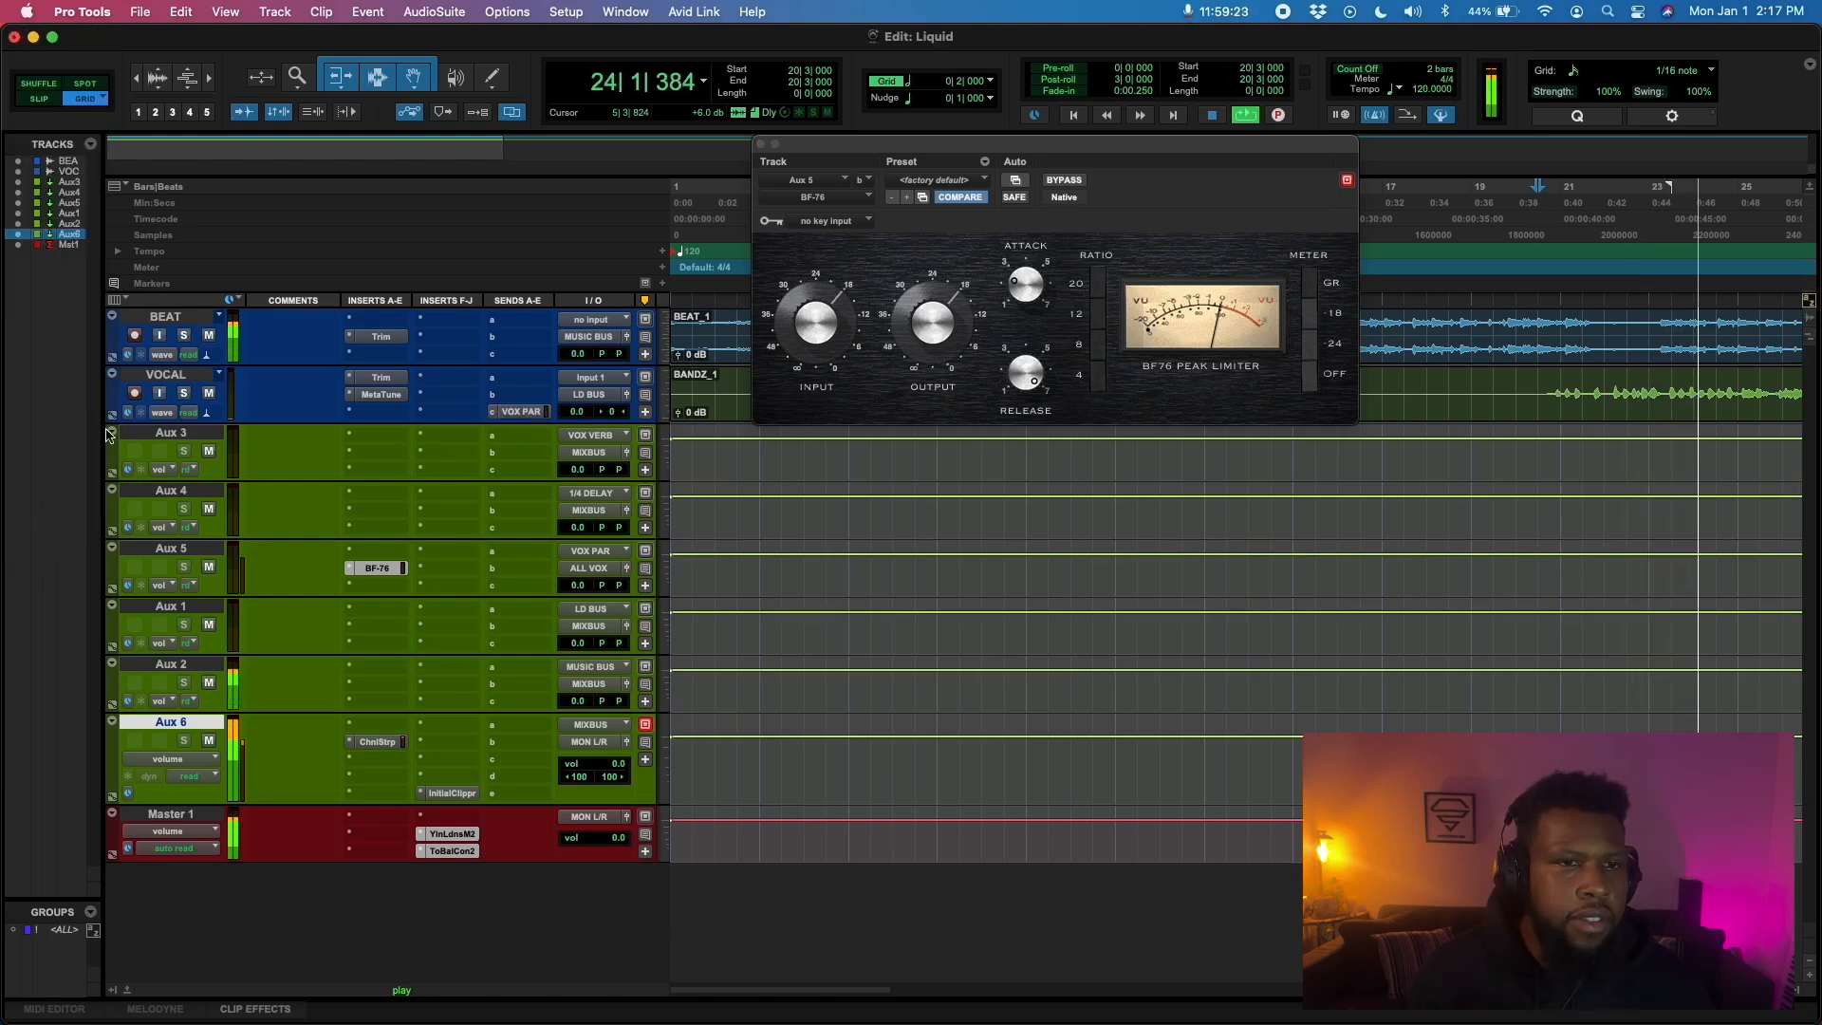
left_click(493, 394)
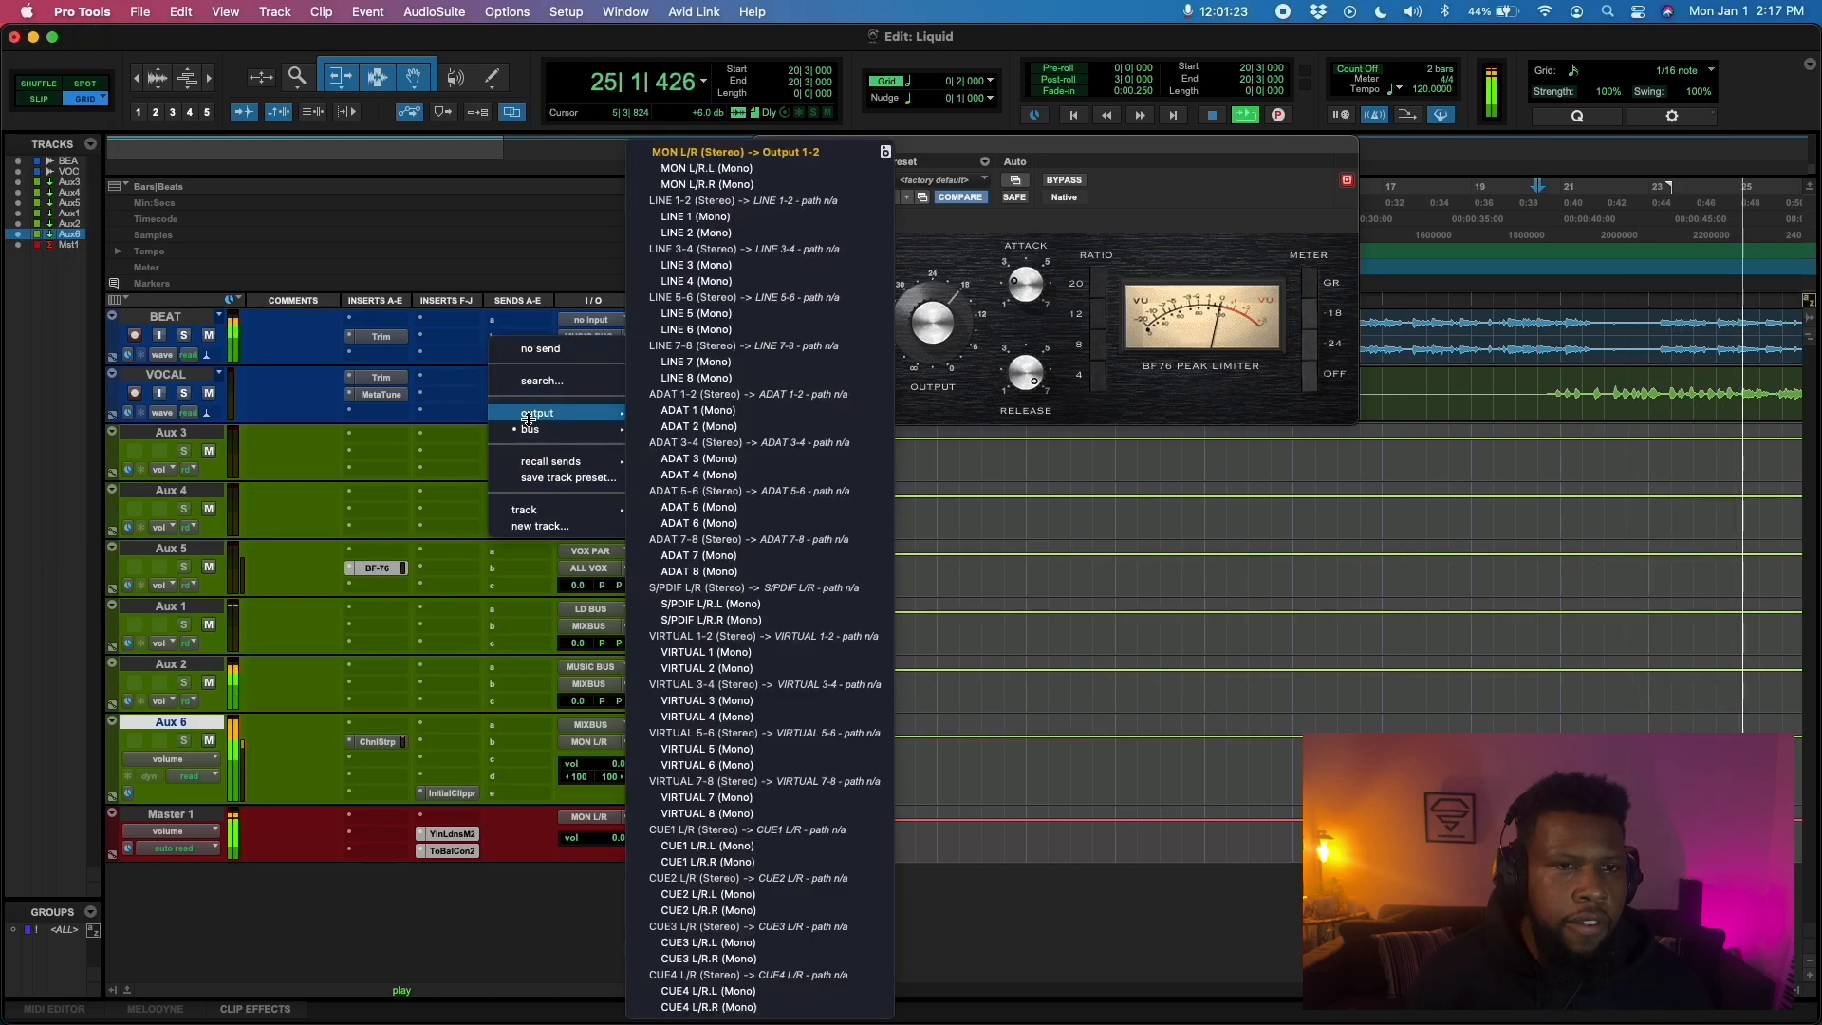
key("Escape")
key("space")
left_click(498, 394)
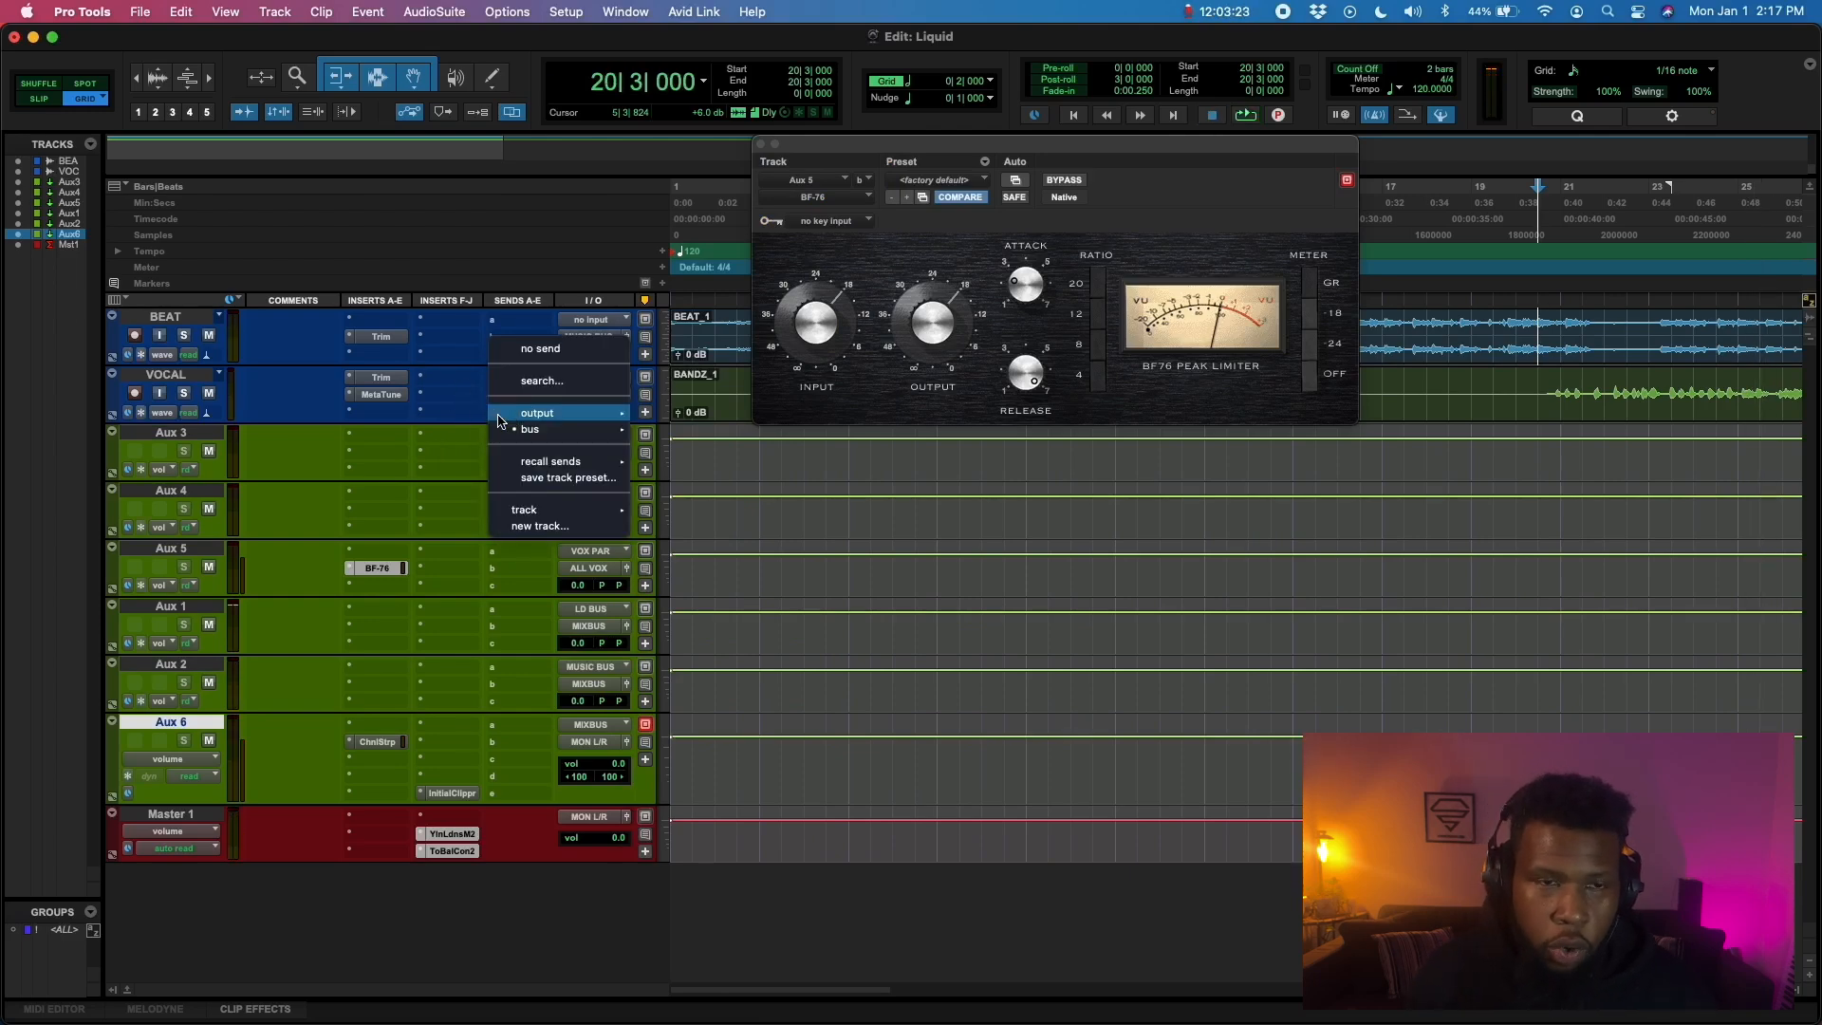
mouse_move(564, 418)
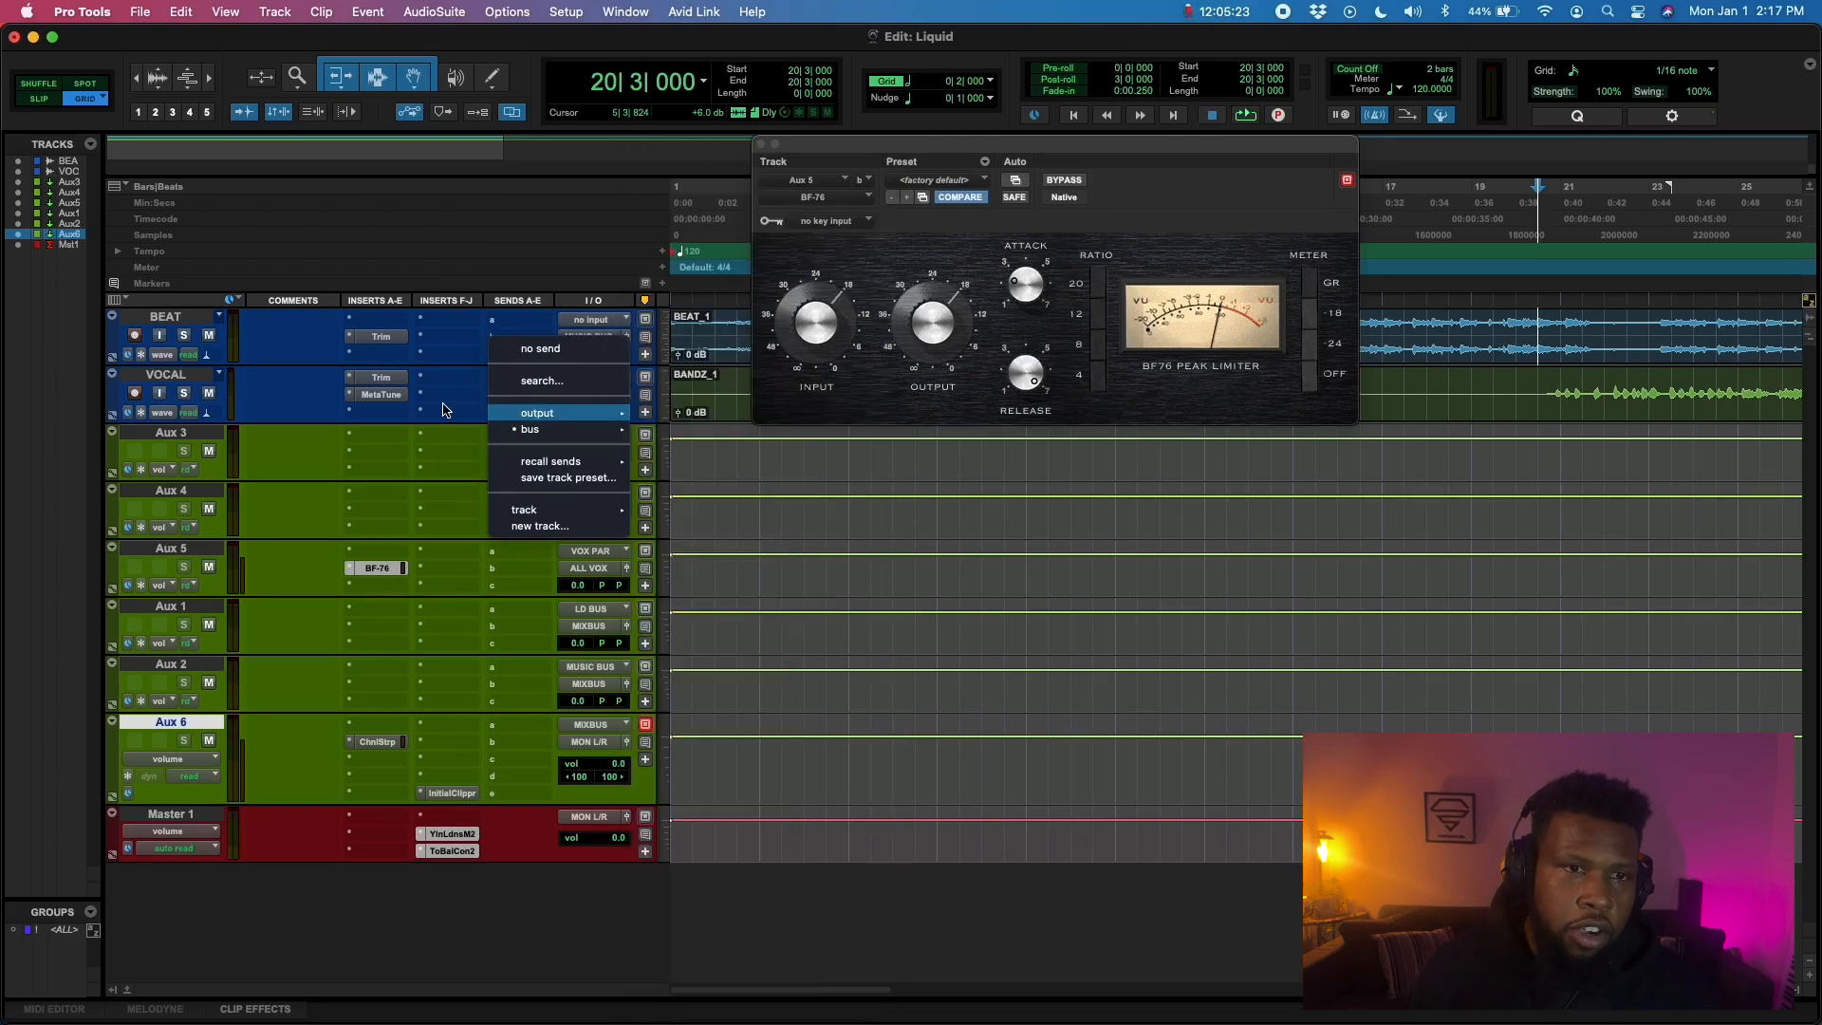
left_click(445, 410)
Switch the VOCAL track's VOX PAR send to pre-fader, reset its level to the default, and close the send window
left_click(530, 411)
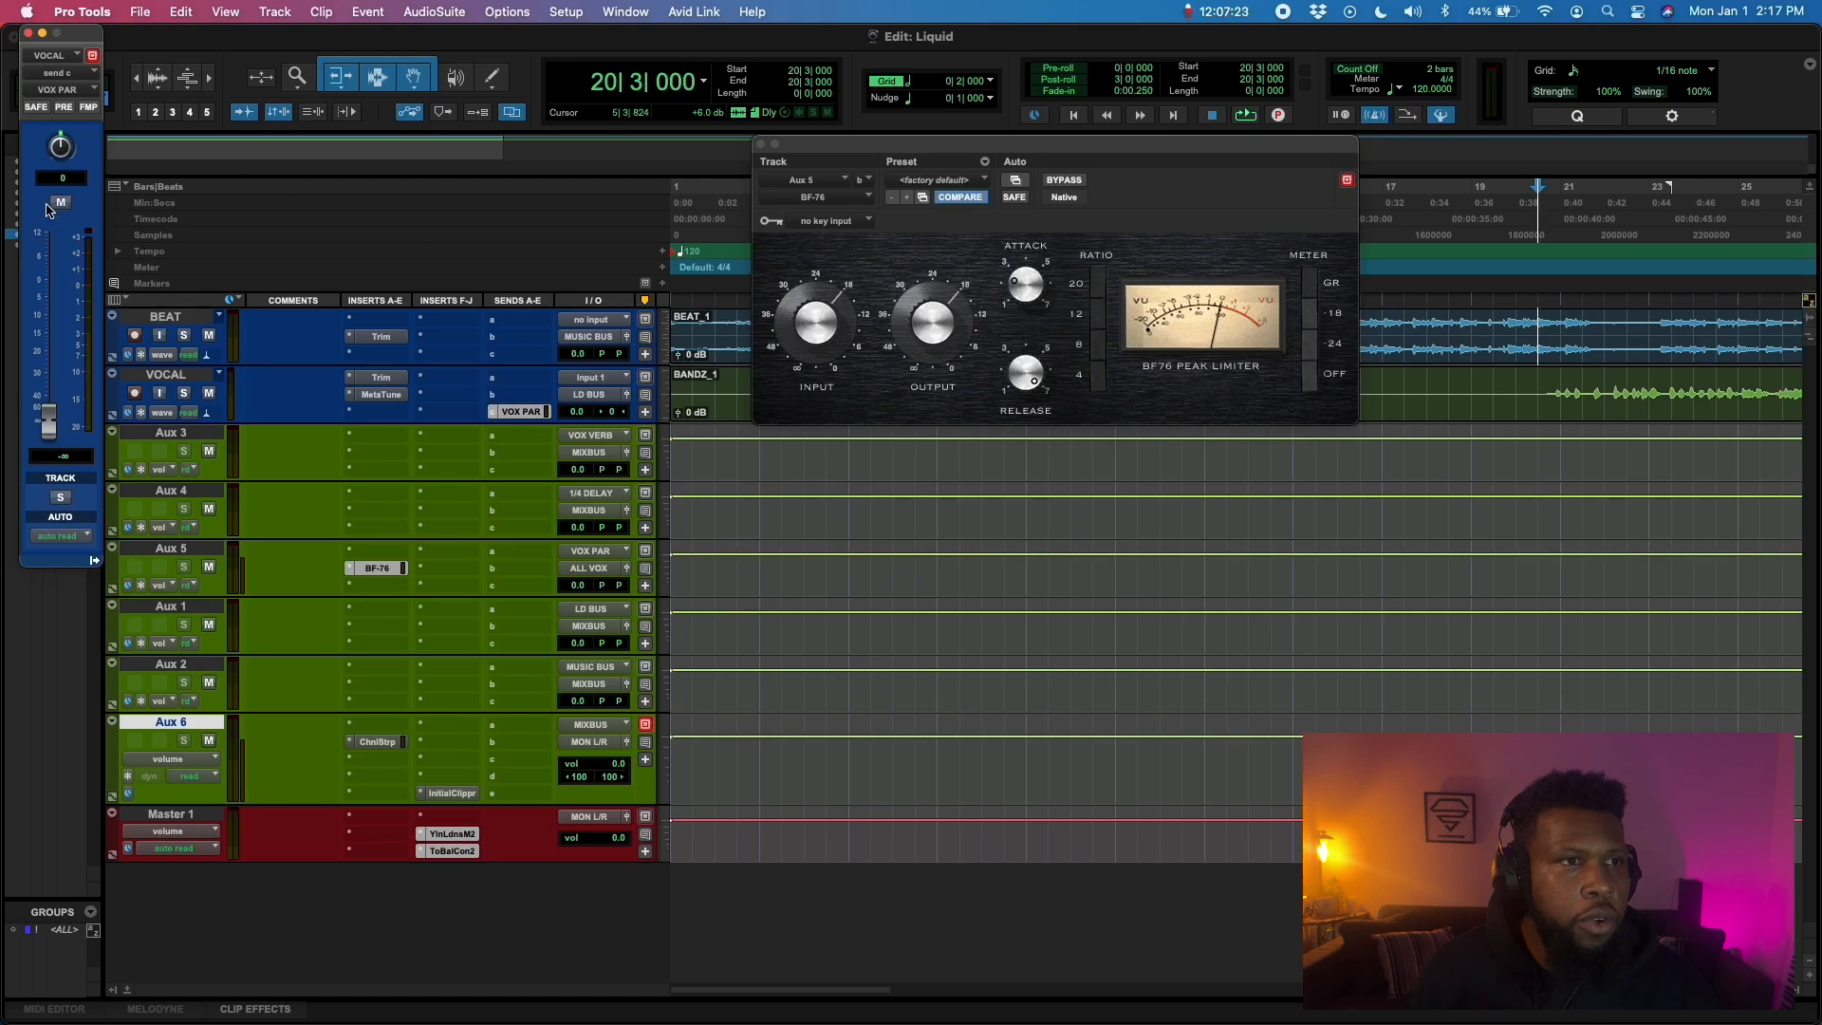
left_click(64, 107)
left_click_drag(71, 32, 1173, 240)
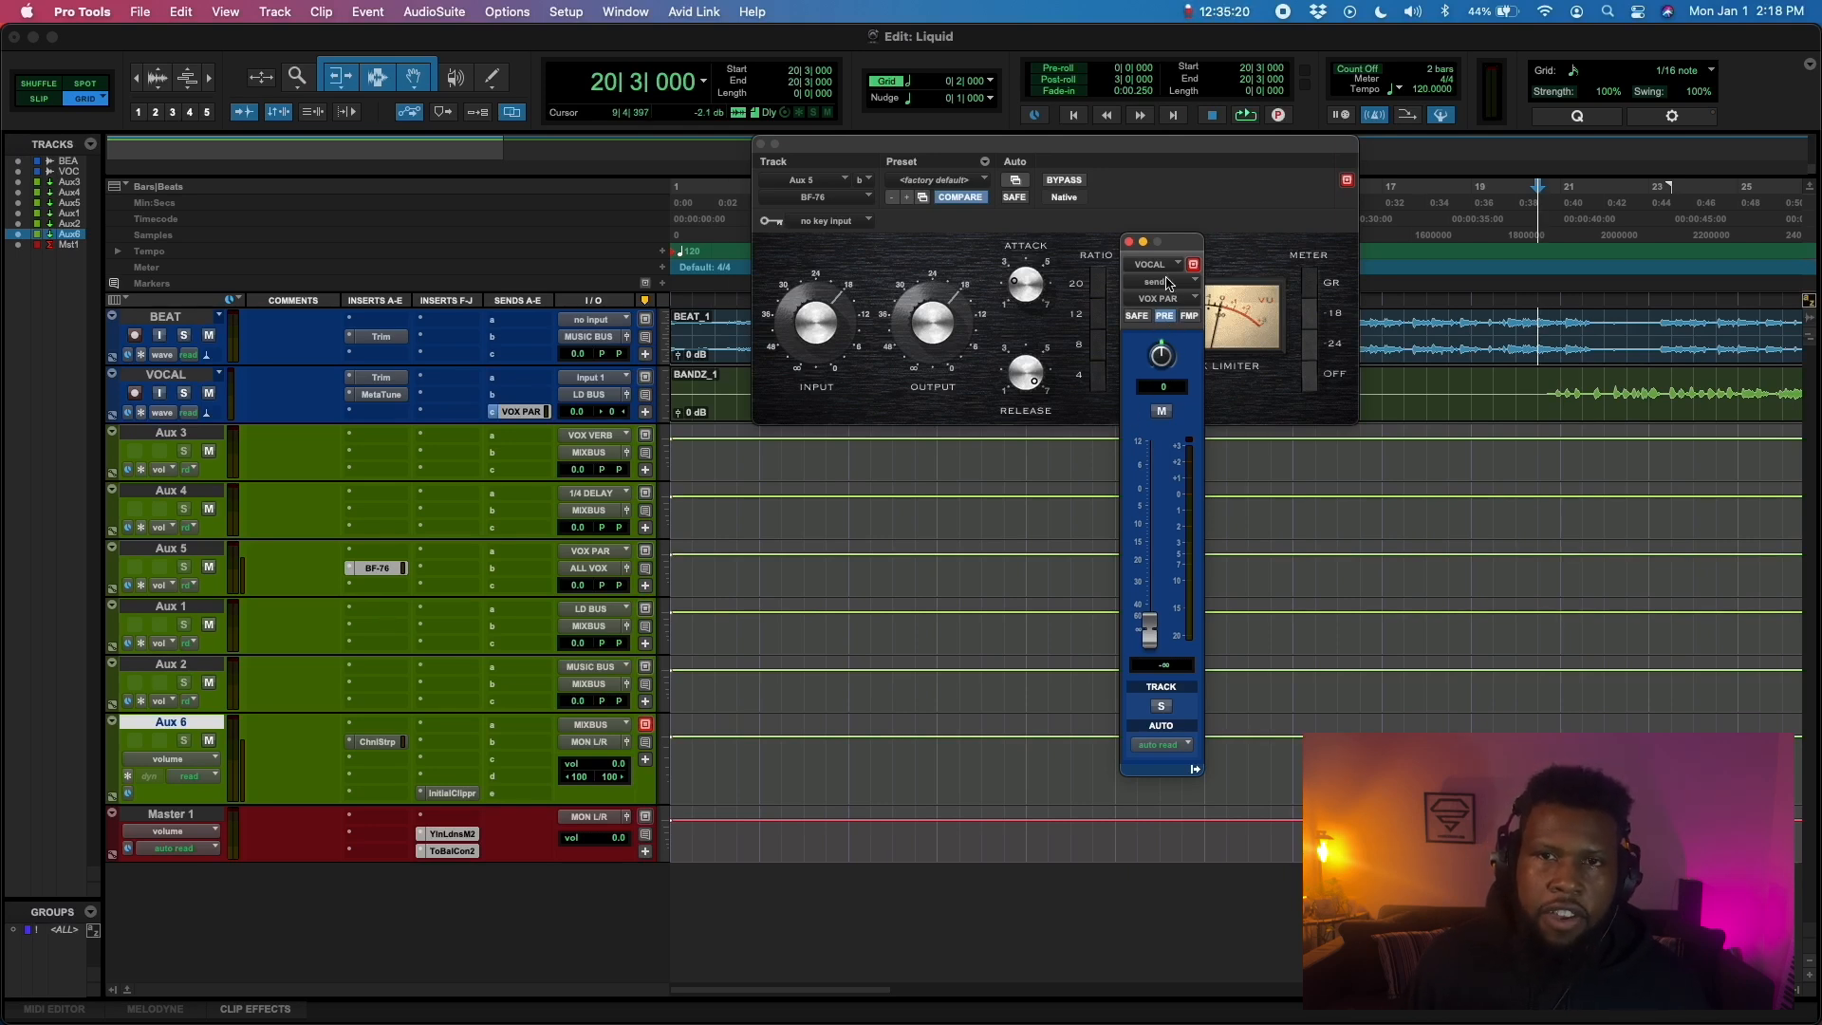
left_click(1149, 630, "alt")
left_click(1129, 242)
Lower the BF-76's output to about 24 during playback, compare it with bypass, then close the plug-in and stop
key("space")
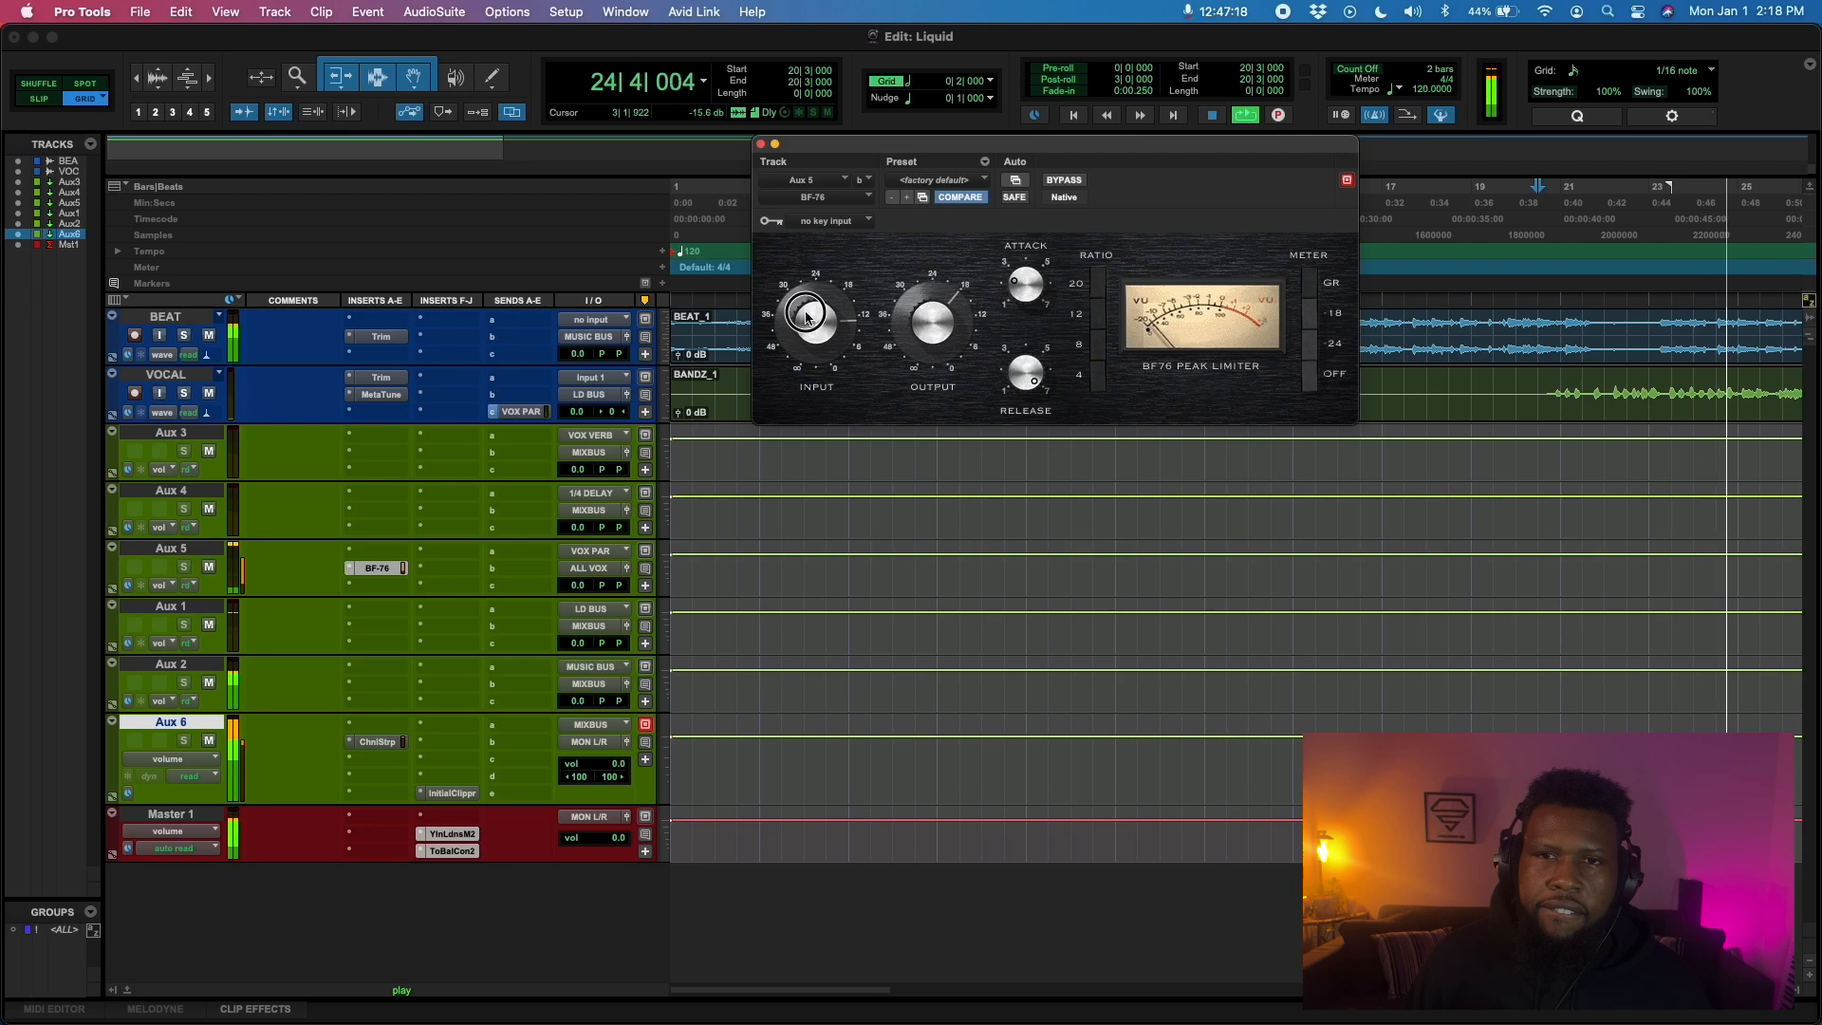
left_click_drag(930, 327, 921, 373)
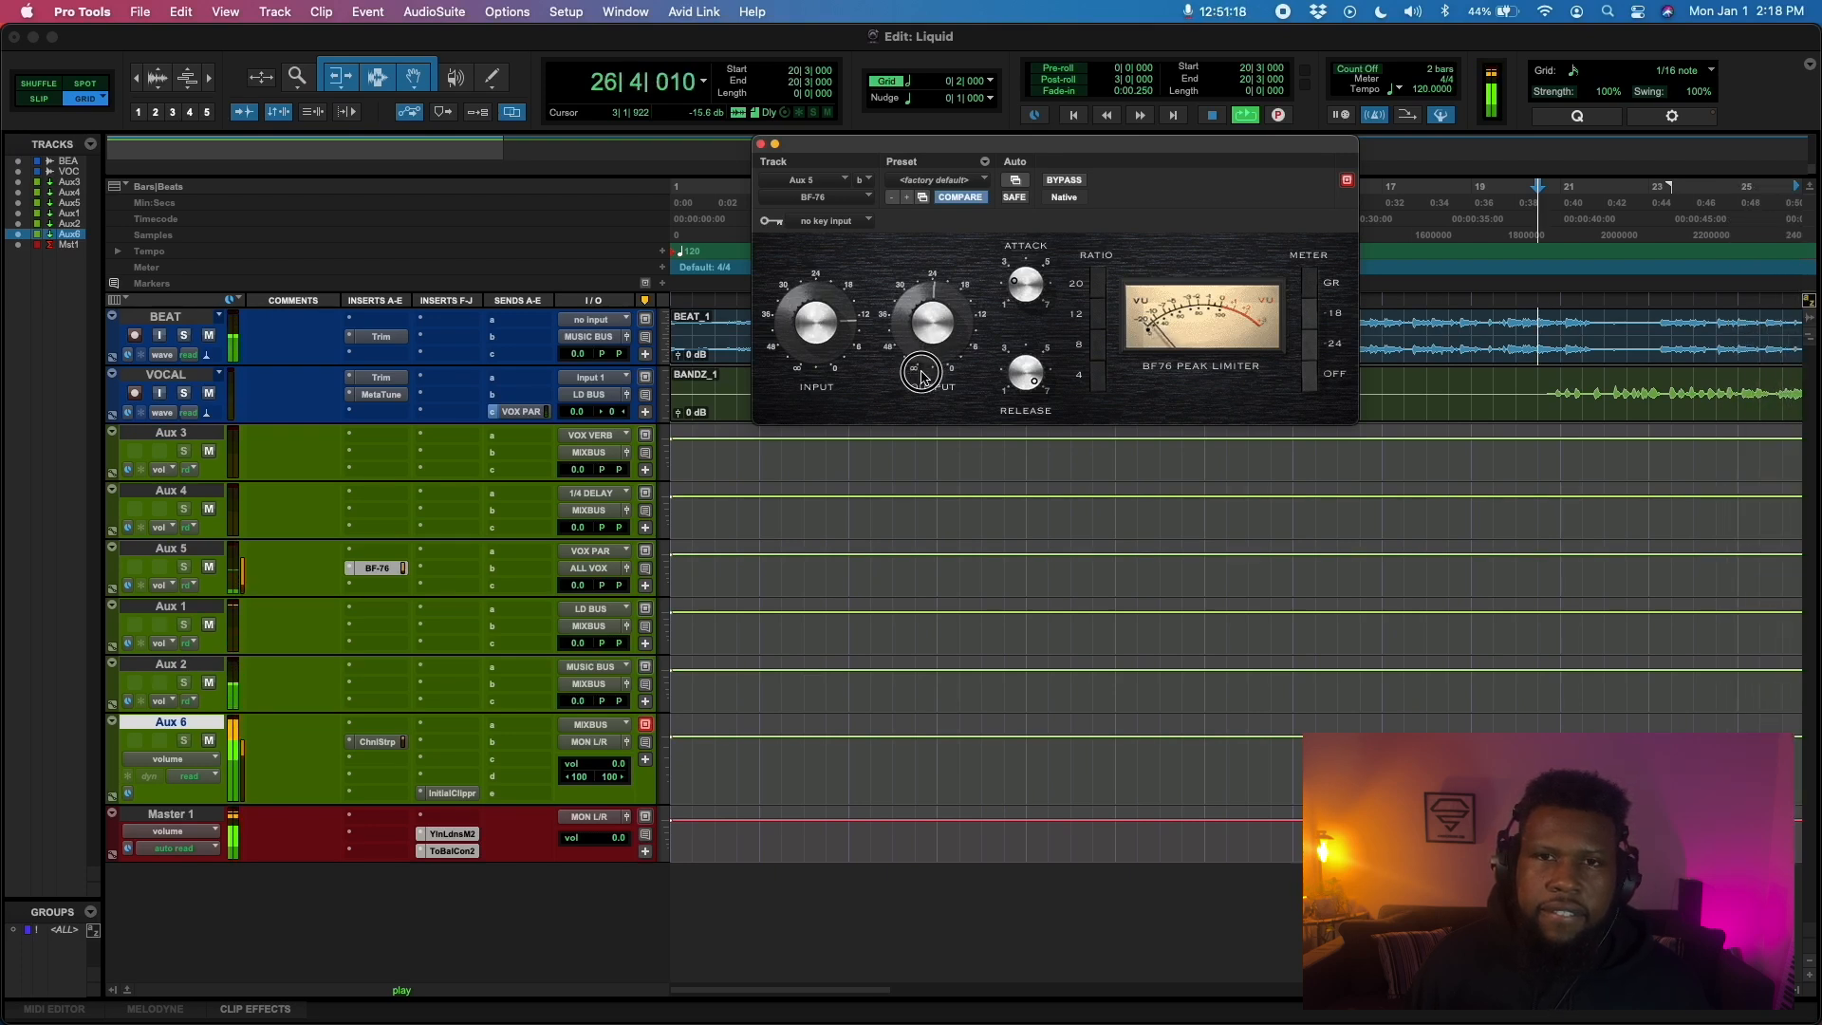
left_click(1064, 181)
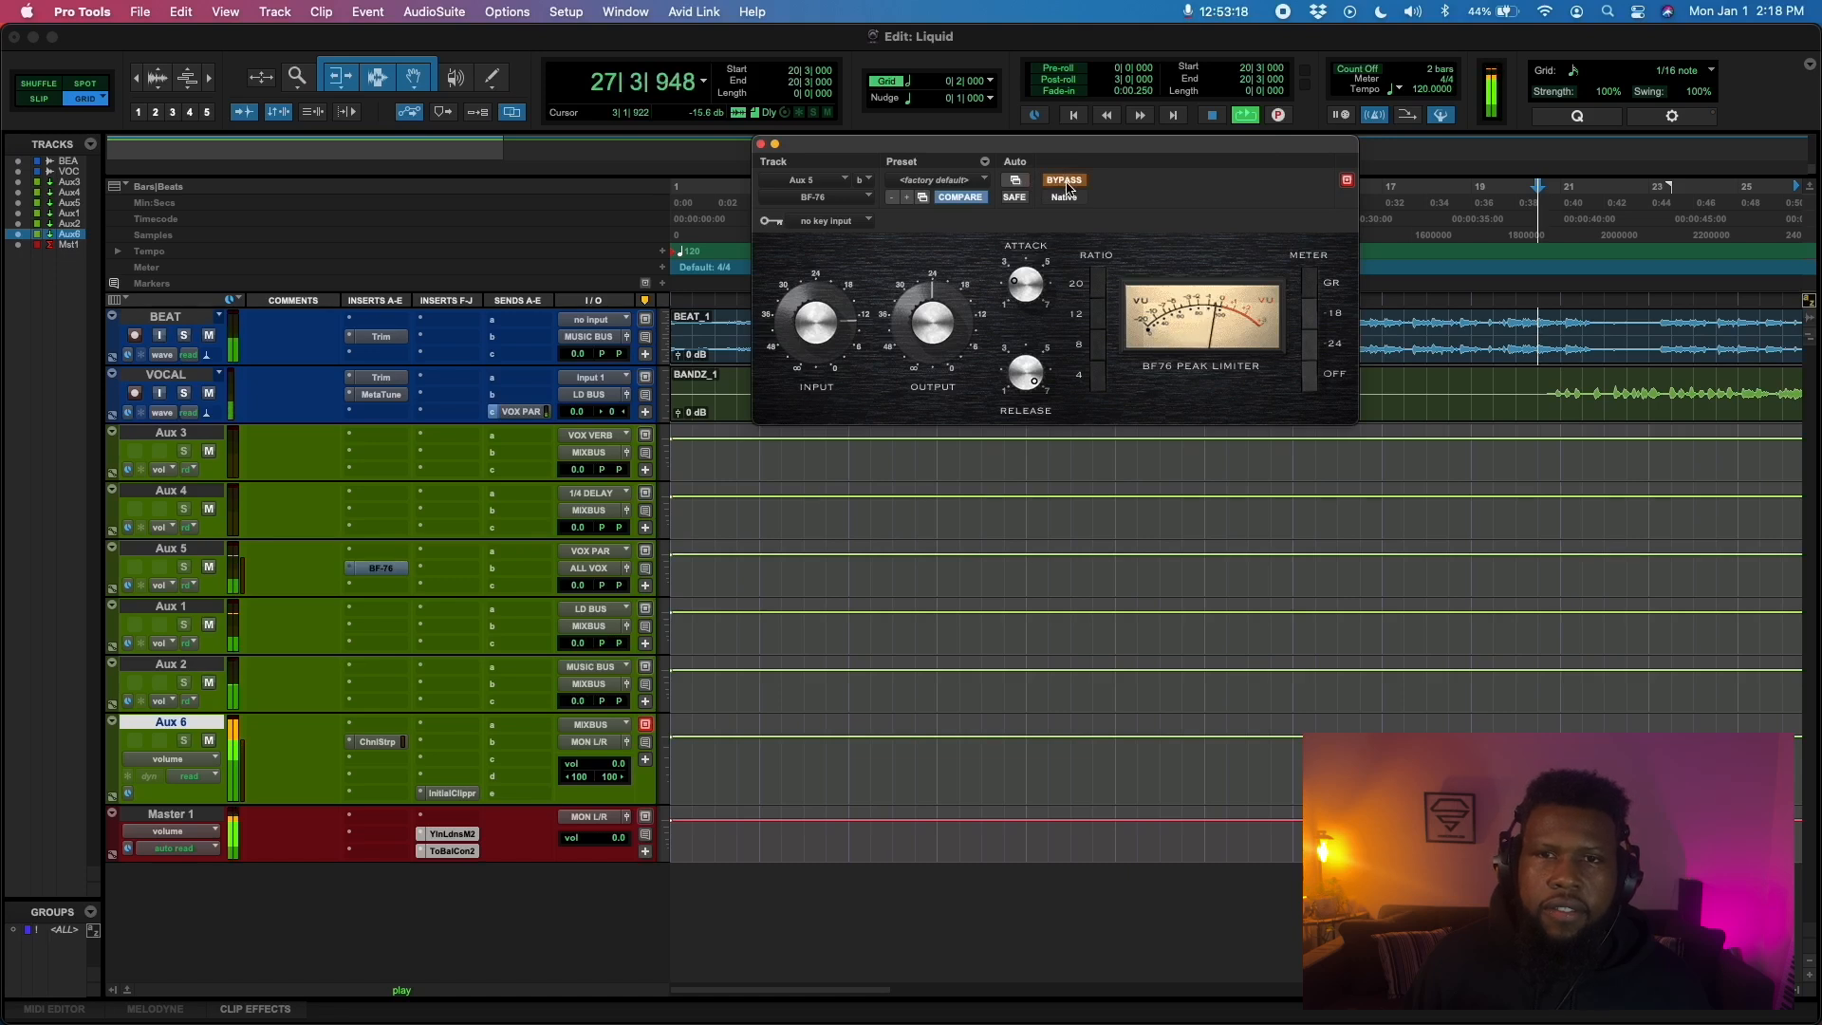
left_click(1067, 183)
left_click_drag(921, 326, 915, 349)
left_click(1064, 181)
left_click(1064, 182)
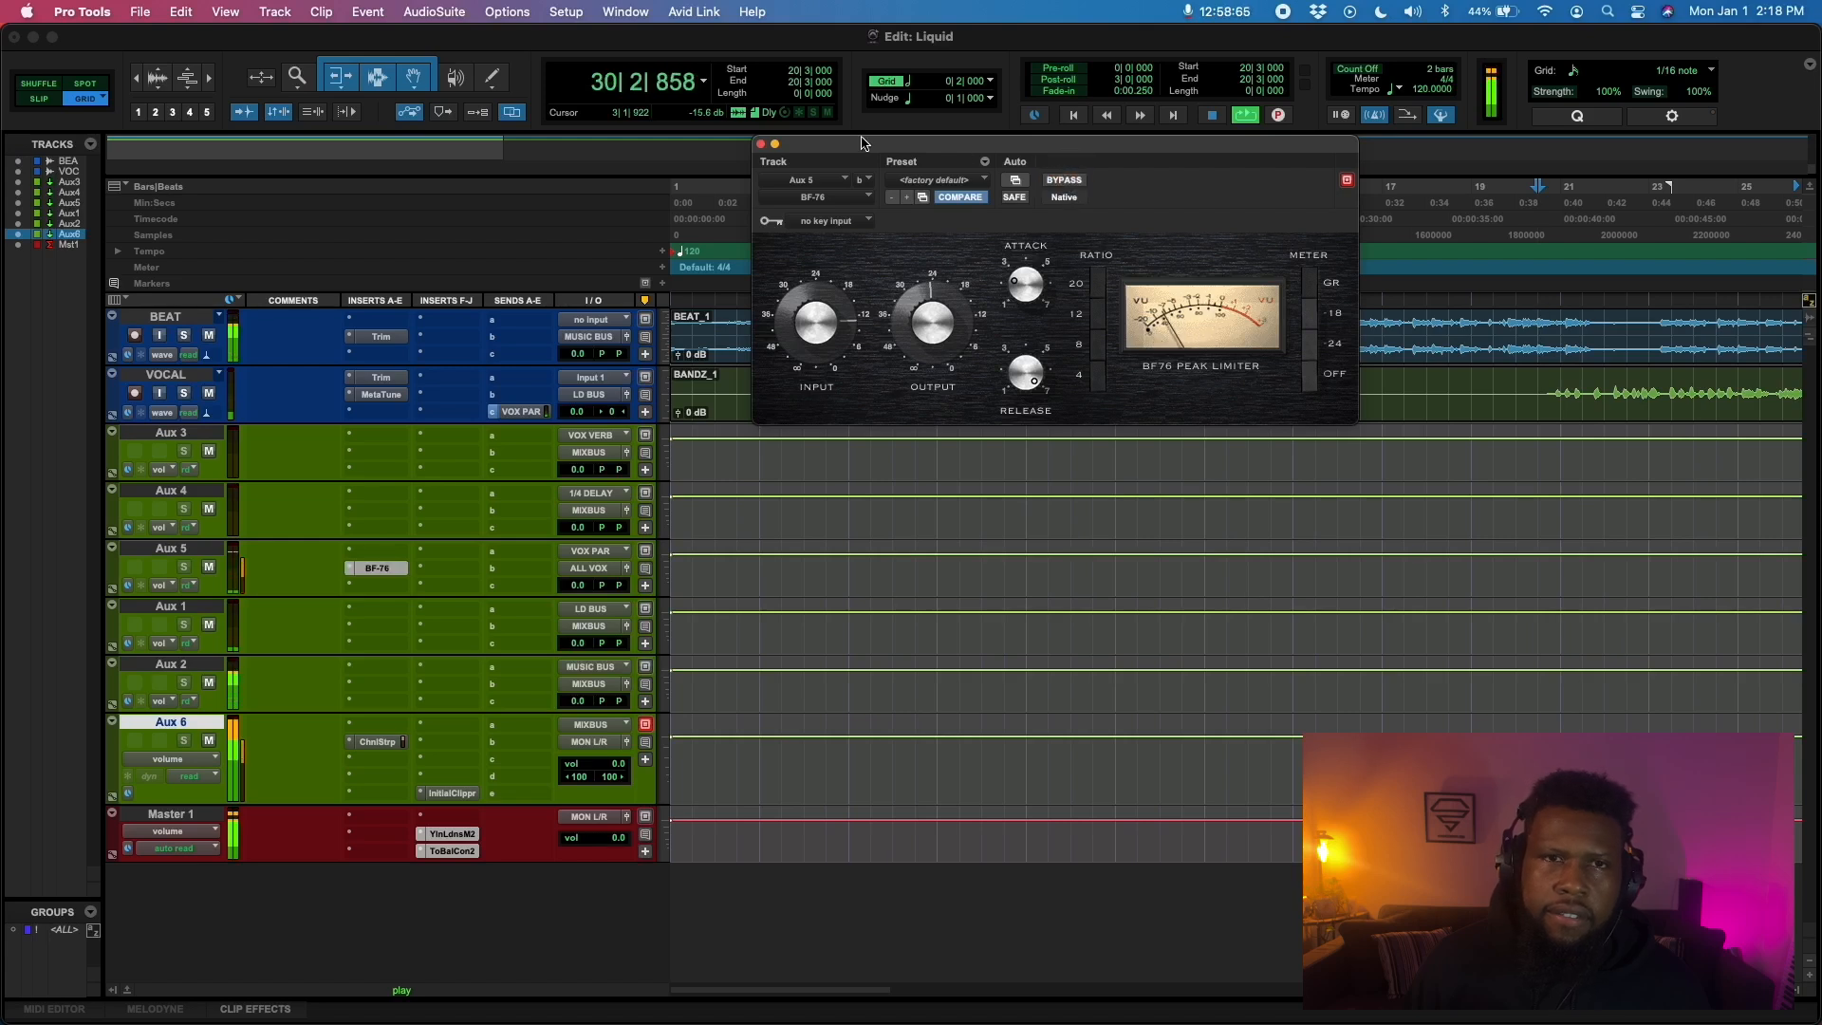
left_click(760, 144)
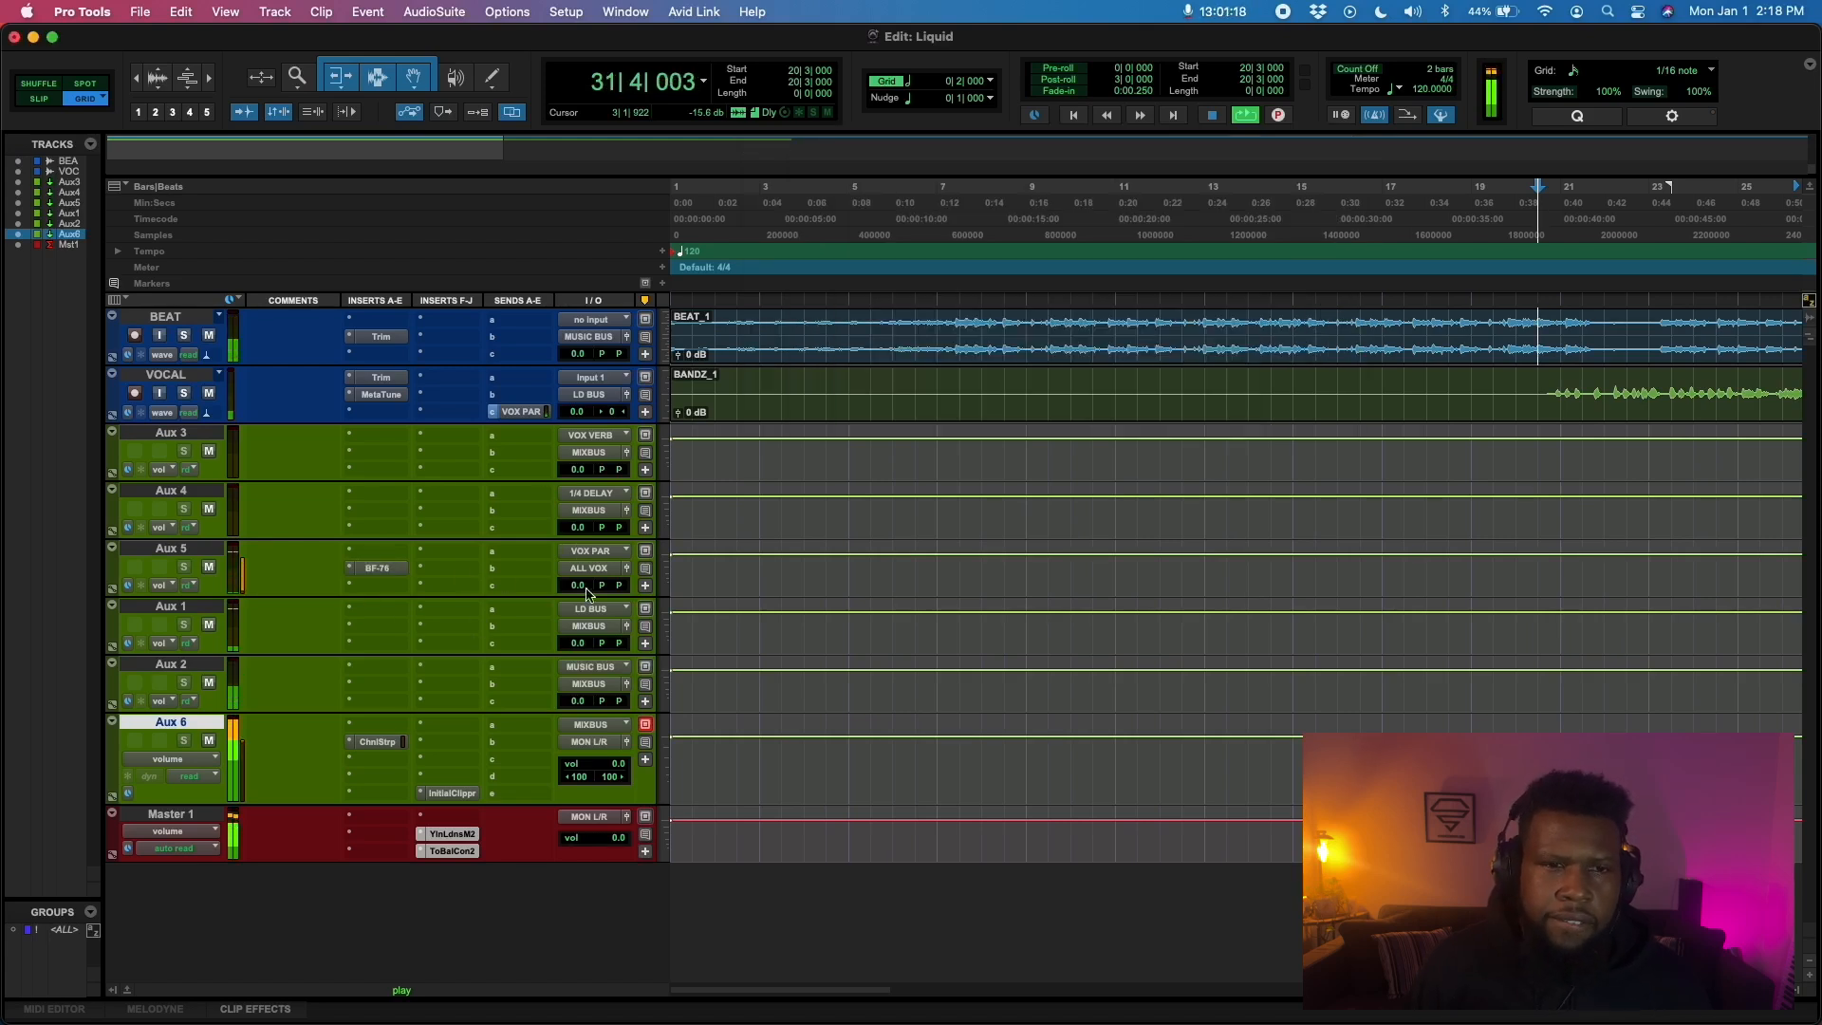
key("space")
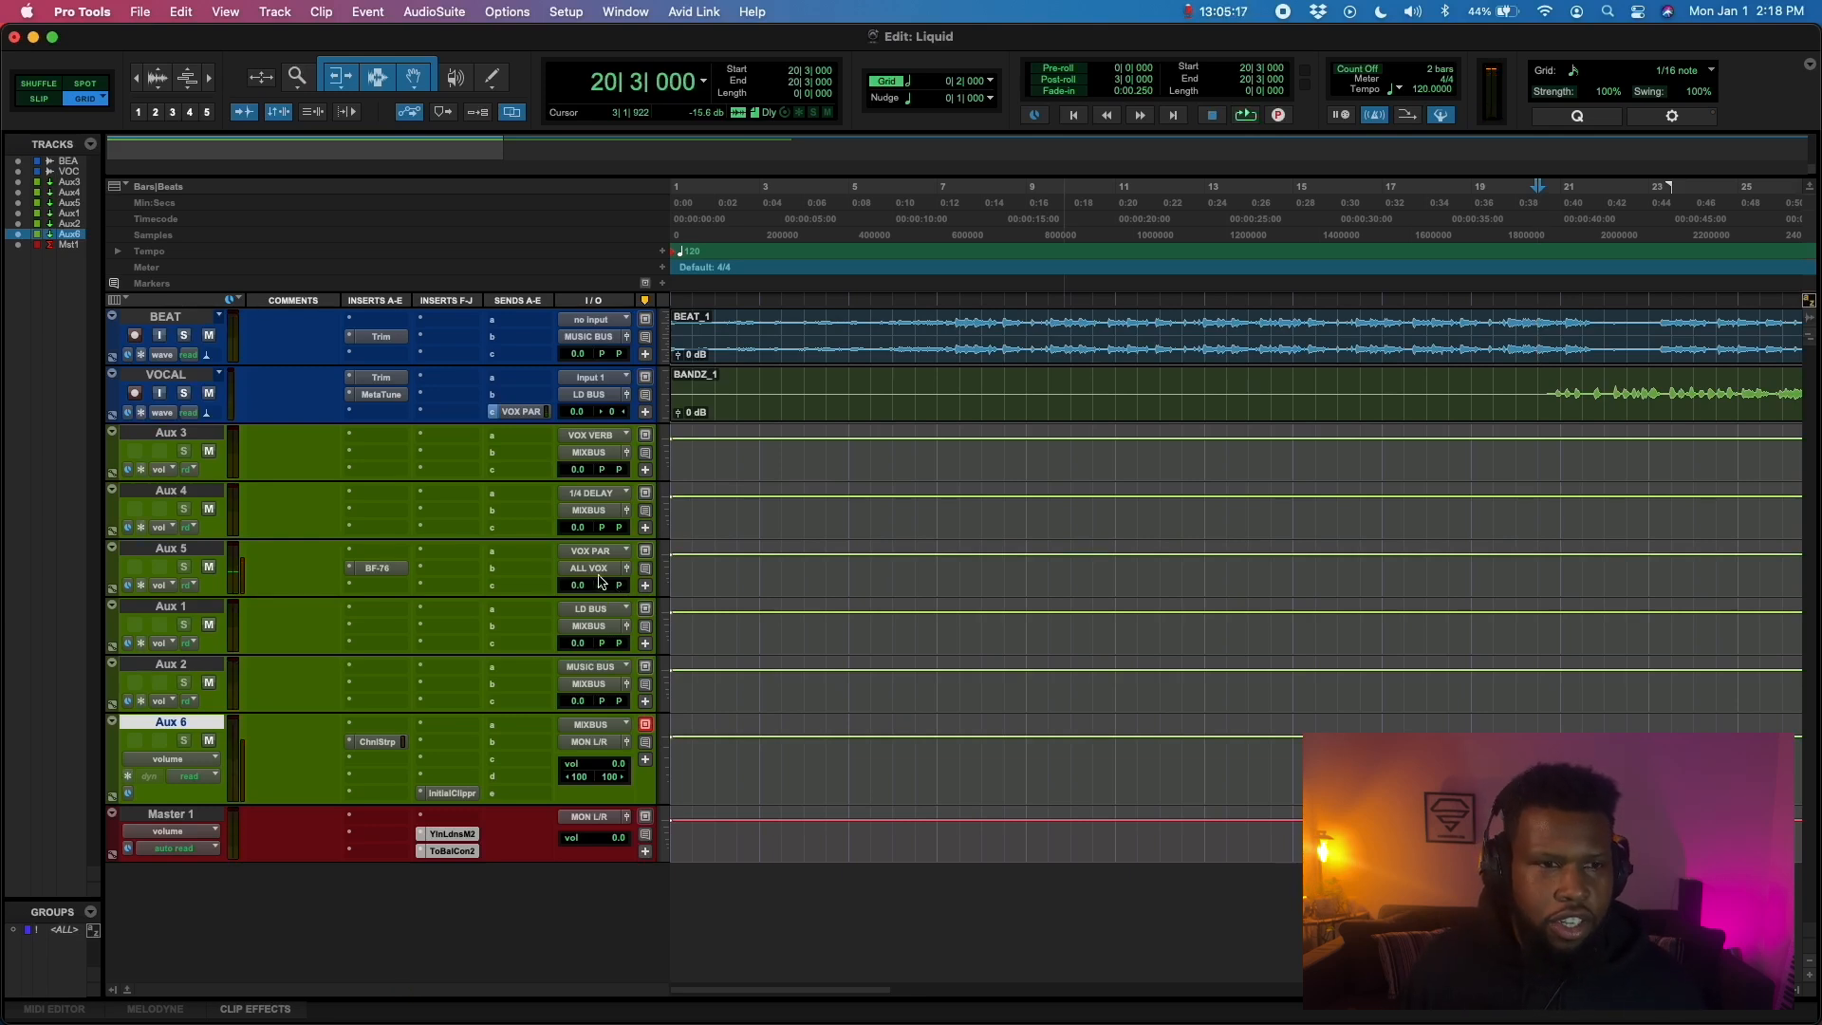
Pull Aux 5's volume fully down, then blend it in during playback to -20.6 dB
left_click_drag(582, 593, 571, 661)
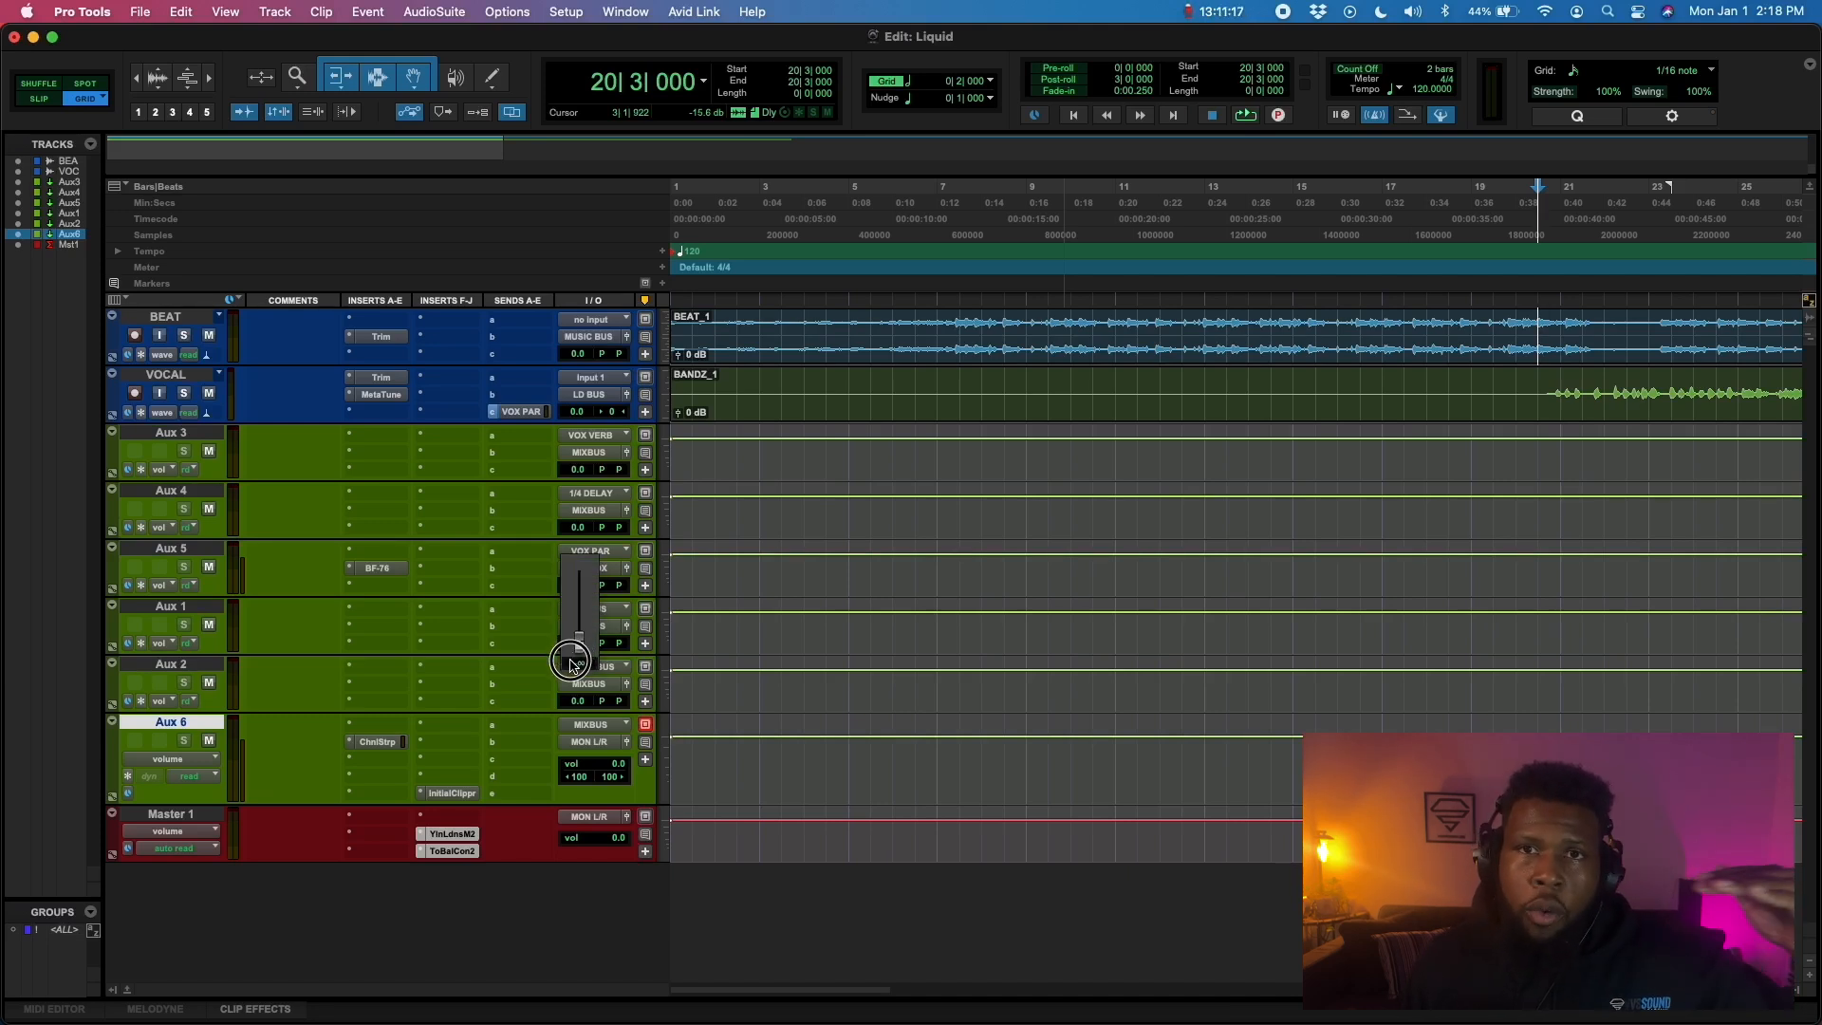
left_click_drag(570, 661, 572, 666)
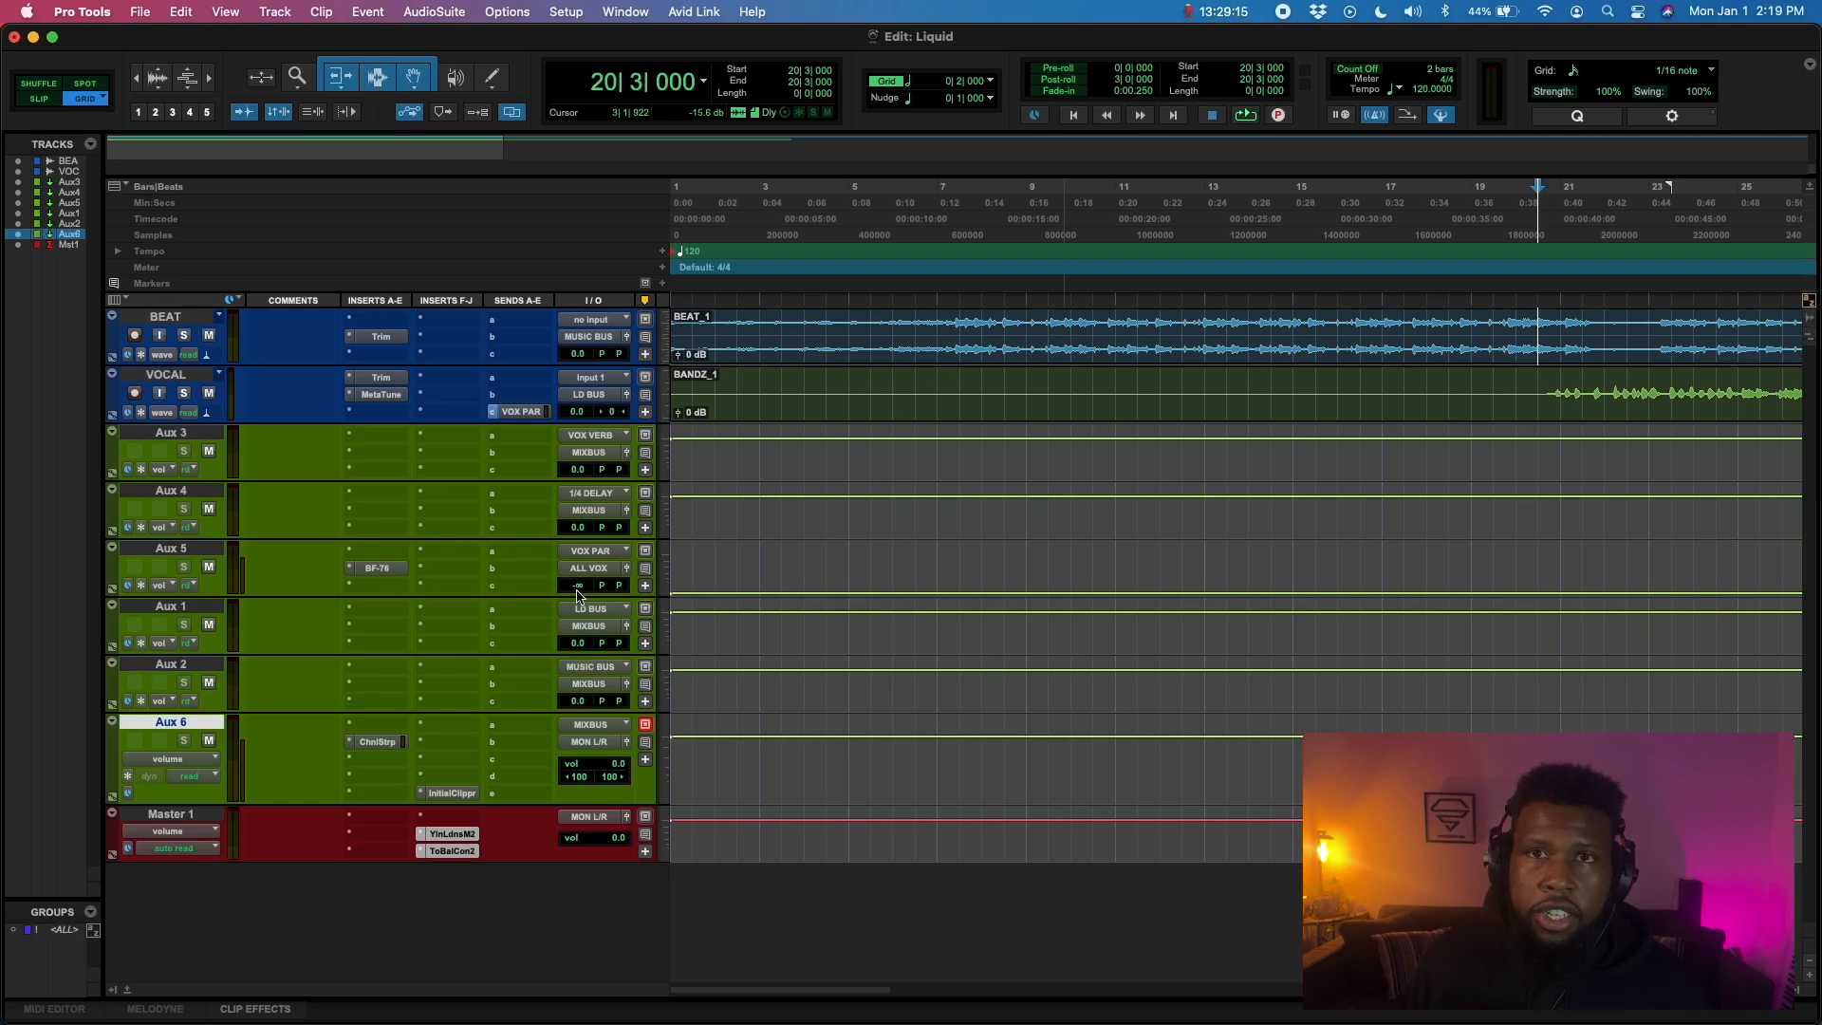
key("space")
left_click_drag(579, 590, 582, 567)
key("space")
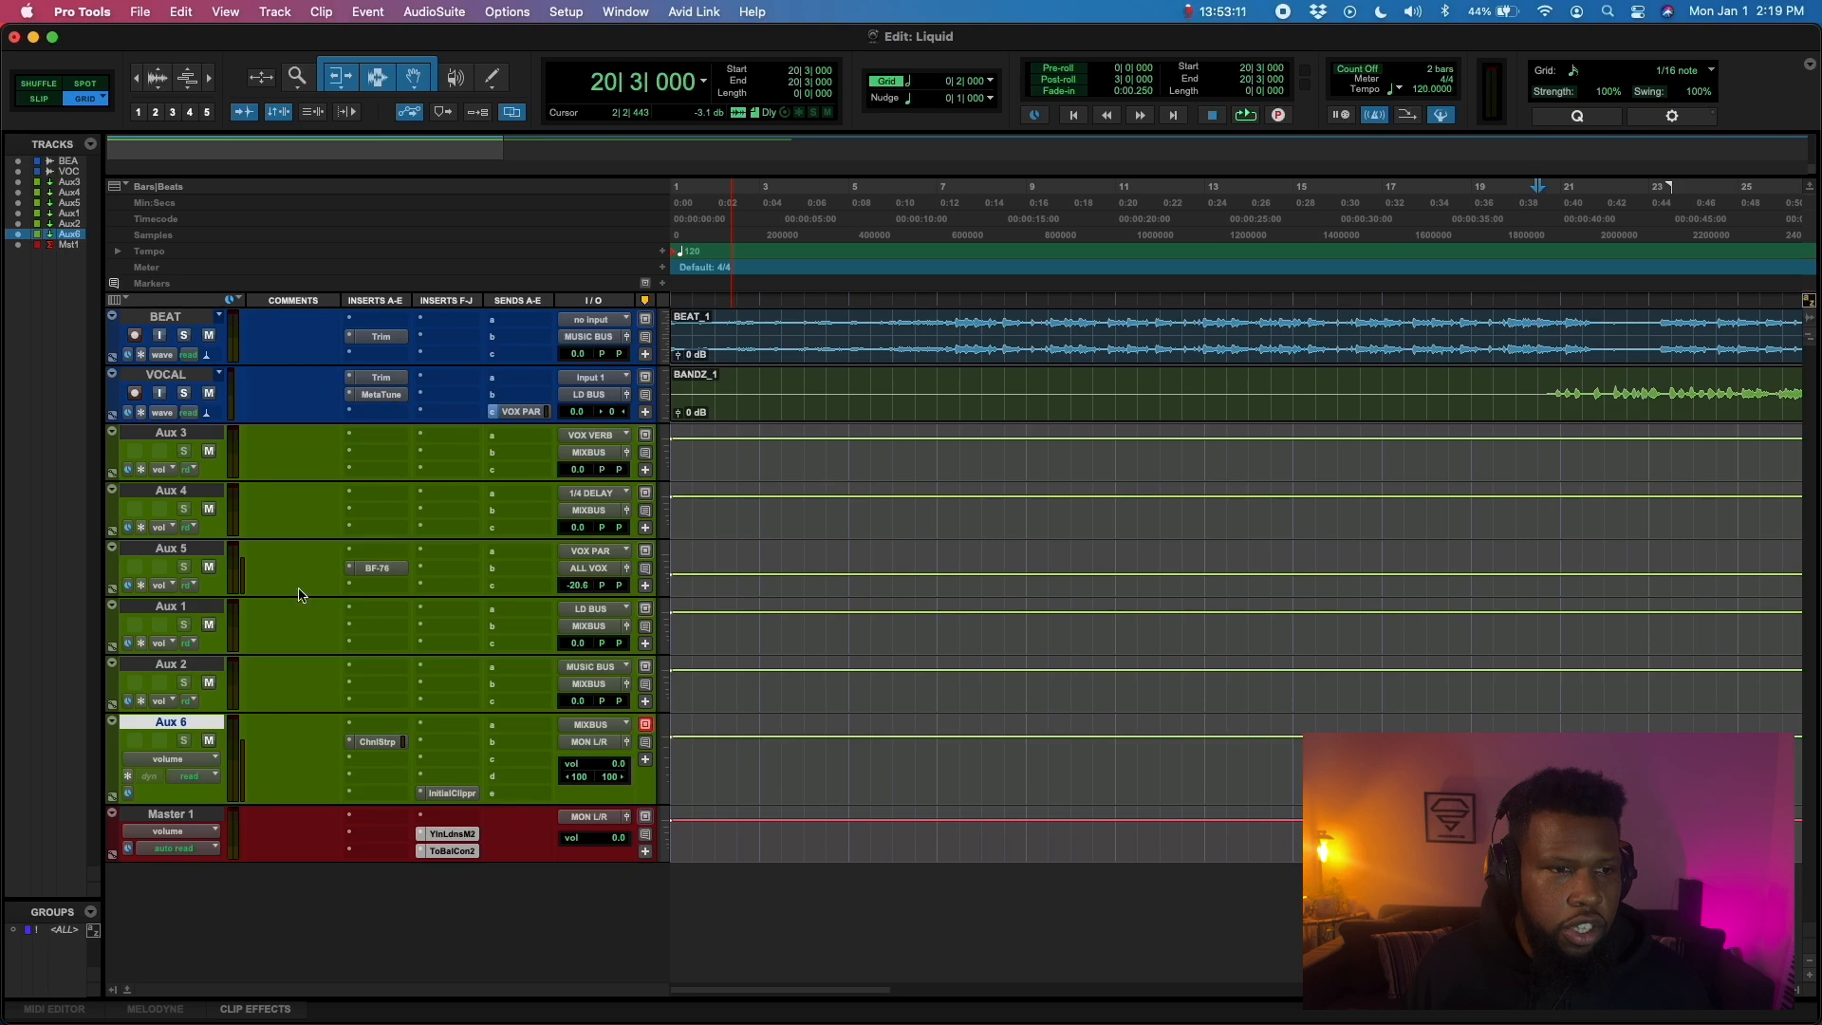
Insert the stereo Dyn3 Compressor/Limiter in the second insert slot of Aux 1
left_click(373, 628)
mouse_move(373, 628)
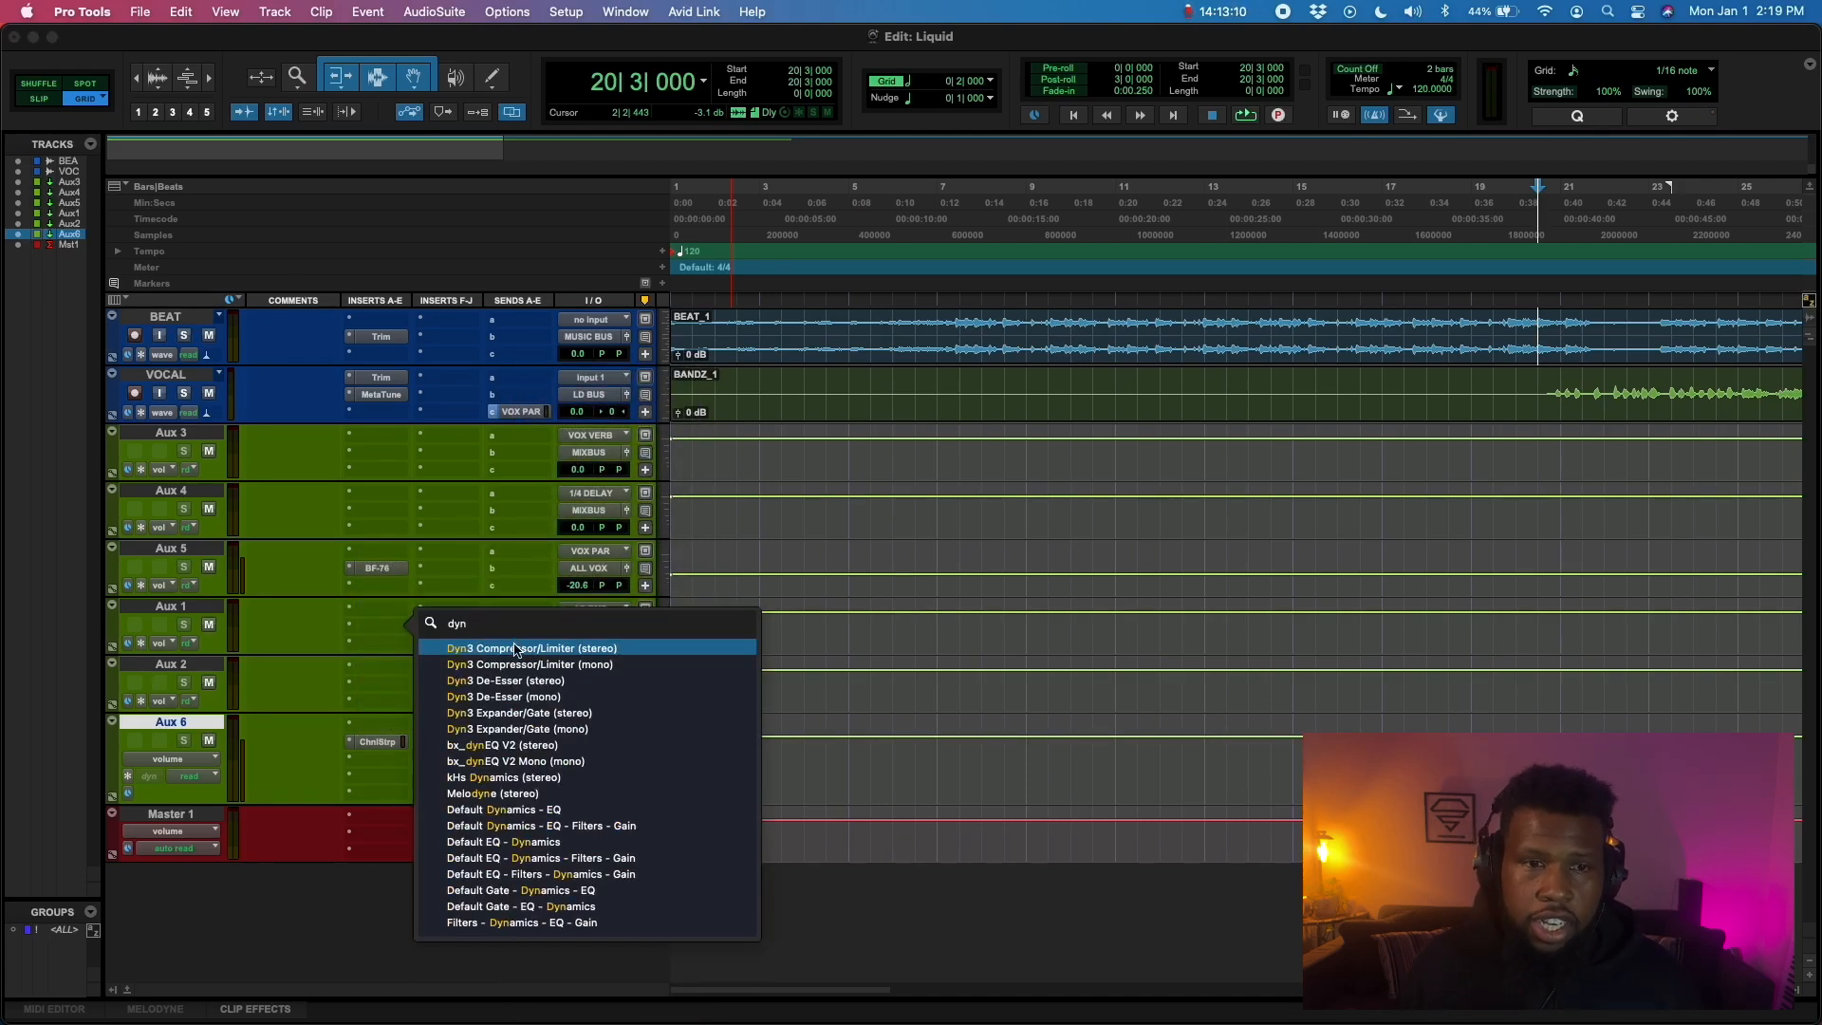
left_click(518, 649)
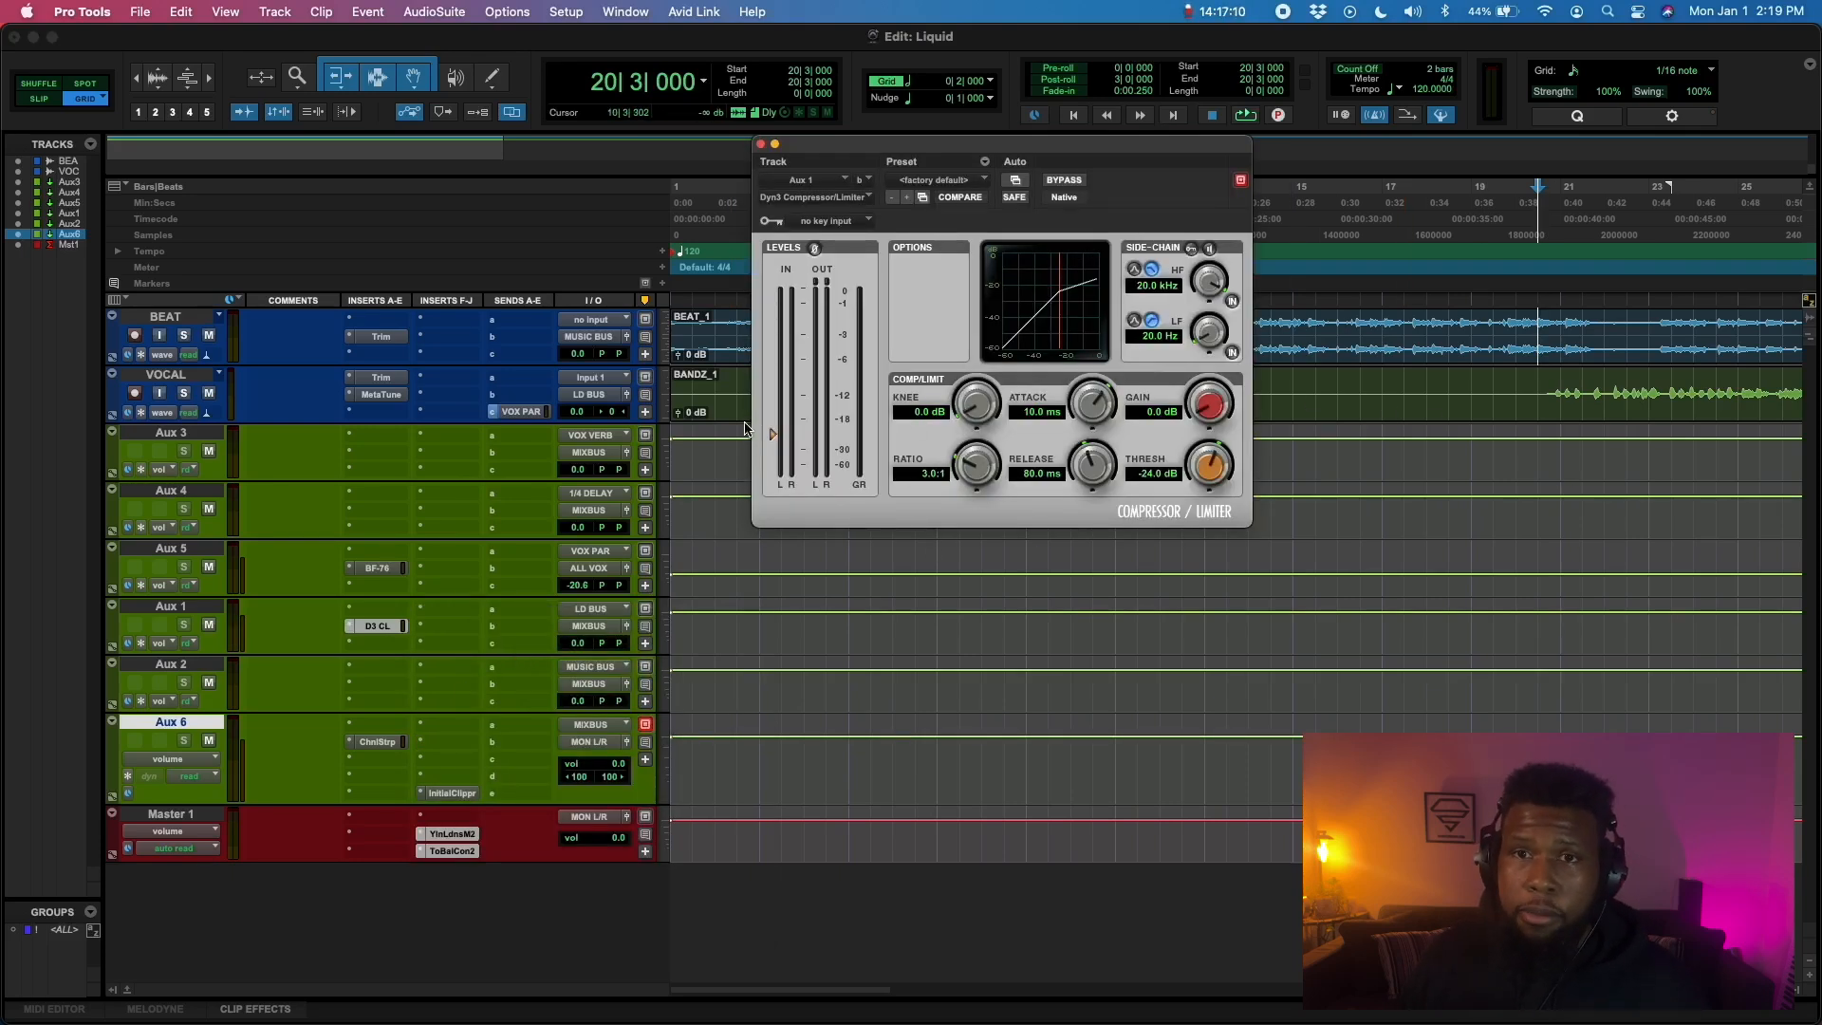
During playback, set Aux 1's compressor to ratio 4.1:1, knee 5.6 dB, attack 18.1 ms, release 5.0 ms and threshold -20.4 dB
key("space")
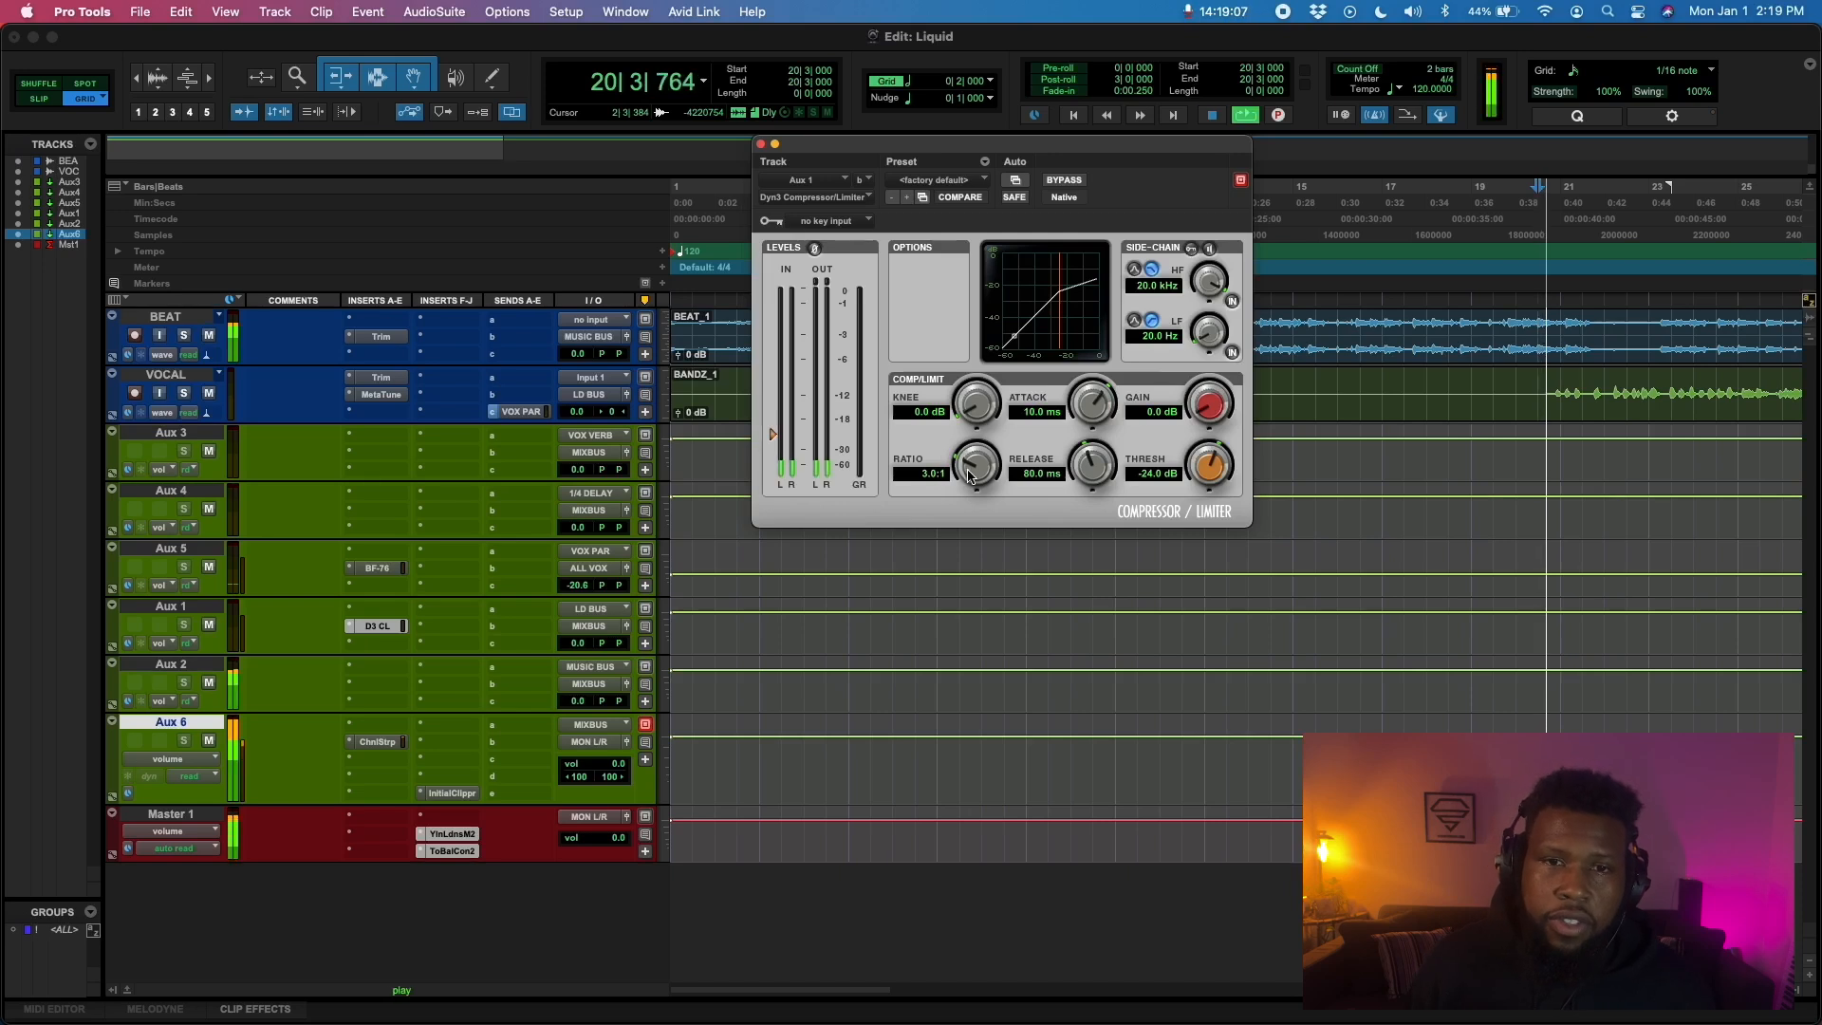
left_click_drag(976, 465, 959, 465)
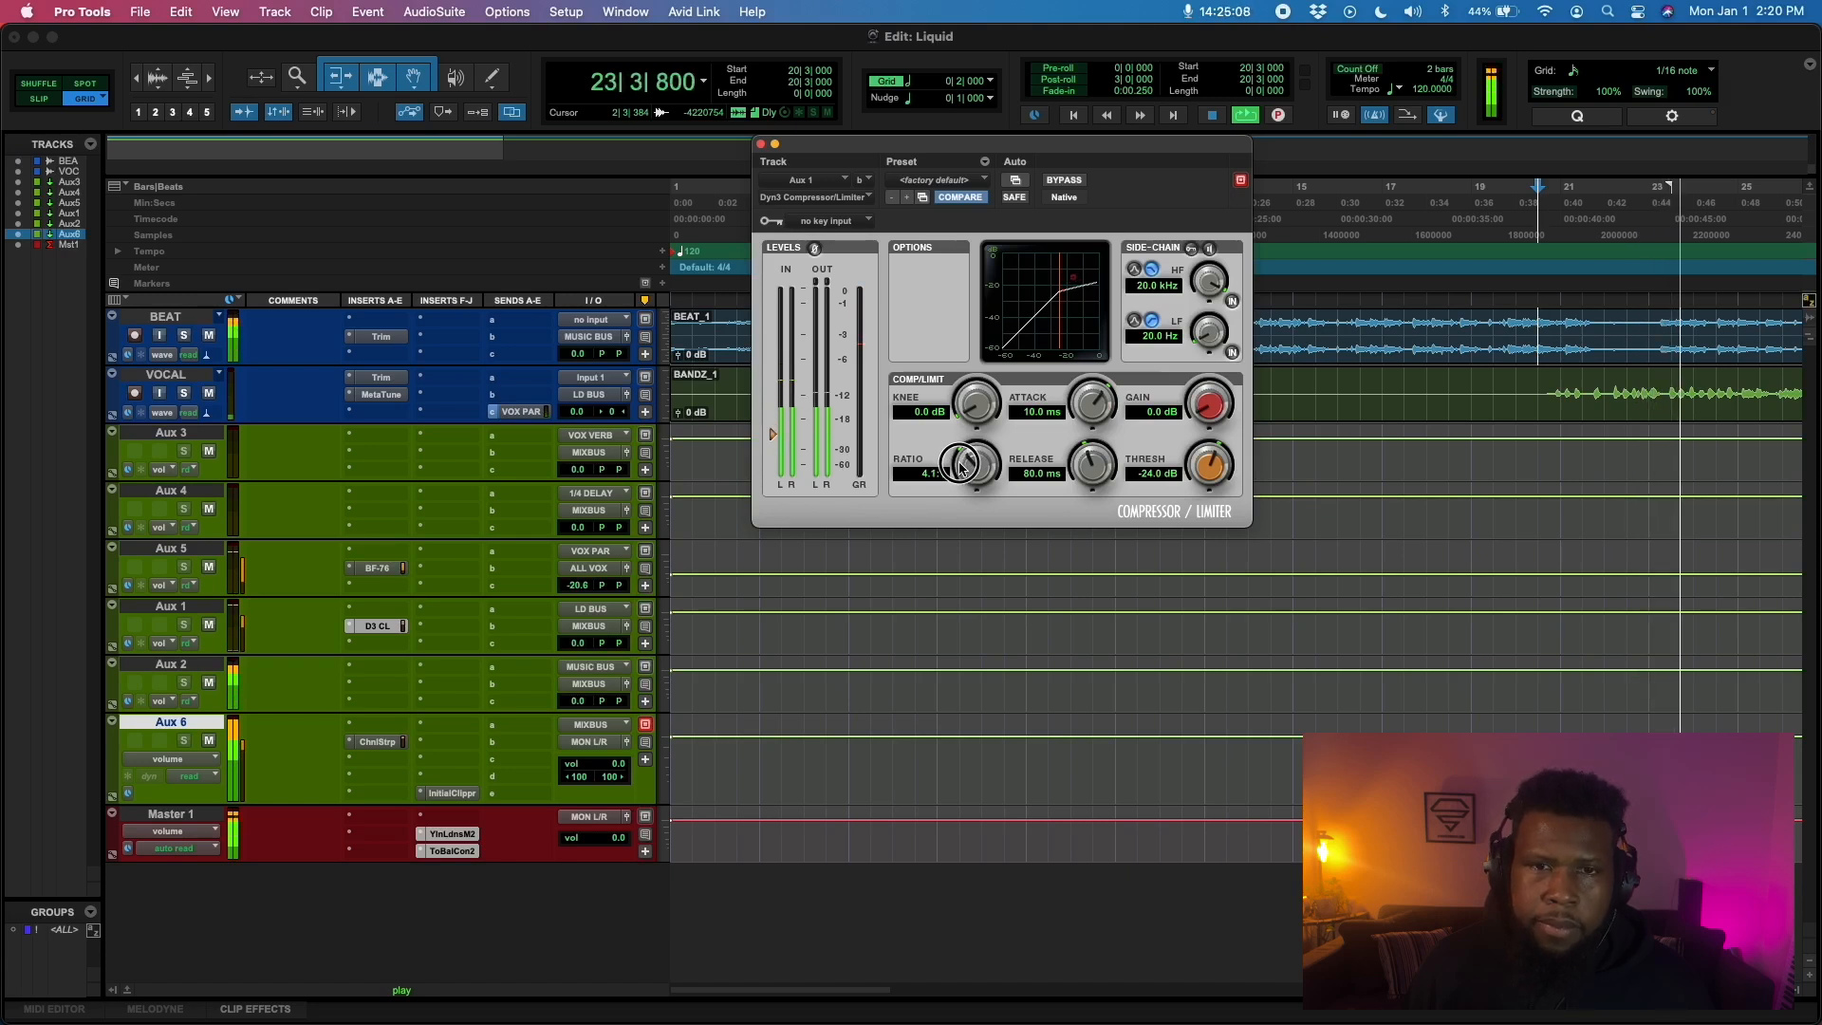
left_click_drag(971, 414, 974, 365)
left_click_drag(1091, 404, 1070, 503)
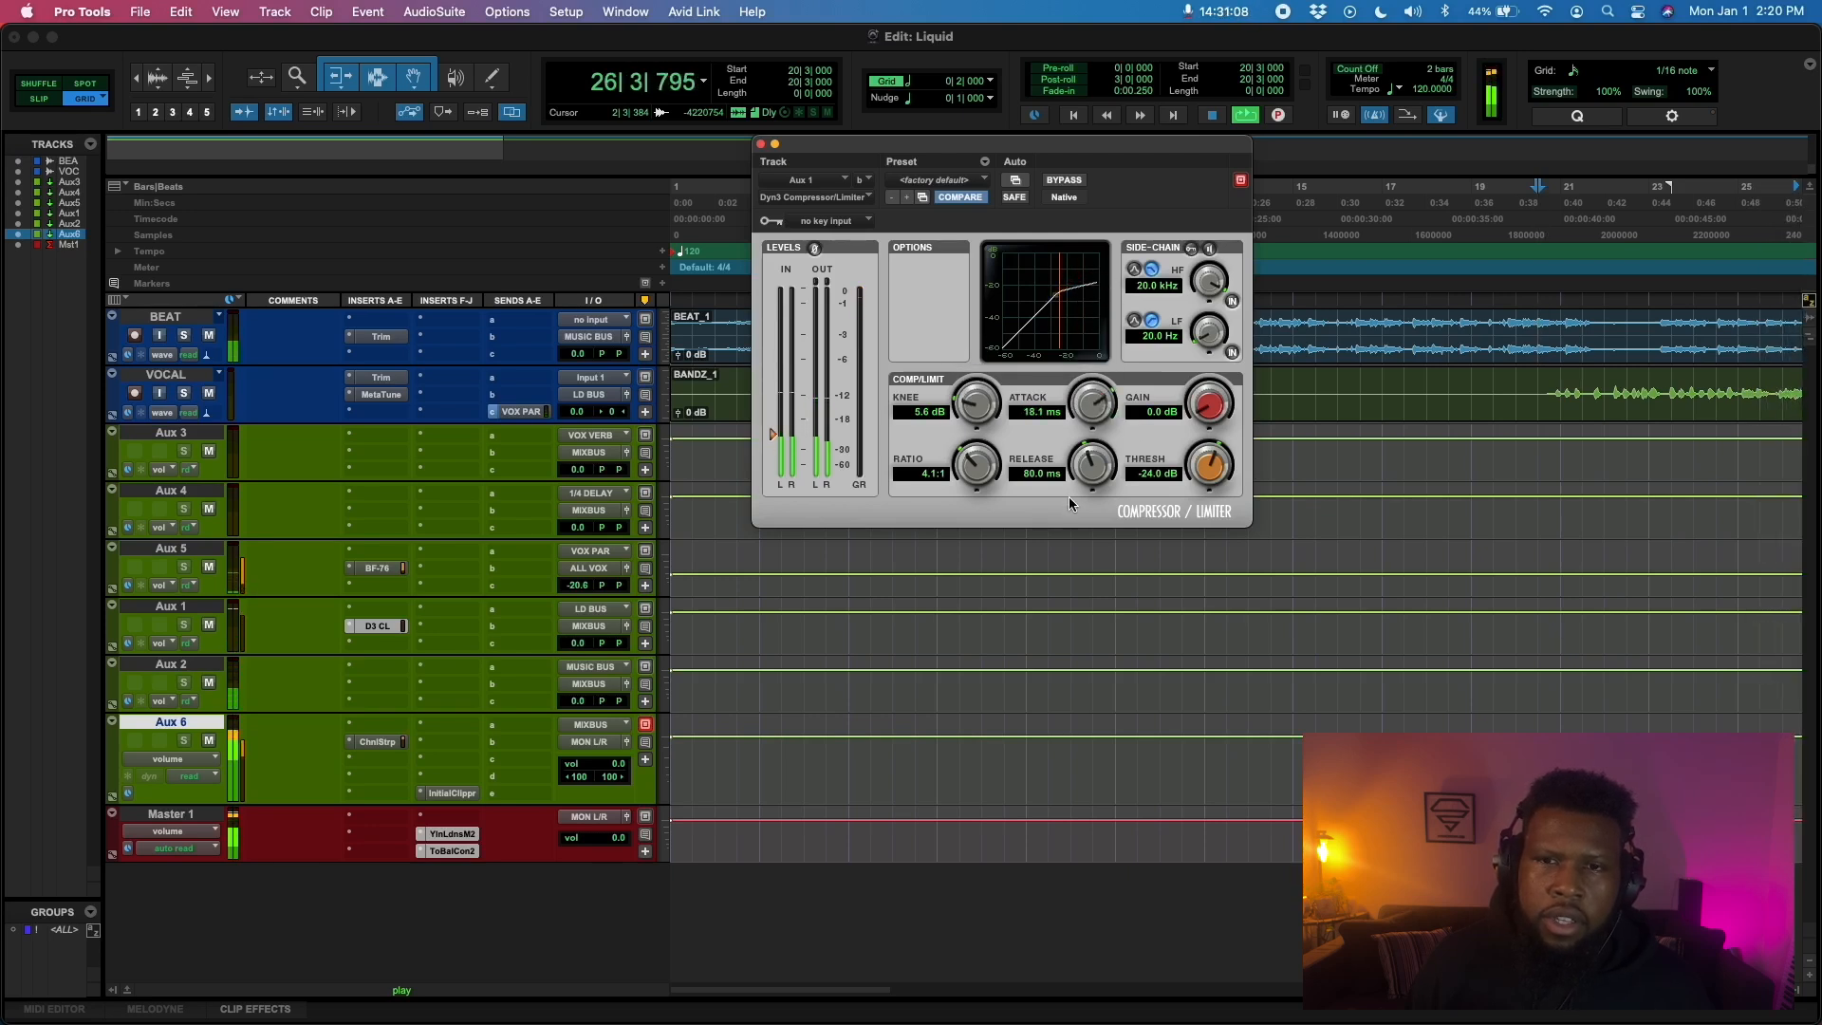
mouse_move(1198, 483)
left_mouse_down()
mouse_move(1203, 432)
mouse_move(1198, 470)
left_mouse_up()
left_click_drag(1085, 474, 1049, 760)
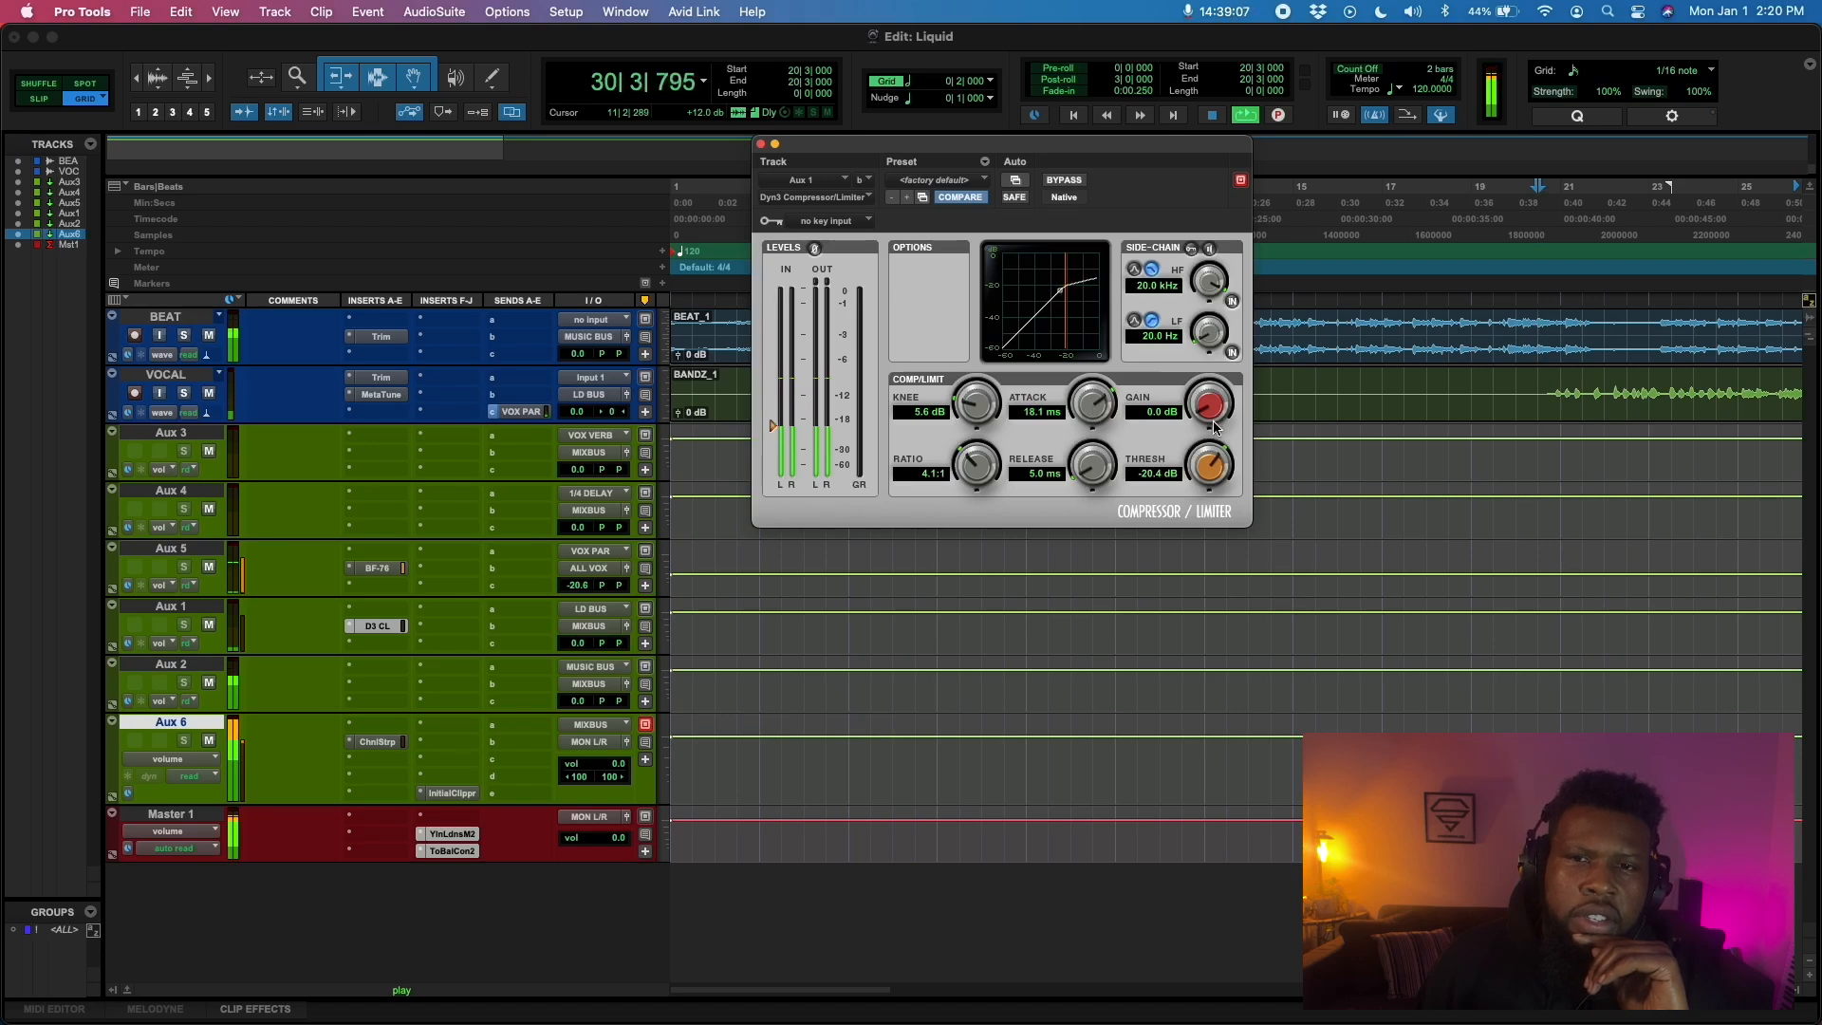
Set the compressor's knee to 8.2 dB and its threshold to -30.6 dB, then stop playback
mouse_move(1203, 472)
left_mouse_down()
mouse_move(1210, 517)
mouse_move(1210, 486)
left_mouse_up()
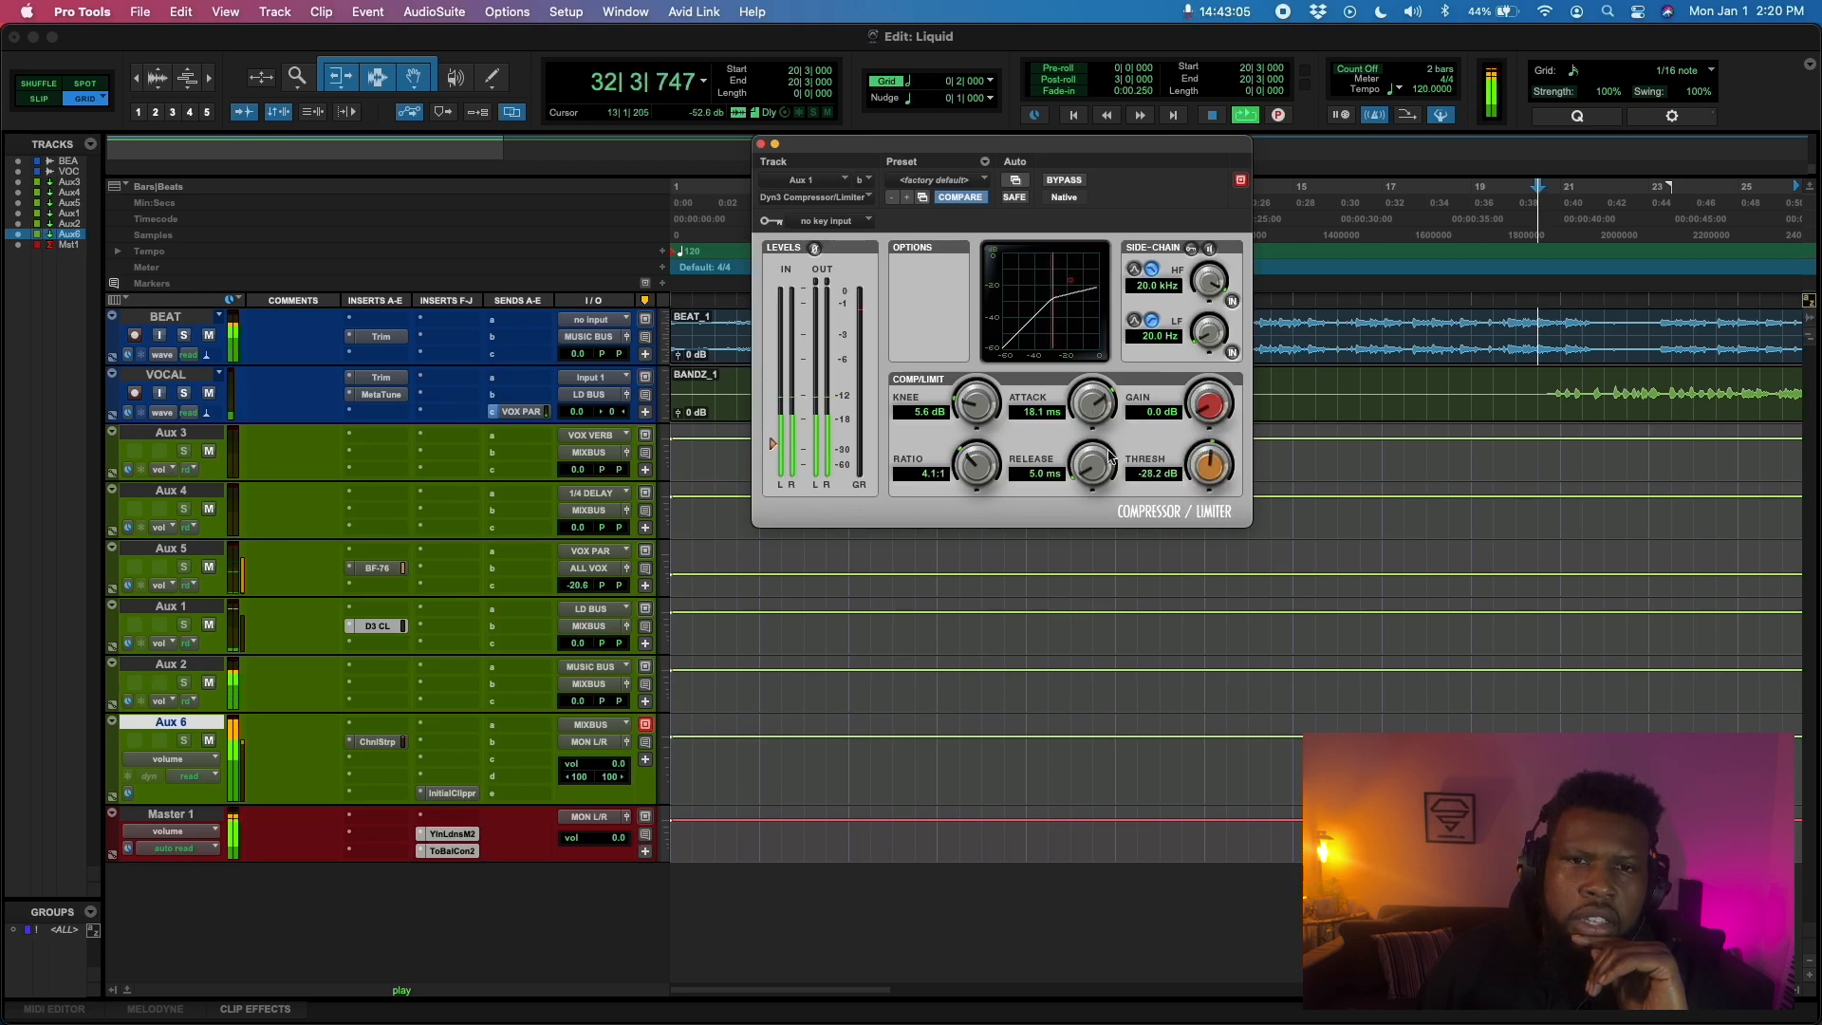
left_click_drag(961, 404, 964, 382)
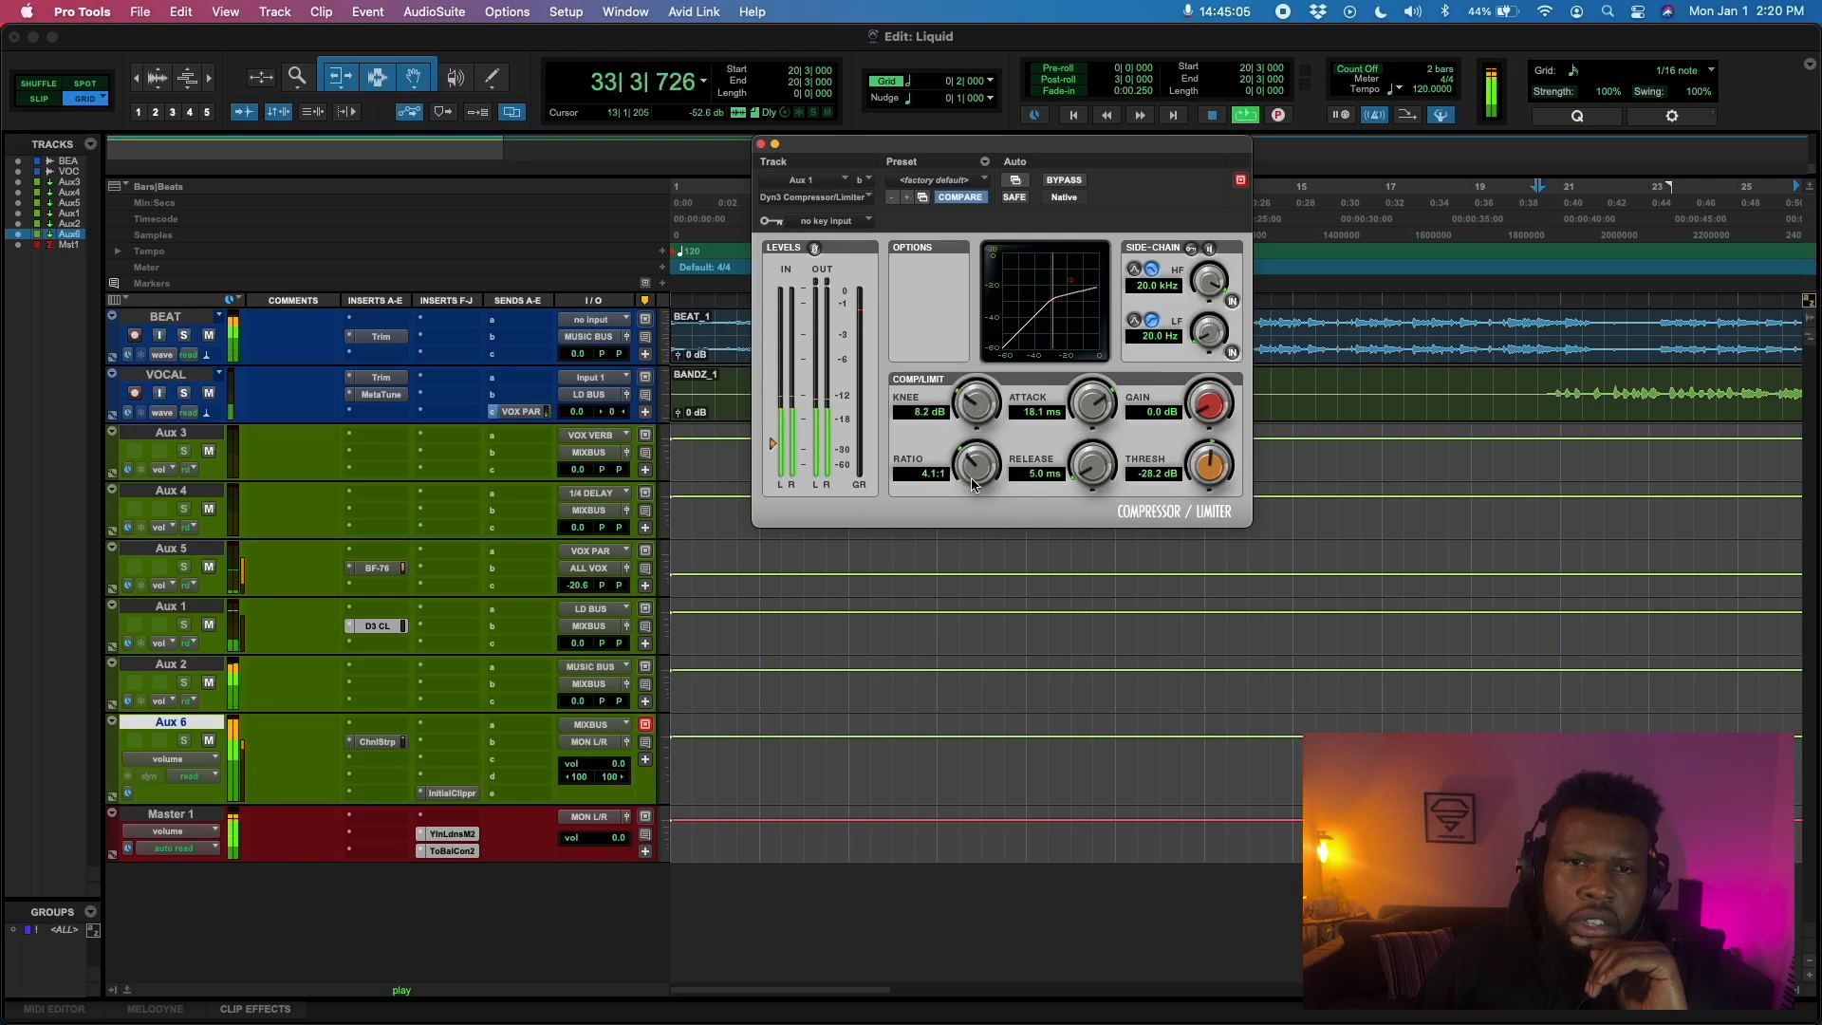
left_click_drag(1210, 475, 1210, 479)
key("space")
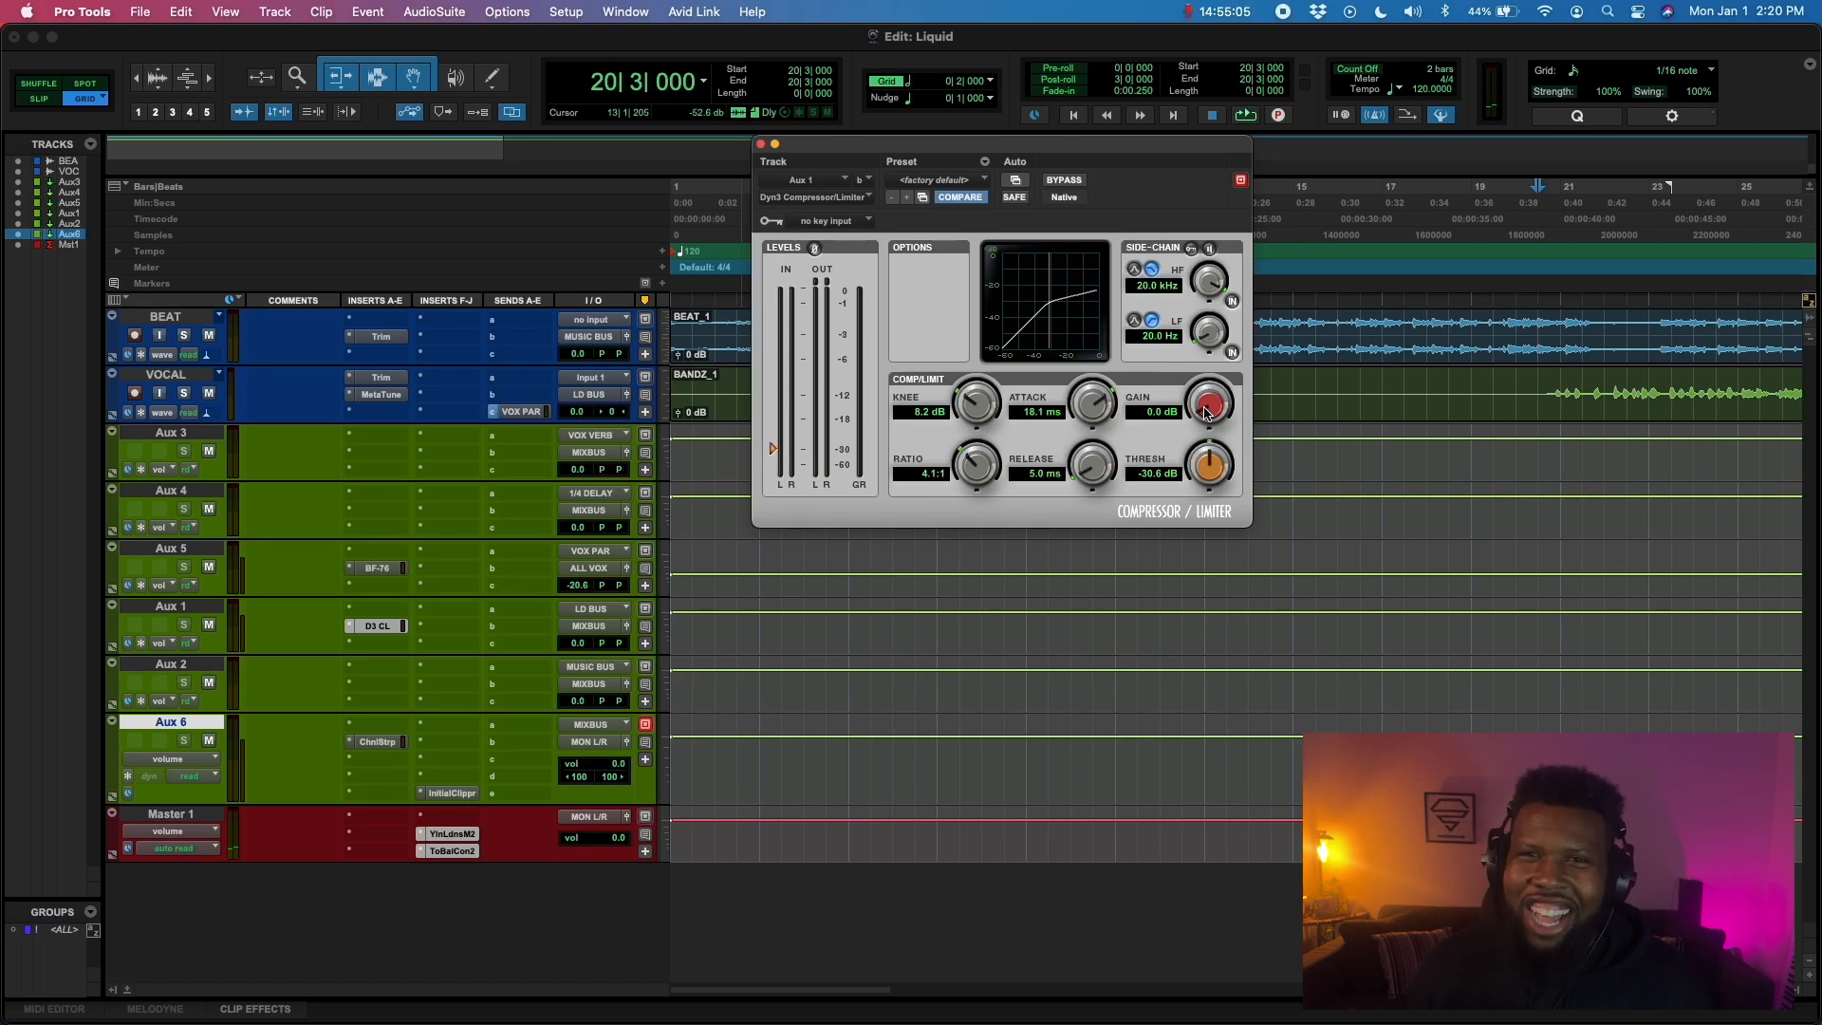
Set the compressor's makeup gain to 1.9 dB and threshold to -28.9 dB during playback, then stop
key("space")
left_click_drag(1205, 411, 1205, 393)
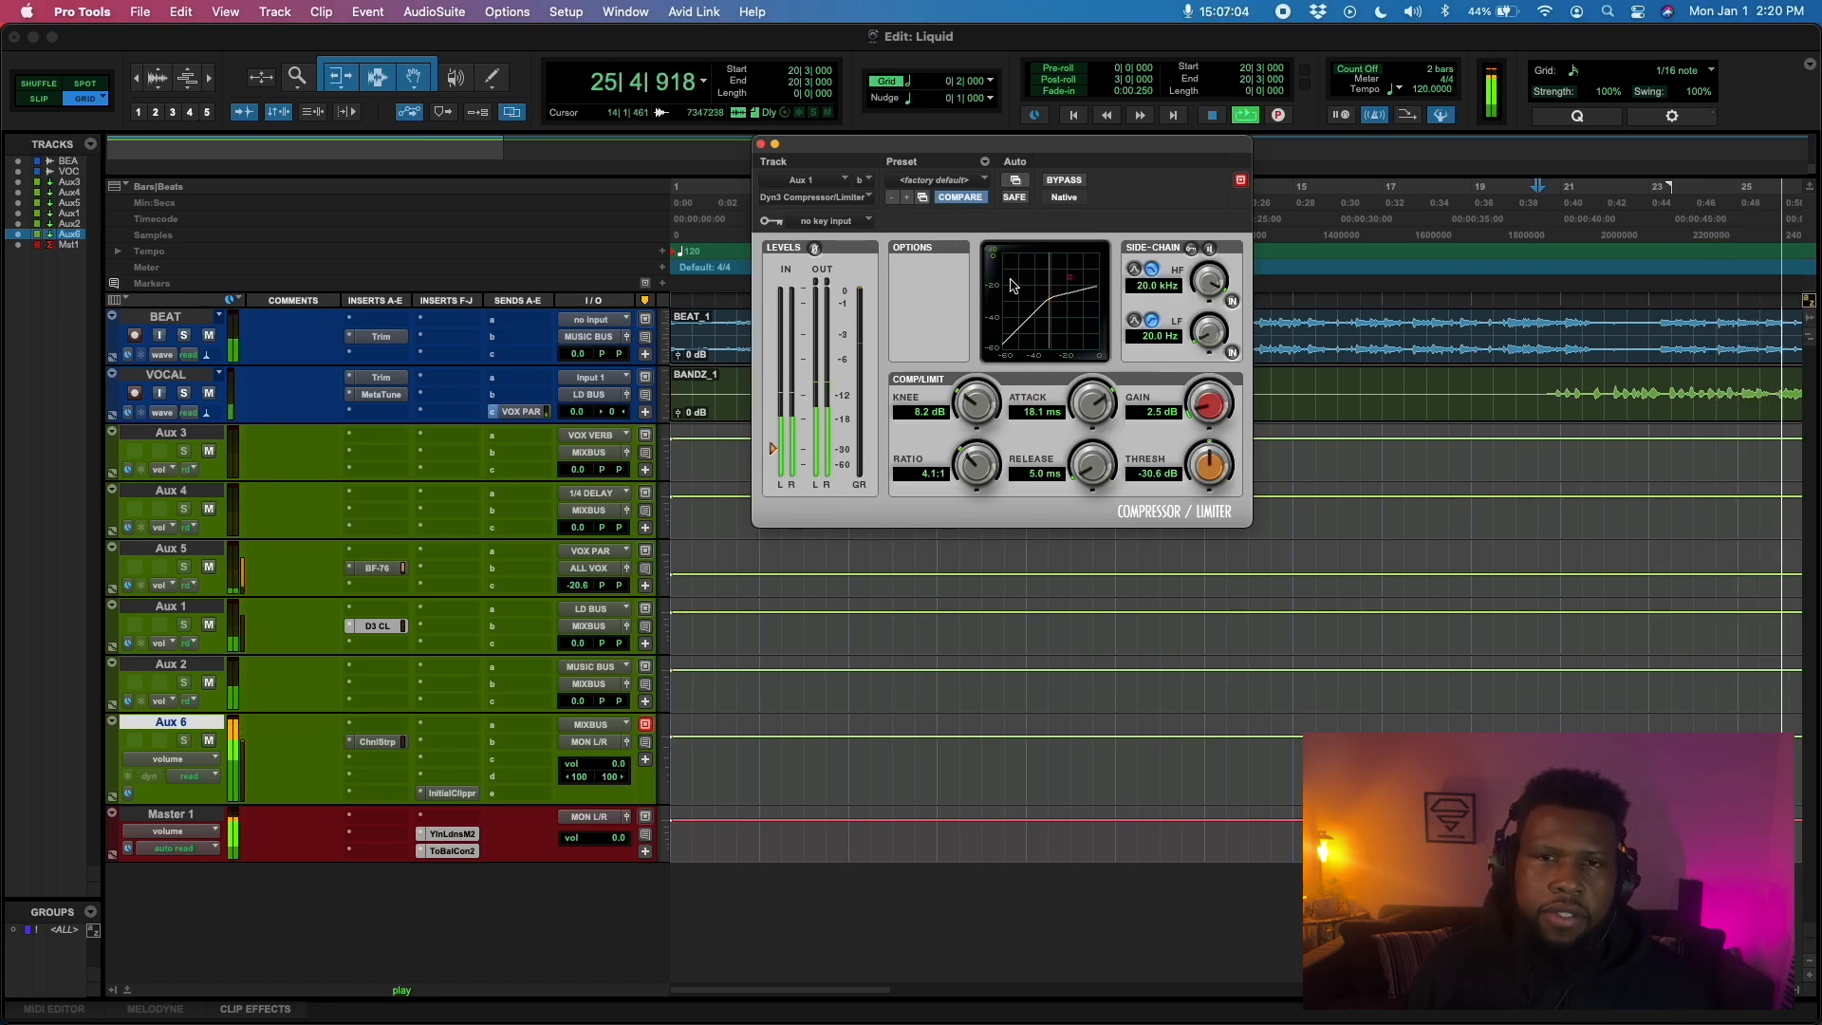
scroll(1215, 424, "down", 3)
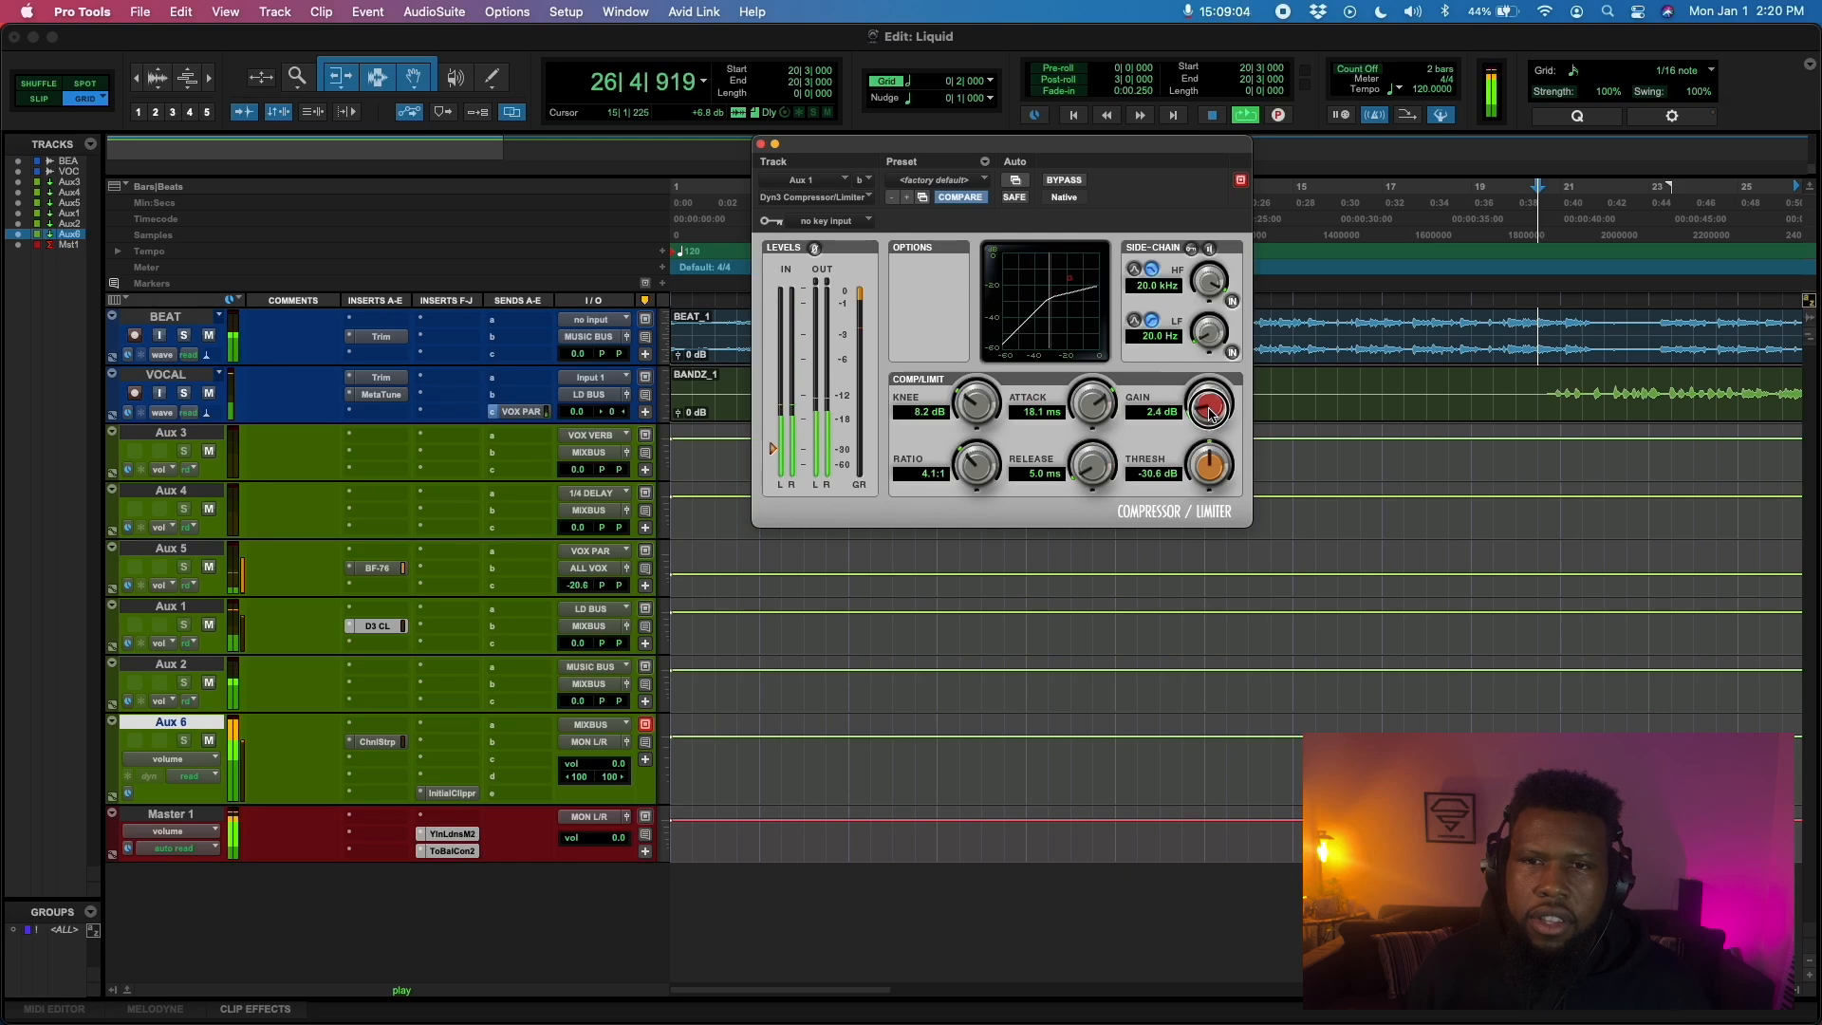
scroll(1210, 417, "down", 1)
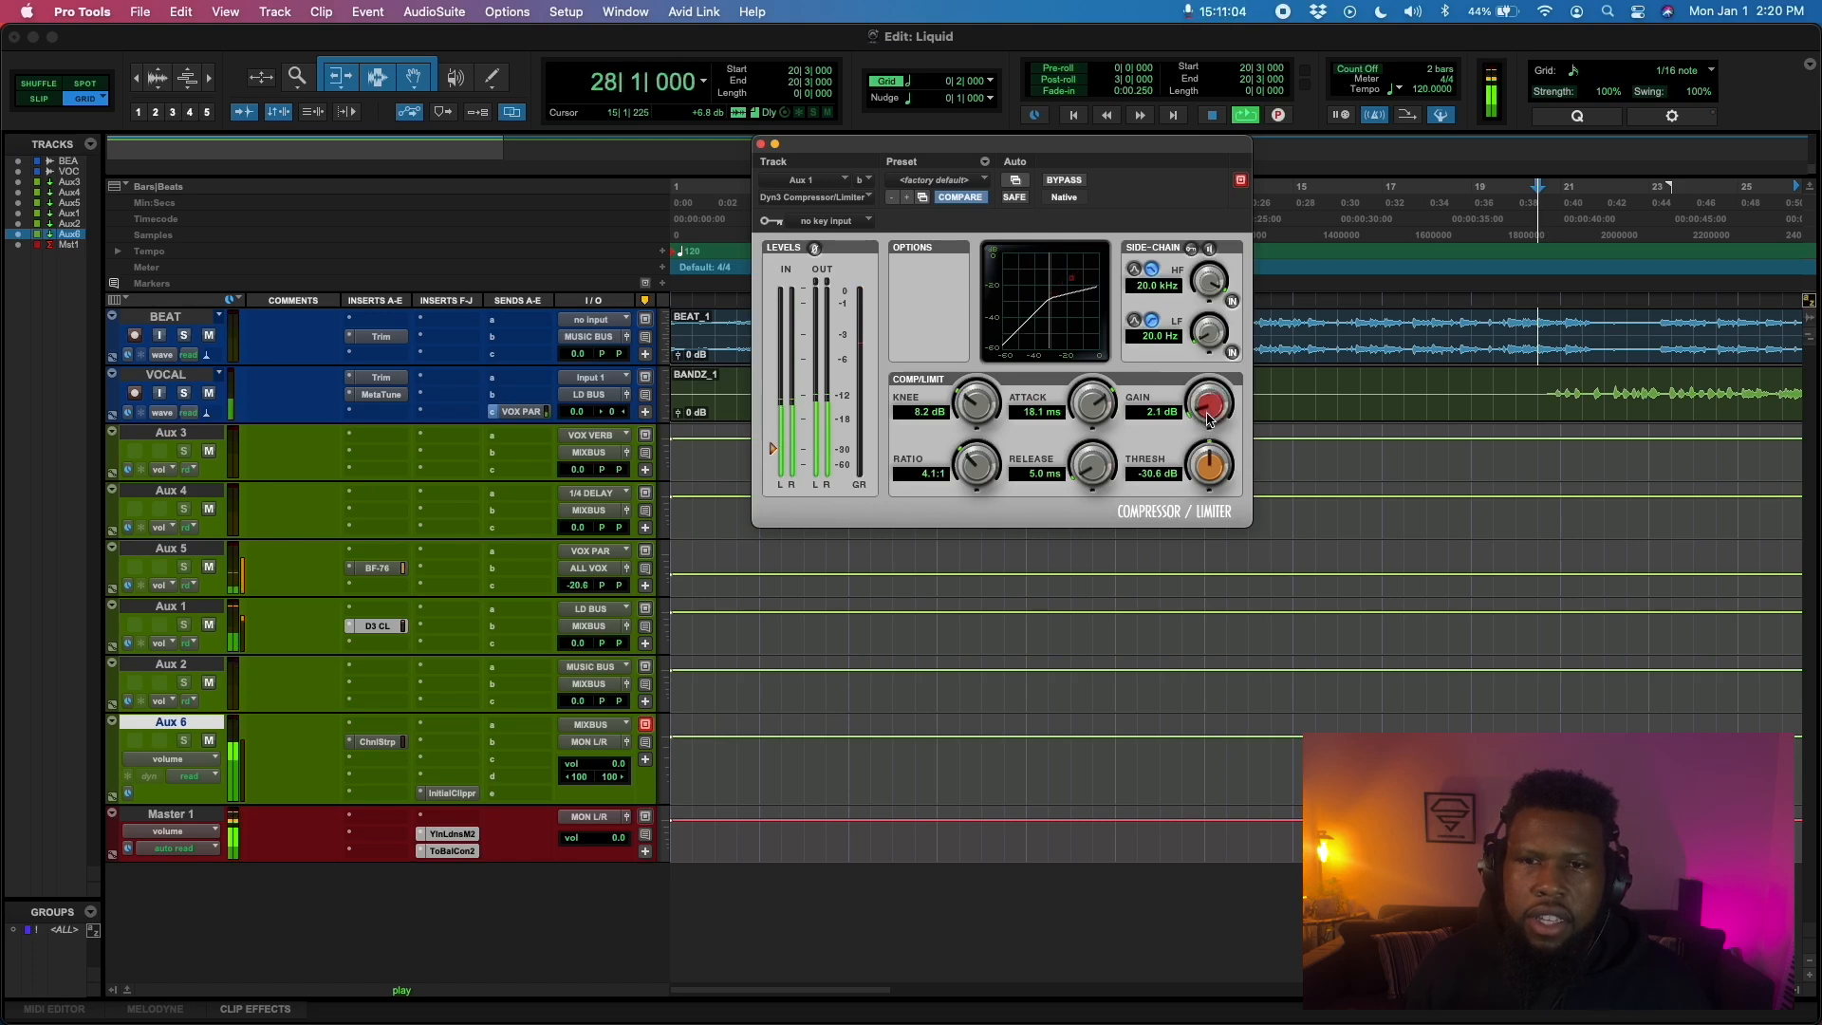
scroll(1203, 471, "up", 5)
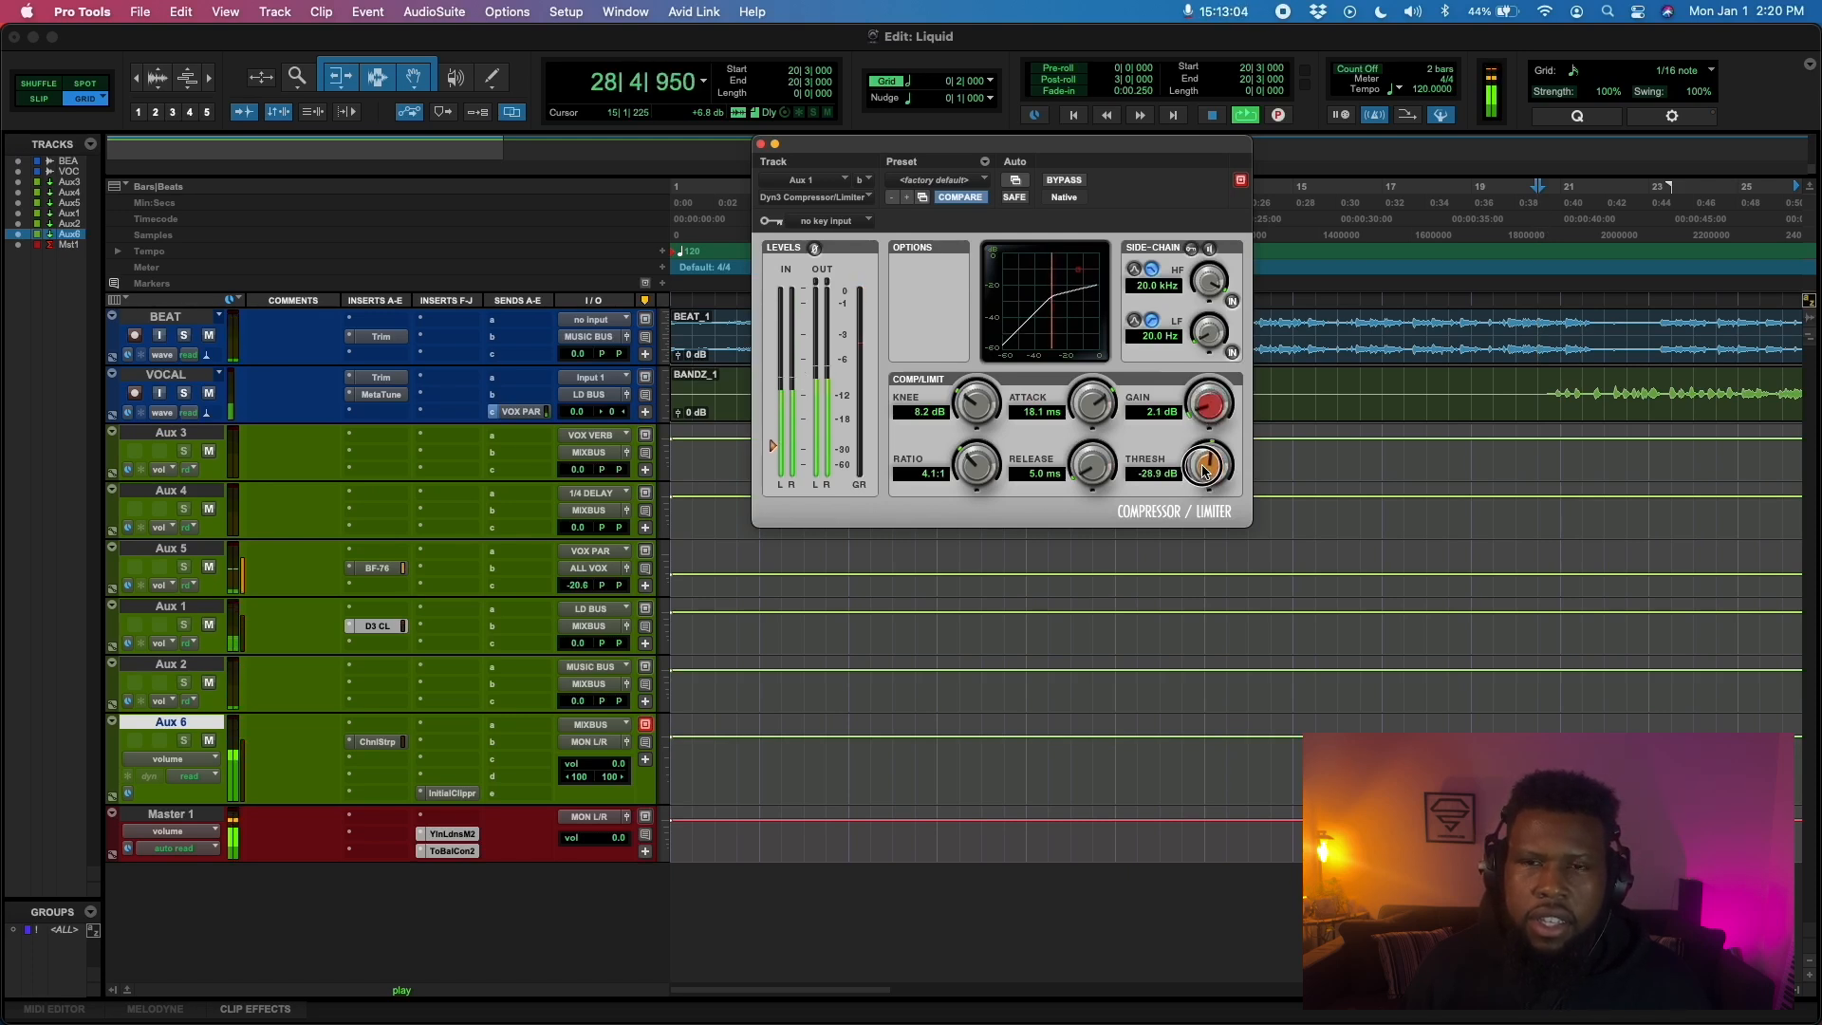
key("space")
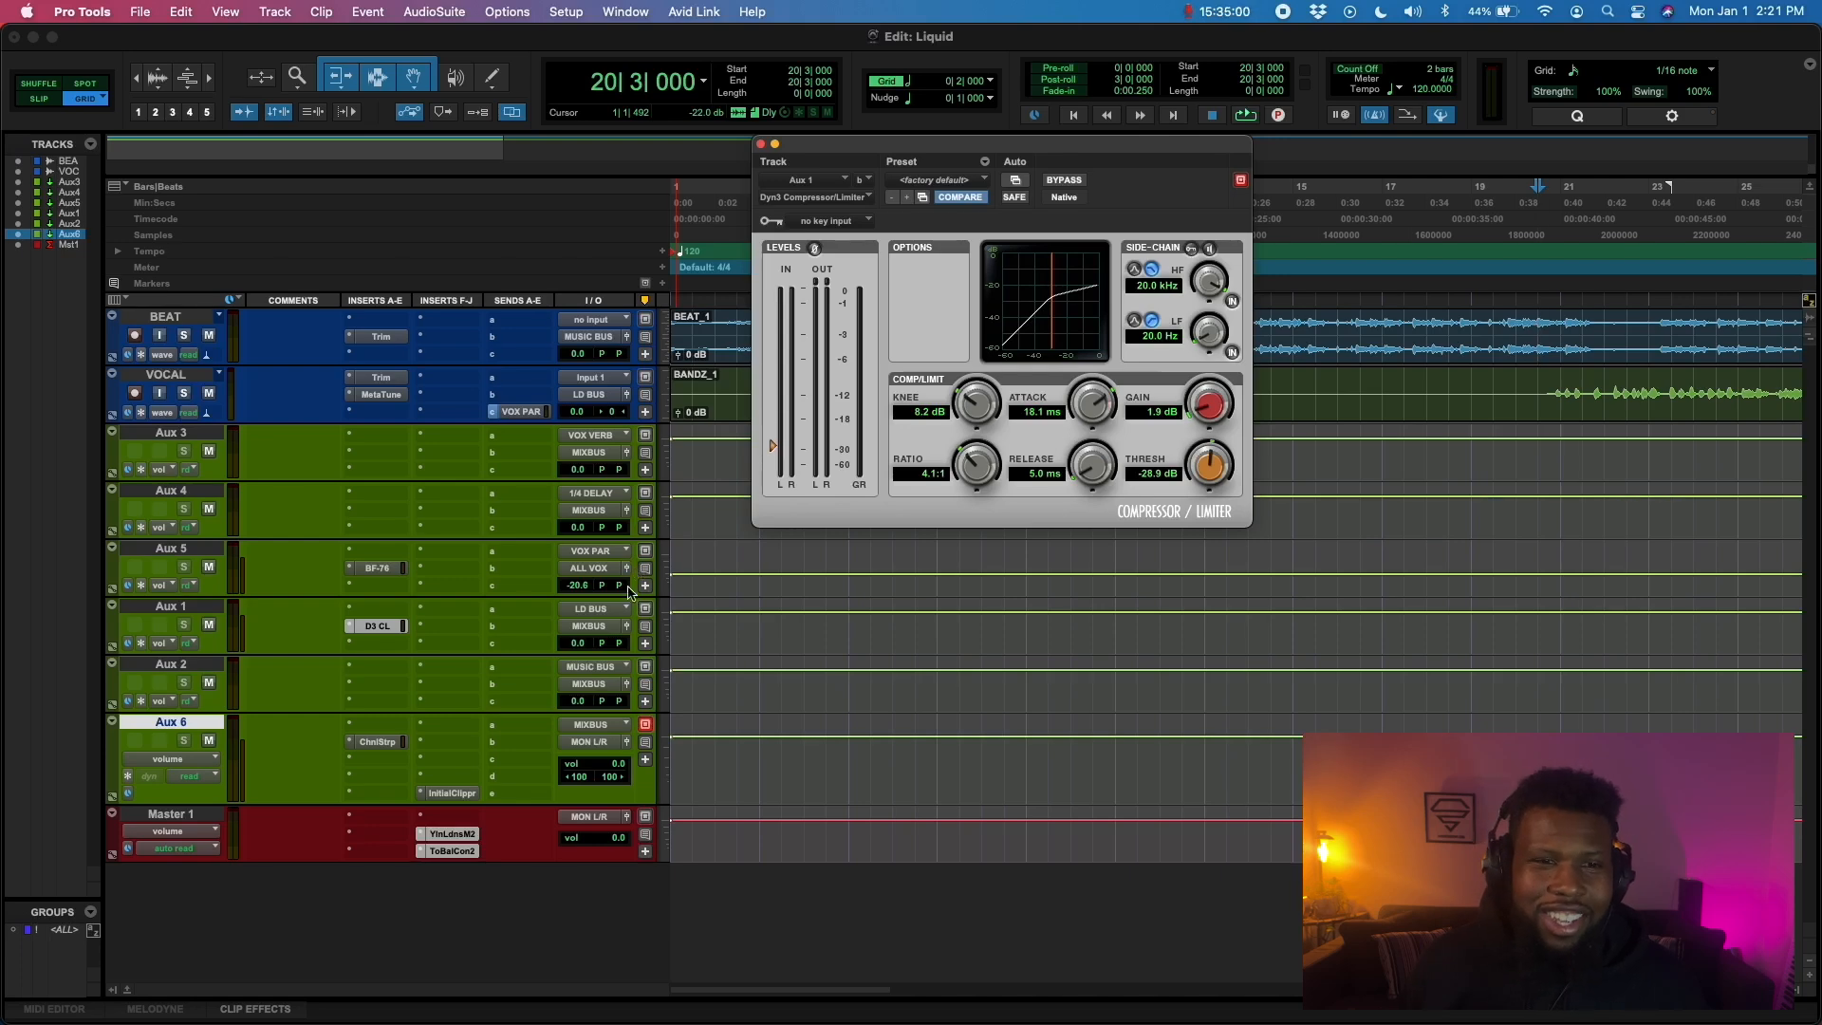
Insert the stereo Dyn3 Compressor/Limiter on Aux 2 and set its key input to the VOX PAR.L bus
left_click(453, 706)
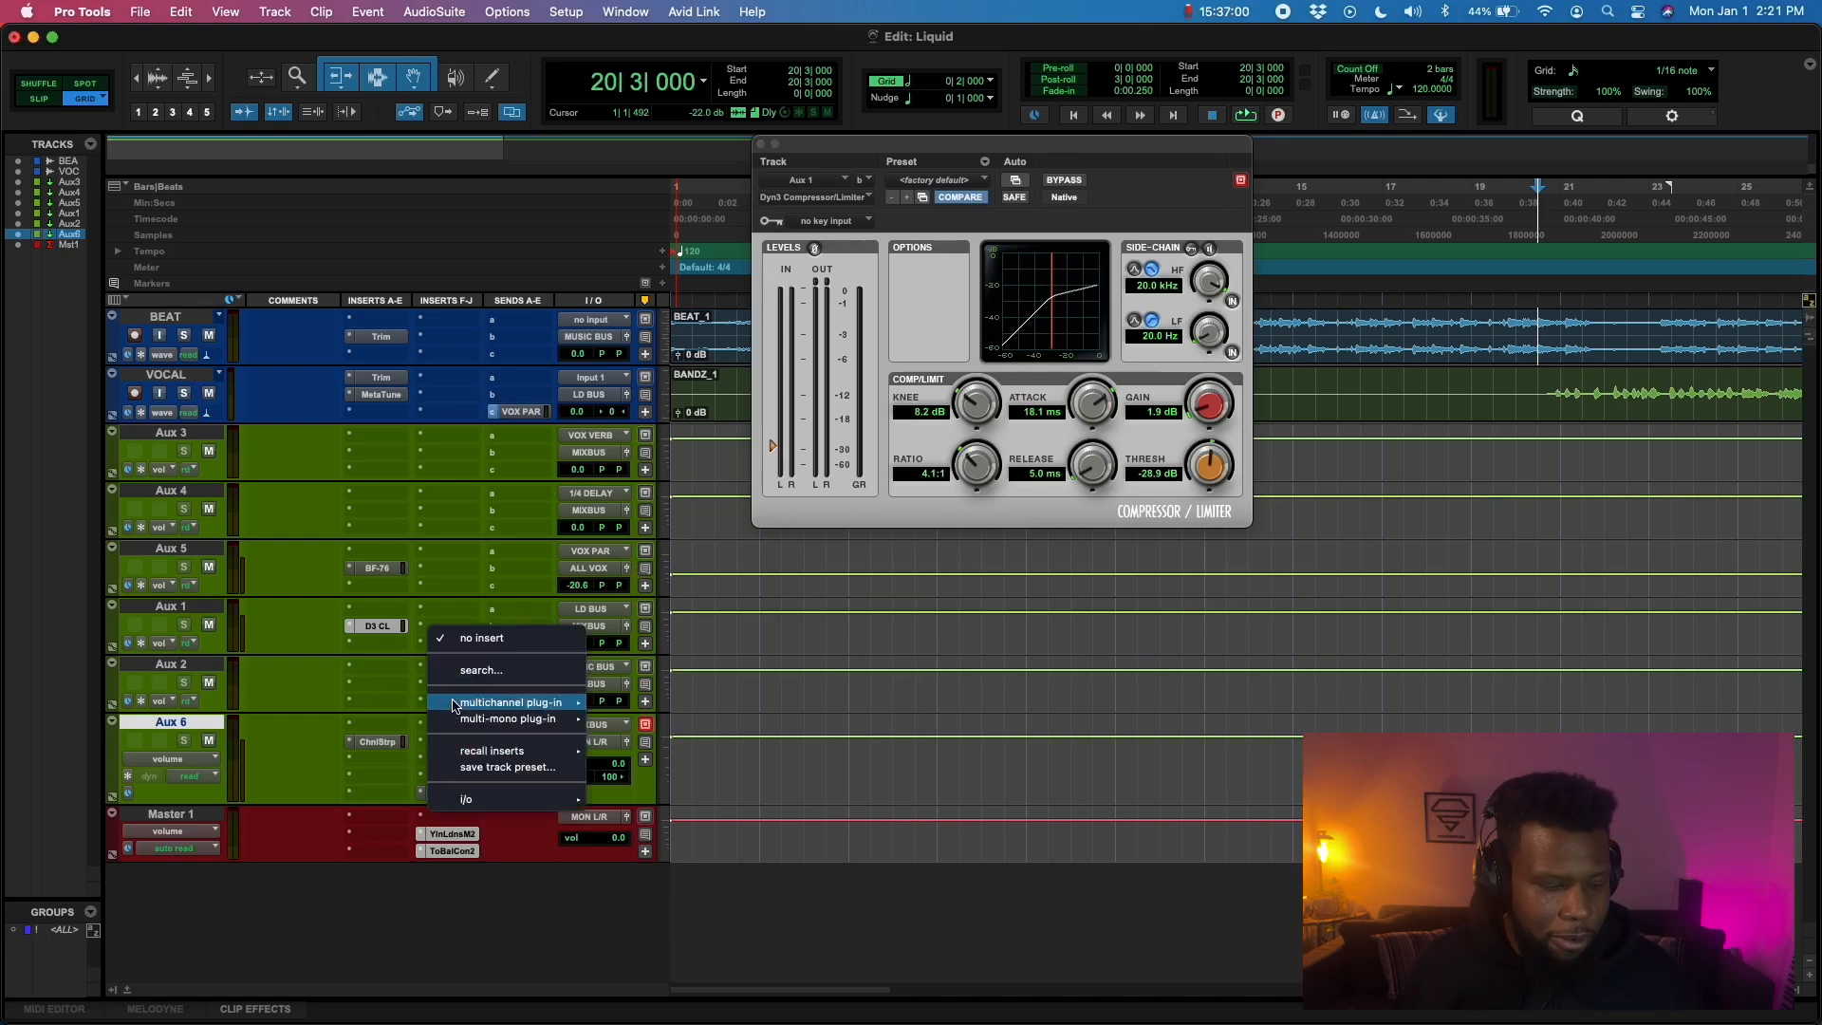
type("dyn")
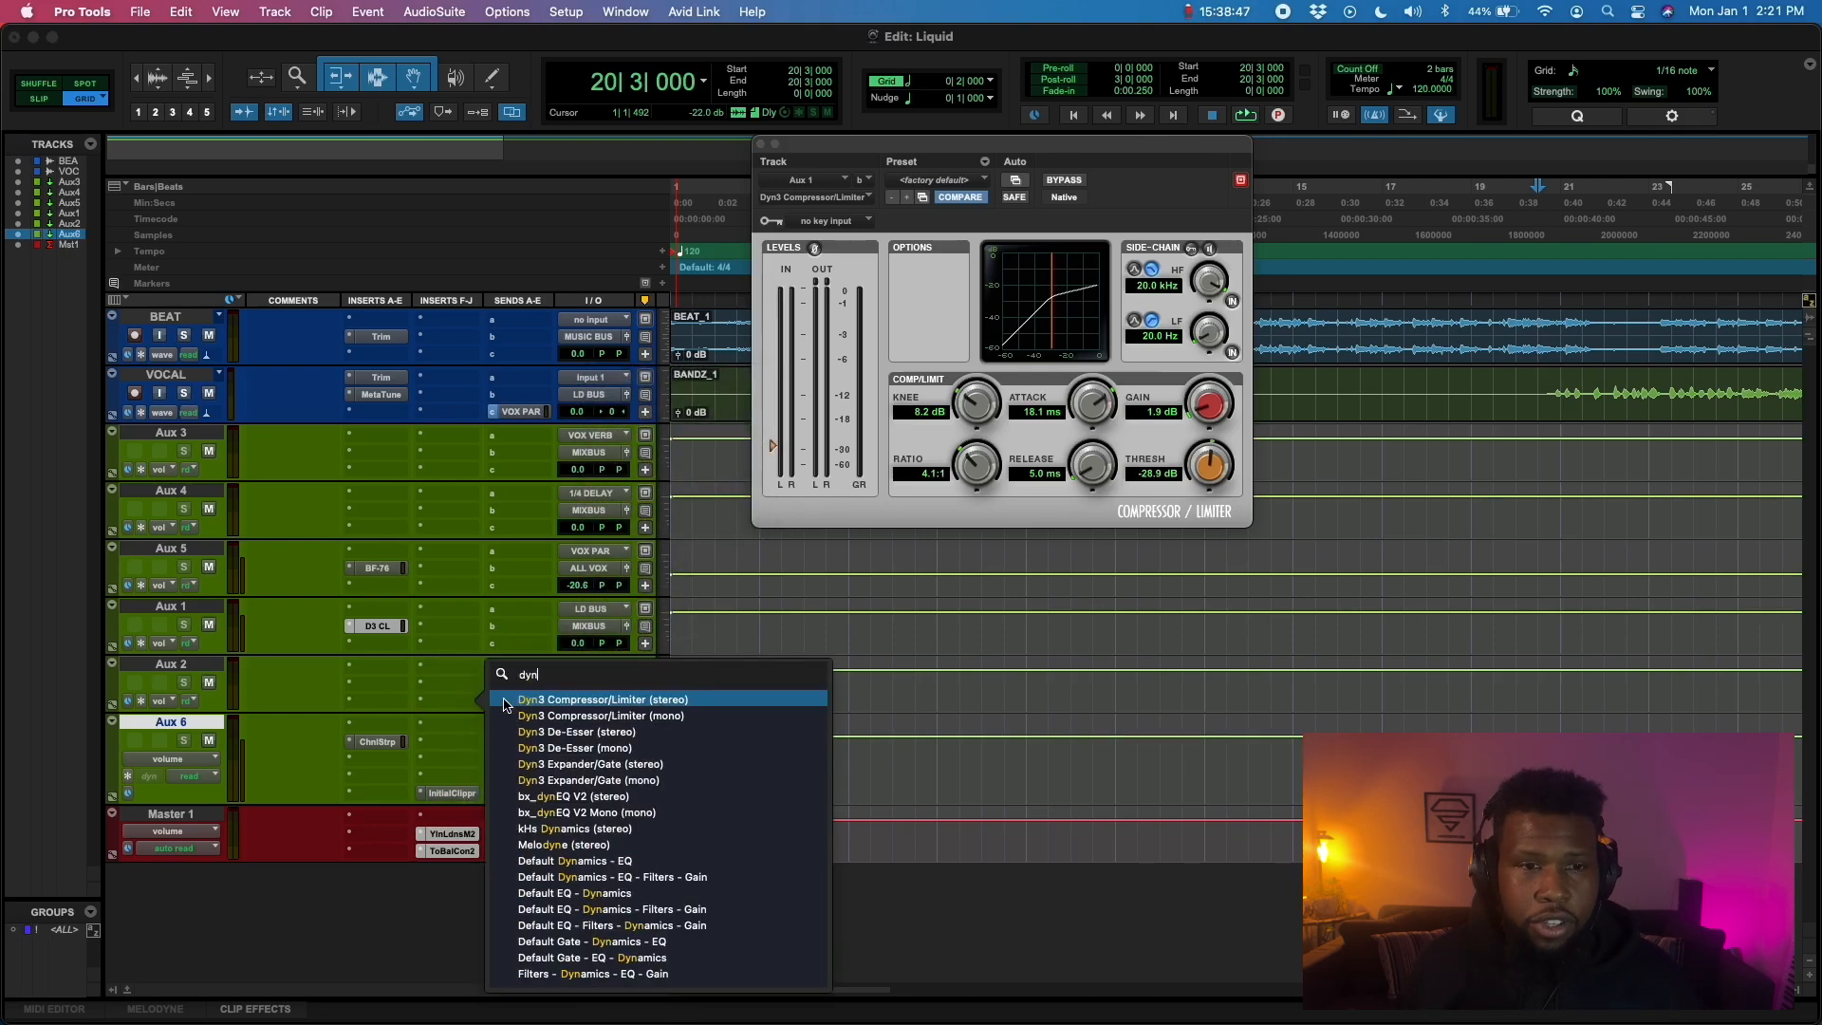
left_click(615, 700)
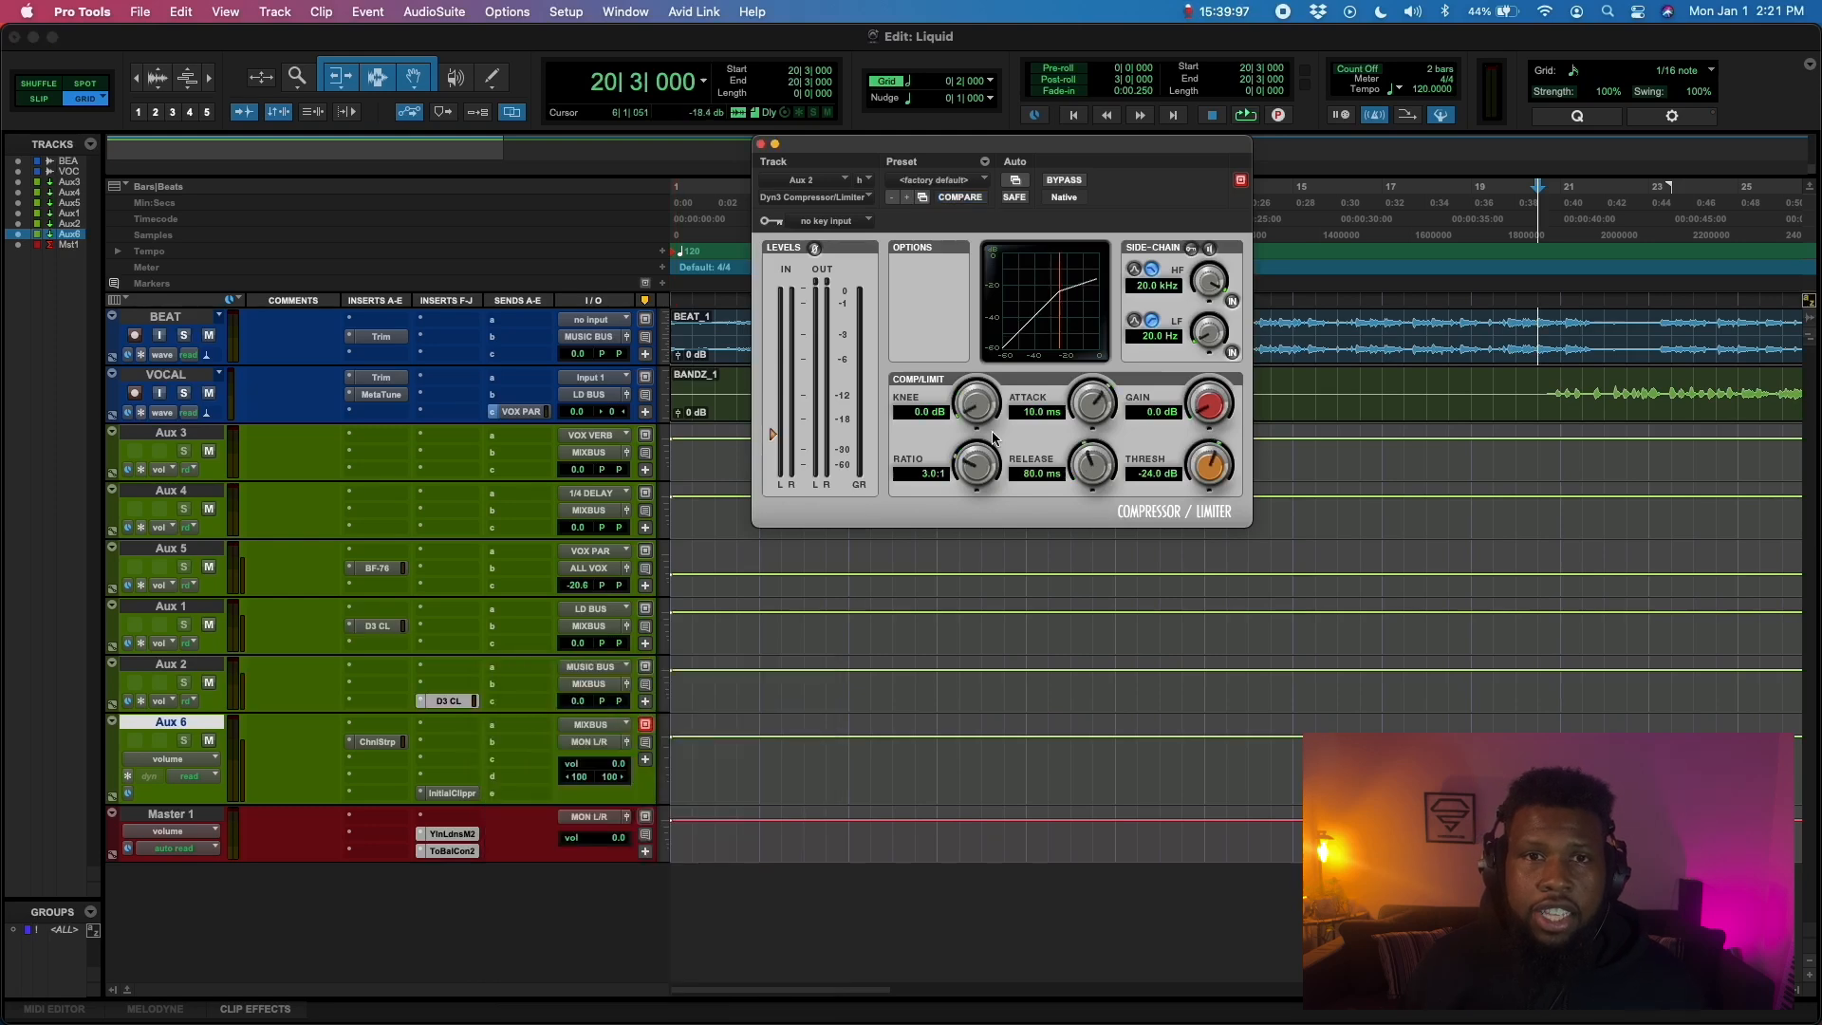
left_click(832, 222)
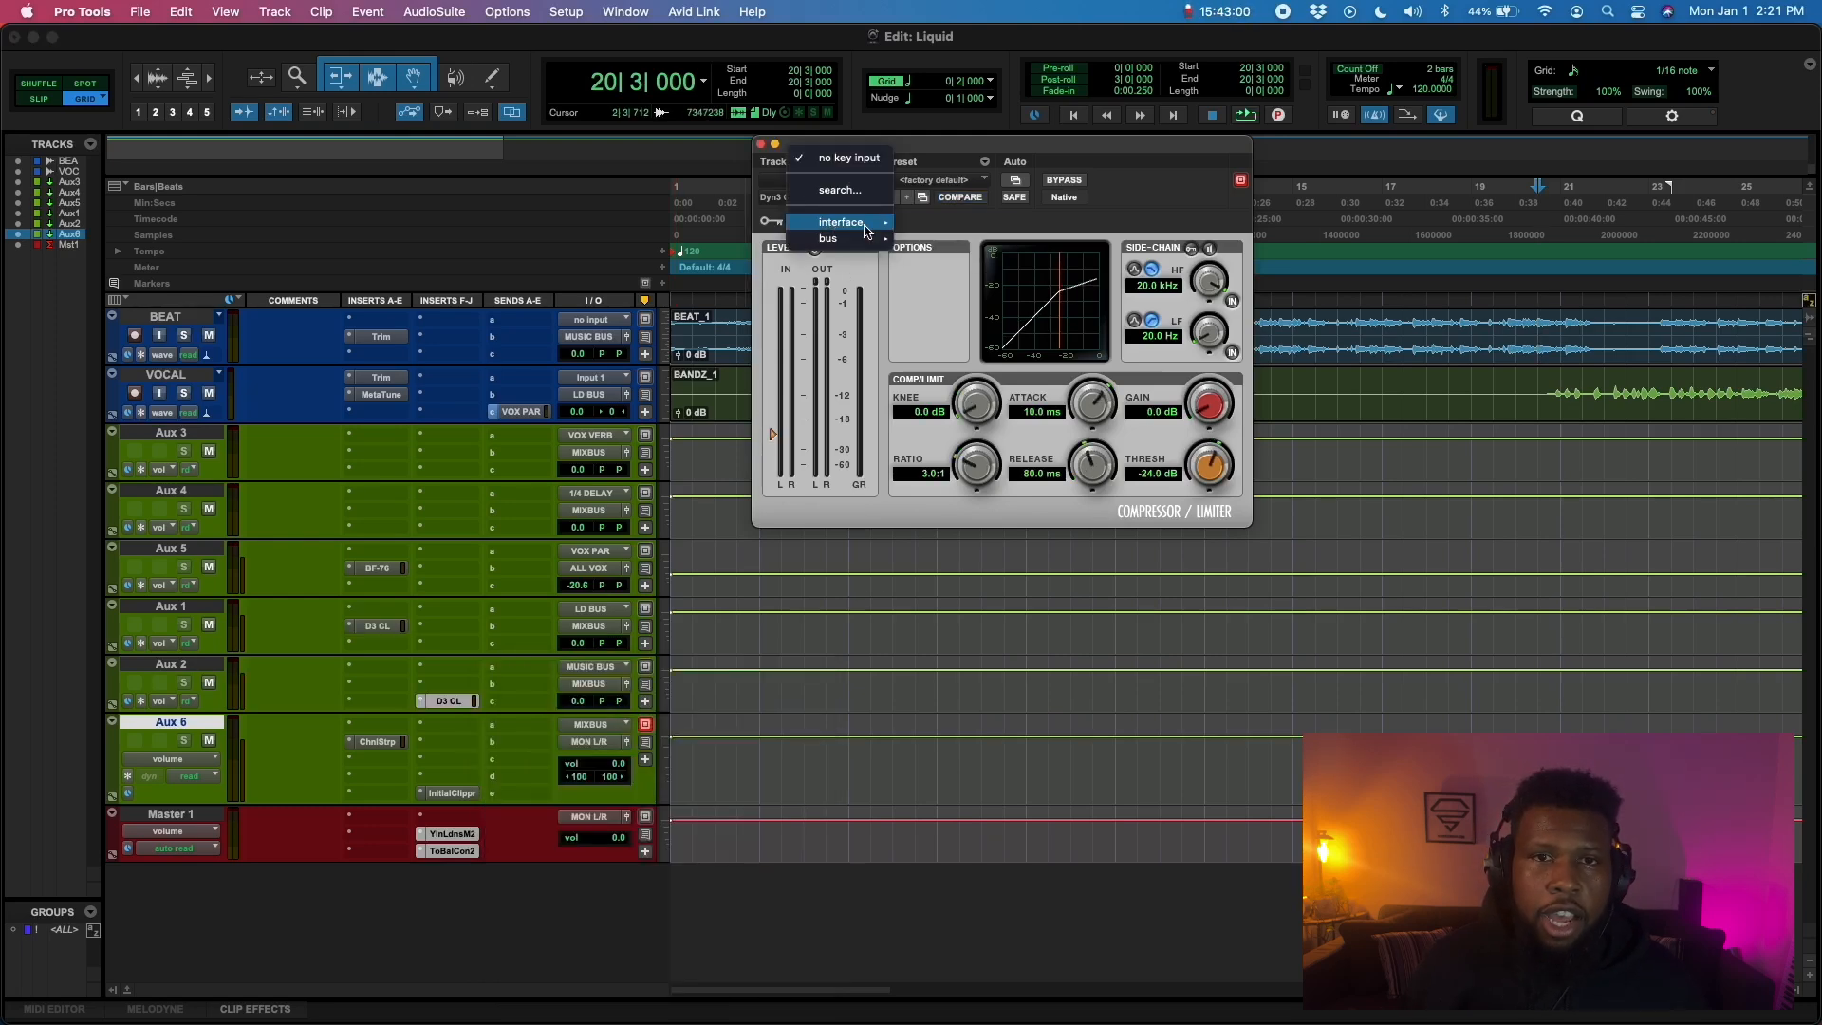
mouse_move(845, 239)
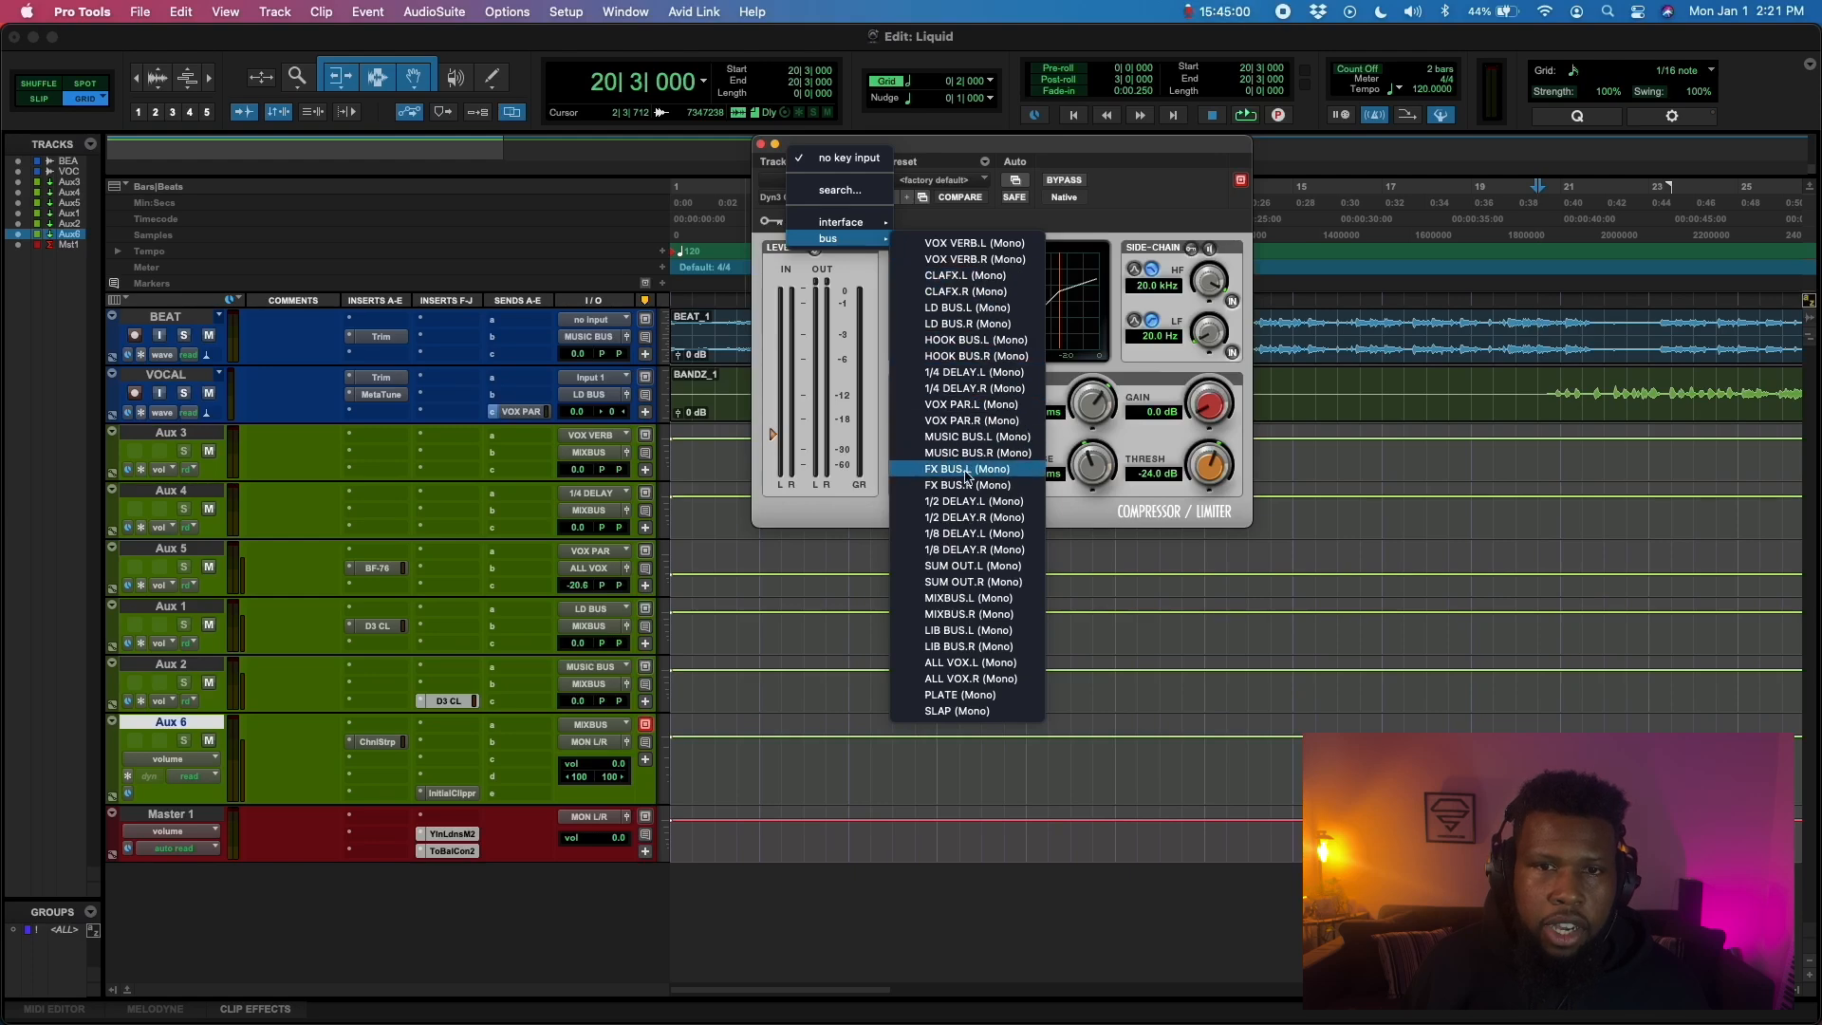
left_click(960, 406)
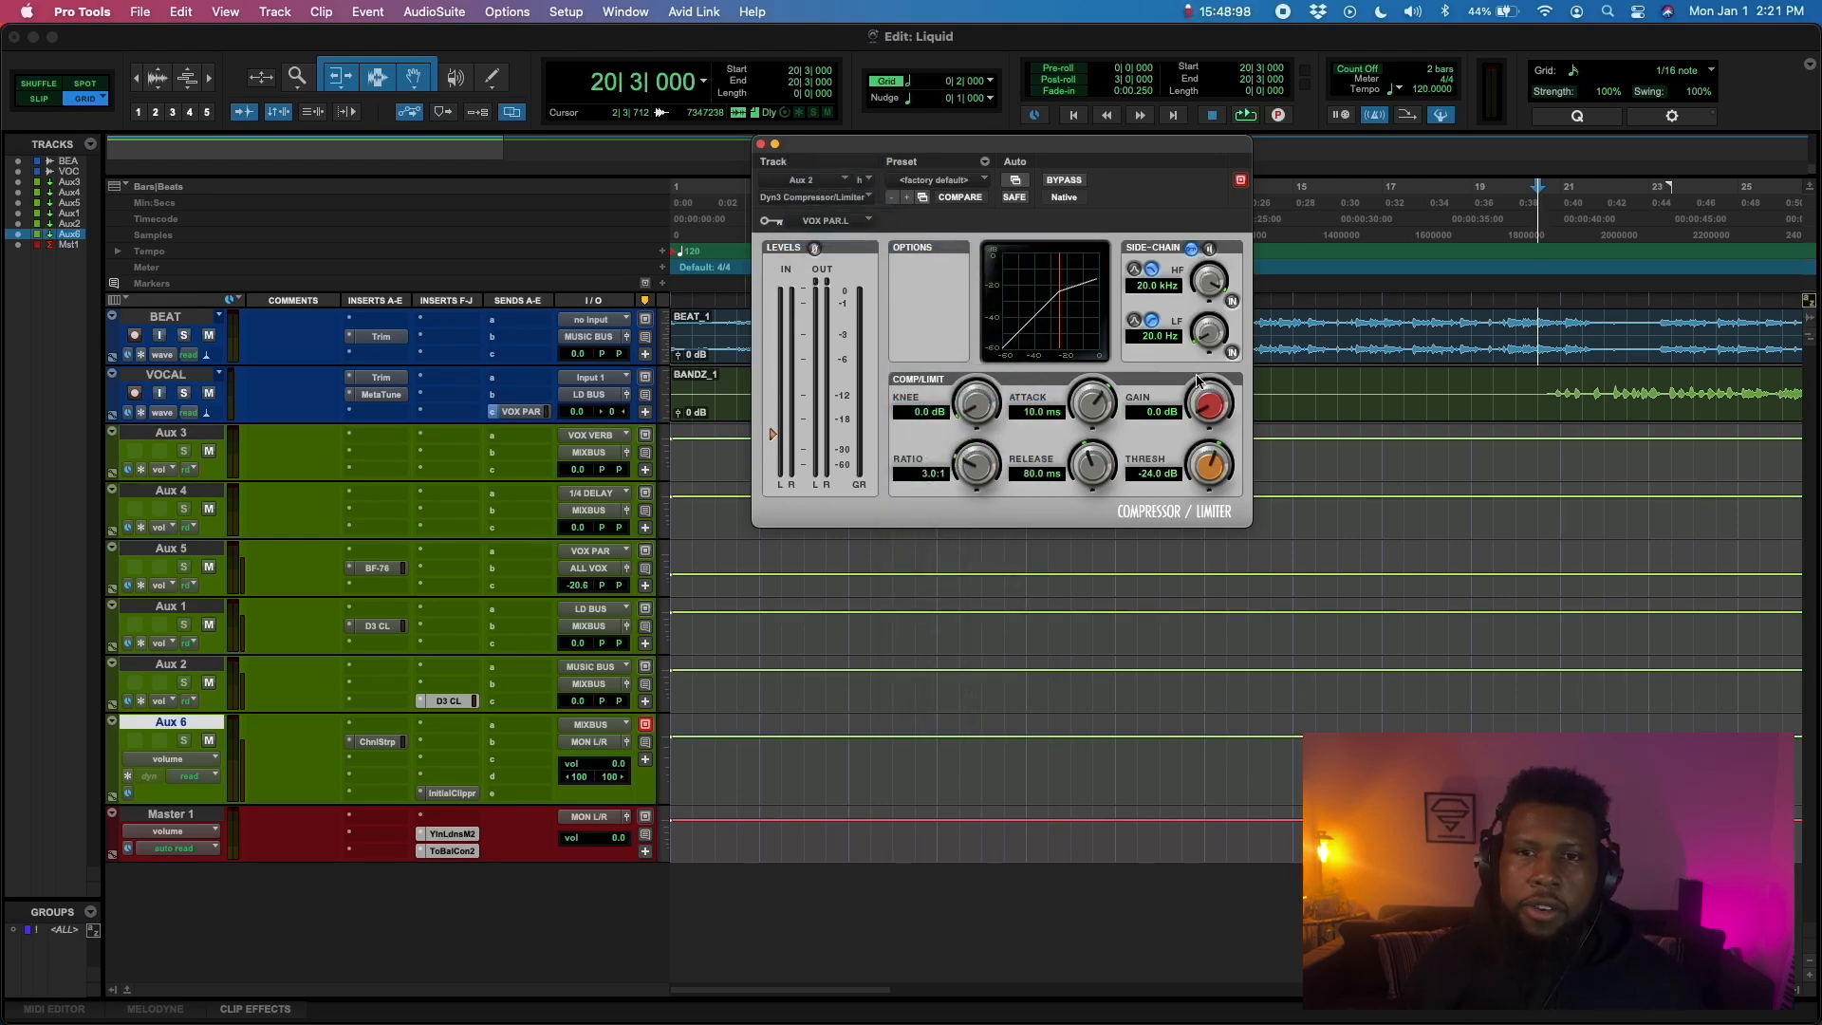
During playback, set Aux 2's compressor to knee 8.7 dB, attack 2.7 ms and threshold -19.9 dB, then close the plug-in
key("space")
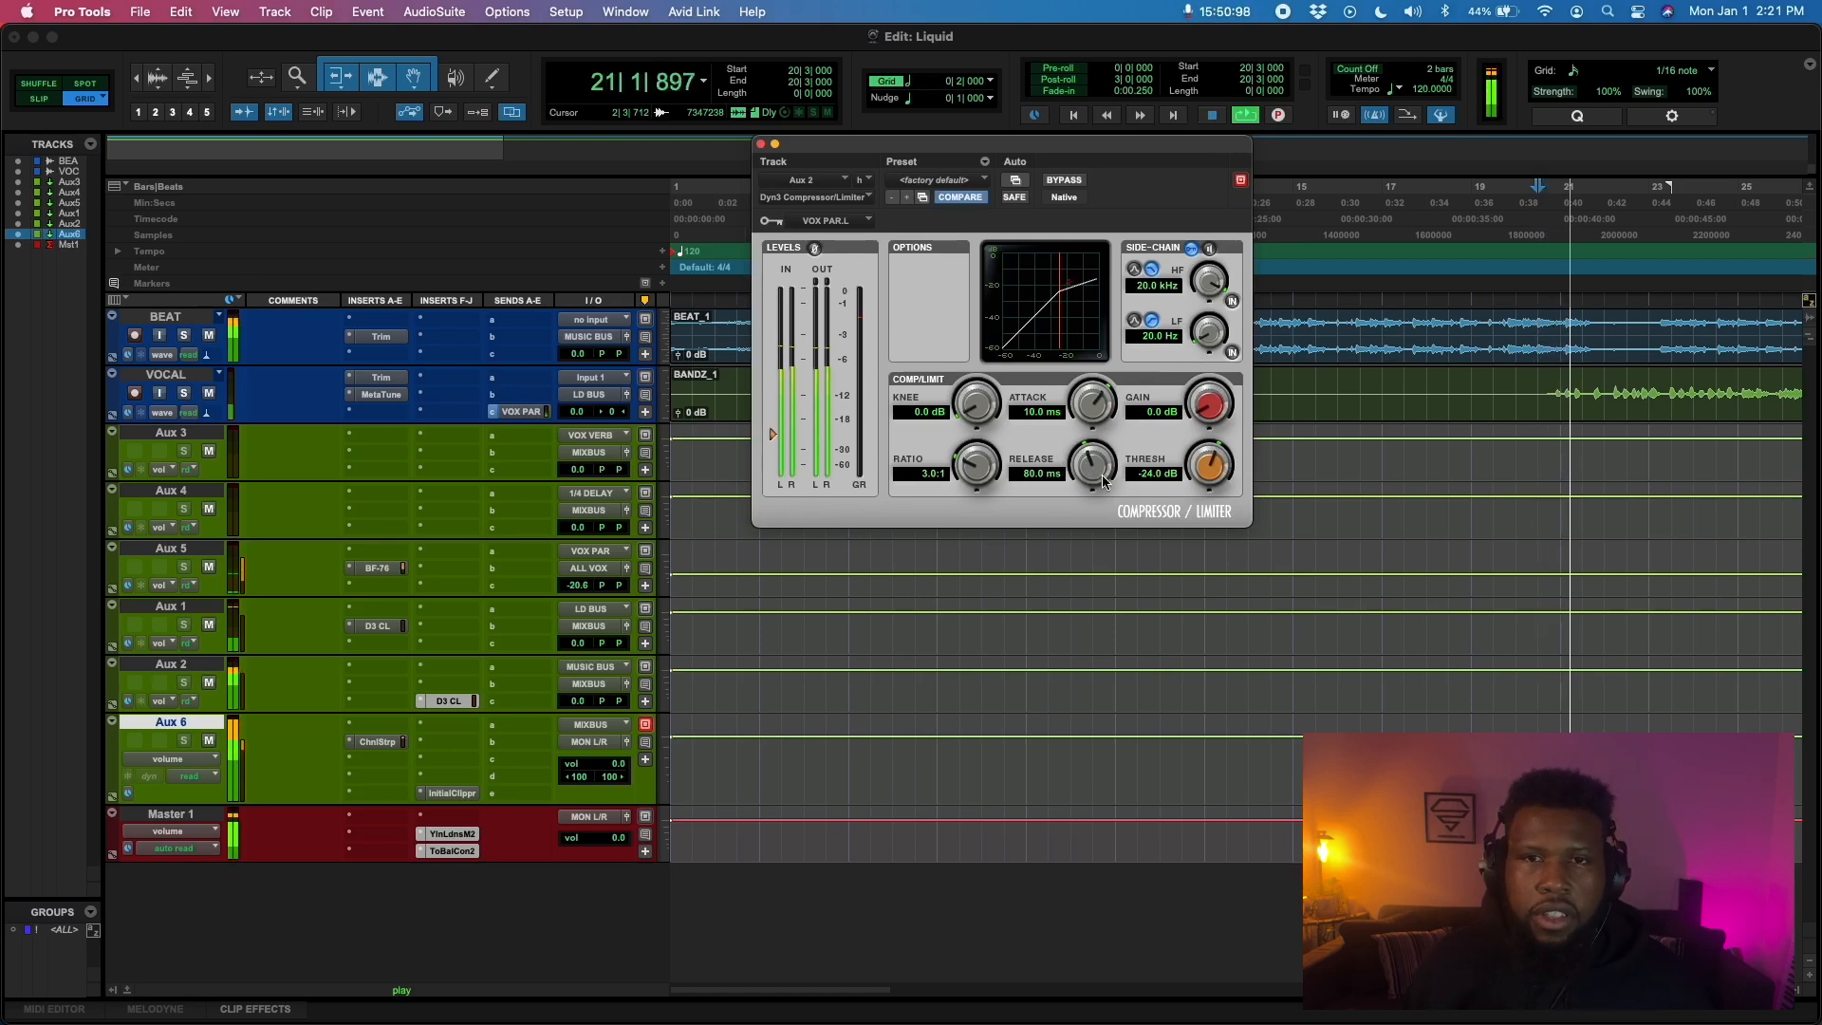
left_click_drag(976, 406, 972, 368)
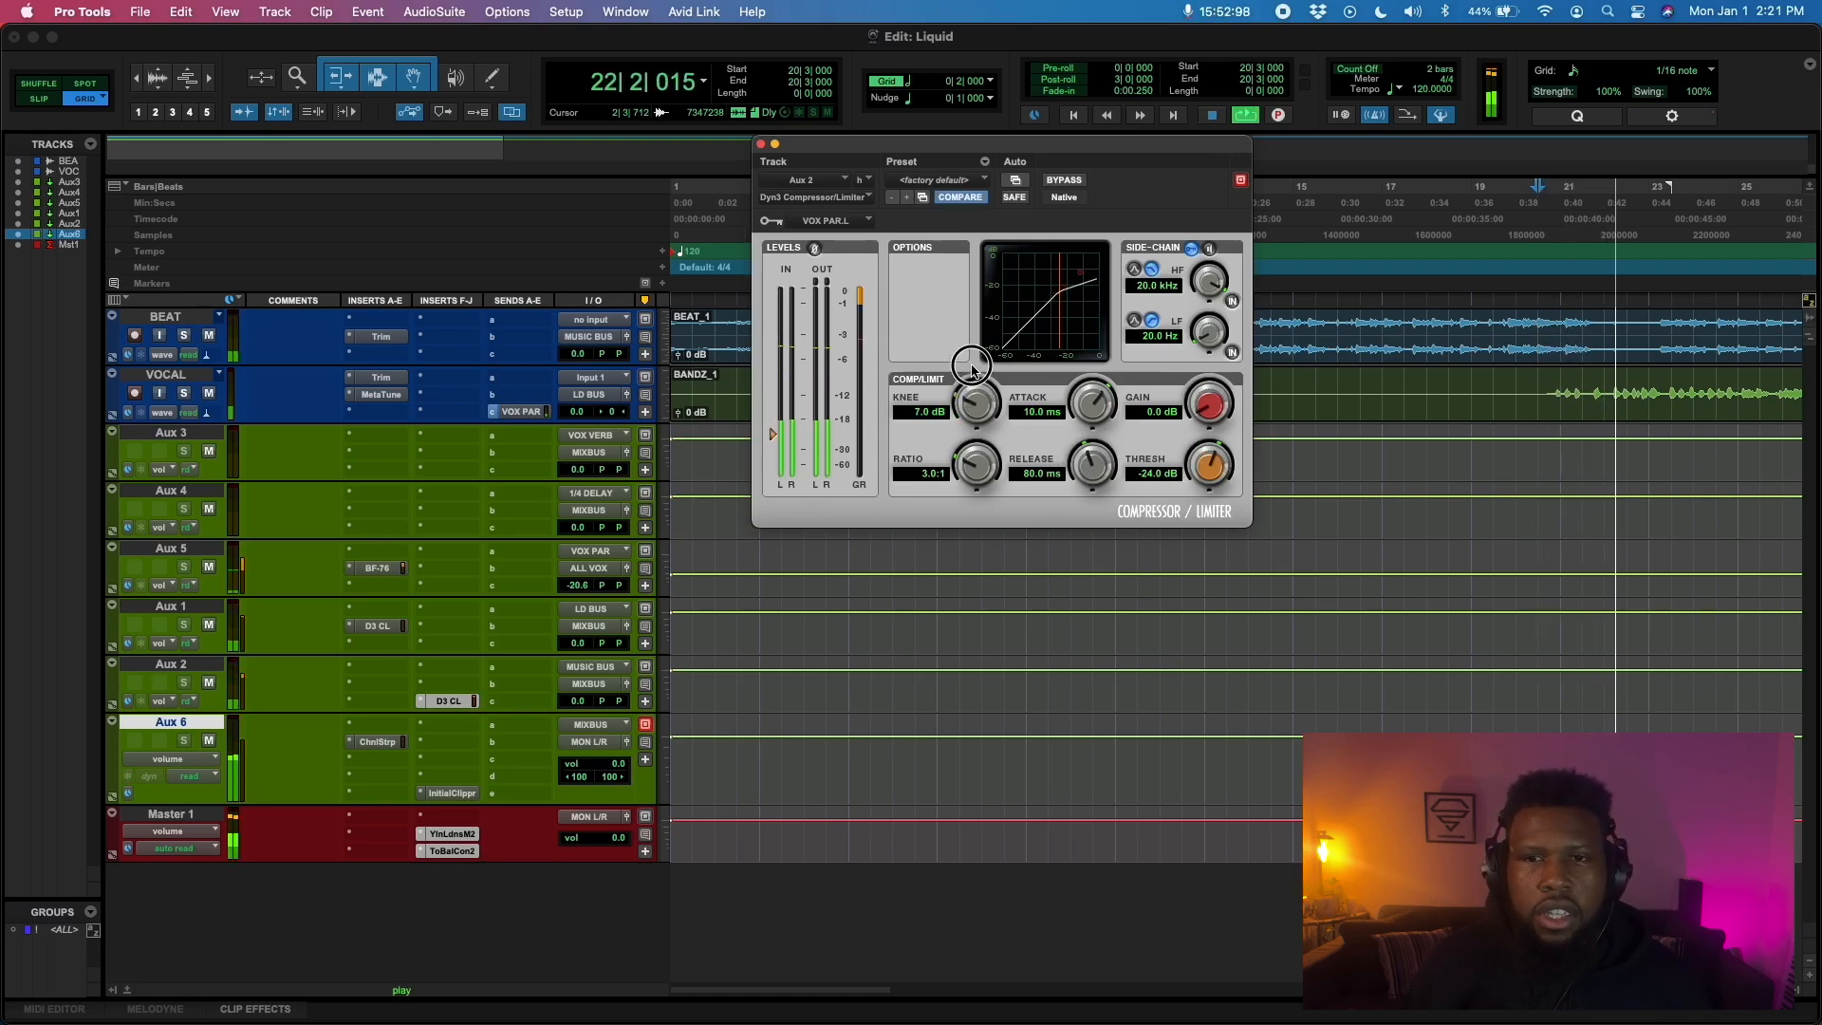
left_click_drag(1209, 465, 1210, 448)
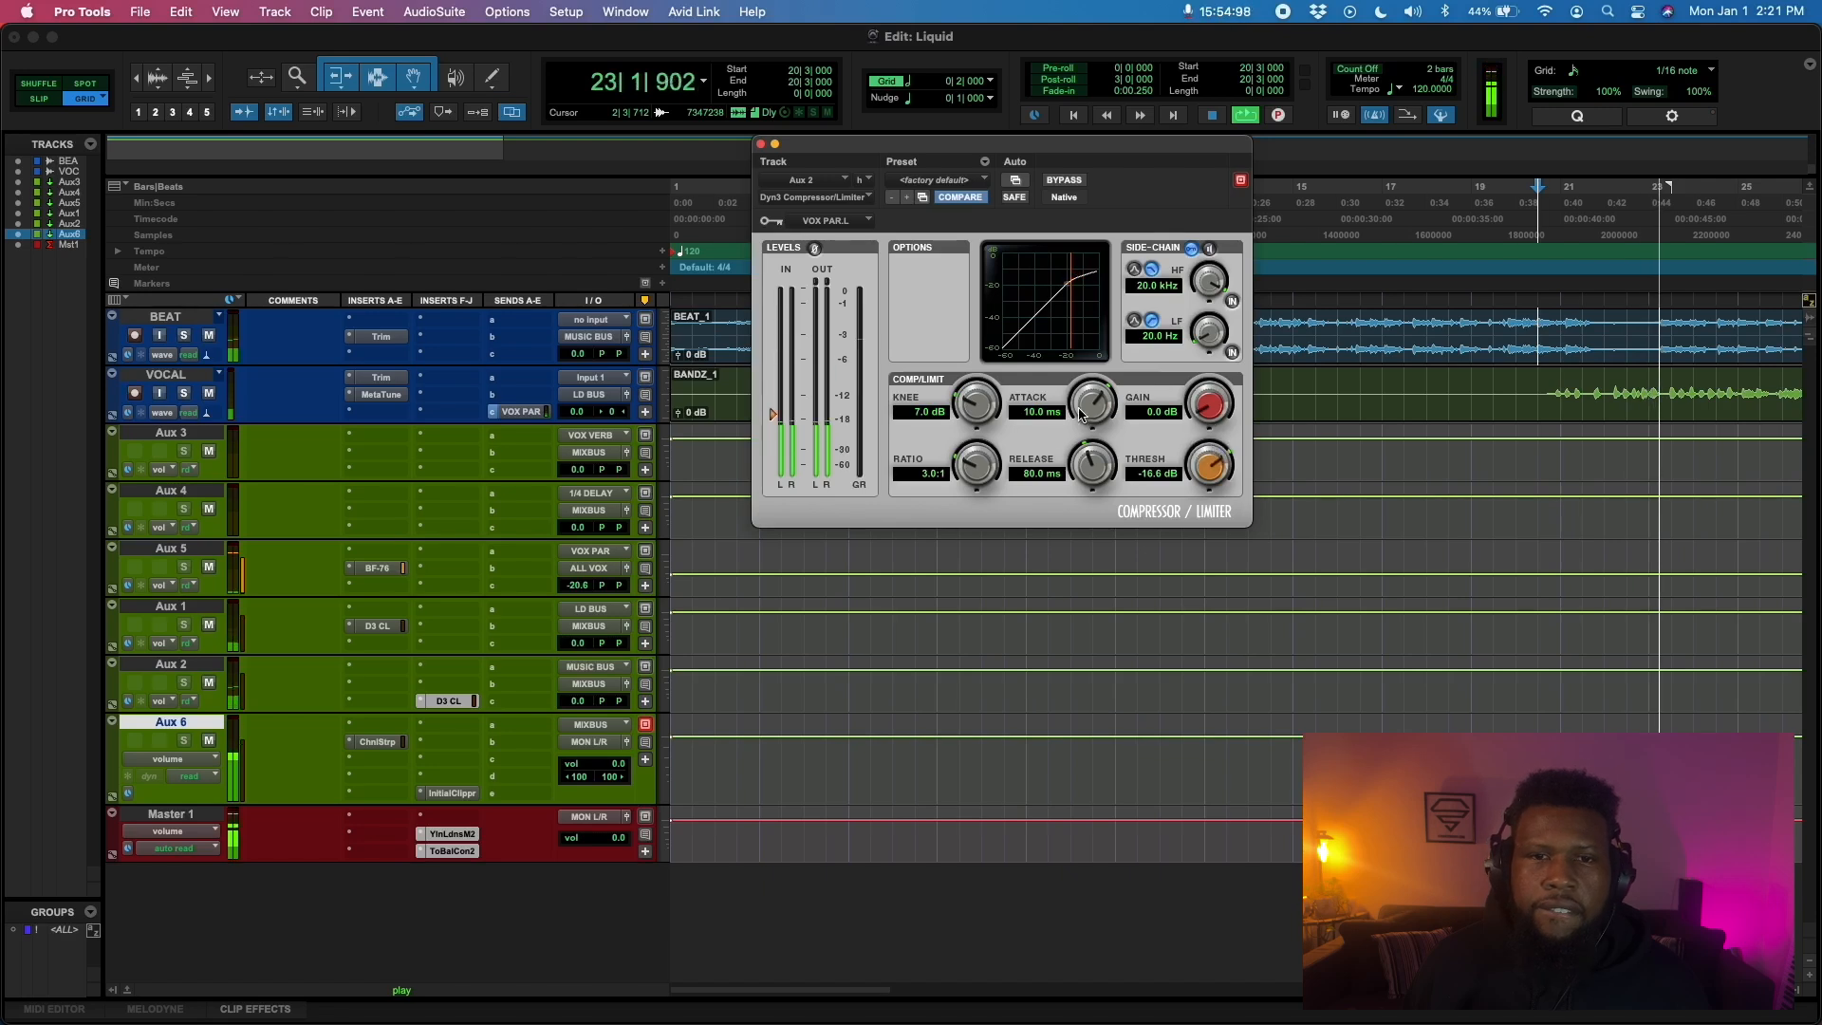
left_click_drag(1088, 409, 1079, 453)
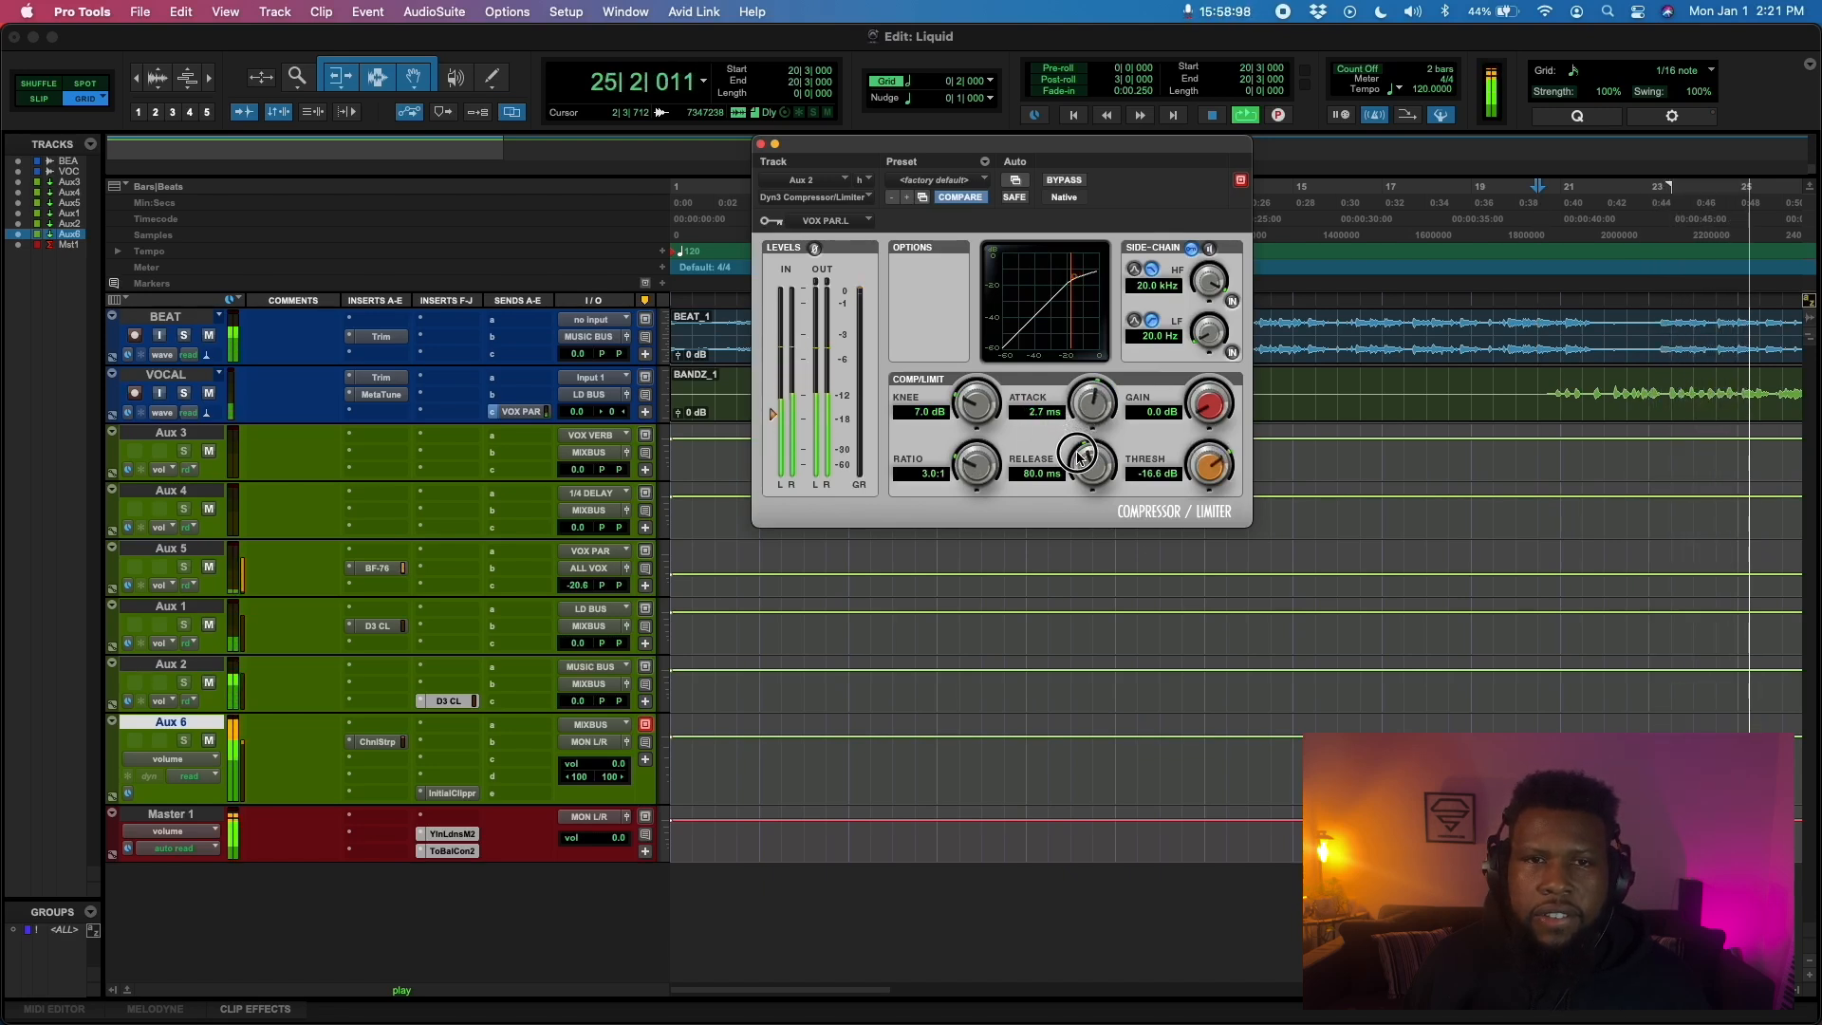
mouse_move(1191, 493)
left_mouse_down()
mouse_move(1196, 479)
mouse_move(1193, 523)
left_mouse_up()
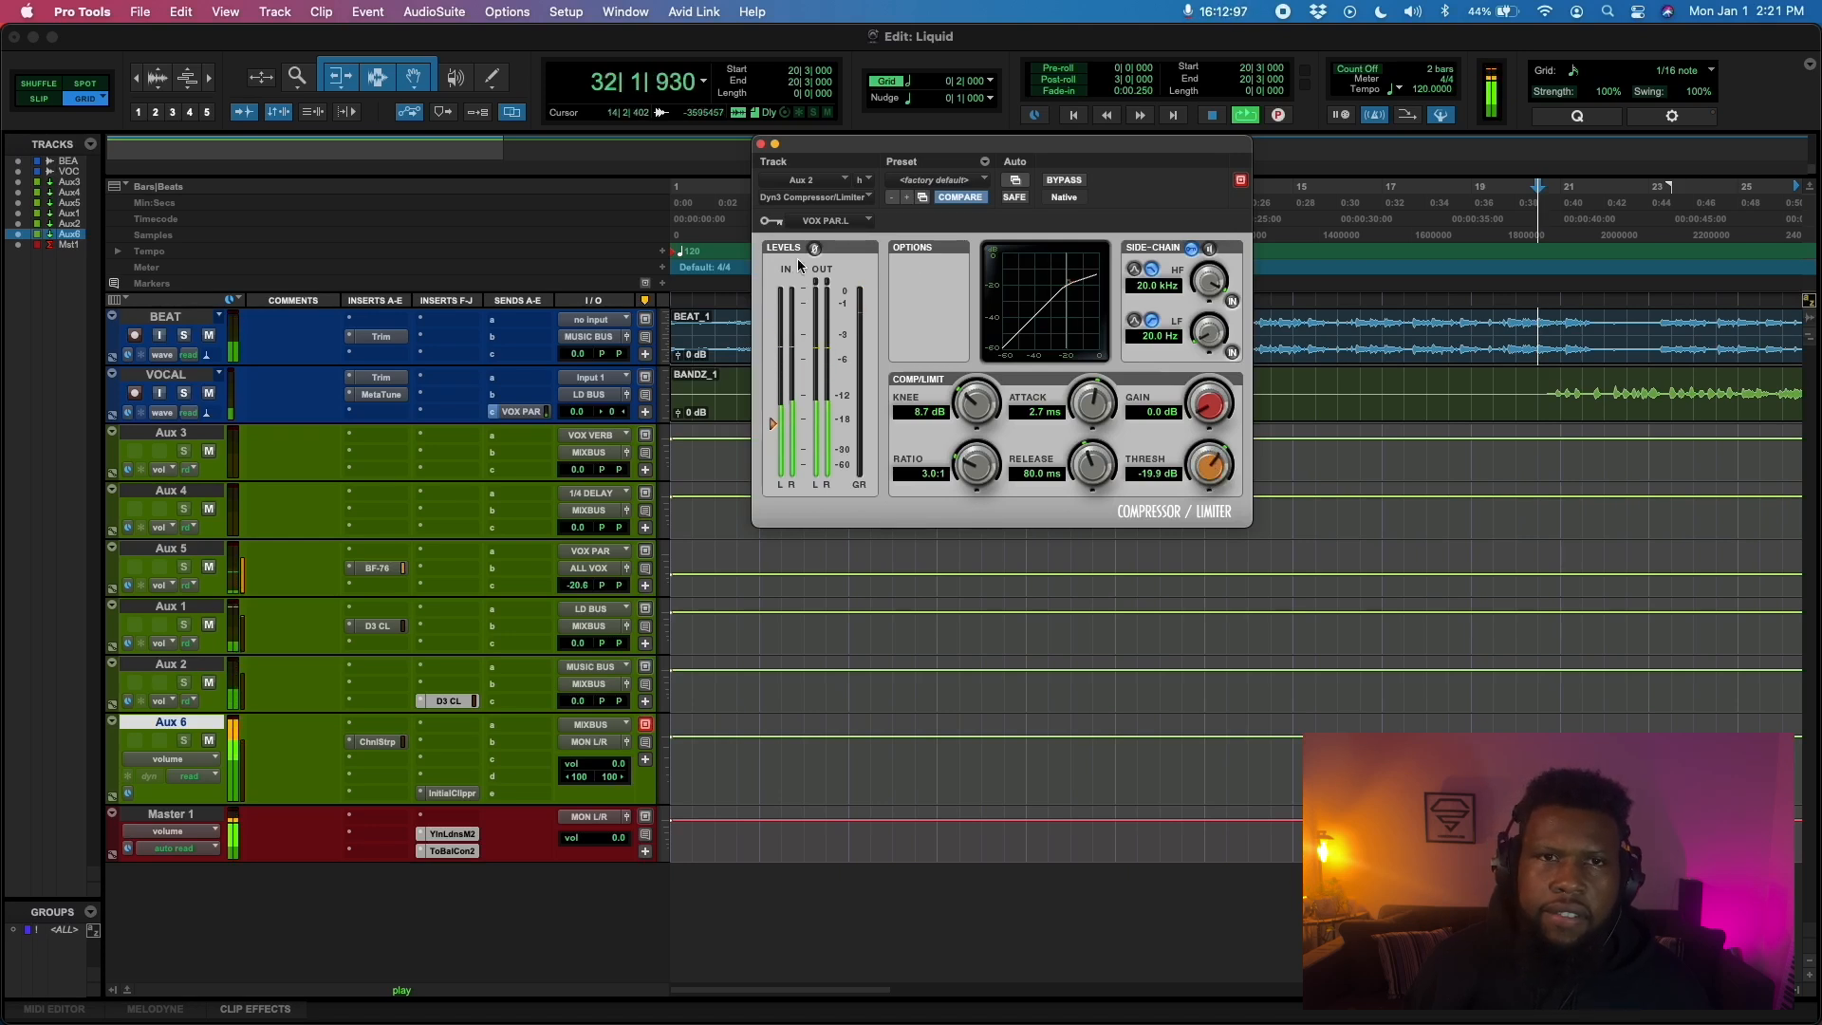
left_click(760, 144)
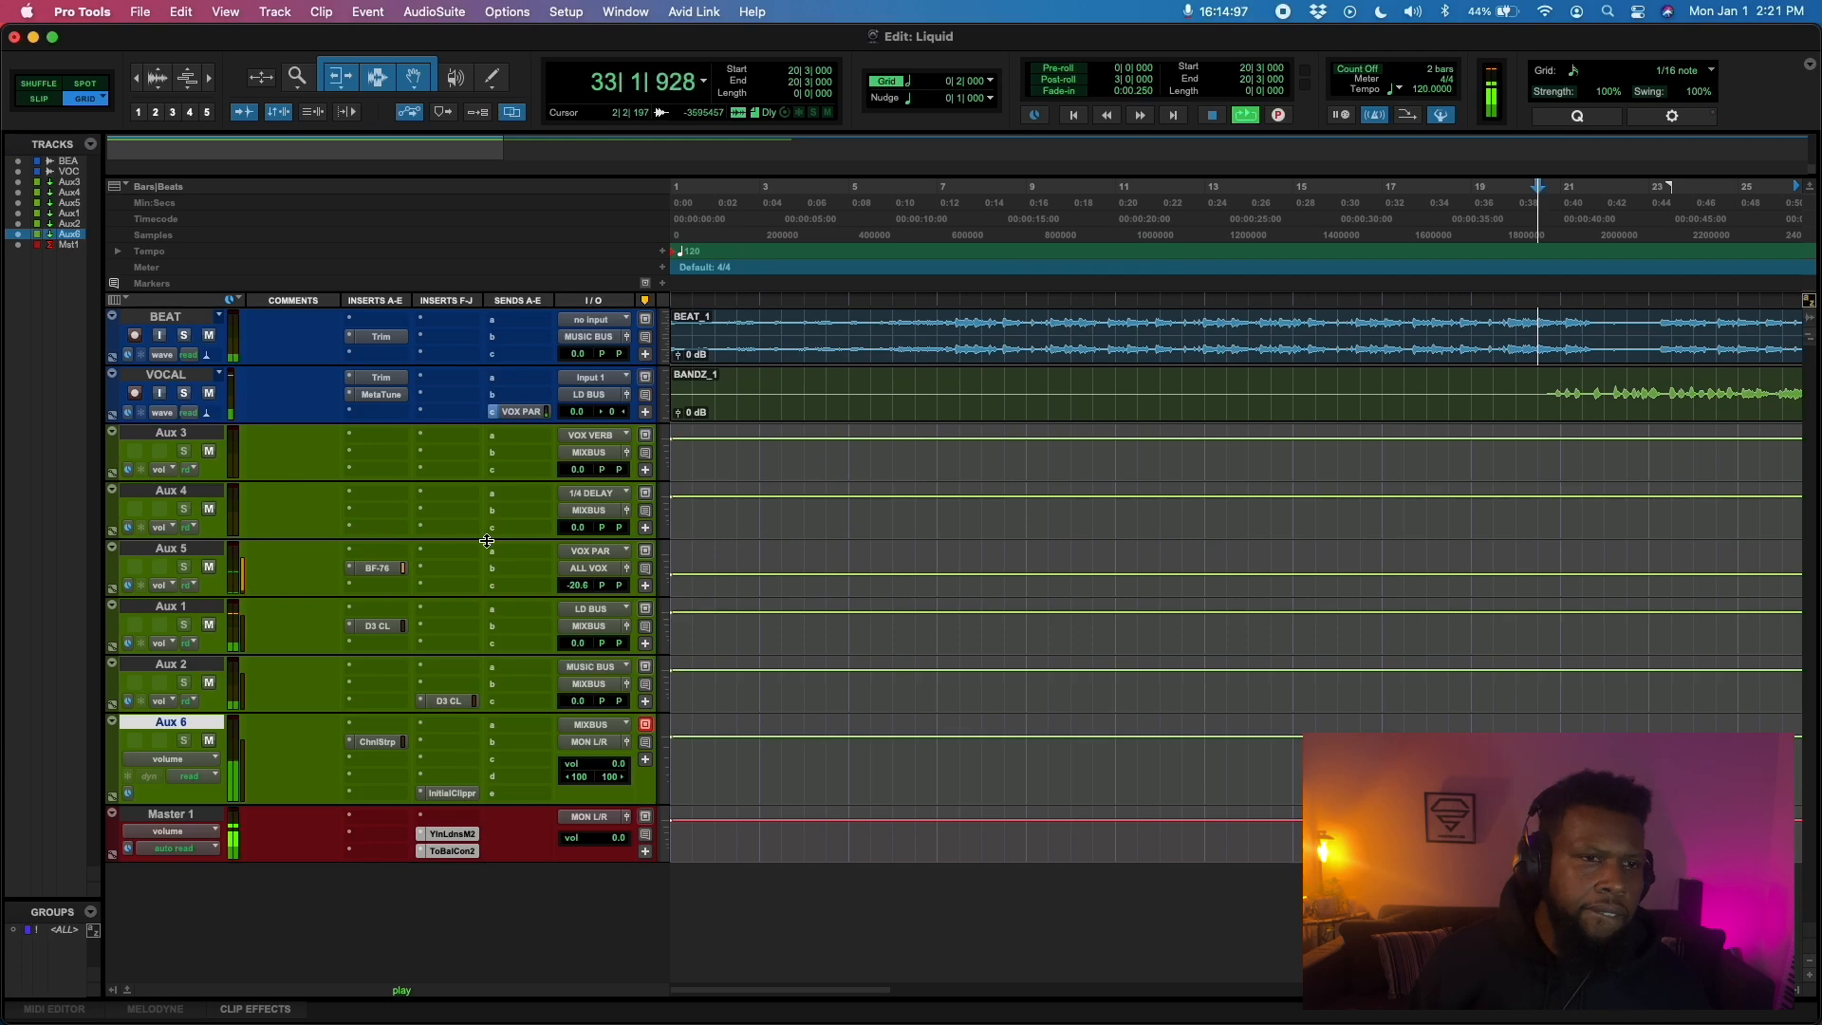
Insert the stereo D-Verb in the first insert slot of Aux 3 and set its pre-delay to 28 ms
left_click(367, 446)
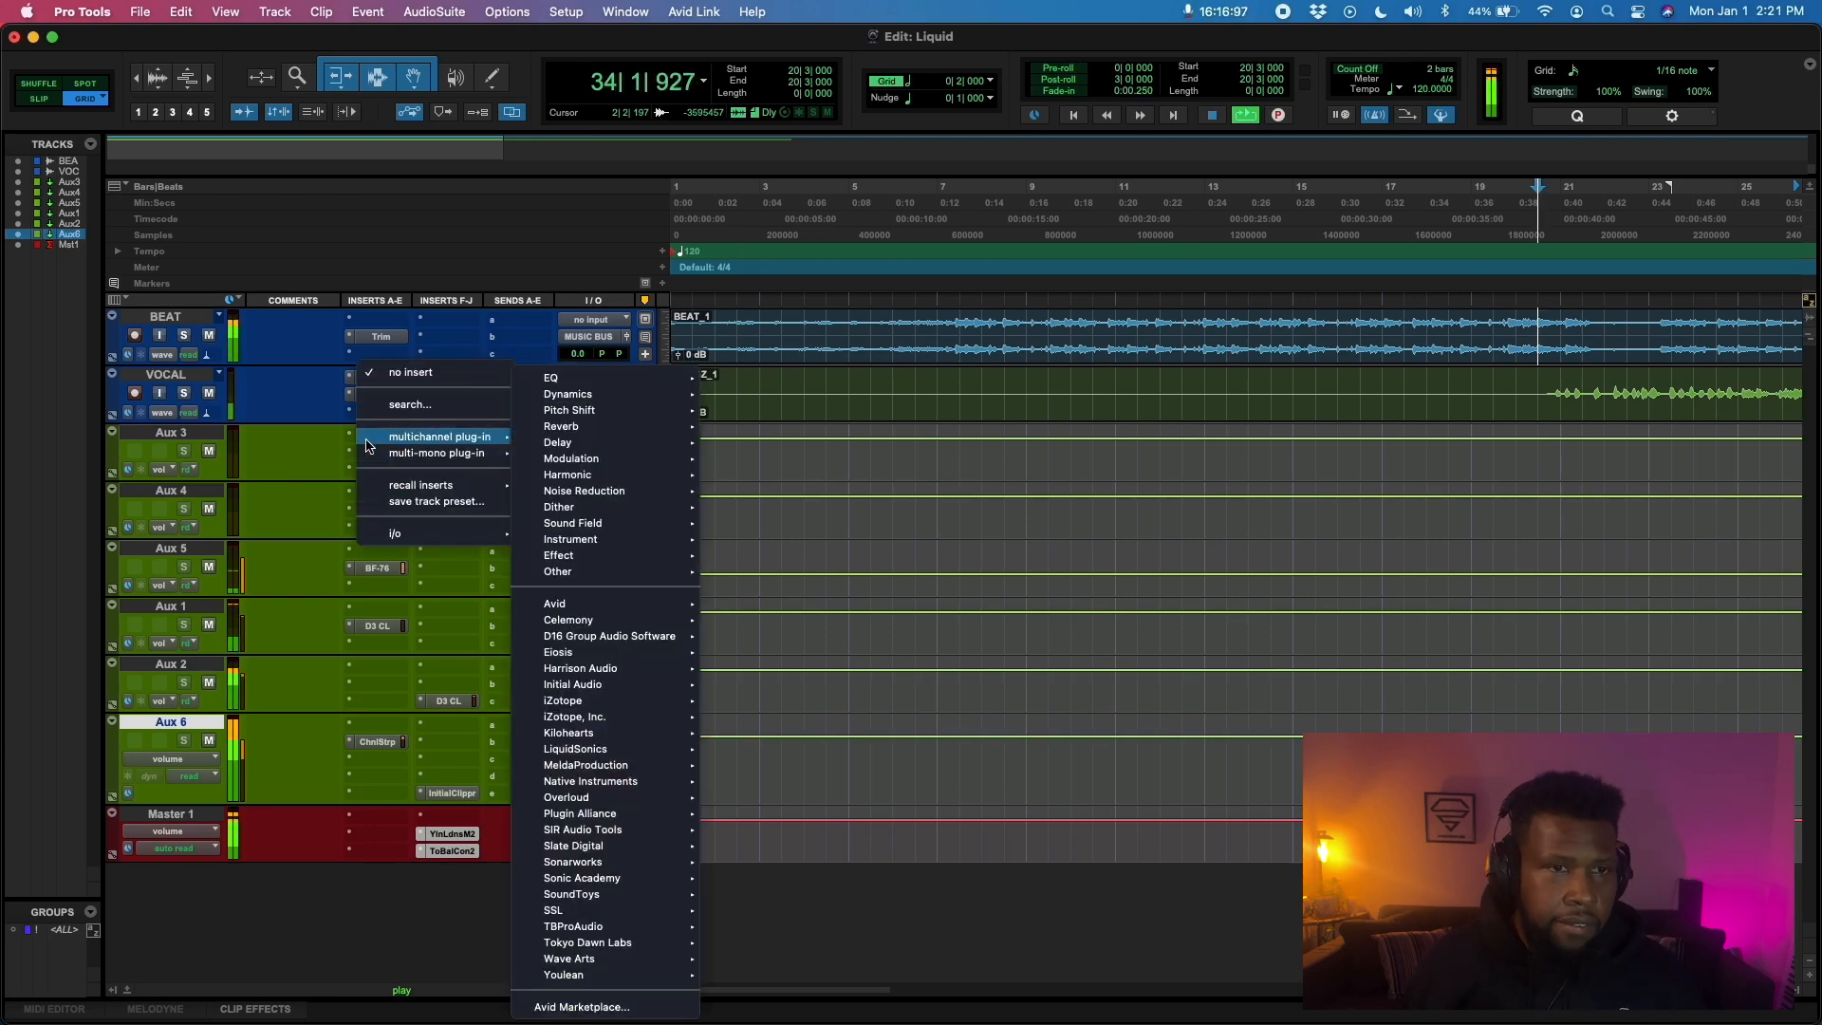
type("deve")
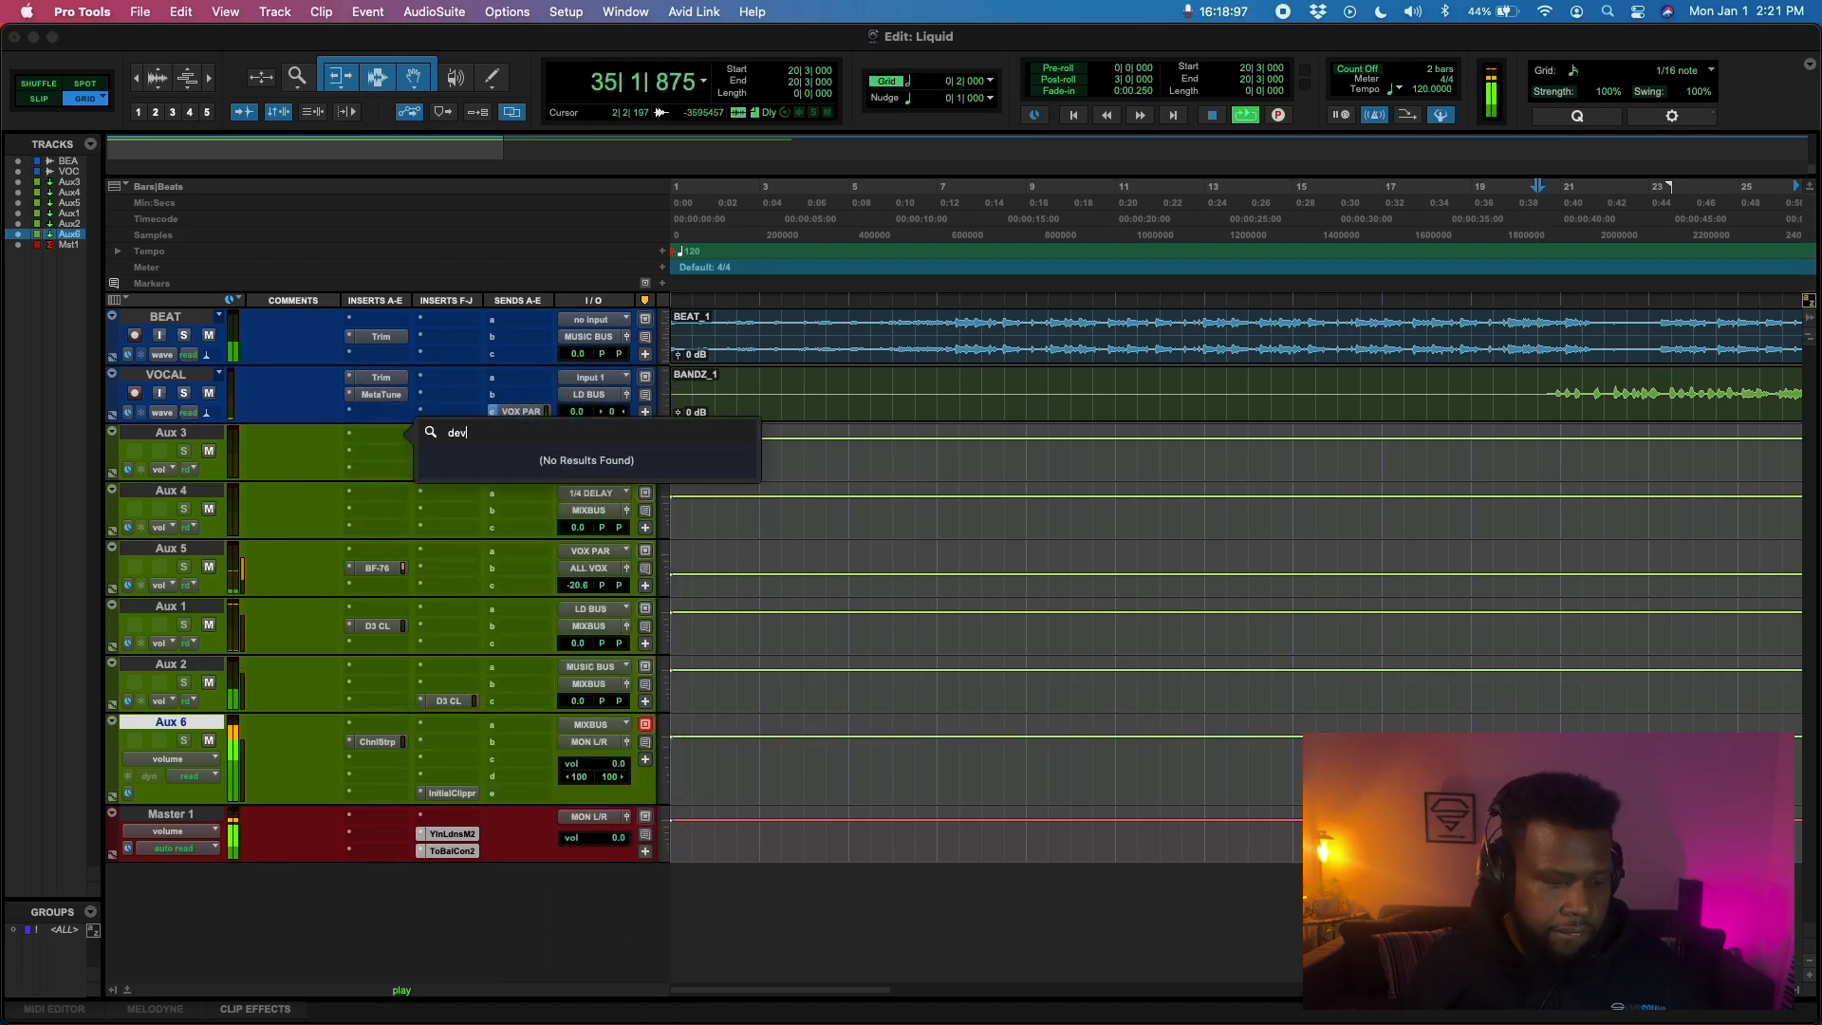
key("BackSpace")
key("BackSpace")
type("ver")
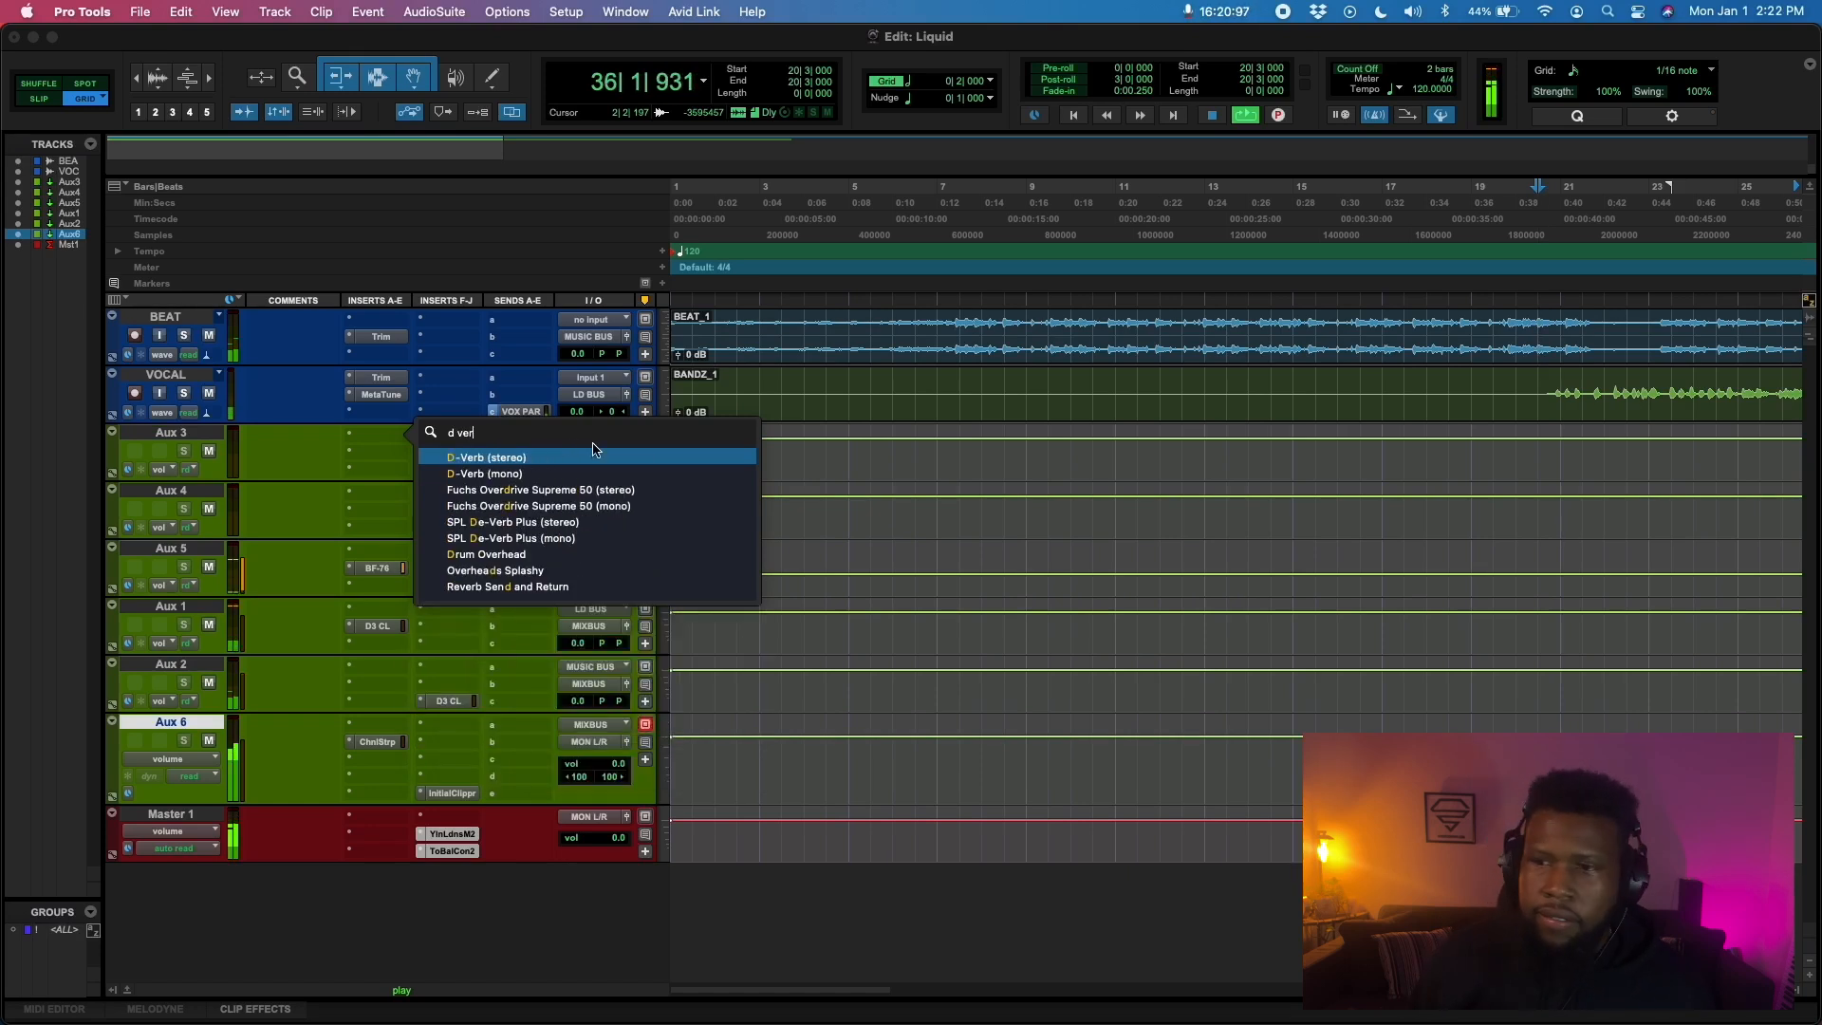
left_click(513, 458)
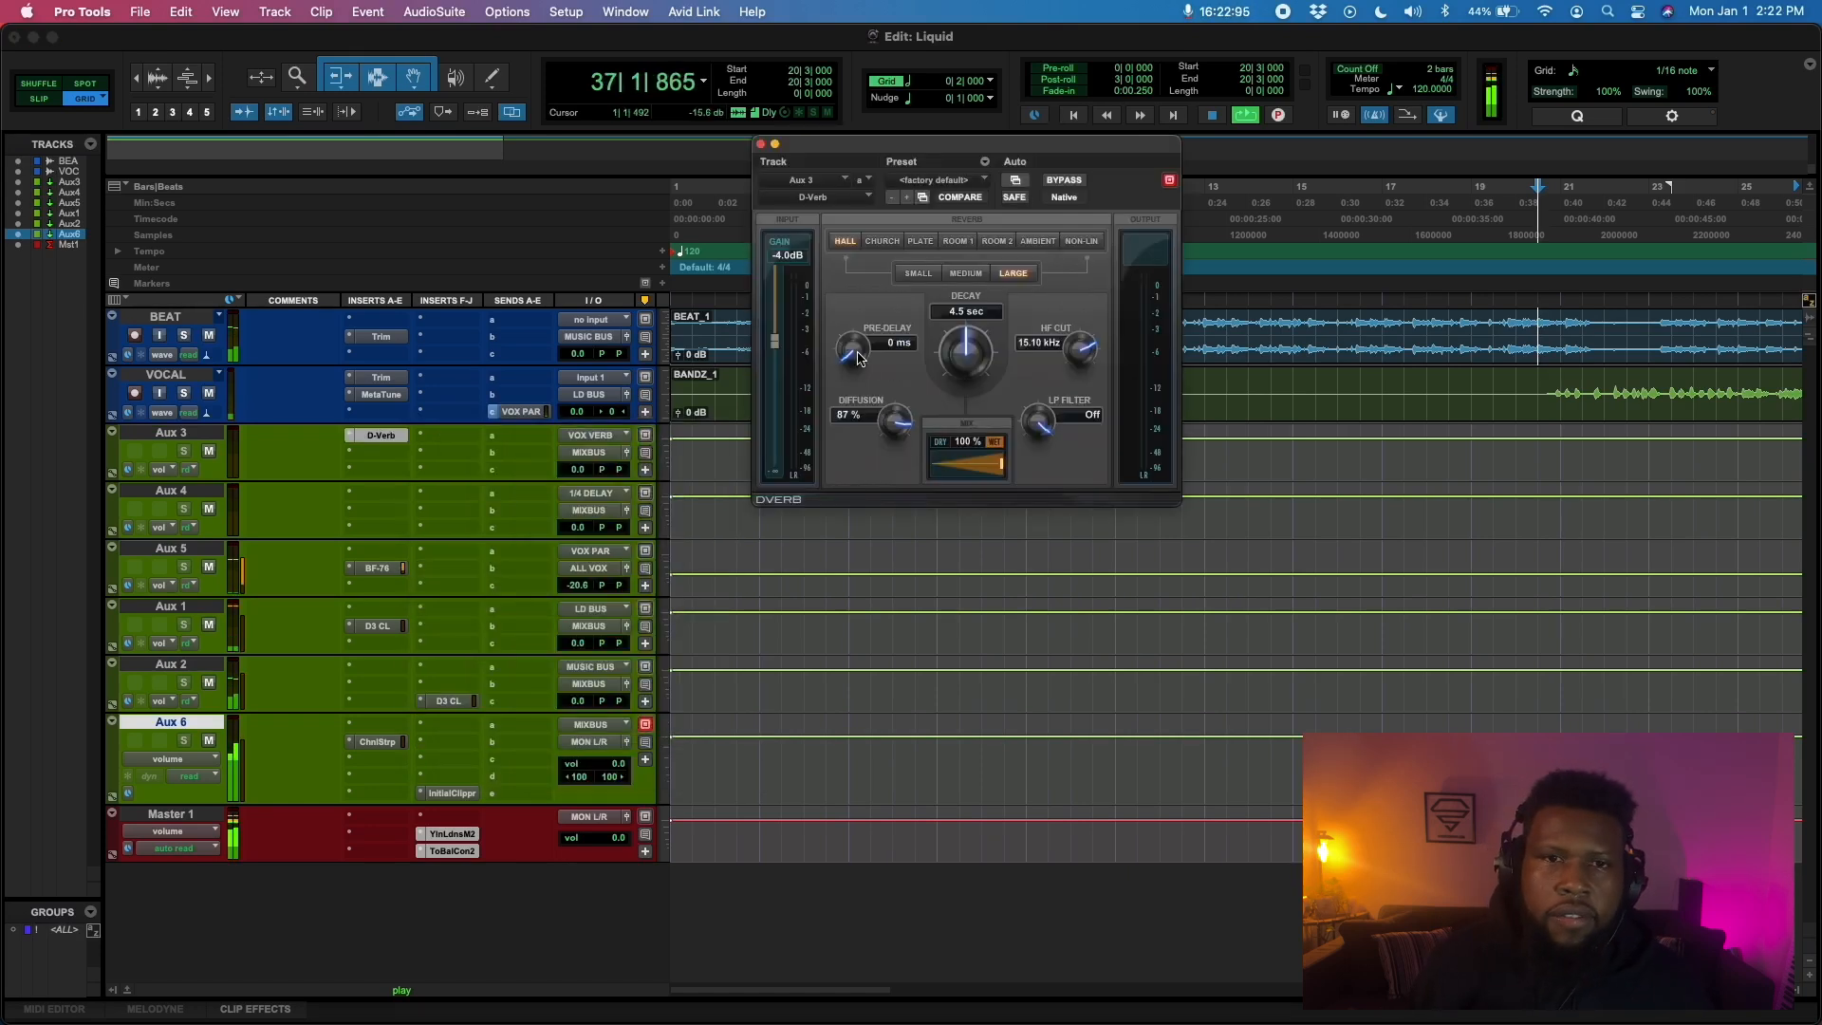
left_click_drag(863, 362, 925, 364)
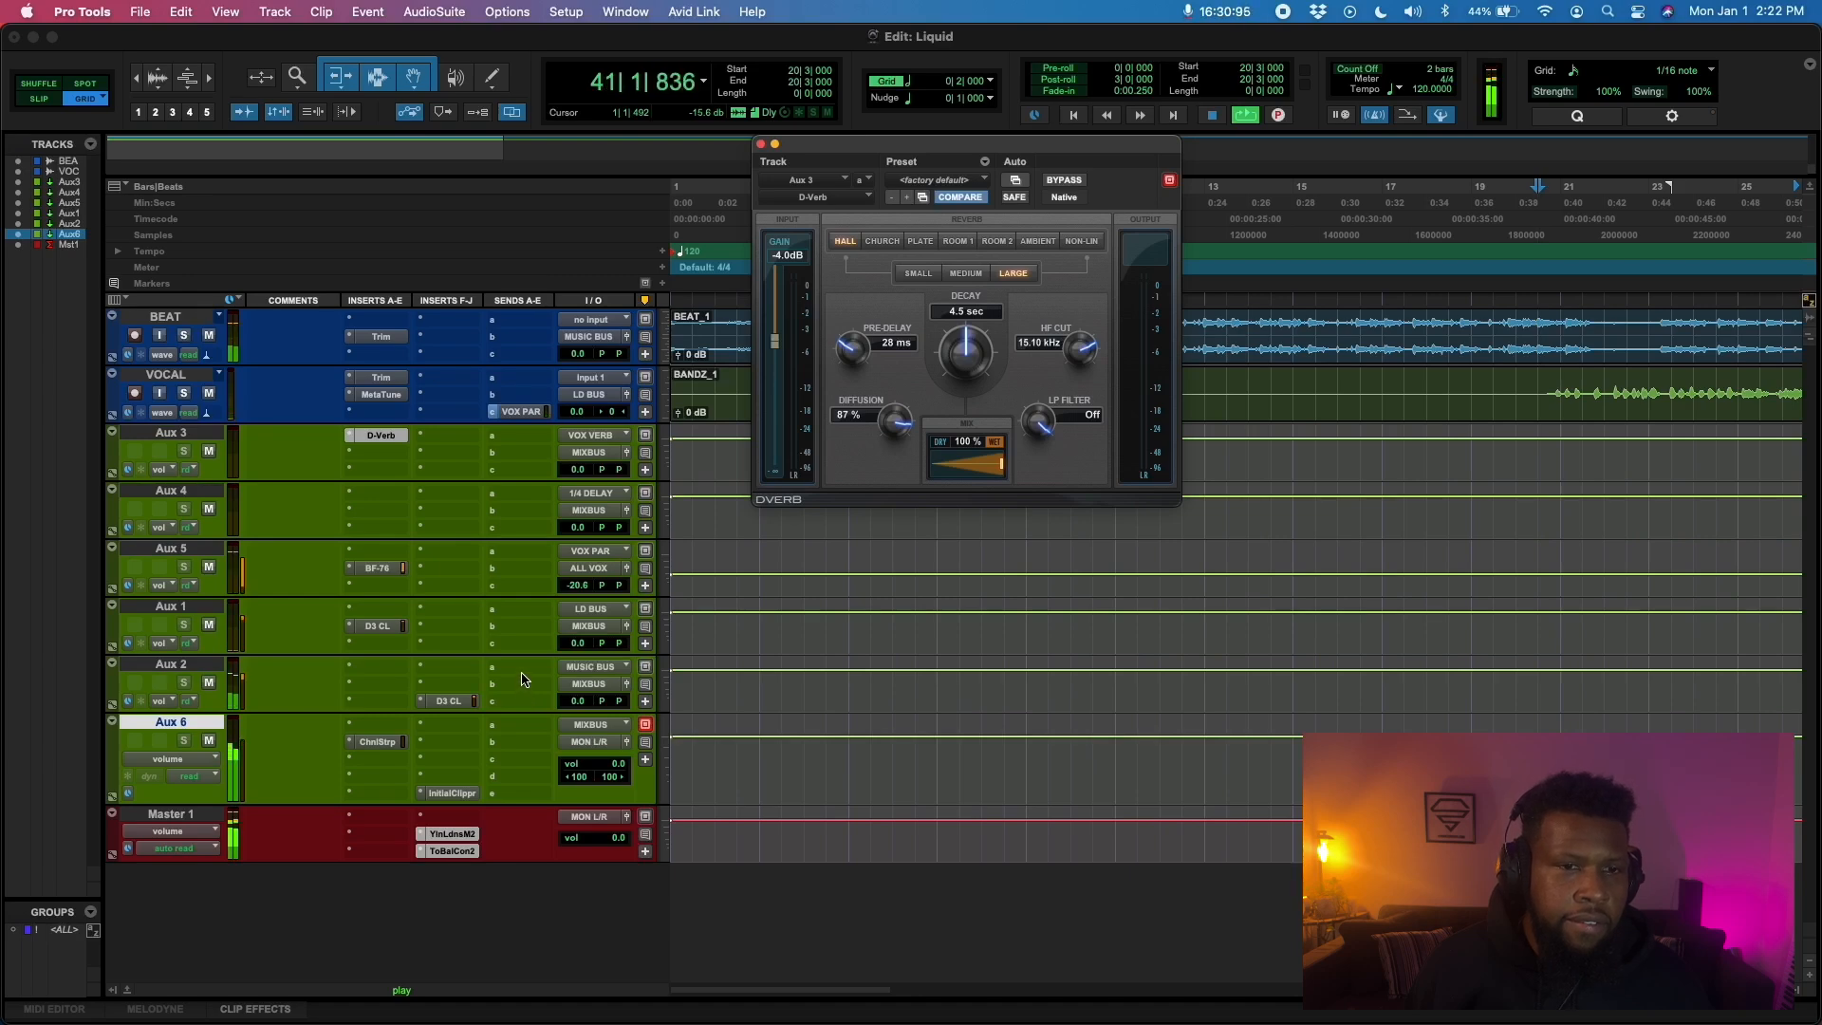
Add a send from Aux 1 to the VOX VERB bus and set its level to -11.8 dB
left_click(515, 615)
mouse_move(555, 626)
left_click(714, 315)
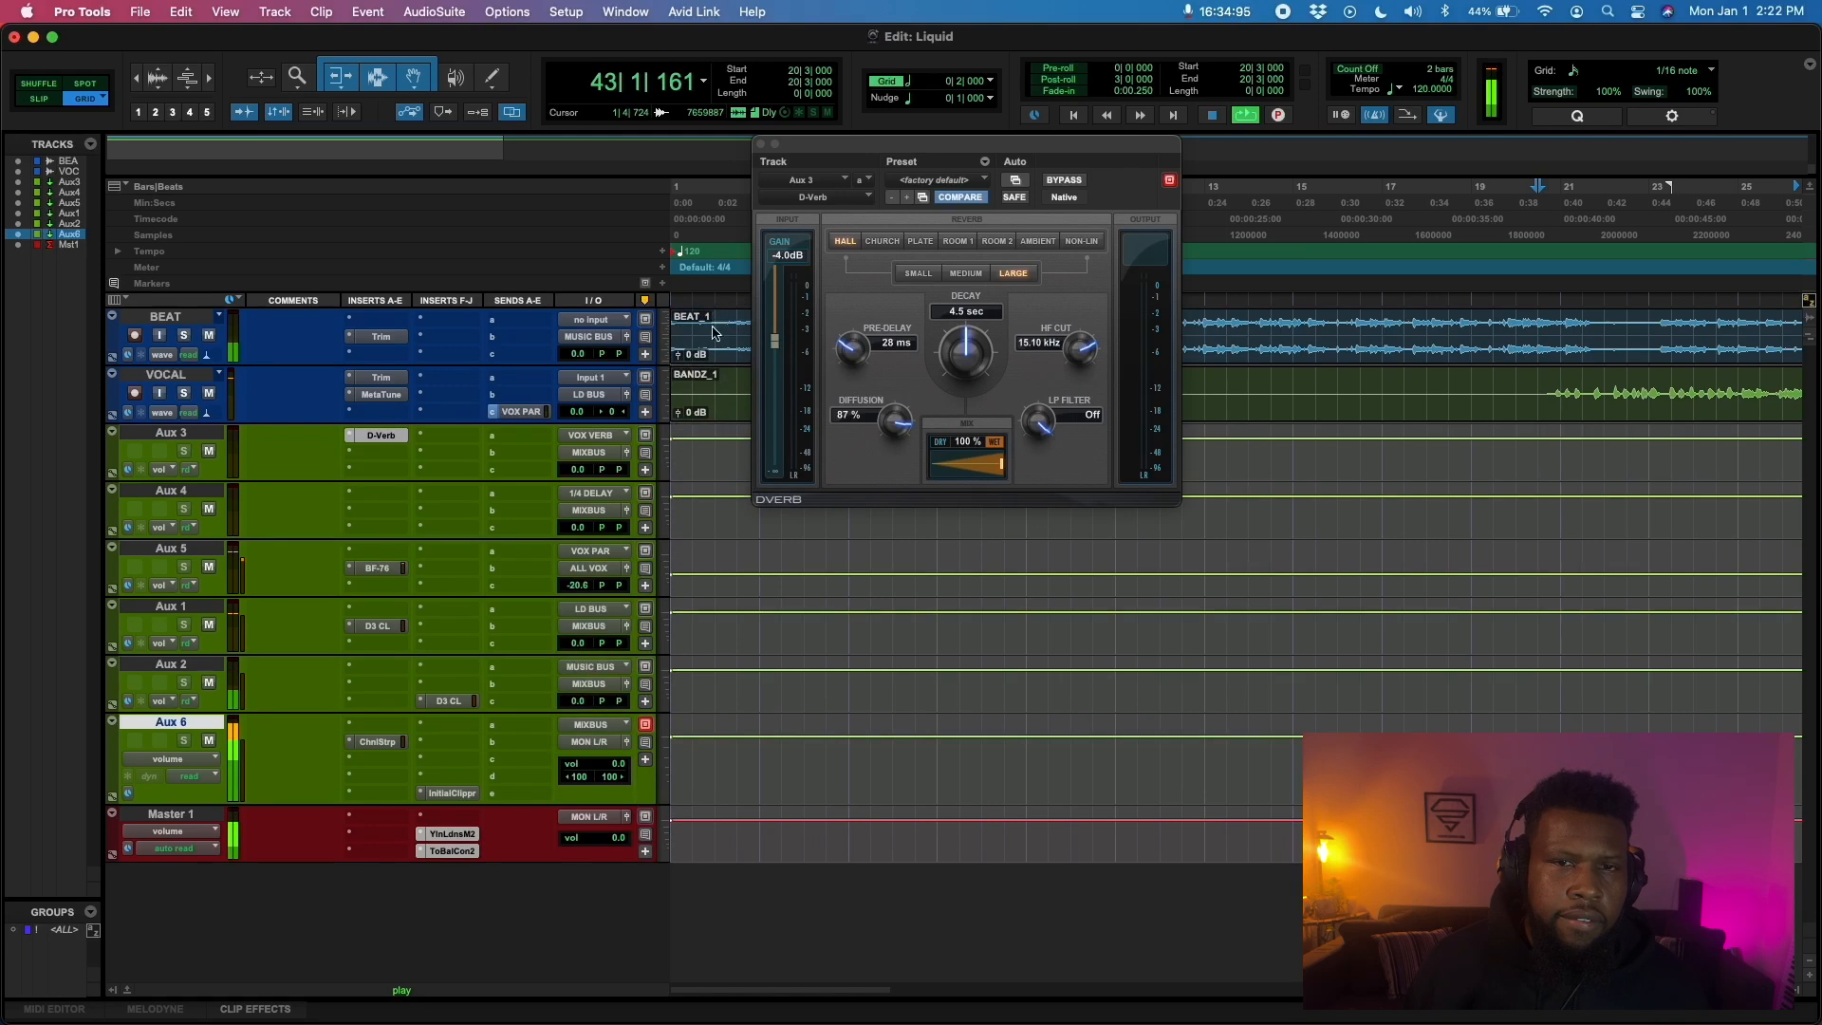
left_click_drag(1161, 660, 1160, 550)
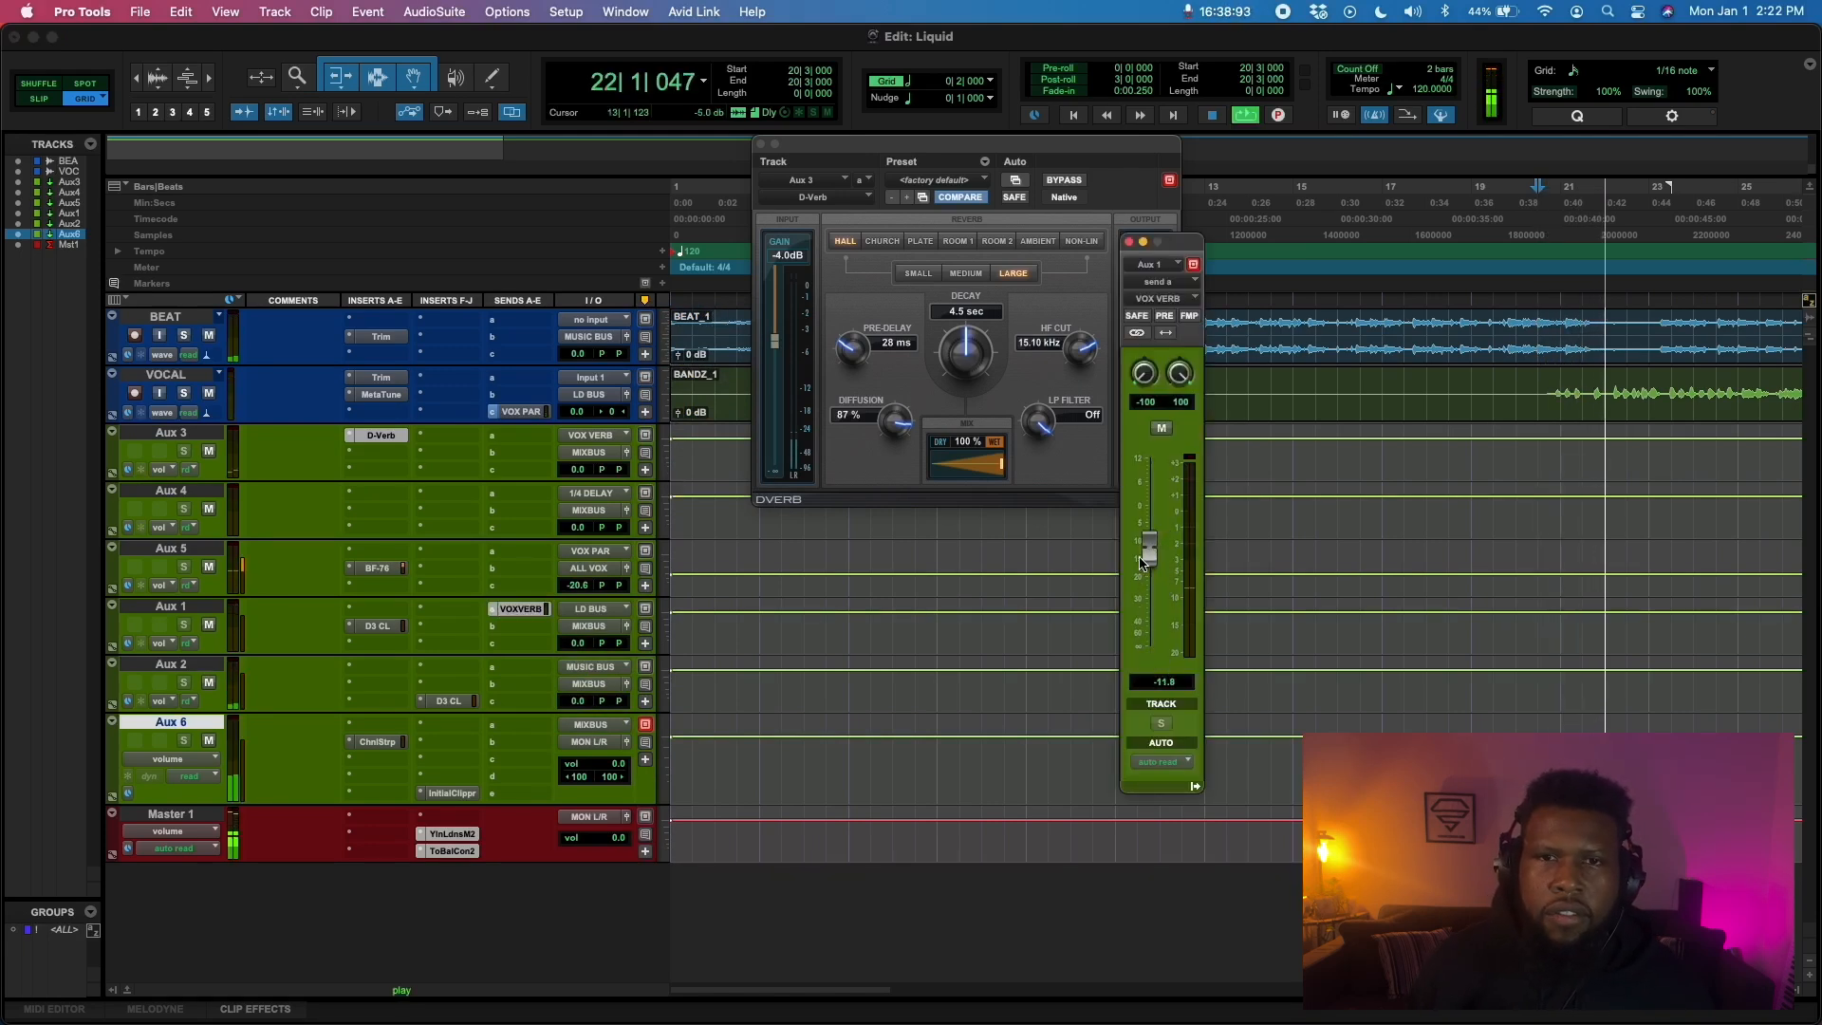
Set D-Verb to medium size, 1.6 sec decay and 33 ms pre-delay, and lower Aux 1's VOX VERB send to -14.5 dB
left_click(966, 273)
left_click_drag(975, 358, 970, 412)
left_click_drag(847, 353, 847, 341)
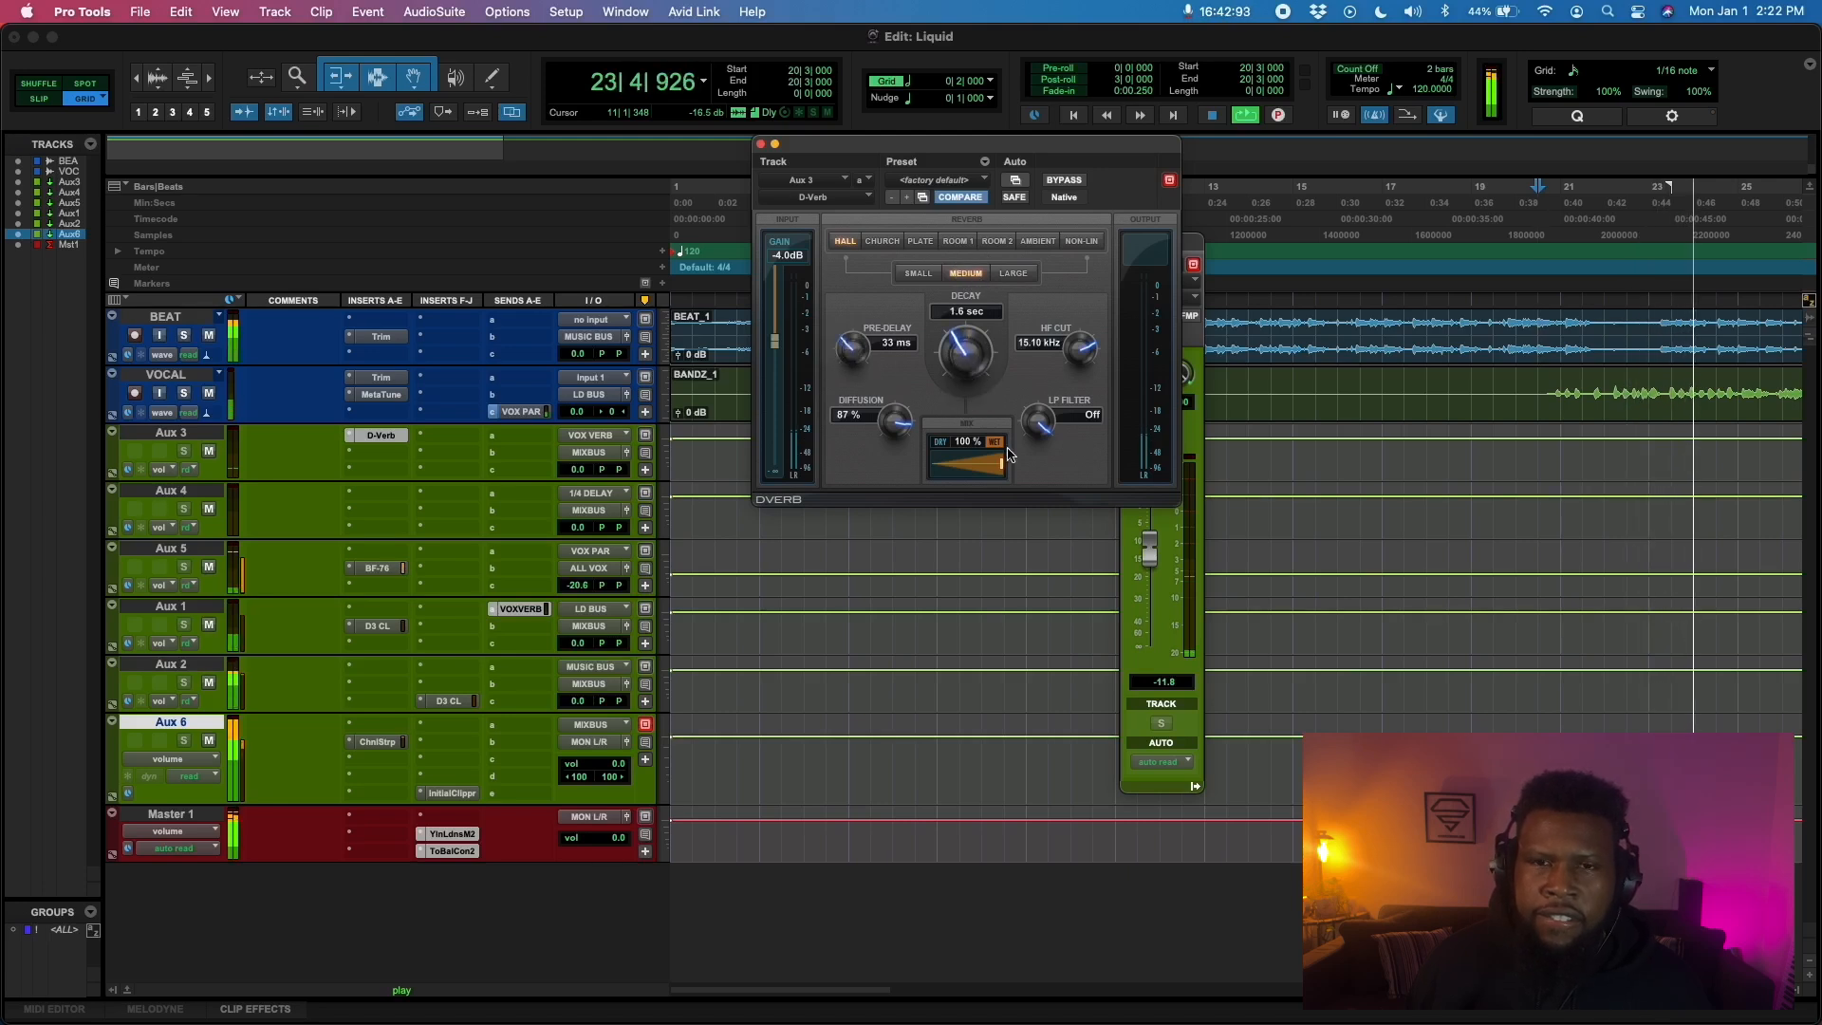
left_click_drag(1150, 556, 1150, 572)
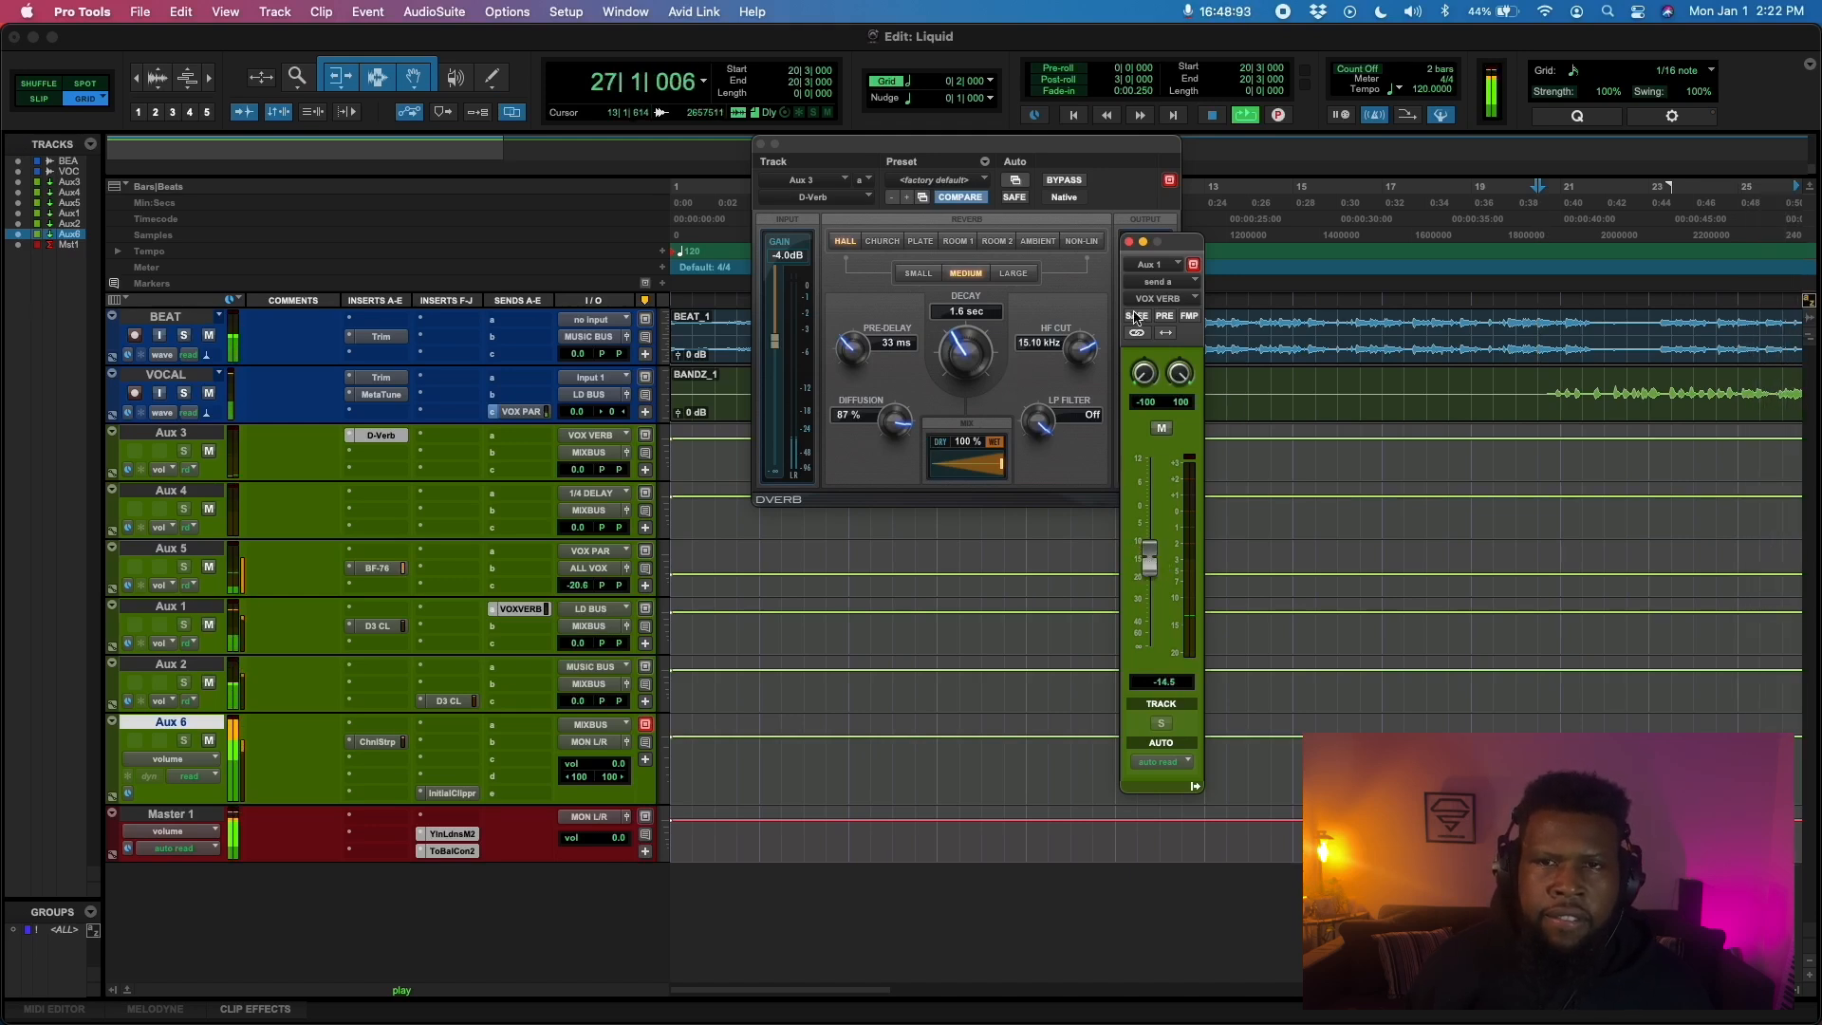
left_click(1129, 243)
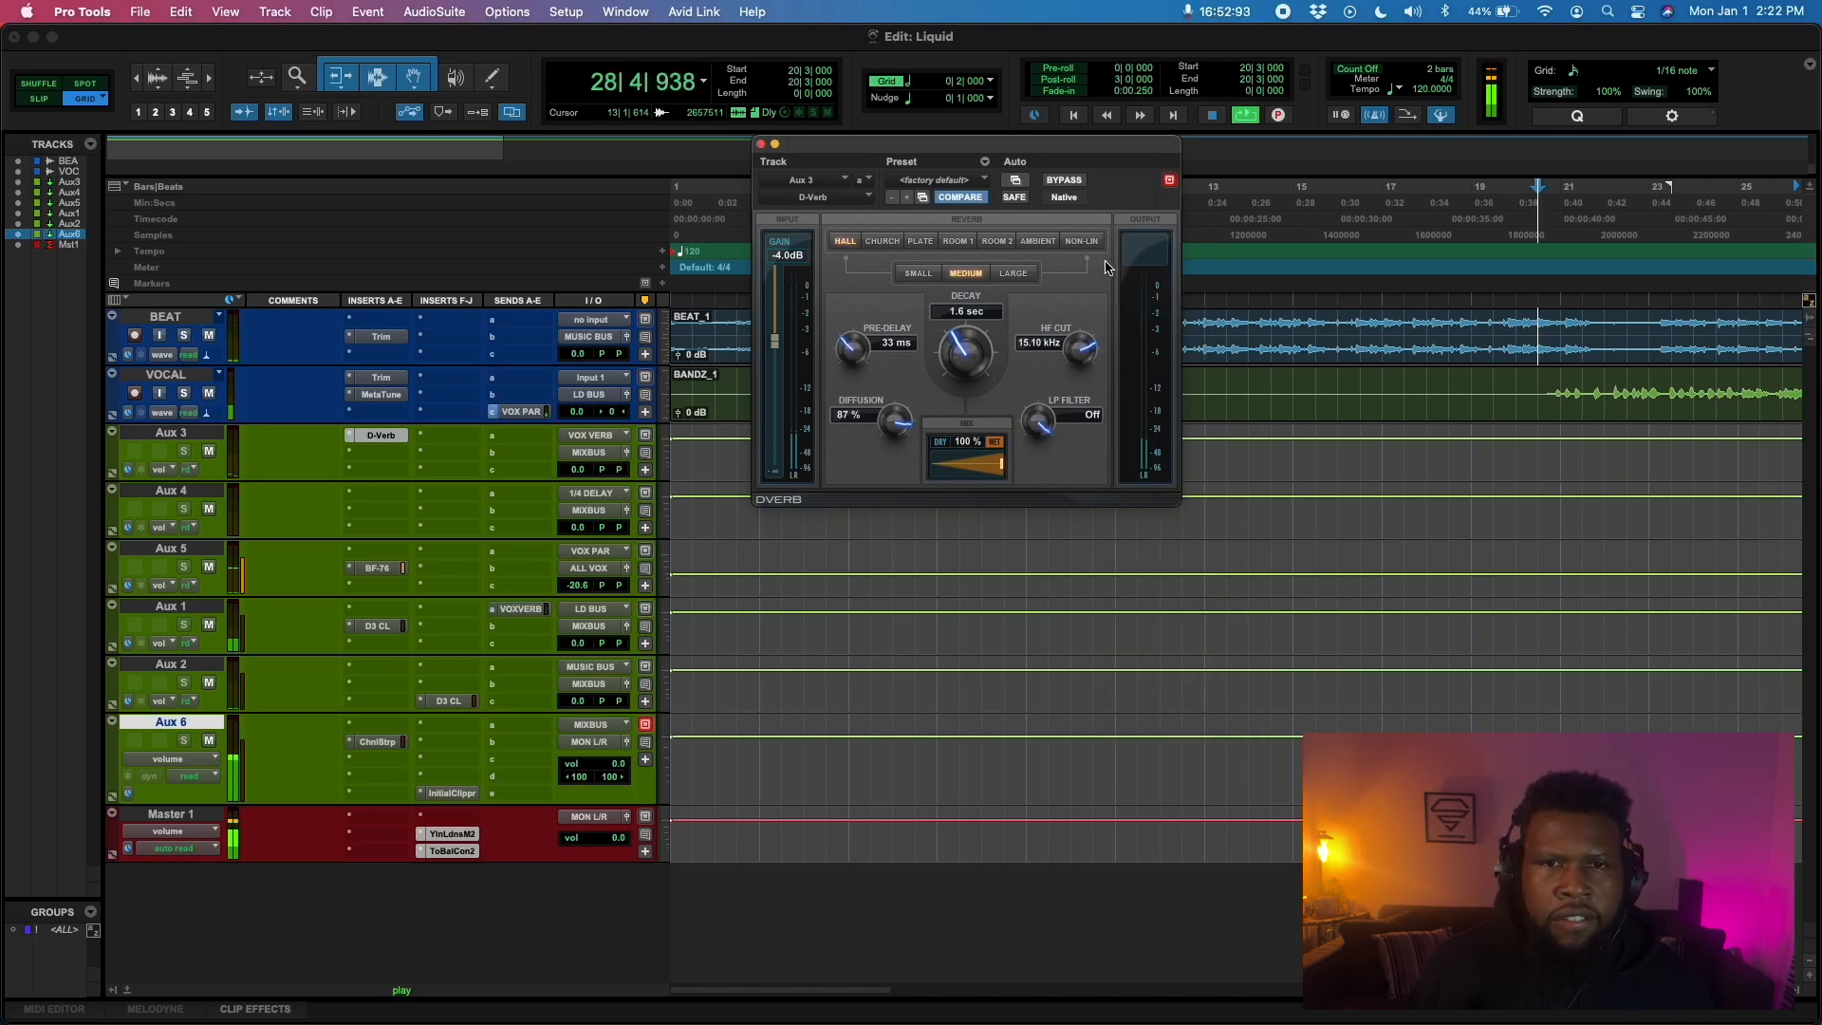
Set D-Verb's decay to 2.5 sec and its pre-delay to 27 ms, then stop playback
left_click_drag(971, 372, 972, 357)
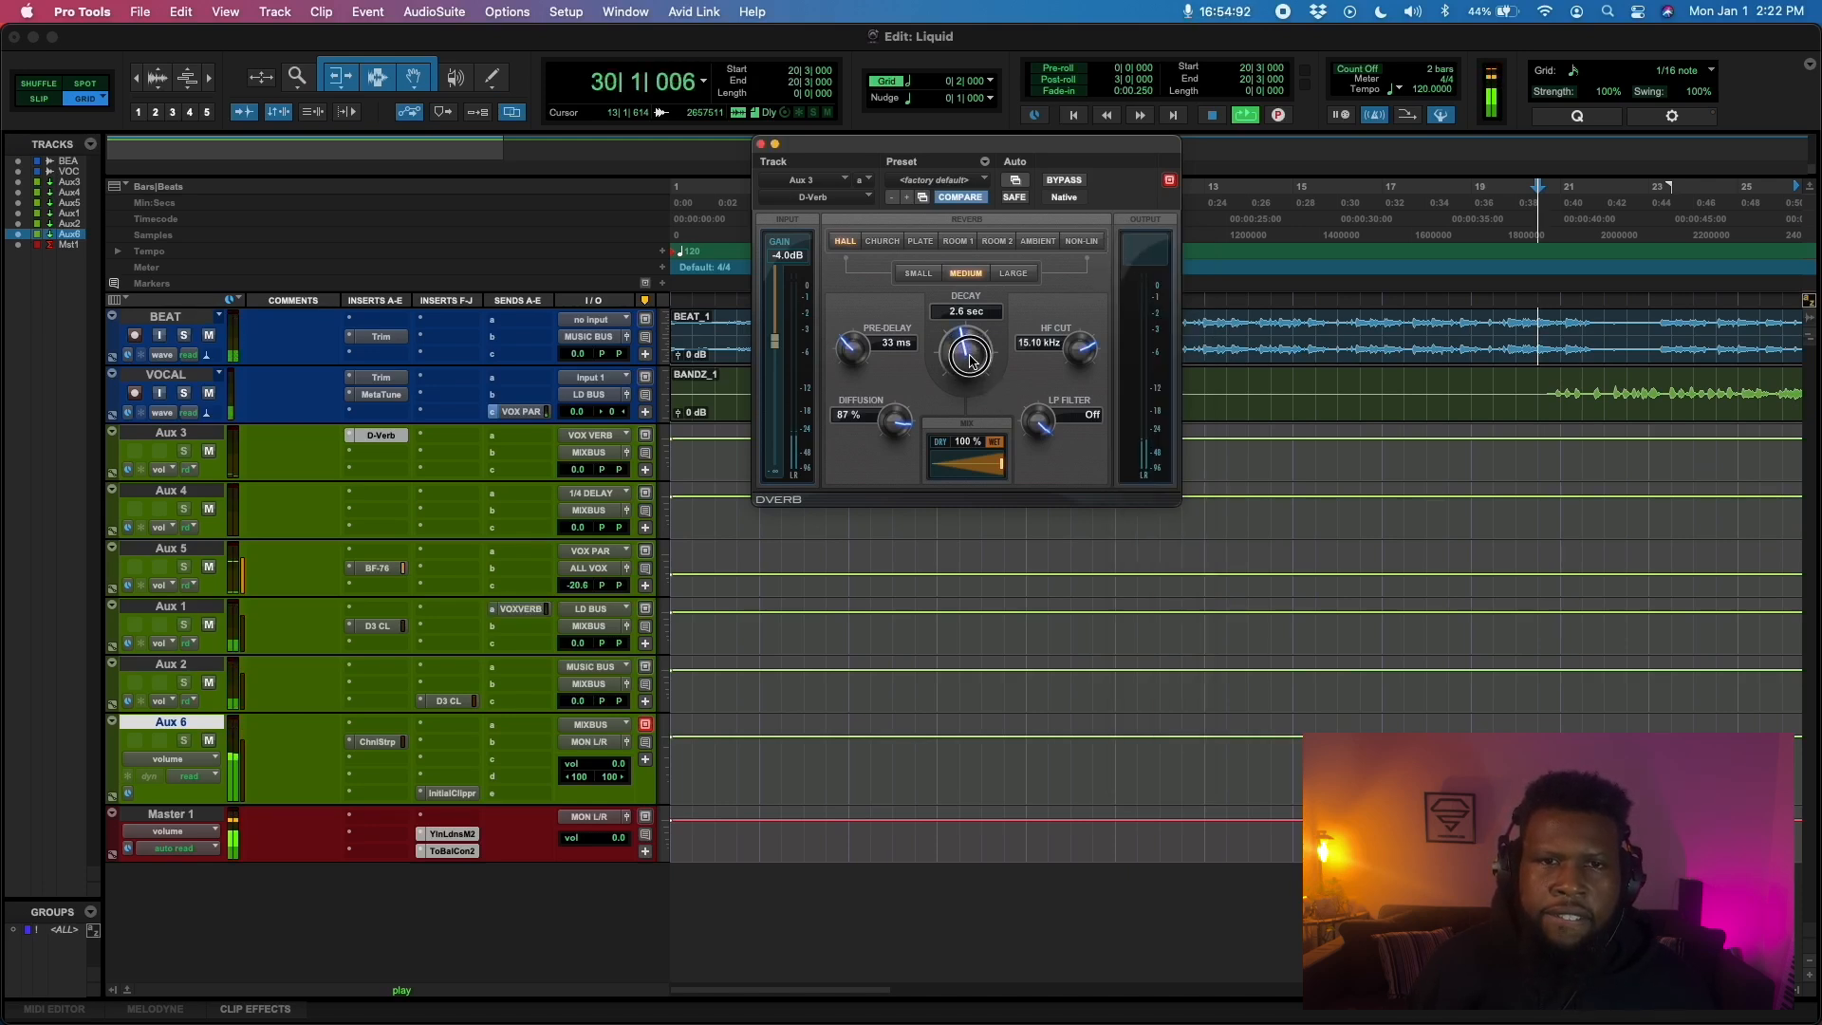
left_click_drag(852, 350, 849, 377)
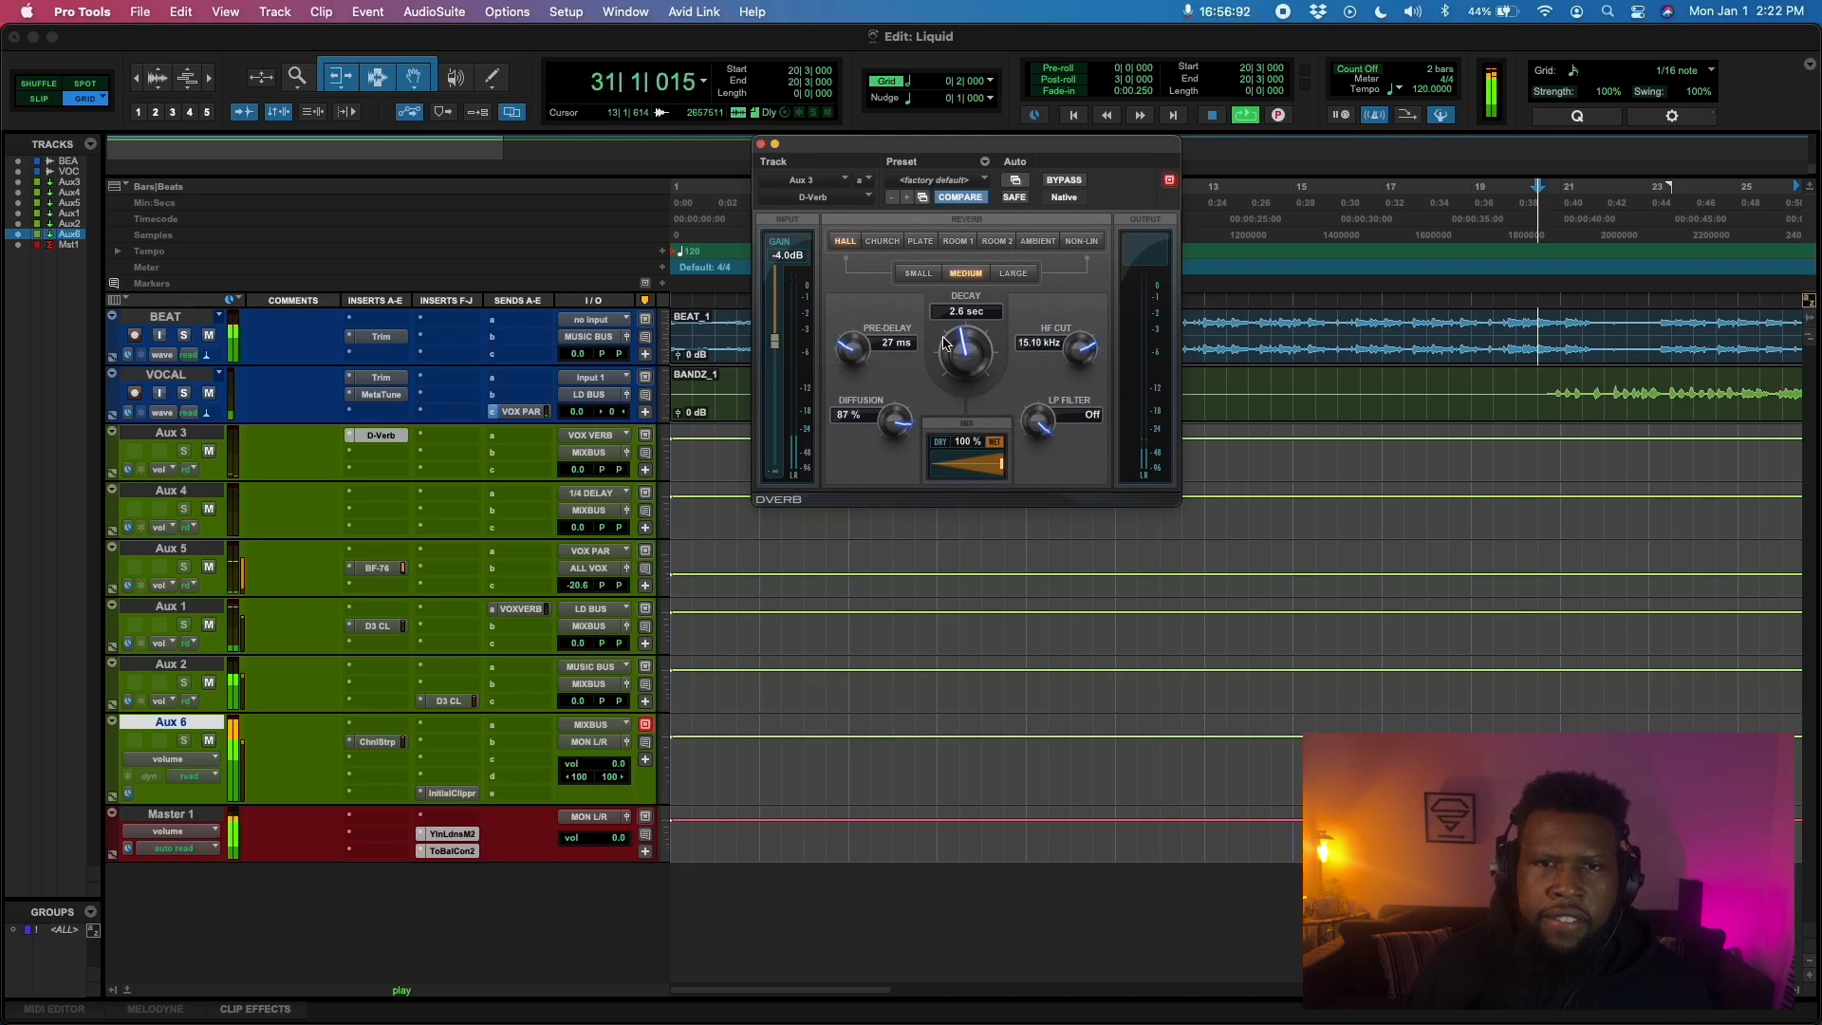
left_click_drag(956, 354, 983, 344)
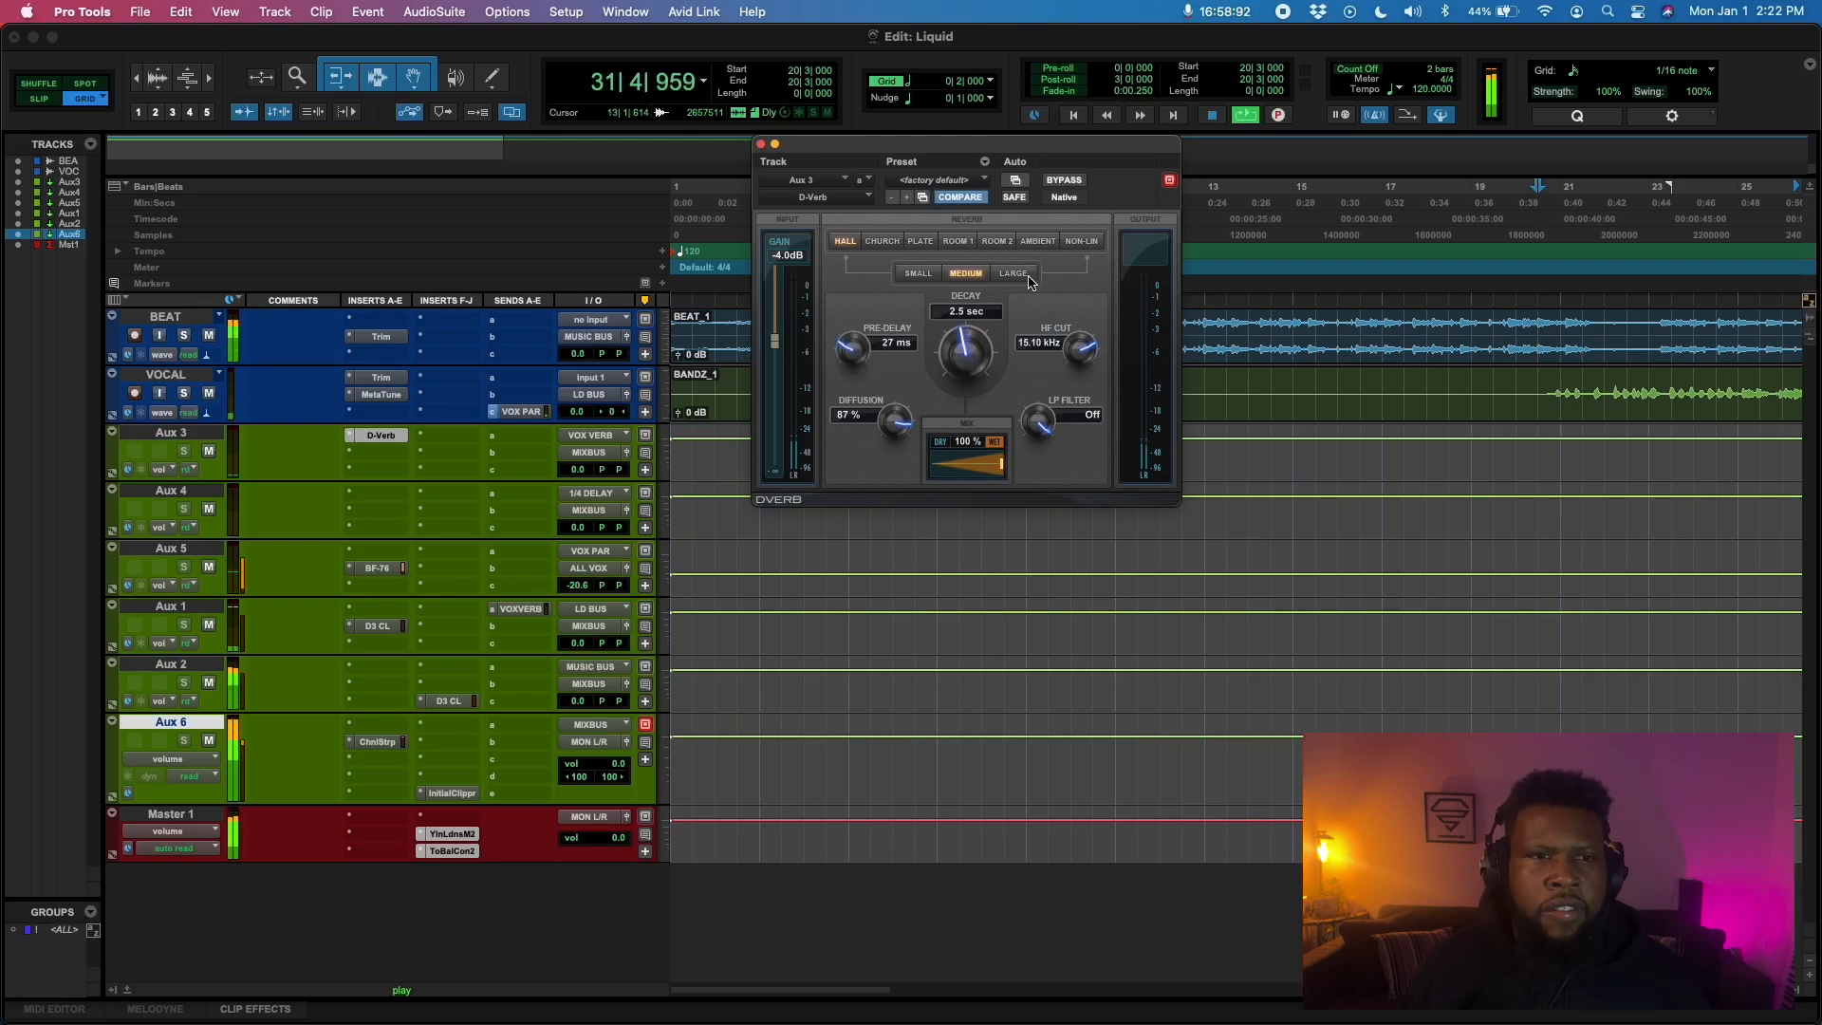
key("space")
Insert the stereo EQ3 7-Band on Aux 3 directly after D-Verb
left_click(383, 456)
mouse_move(383, 459)
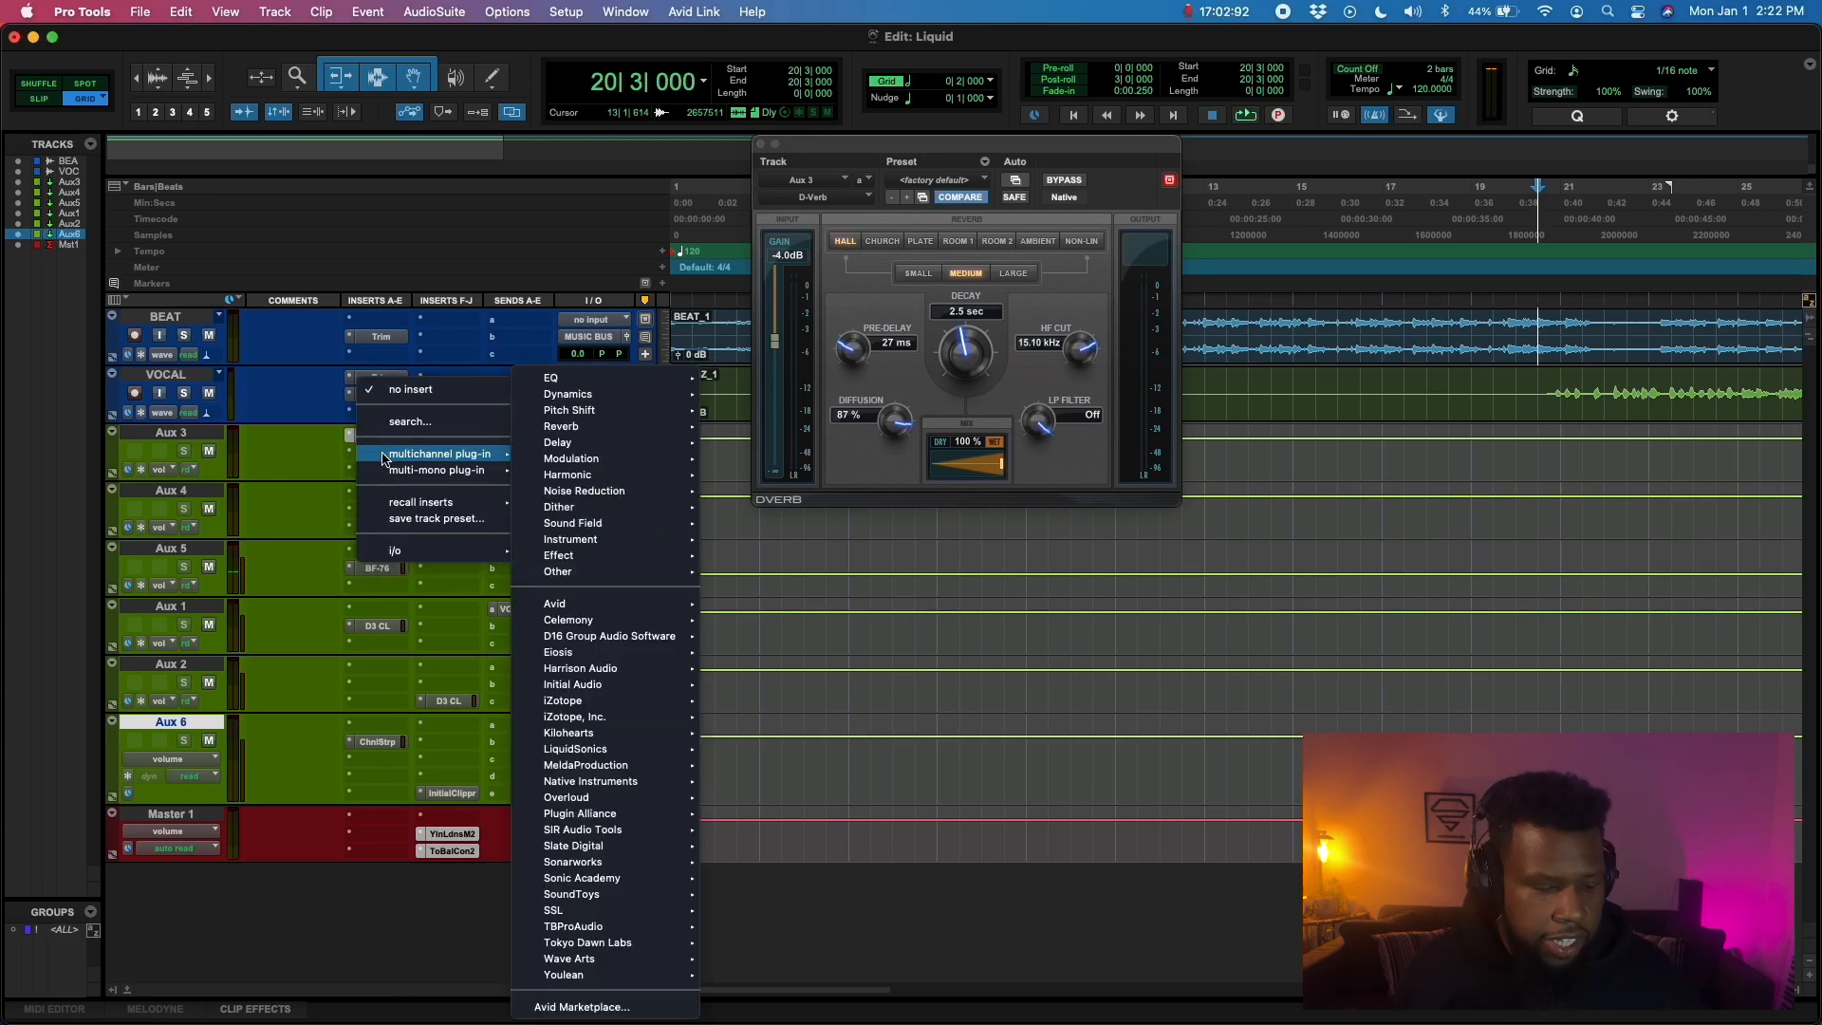
type("i")
key("BackSpace")
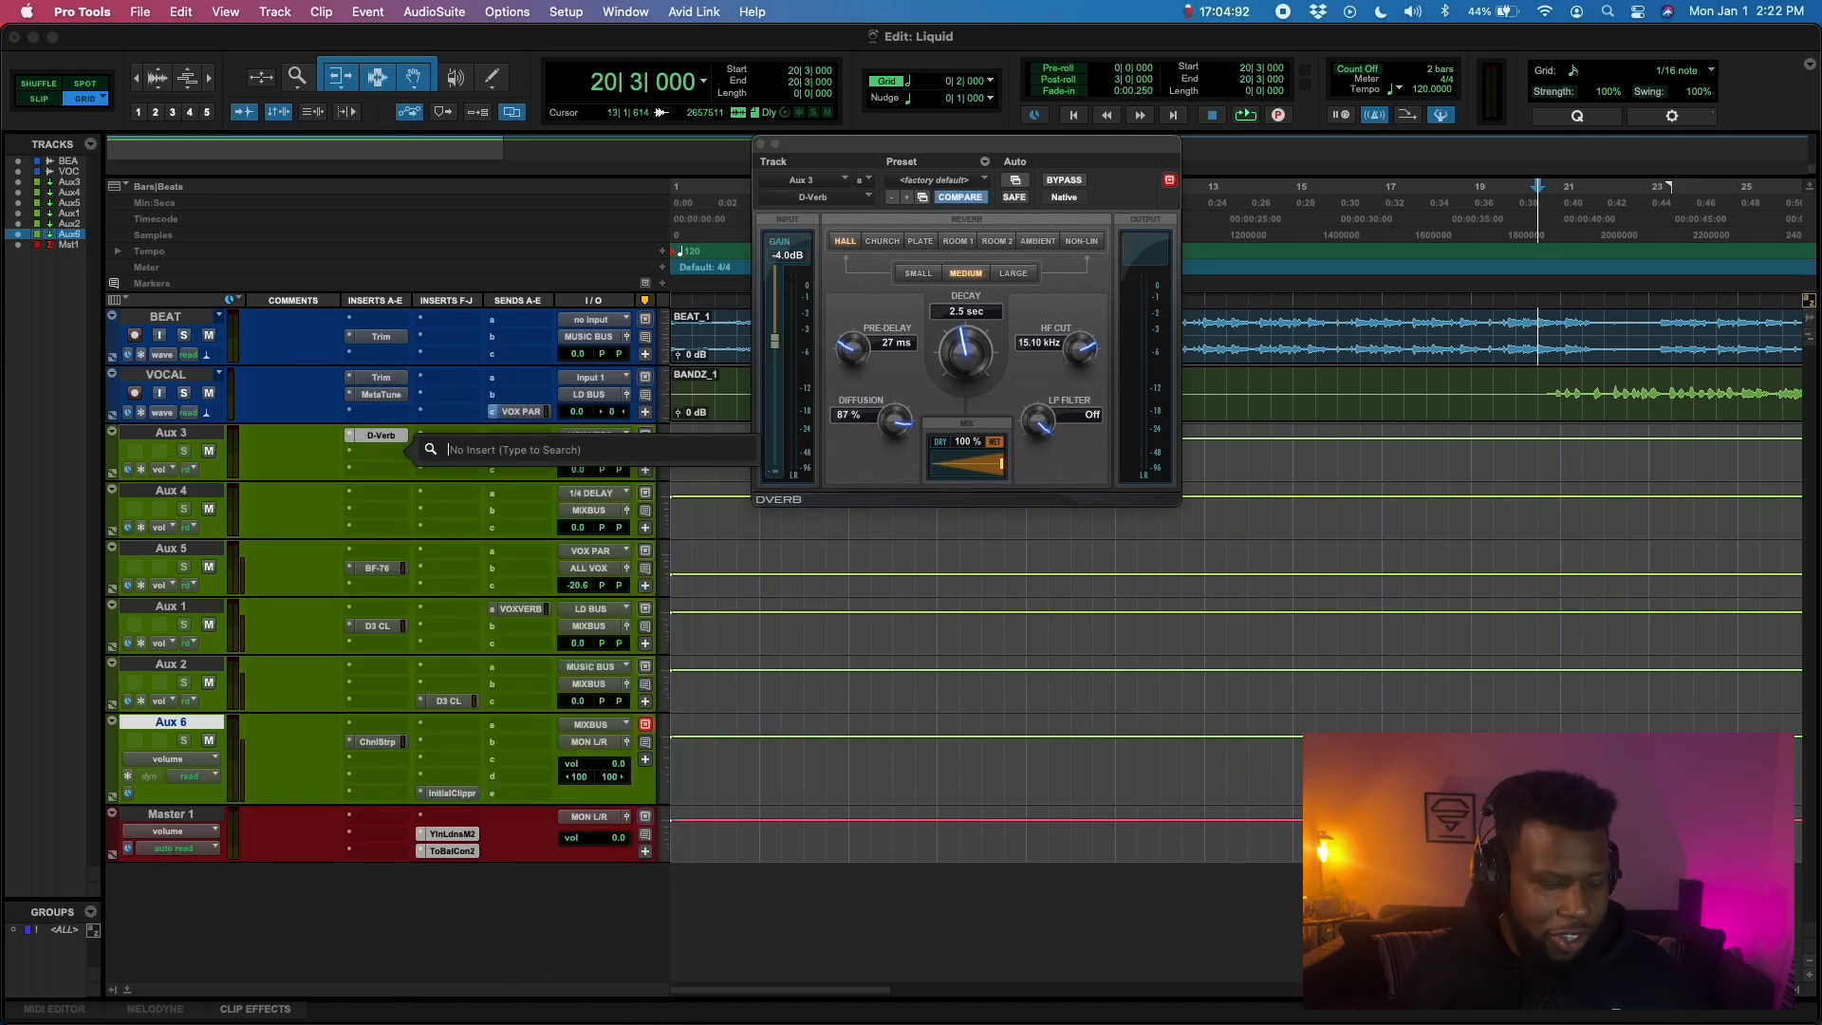
type("eq")
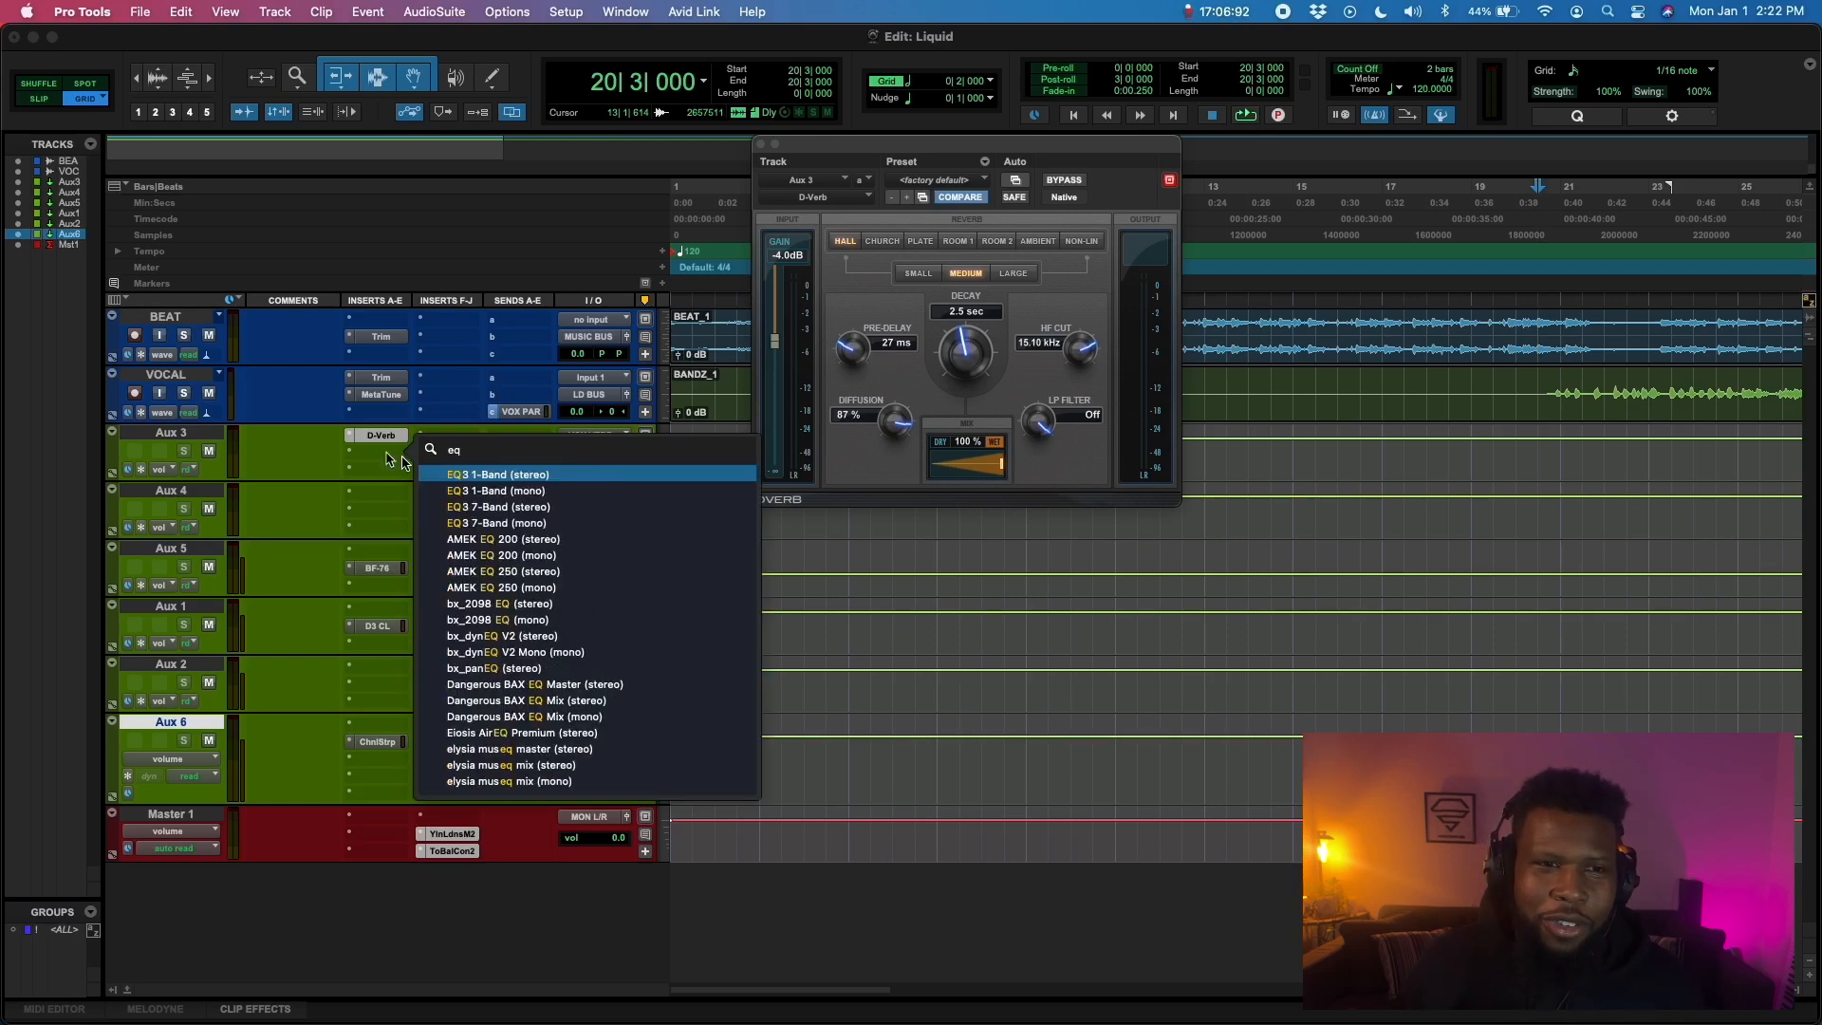
left_click(509, 506)
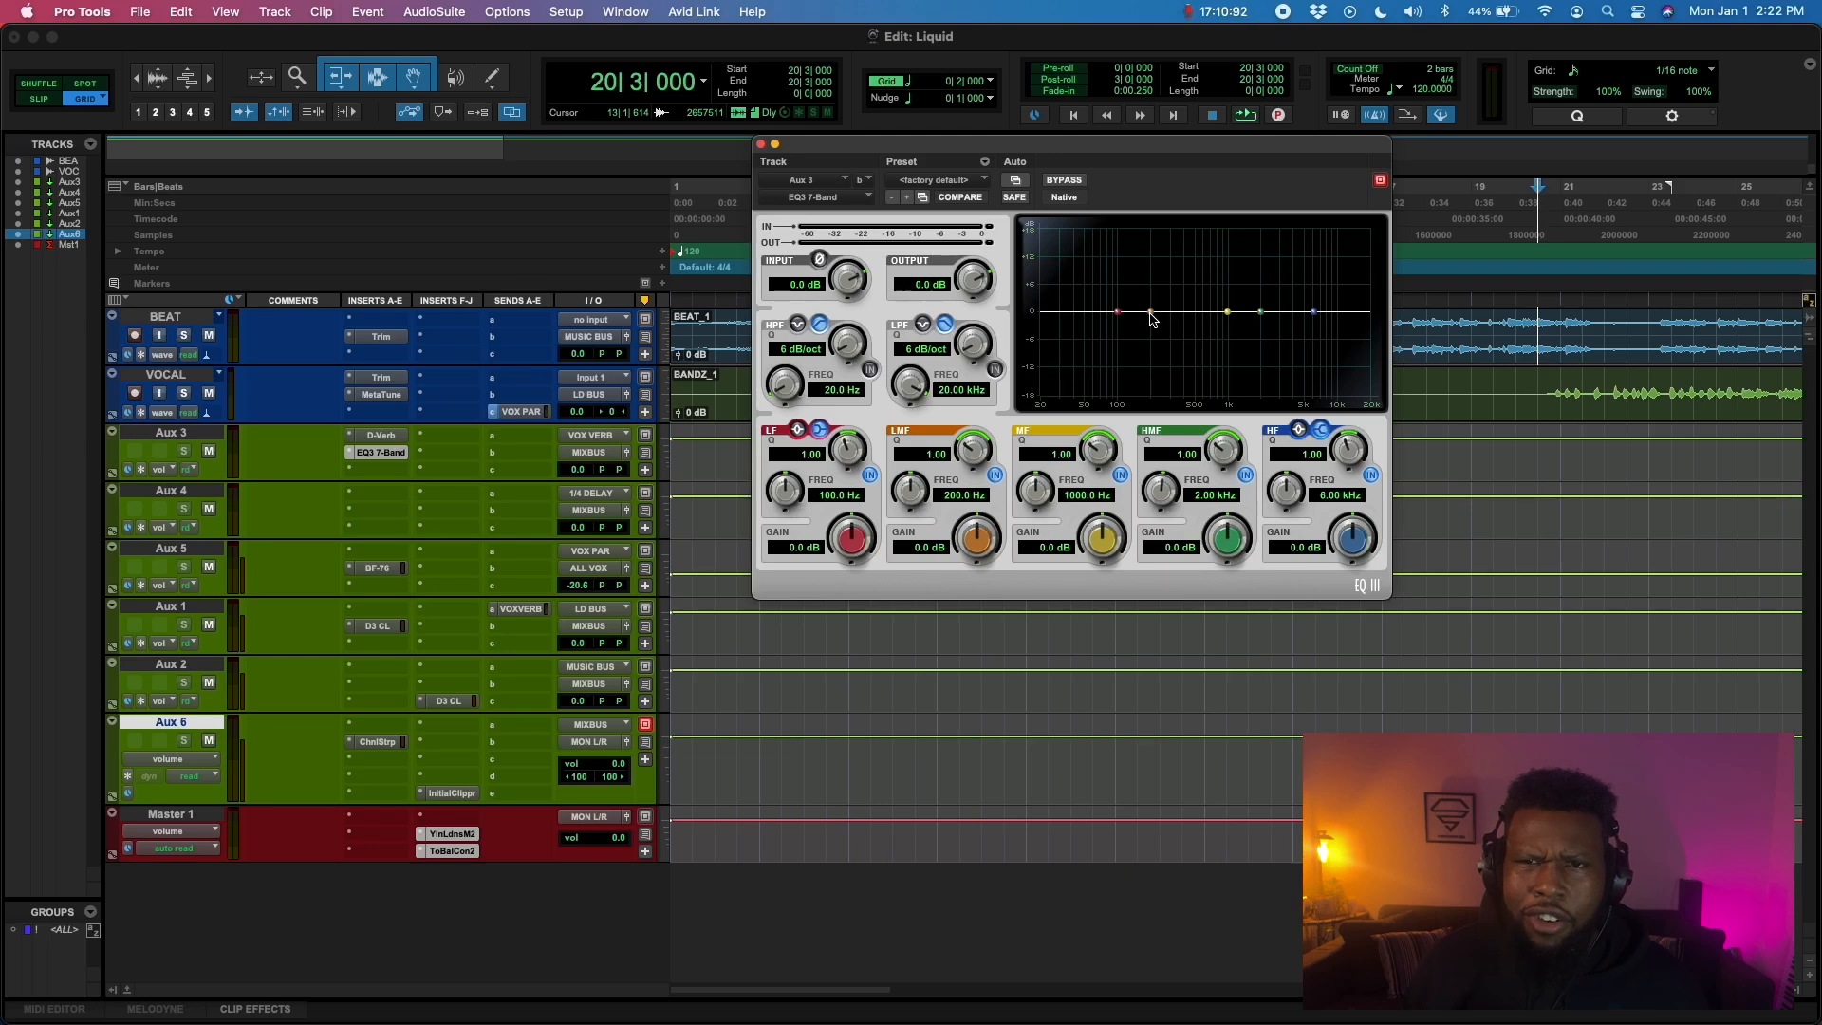
While auditioning the reverb, set the EQ's low-mid band to 479 Hz with a gain of -3.3 dB
key("space")
left_click_drag(1151, 313, 1194, 250)
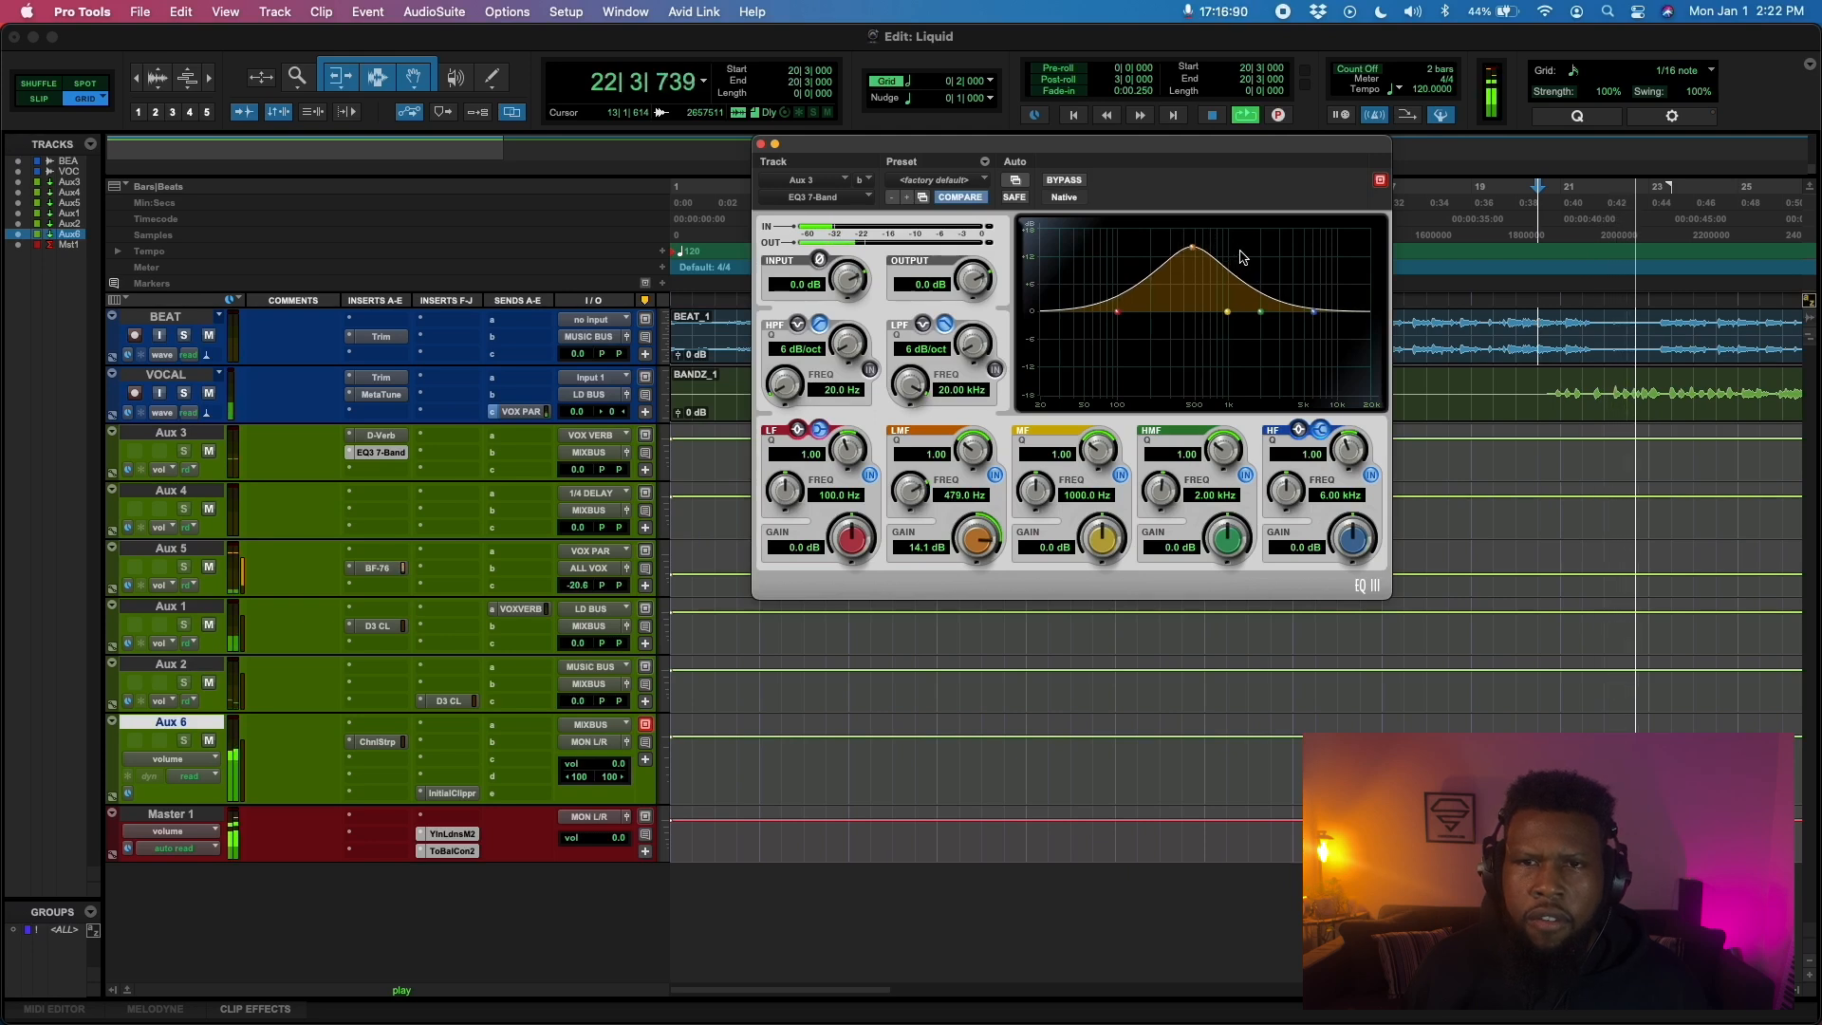
key("space")
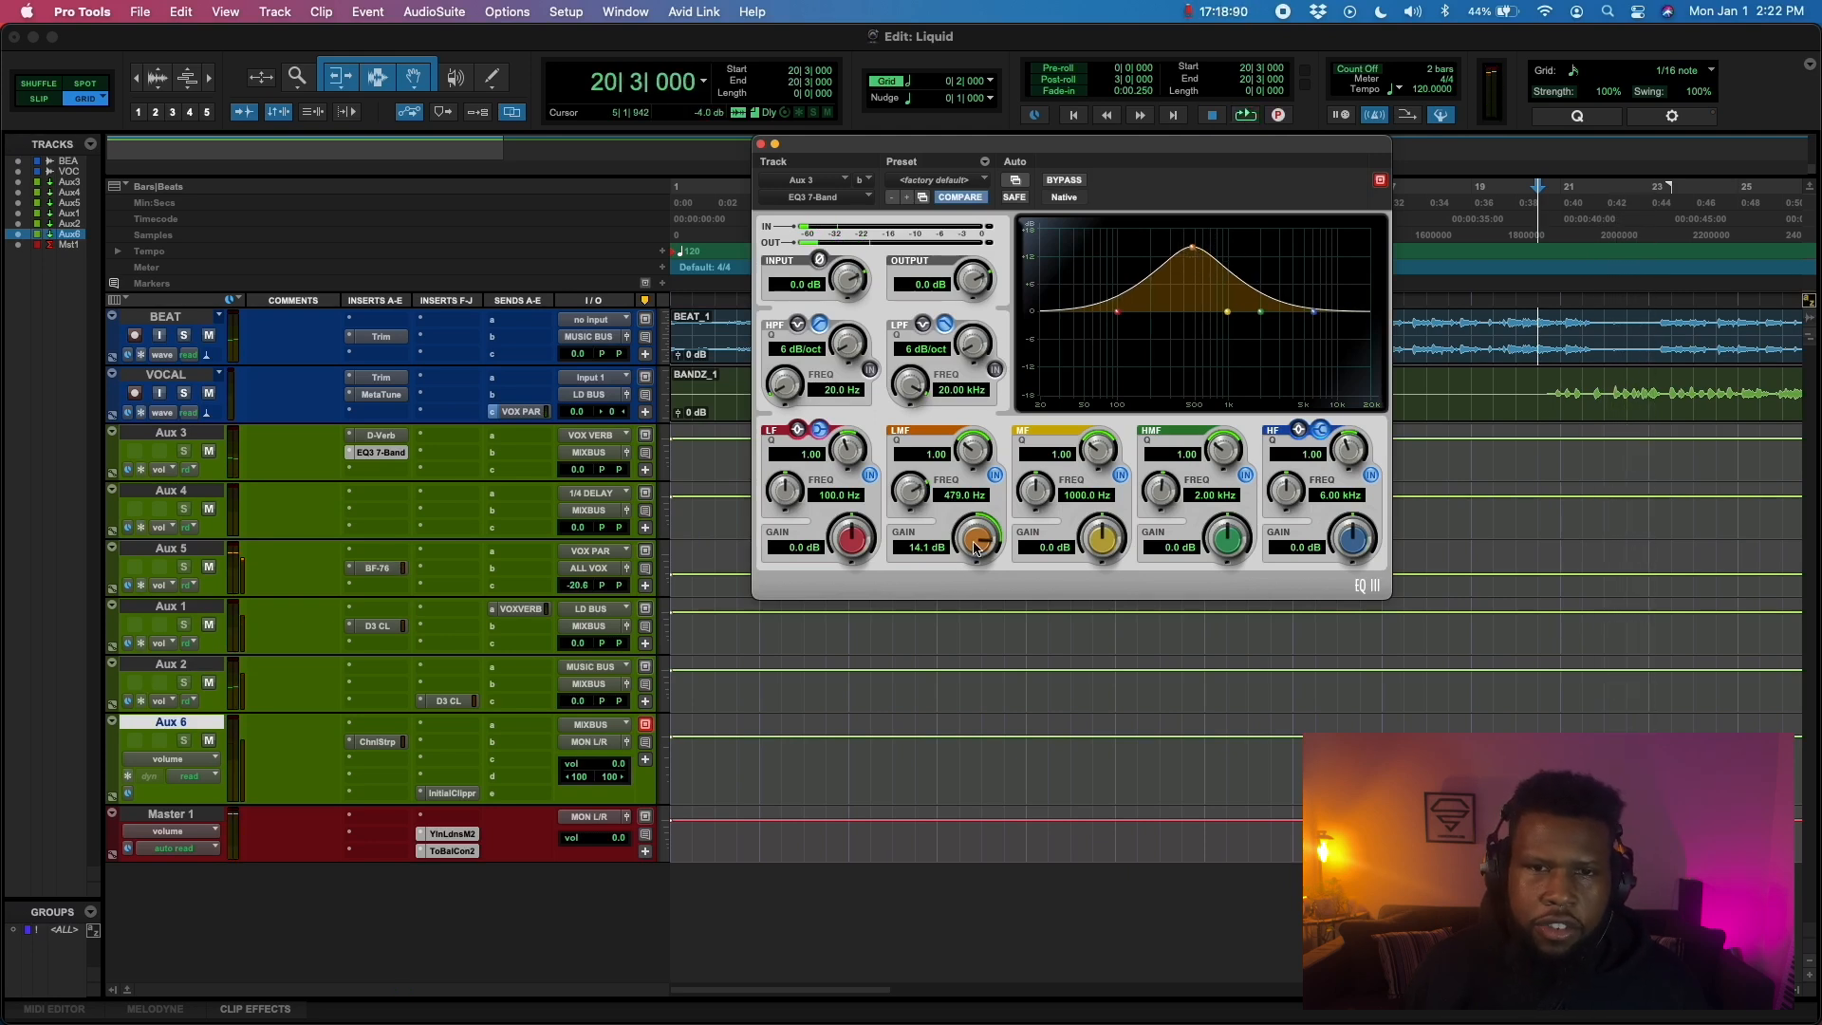
left_click_drag(970, 539, 963, 602)
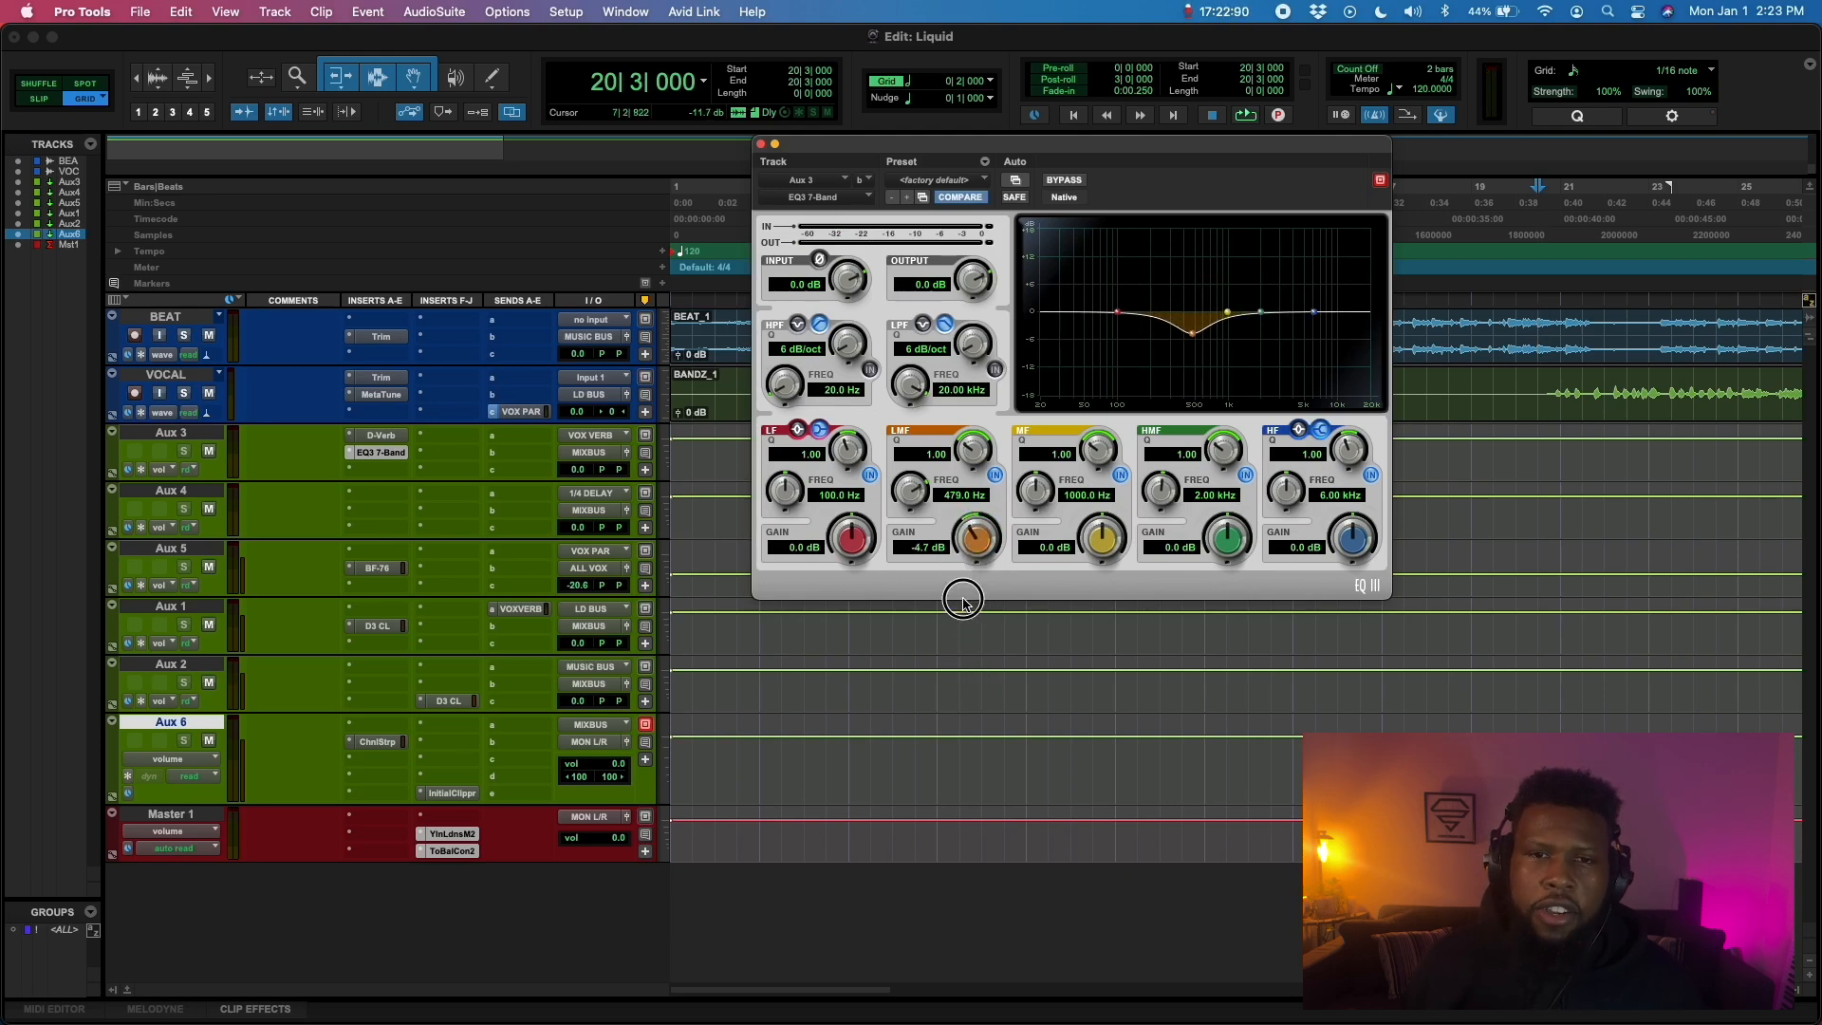
key("space")
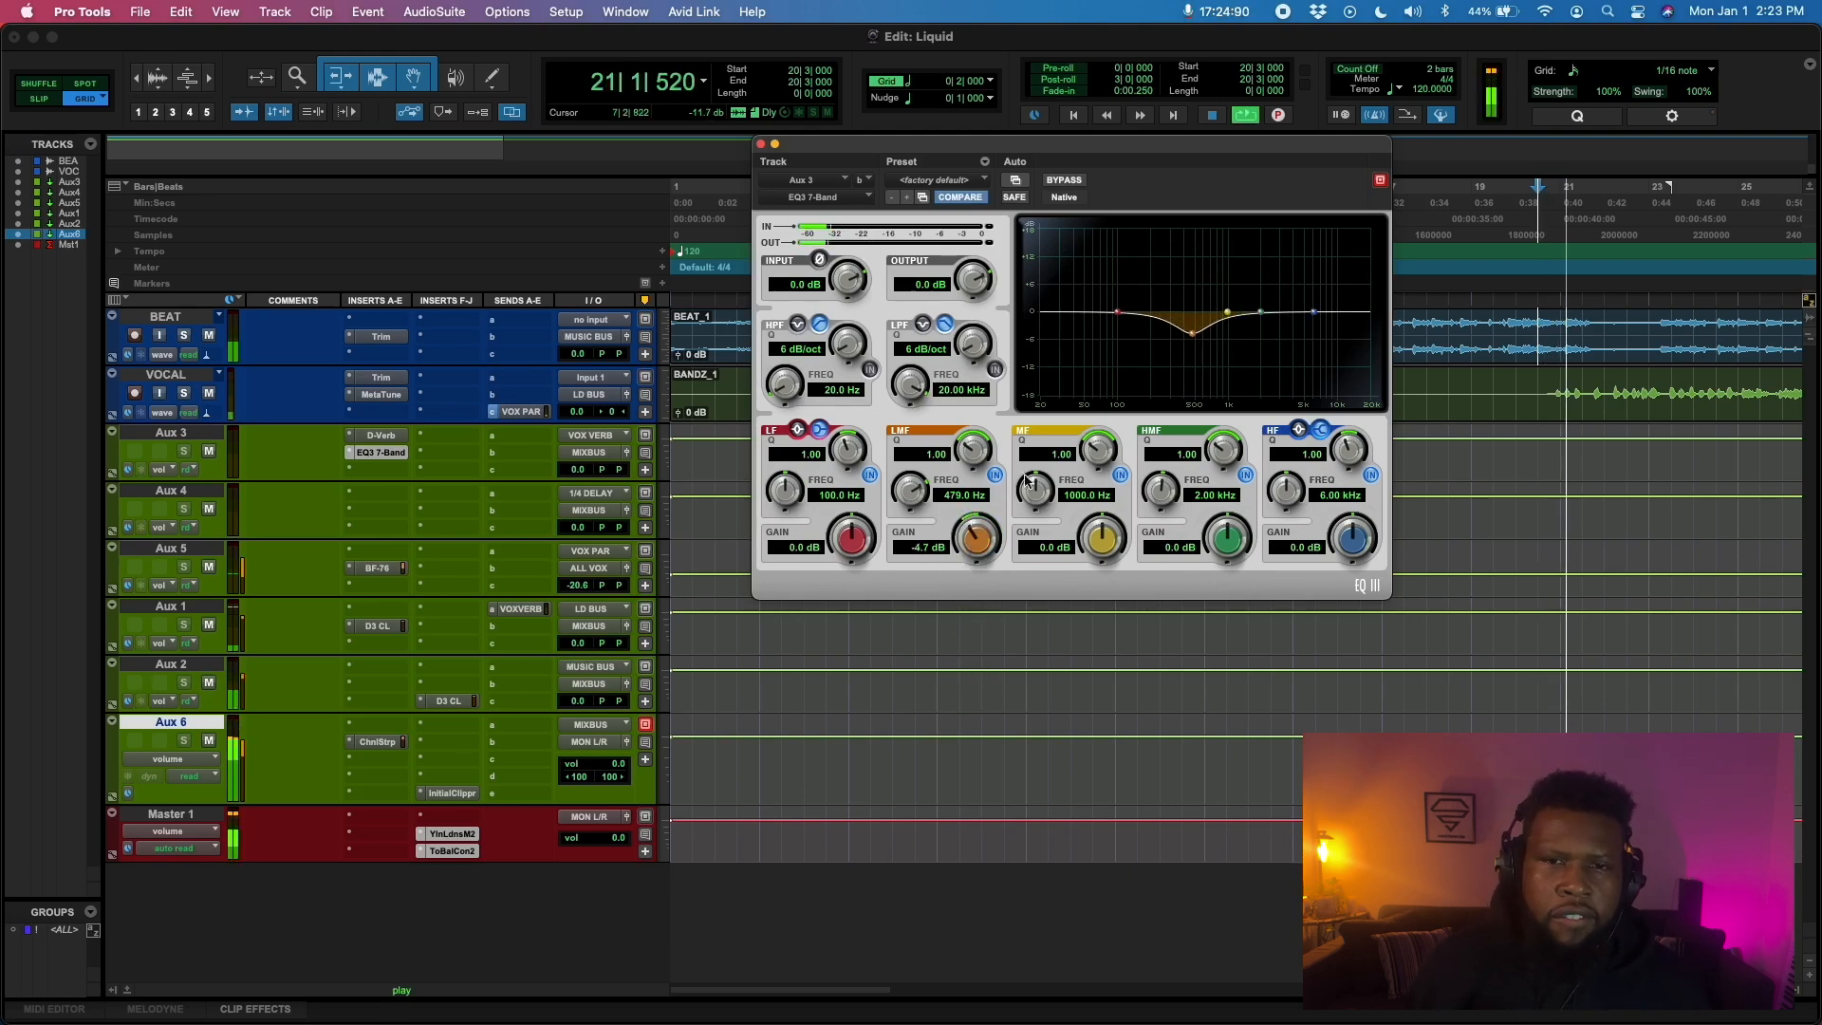
left_click_drag(978, 550, 974, 537)
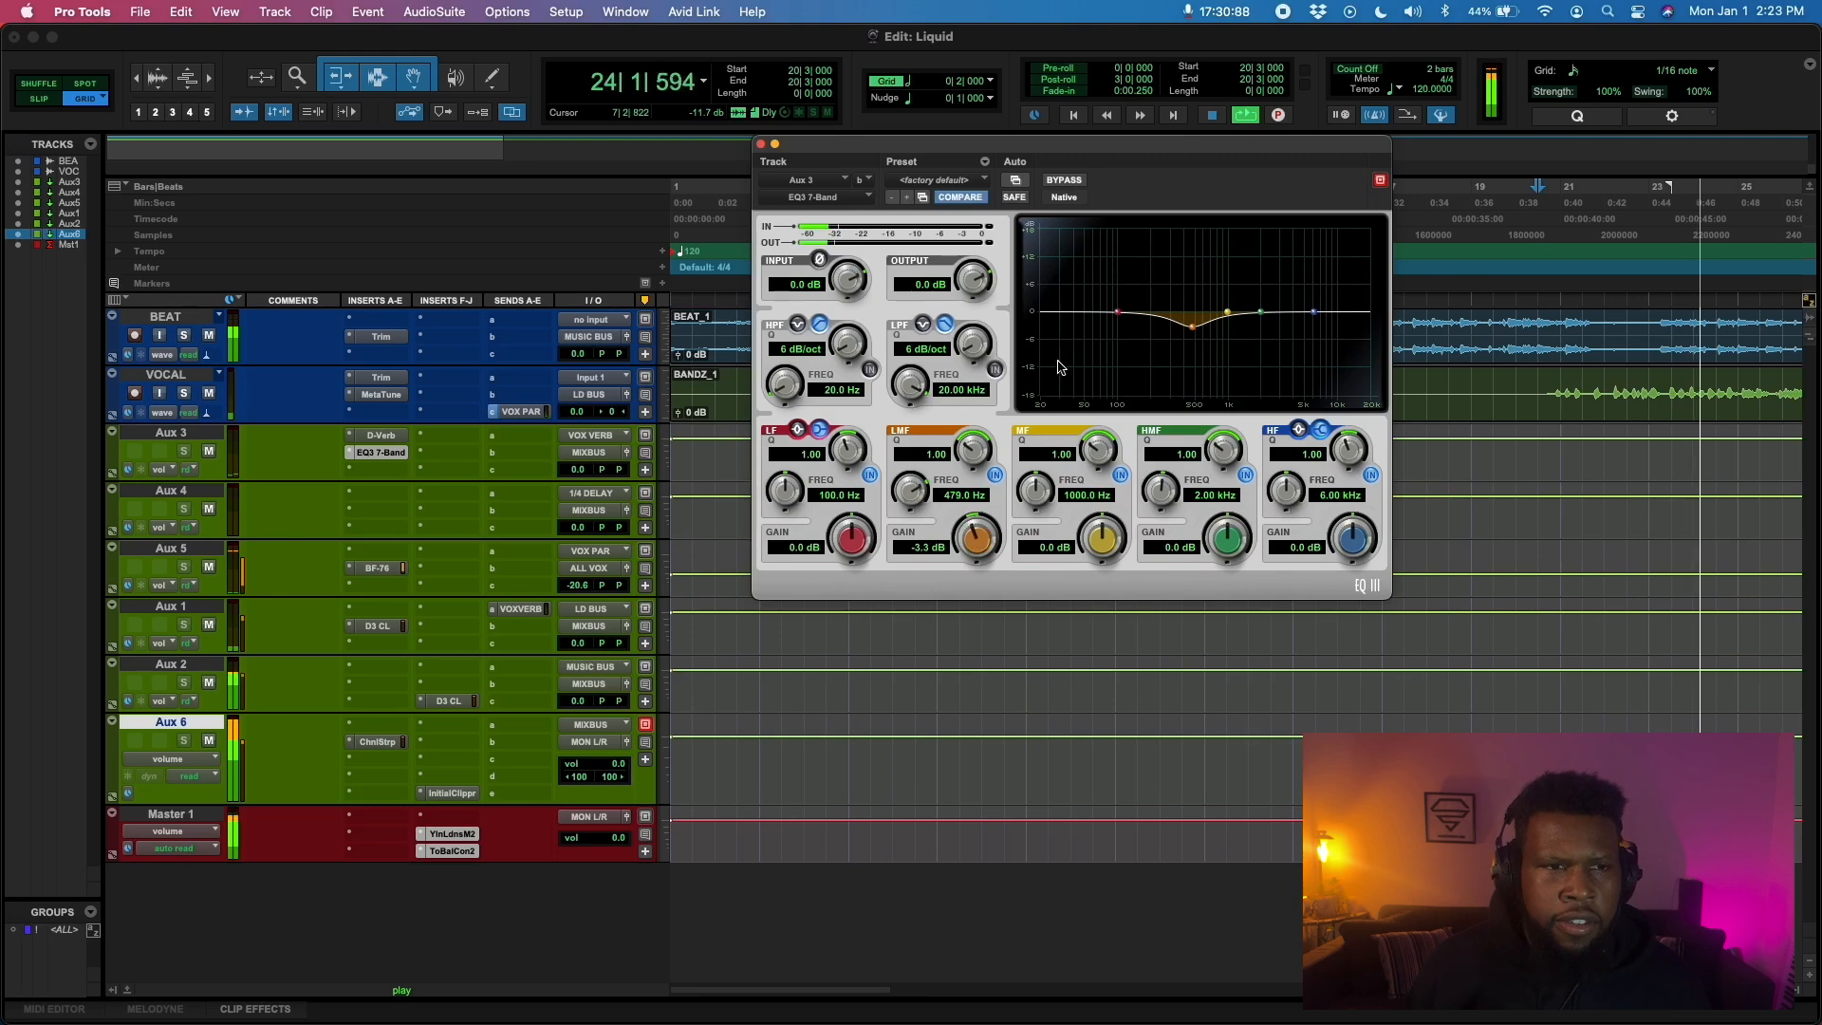
Reopen D-Verb on Aux 3, set its decay to 3.8 sec and pre-delay to 31 ms, and close it
left_click(381, 438)
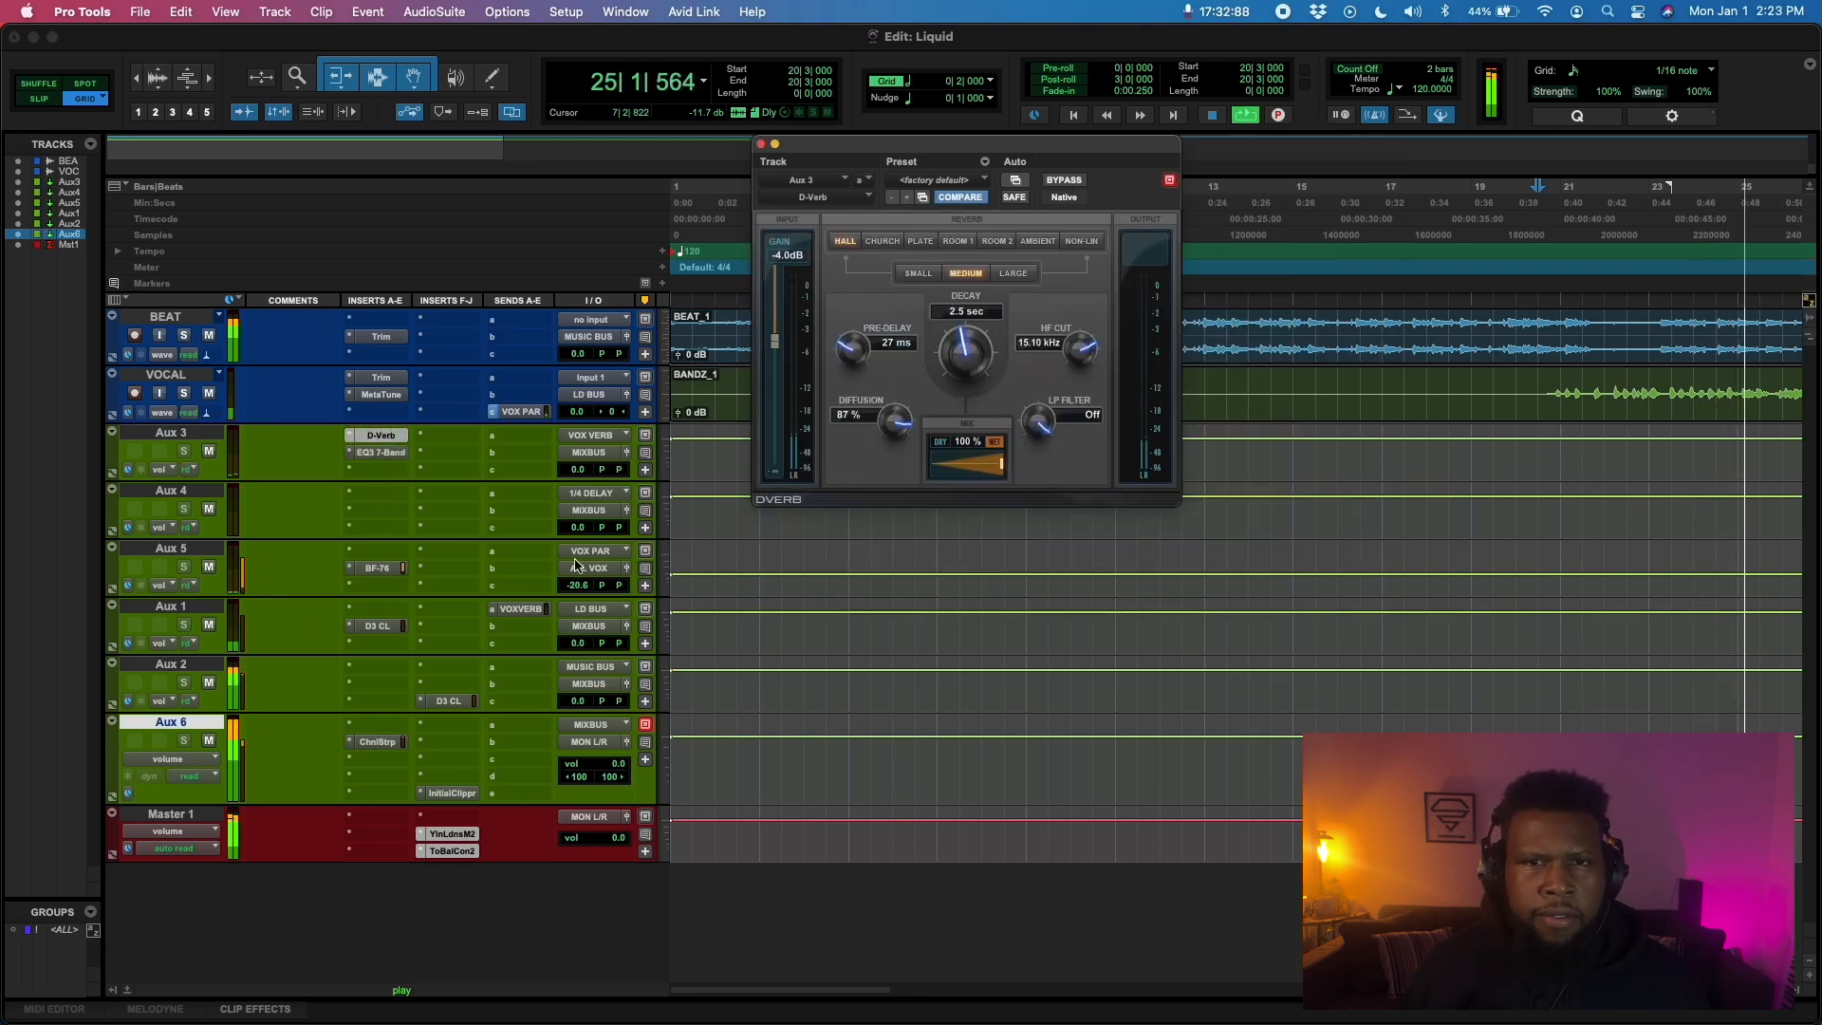
left_click_drag(954, 351, 864, 350)
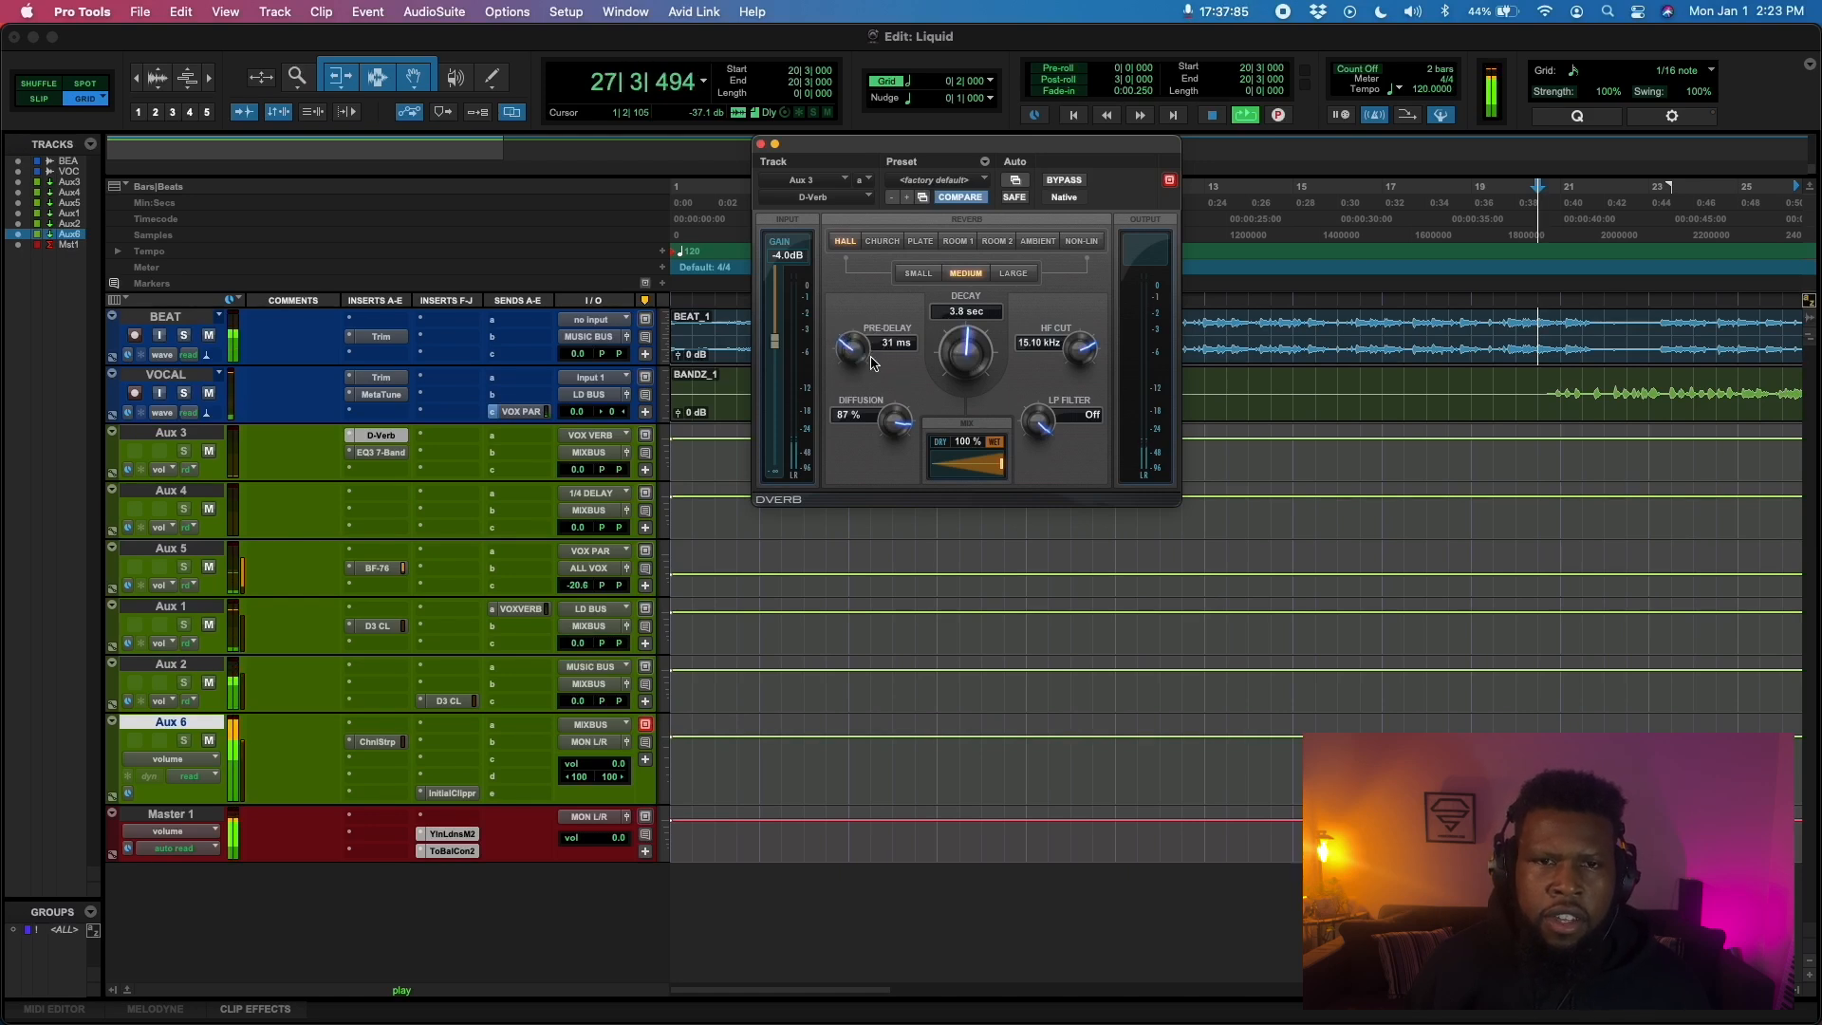
left_click(760, 144)
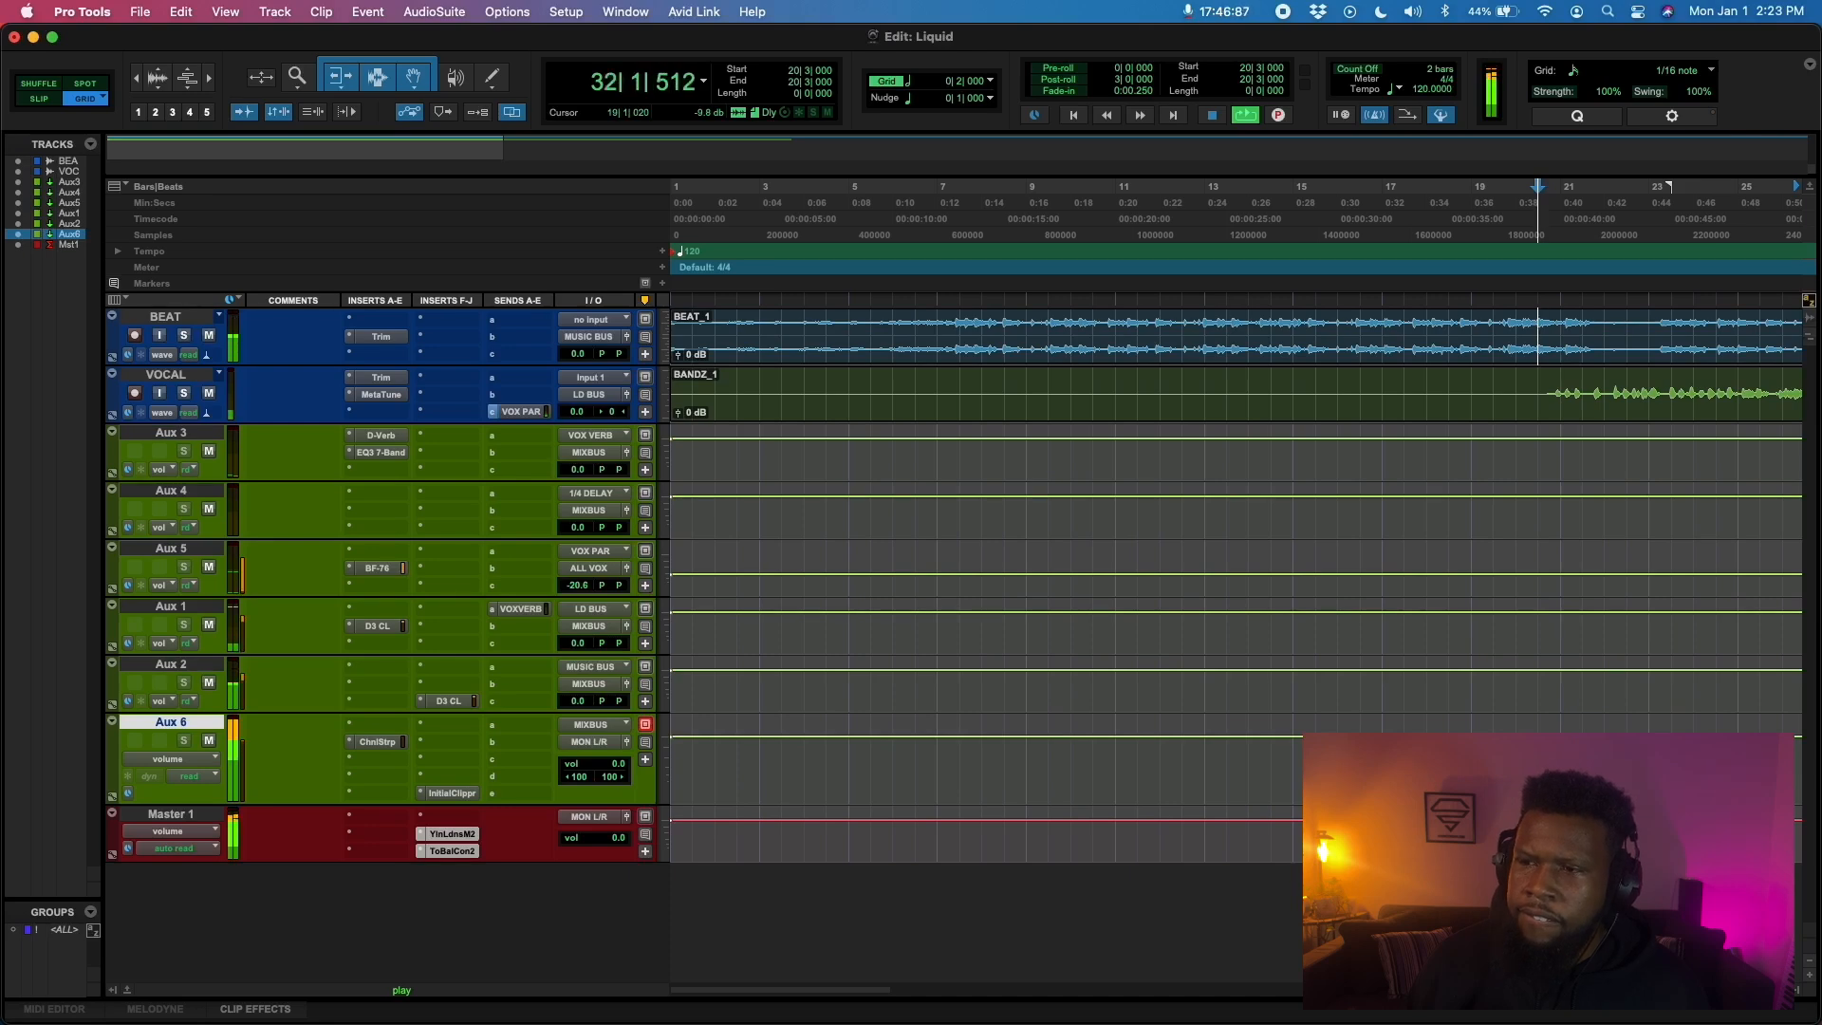
Check the mix loudness in Master 1's Youlean Loudness Meter 2, stop playback and close the meter
left_click_drag(1821, 57, 778, 158)
key("space")
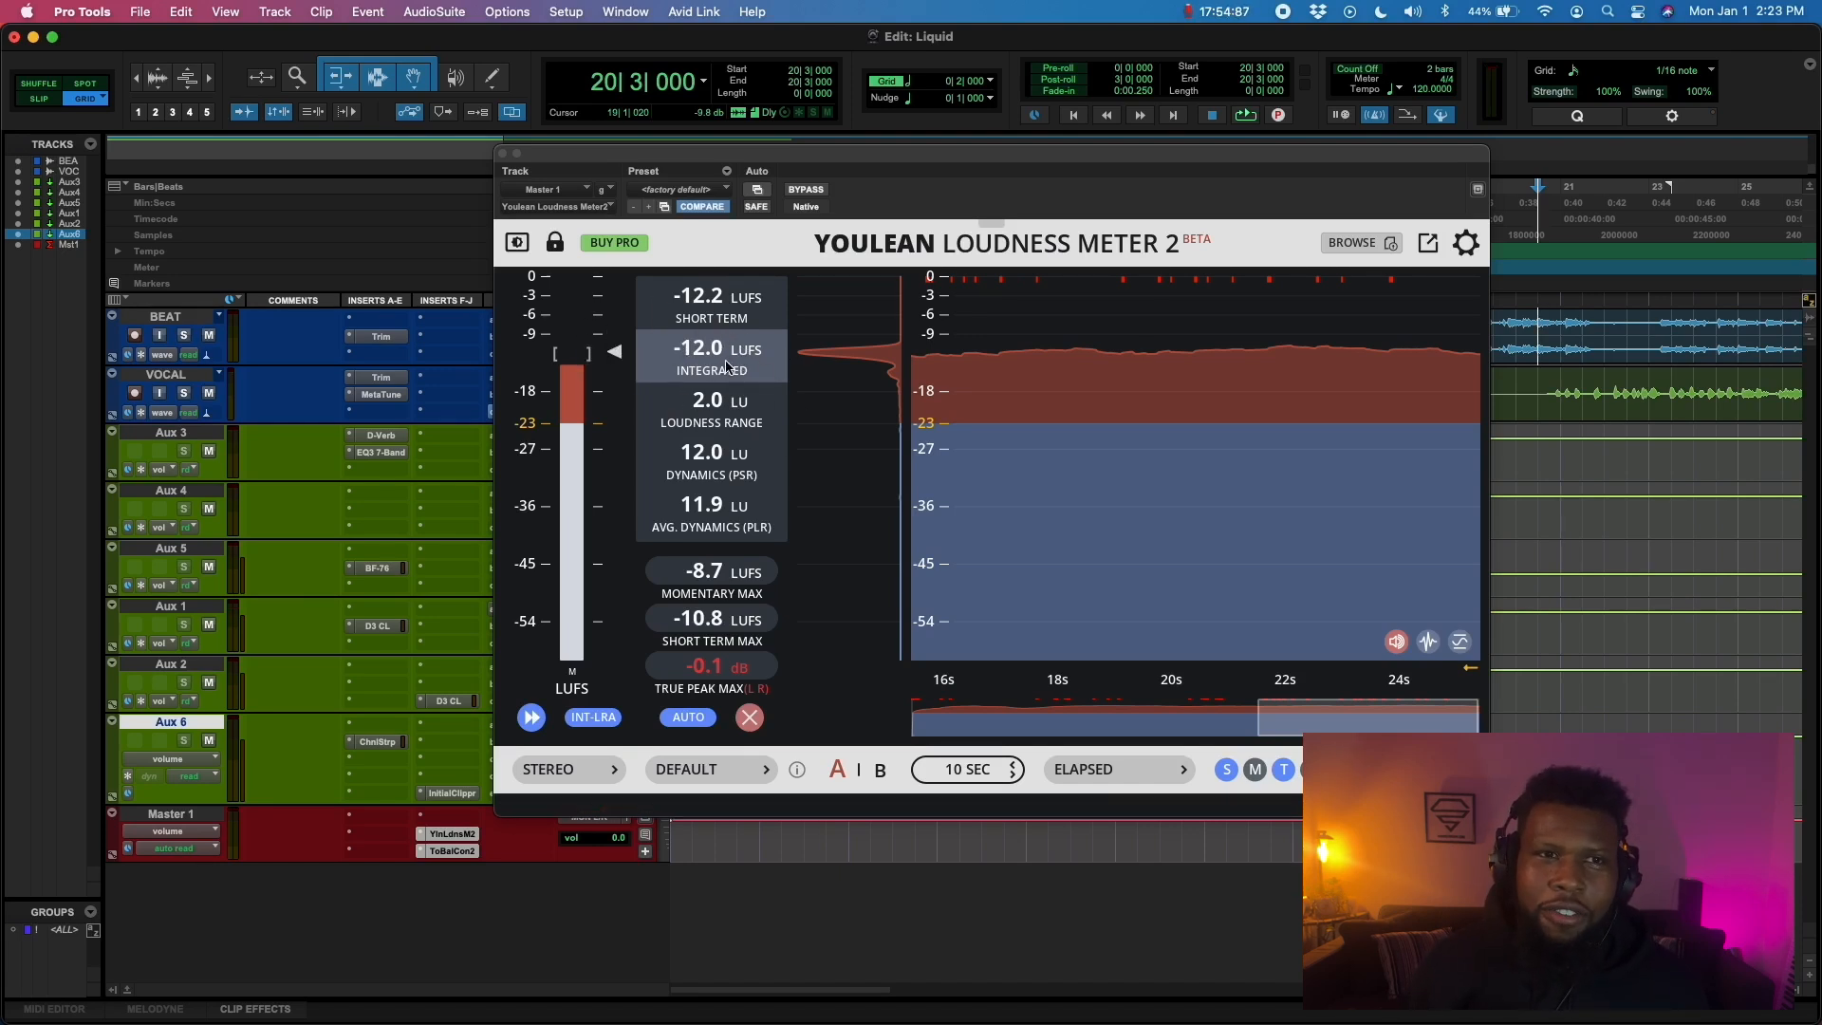
left_click(501, 154)
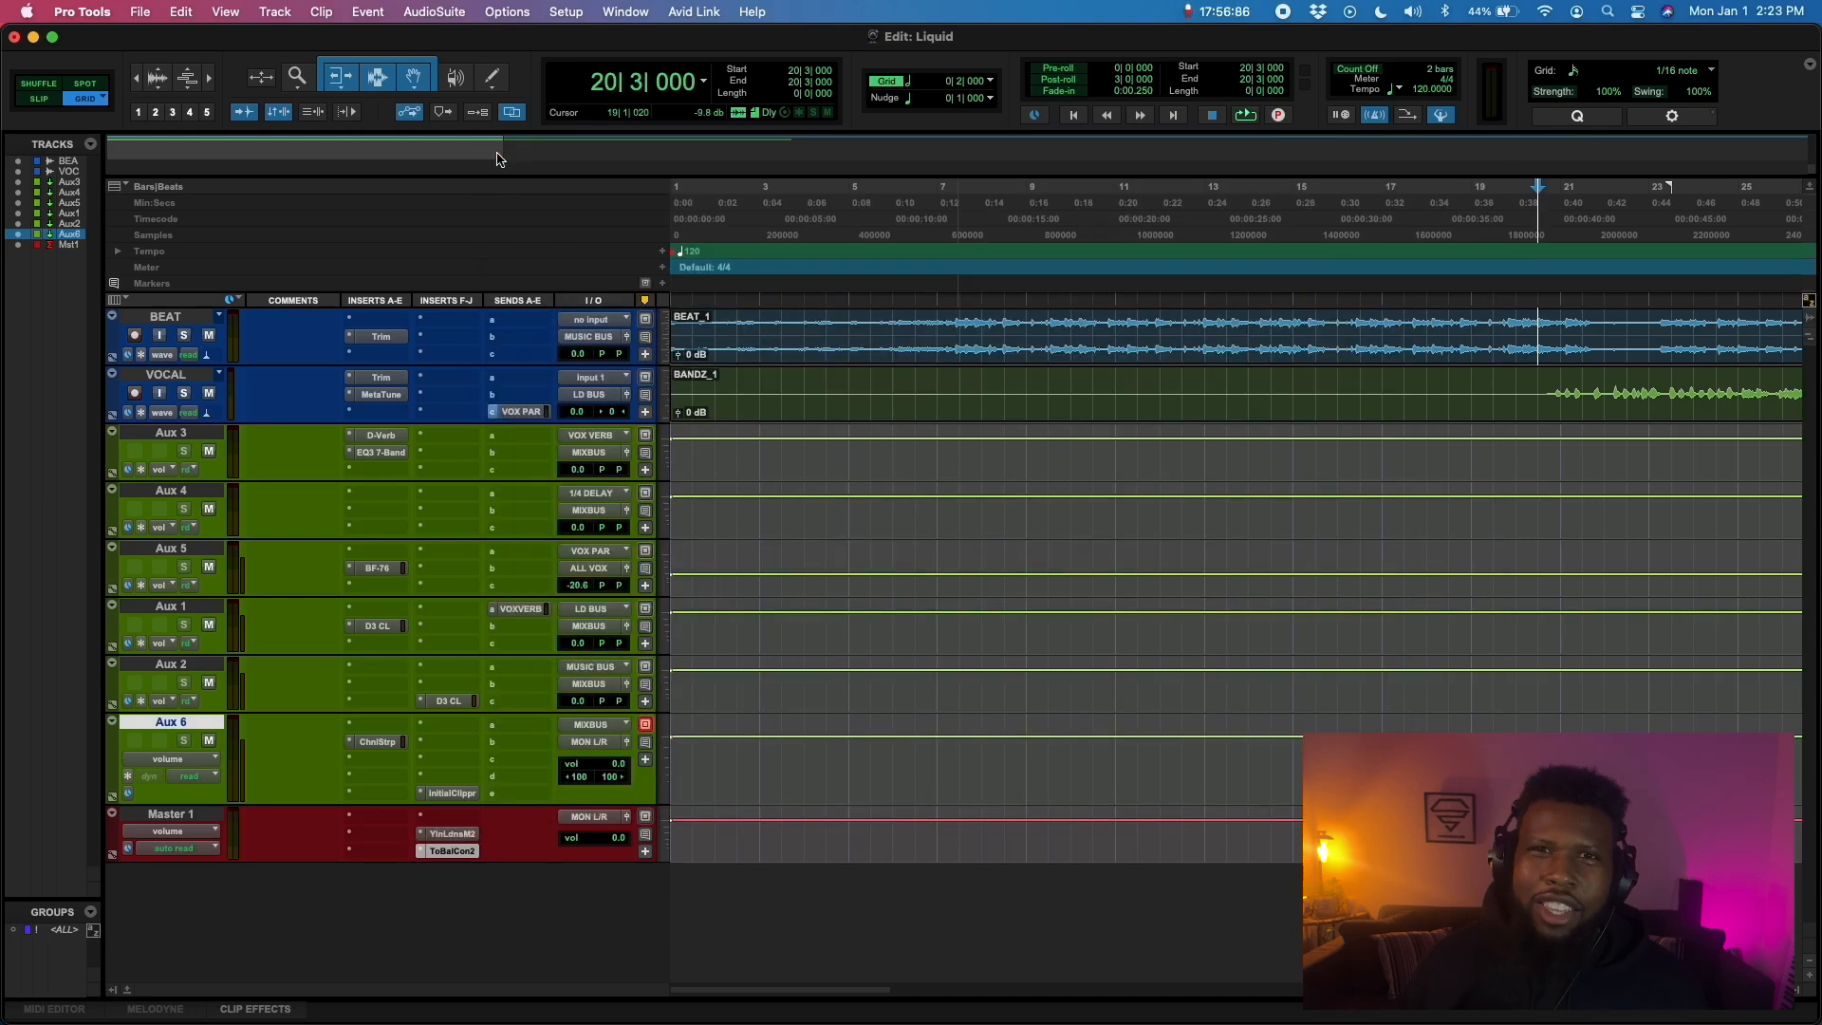